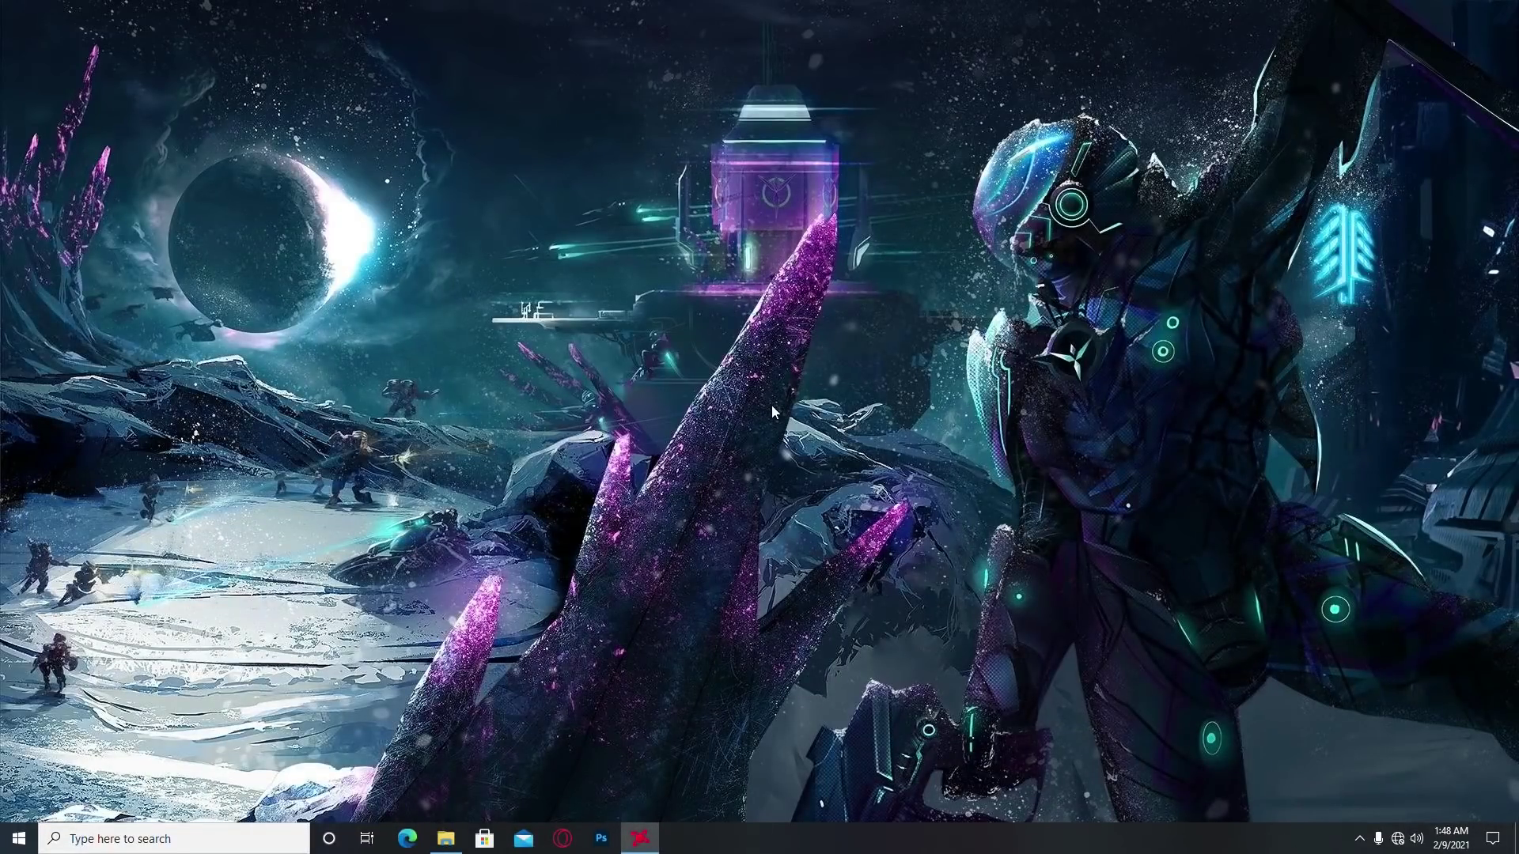
# Step: Open _MG_45101.jpg from Desktop > Addiction in Adobe Photoshop 2021
pyautogui.rightClick(771, 405)
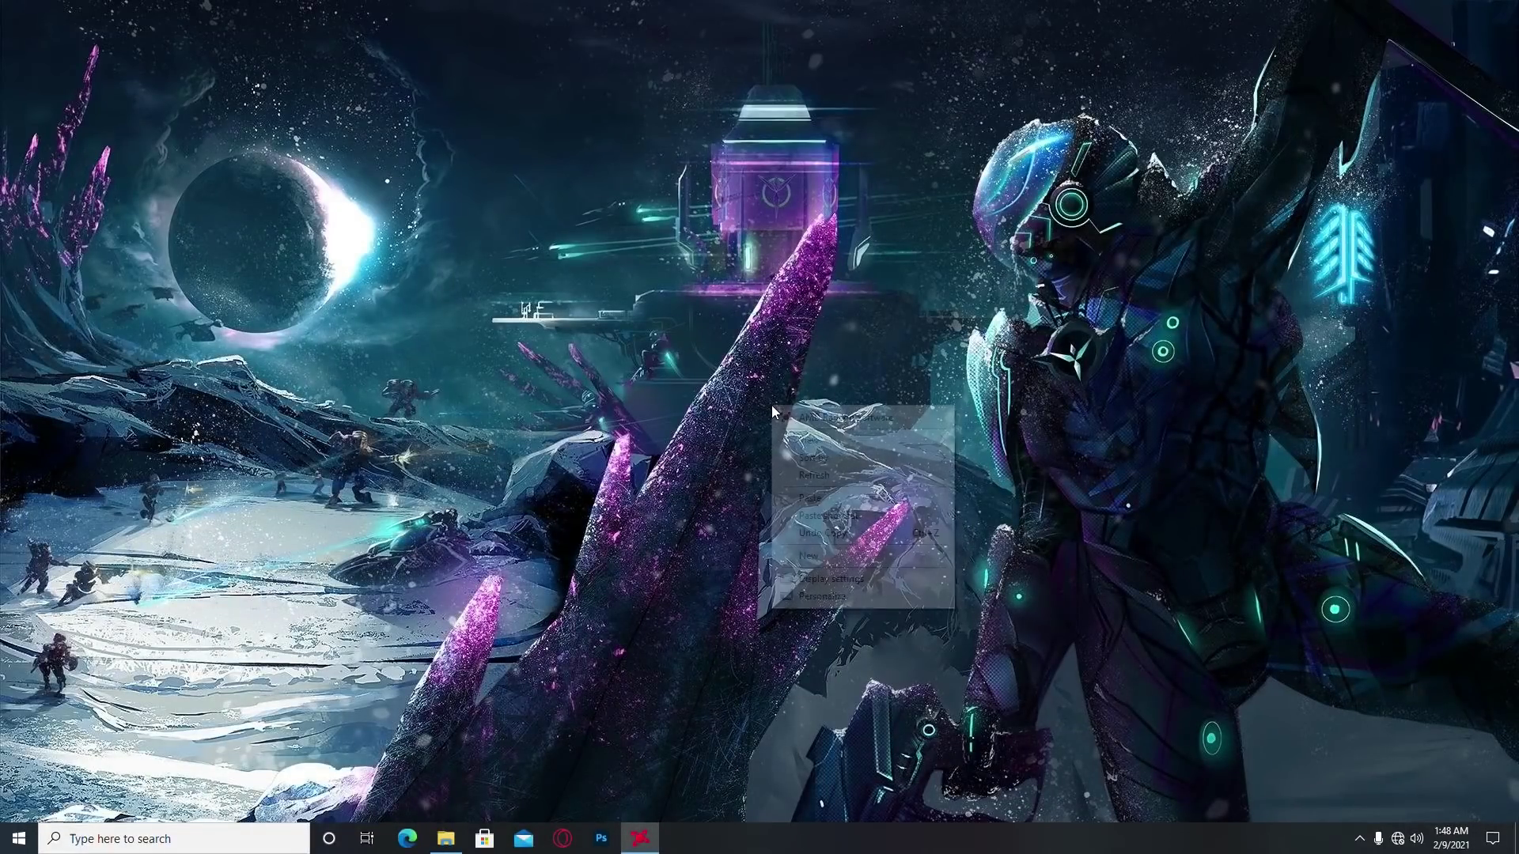
pyautogui.click(807, 476)
pyautogui.click(447, 838)
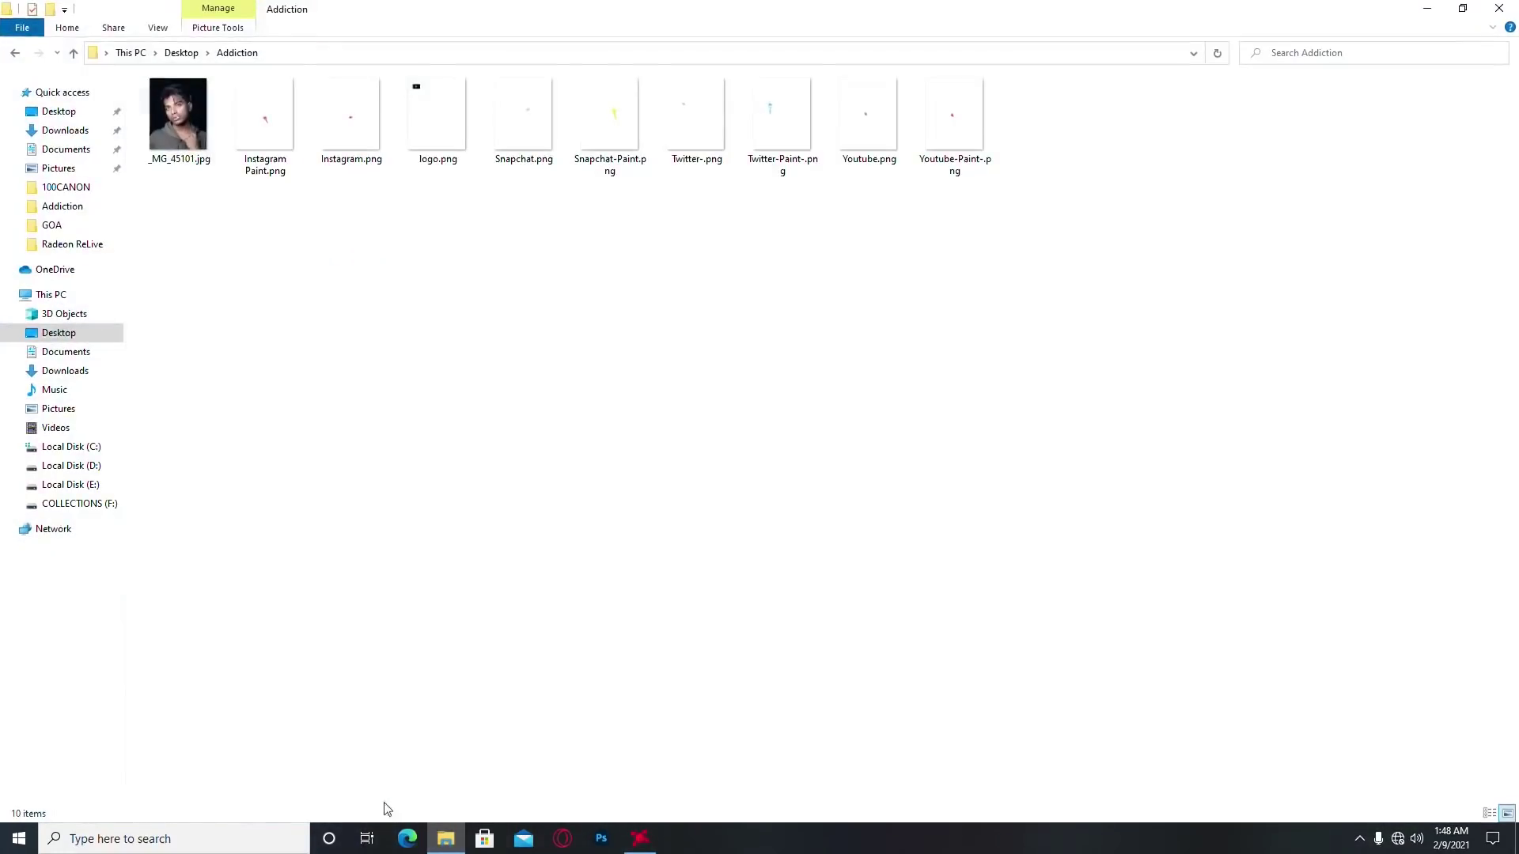
pyautogui.rightClick(190, 121)
pyautogui.click(577, 377)
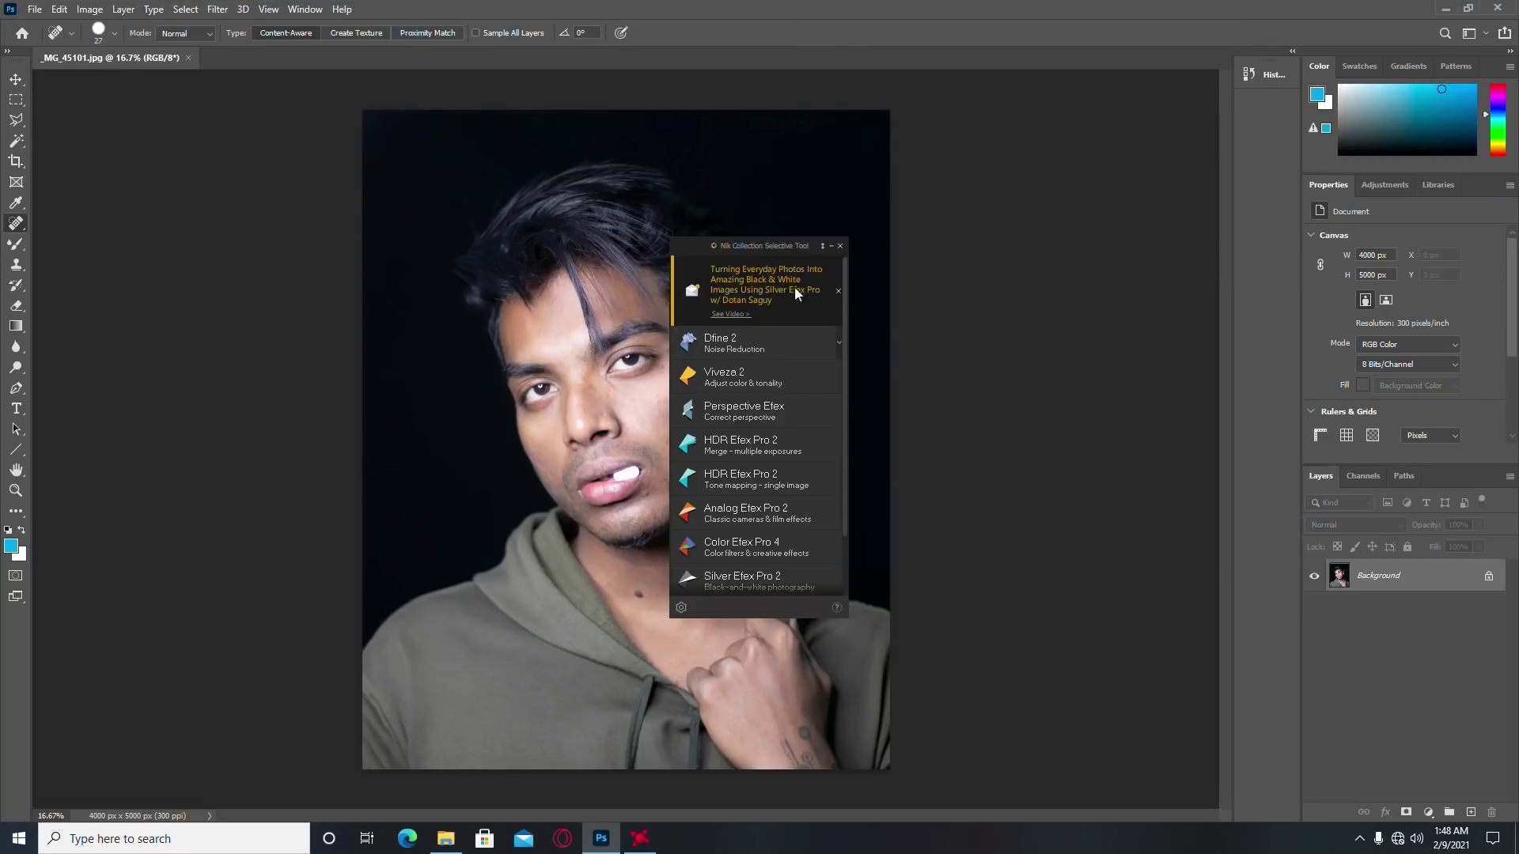
# Step: Close the Nik Collection selector and commit a crop of the portrait
pyautogui.click(839, 245)
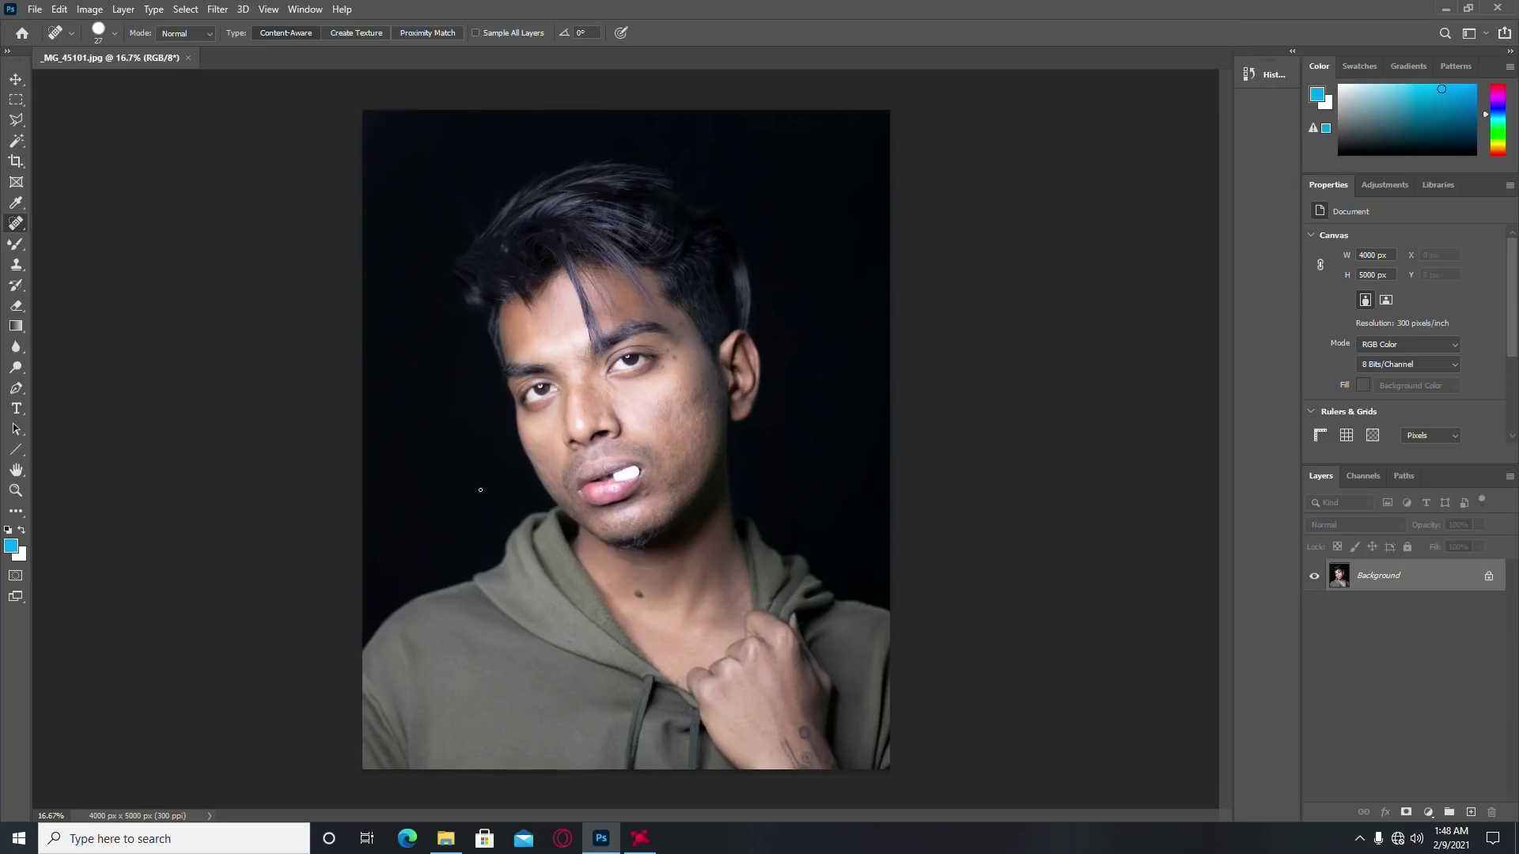
pyautogui.click(23, 165)
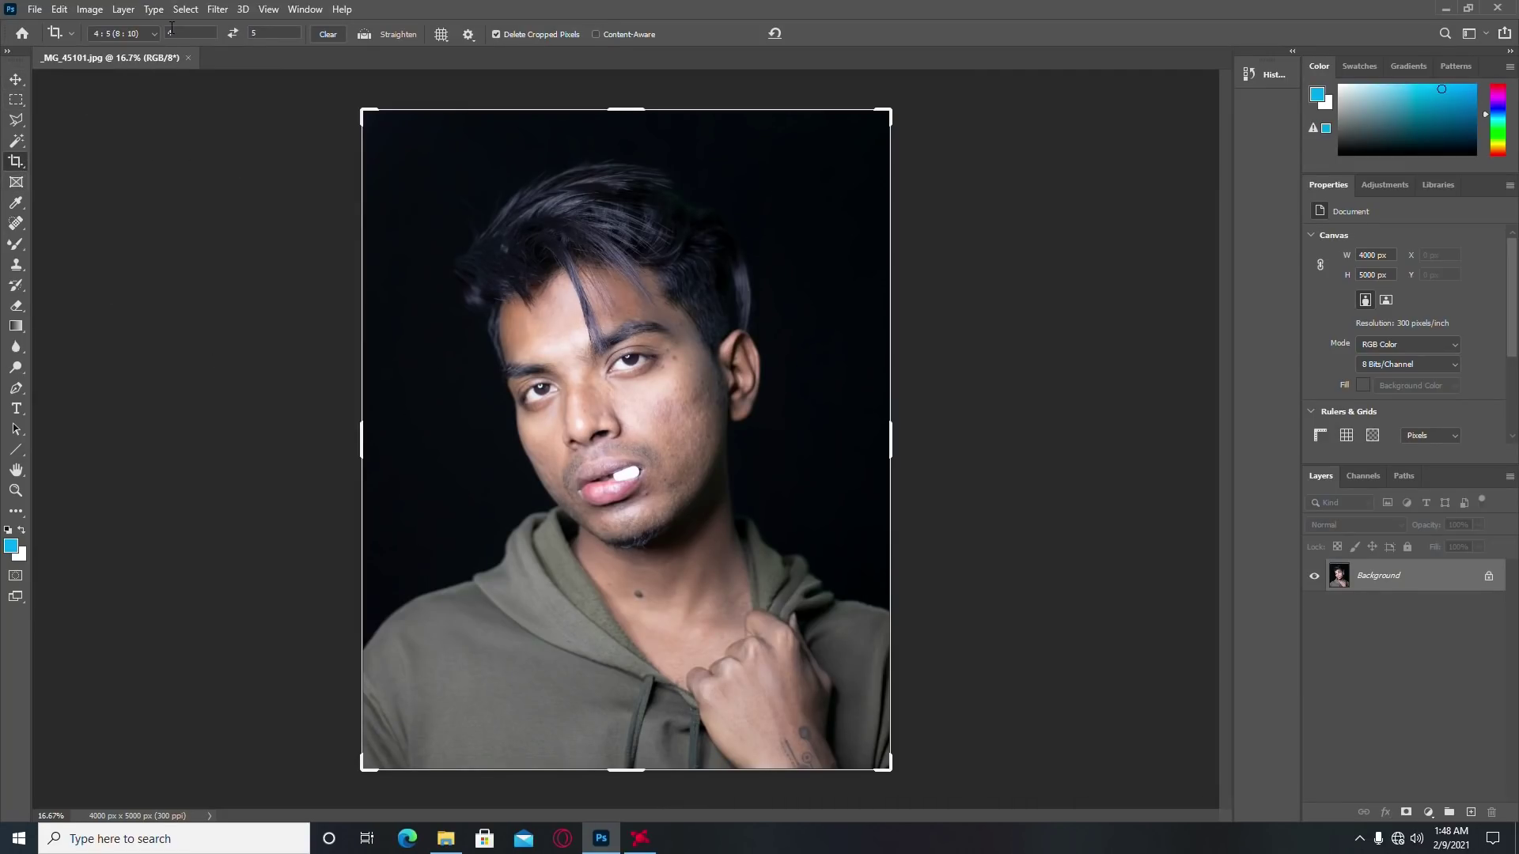
pyautogui.click(16, 80)
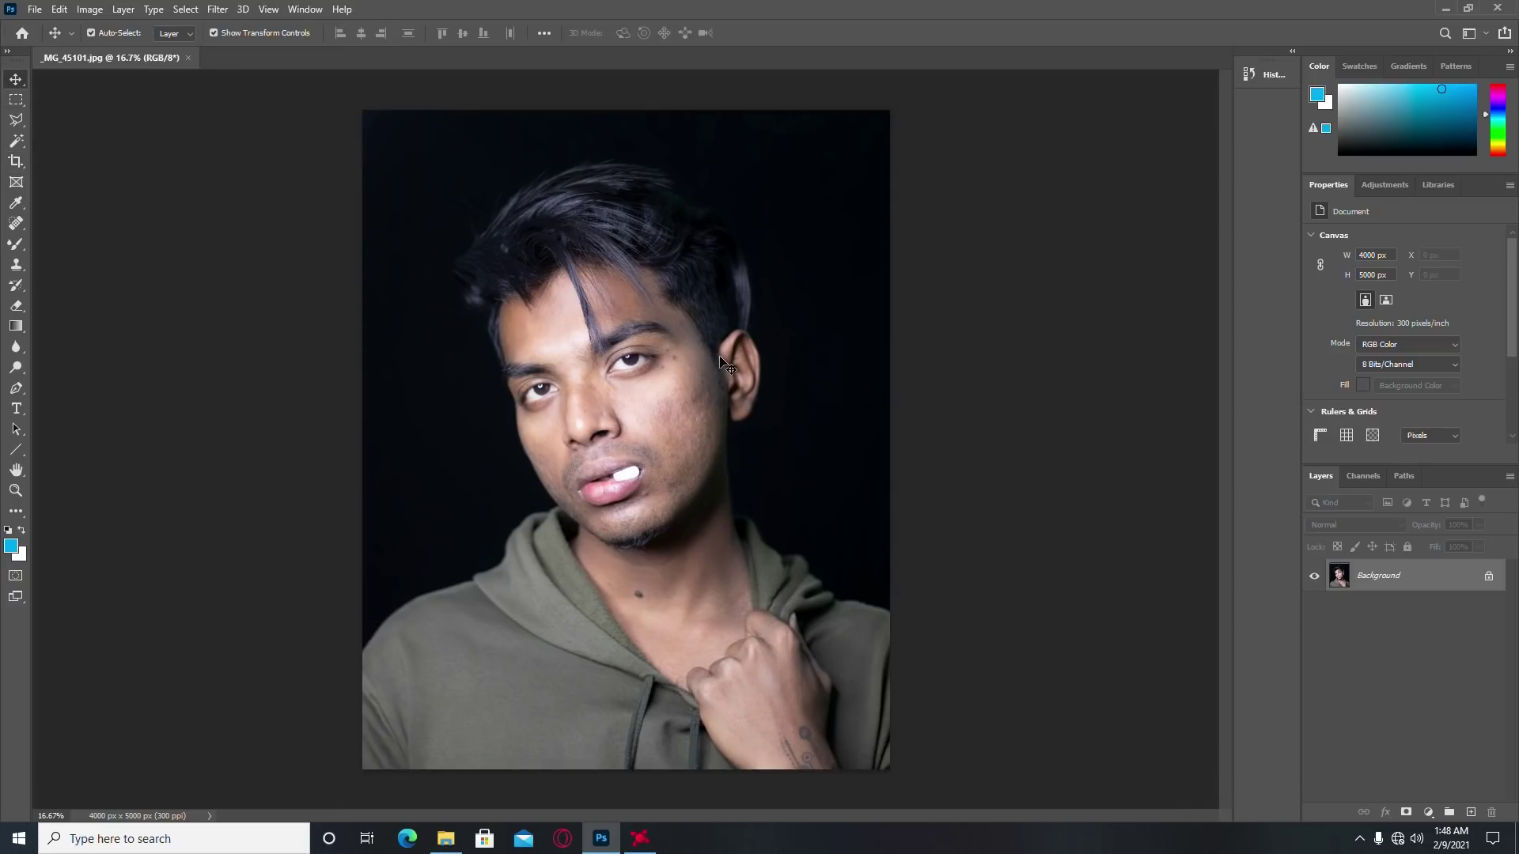
# Step: Duplicate the Background layer into a Background copy layer
pyautogui.rightClick(1422, 587)
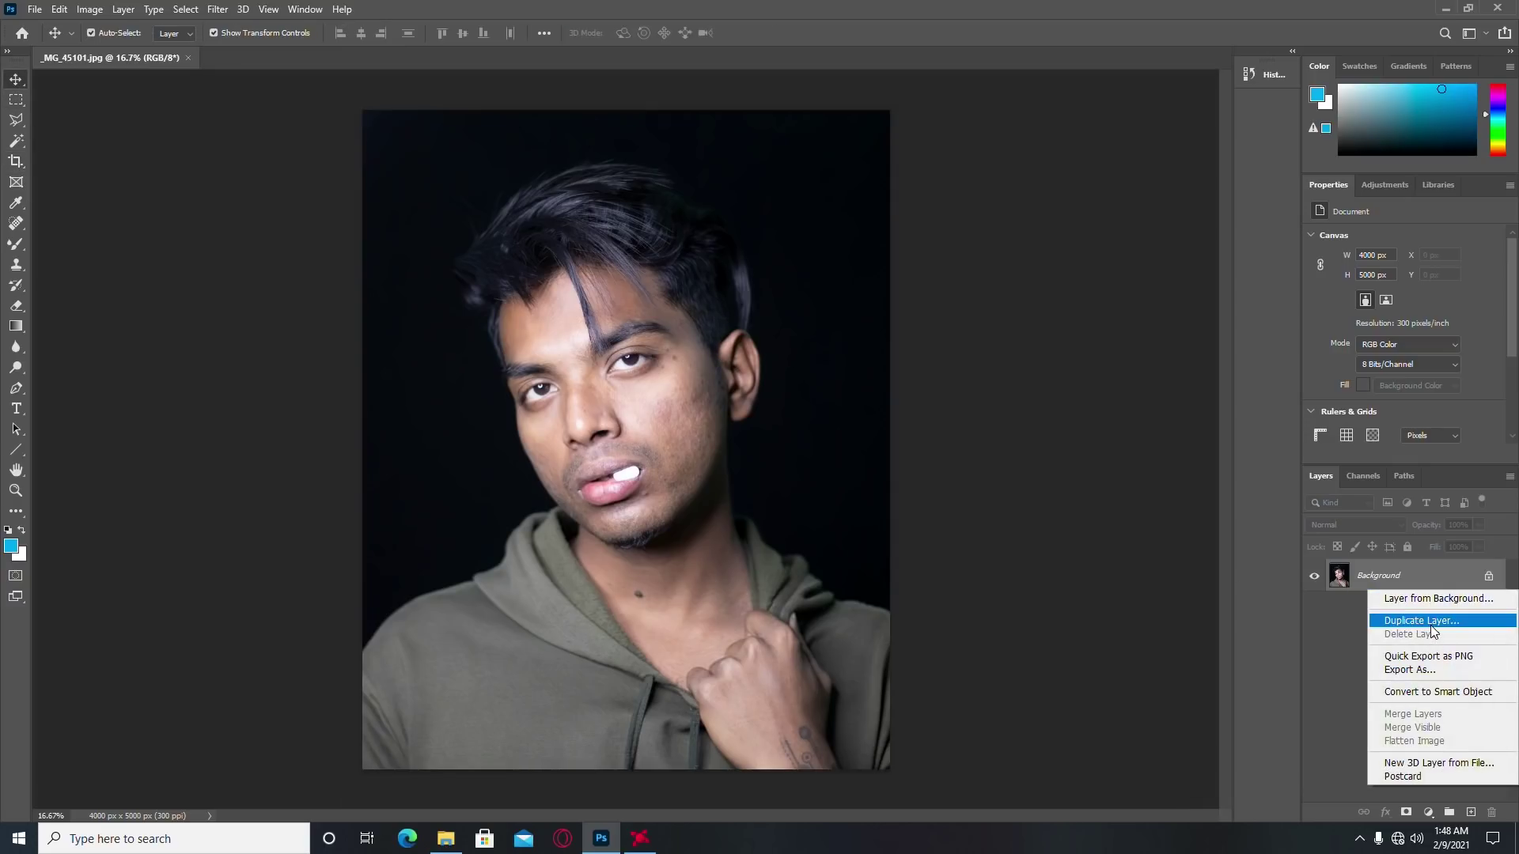
pyautogui.click(1430, 622)
pyautogui.click(890, 234)
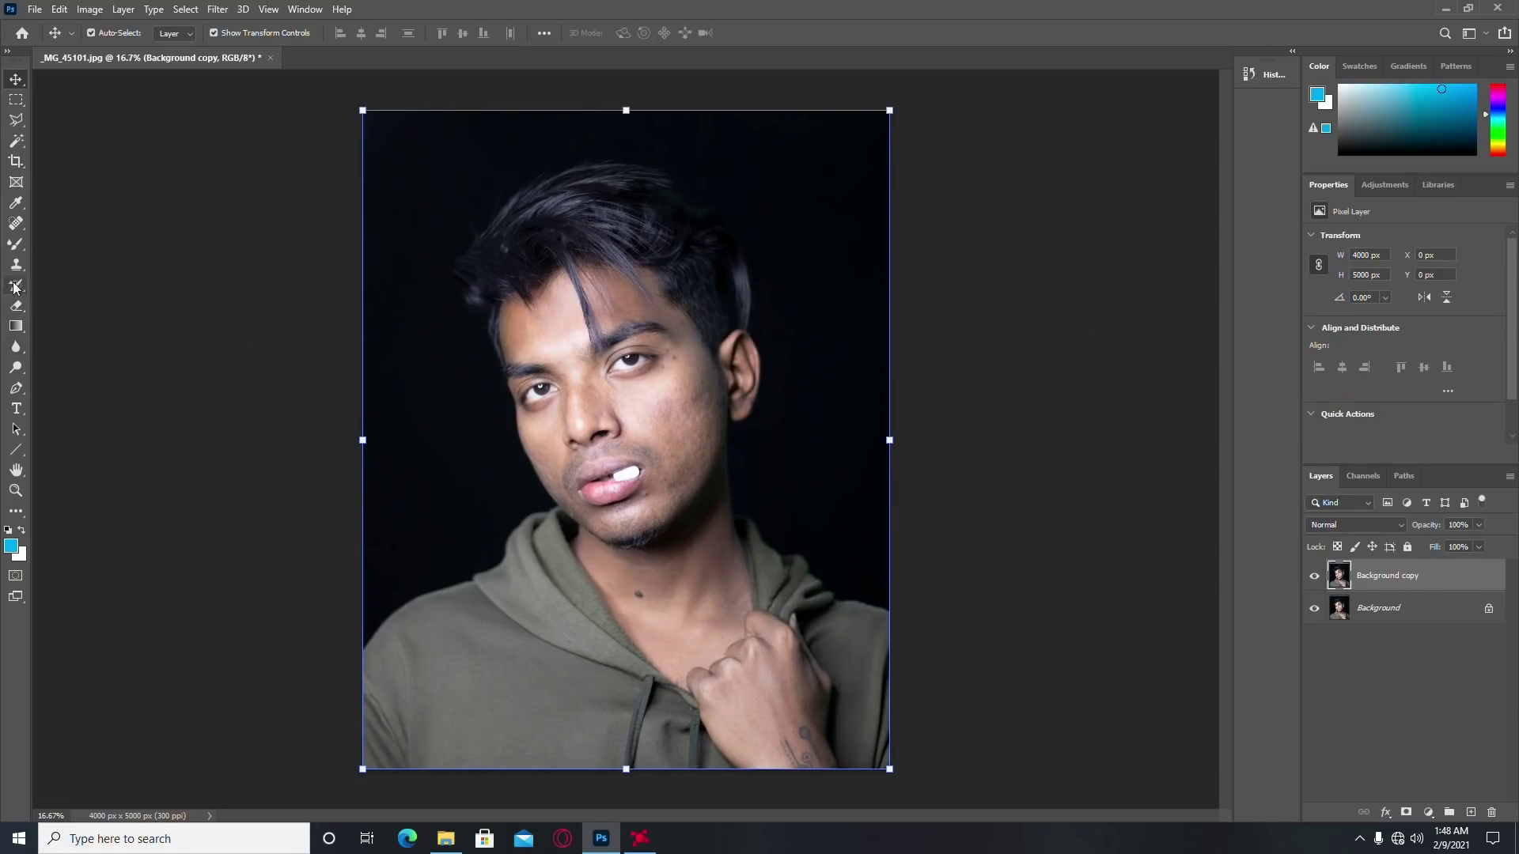
pyautogui.click(16, 225)
# Step: Set the Spot Healing Brush to 48 px and zoom in on the face
pyautogui.rightClick(16, 223)
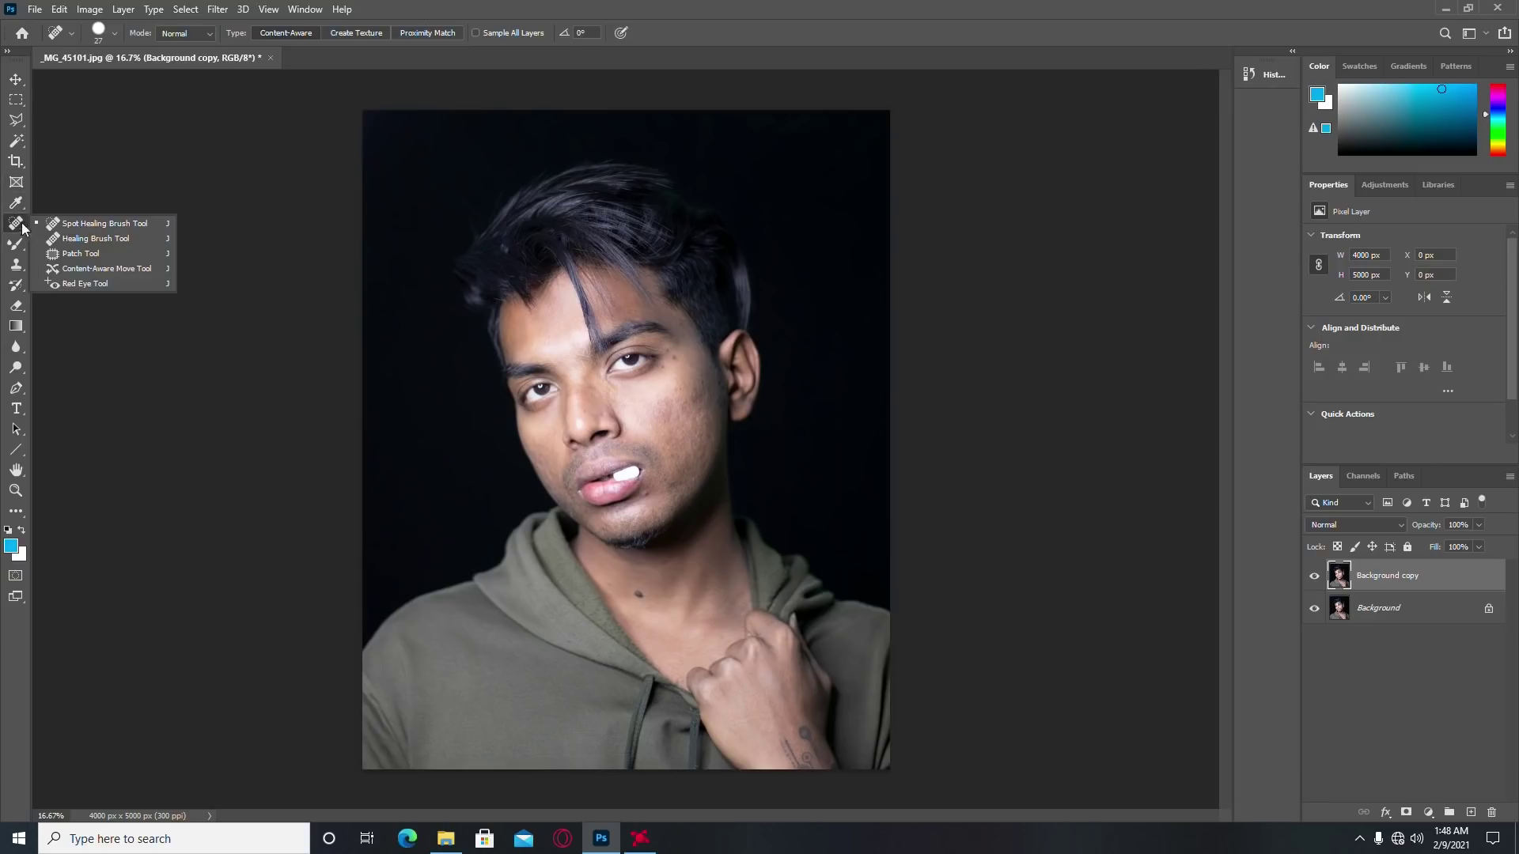
pyautogui.click(71, 227)
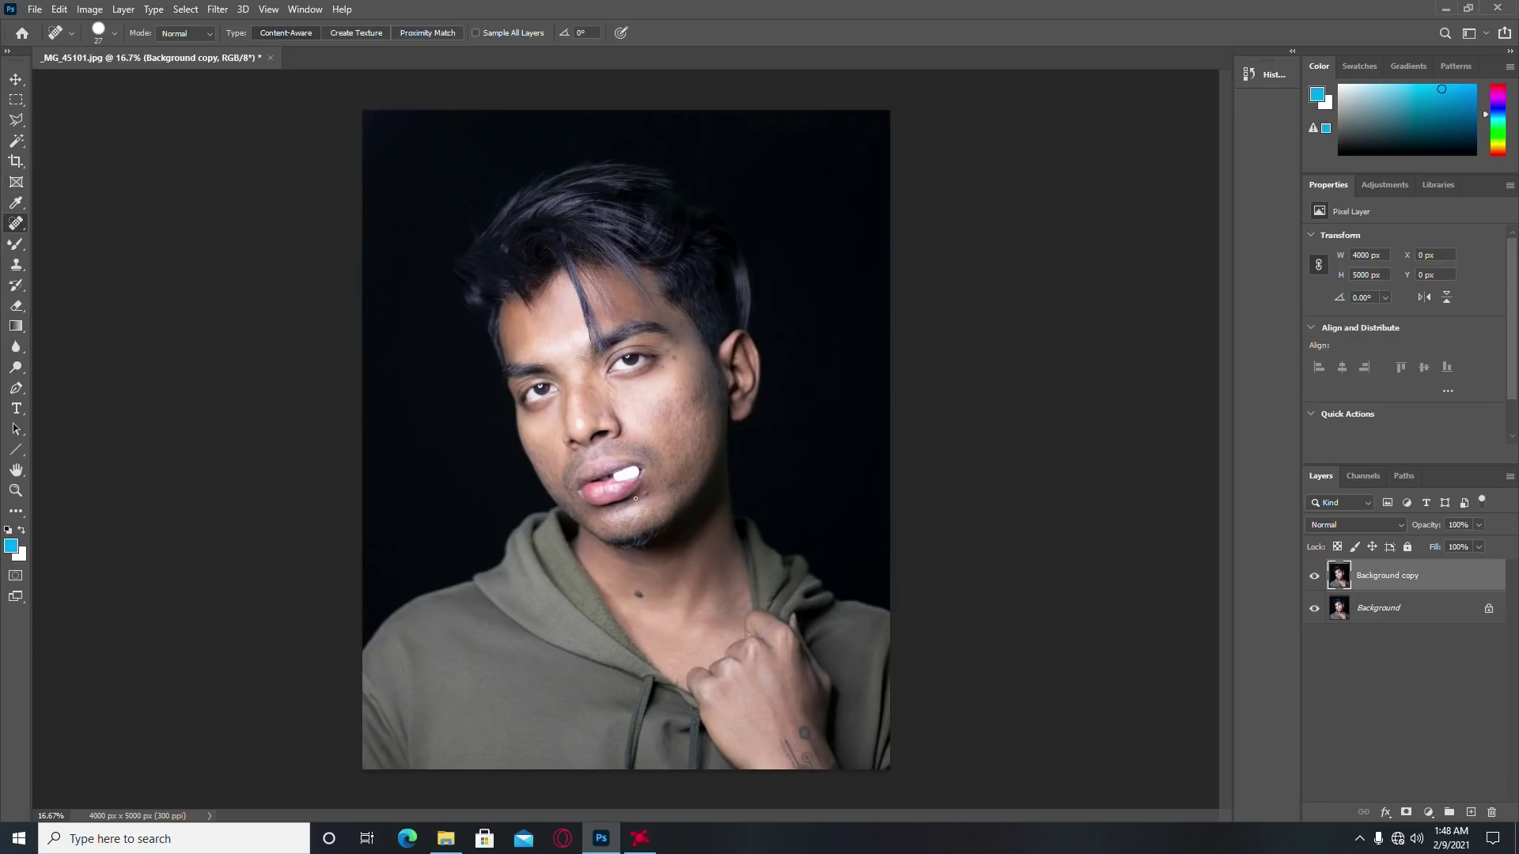
pyautogui.scroll(2, 635, 498)
pyautogui.scroll(3, 635, 499)
pyautogui.rightClick(680, 519)
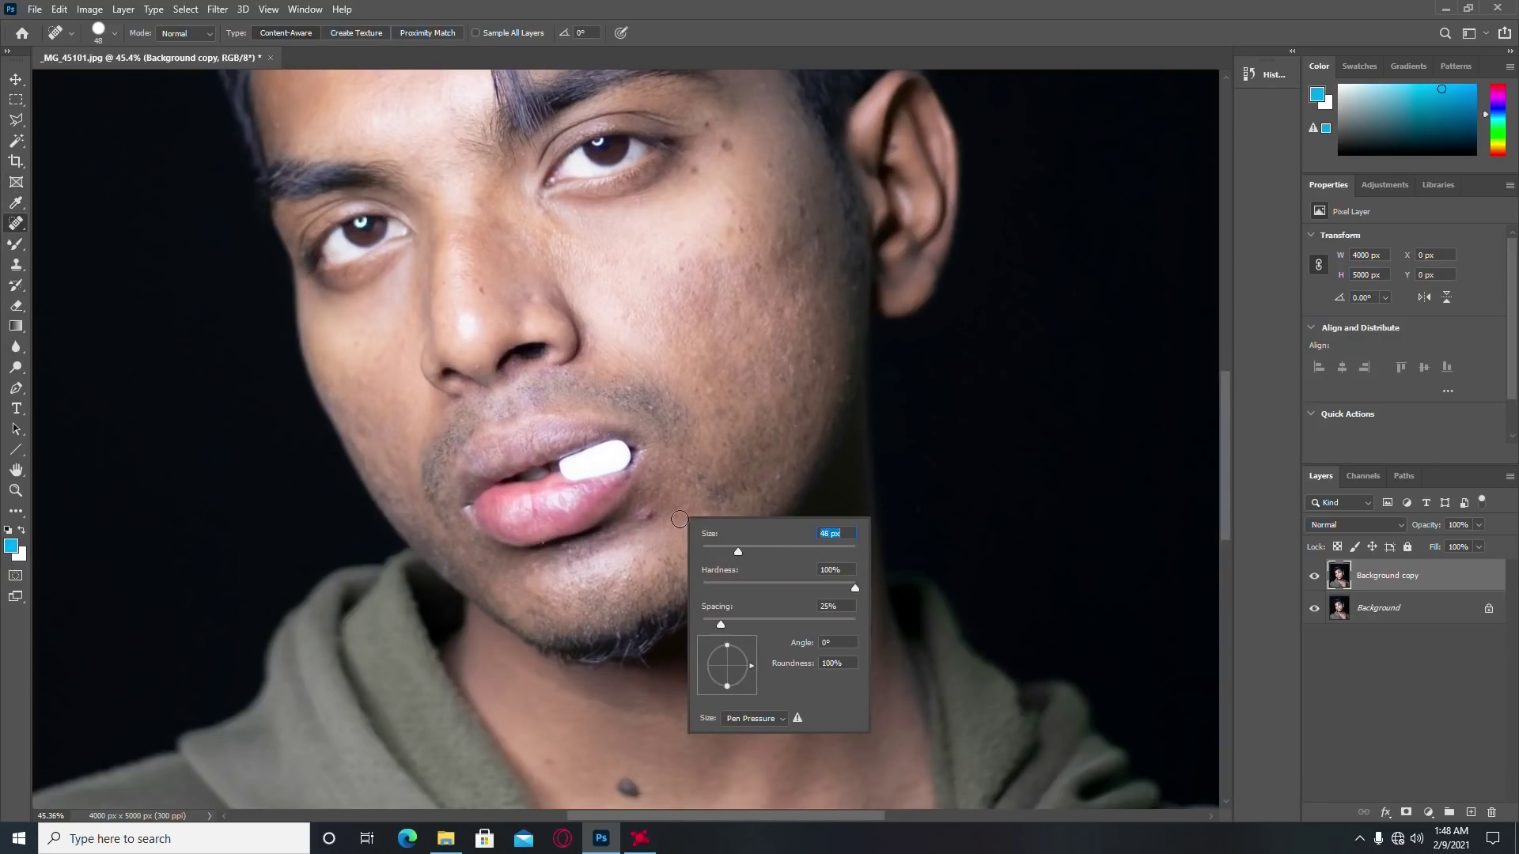
pyautogui.press('Escape')
pyautogui.scroll(2, 712, 395)
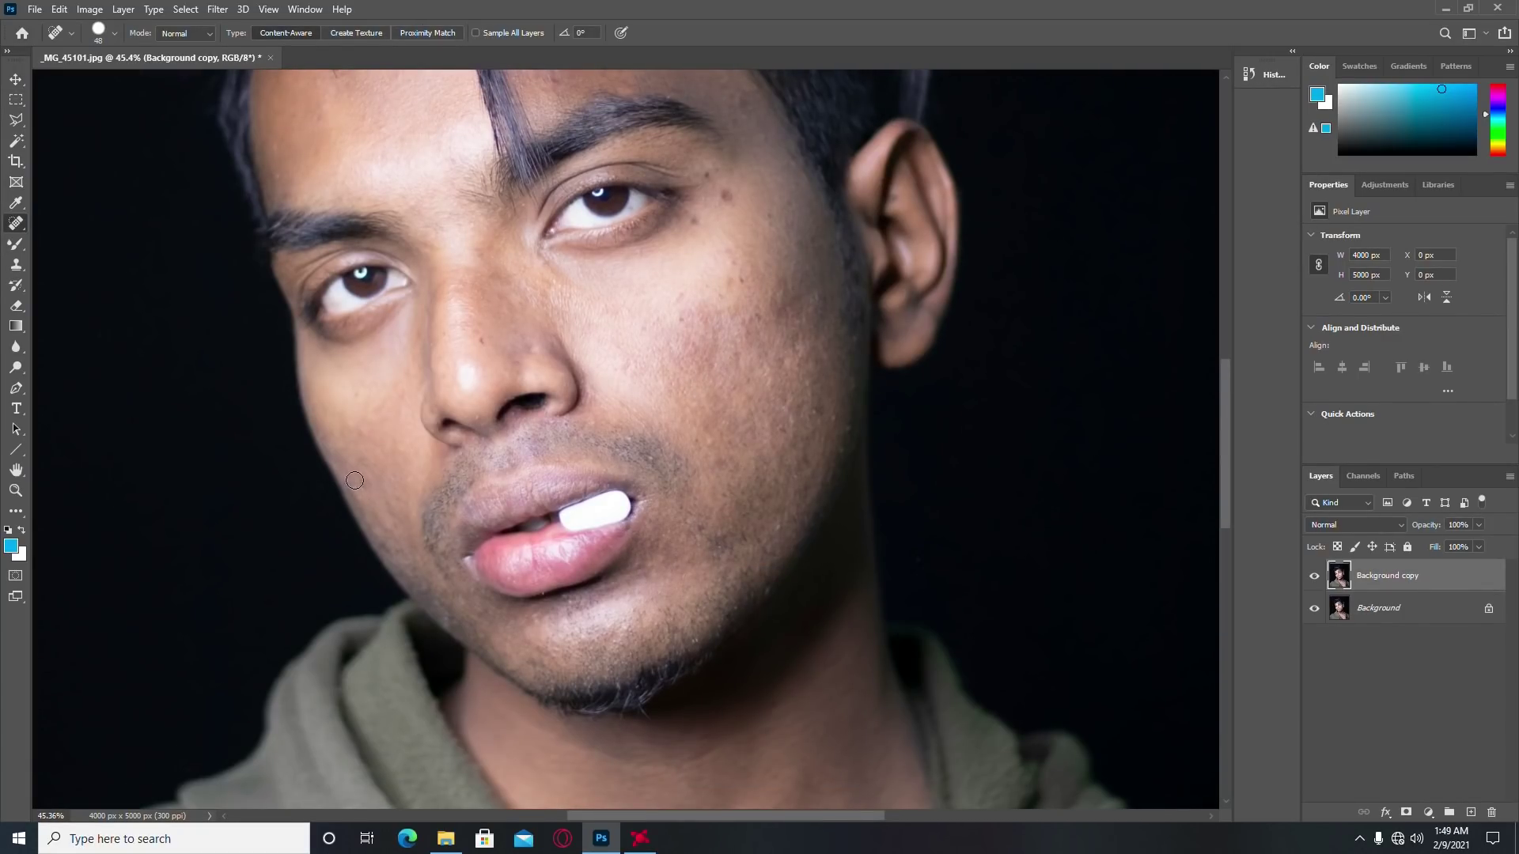
pyautogui.scroll(-5, 580, 602)
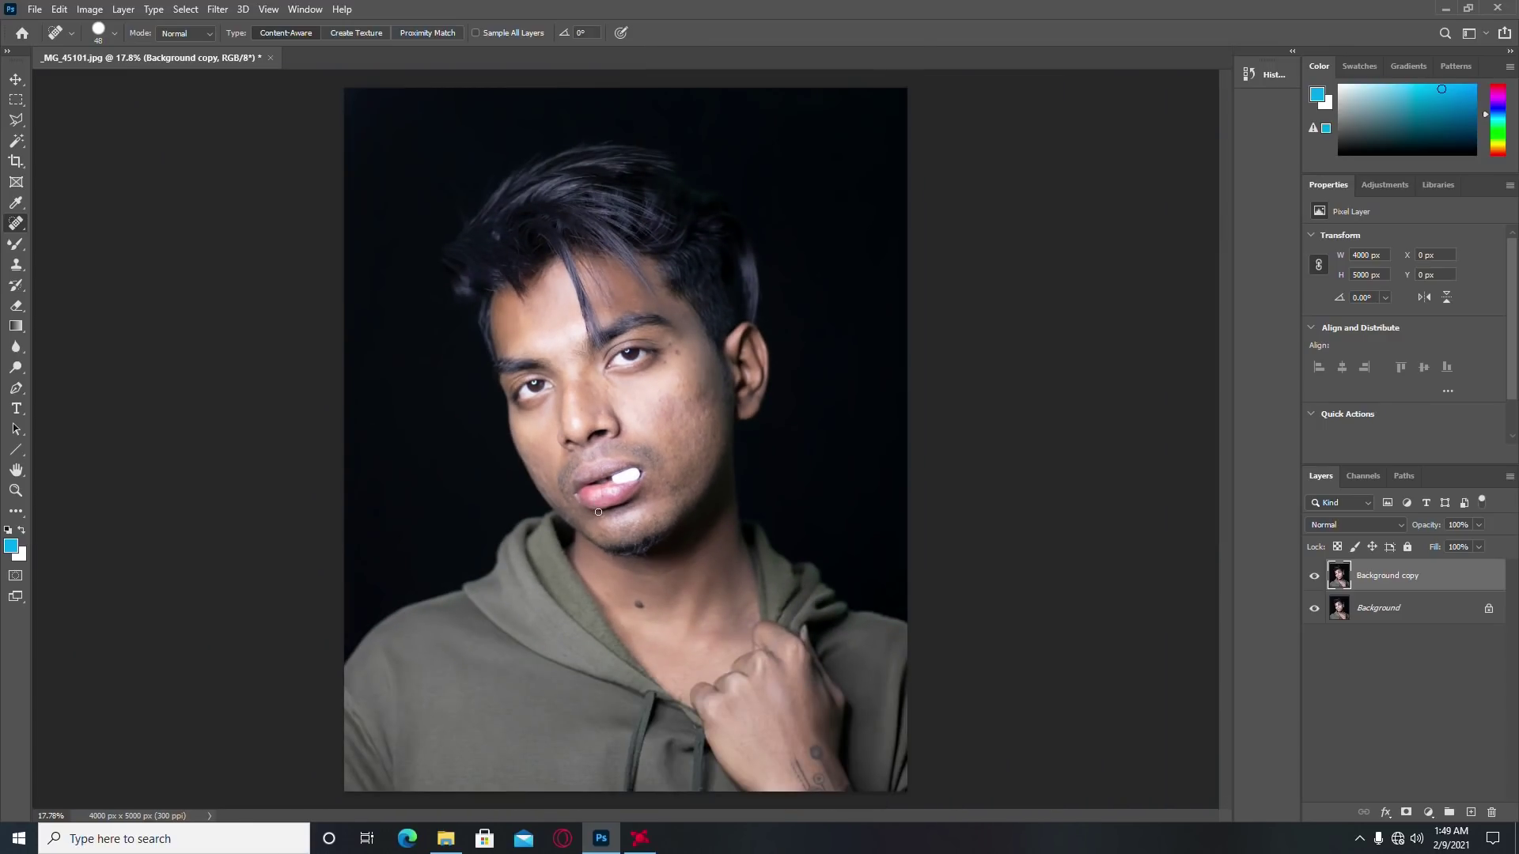
pyautogui.scroll(1, 598, 512)
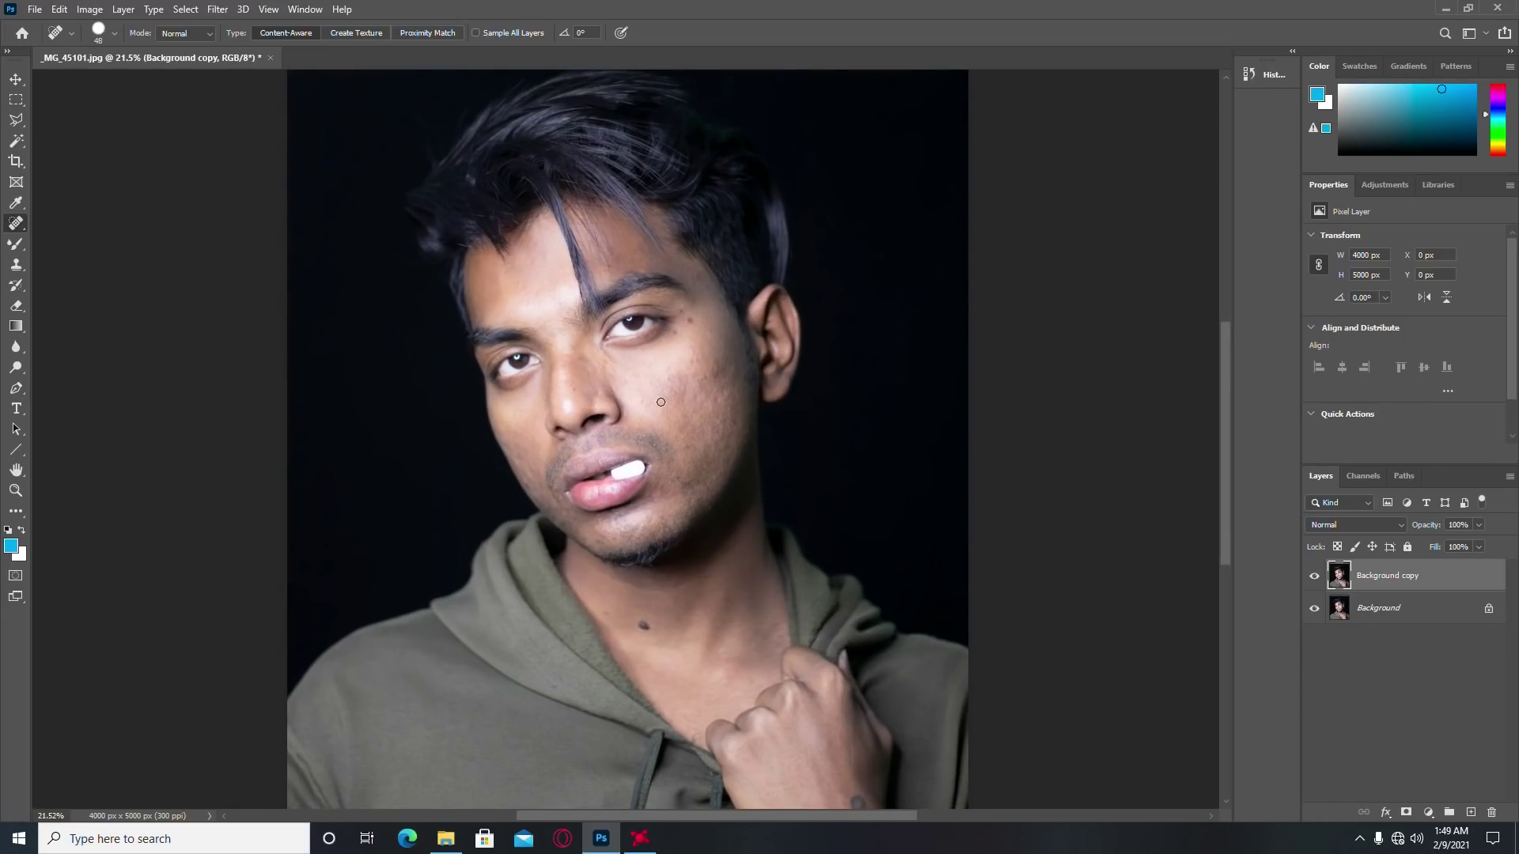
pyautogui.scroll(1, 655, 405)
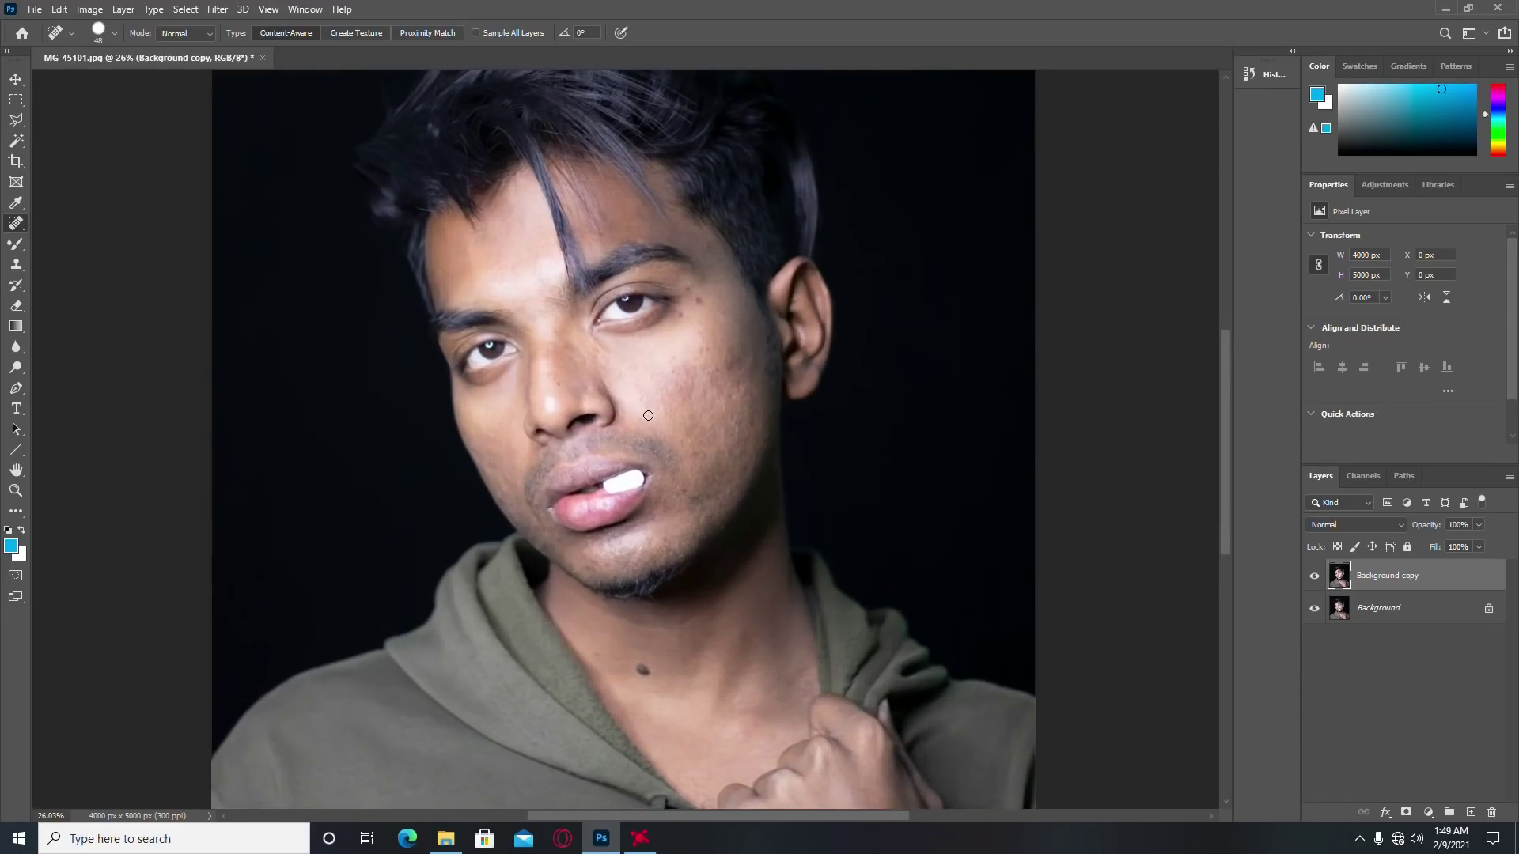
# Step: Duplicate the layer twice, creating Background copy 2 and Background copy 3
pyautogui.rightClick(1421, 590)
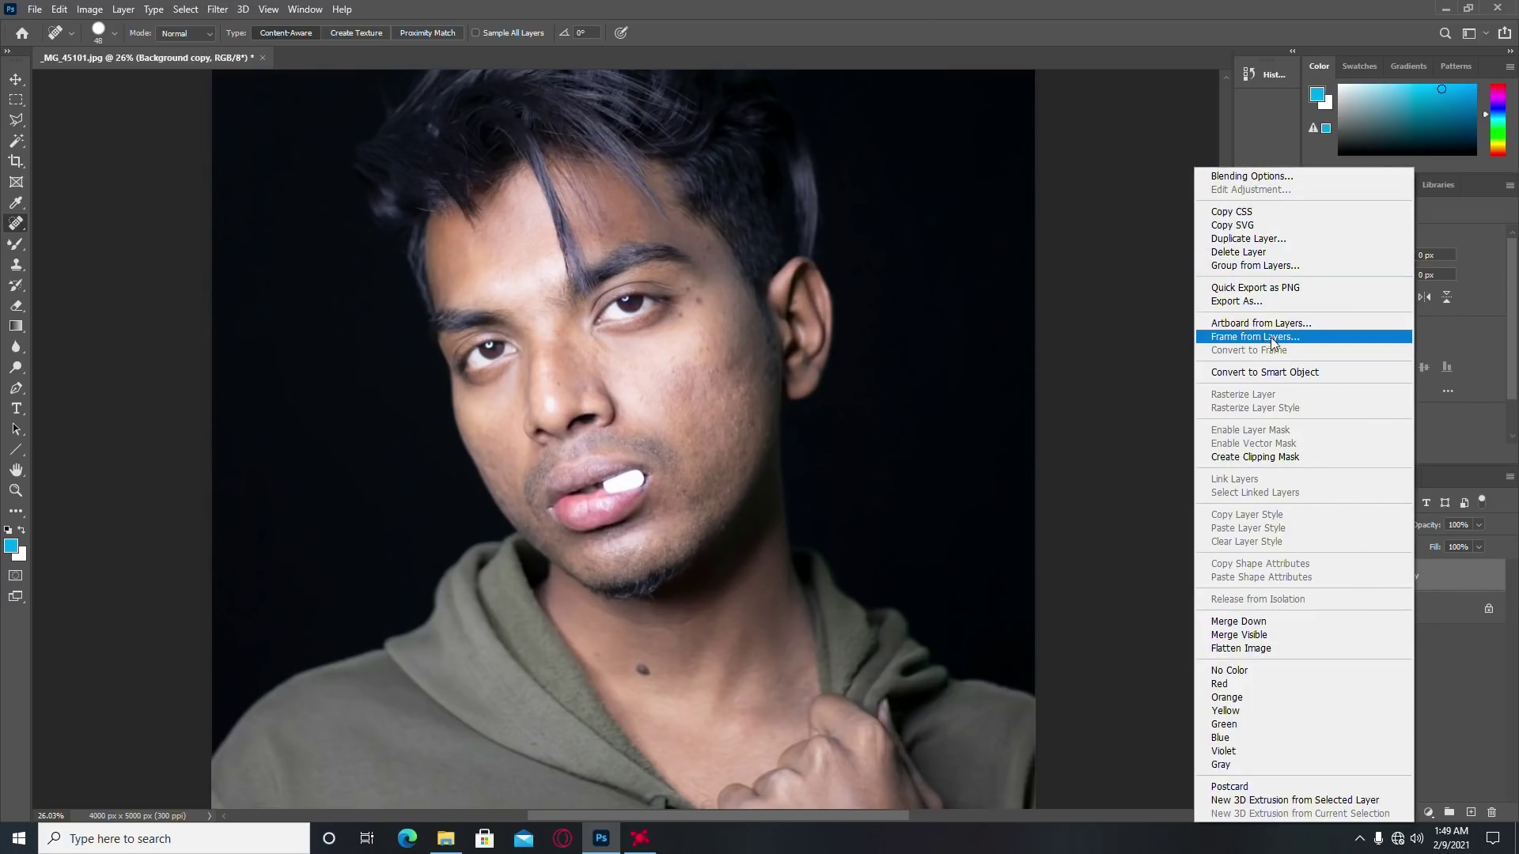
pyautogui.click(1254, 240)
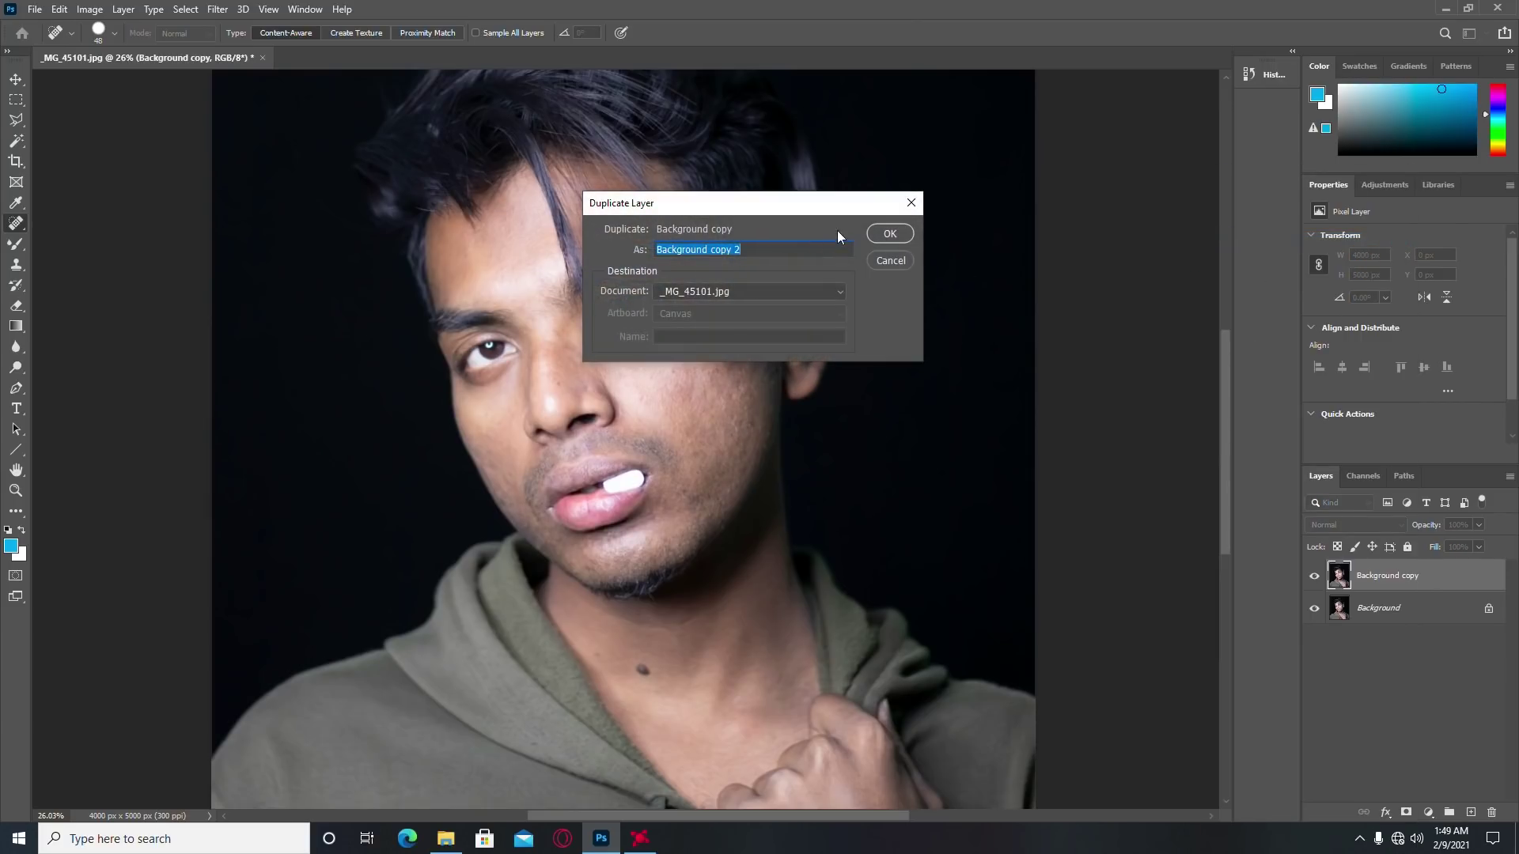
pyautogui.click(884, 236)
pyautogui.rightClick(1415, 582)
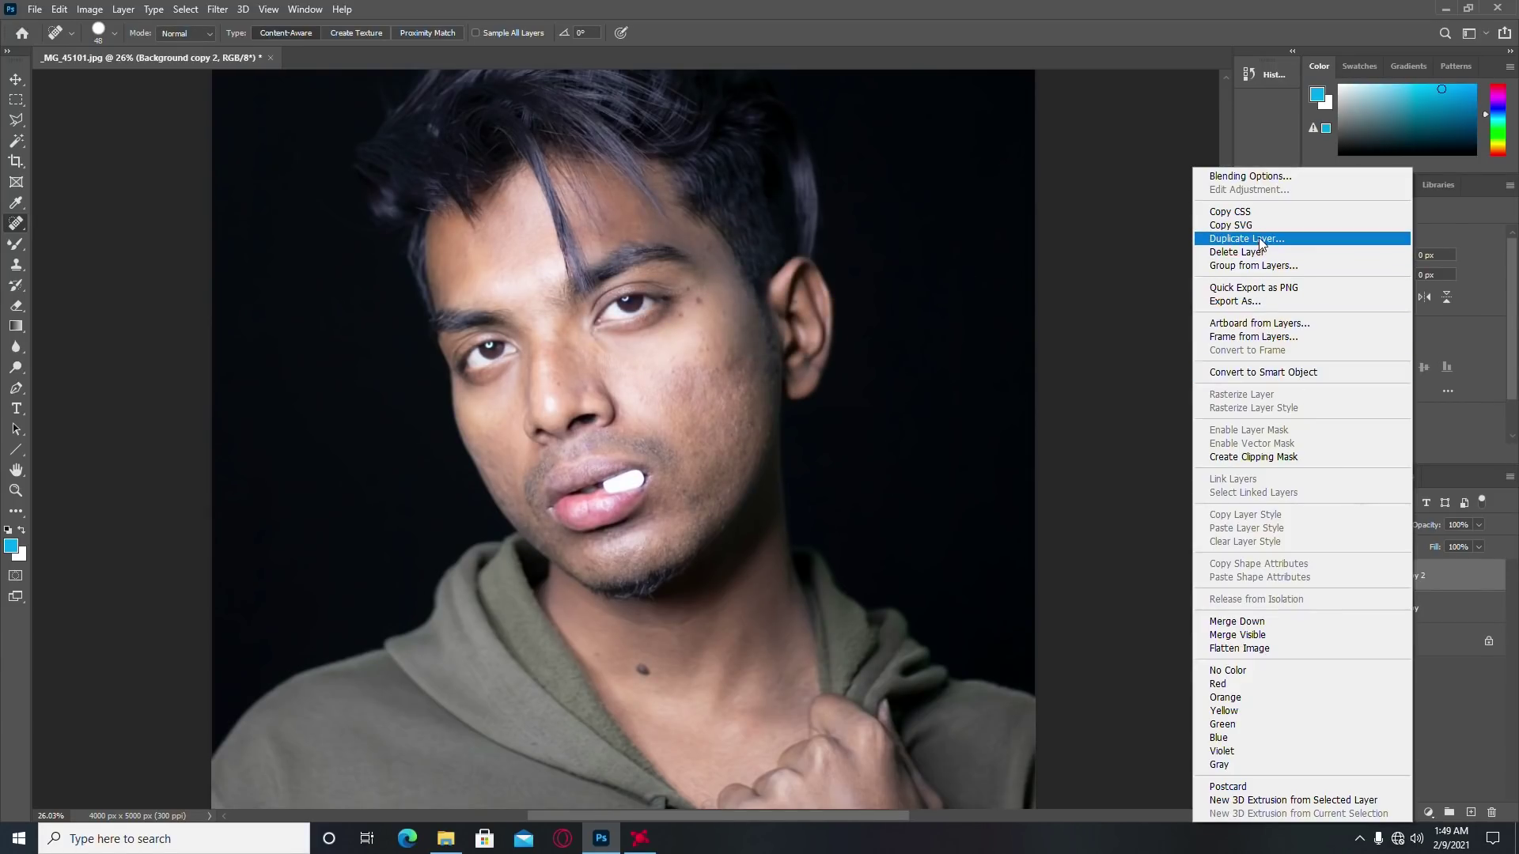
pyautogui.click(1253, 239)
pyautogui.click(891, 233)
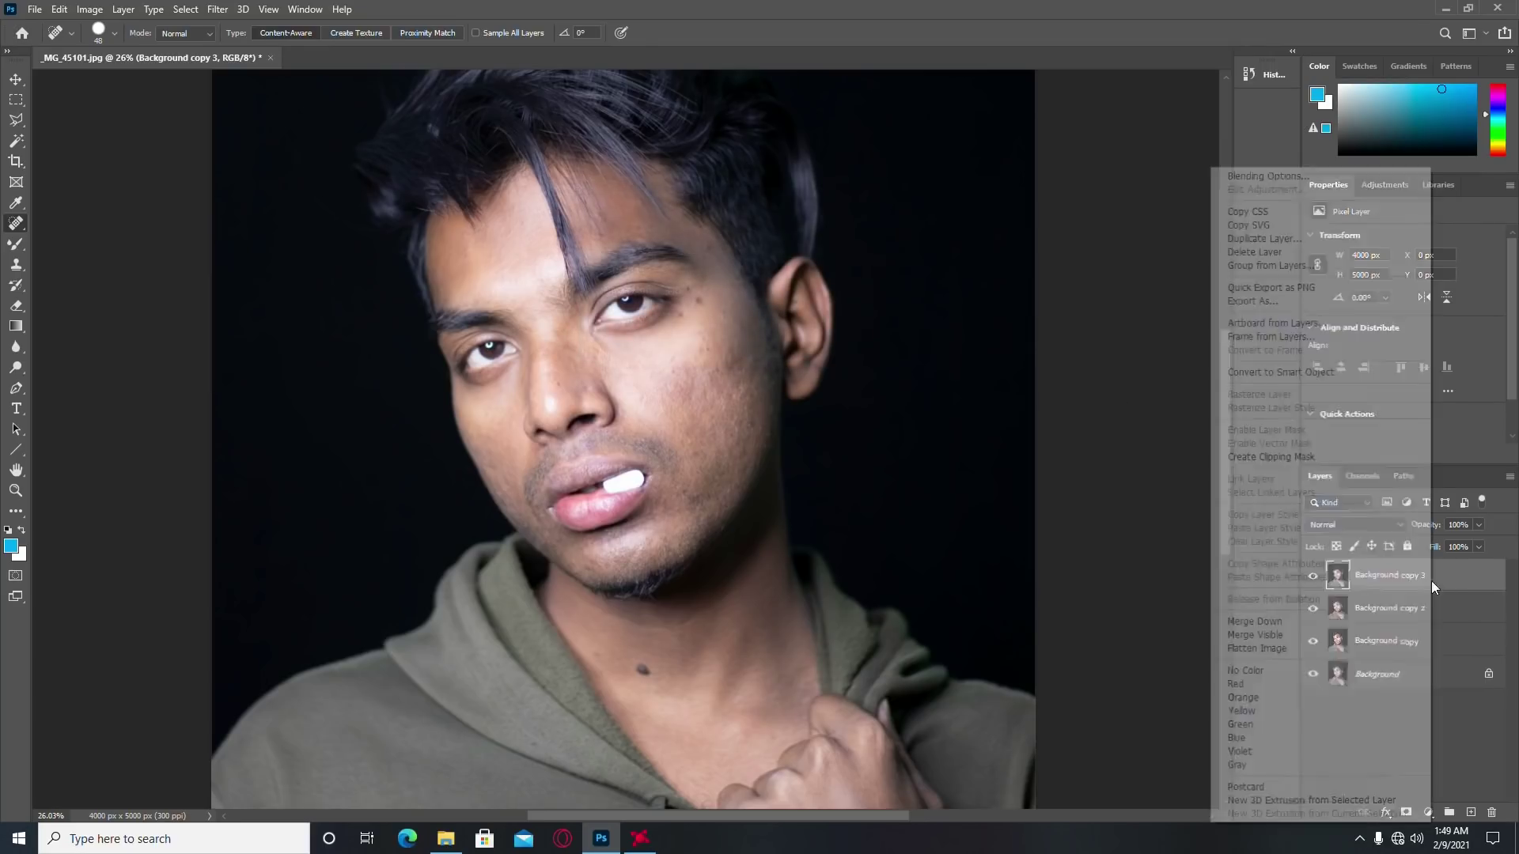
# Step: Create Background copy 4, hide it, and make Background copy 3 active
pyautogui.rightClick(1436, 589)
pyautogui.click(1266, 239)
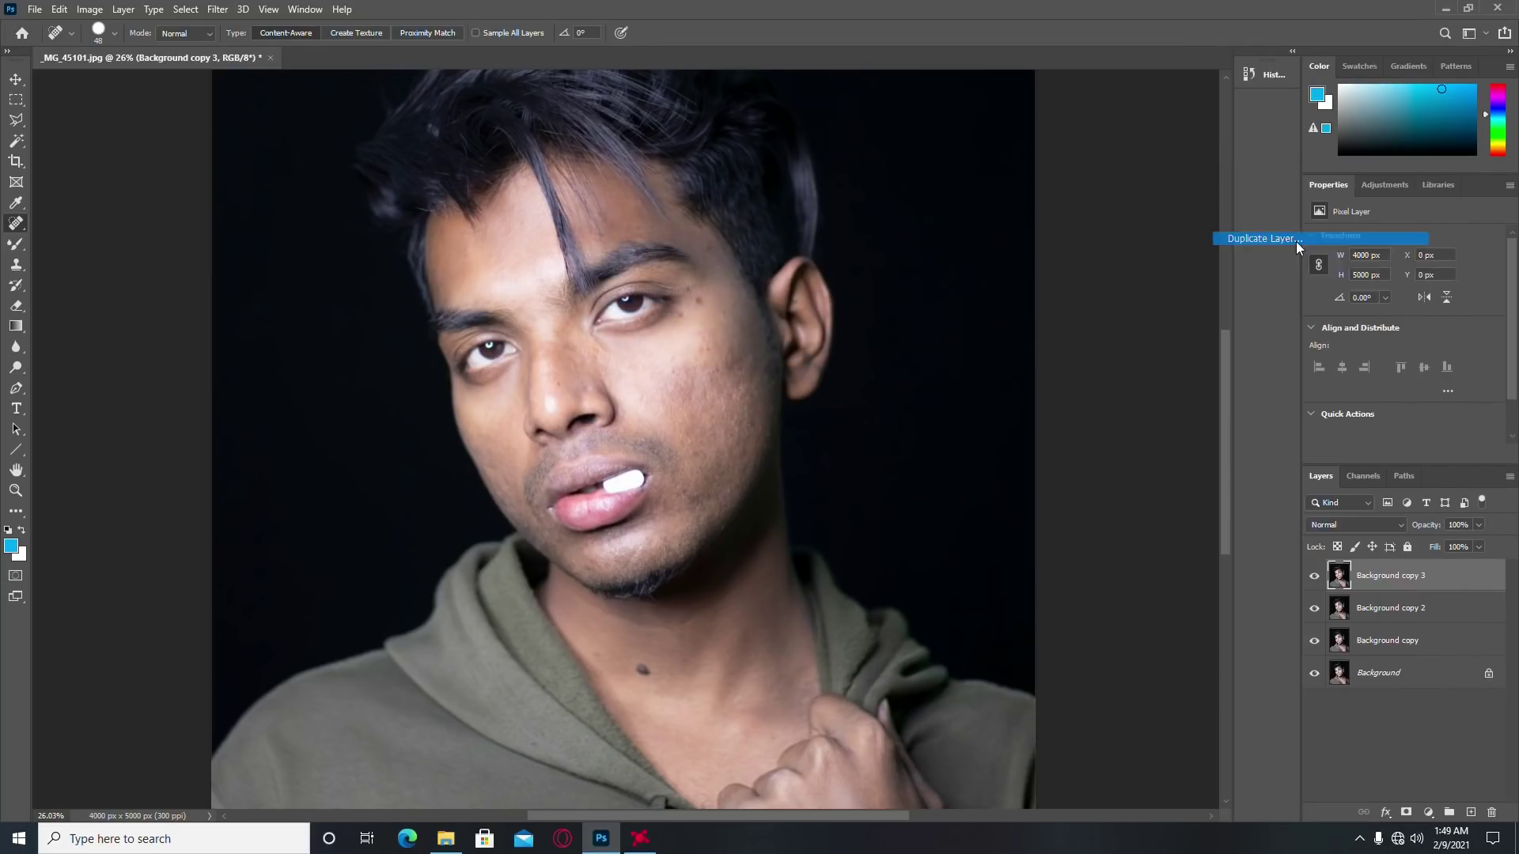
pyautogui.click(908, 236)
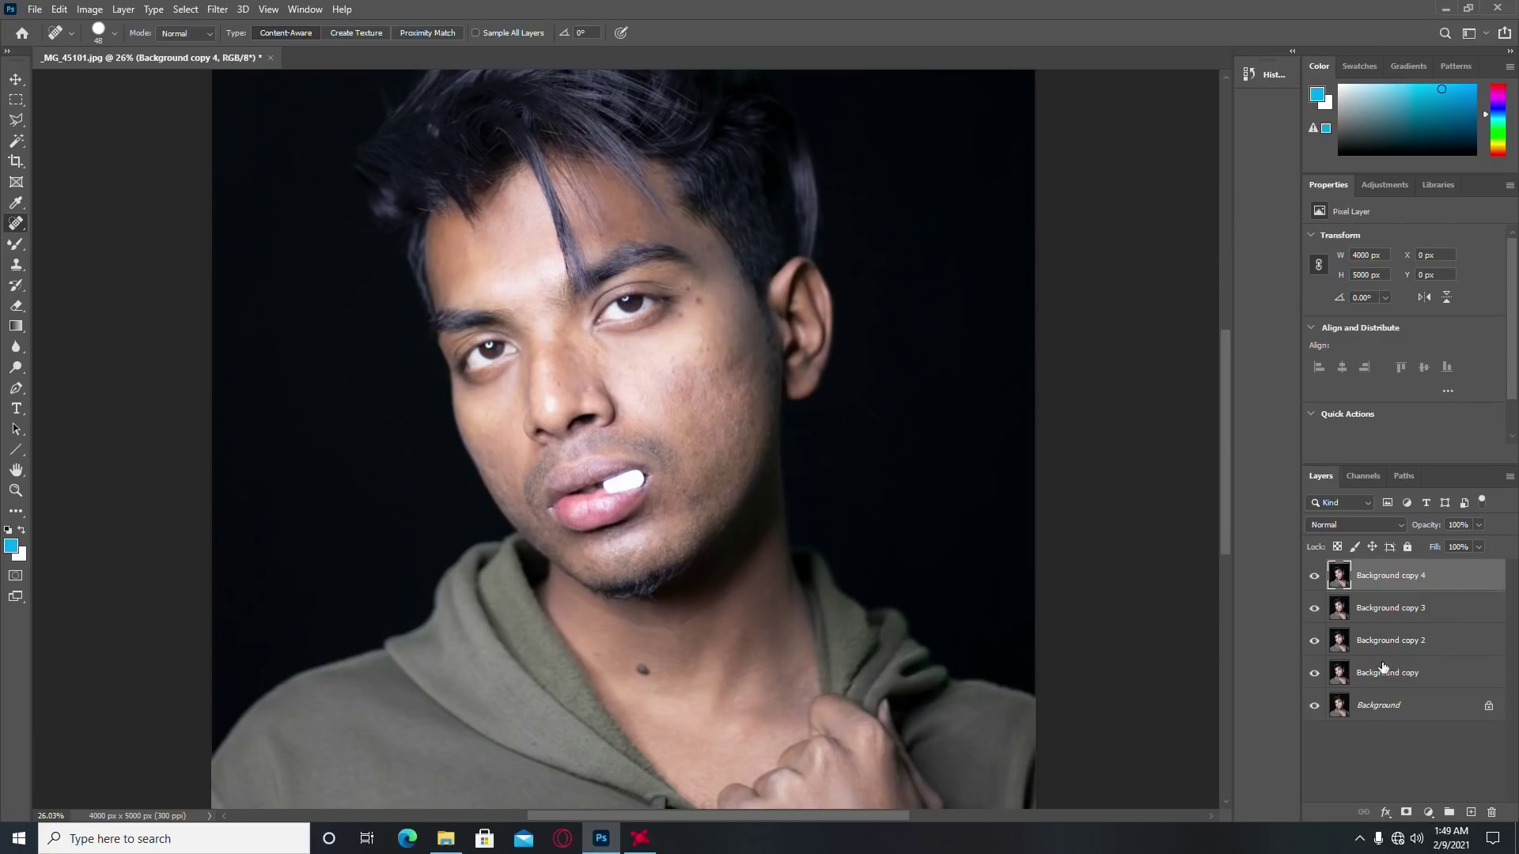
pyautogui.click(1316, 585)
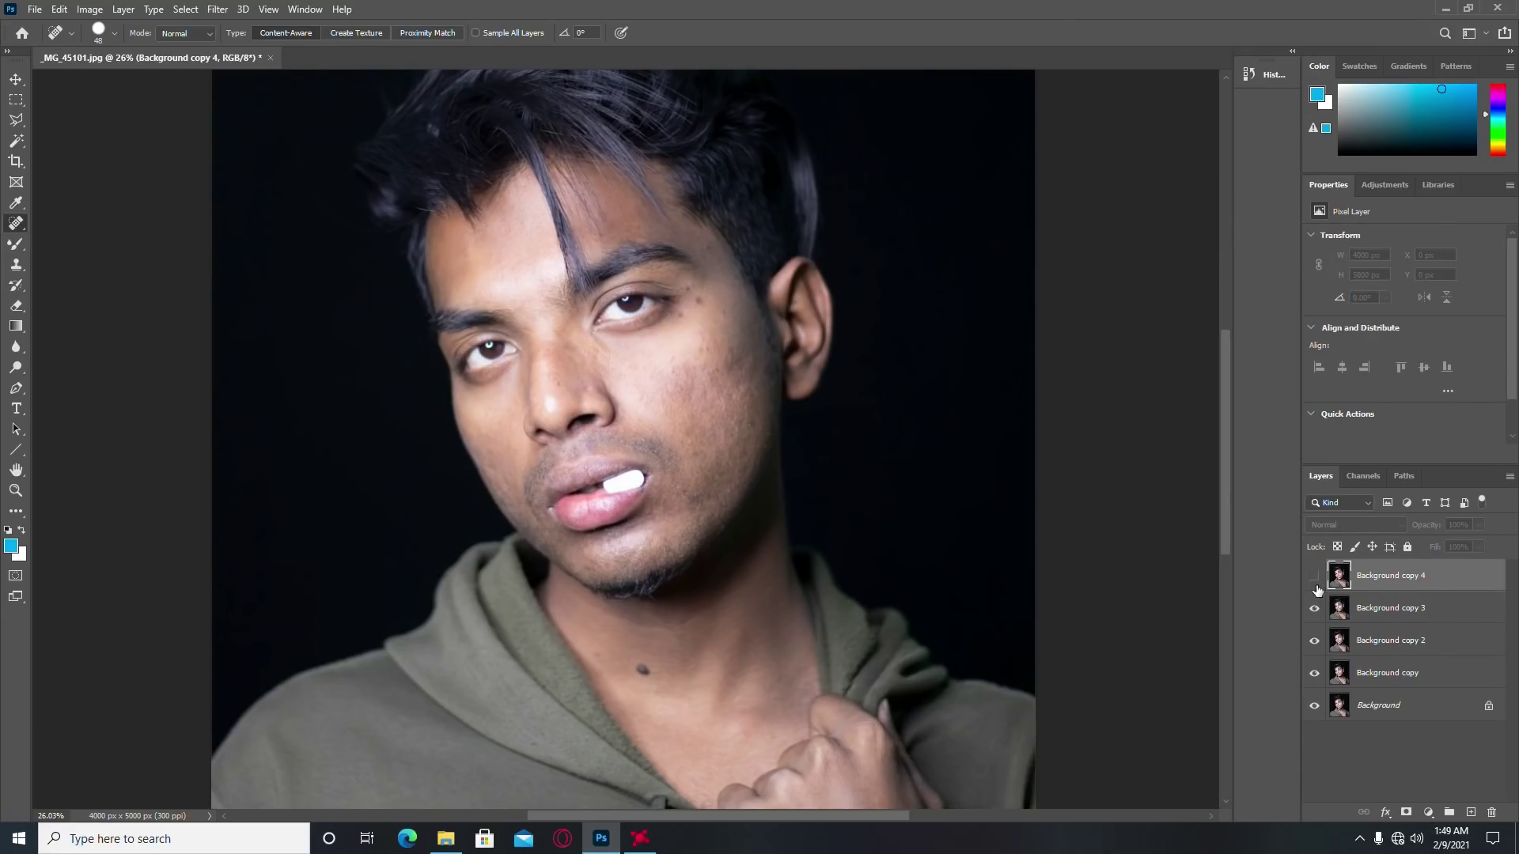
pyautogui.click(1378, 610)
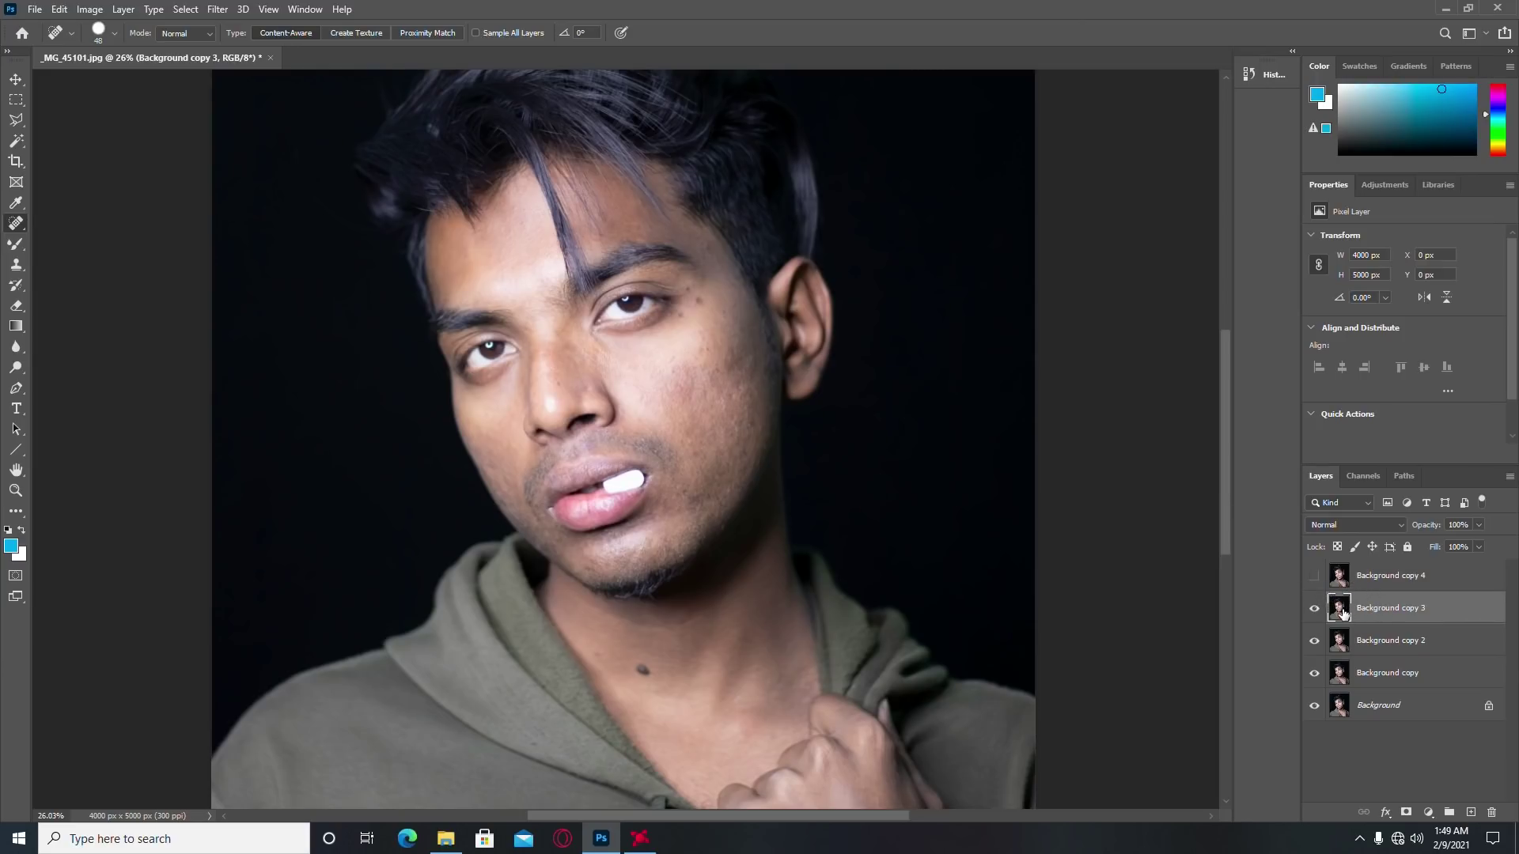
# Step: Apply a Gaussian Blur with a 4.5-pixel radius to Background copy 3
pyautogui.click(220, 9)
pyautogui.click(455, 270)
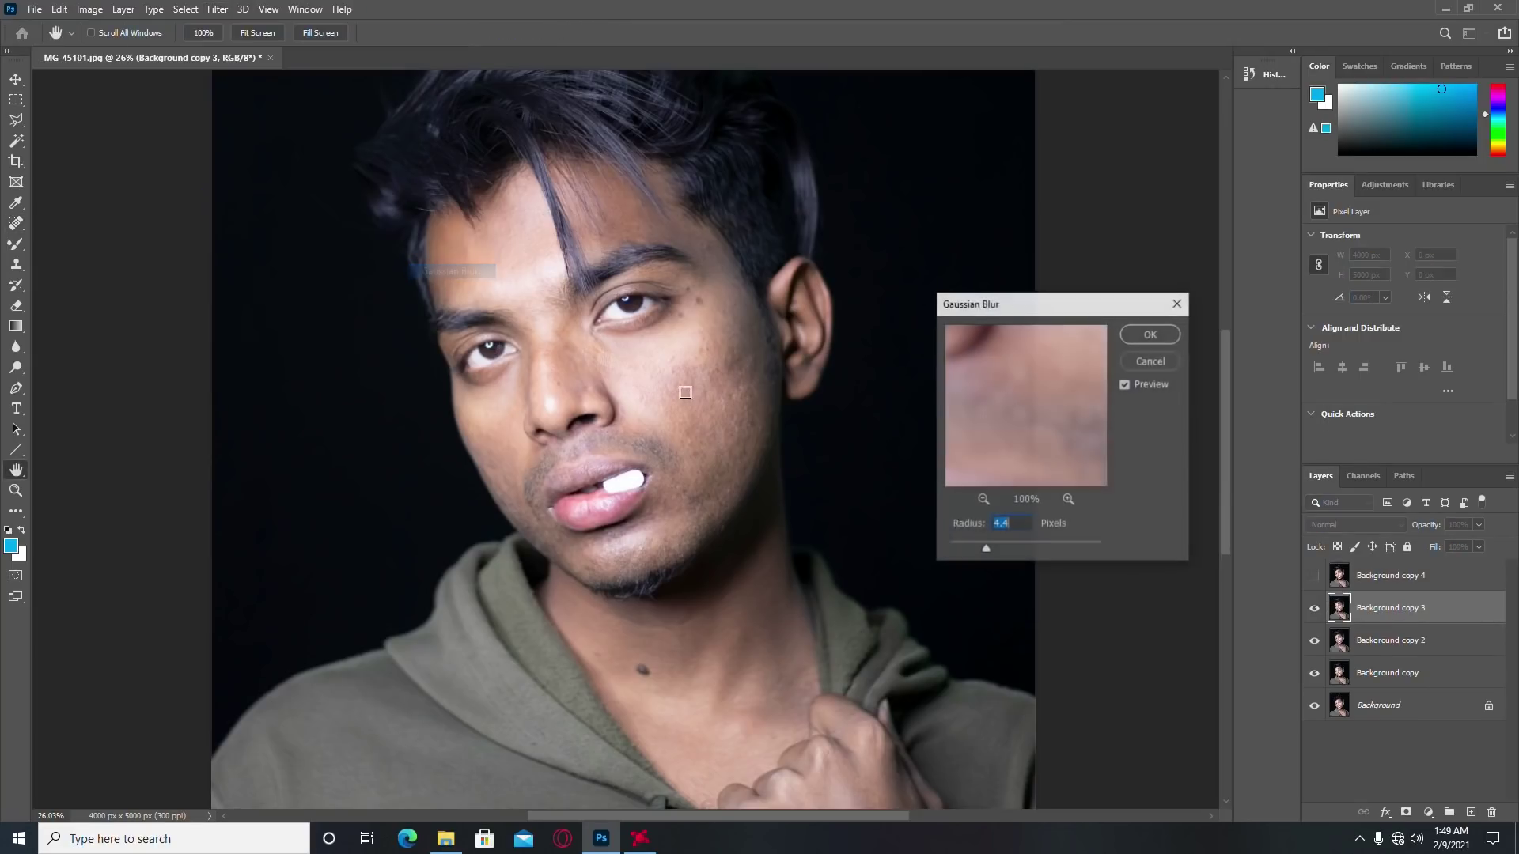
pyautogui.moveTo(1006, 558); pyautogui.dragTo(957, 559)
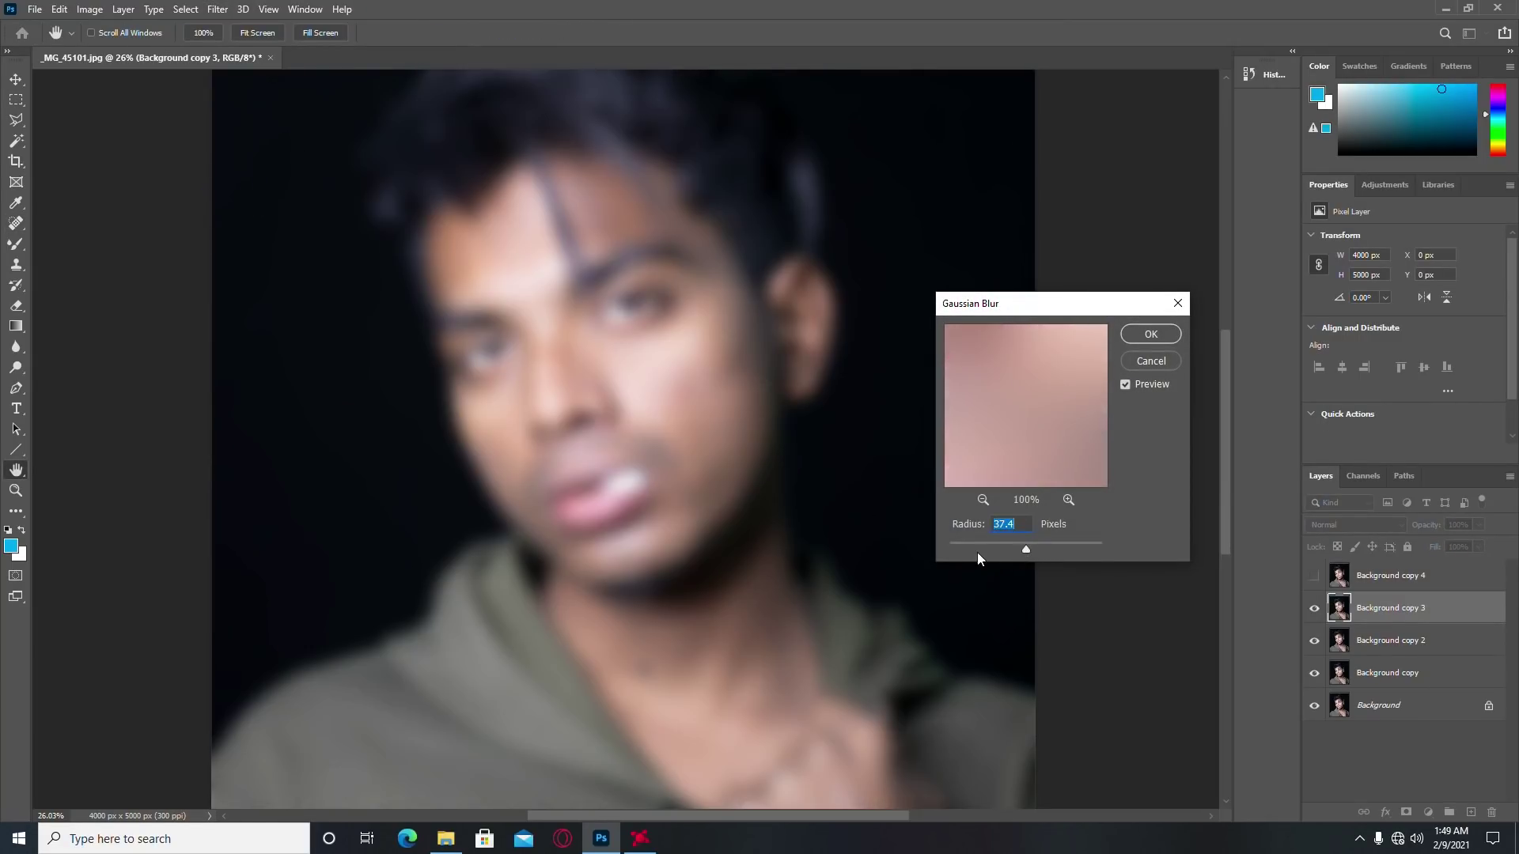
pyautogui.click(989, 549)
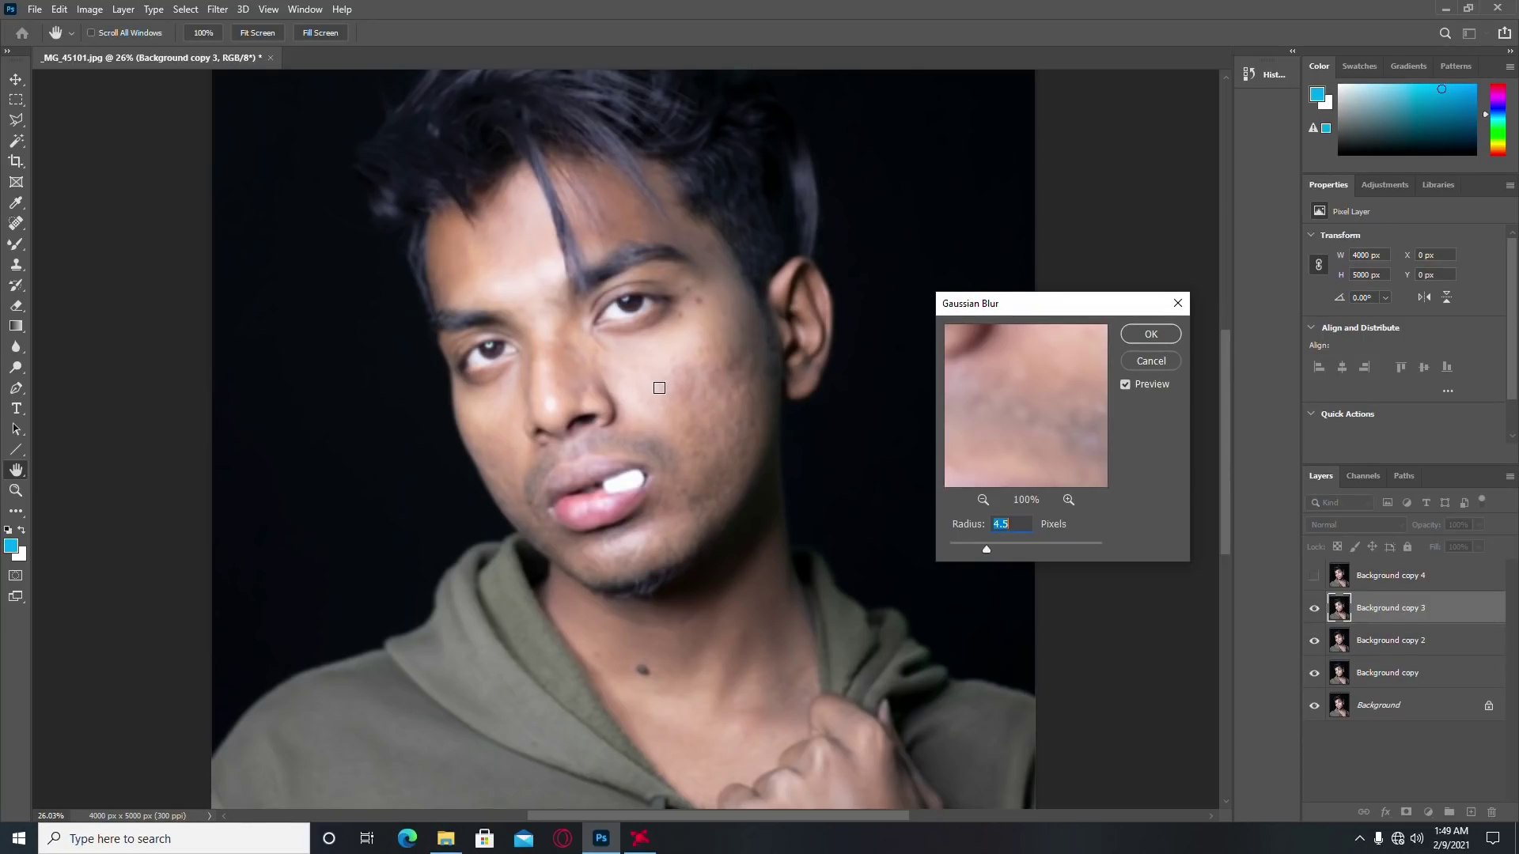
pyautogui.click(1150, 340)
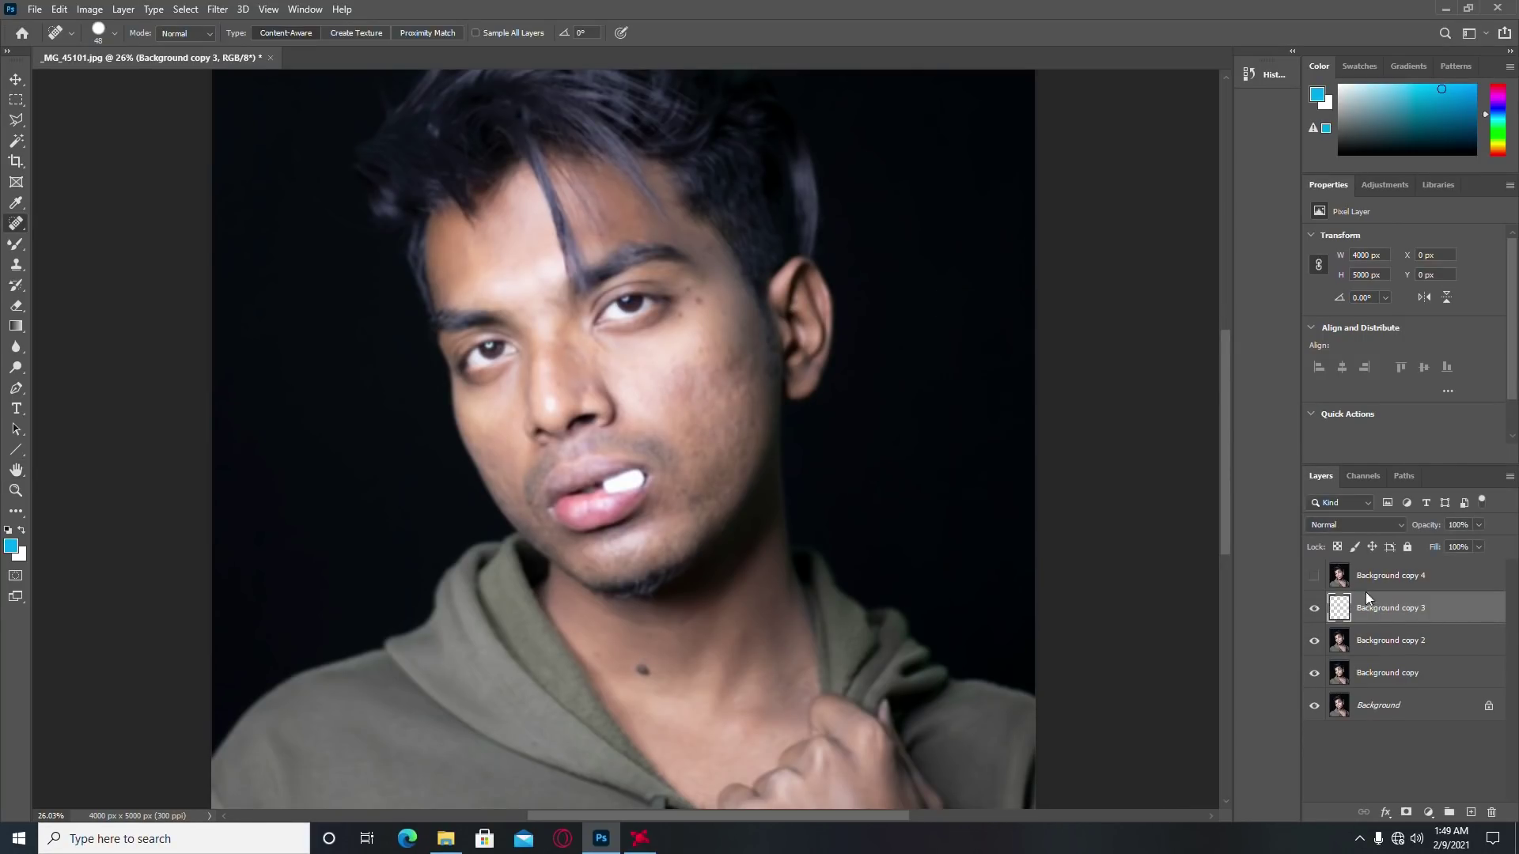
# Step: Show Background copy 4 and set up Apply Image with Background copy 3 as source
pyautogui.click(1314, 577)
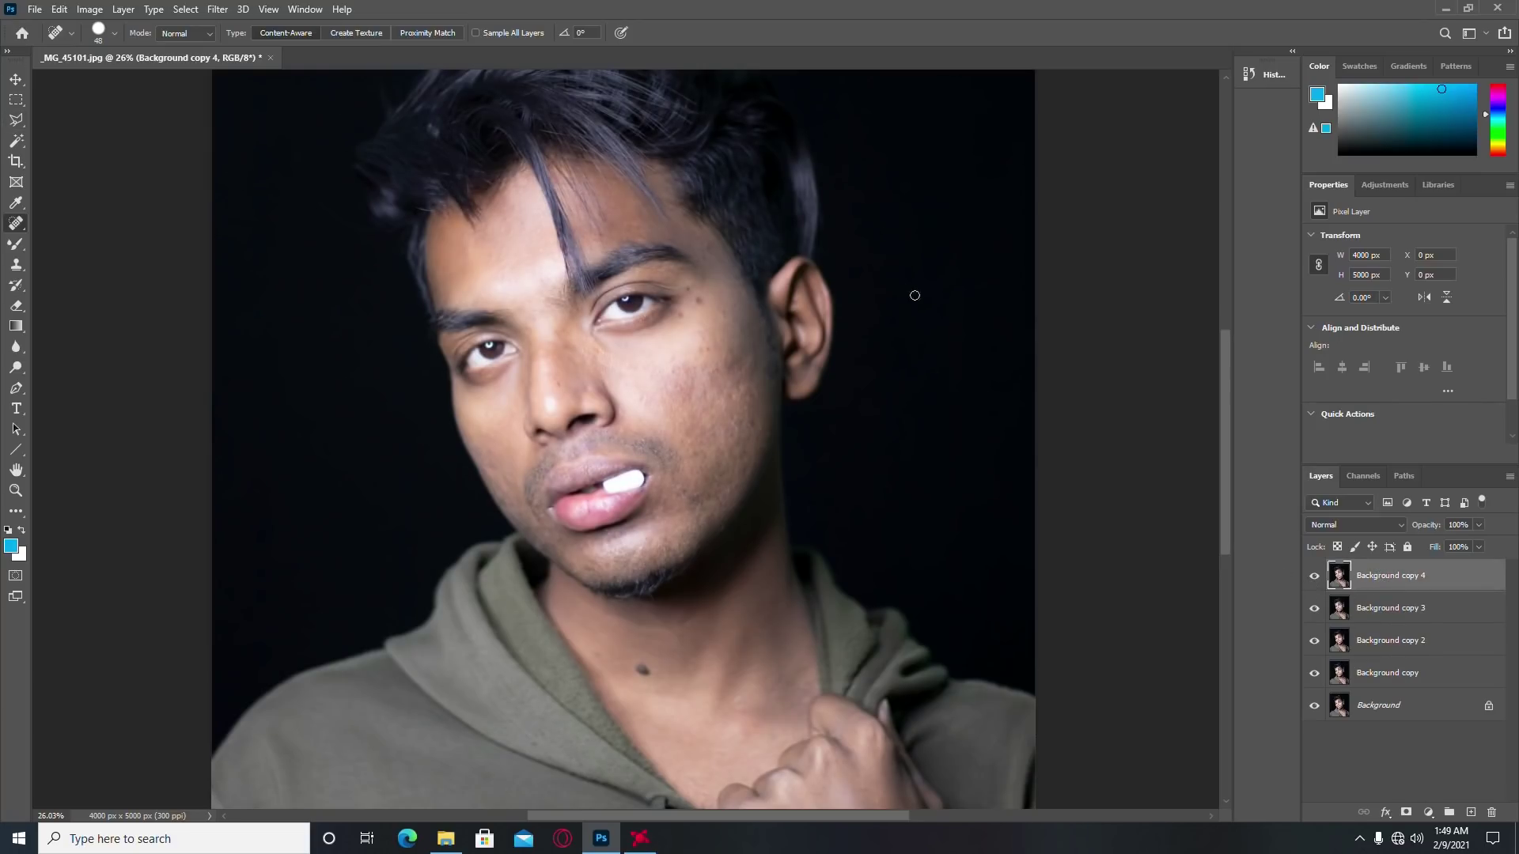
pyautogui.click(89, 10)
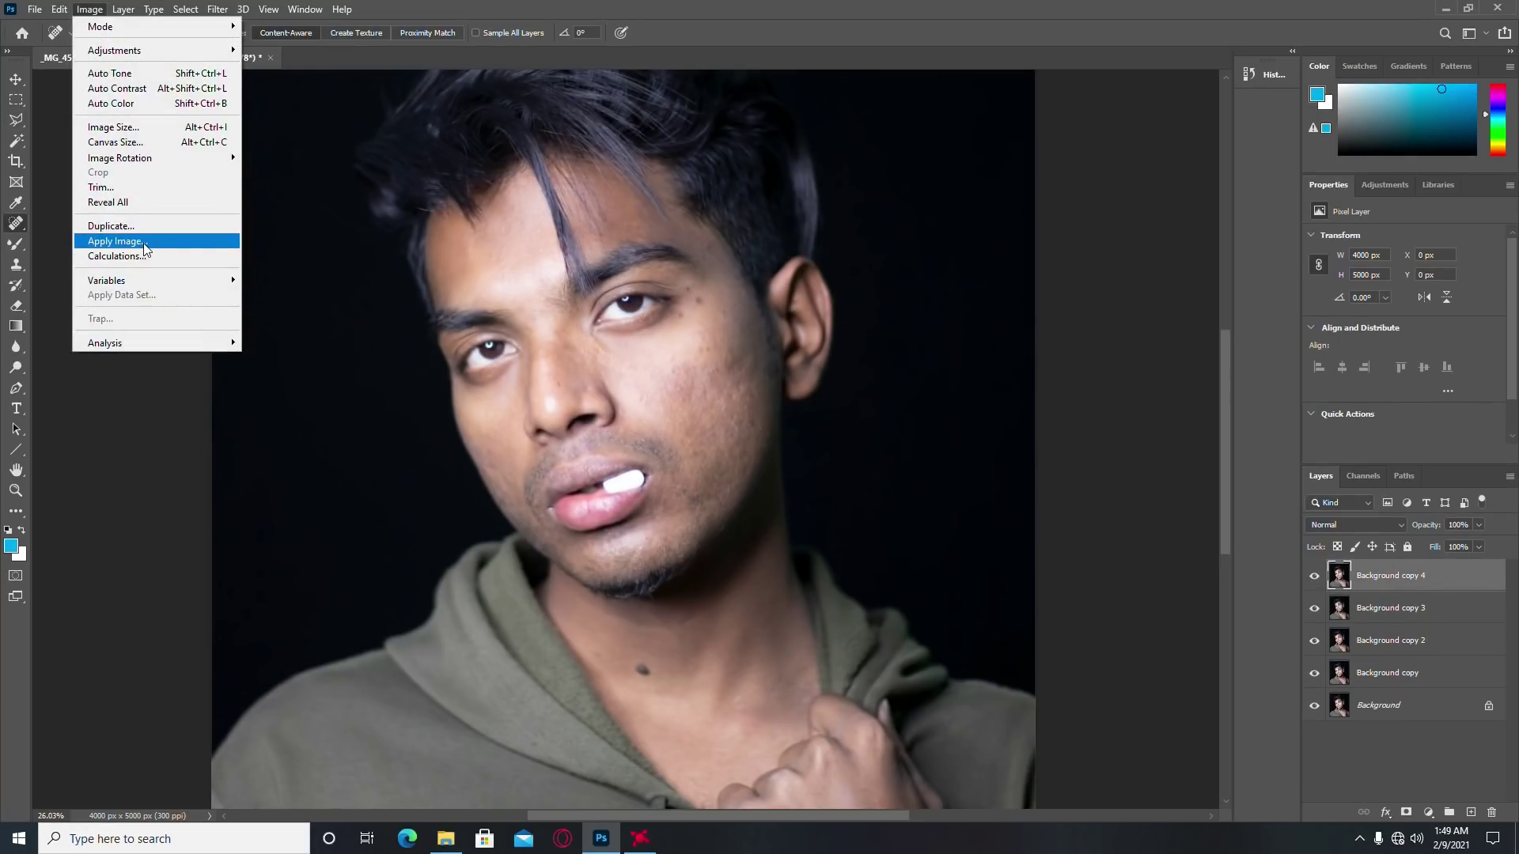
pyautogui.click(144, 245)
pyautogui.click(680, 237)
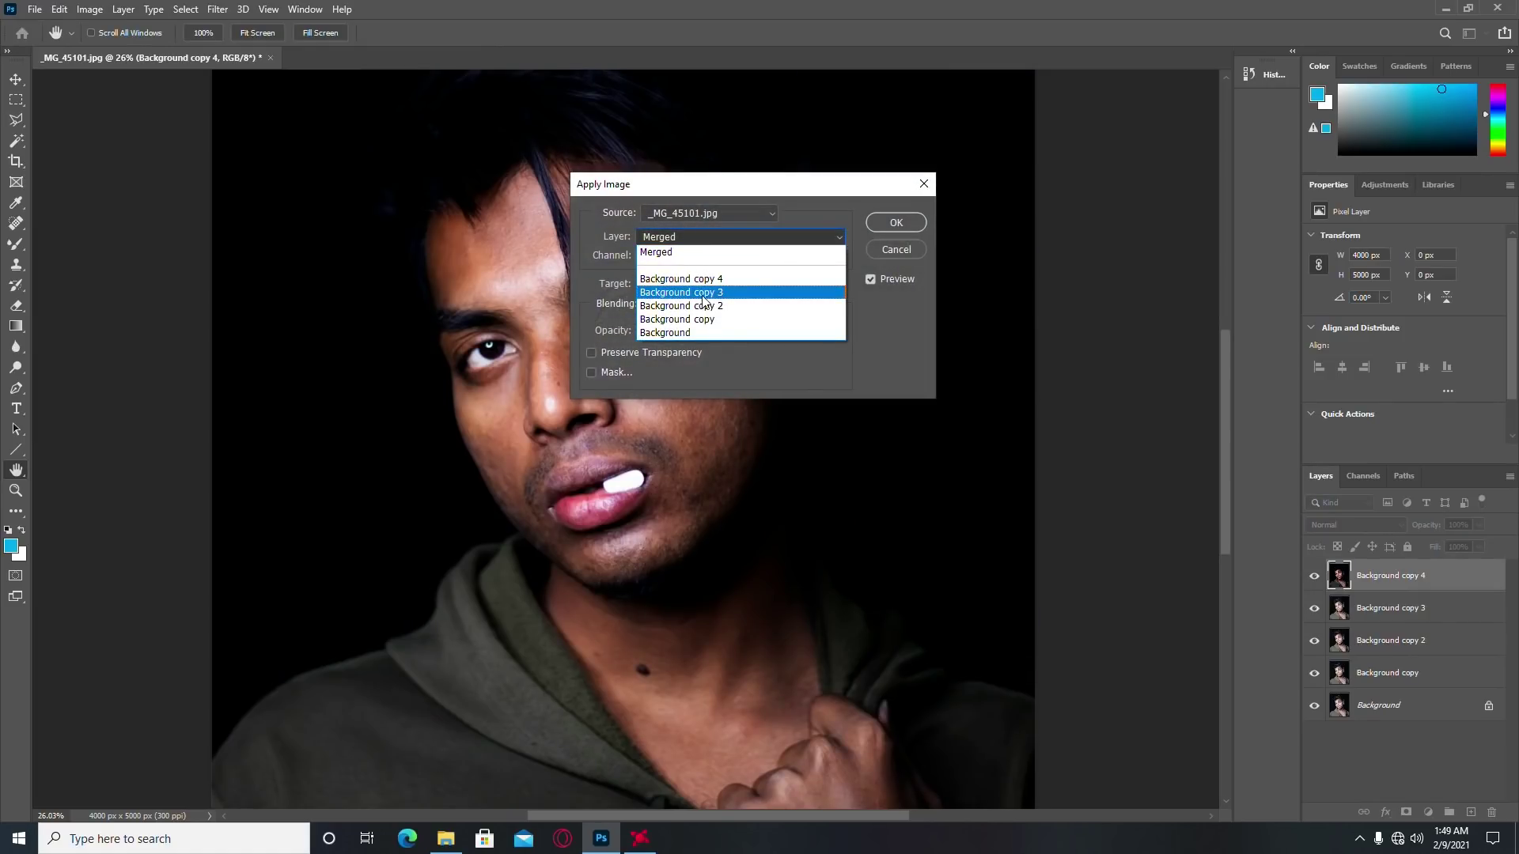
pyautogui.click(708, 293)
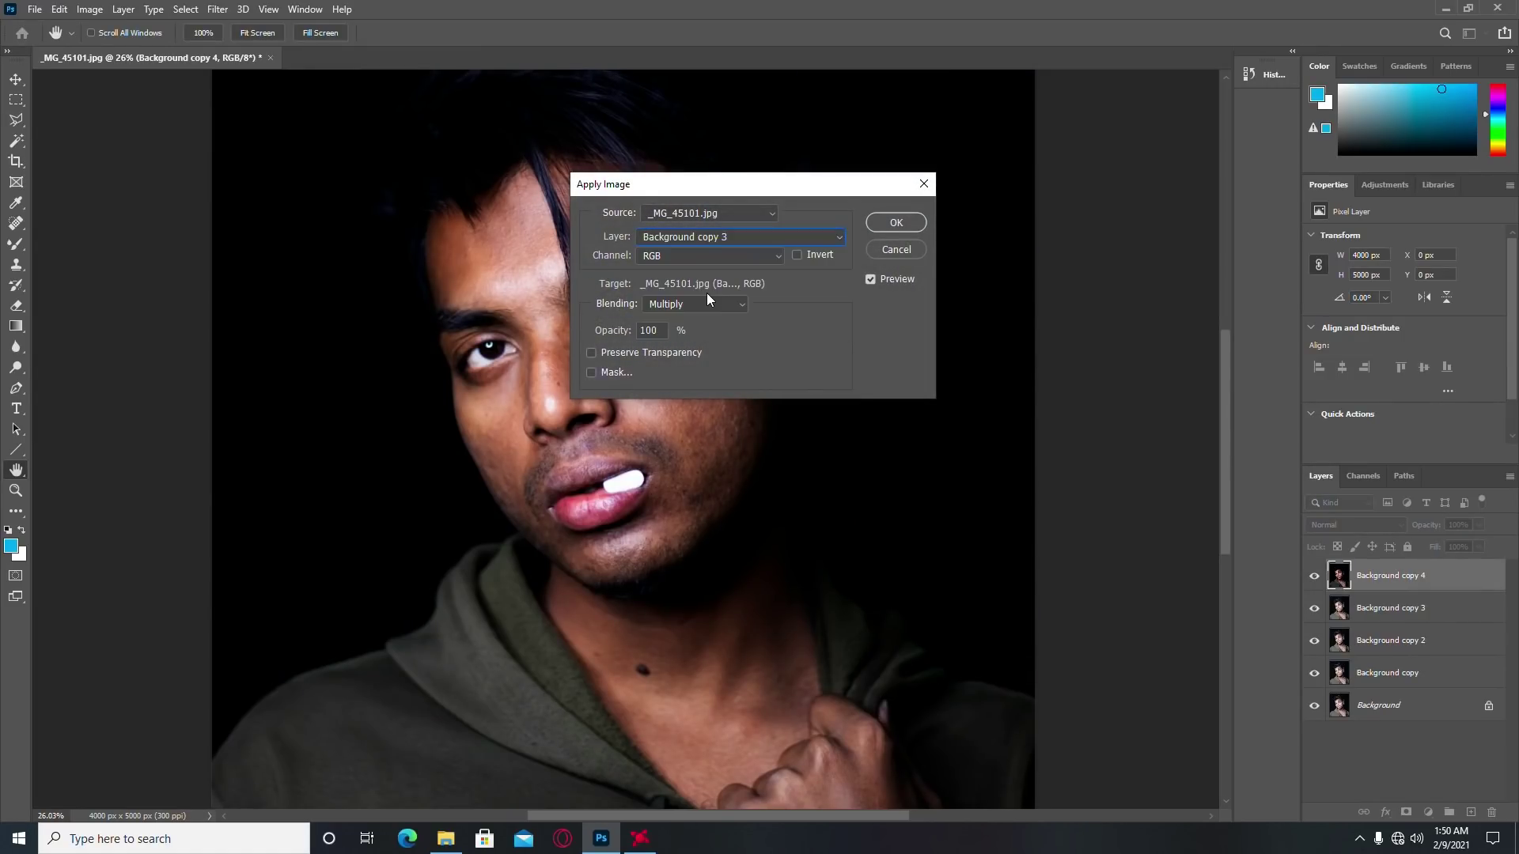
pyautogui.click(695, 234)
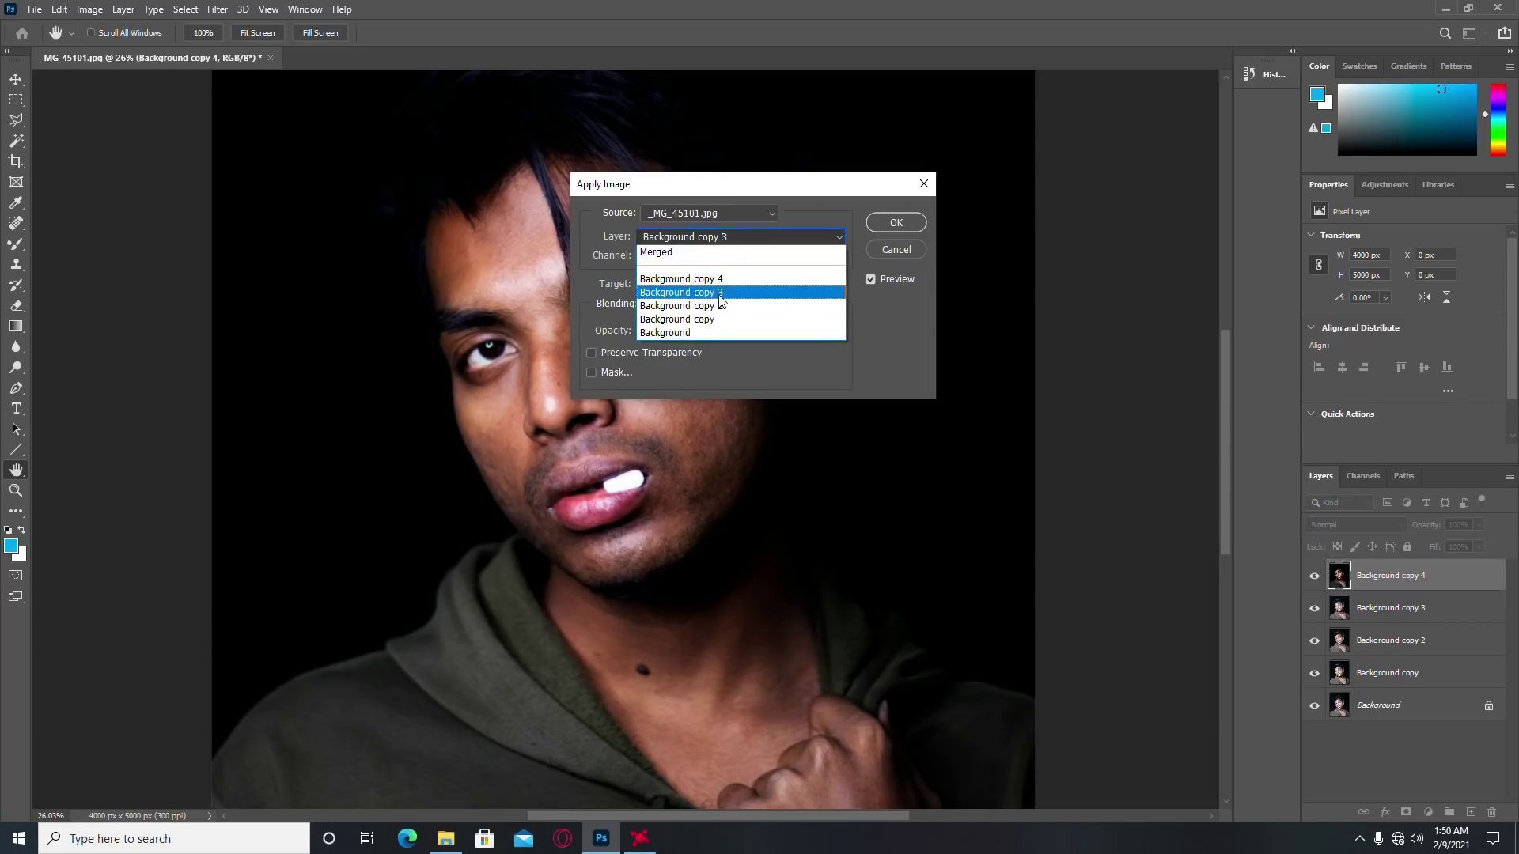
pyautogui.click(710, 306)
pyautogui.click(705, 235)
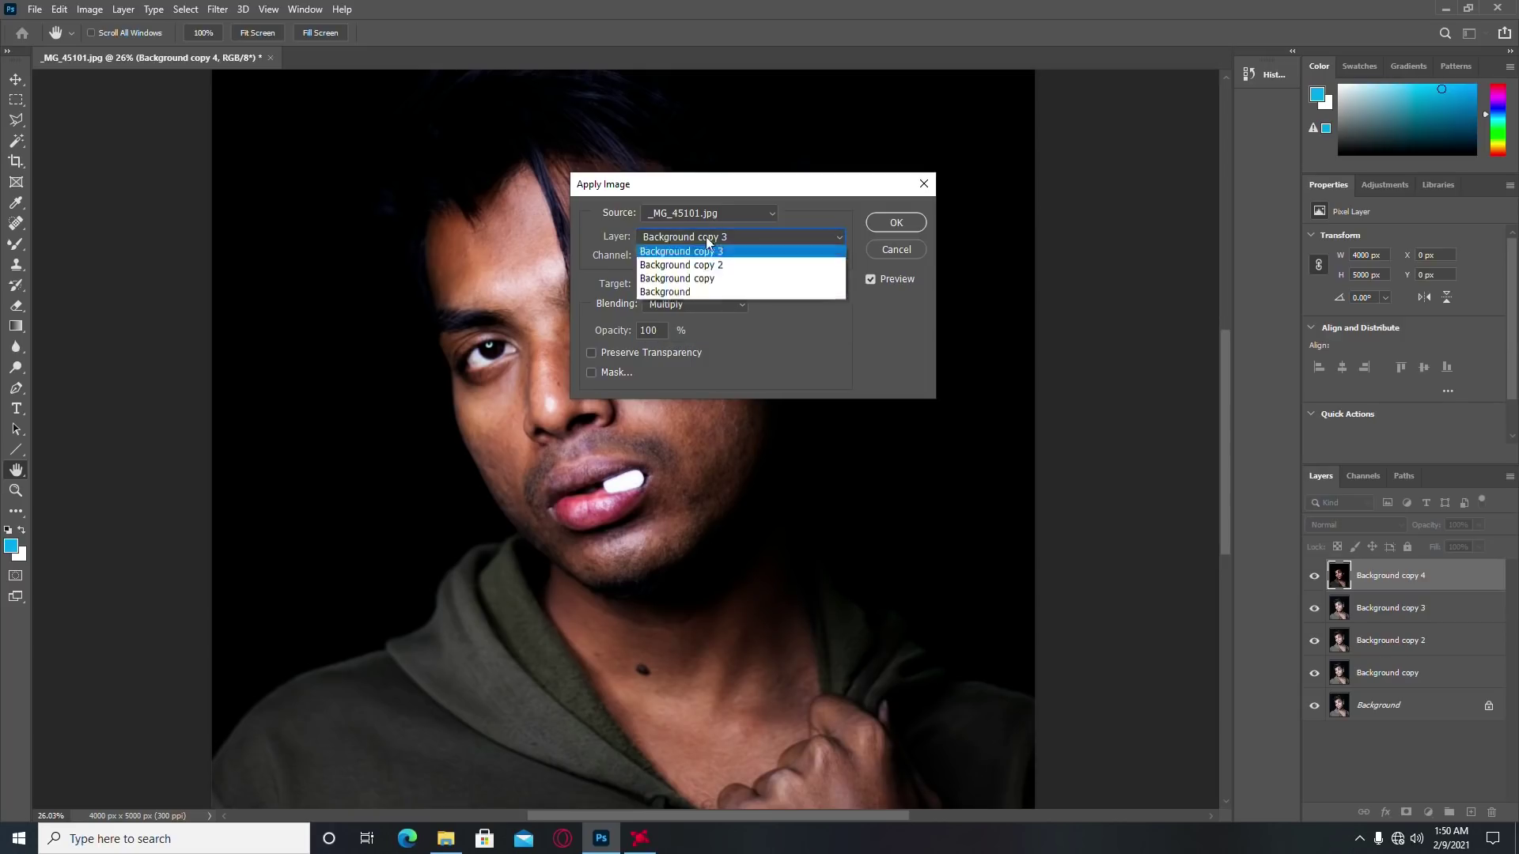
pyautogui.click(707, 306)
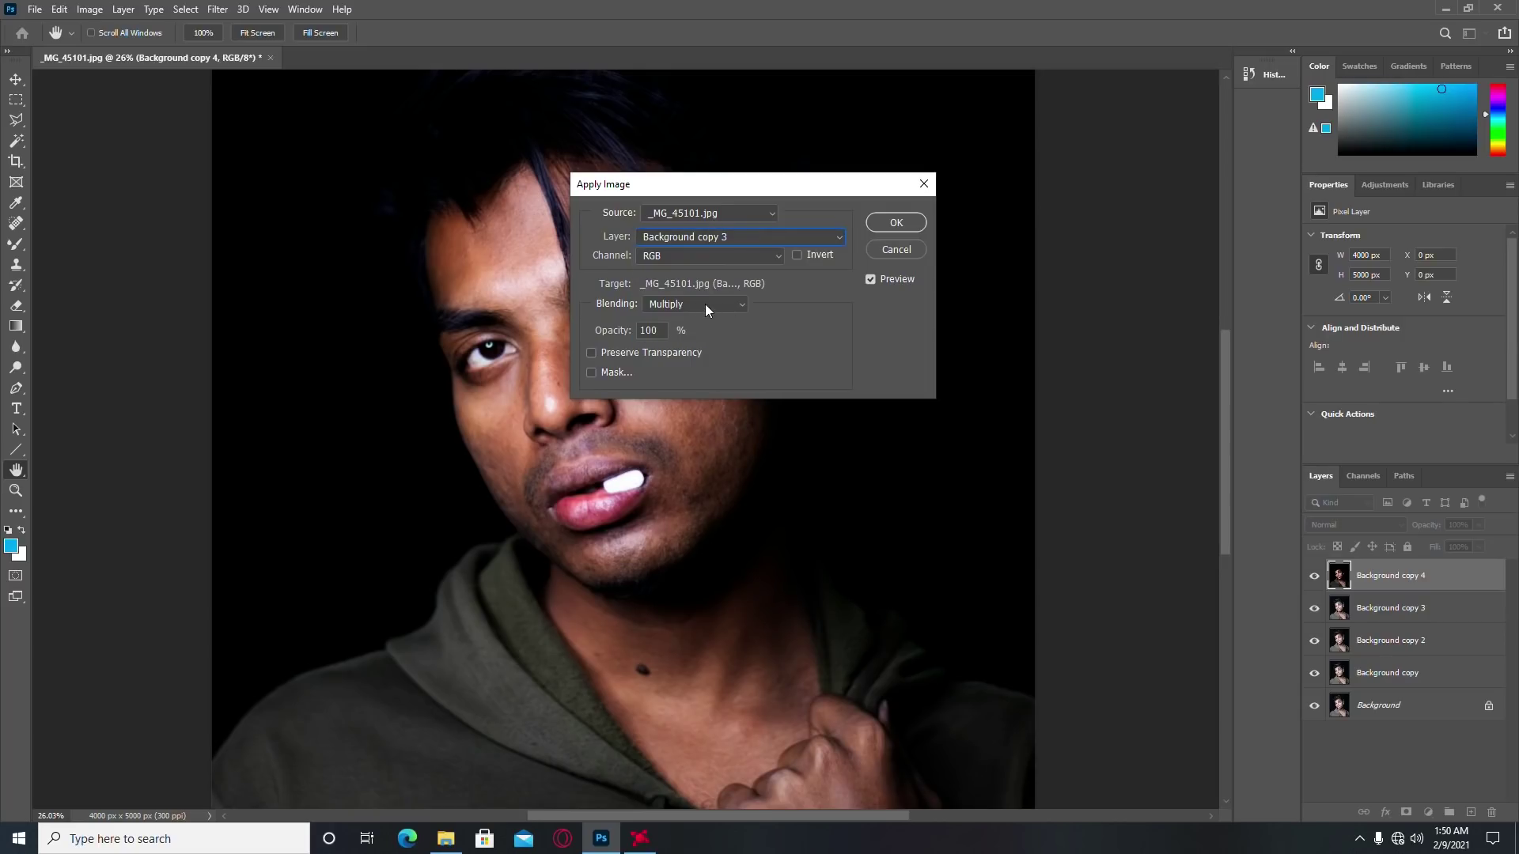
# Step: Use Subtract blending with scale 2 and offset 128, and apply it
pyautogui.click(704, 304)
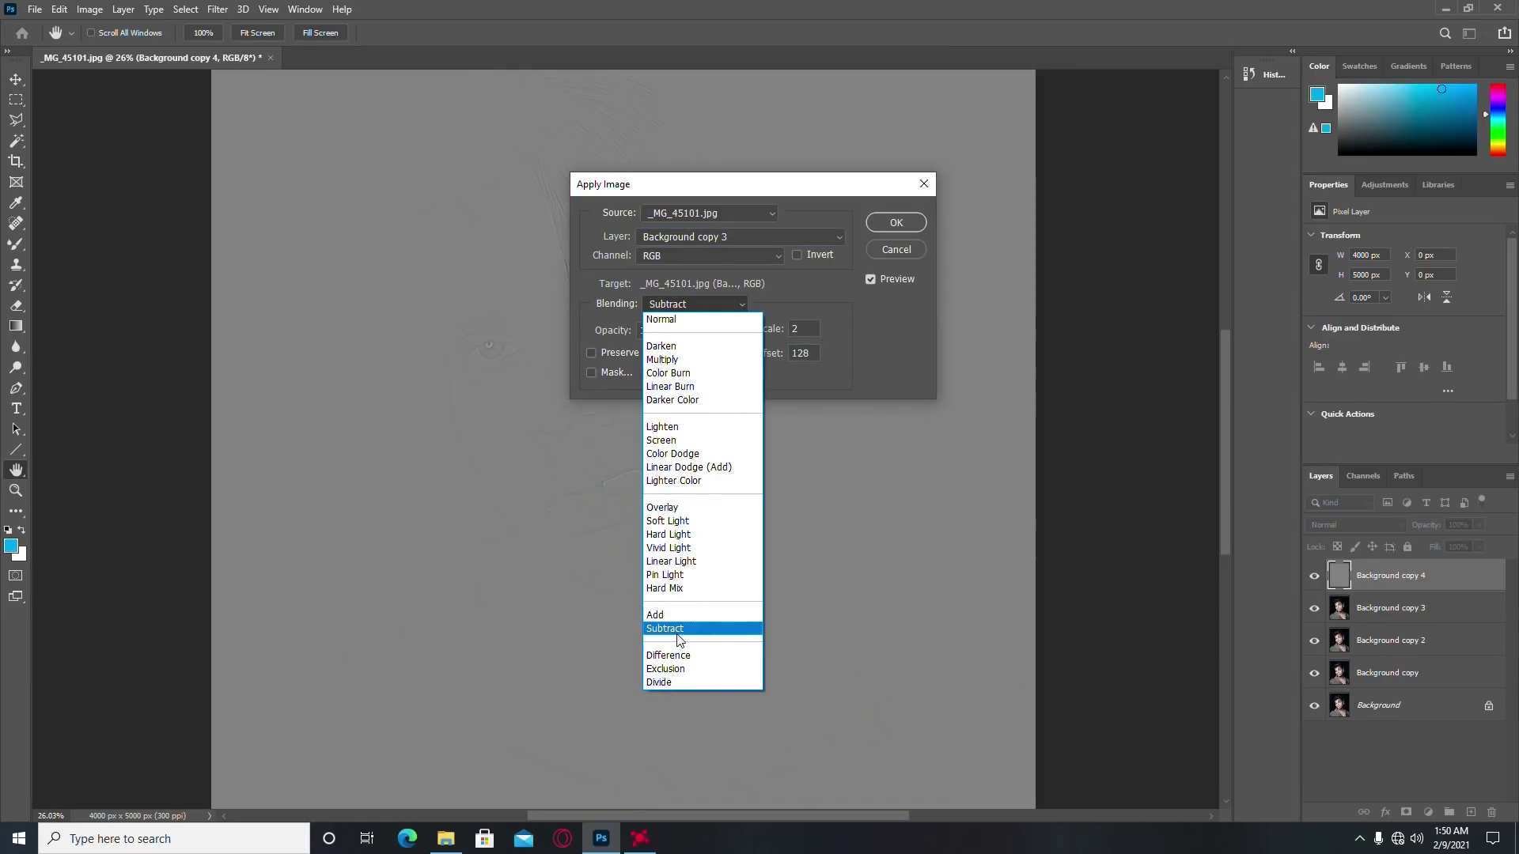
pyautogui.click(678, 629)
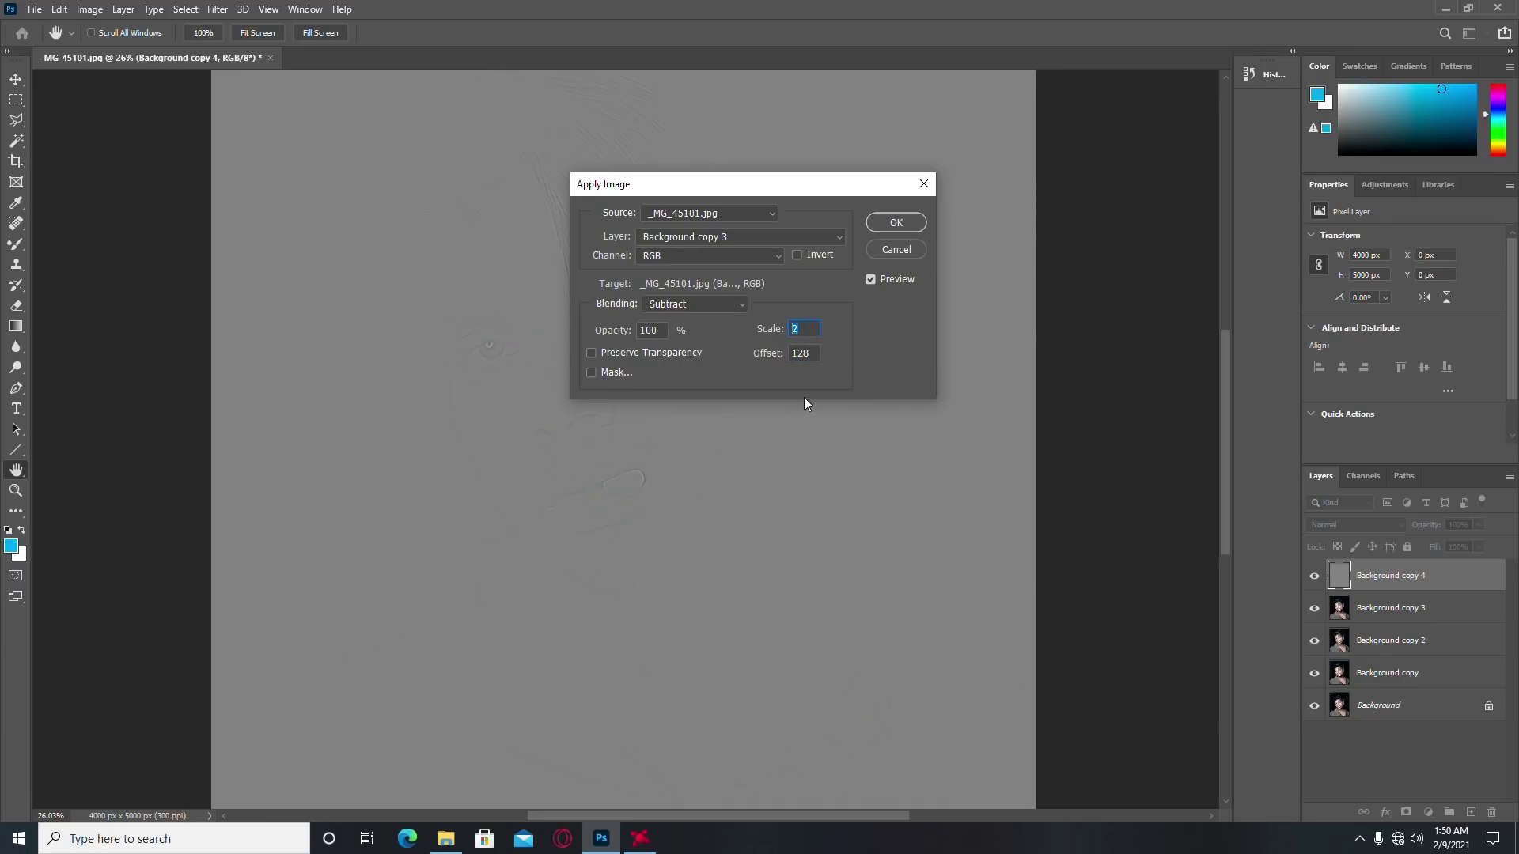
pyautogui.moveTo(811, 353); pyautogui.dragTo(793, 357)
pyautogui.click(900, 226)
# Step: Blend Background copy 4 in Linear Light, hide it, and select Background copy 3
pyautogui.press('j')
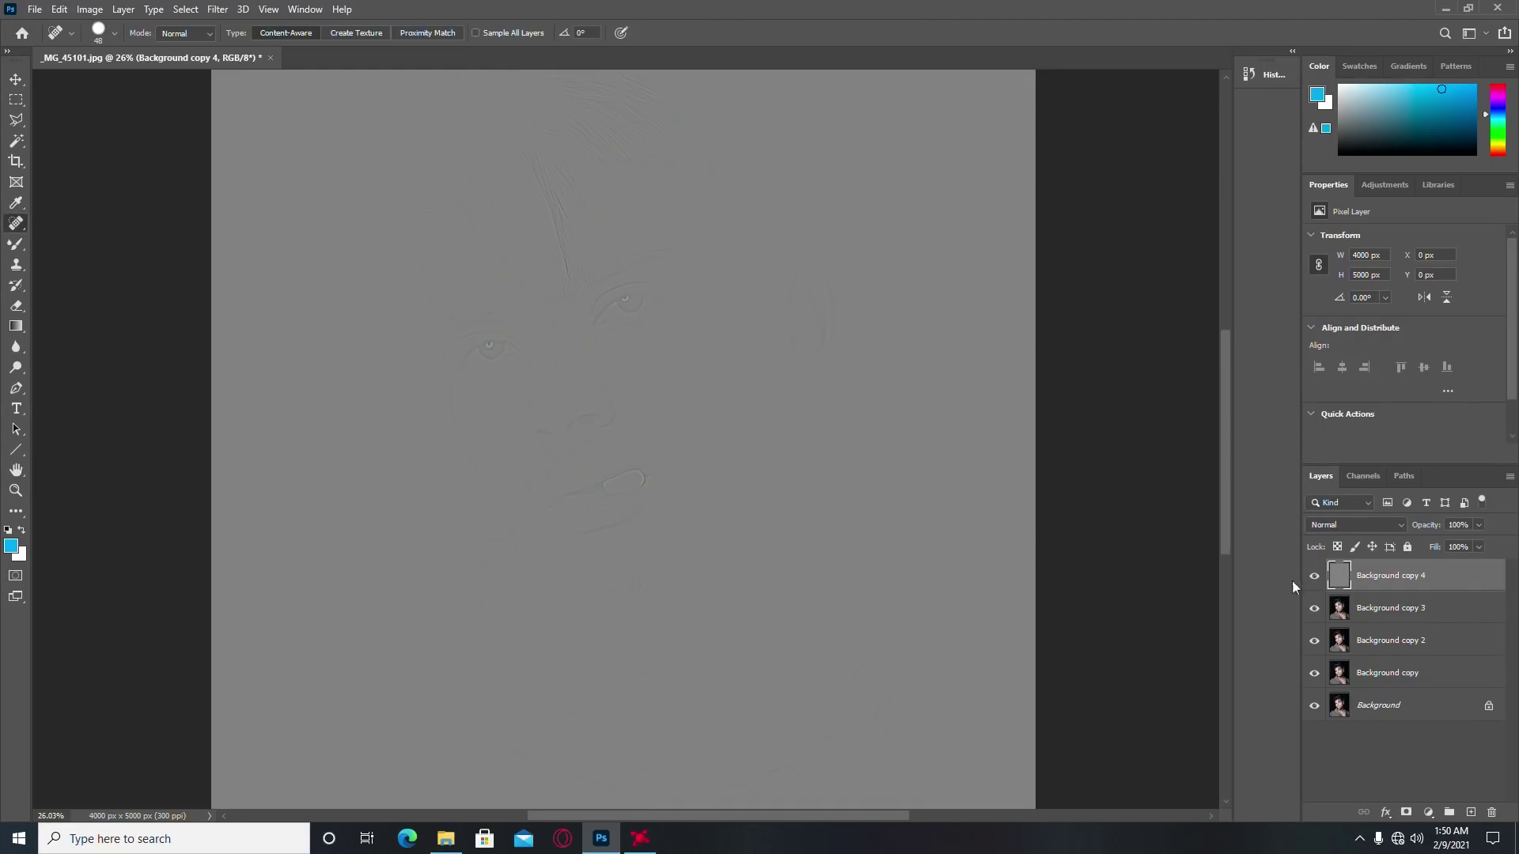
pyautogui.click(1343, 525)
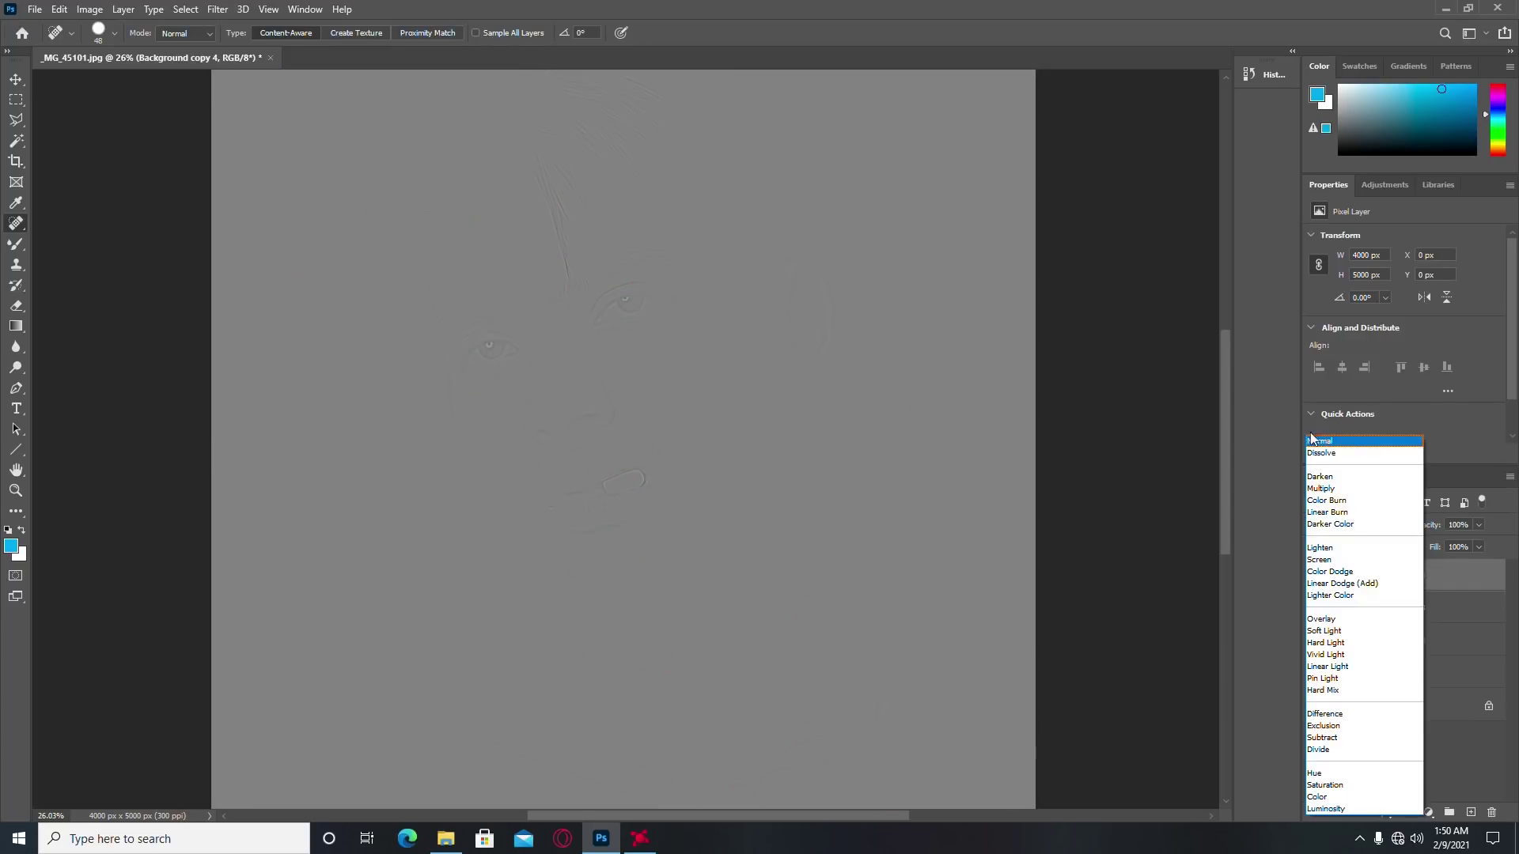
pyautogui.click(1266, 443)
pyautogui.click(1314, 576)
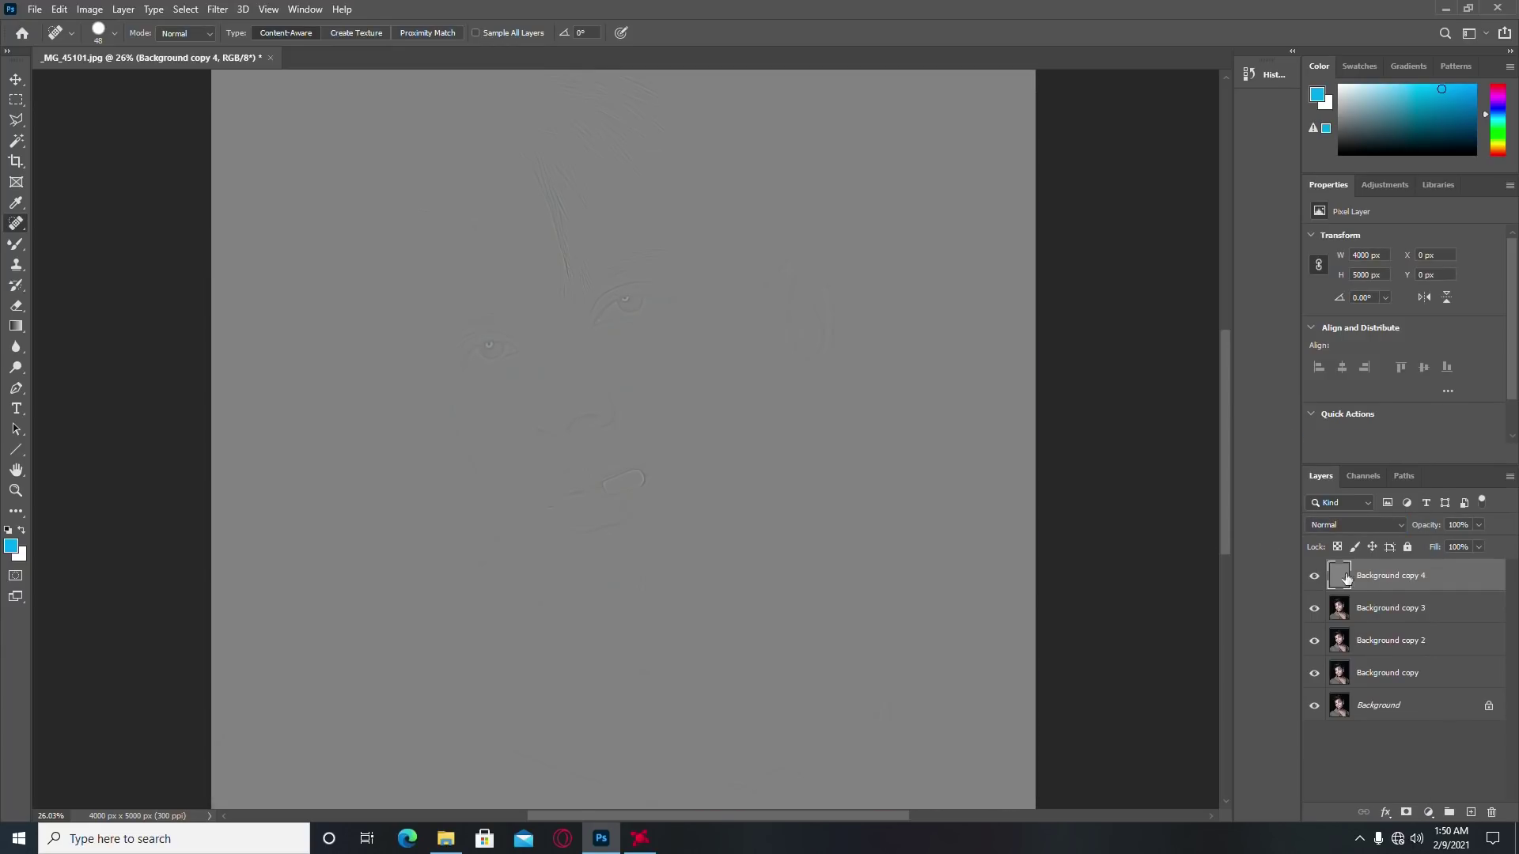
pyautogui.click(1350, 524)
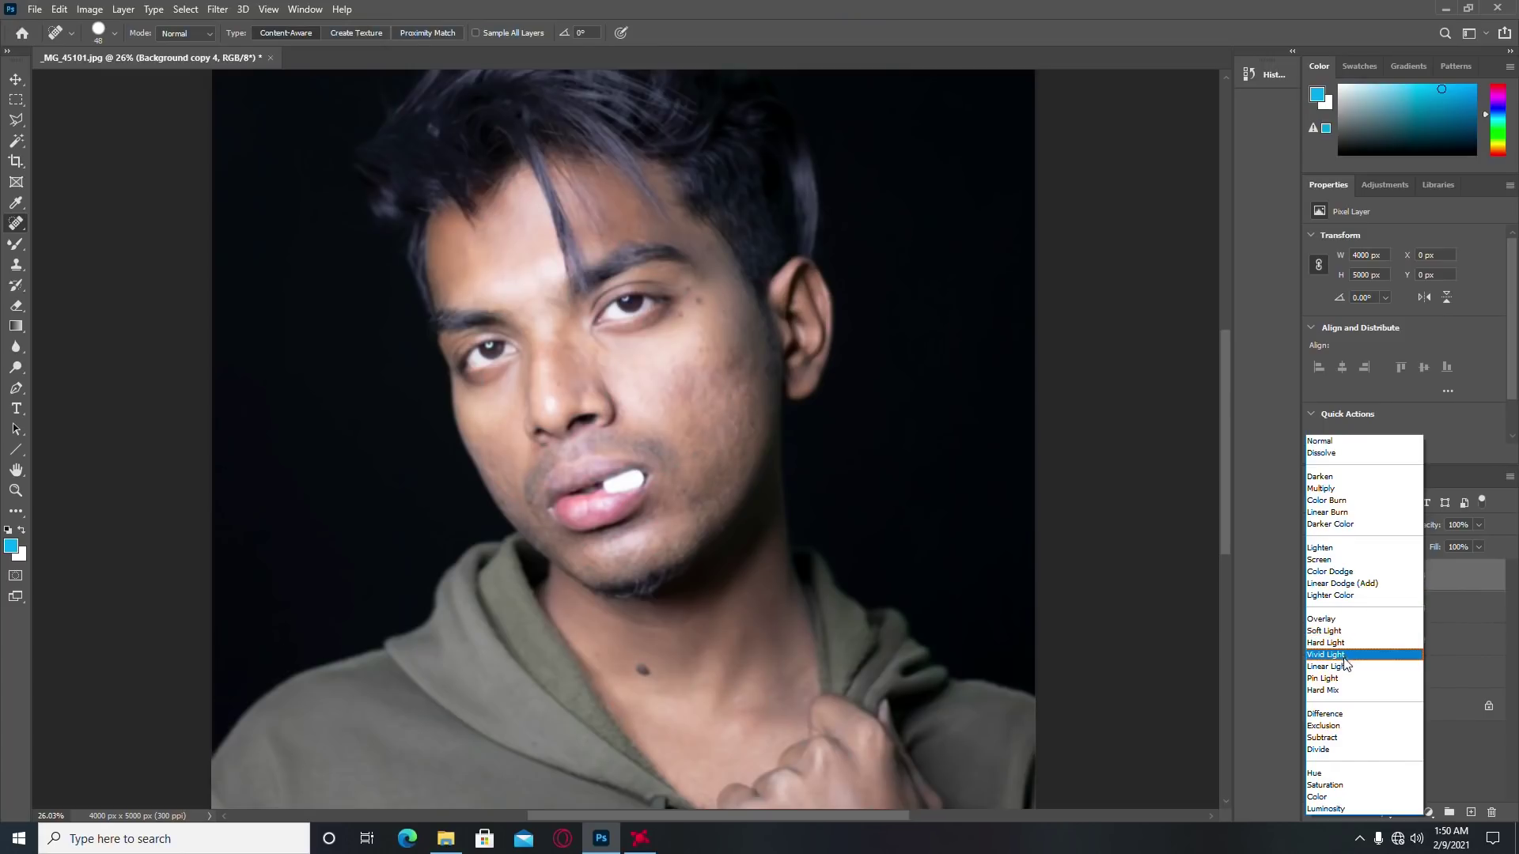
pyautogui.click(1342, 667)
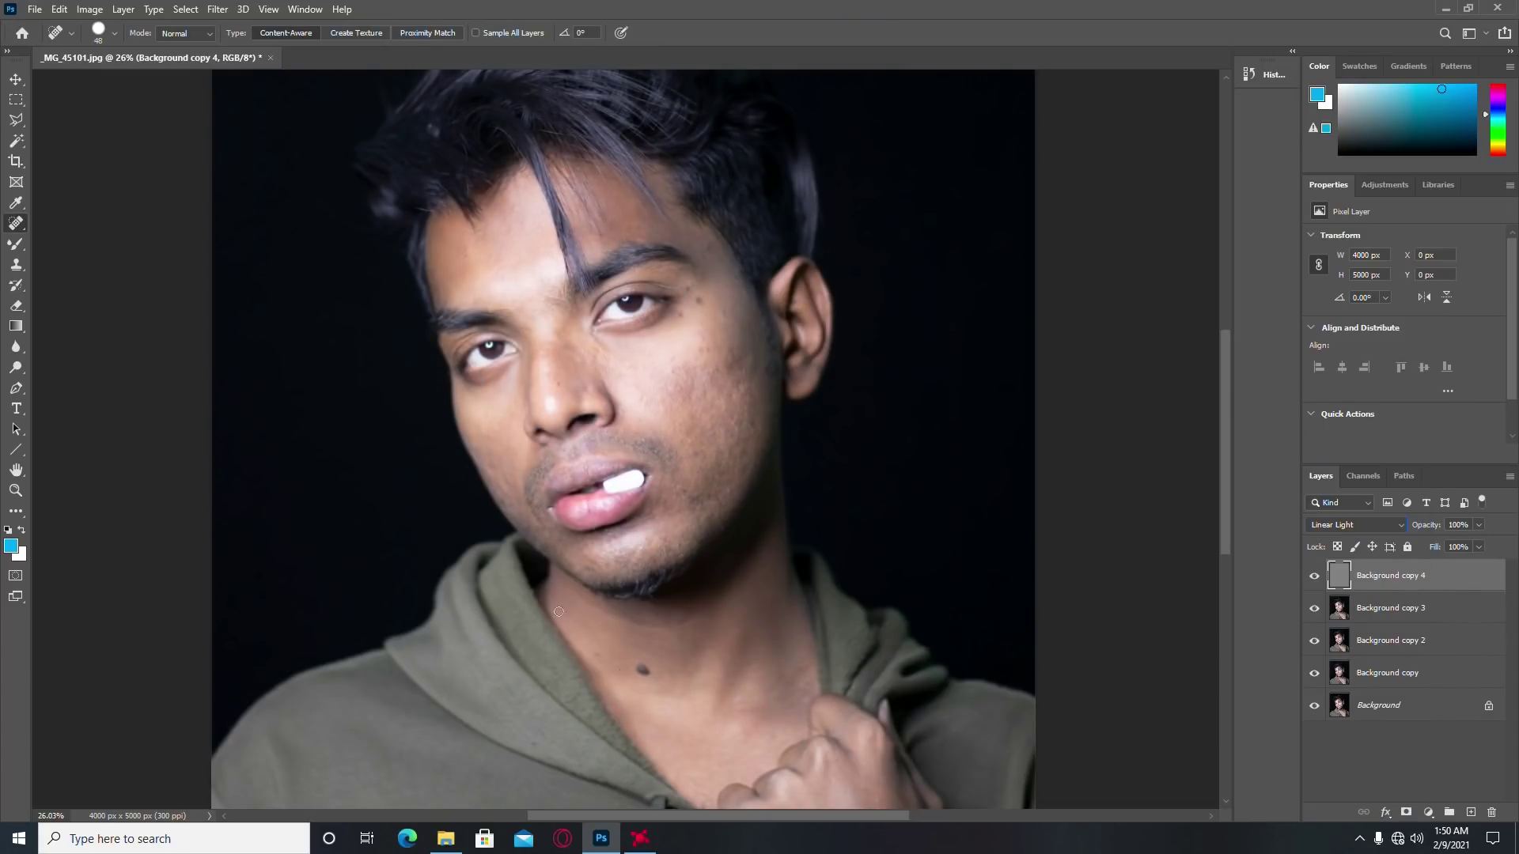
pyautogui.click(1412, 606)
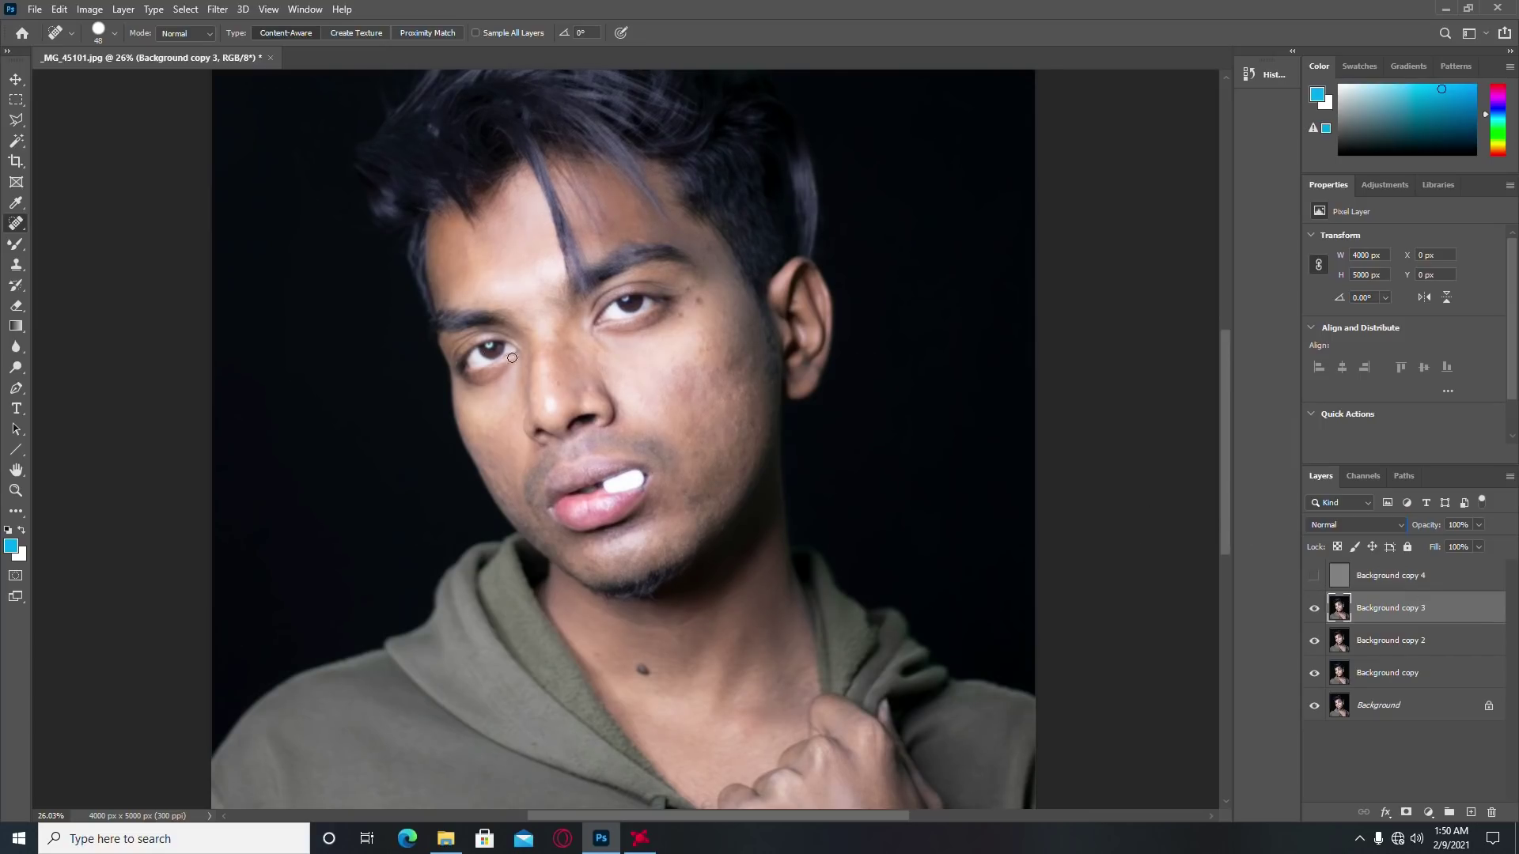
# Step: Switch to the Mixer Brush and enlarge it over the face
pyautogui.rightClick(16, 243)
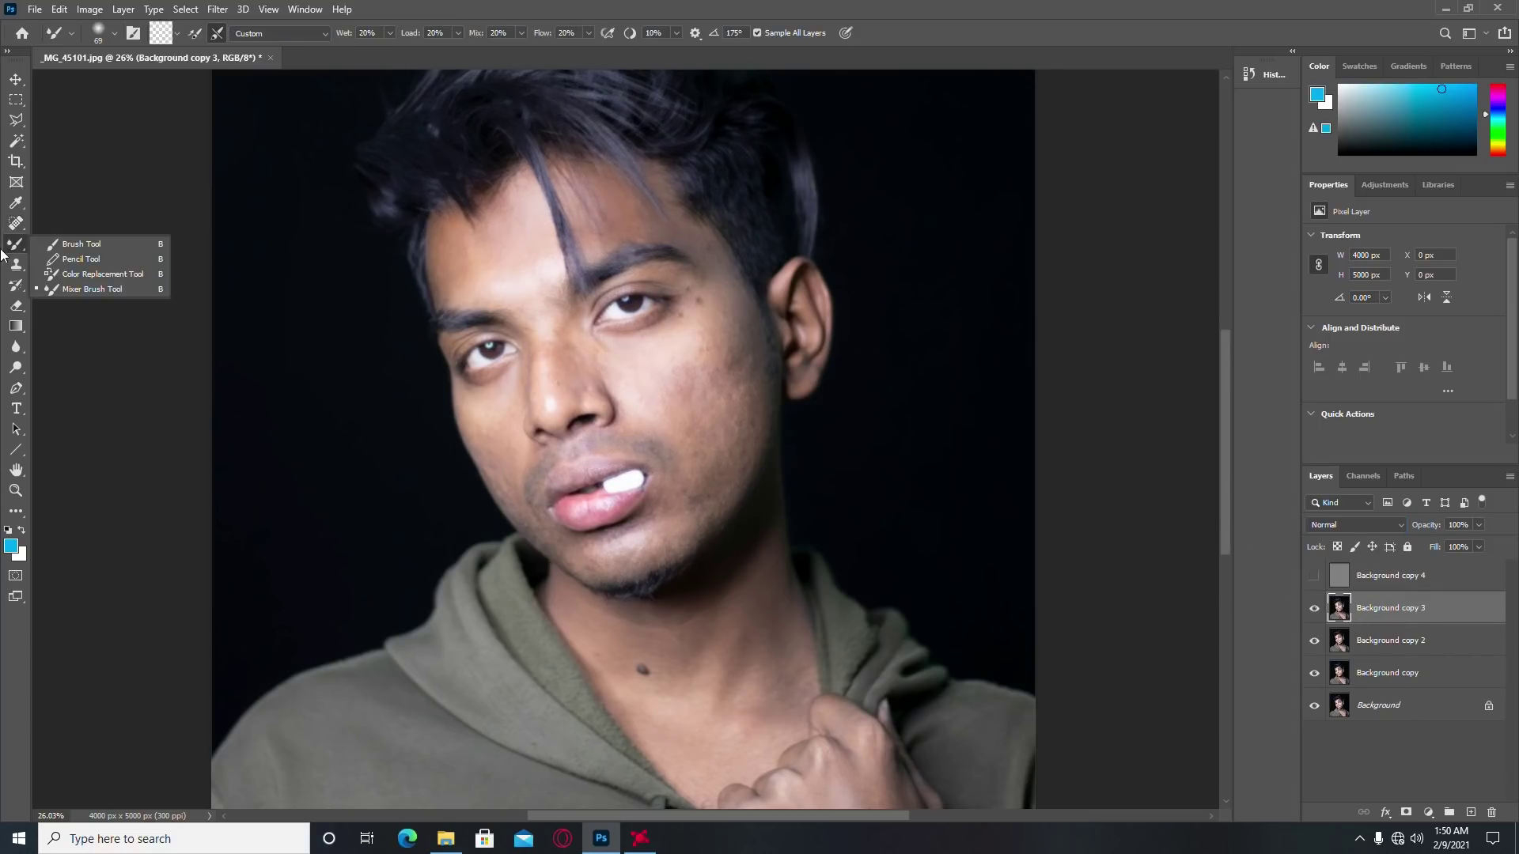
pyautogui.click(124, 289)
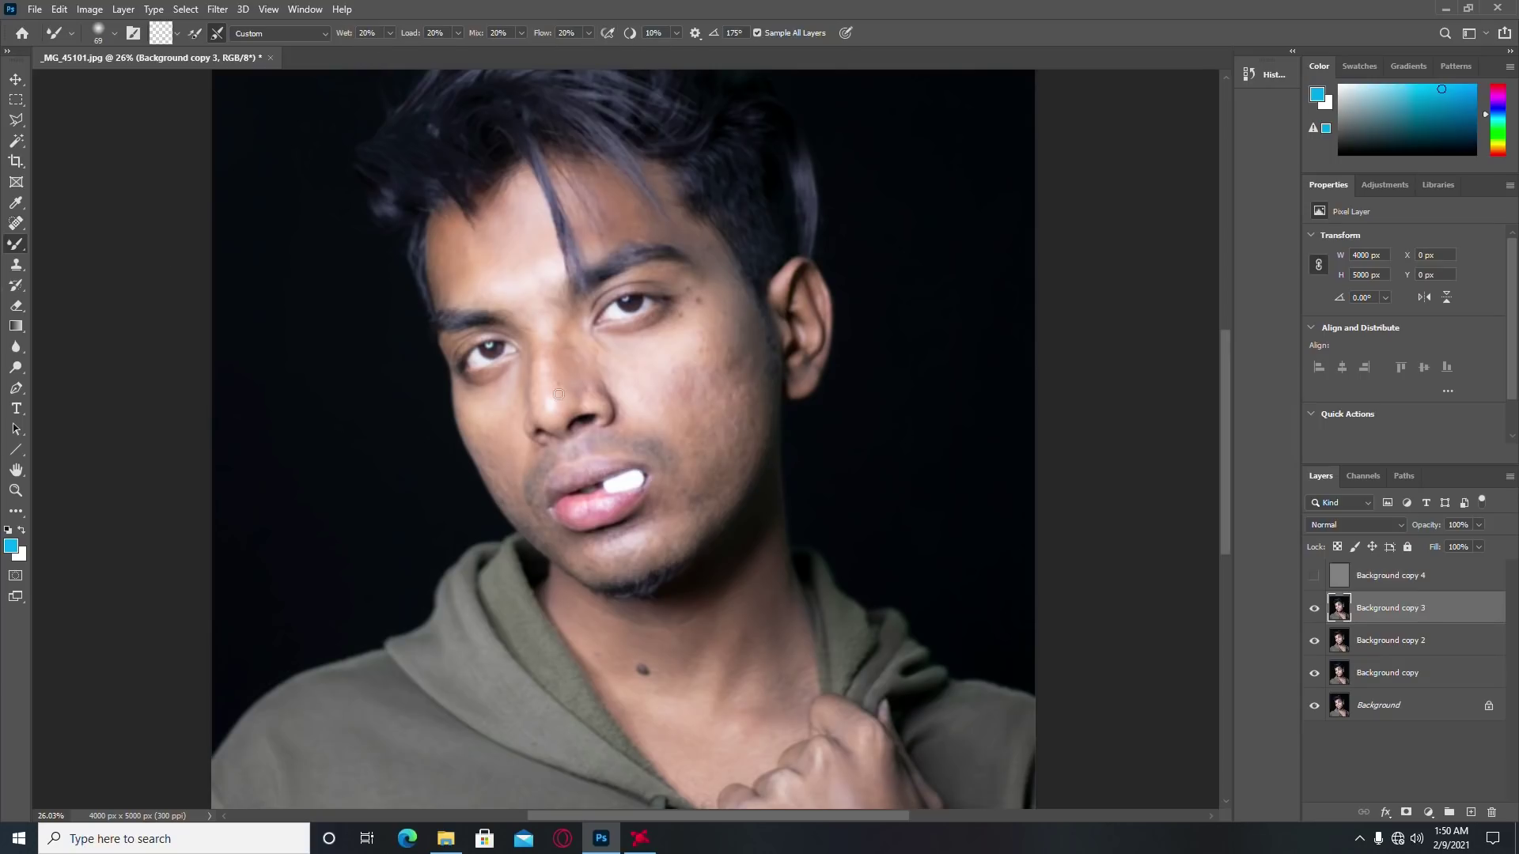
pyautogui.rightClick(16, 243)
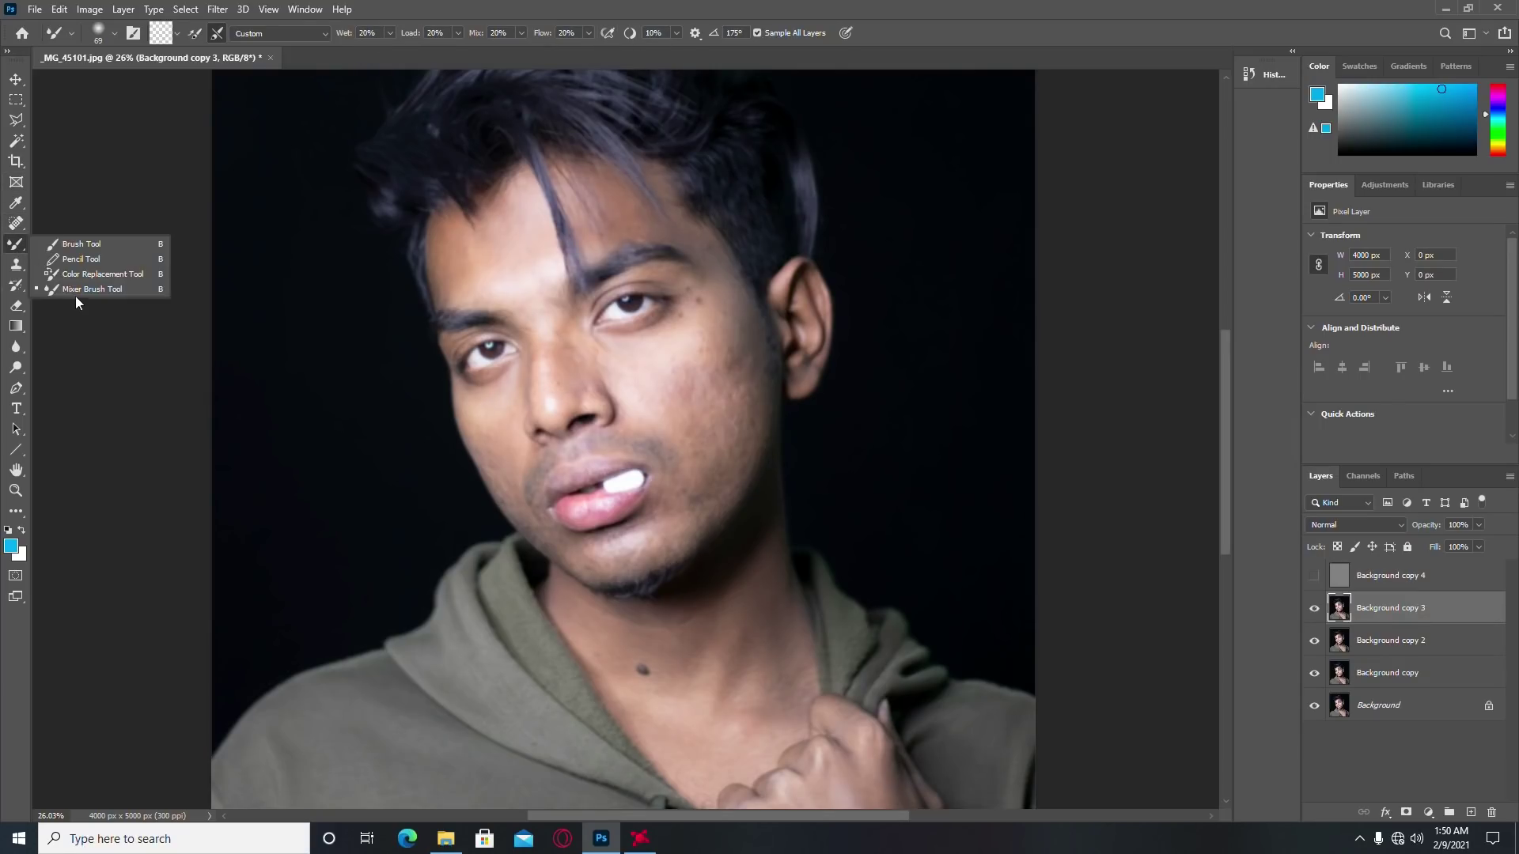
pyautogui.click(77, 289)
pyautogui.scroll(2, 717, 364)
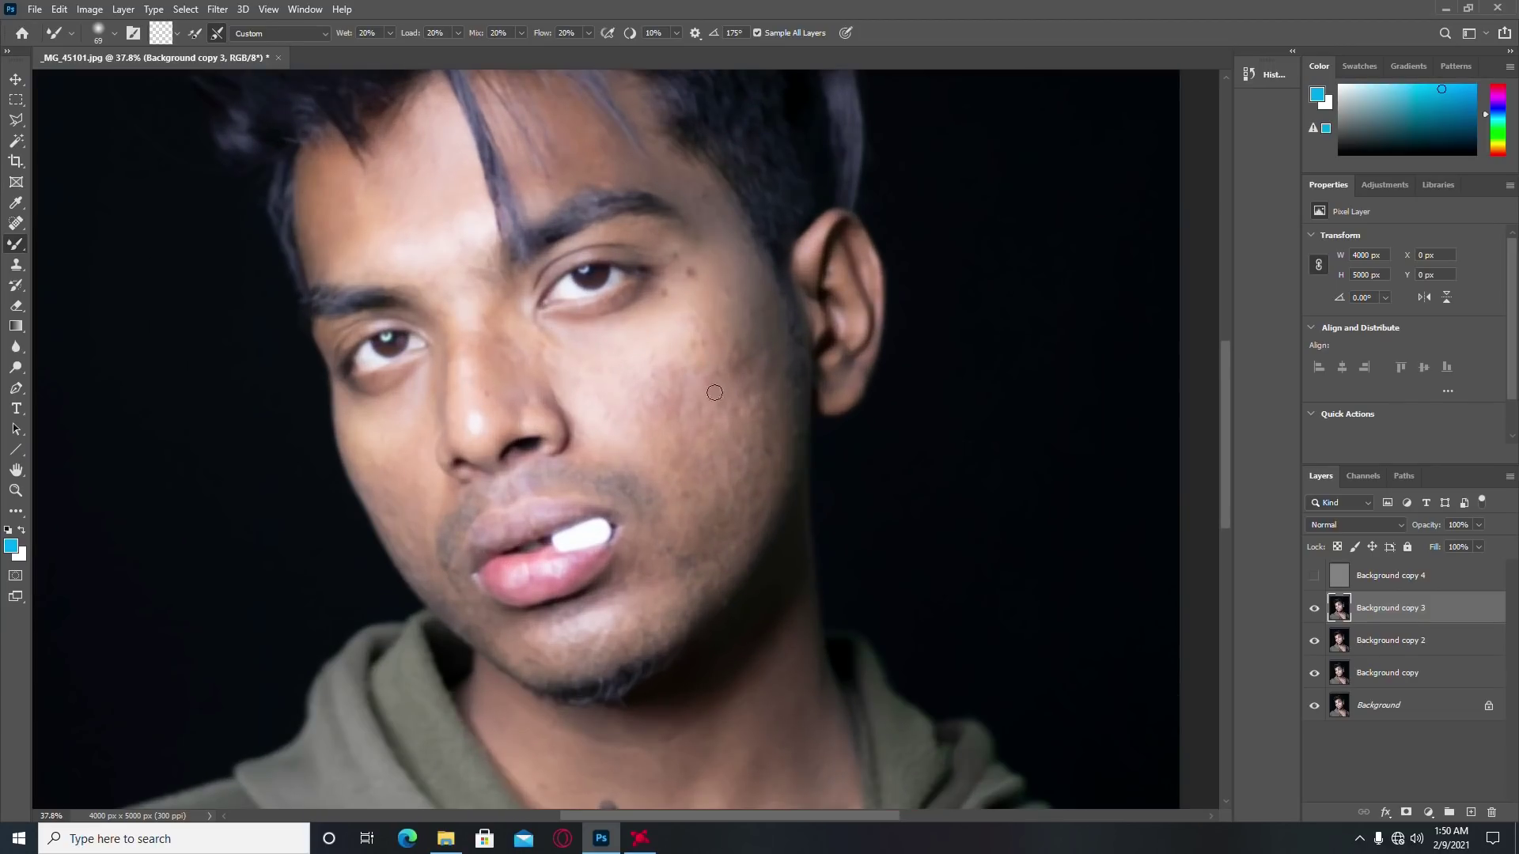
pyautogui.rightClick(701, 386)
pyautogui.moveTo(840, 408); pyautogui.dragTo(863, 408)
pyautogui.press('Return')
# Step: Resize the mixer brush repeatedly while smoothing the cheek skin
pyautogui.rightClick(727, 401)
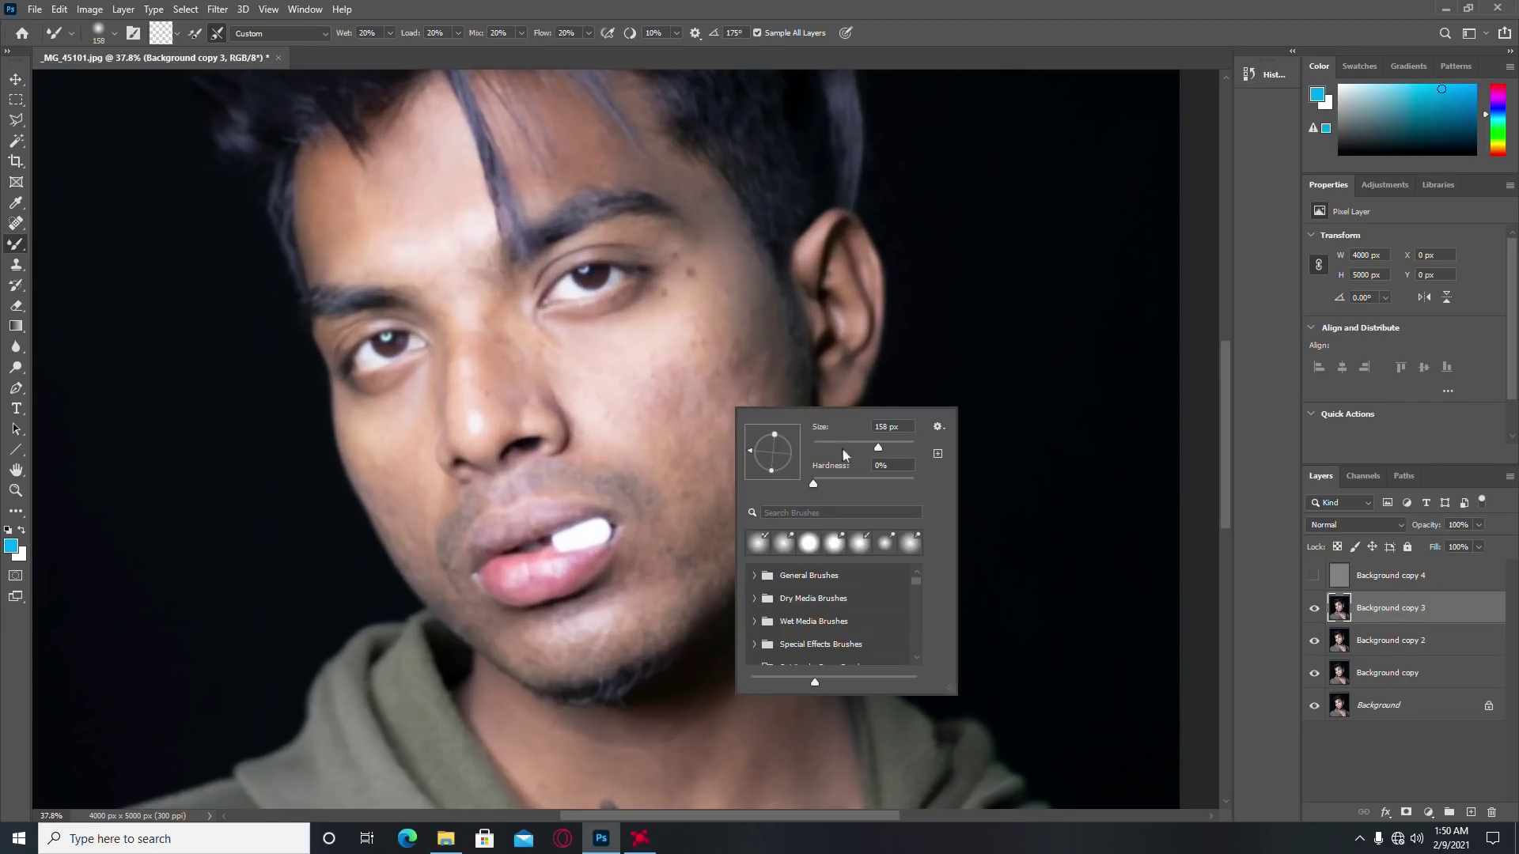
pyautogui.press('Return')
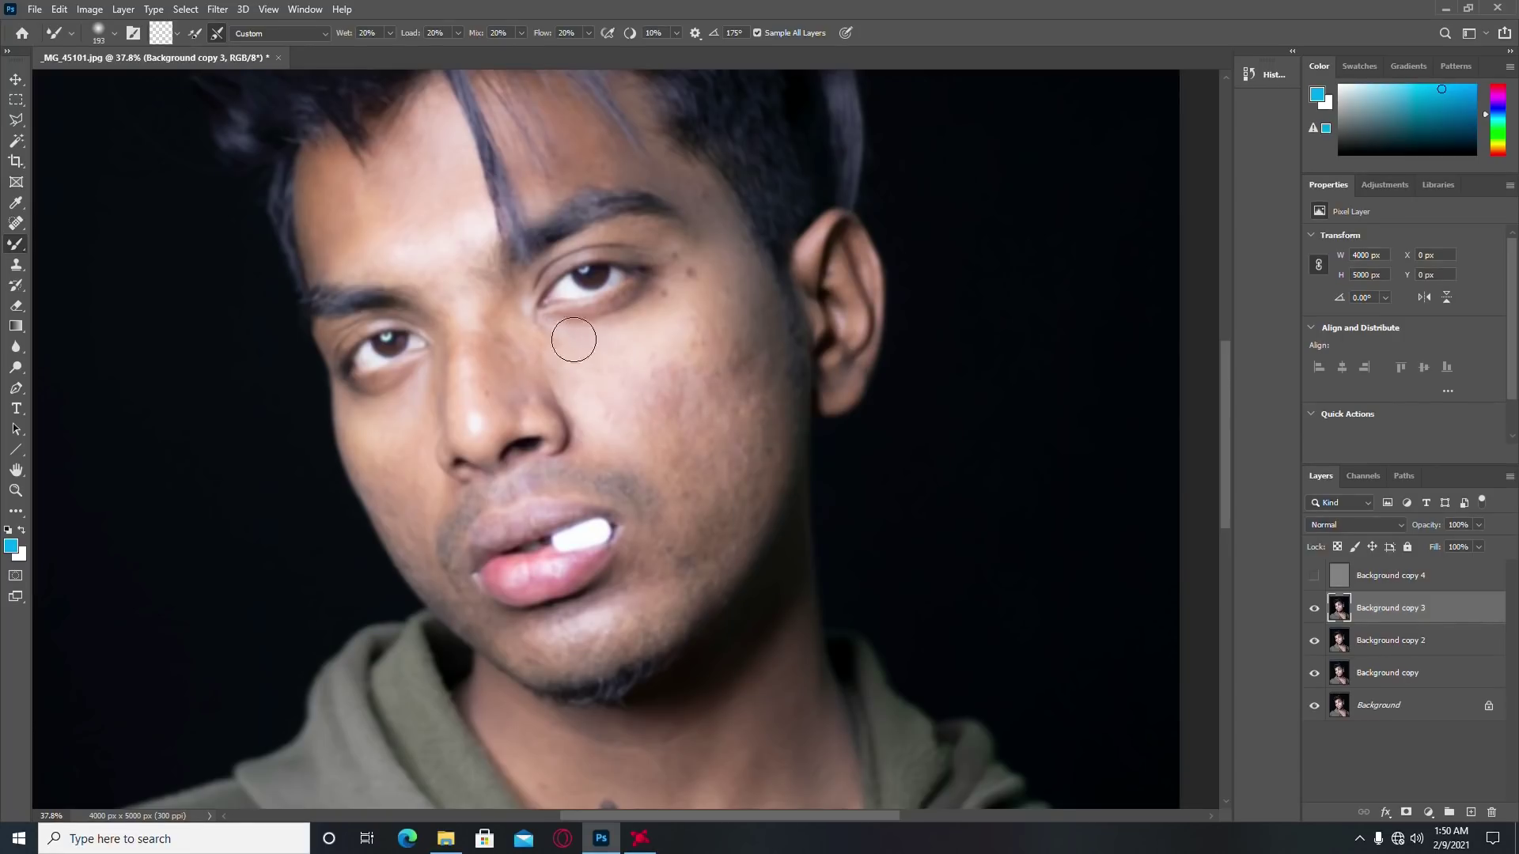
pyautogui.rightClick(629, 365)
pyautogui.press('Return')
pyautogui.rightClick(601, 391)
pyautogui.press('Return')
pyautogui.rightClick(673, 360)
pyautogui.moveTo(933, 409); pyautogui.dragTo(938, 409)
pyautogui.press('Return')
pyautogui.rightClick(696, 419)
pyautogui.press('Return')
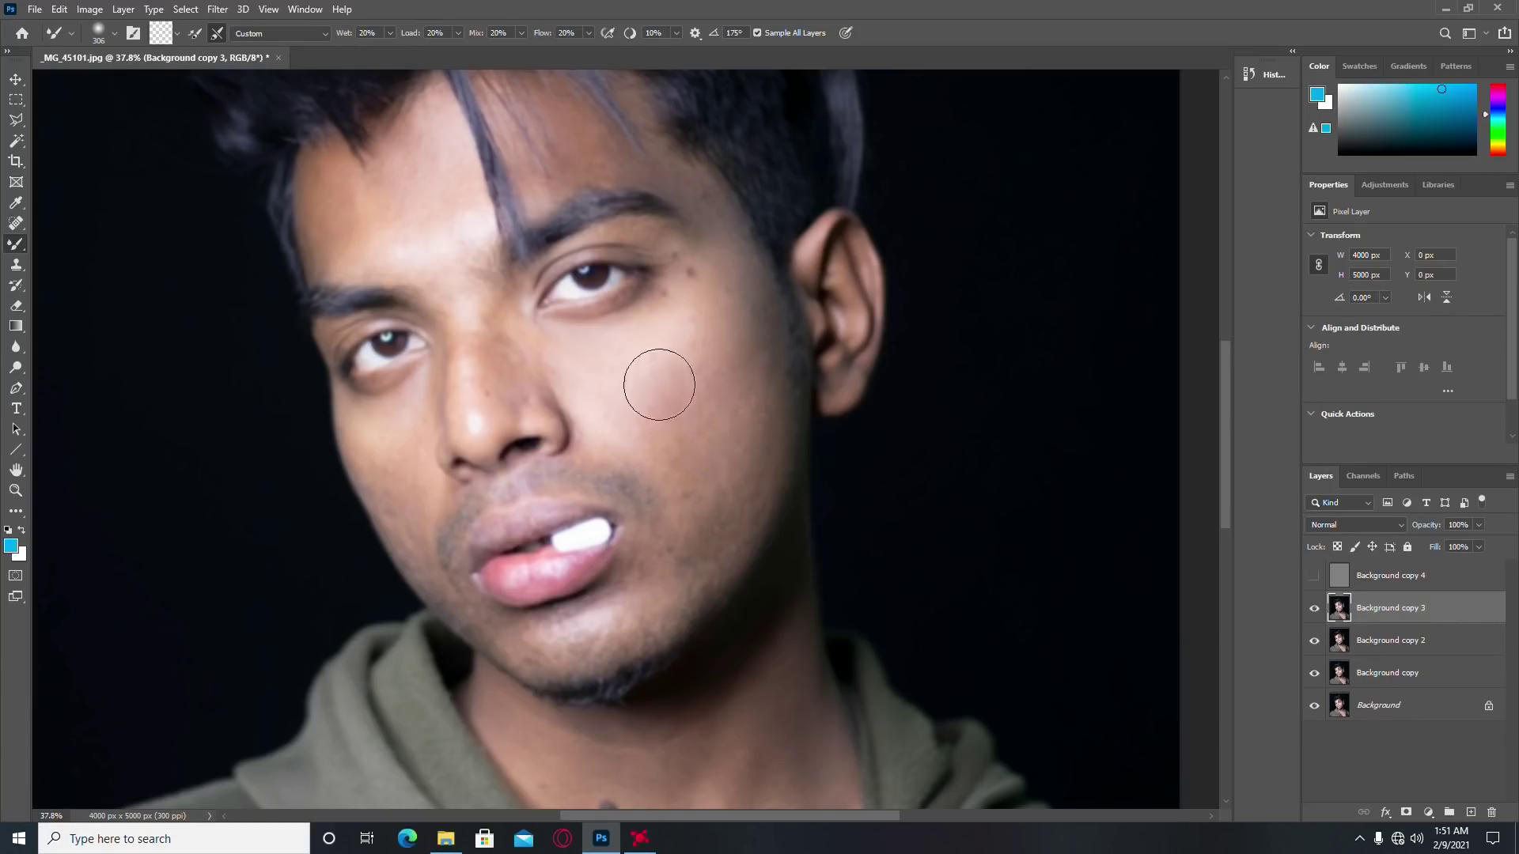
# Step: Smooth the jaw and remaining skin with a roughly 133 px mixer brush
pyautogui.rightClick(749, 531)
pyautogui.moveTo(891, 562); pyautogui.dragTo(878, 562)
pyautogui.press('Return')
pyautogui.rightClick(705, 496)
pyautogui.press('Return')
pyautogui.rightClick(548, 345)
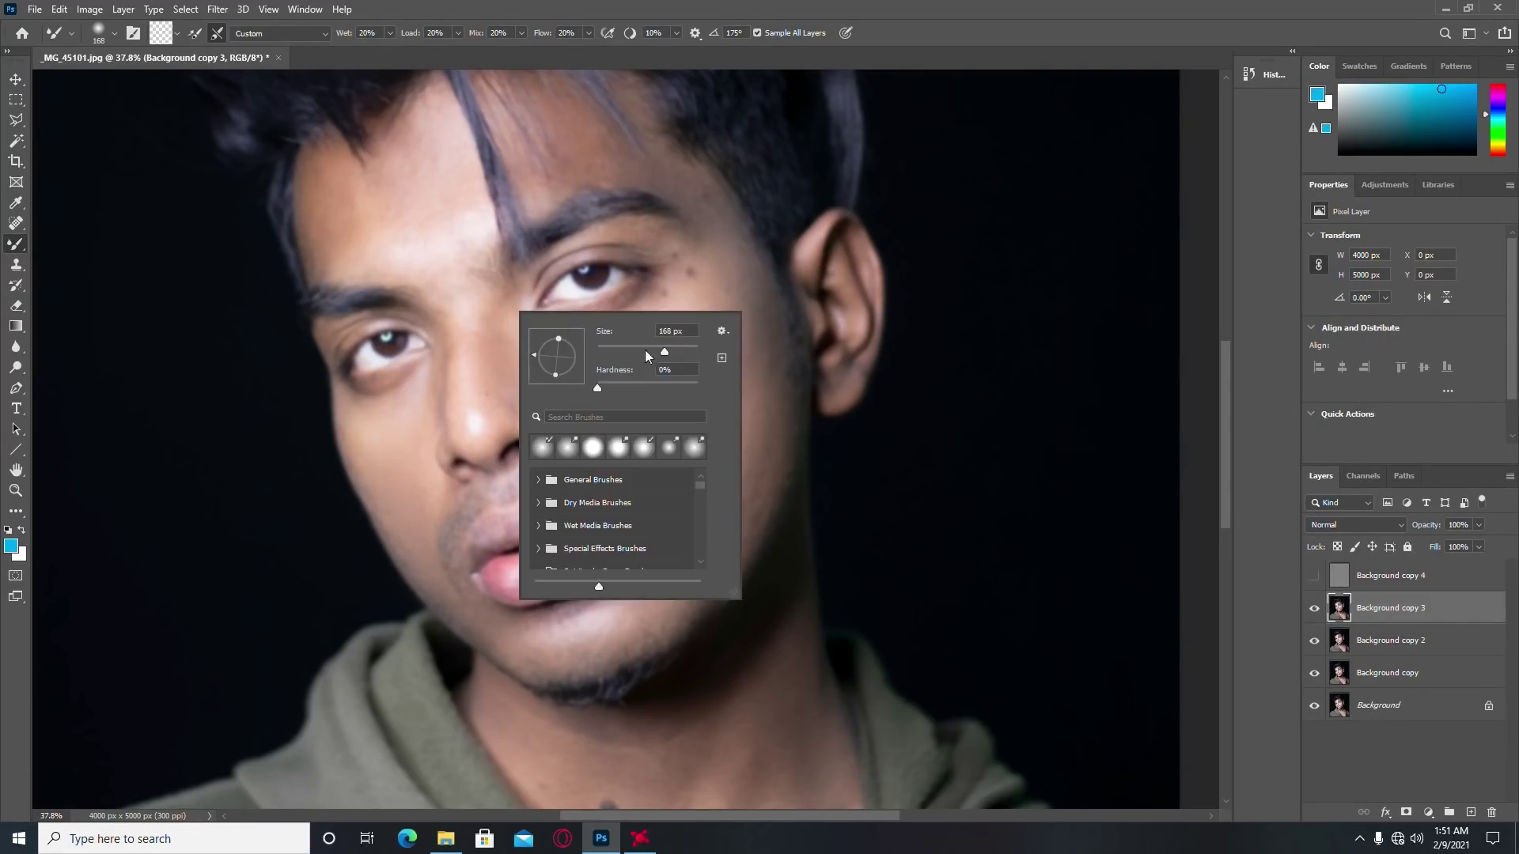
pyautogui.press('Return')
# Step: Compare Background copy 3 on and off, then merge copies 1–4 with Ctrl+E
pyautogui.scroll(-5, 743, 507)
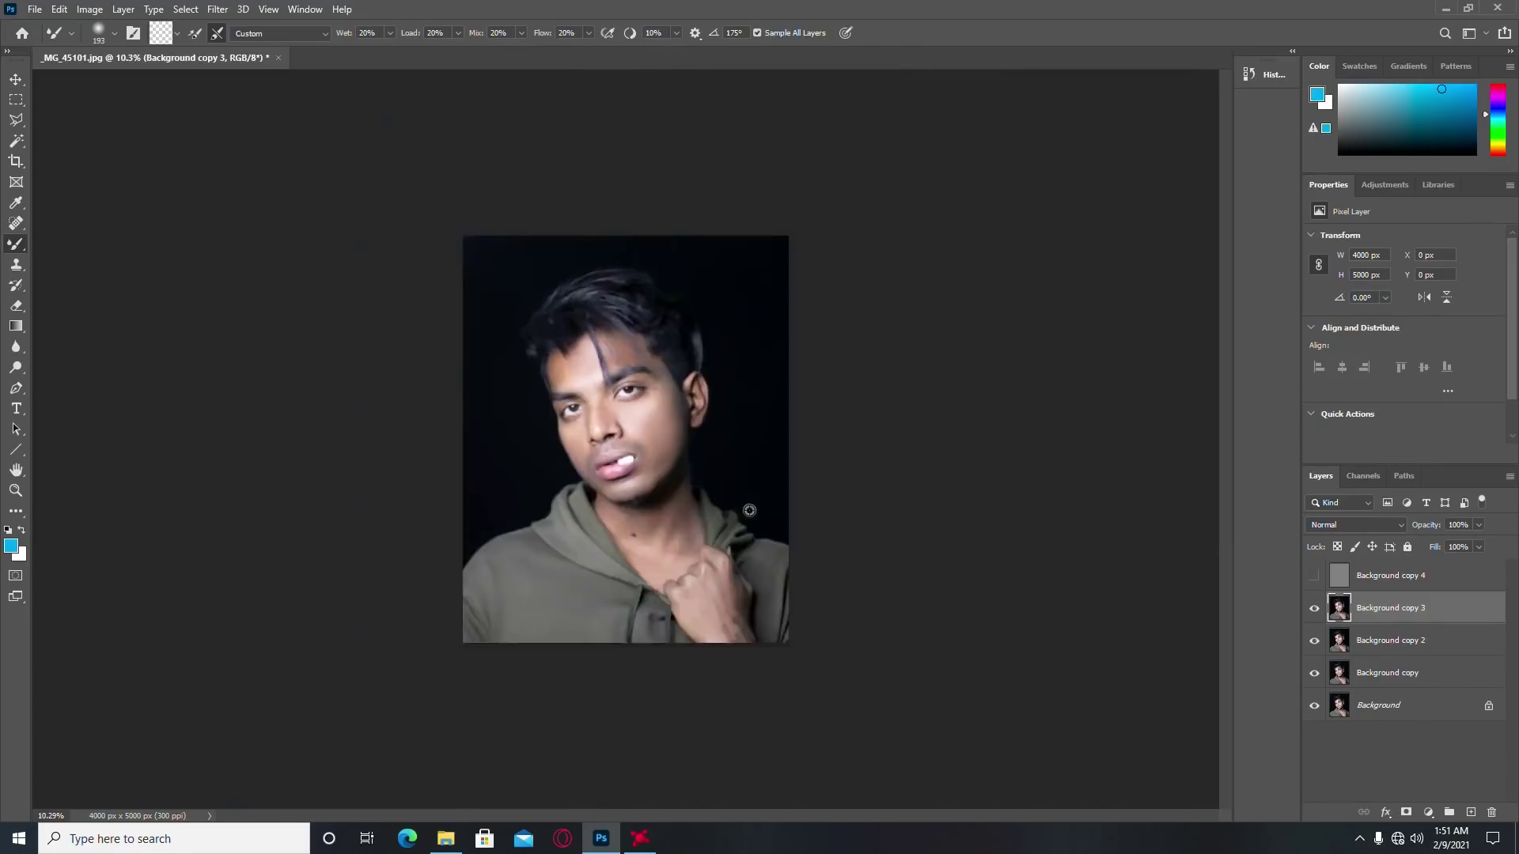
pyautogui.scroll(4, 743, 506)
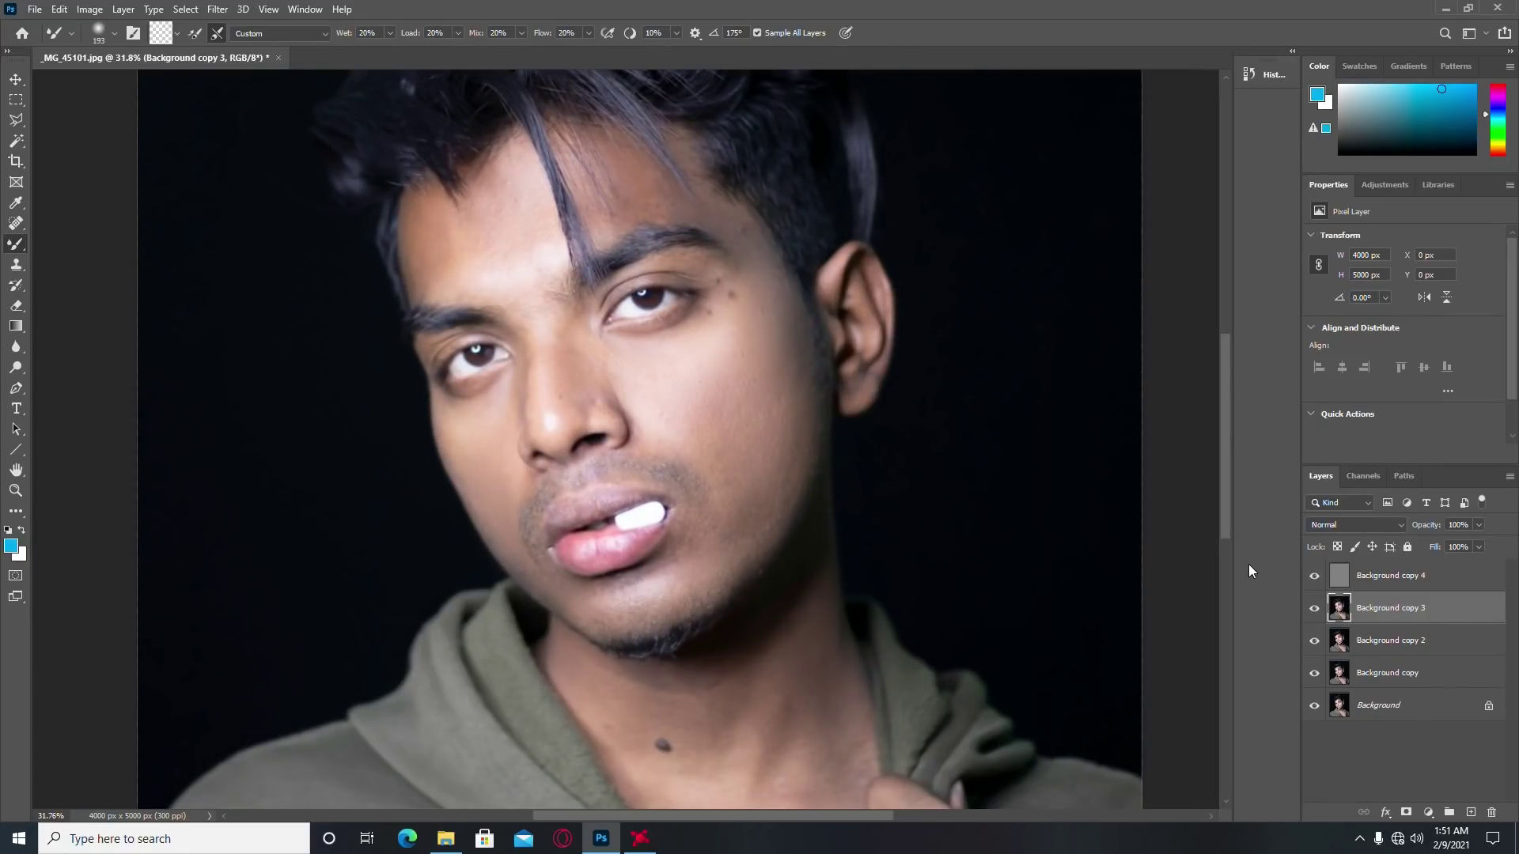
pyautogui.click(1314, 608)
pyautogui.click(1314, 608)
pyautogui.keyDown('shift'); pyautogui.click(1403, 680); pyautogui.keyUp('shift')
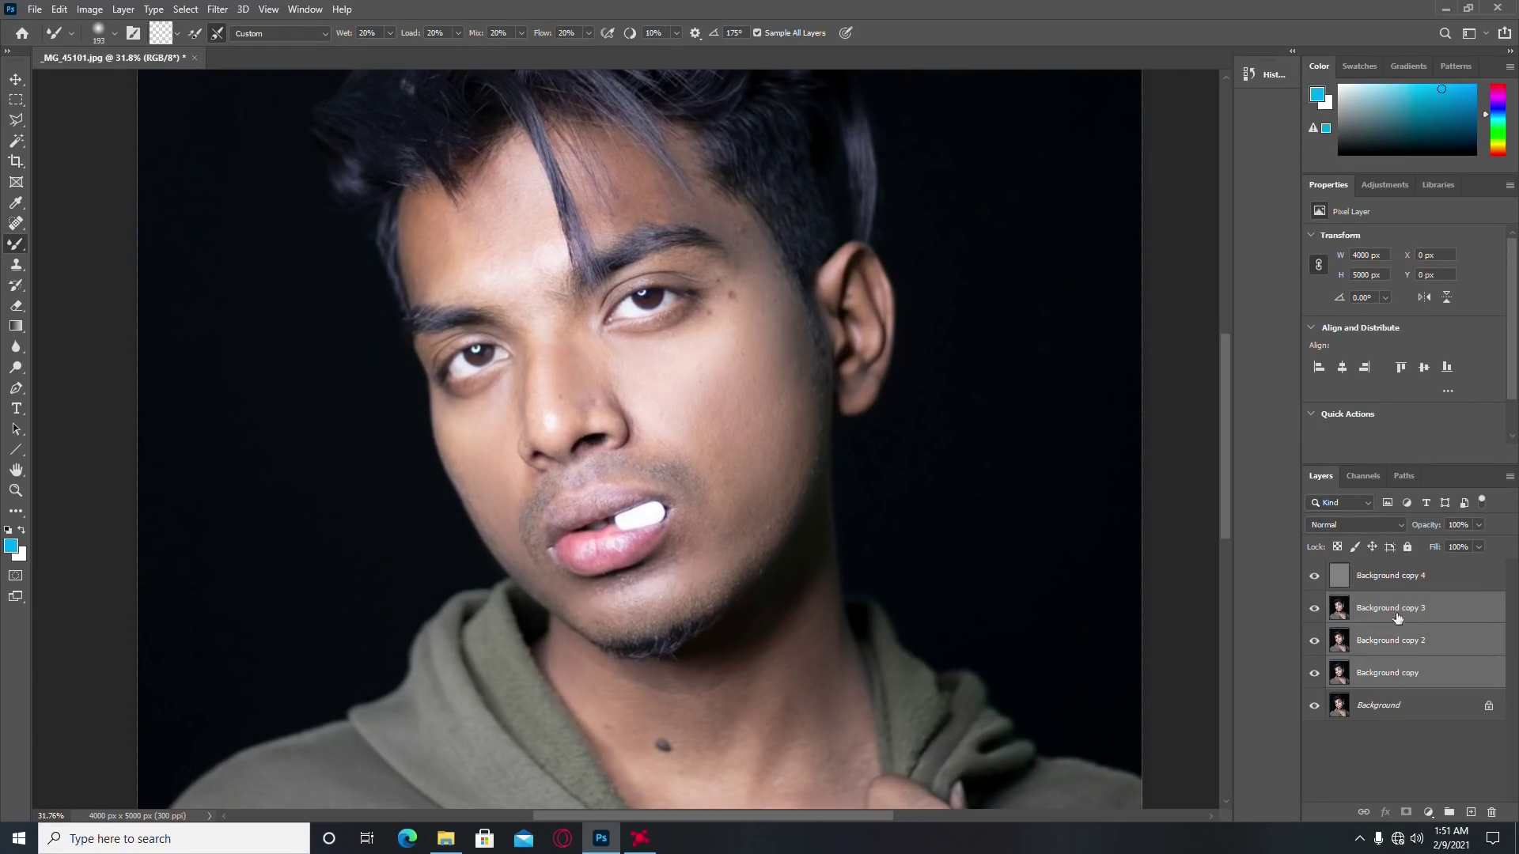
pyautogui.keyDown('shift'); pyautogui.click(1404, 569); pyautogui.keyUp('shift')
pyautogui.hotkey('ctrl', 'e')
pyautogui.hotkey('ctrl', '0')
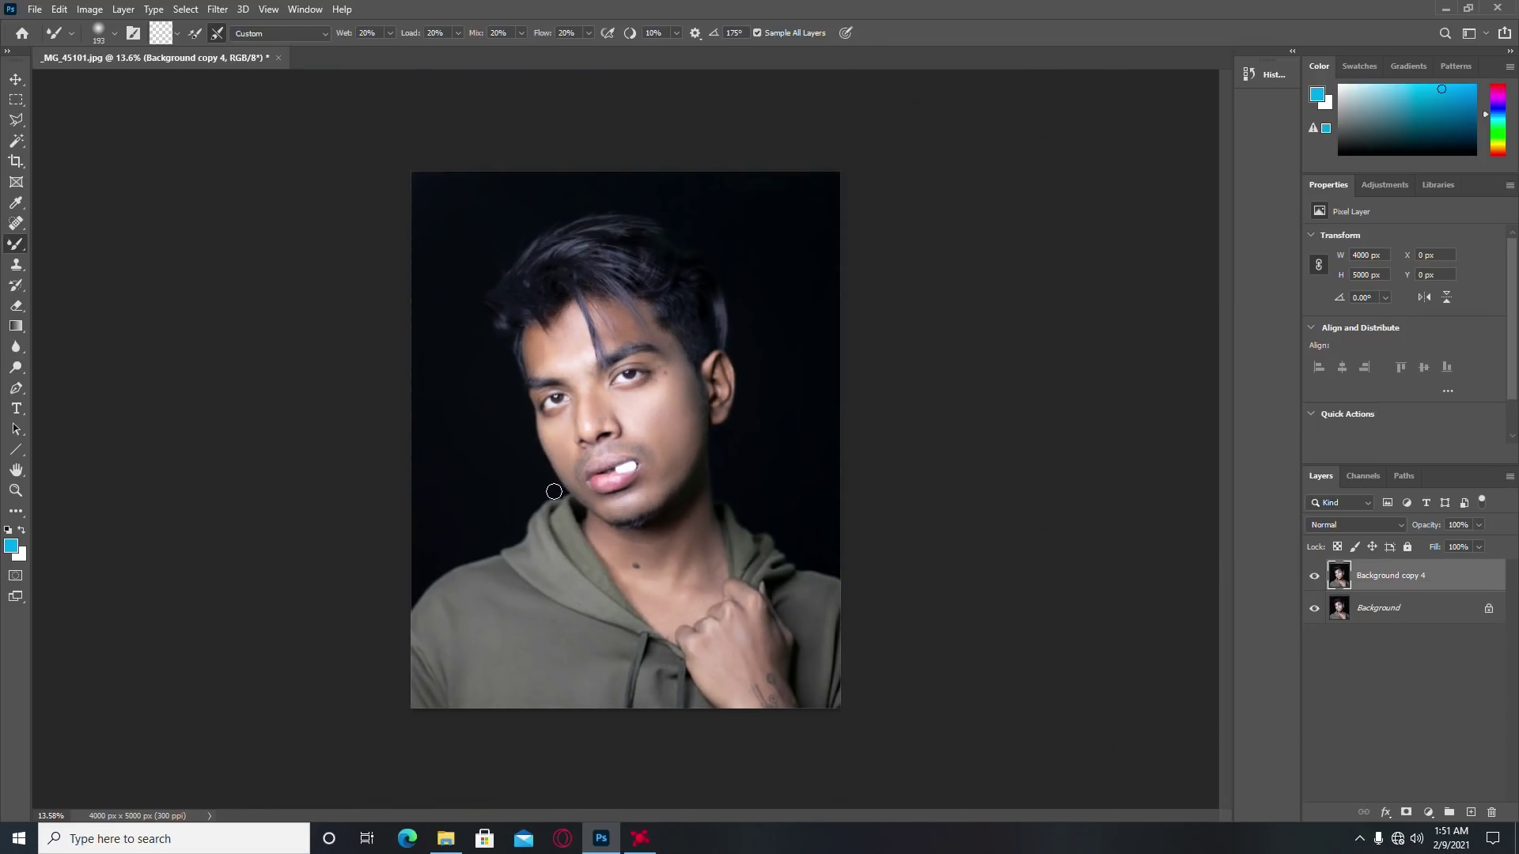
# Step: Duplicate the merged layer as Background copy 5
pyautogui.rightClick(1406, 594)
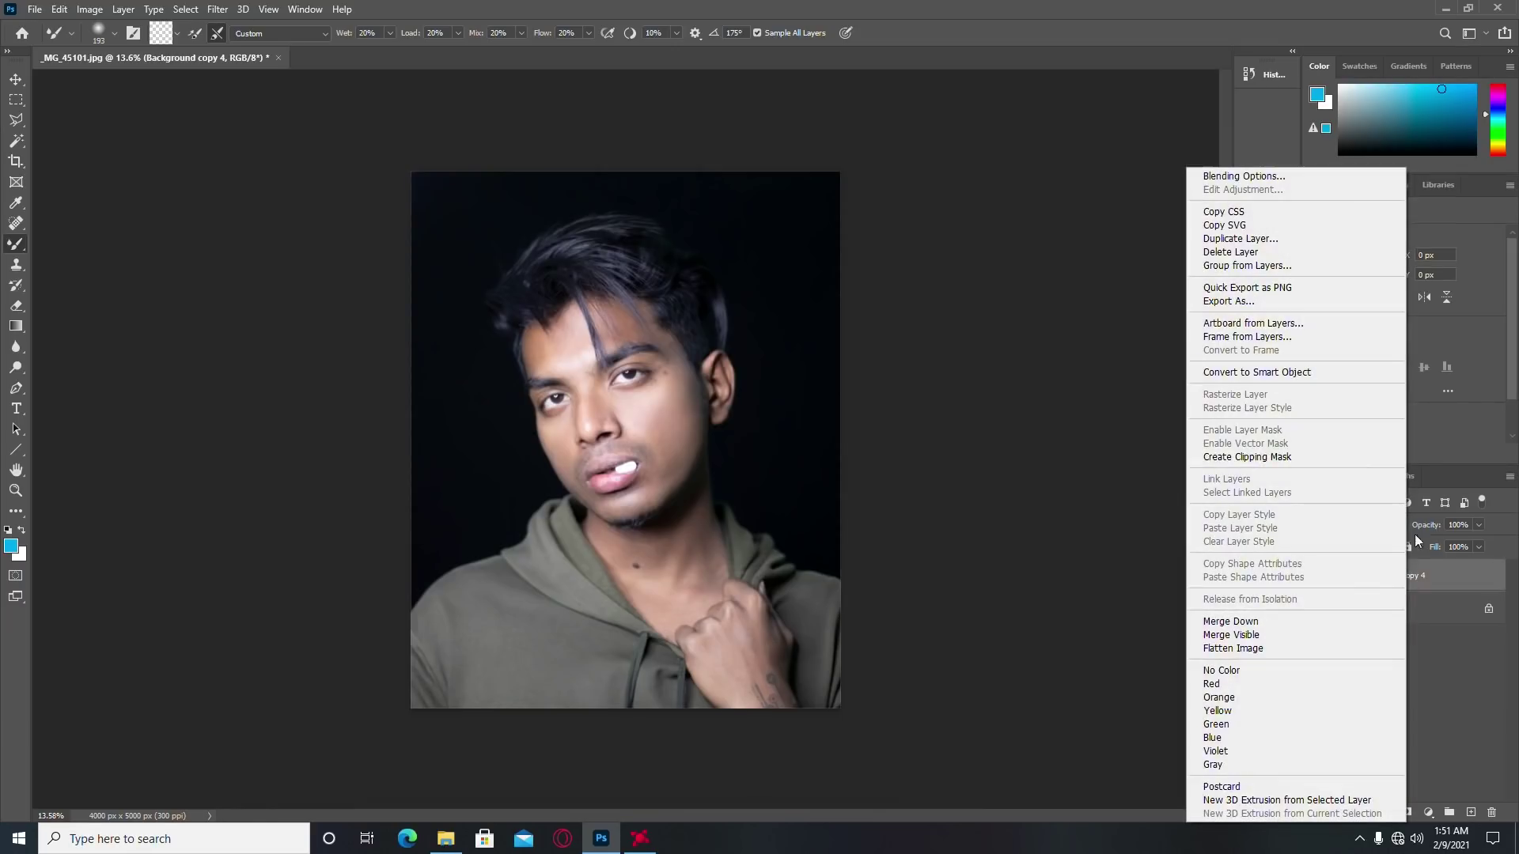
pyautogui.click(1264, 243)
pyautogui.click(890, 234)
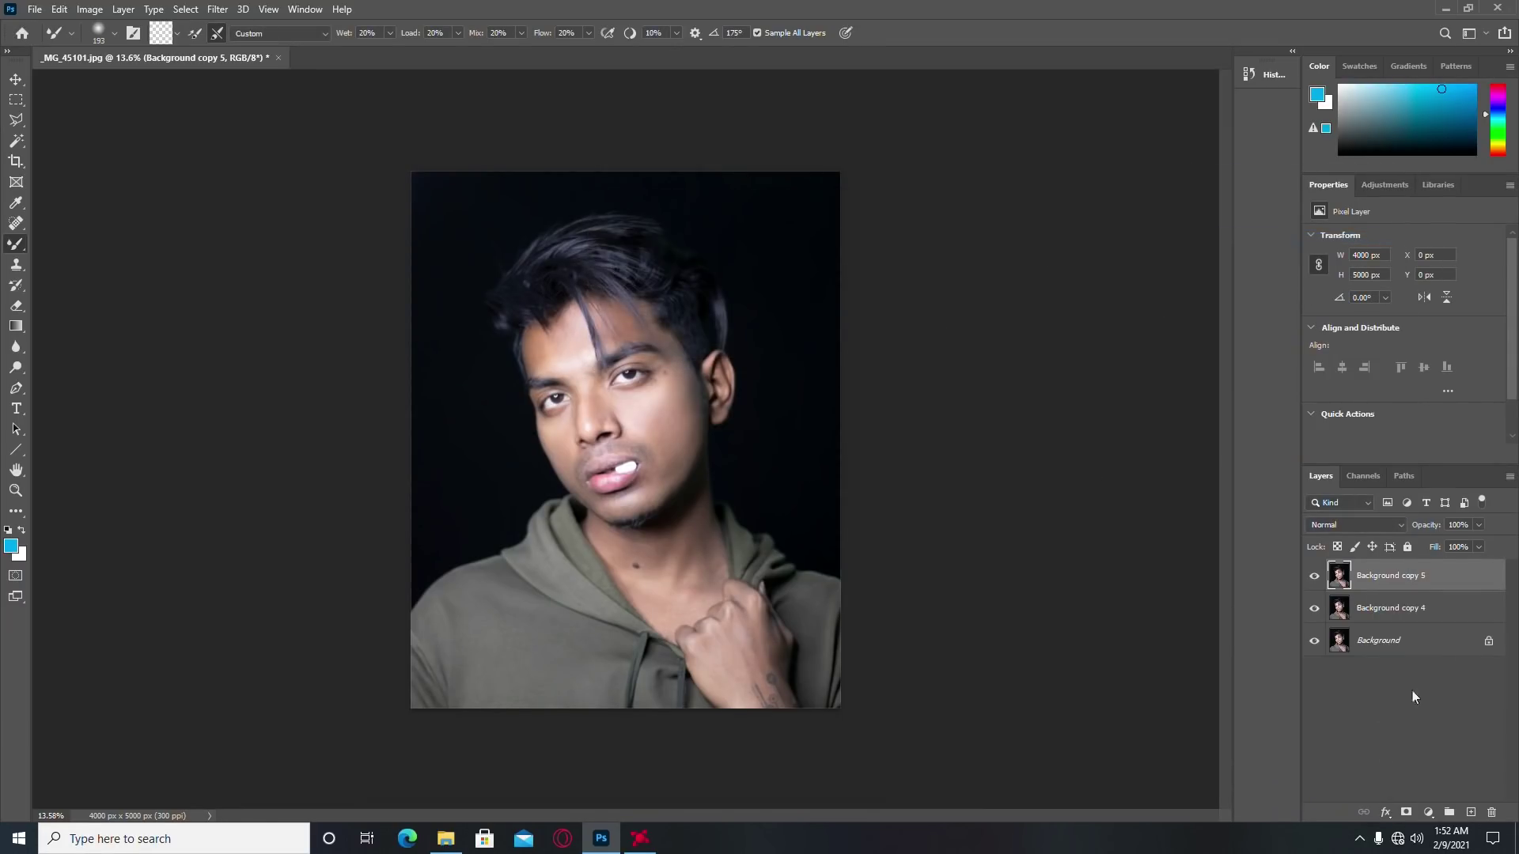
pyautogui.scroll(3, 574, 477)
pyautogui.scroll(2, 609, 348)
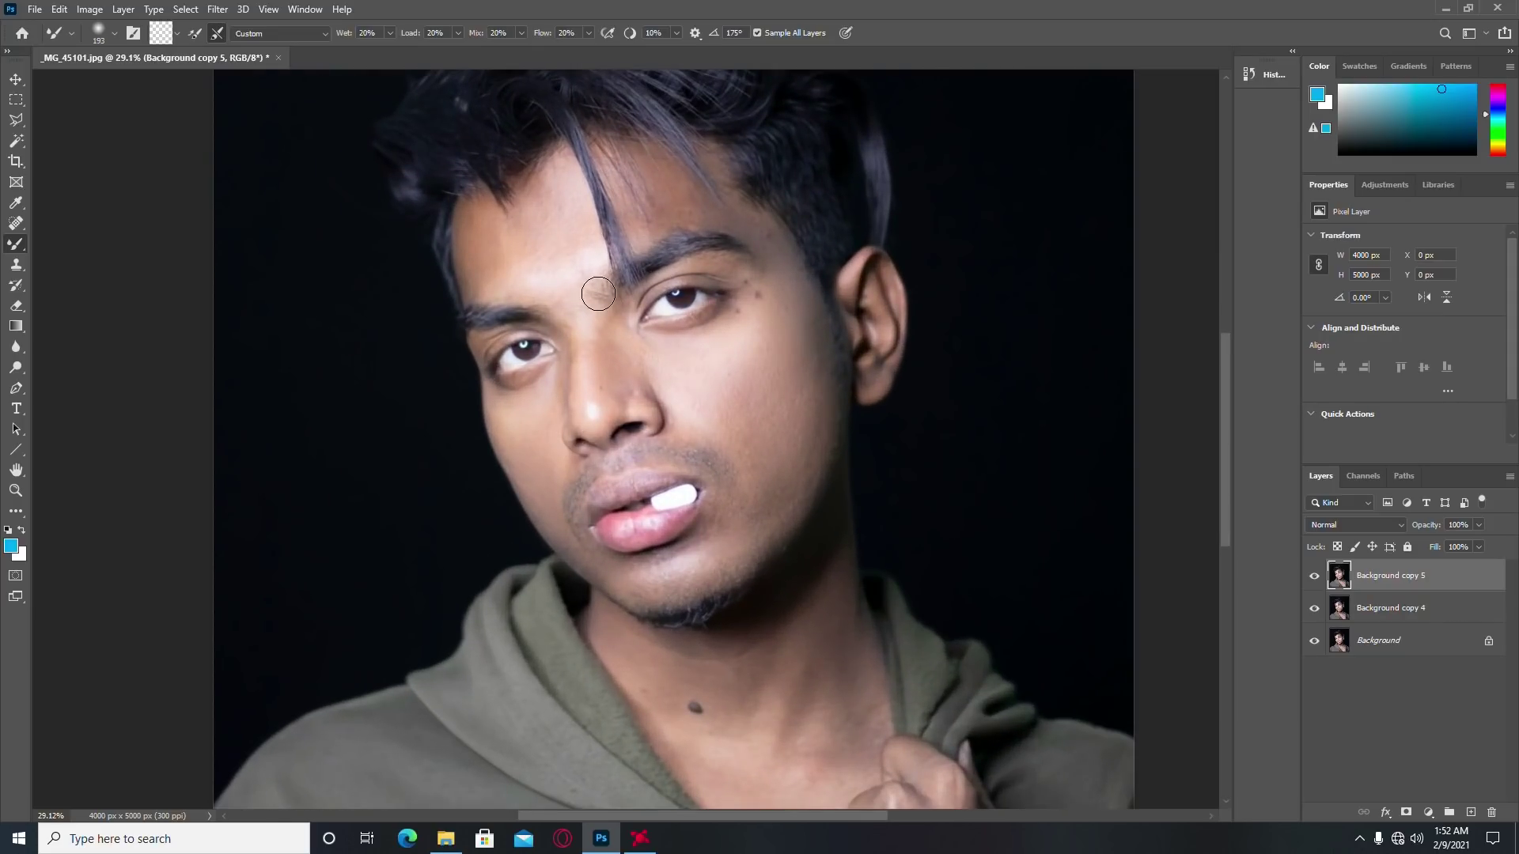
pyautogui.click(446, 838)
pyautogui.moveTo(1104, 124); pyautogui.dragTo(238, 178)
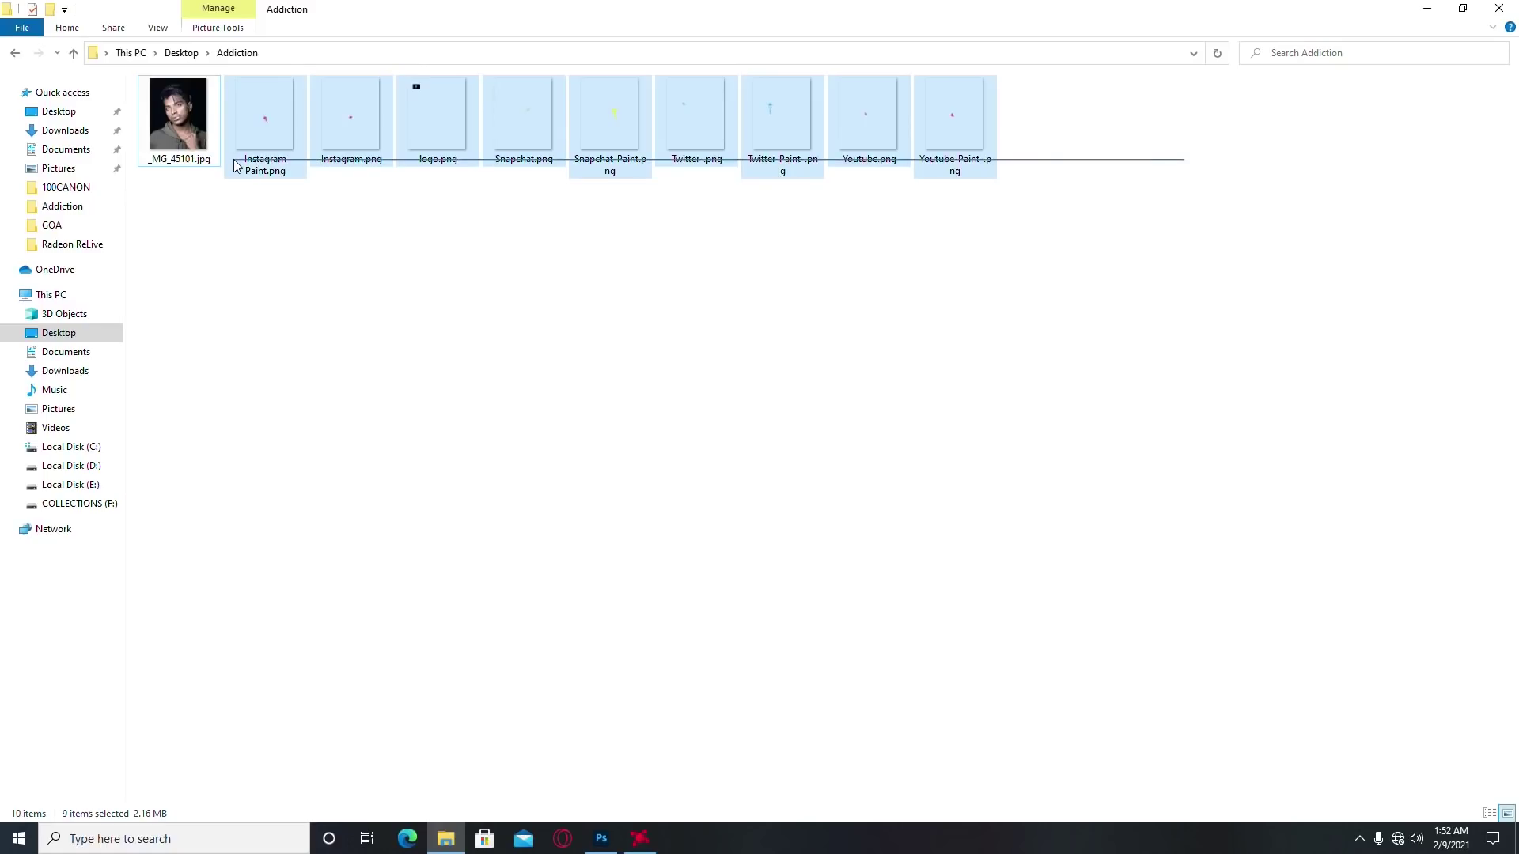
pyautogui.click(518, 346)
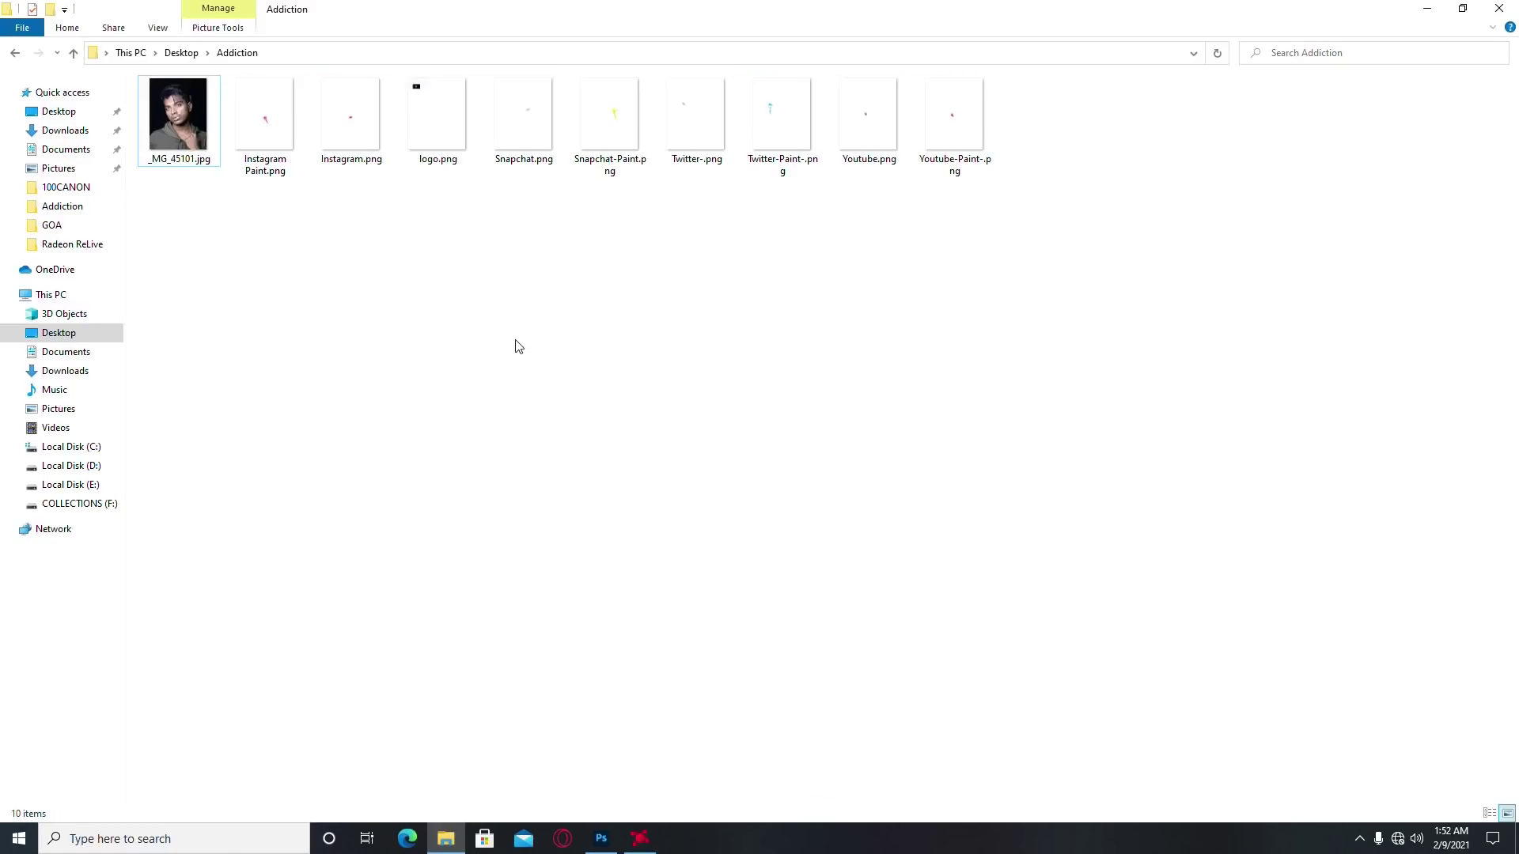
pyautogui.click(640, 839)
pyautogui.click(626, 829)
# Step: Place Snapchat.png on the portrait and position the pill on the cheek
pyautogui.click(529, 135)
pyautogui.moveTo(525, 148)
pyautogui.mouseDown()
pyautogui.moveTo(679, 625)
pyautogui.moveTo(729, 603)
pyautogui.mouseUp()
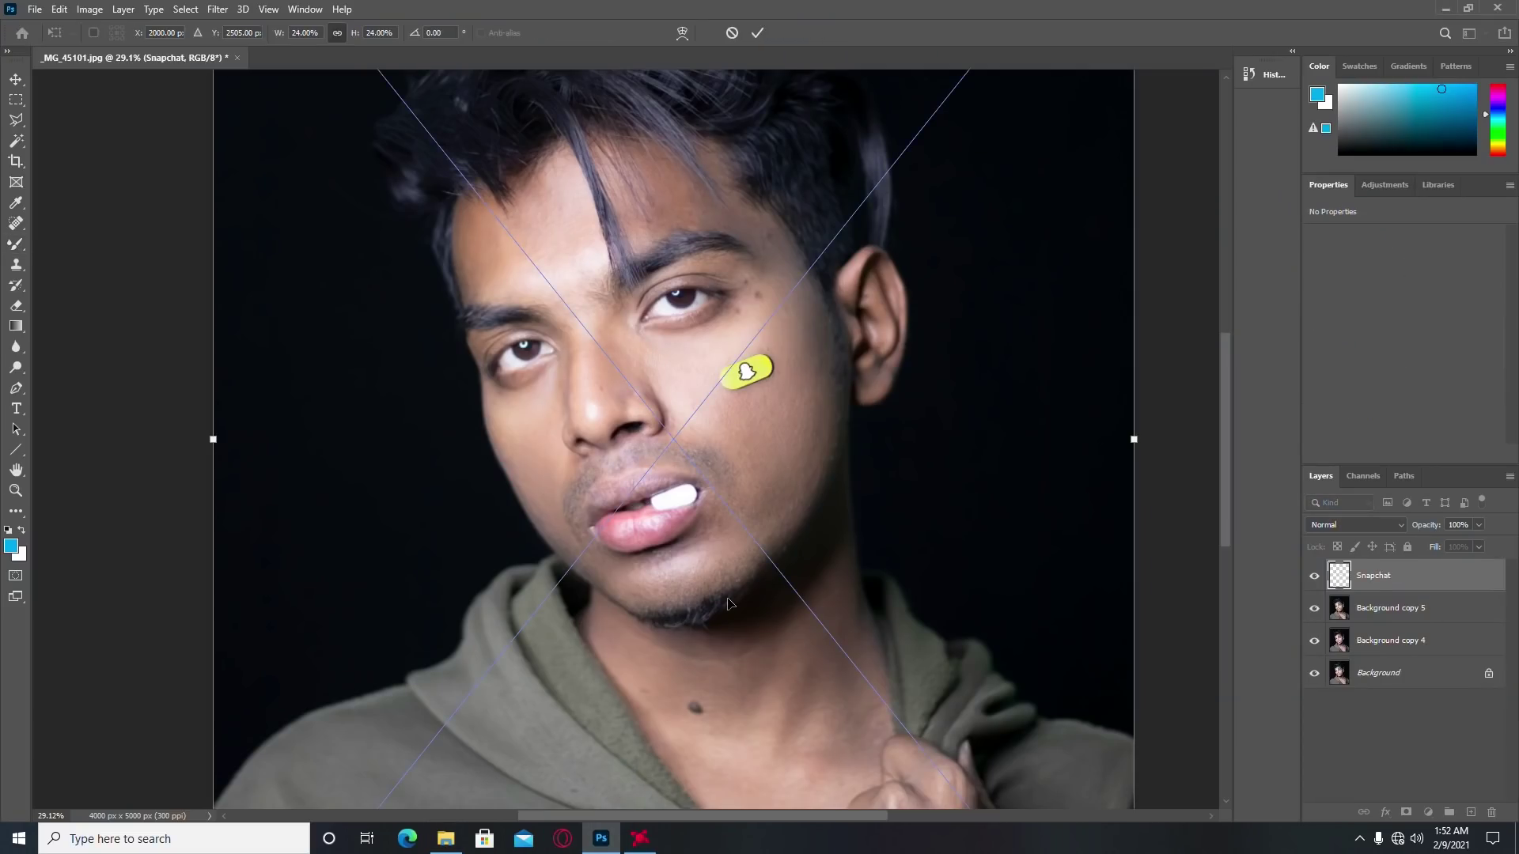
pyautogui.press('Return')
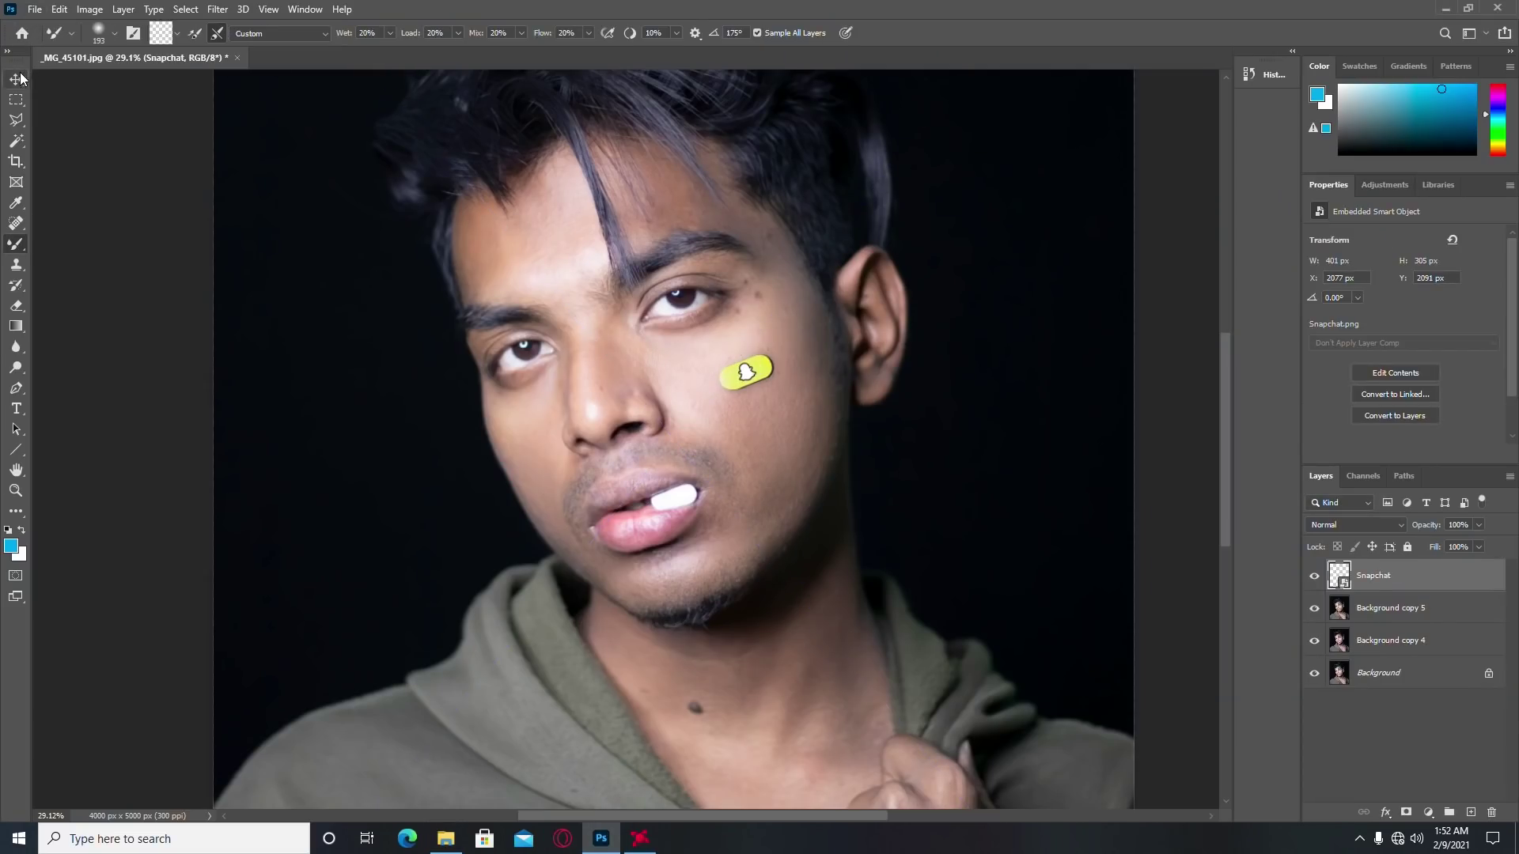
pyautogui.click(17, 78)
pyautogui.moveTo(748, 372); pyautogui.dragTo(744, 372)
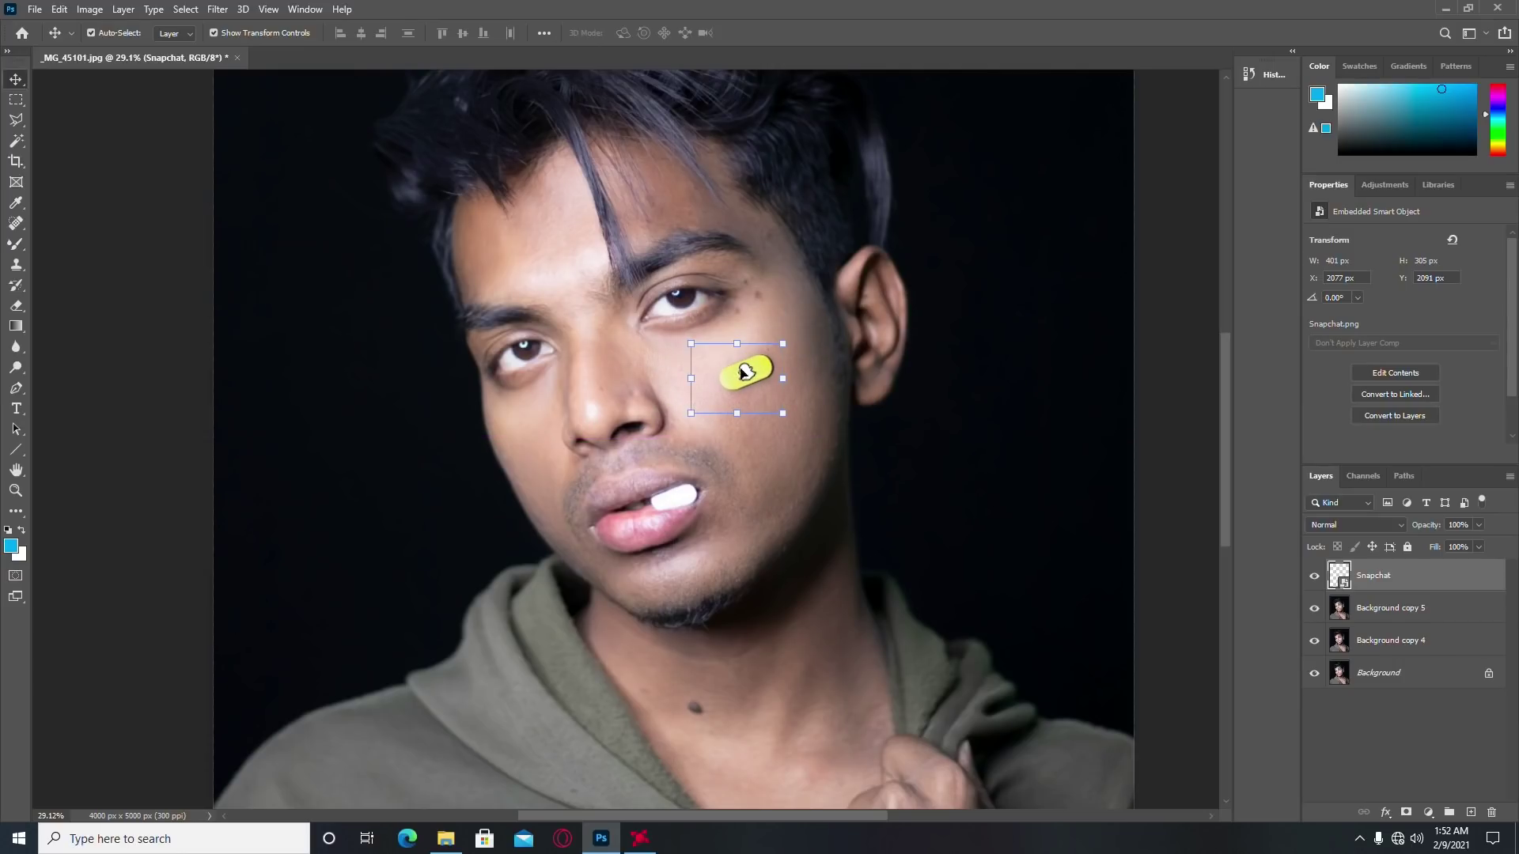
pyautogui.scroll(-3, 746, 386)
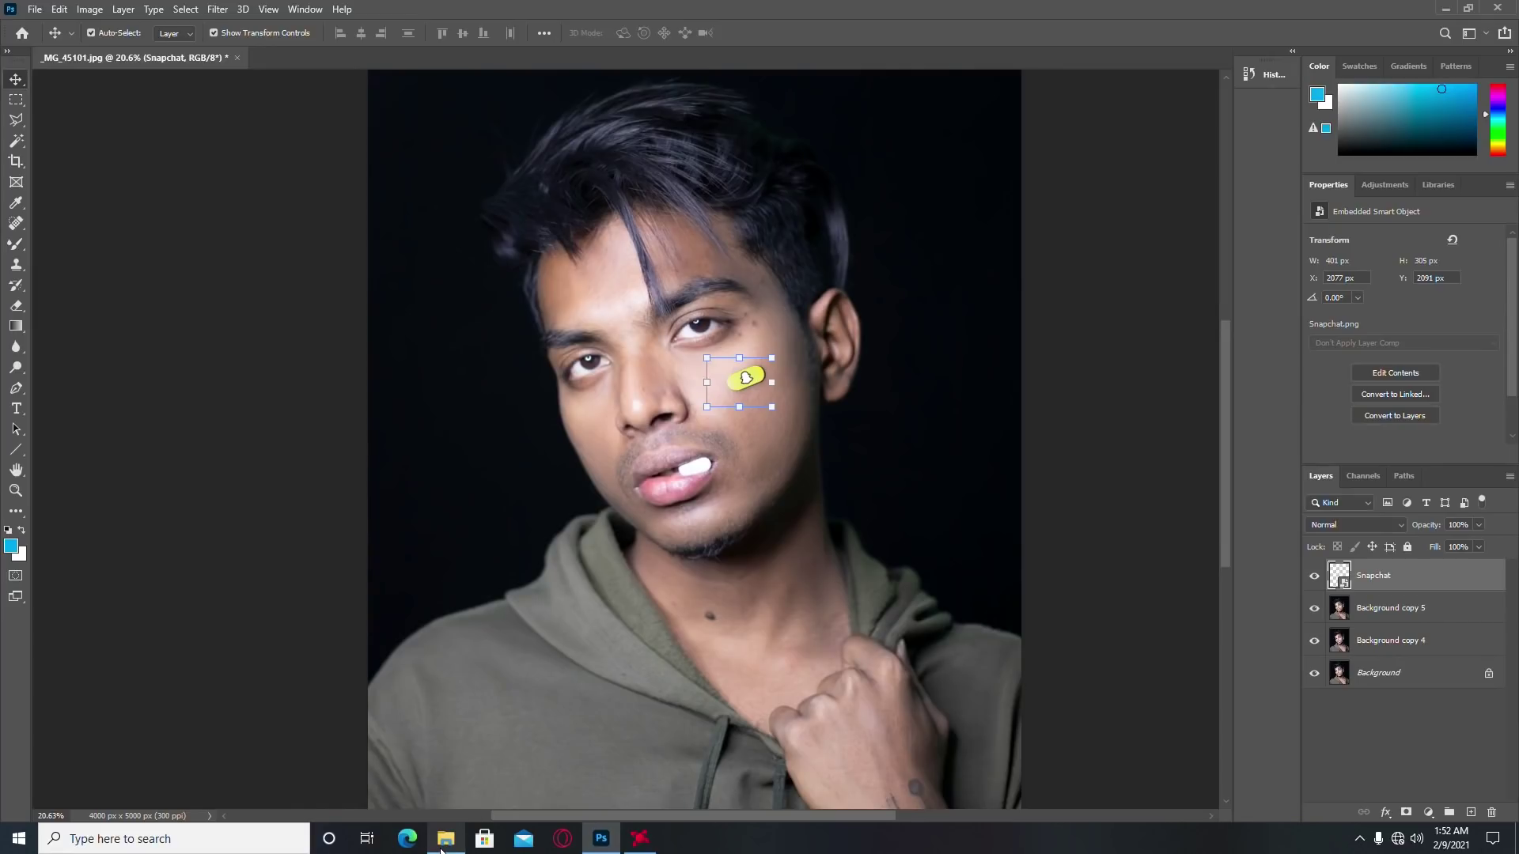
# Step: Add Snapchat-Paint.png and move its layer beneath the Snapchat layer
pyautogui.click(441, 848)
pyautogui.moveTo(609, 127)
pyautogui.mouseDown()
pyautogui.moveTo(594, 811)
pyautogui.moveTo(767, 441)
pyautogui.mouseUp()
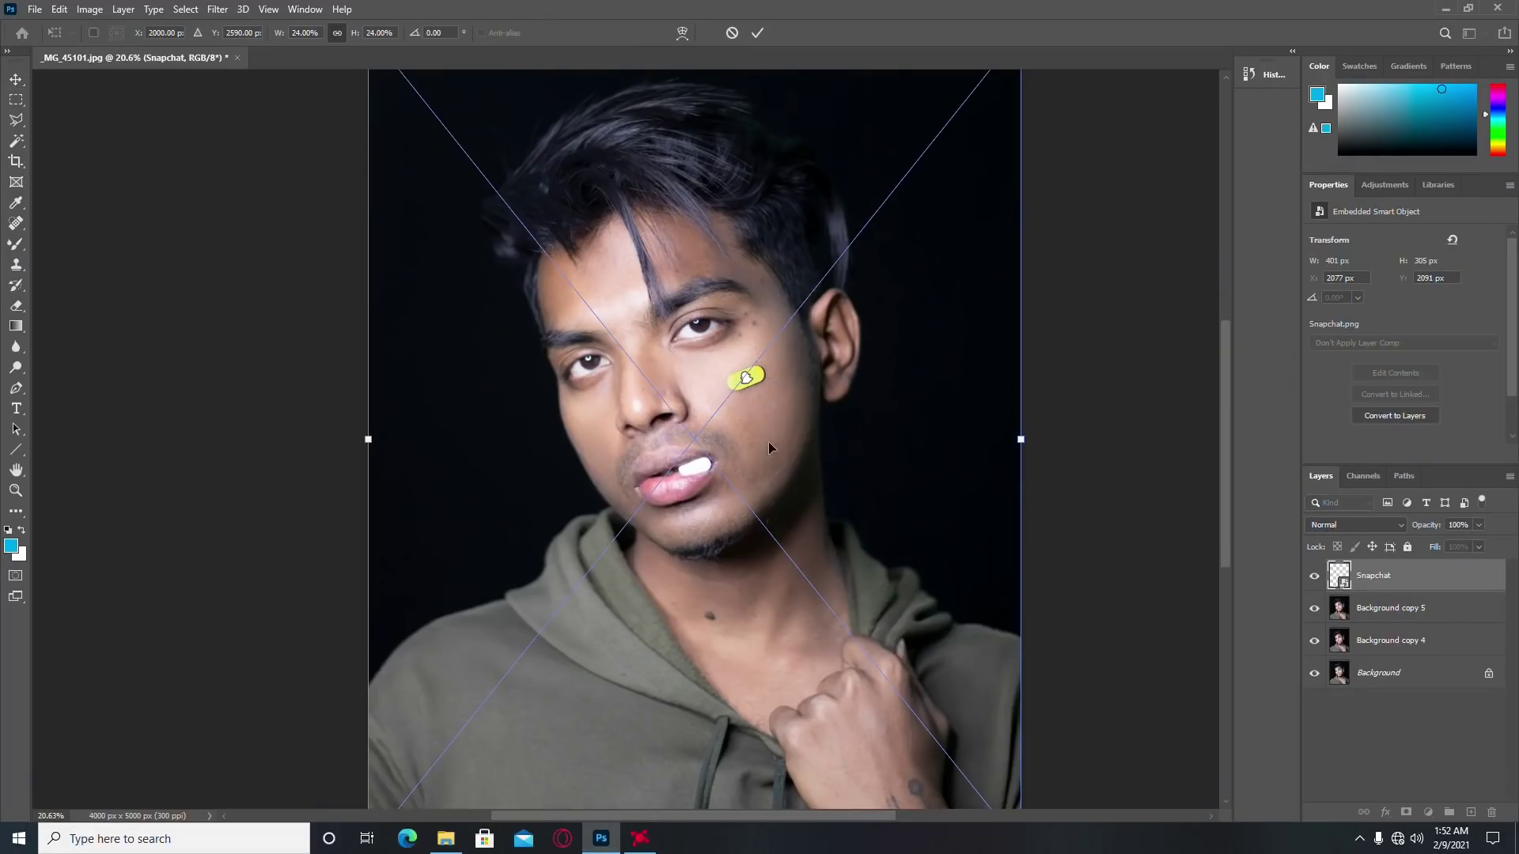
pyautogui.press('Return')
pyautogui.scroll(3, 829, 426)
pyautogui.click(1376, 614)
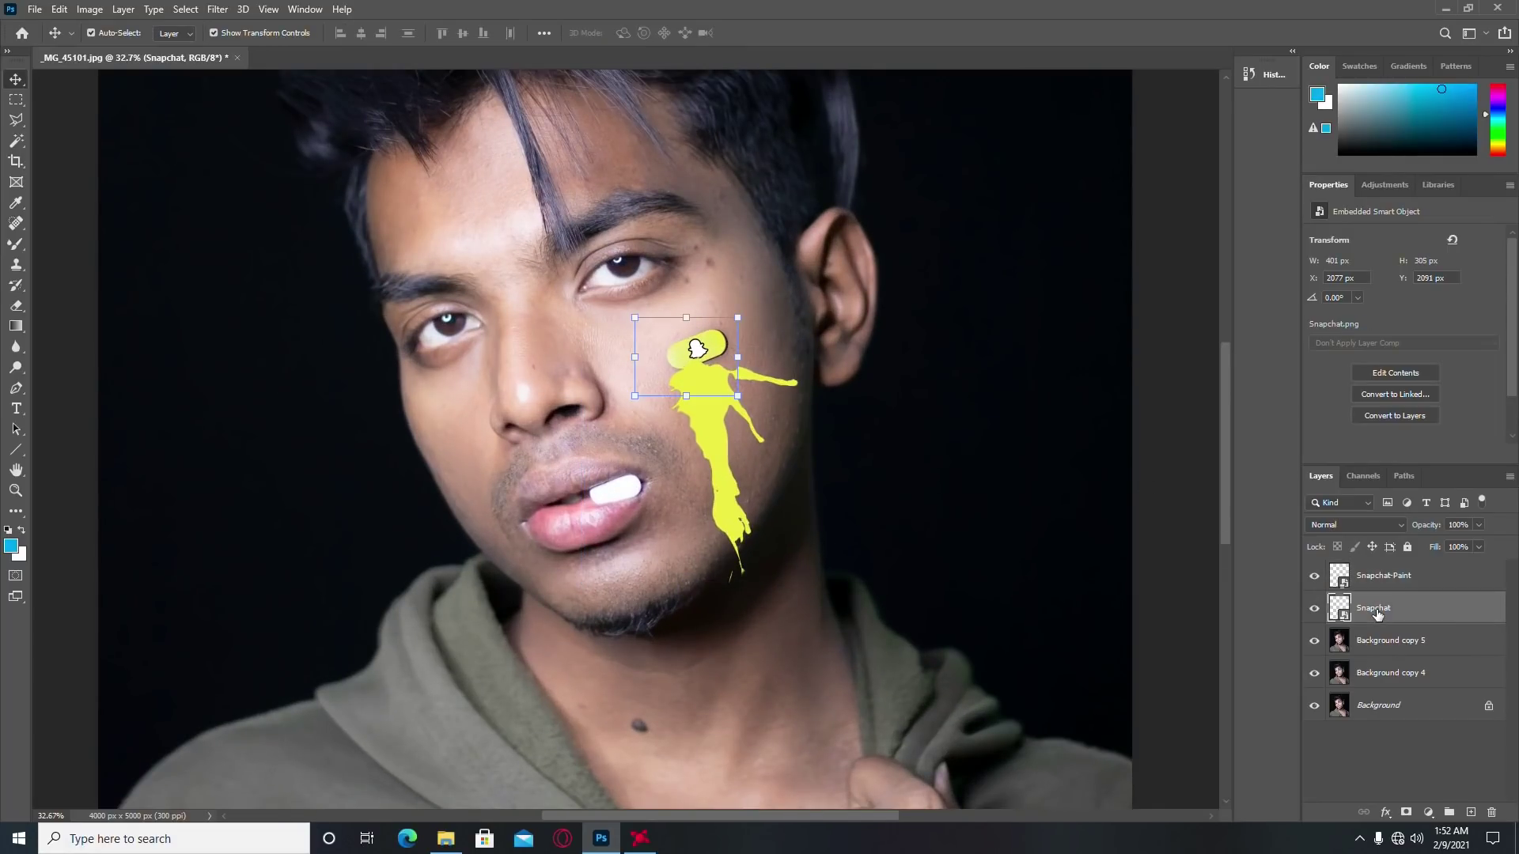
pyautogui.click(1380, 575)
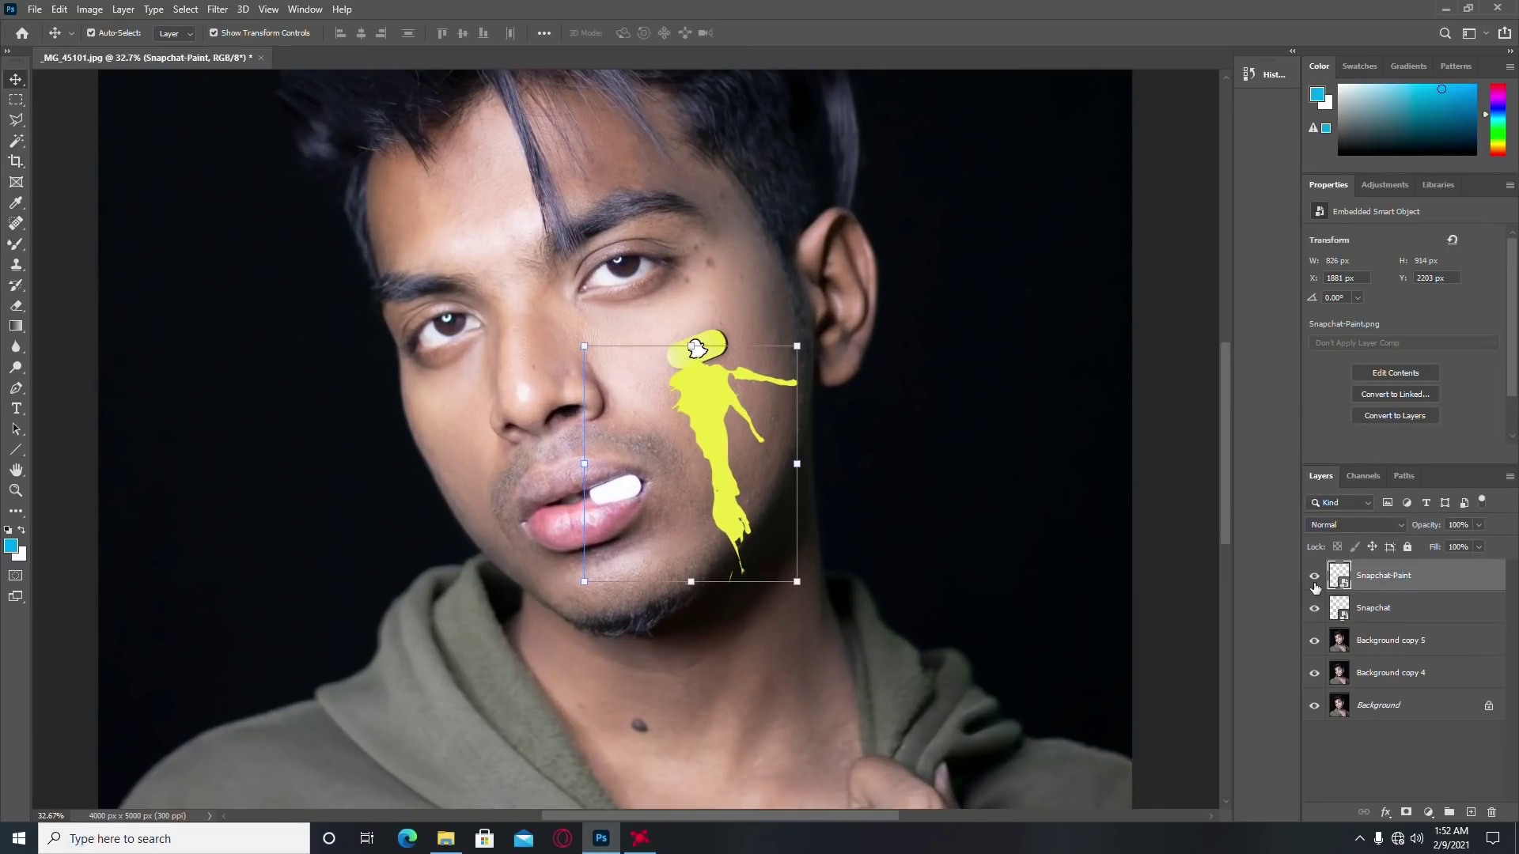
pyautogui.click(1315, 575)
pyautogui.moveTo(1383, 578); pyautogui.dragTo(1375, 621)
# Step: Align the yellow splash under the pill and fade it to 46% opacity
pyautogui.scroll(3, 694, 348)
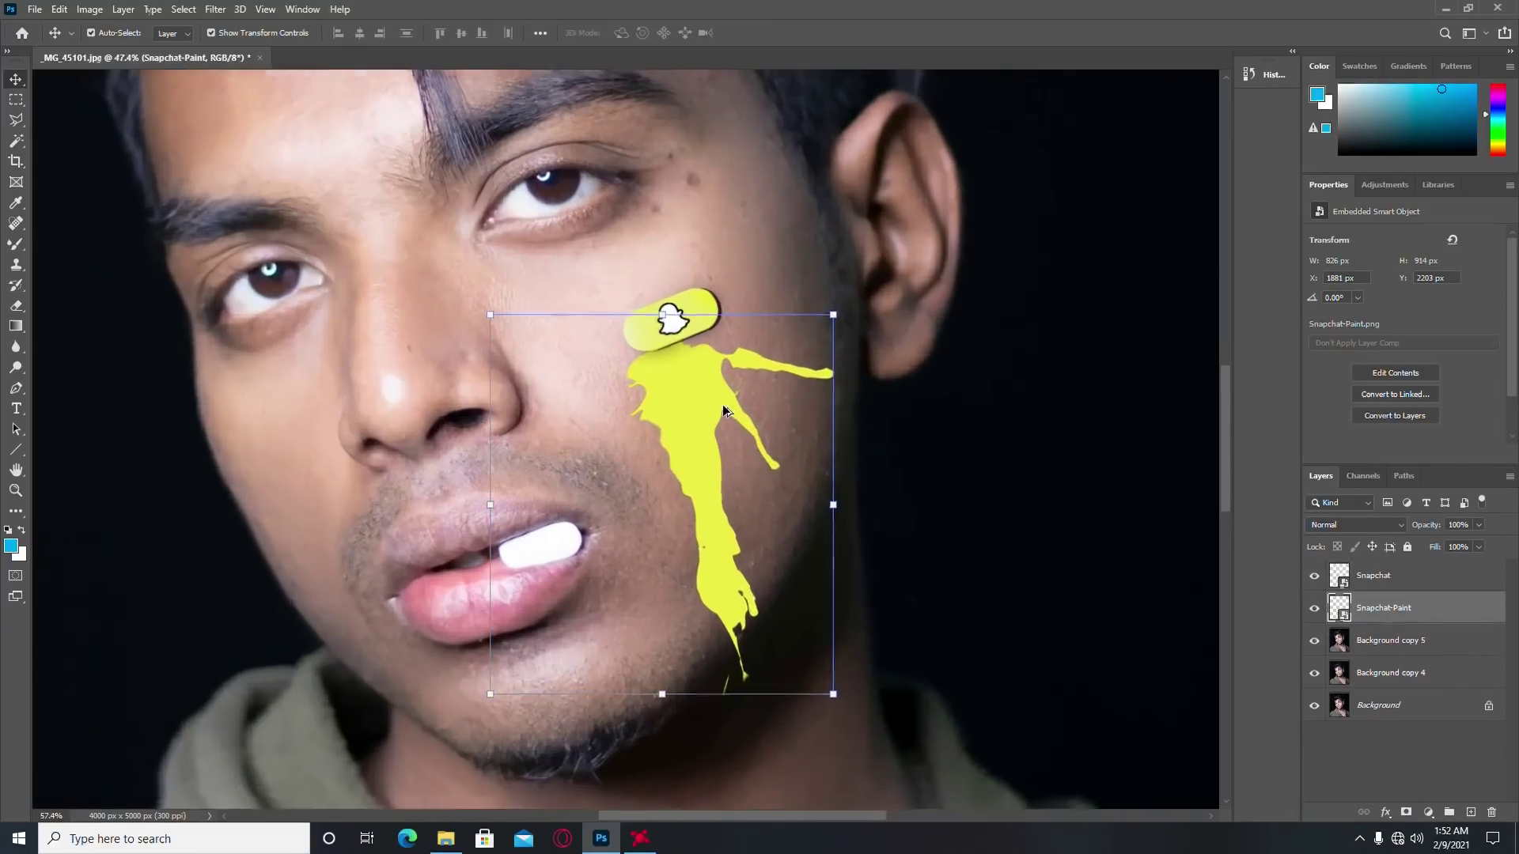
pyautogui.scroll(2, 664, 317)
pyautogui.moveTo(709, 393)
pyautogui.mouseDown()
pyautogui.moveTo(710, 407)
pyautogui.moveTo(723, 371)
pyautogui.mouseUp()
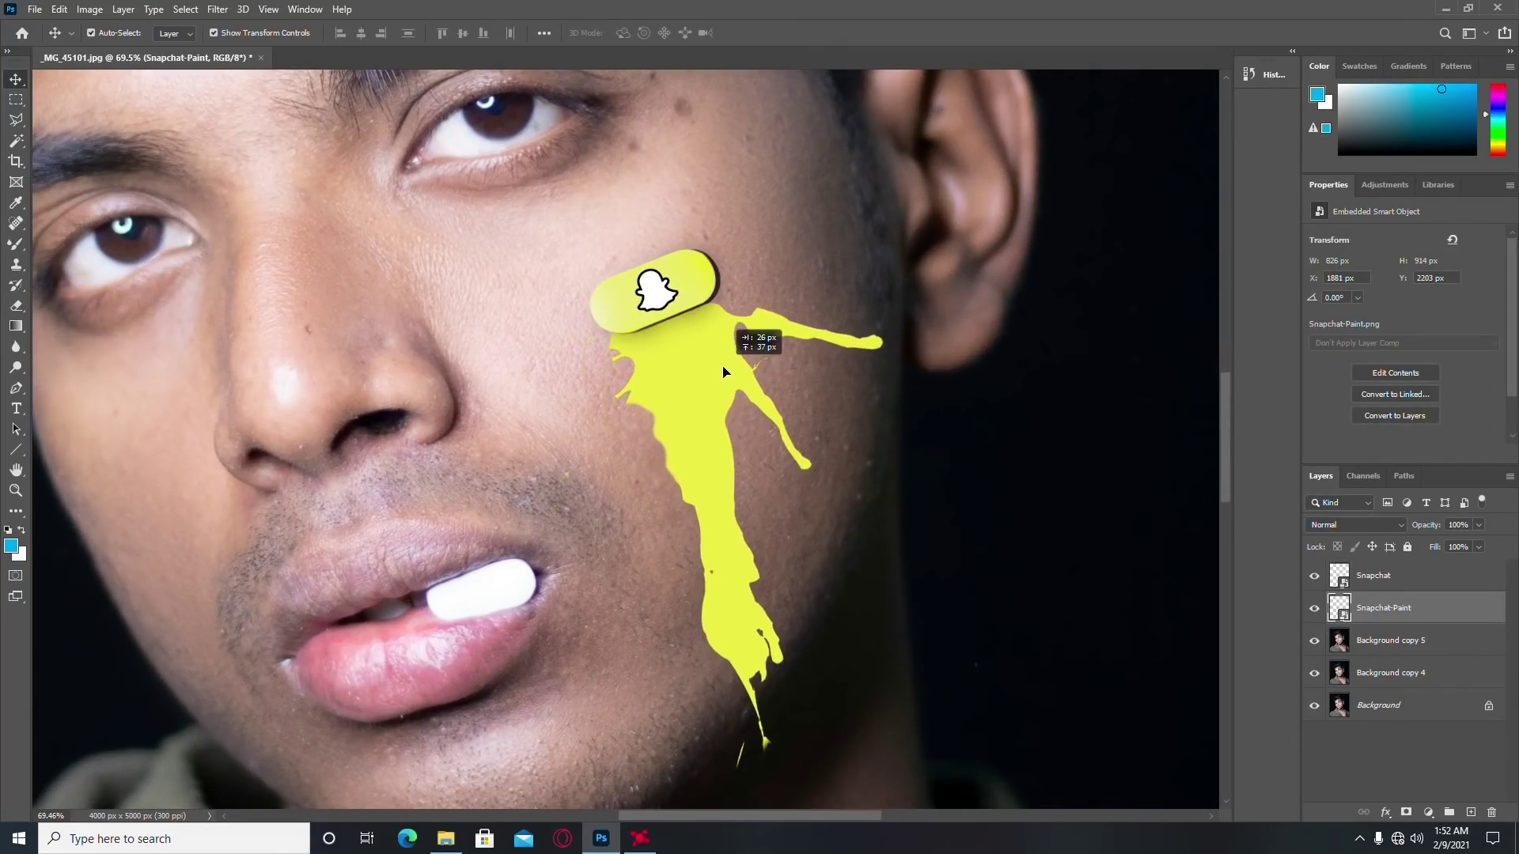
pyautogui.scroll(-2, 723, 371)
pyautogui.scroll(-3, 722, 371)
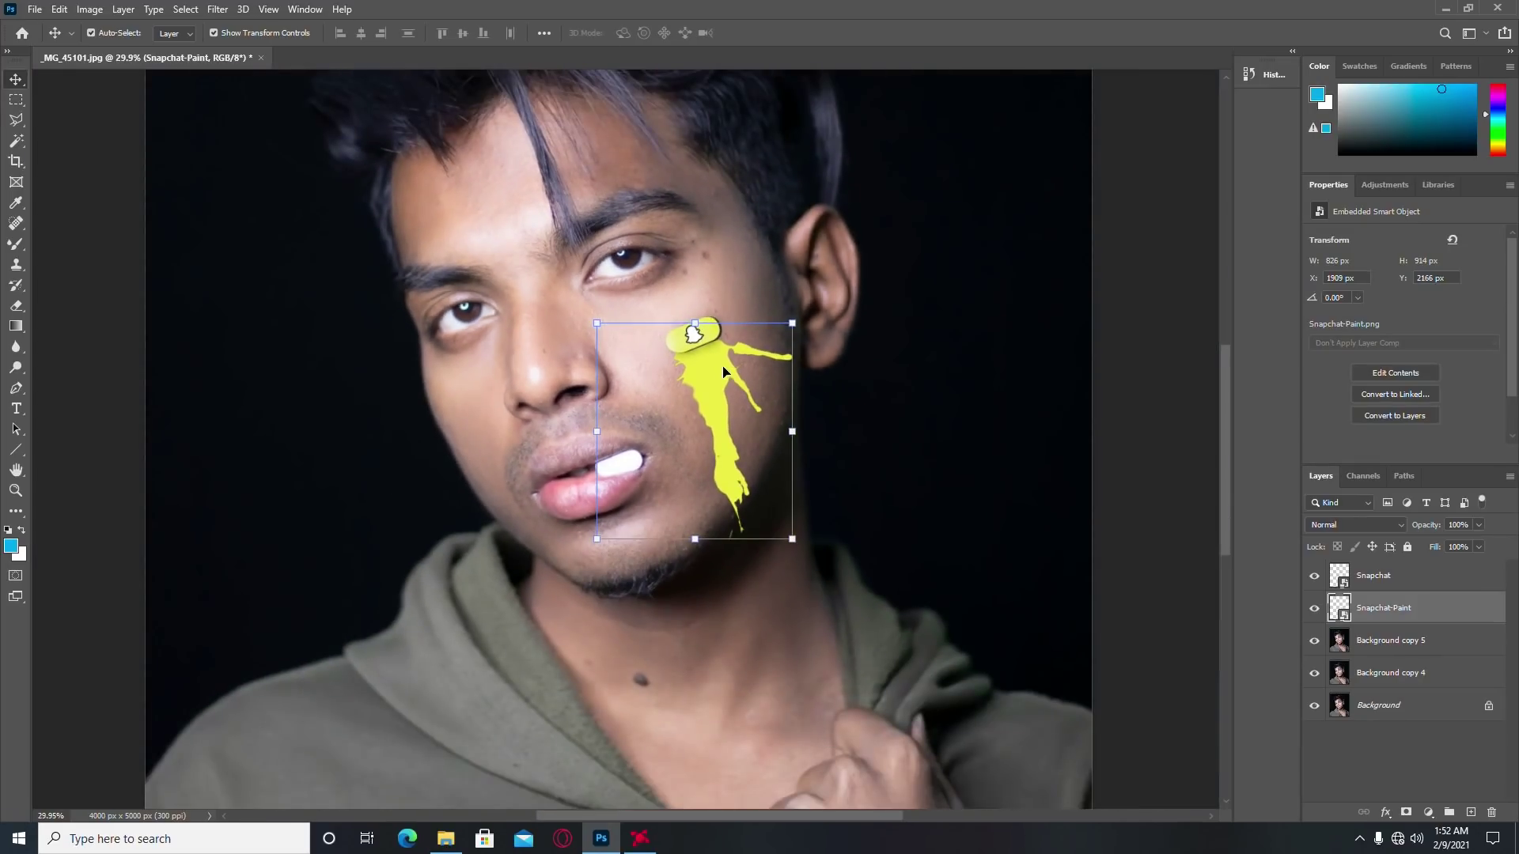
pyautogui.scroll(2, 868, 389)
pyautogui.scroll(2, 1105, 487)
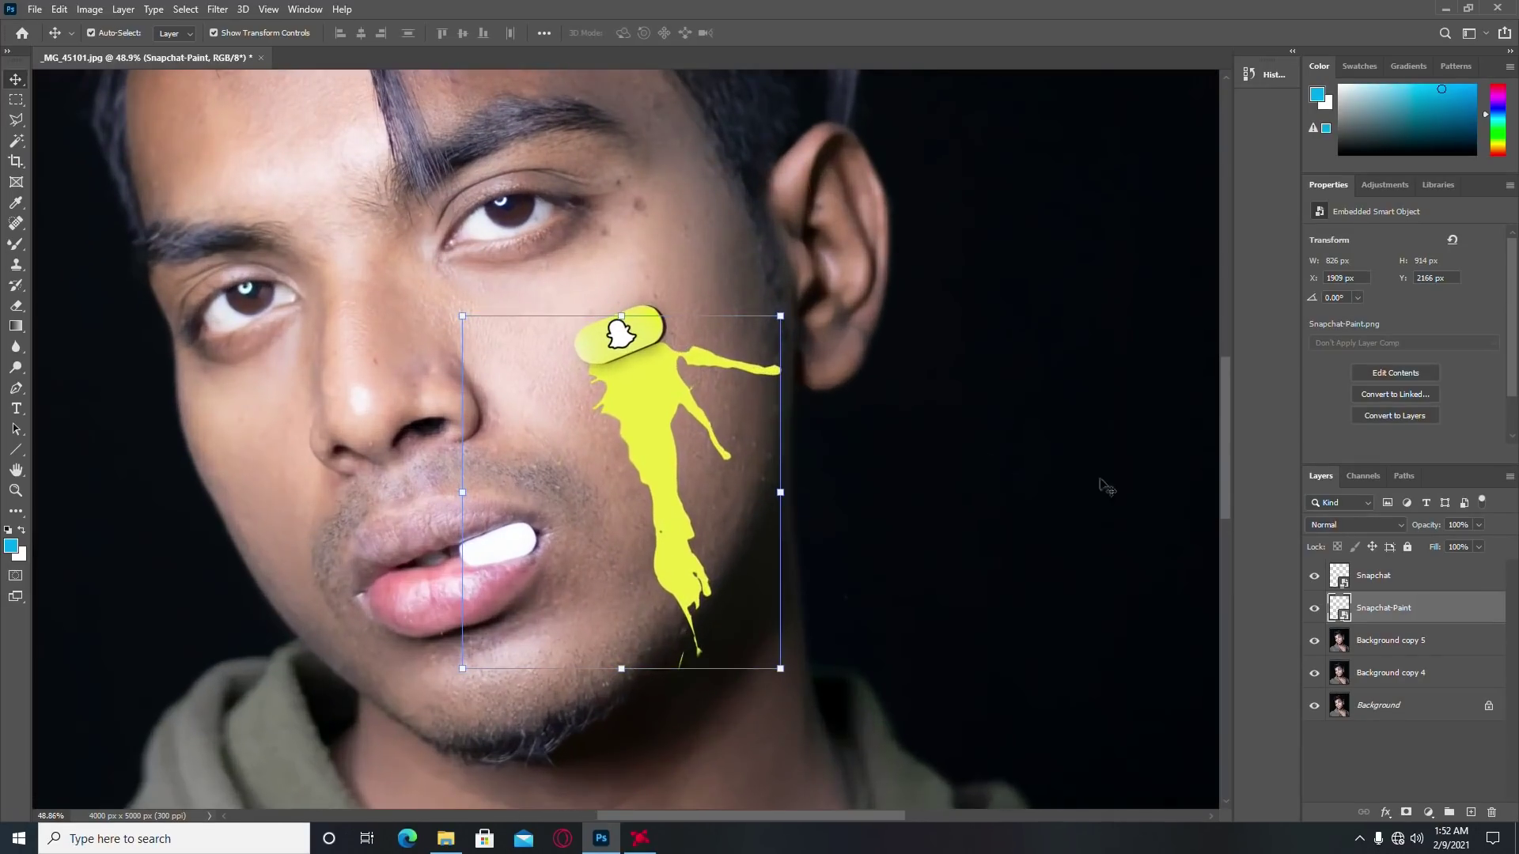
pyautogui.moveTo(1404, 531)
pyautogui.mouseDown()
pyautogui.moveTo(1366, 527)
pyautogui.moveTo(1416, 525)
pyautogui.moveTo(1379, 531)
pyautogui.mouseUp()
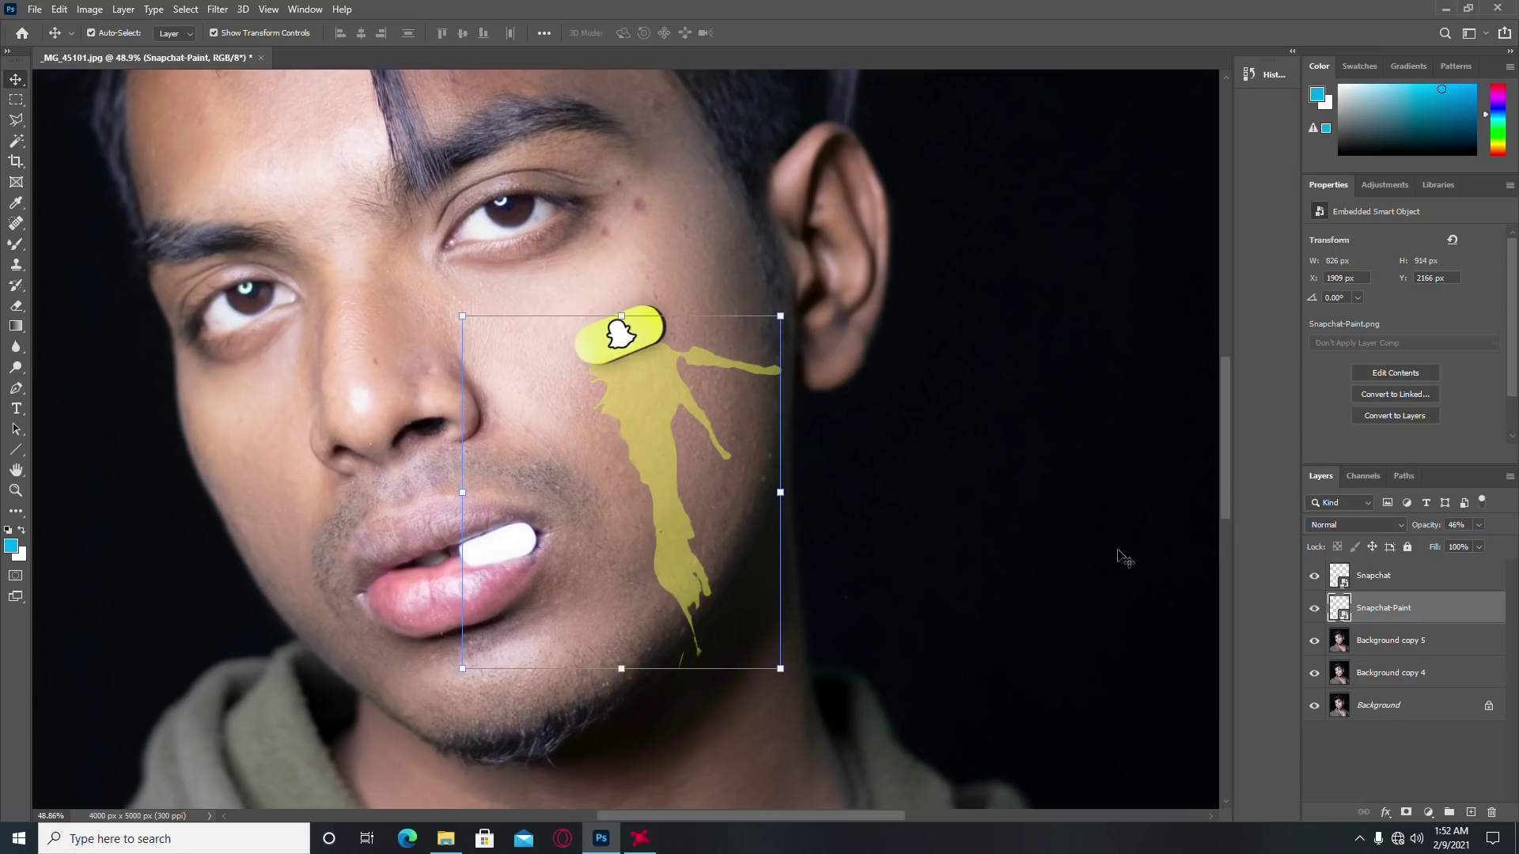
# Step: Add a layer mask to Snapchat-Paint and set up a soft brush at lower opacity
pyautogui.click(1405, 813)
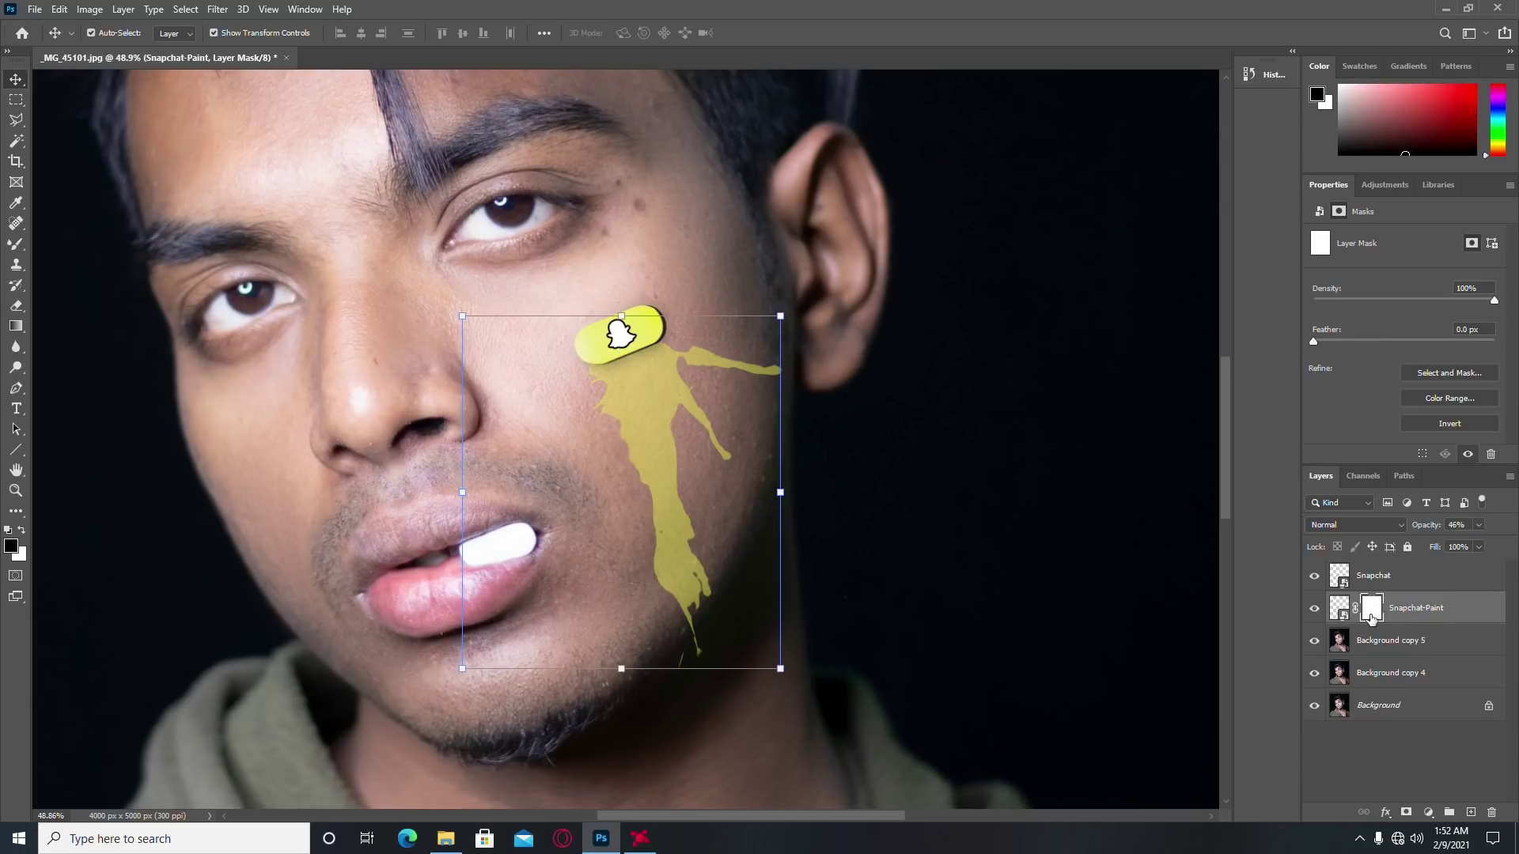
pyautogui.rightClick(16, 244)
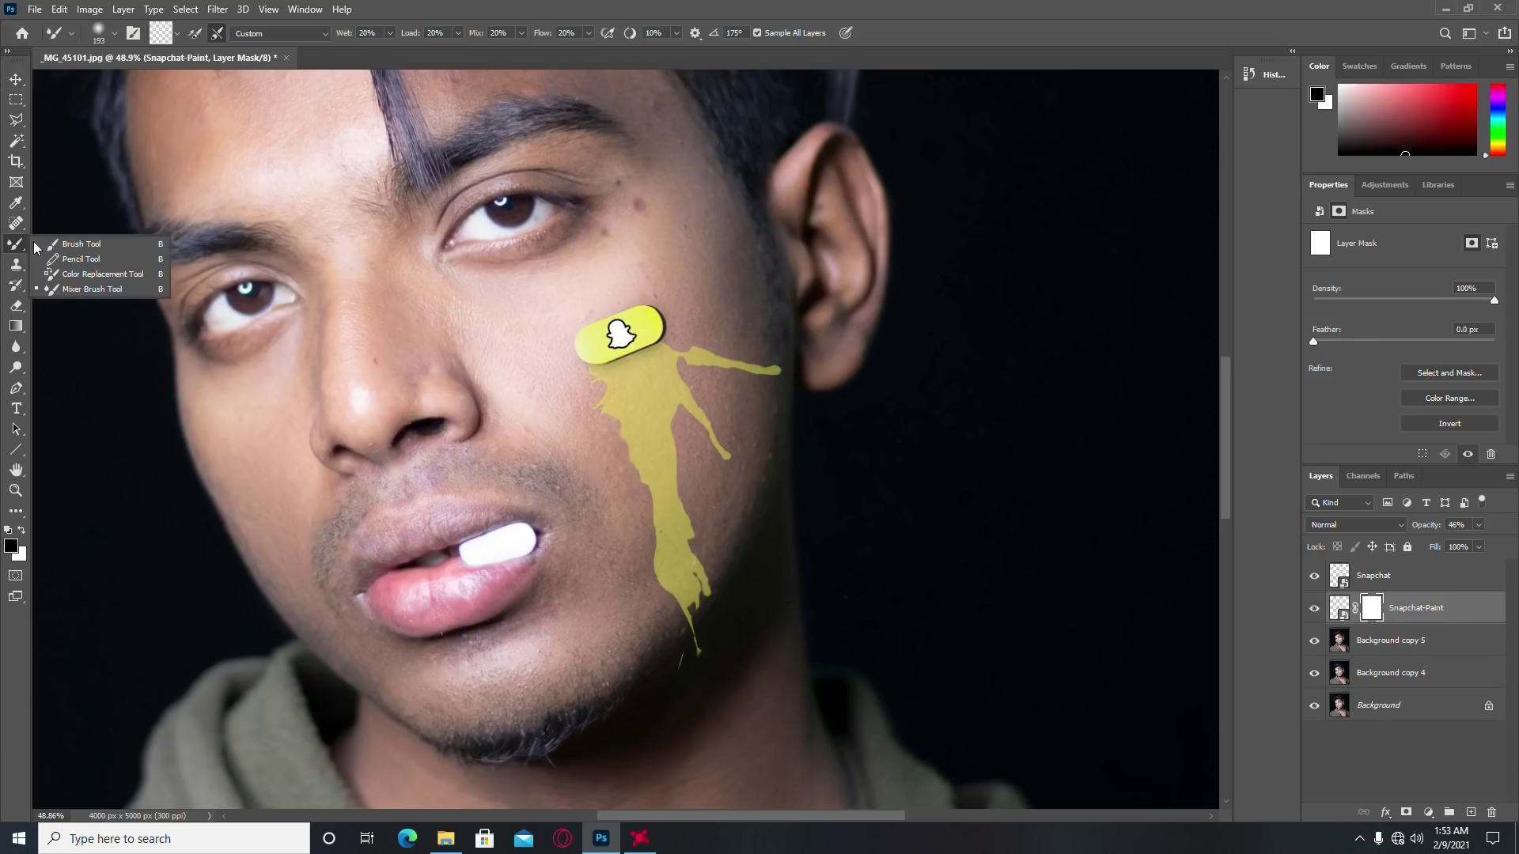
pyautogui.click(79, 244)
pyautogui.rightClick(763, 520)
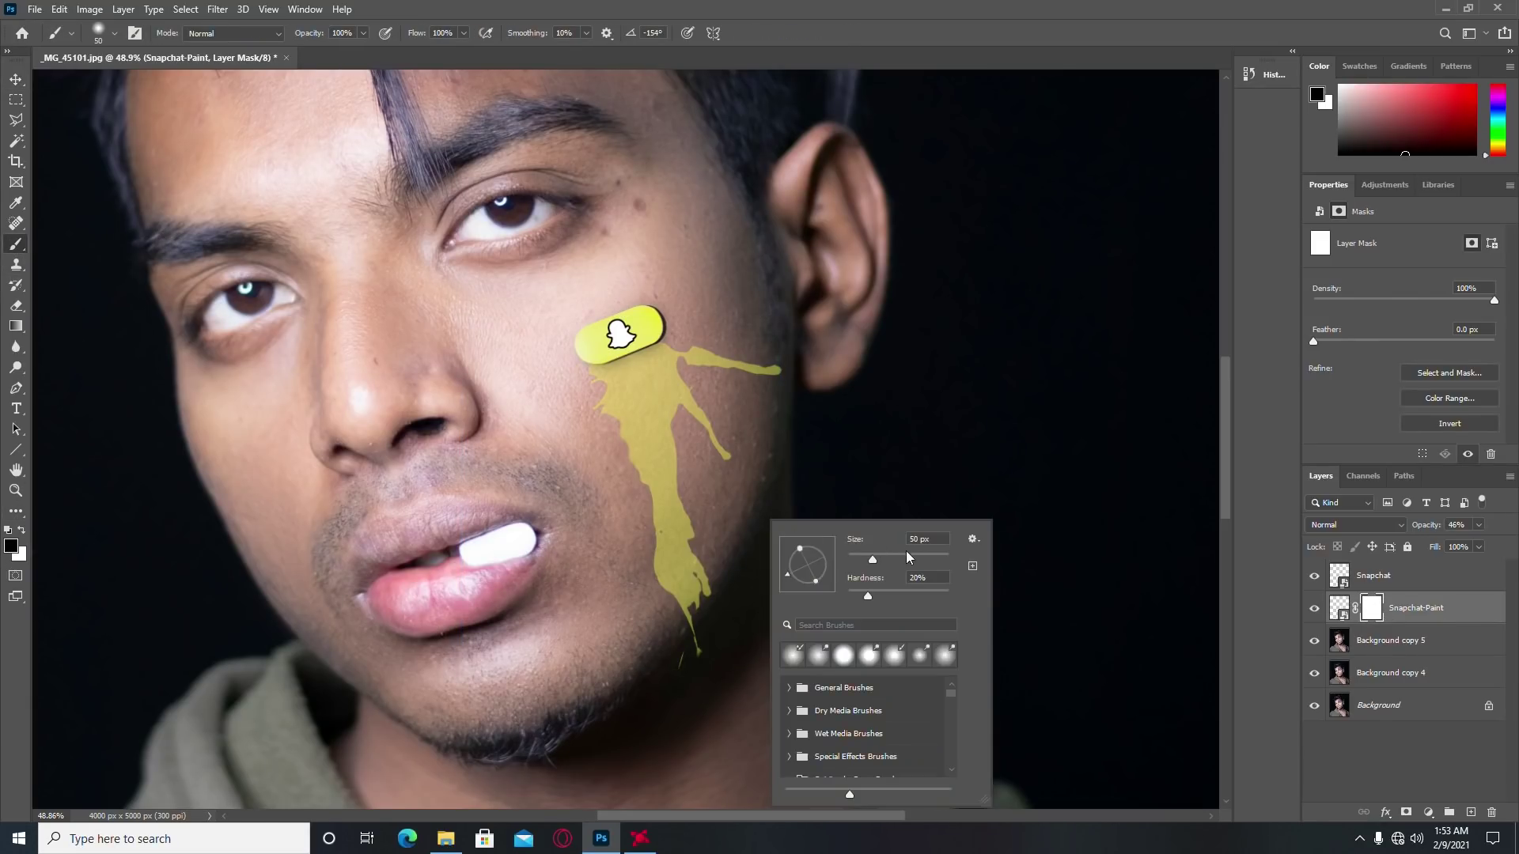
pyautogui.moveTo(310, 40); pyautogui.dragTo(303, 41)
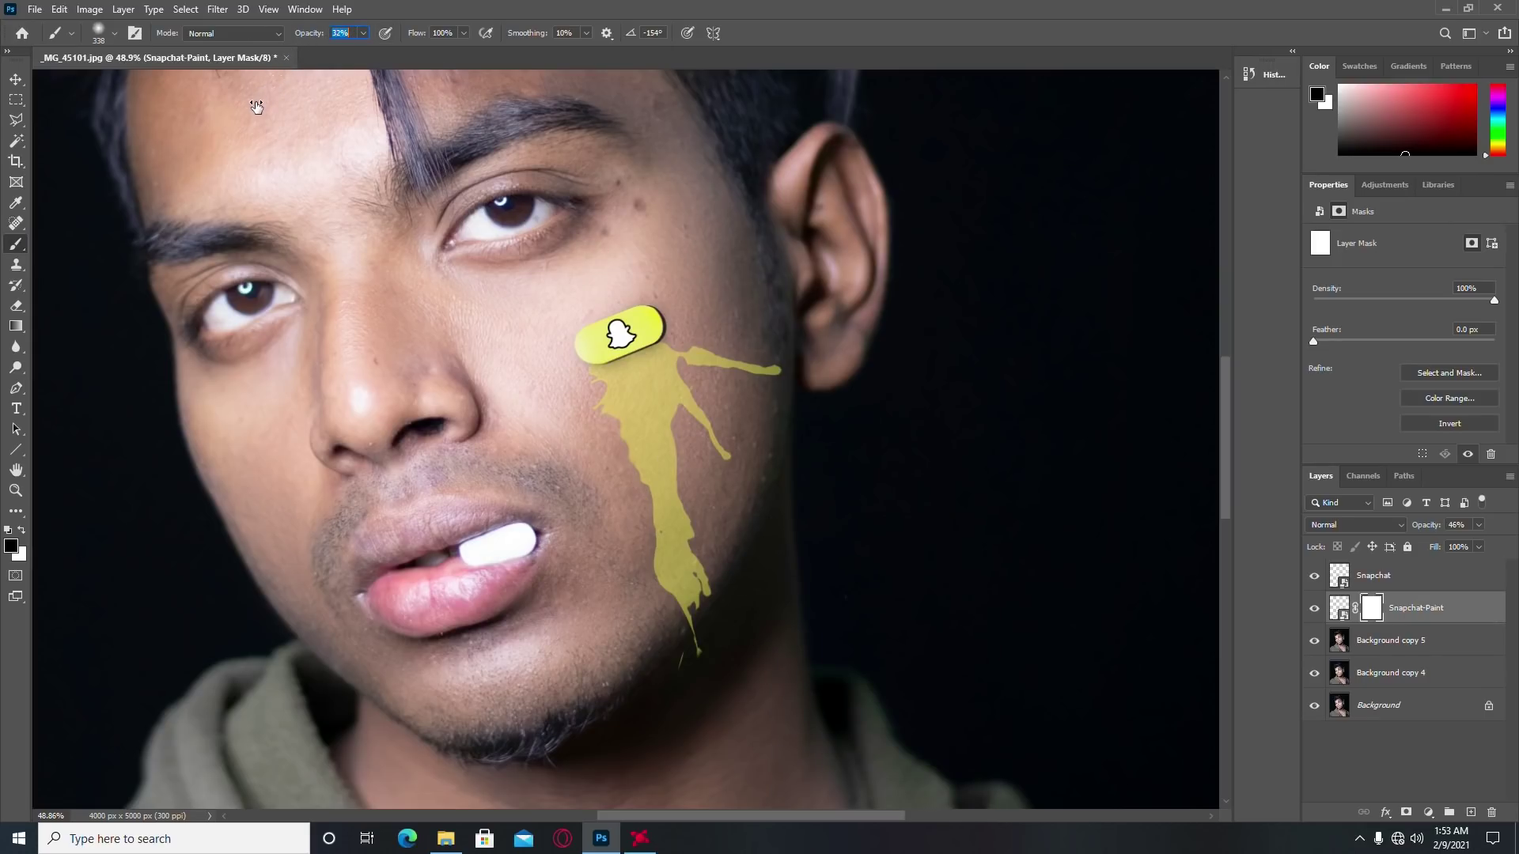
# Step: Paint away parts of the yellow splash on the mask, shrinking the brush to 149 px
pyautogui.moveTo(830, 400); pyautogui.dragTo(780, 373)
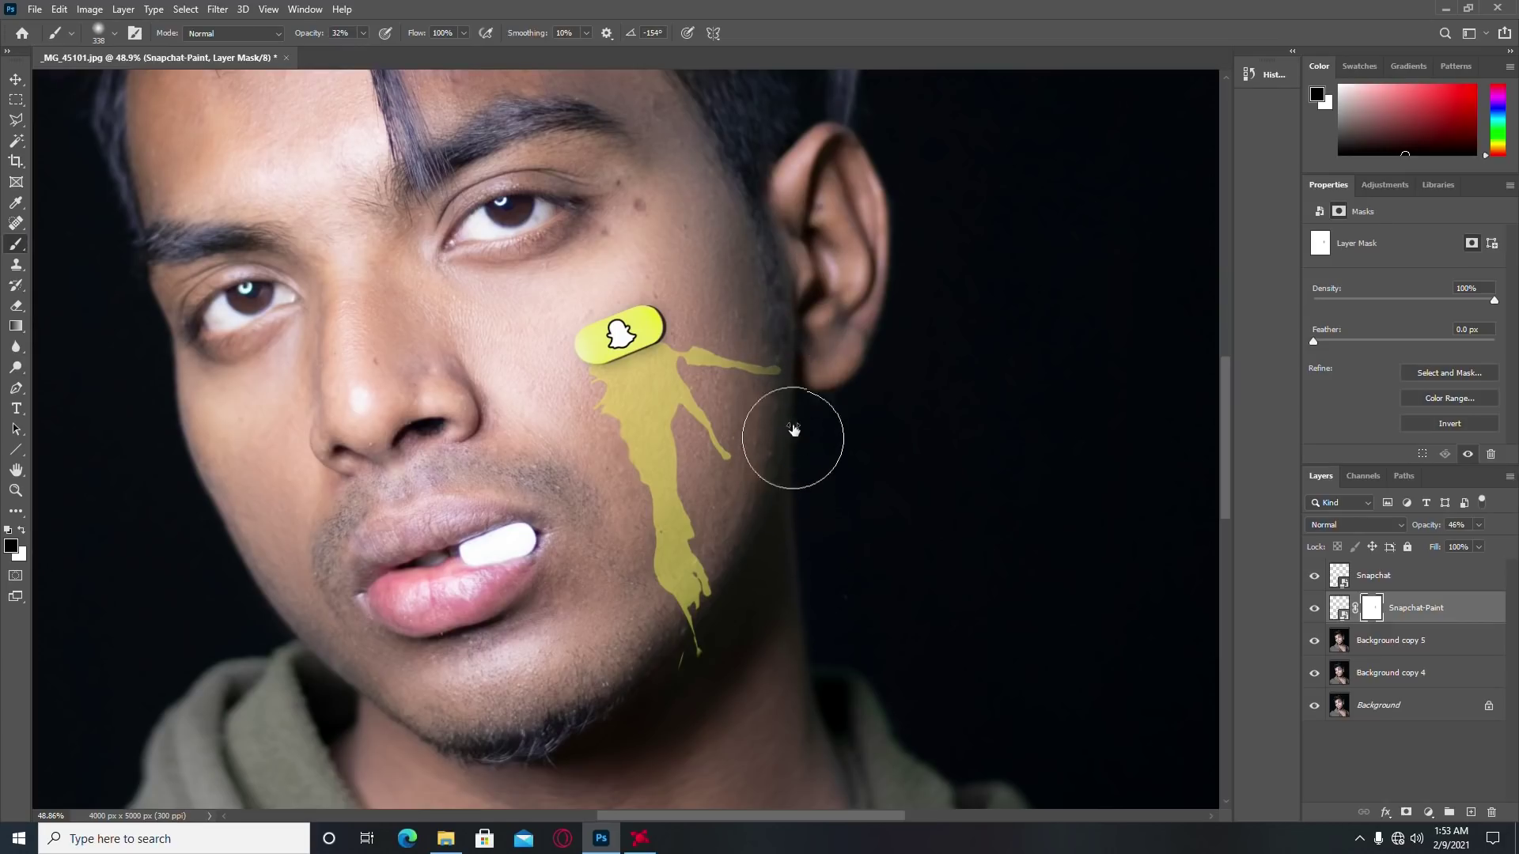
pyautogui.scroll(-2, 814, 533)
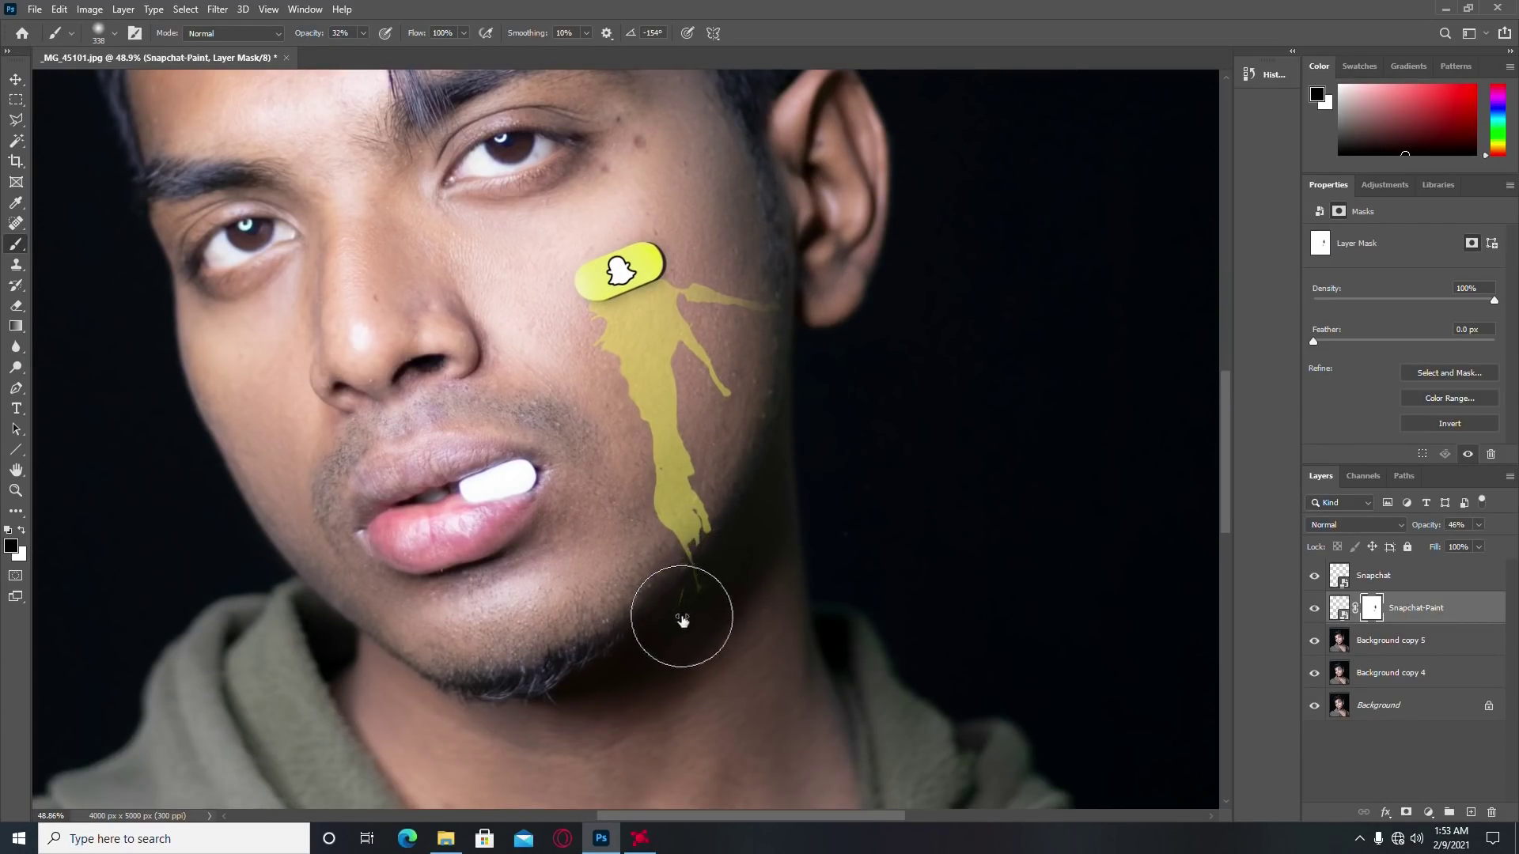
pyautogui.rightClick(939, 564)
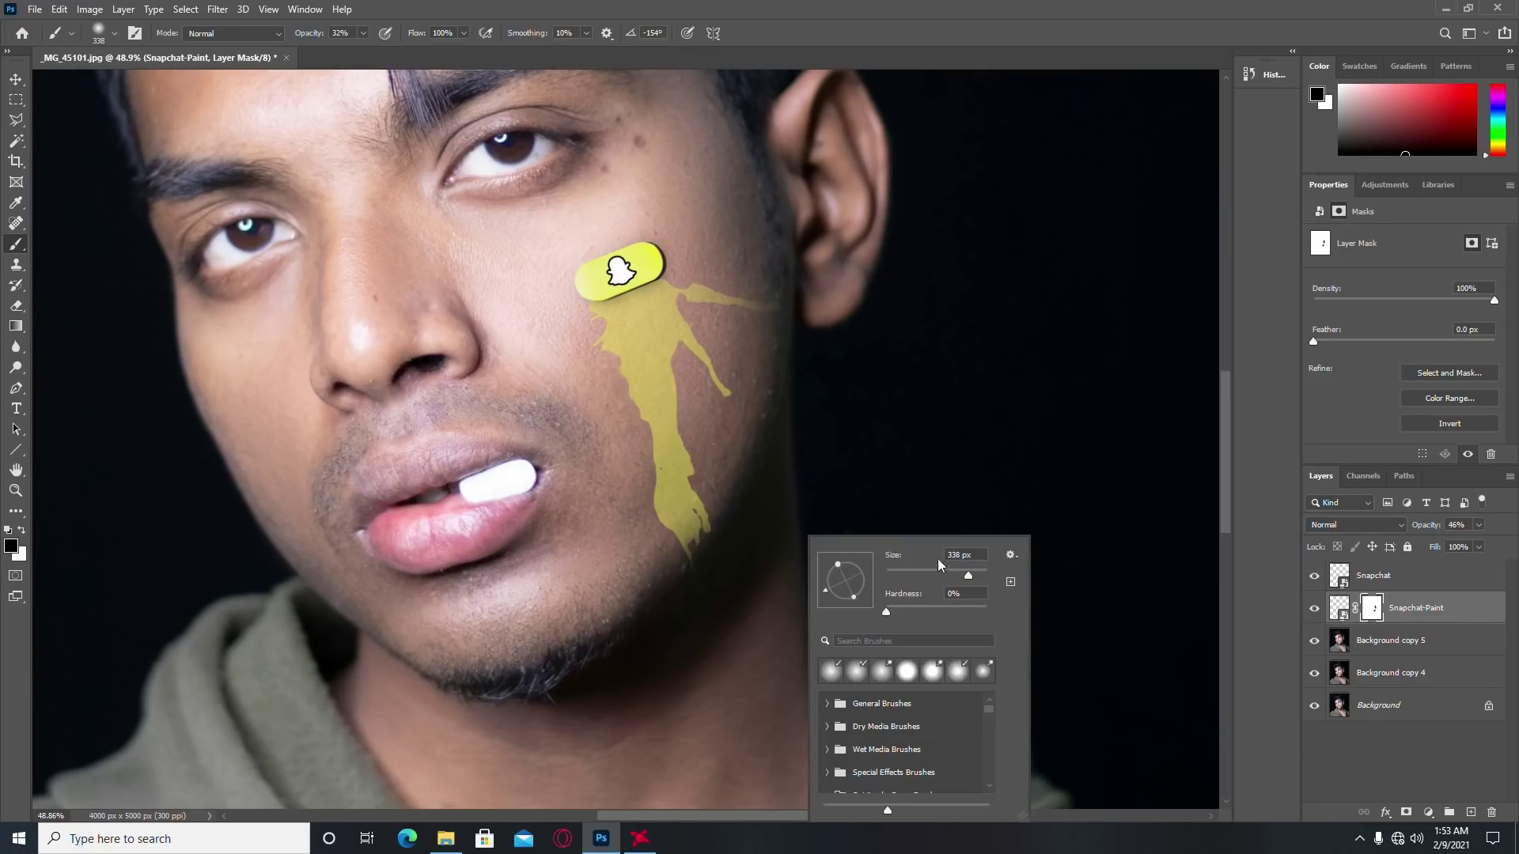
pyautogui.click(949, 576)
pyautogui.click(747, 490)
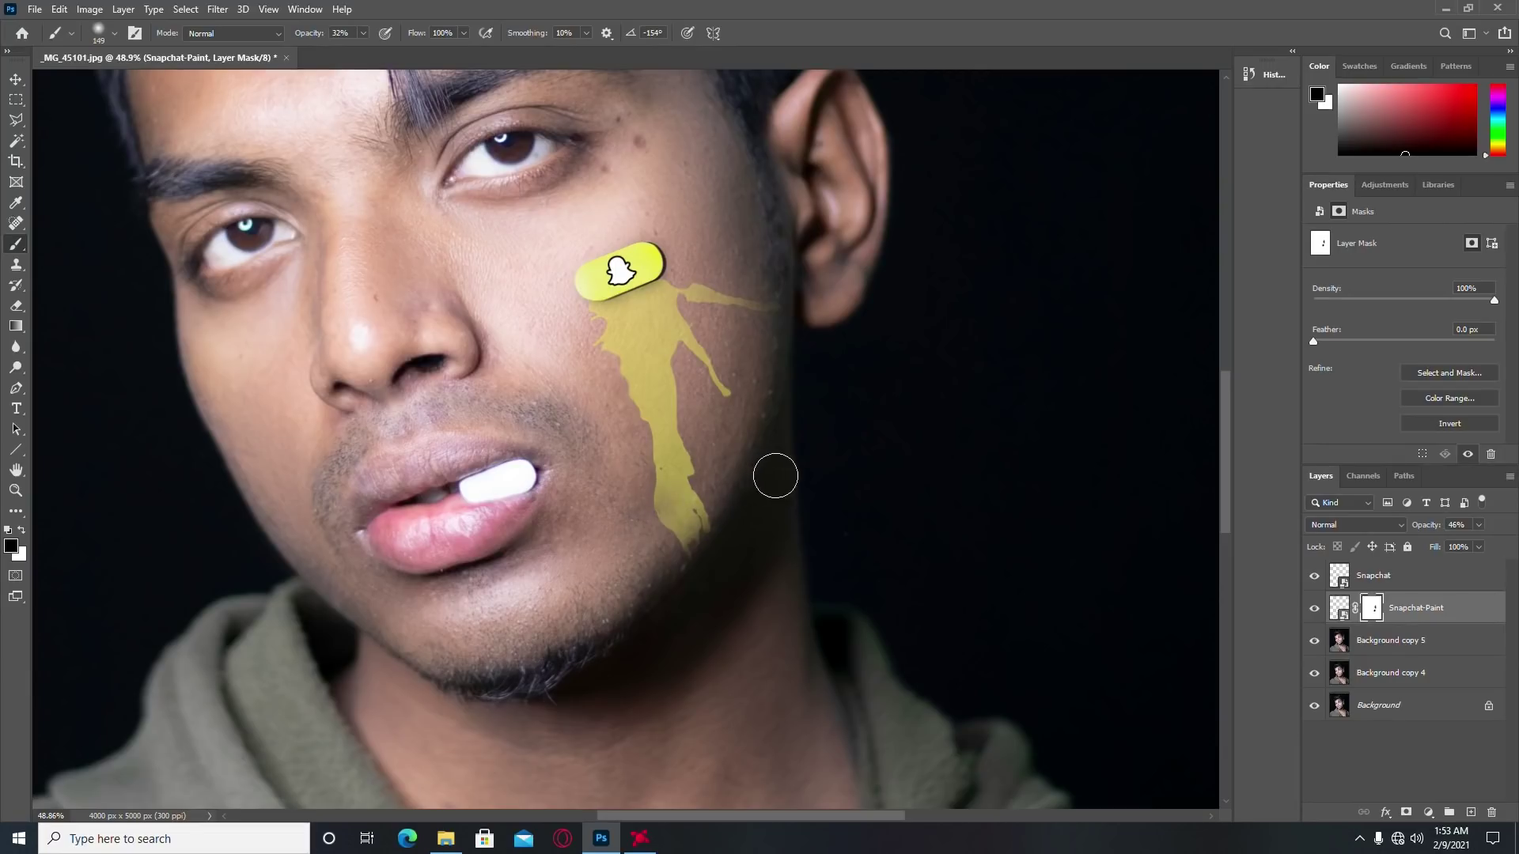
pyautogui.scroll(-3, 775, 475)
pyautogui.press('z')
pyautogui.scroll(-1, 708, 376)
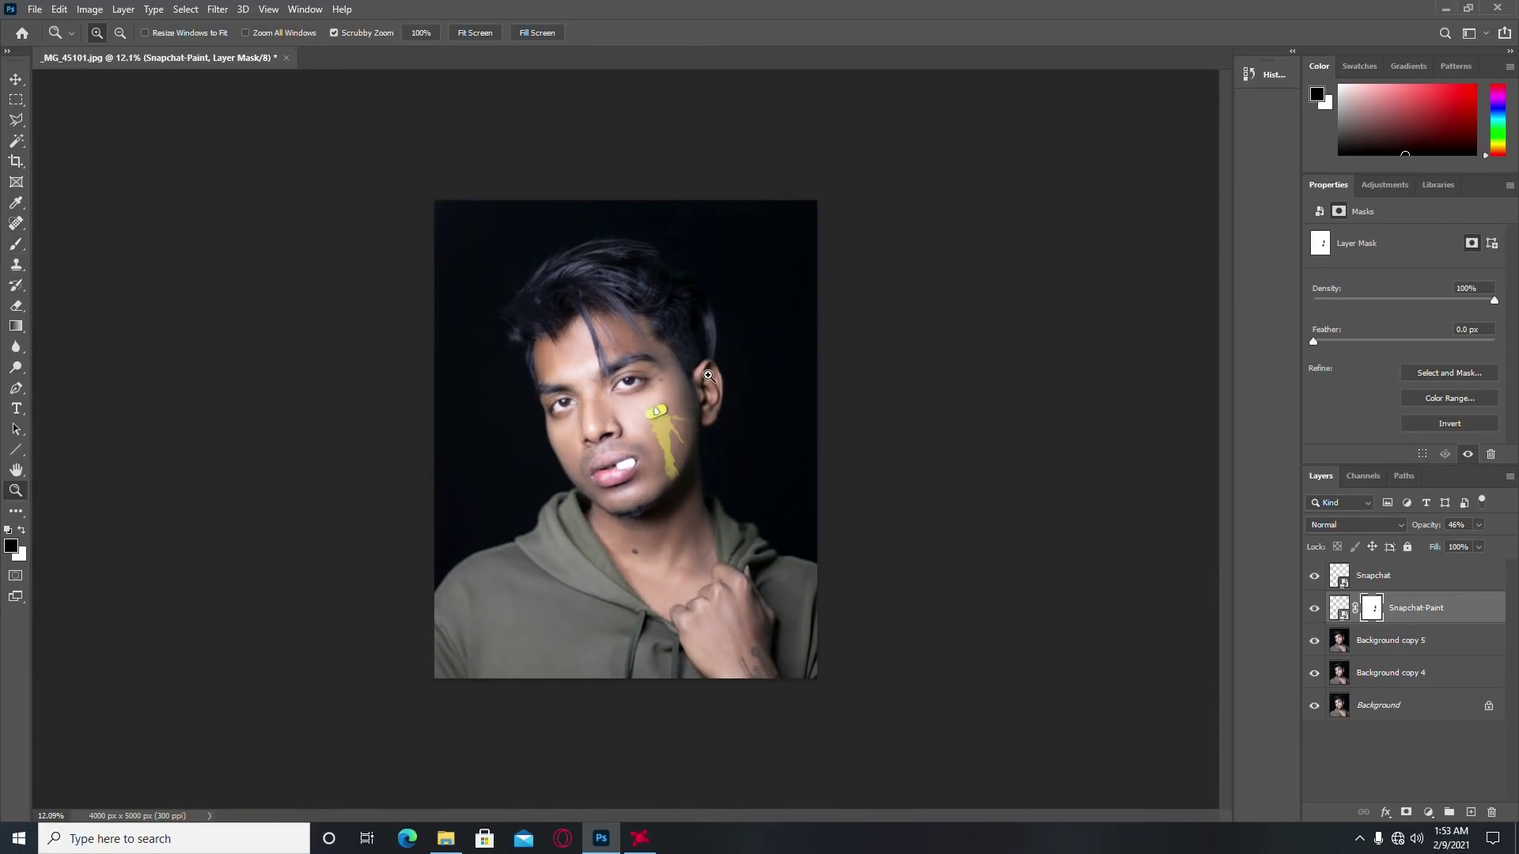
pyautogui.scroll(1, 708, 376)
pyautogui.scroll(1, 700, 396)
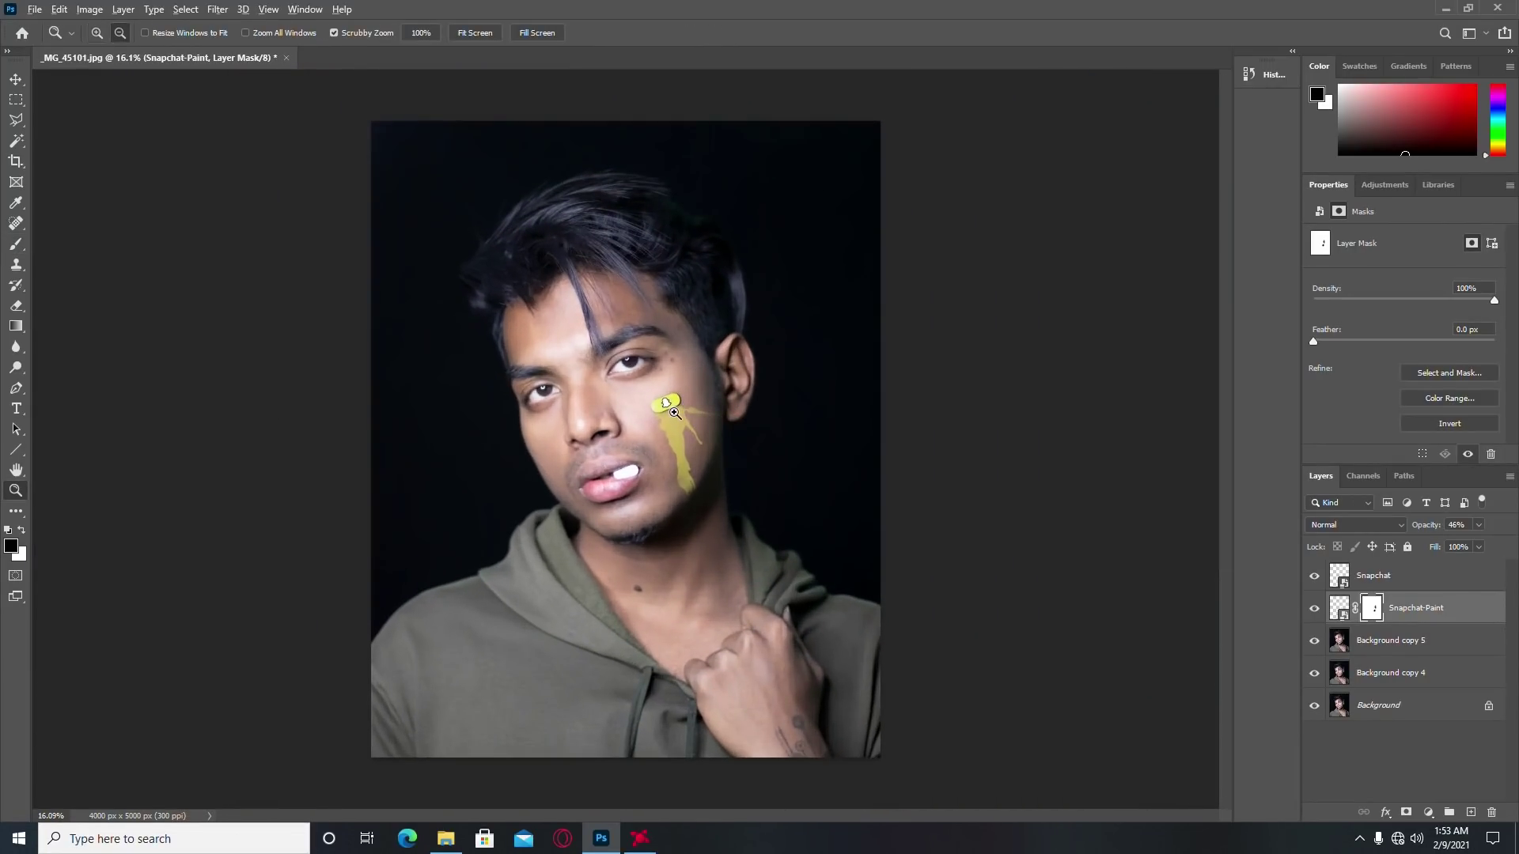
pyautogui.scroll(1, 690, 425)
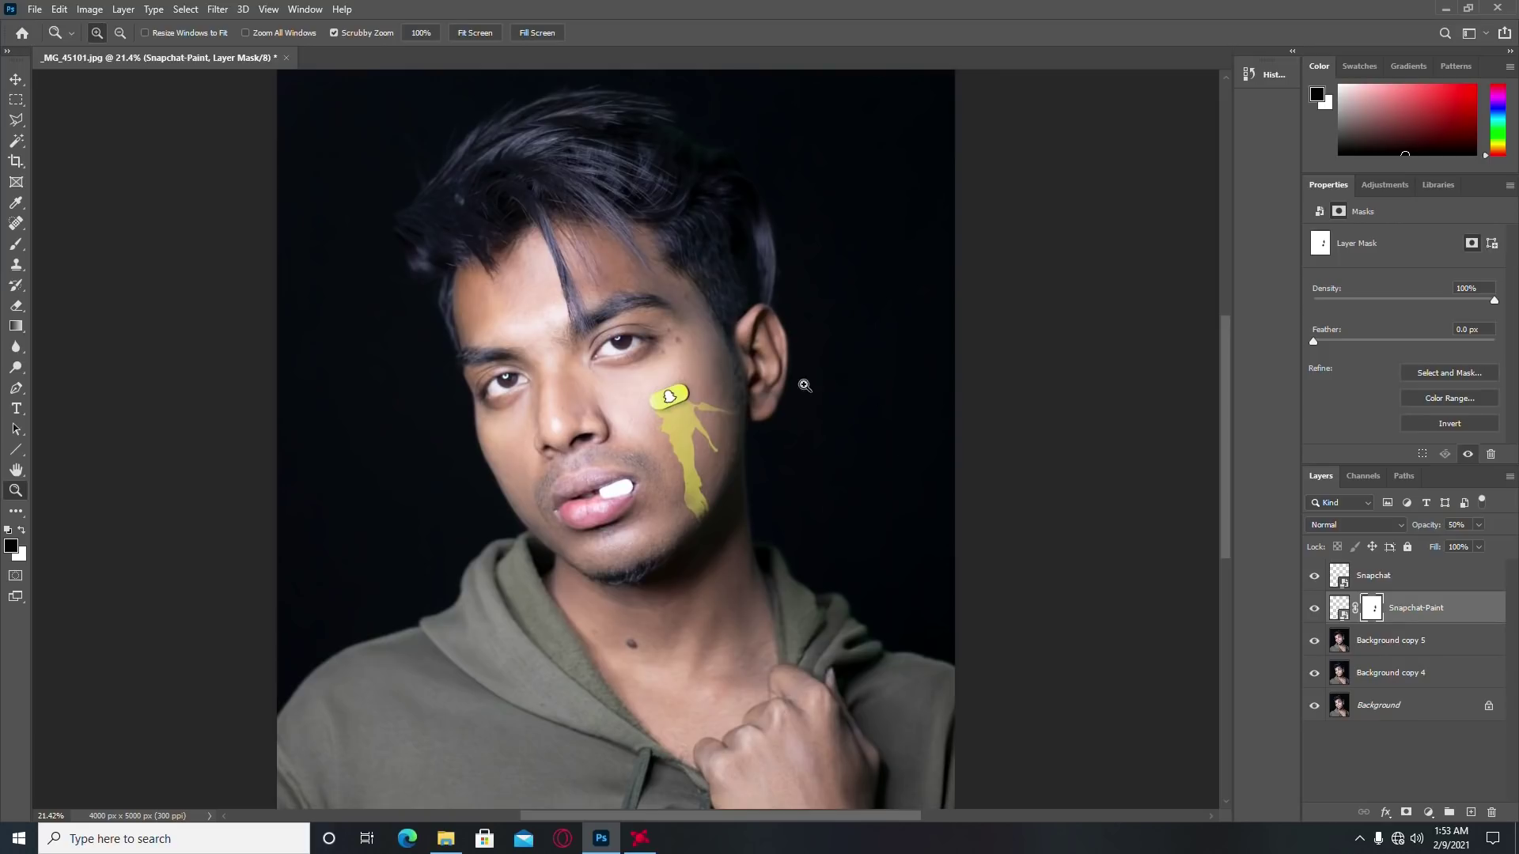
# Step: Place Youtube.png on the nose and move the Youtube layer to the top of the stack
pyautogui.moveTo(445, 838)
pyautogui.click(427, 759)
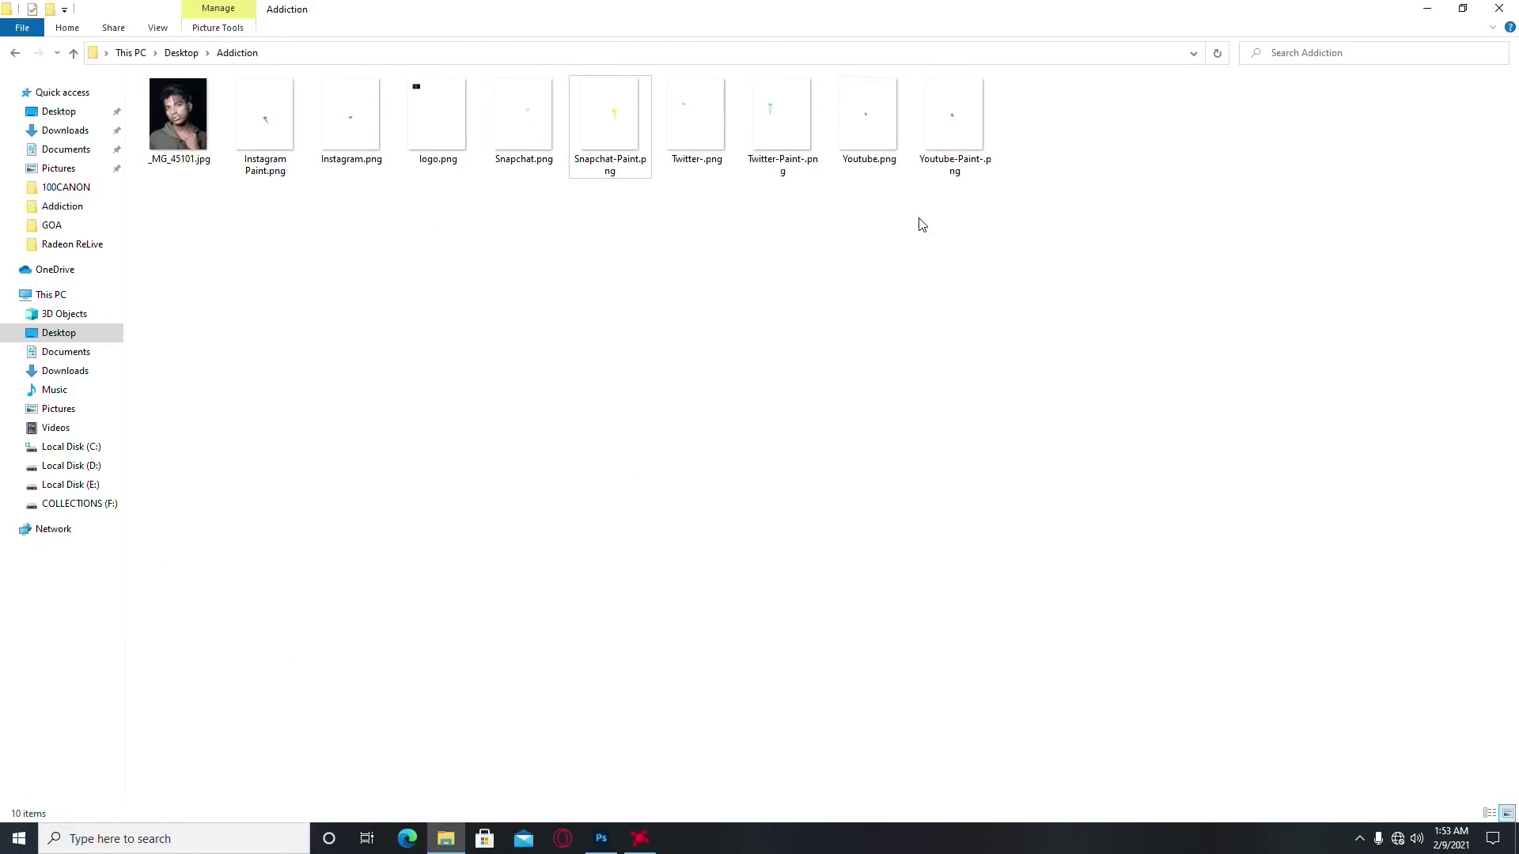
pyautogui.moveTo(869, 119)
pyautogui.mouseDown()
pyautogui.moveTo(597, 846)
pyautogui.moveTo(665, 648)
pyautogui.mouseUp()
pyautogui.press('Return')
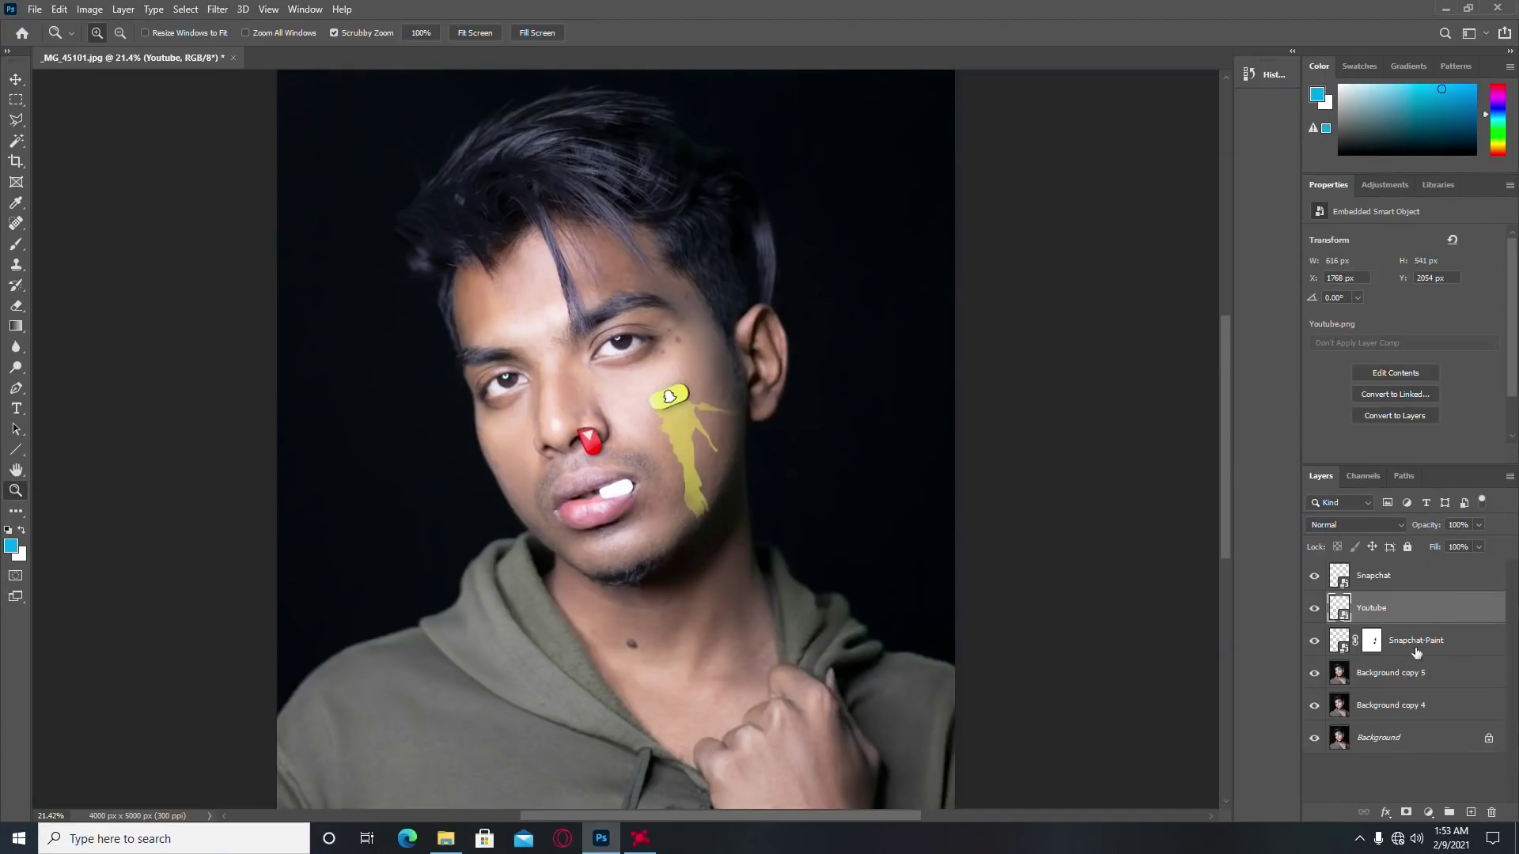
pyautogui.moveTo(1411, 609); pyautogui.dragTo(1411, 563)
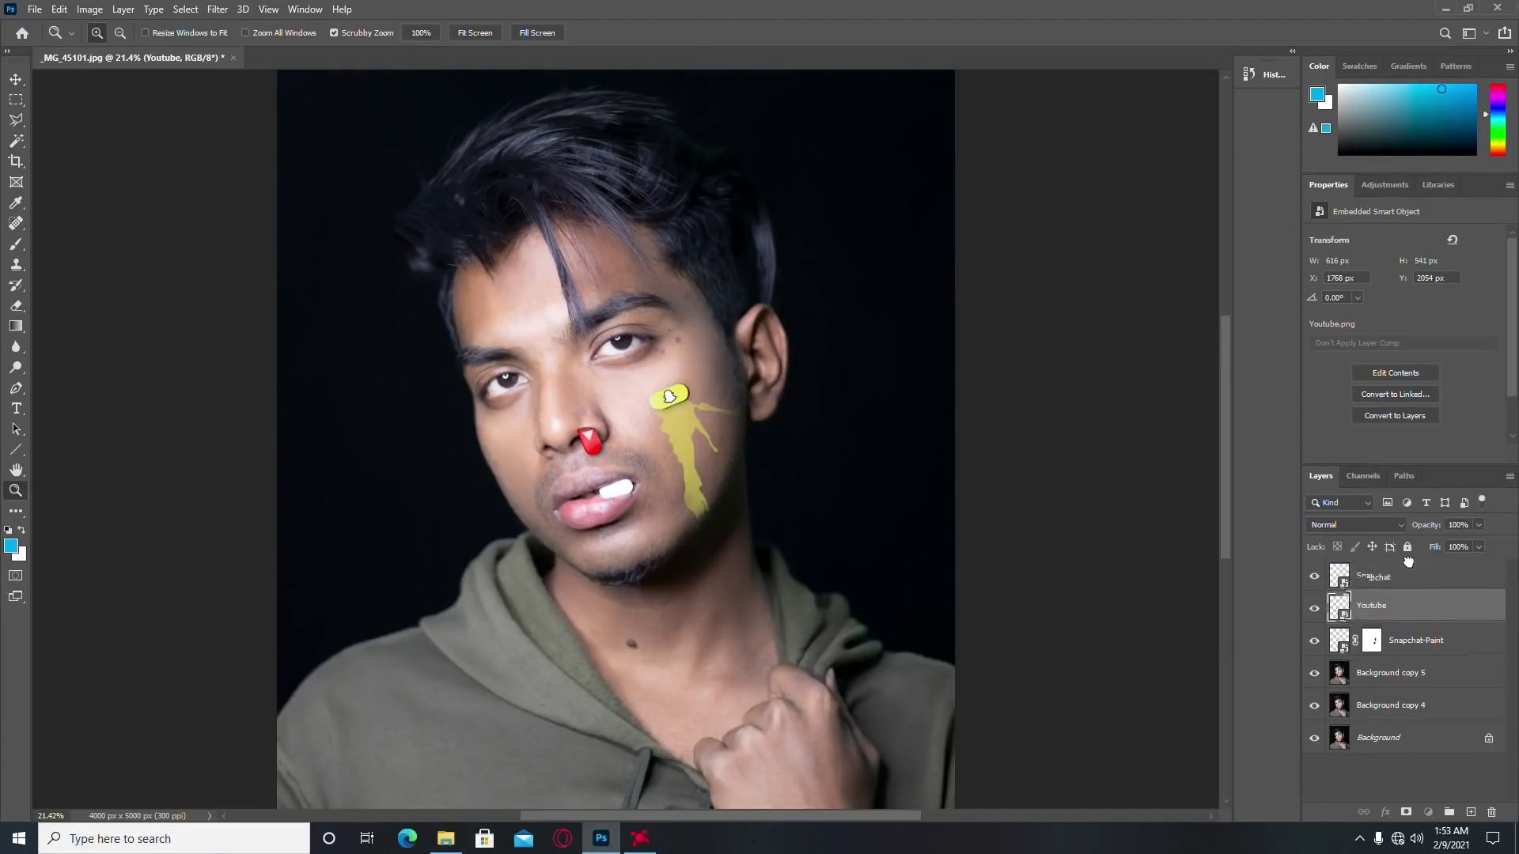
pyautogui.click(17, 79)
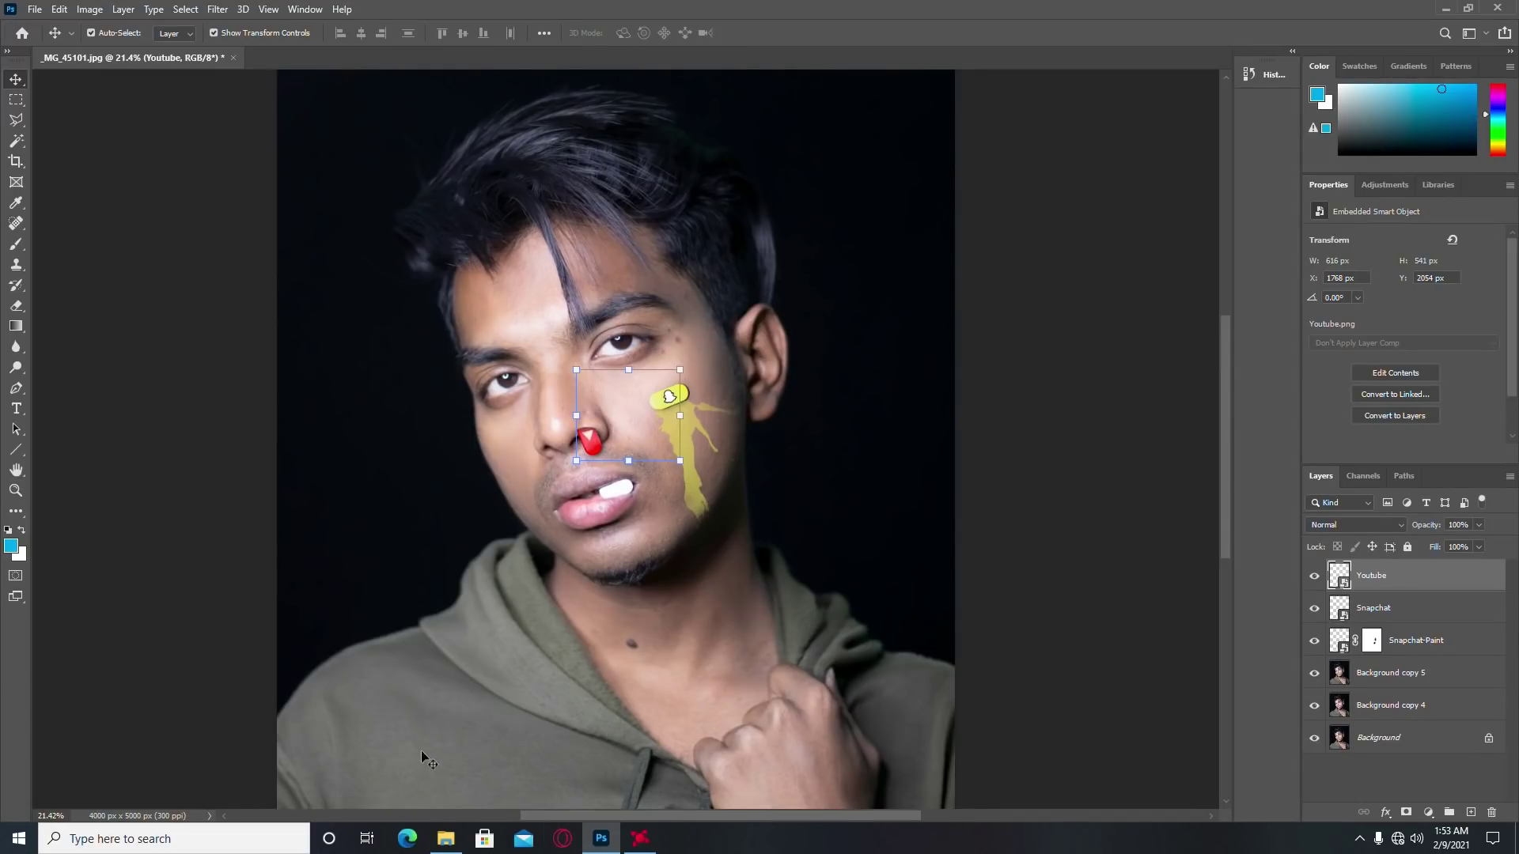
pyautogui.click(445, 838)
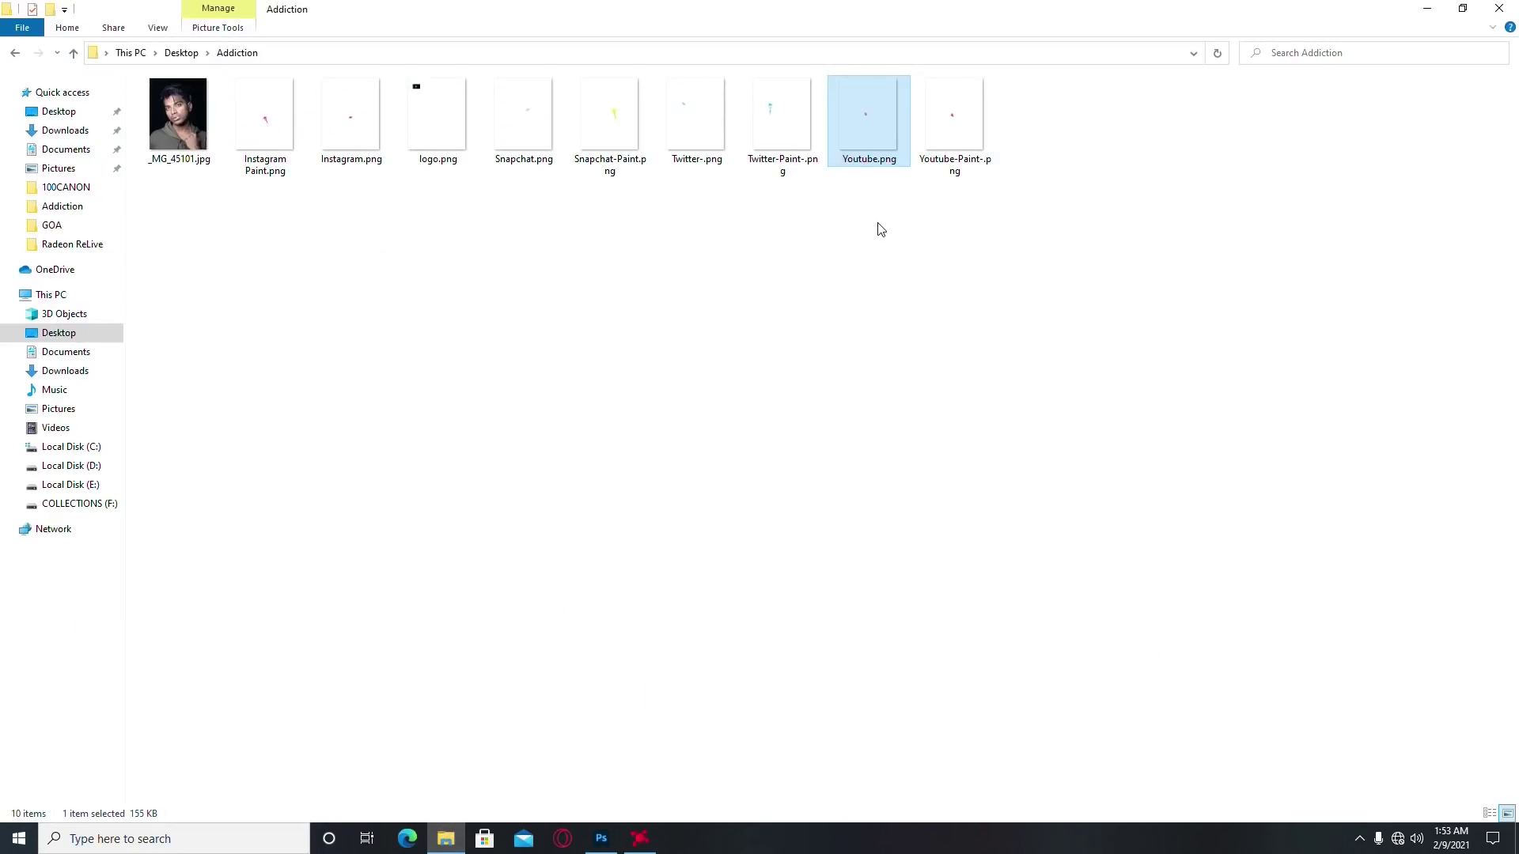
# Step: Place Youtube-Paint-.png and stack it below the Youtube logo layer
pyautogui.moveTo(953, 119); pyautogui.dragTo(670, 395)
pyautogui.press('Return')
pyautogui.scroll(2, 554, 422)
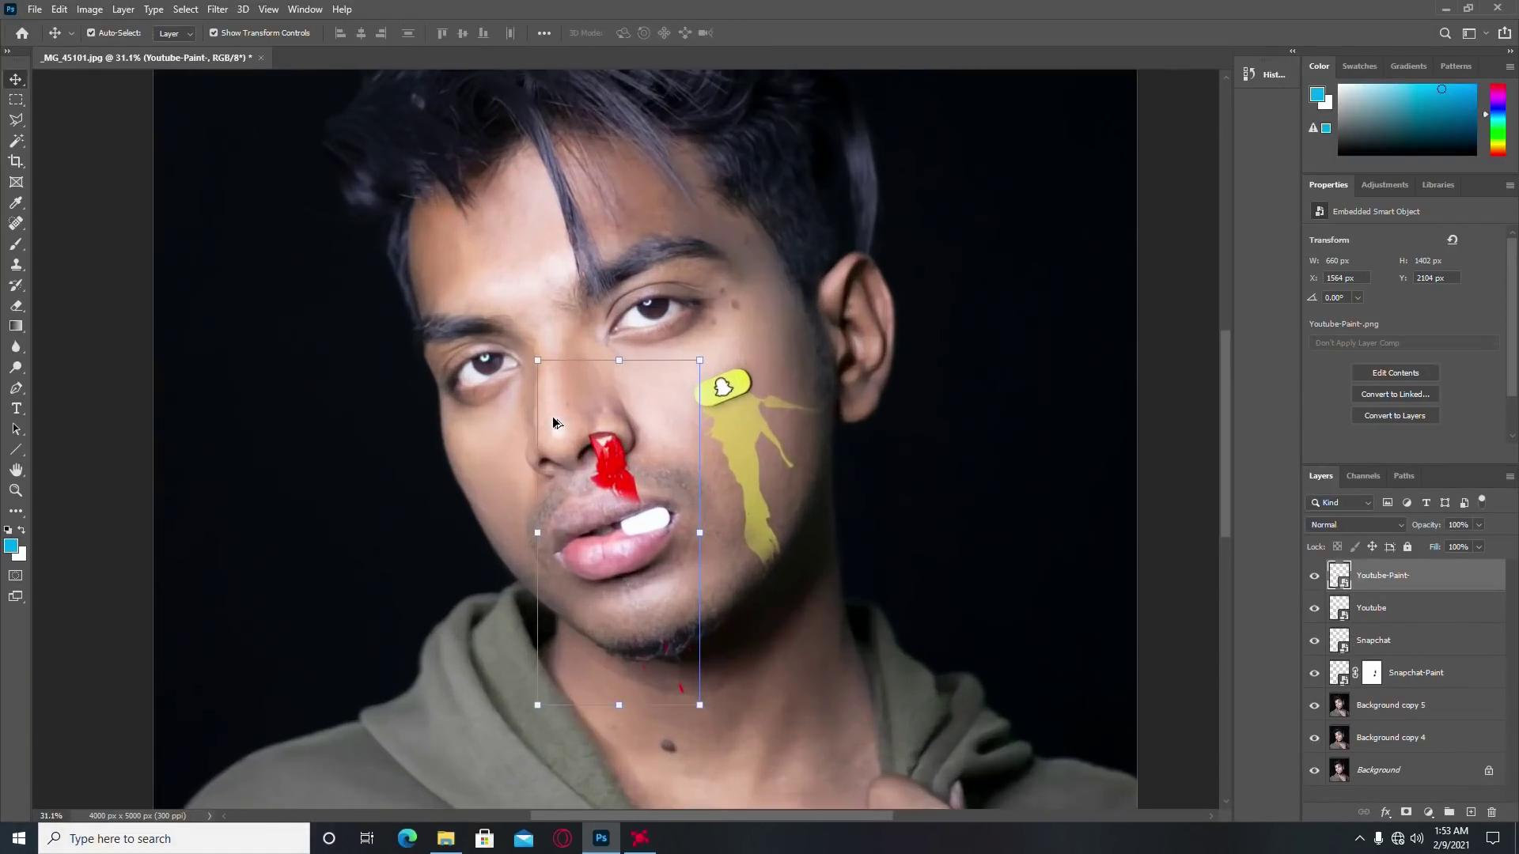
pyautogui.scroll(1, 552, 416)
pyautogui.moveTo(1385, 575); pyautogui.dragTo(1384, 625)
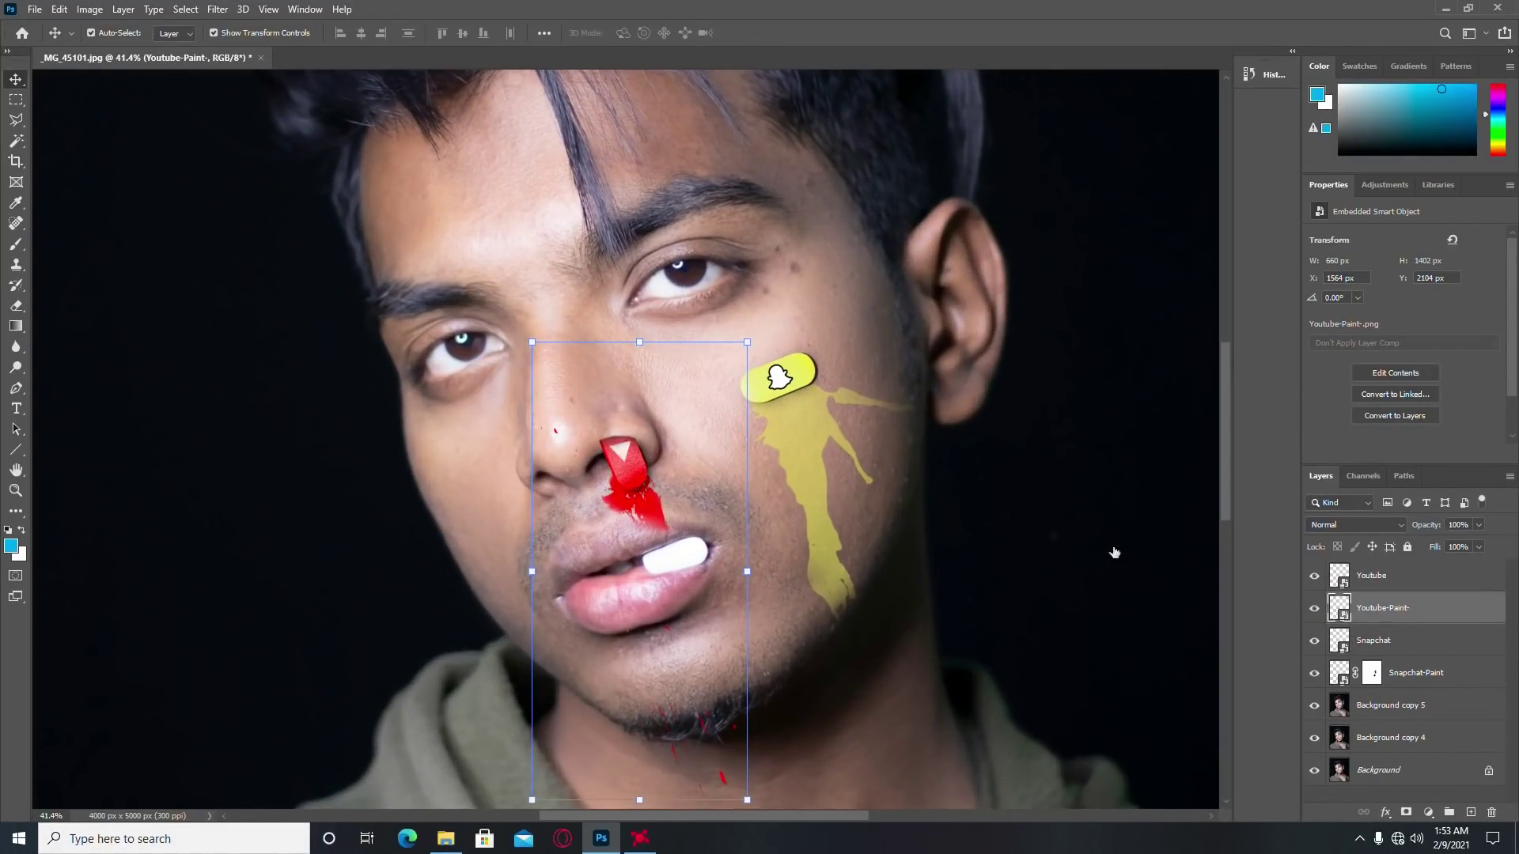
pyautogui.scroll(1, 661, 491)
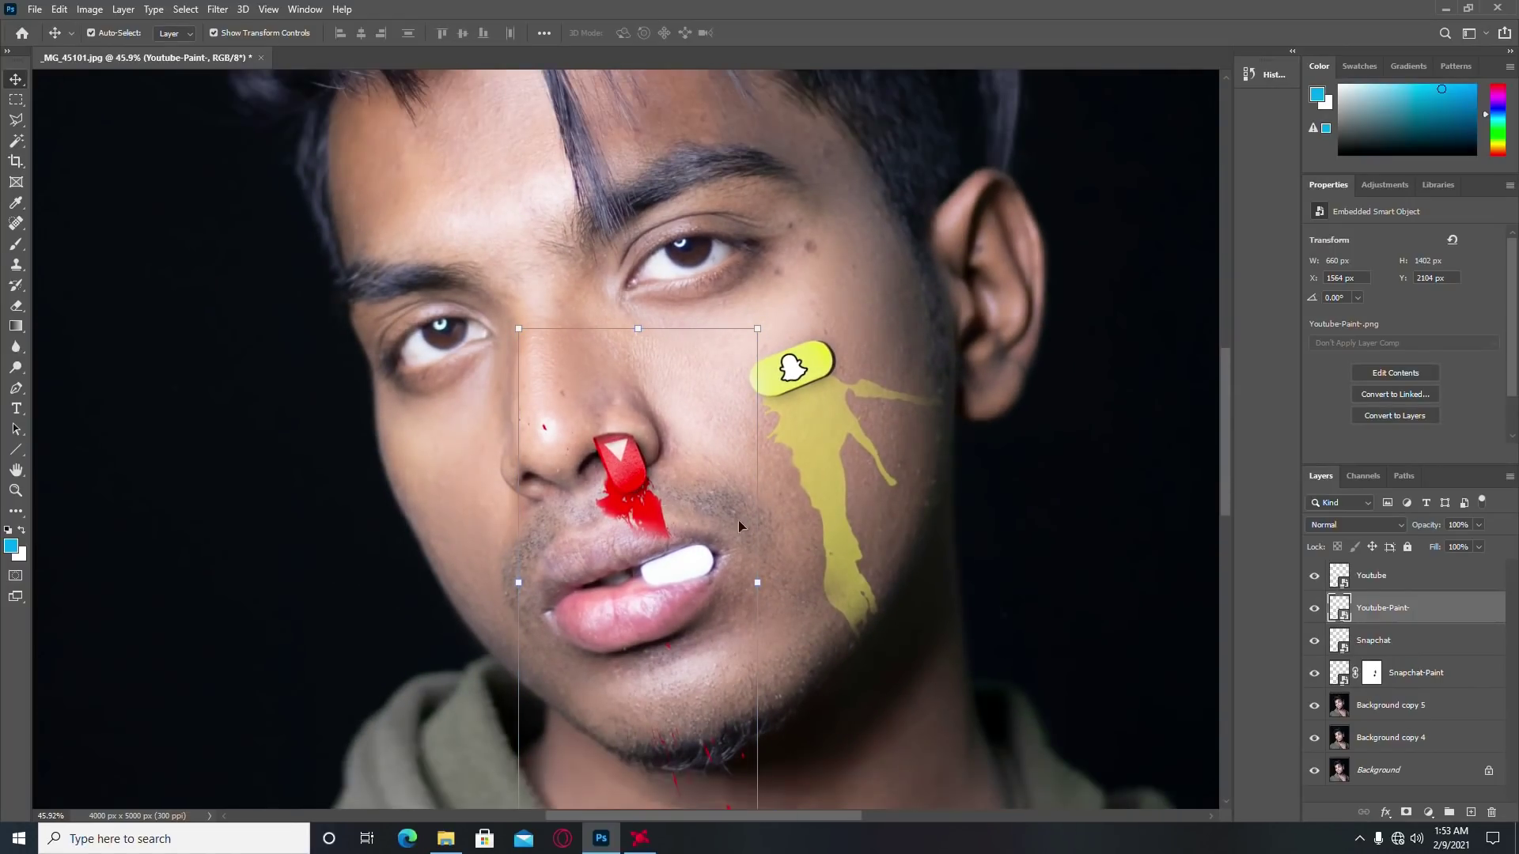
pyautogui.scroll(1, 653, 504)
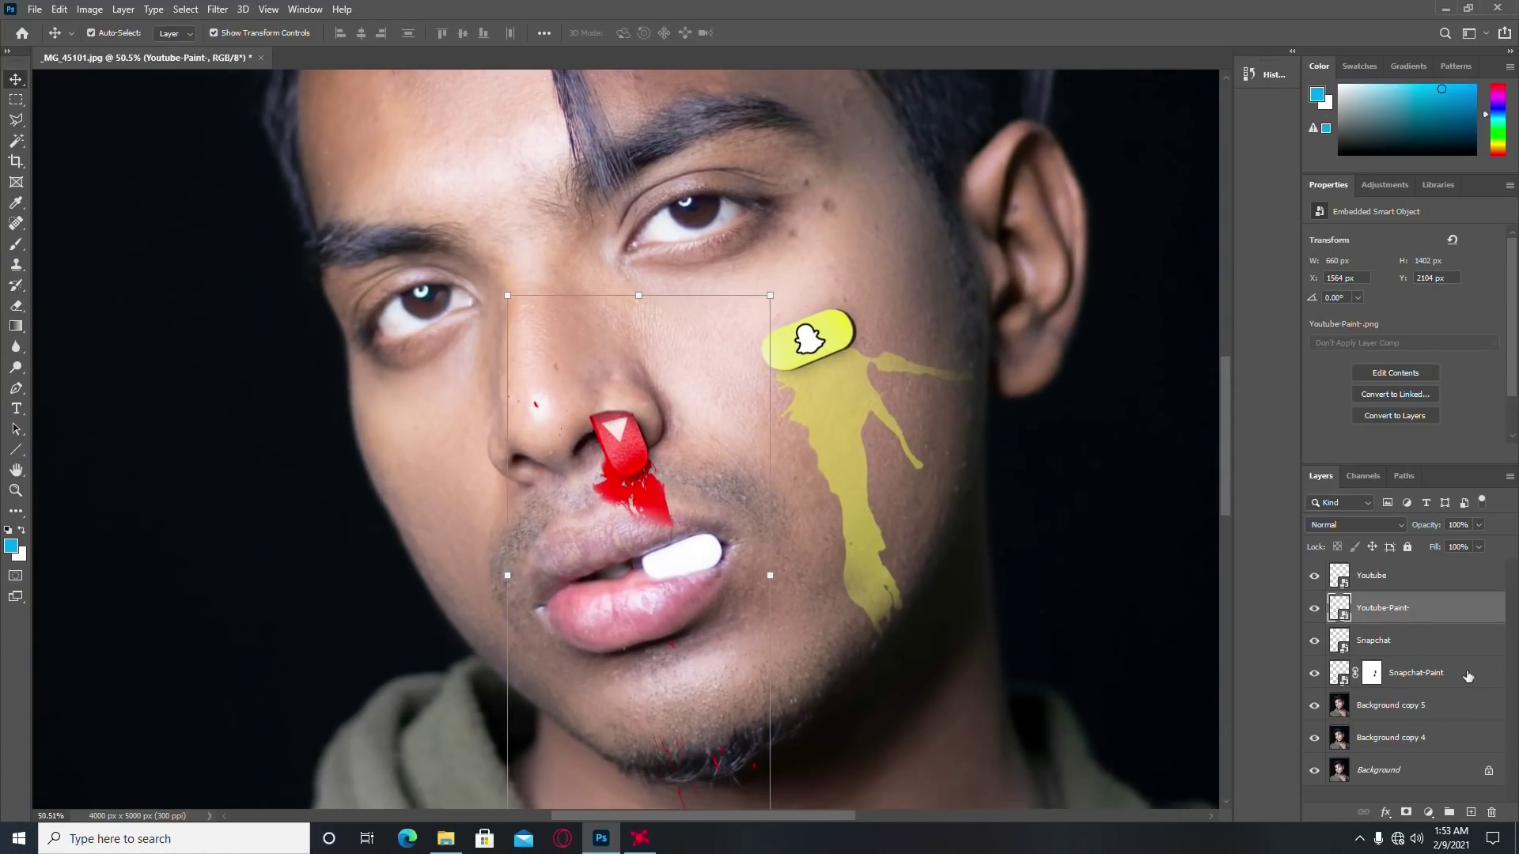
pyautogui.moveTo(1384, 607); pyautogui.dragTo(1345, 563)
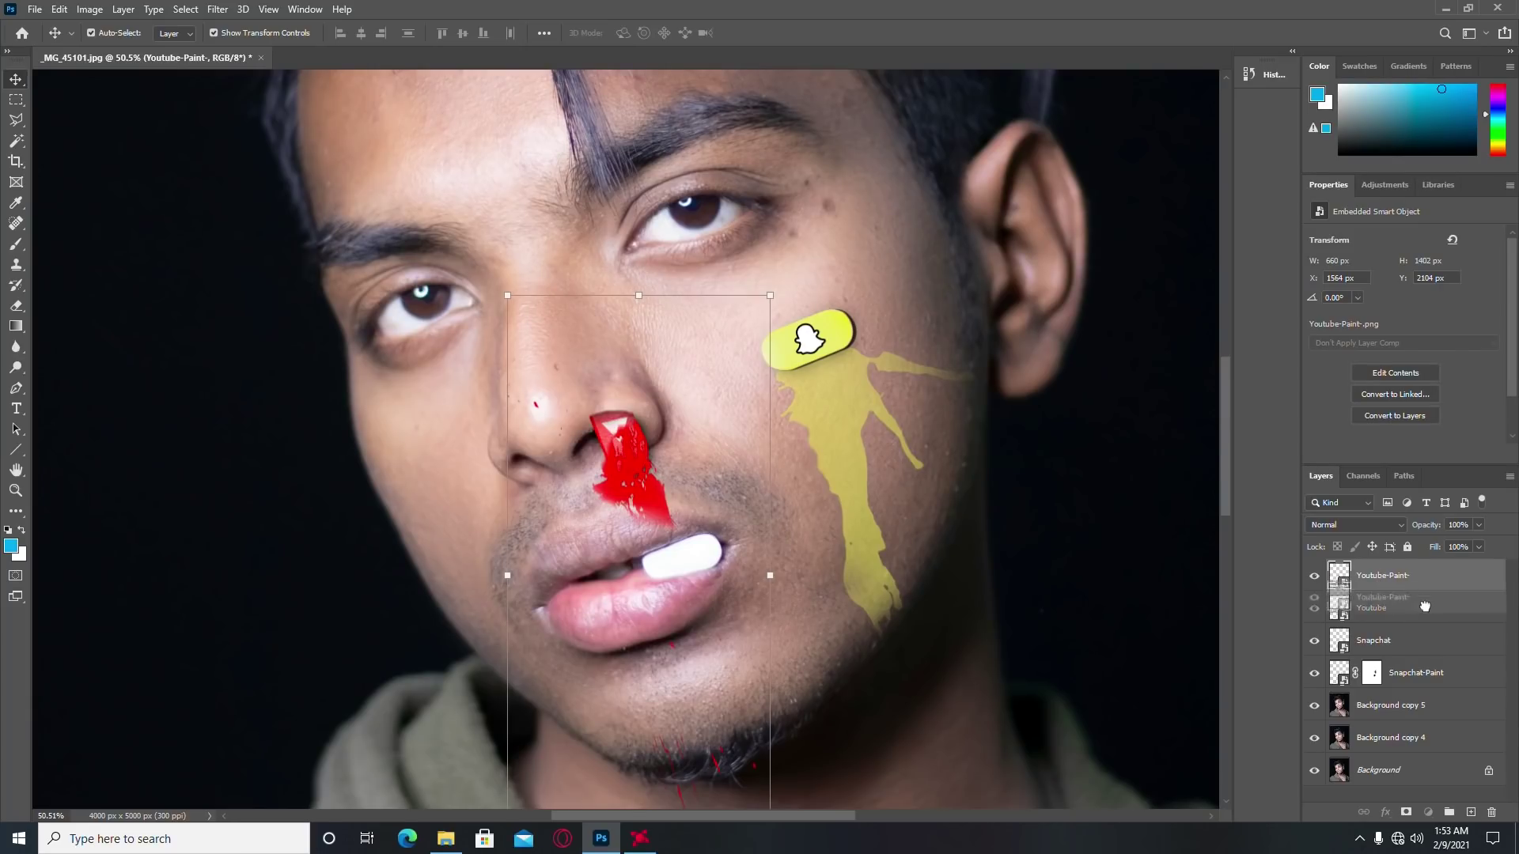
pyautogui.moveTo(1432, 584)
pyautogui.mouseDown()
pyautogui.moveTo(1415, 625)
pyautogui.moveTo(1406, 569)
pyautogui.moveTo(1416, 625)
pyautogui.mouseUp()
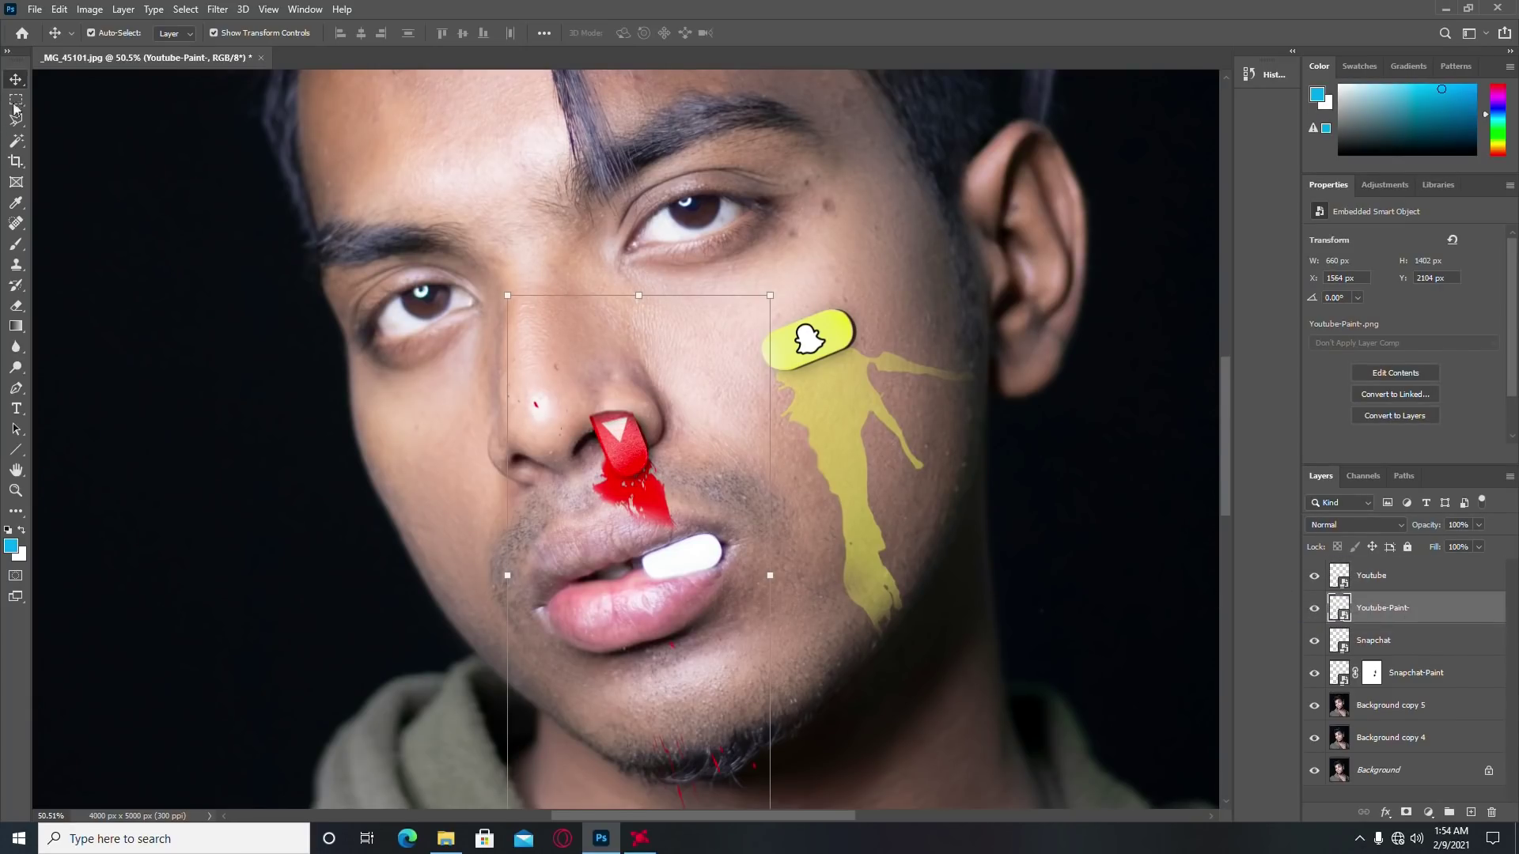
# Step: Reposition the YouTube pill on the nose and shift the red paint just under it
pyautogui.moveTo(629, 425)
pyautogui.mouseDown()
pyautogui.moveTo(476, 508)
pyautogui.moveTo(976, 458)
pyautogui.moveTo(704, 567)
pyautogui.moveTo(710, 530)
pyautogui.mouseUp()
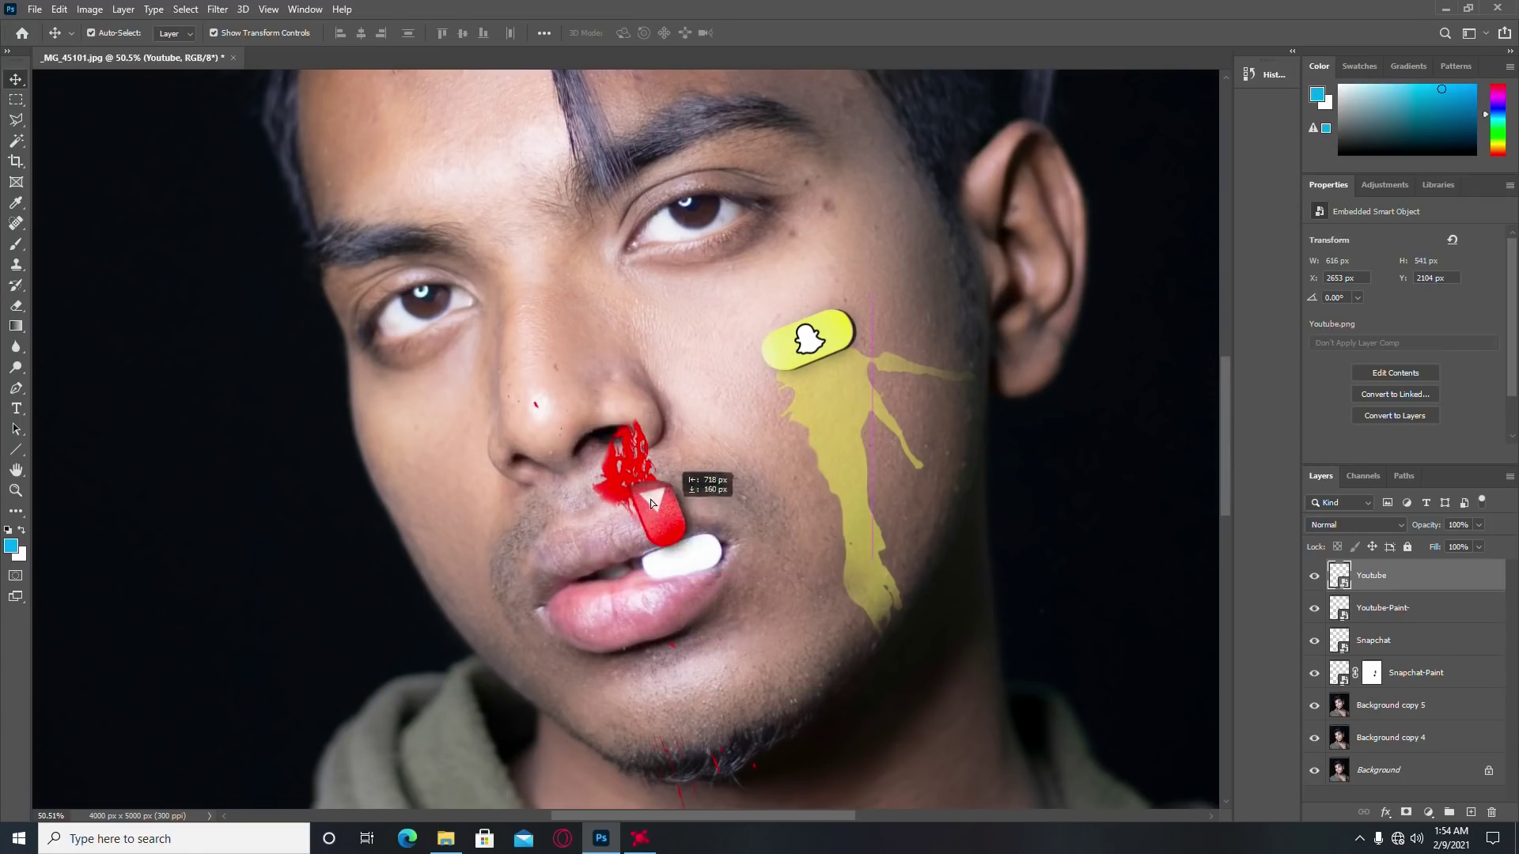
pyautogui.moveTo(710, 530); pyautogui.dragTo(640, 518)
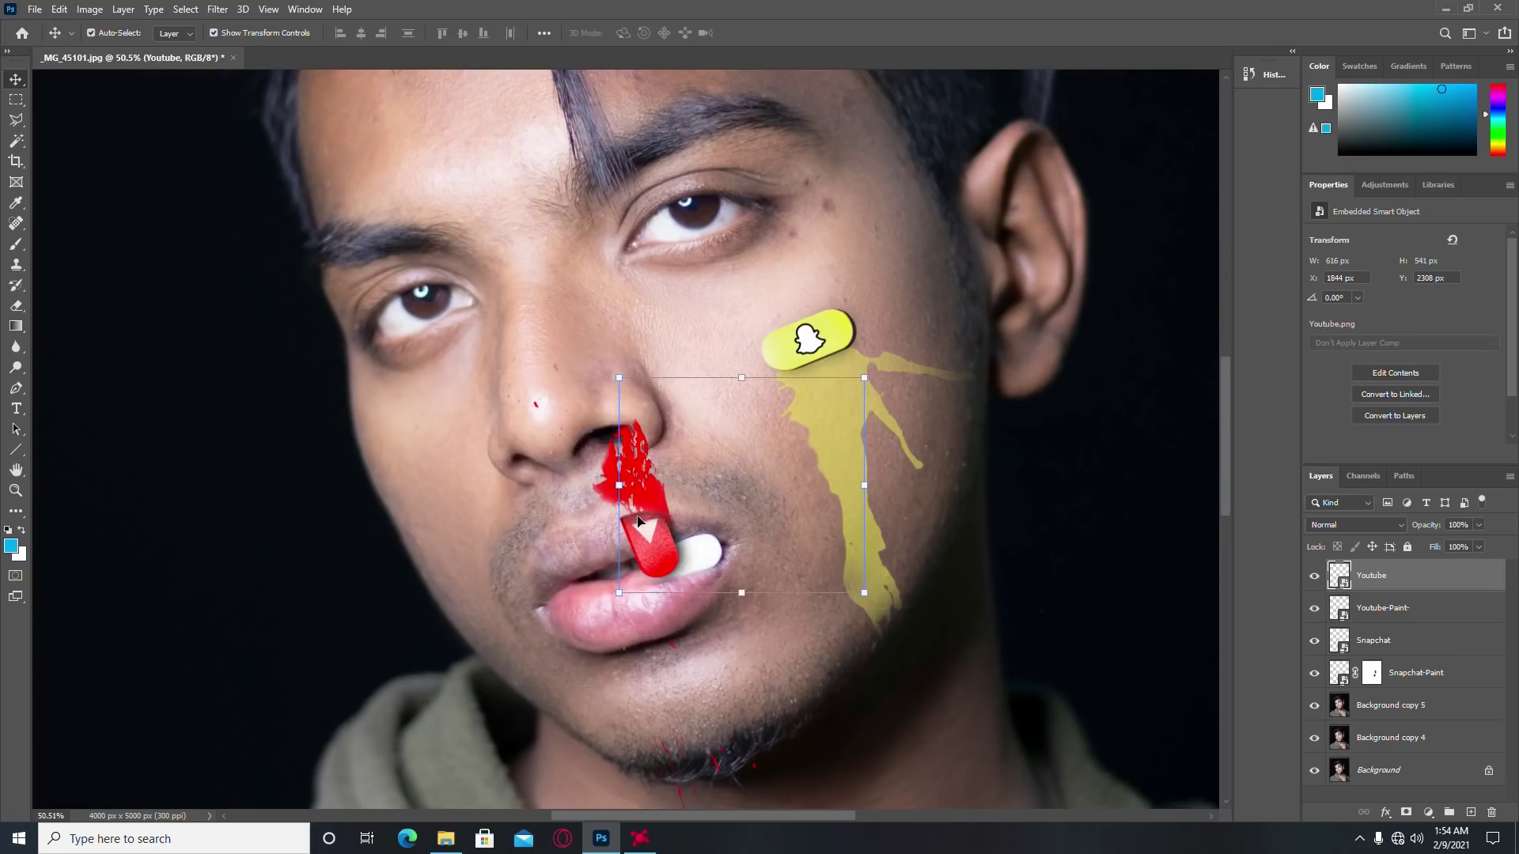
pyautogui.press('ctrl')
pyautogui.moveTo(642, 519); pyautogui.dragTo(546, 453)
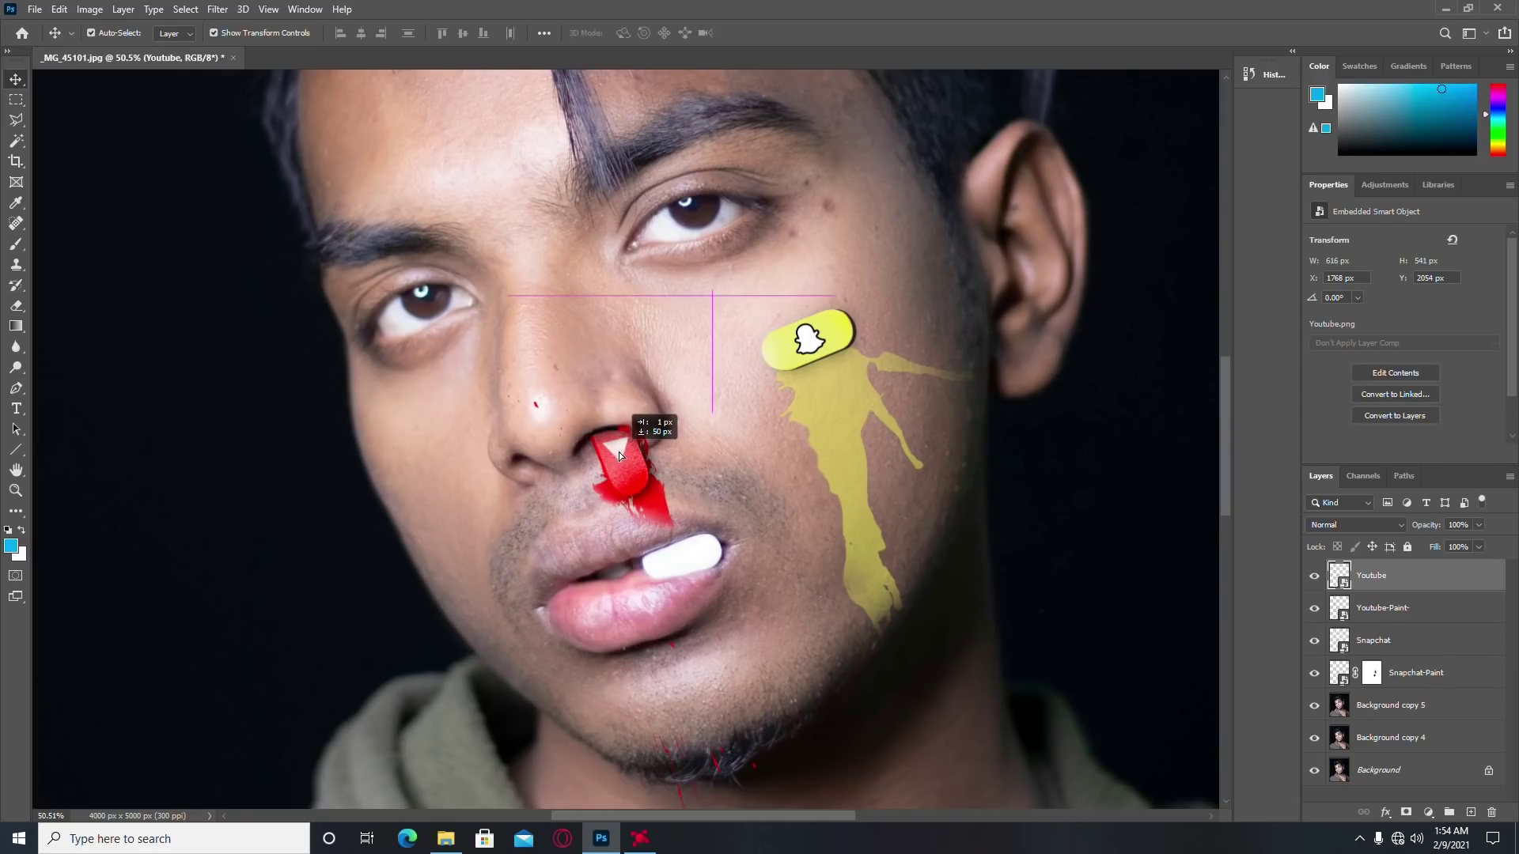
pyautogui.moveTo(628, 442); pyautogui.dragTo(618, 449)
pyautogui.scroll(5, 617, 449)
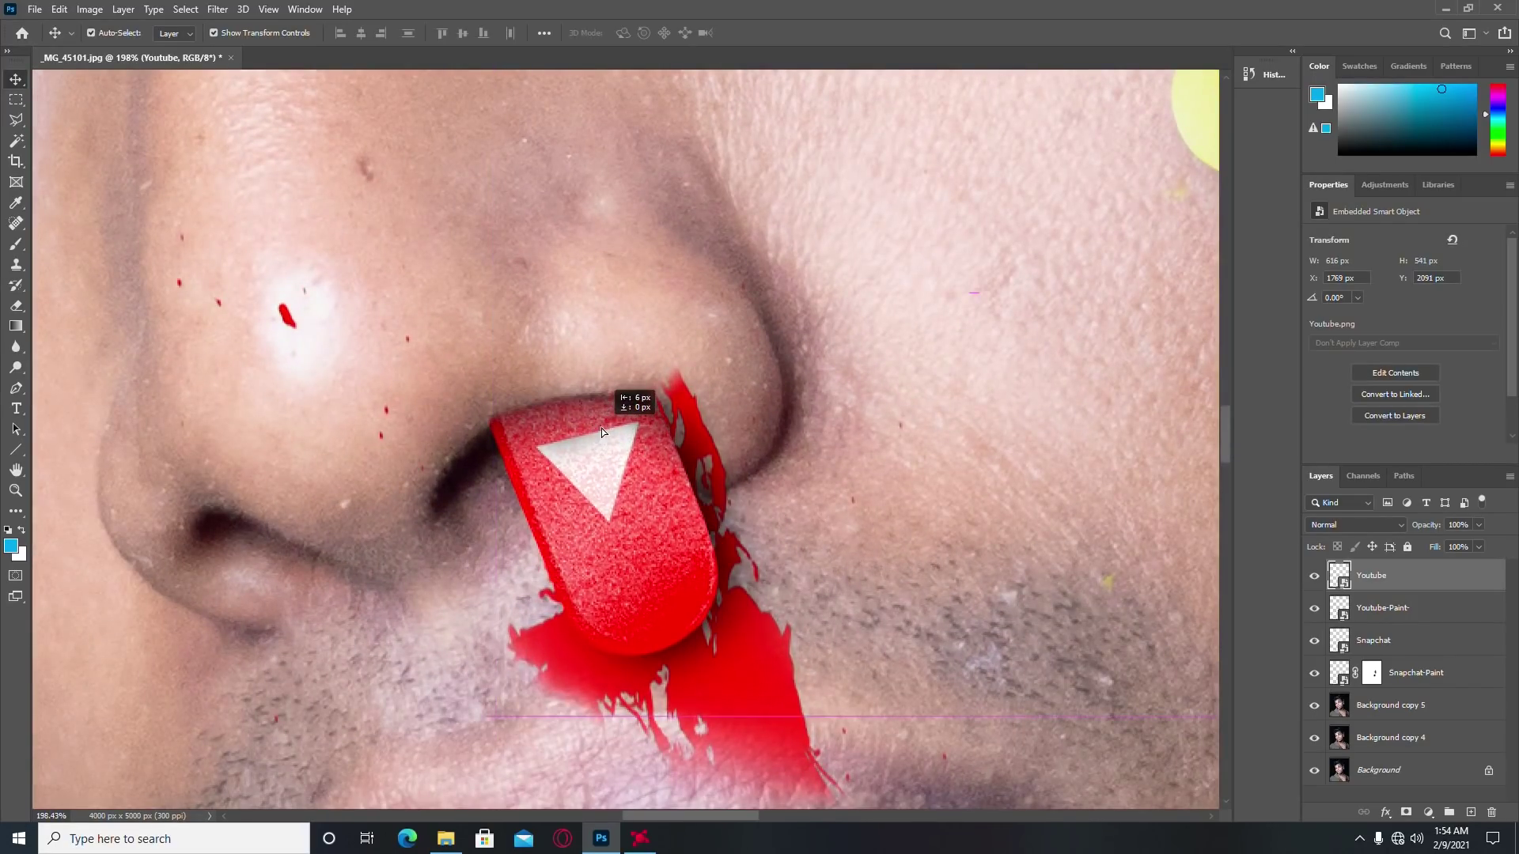
pyautogui.scroll(-3, 609, 425)
pyautogui.scroll(-3, 609, 426)
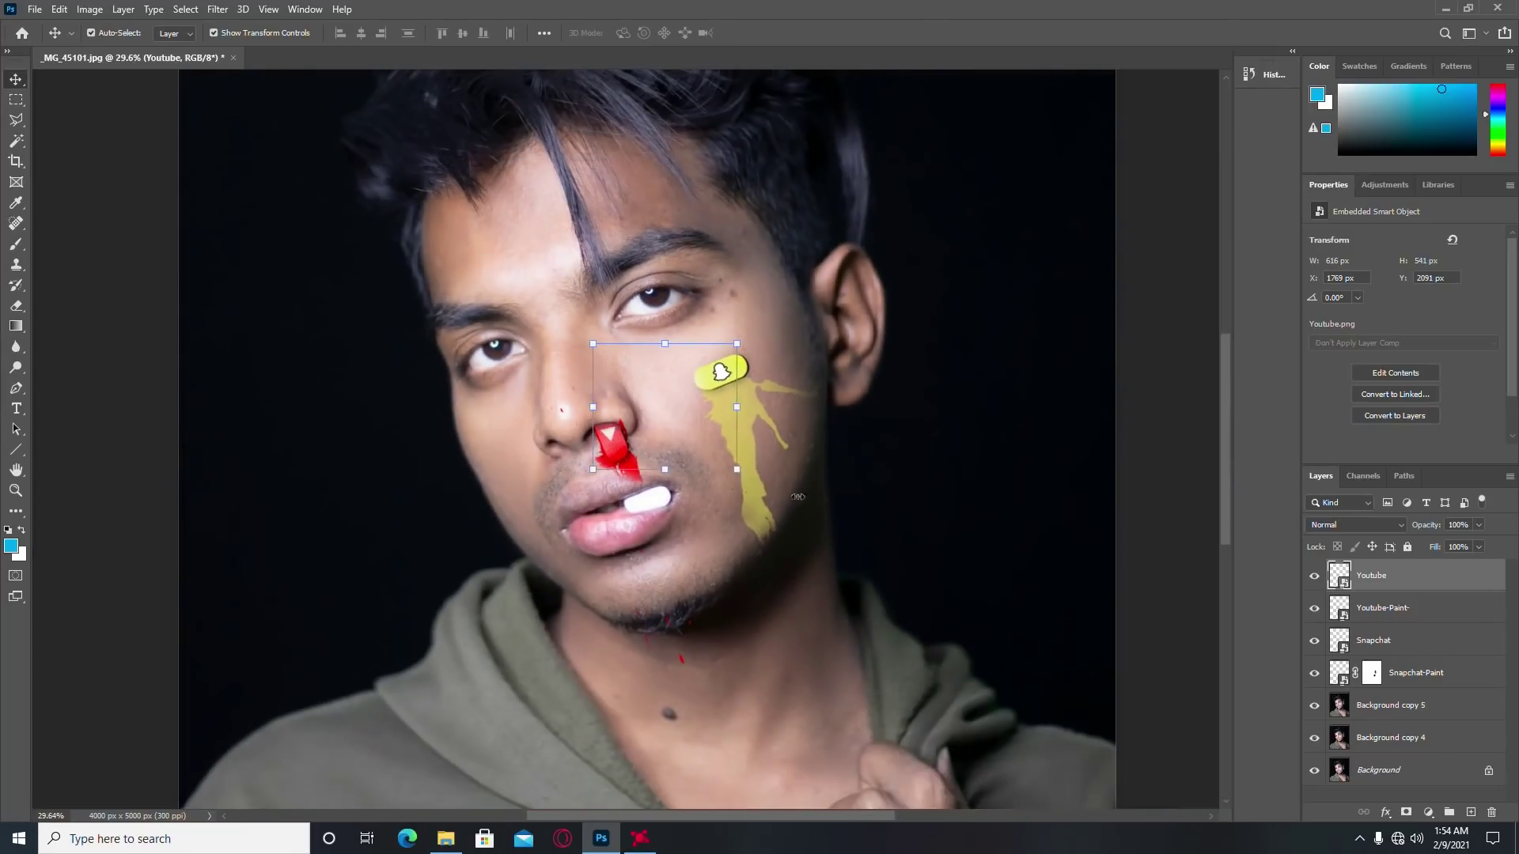
pyautogui.click(1441, 609)
pyautogui.scroll(3, 621, 463)
pyautogui.scroll(2, 621, 463)
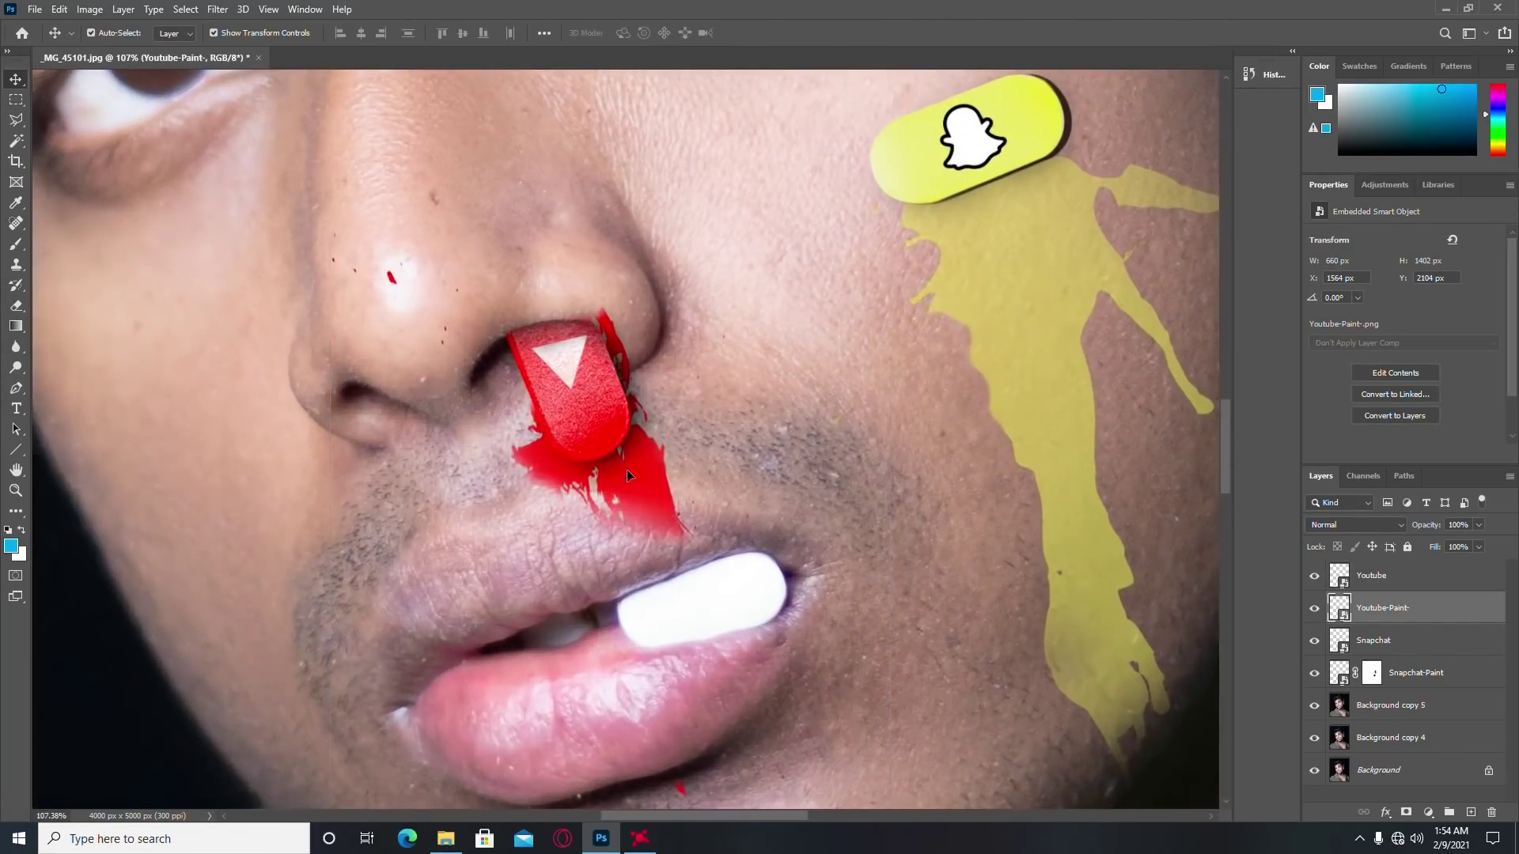
pyautogui.moveTo(626, 468); pyautogui.dragTo(619, 491)
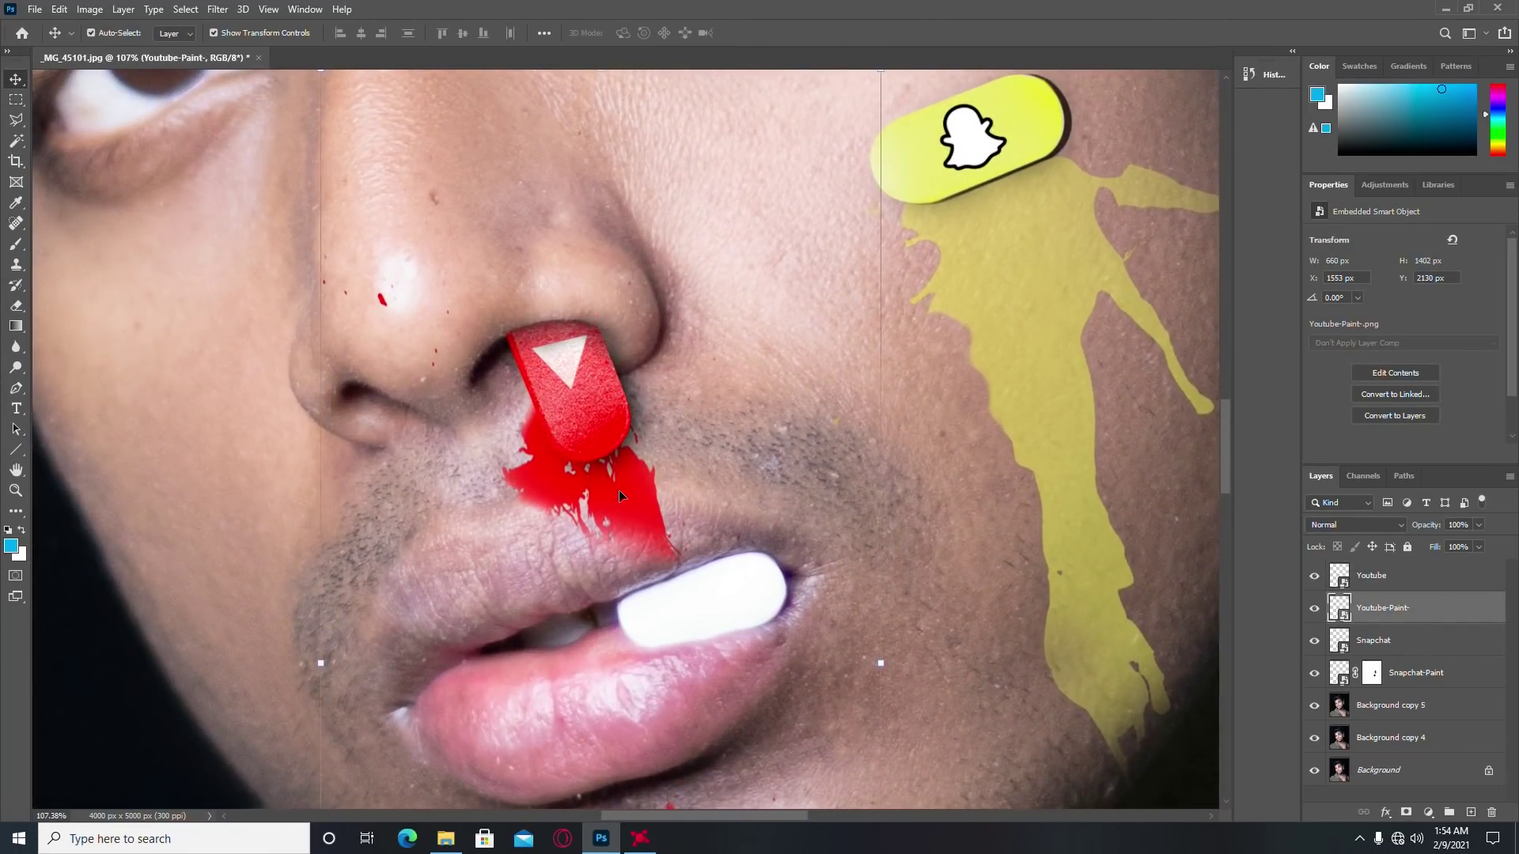
pyautogui.click(16, 305)
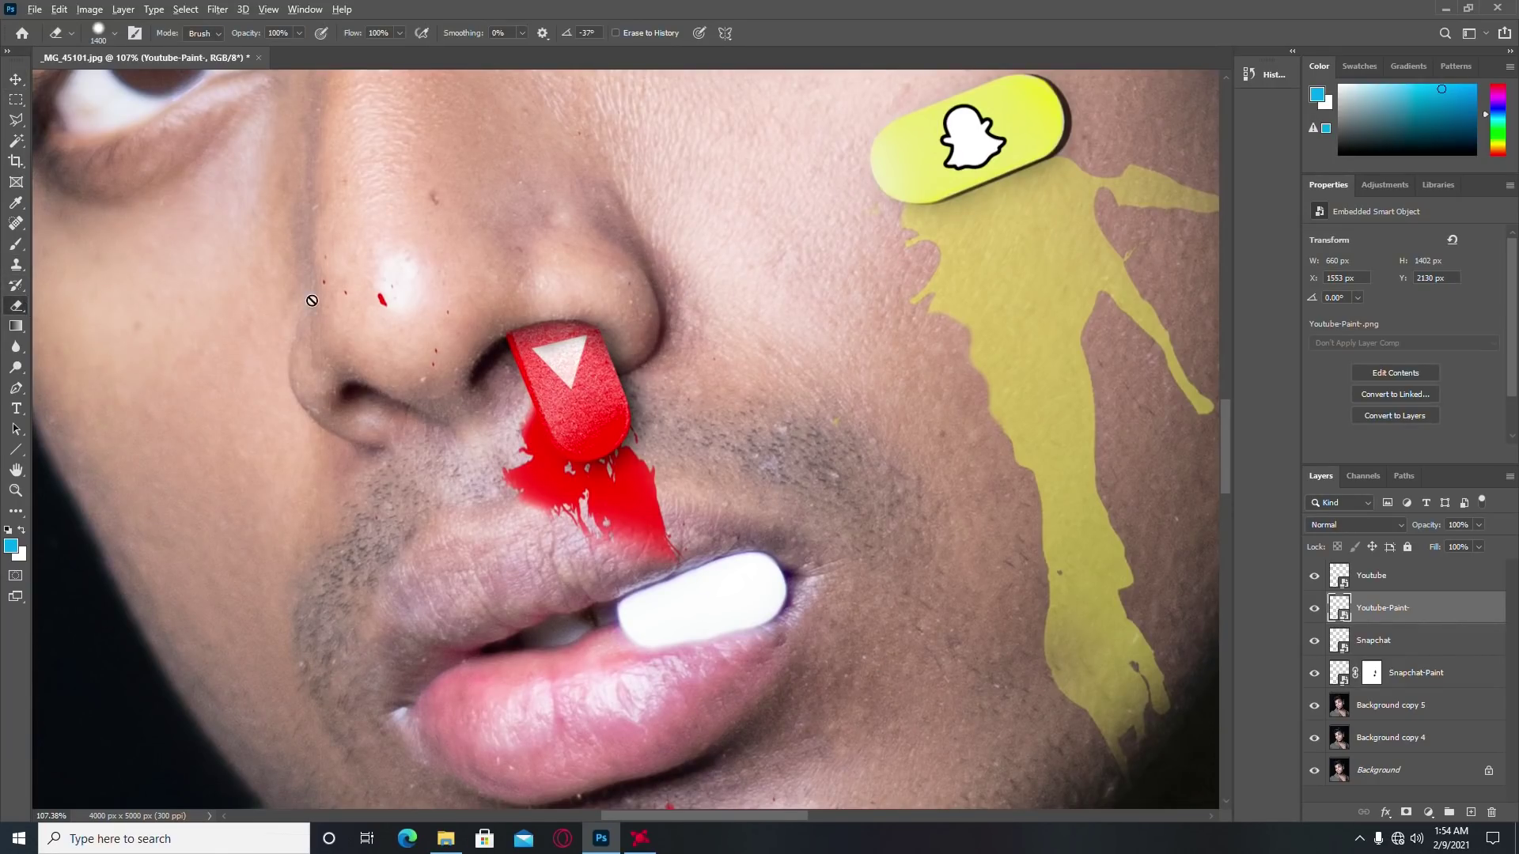
# Step: Rasterize the red paint layer and erase parts of it with a small eraser
pyautogui.scroll(-2, 311, 298)
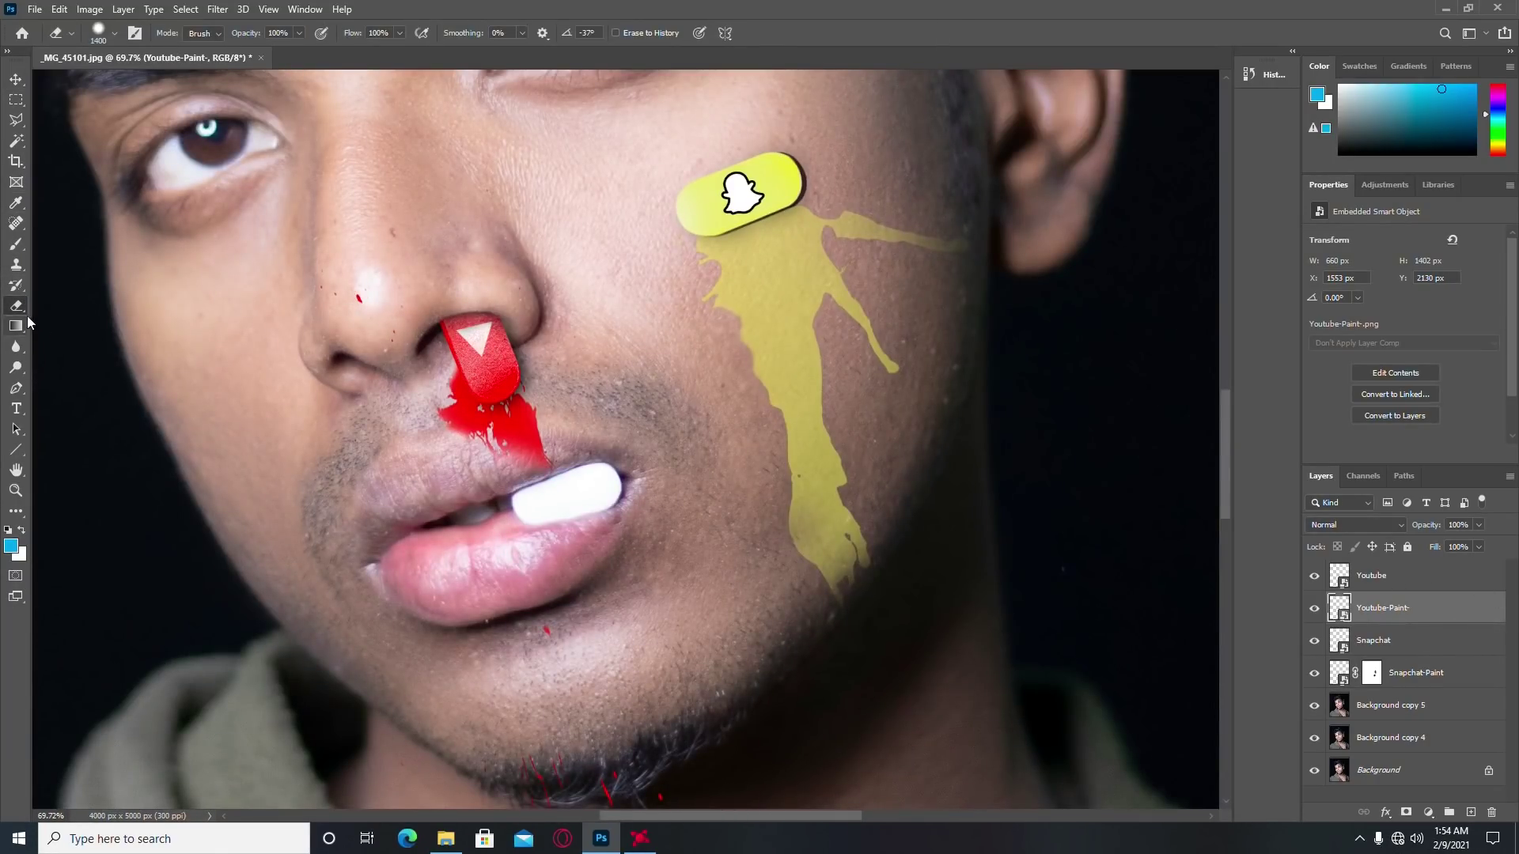
pyautogui.click(689, 329)
pyautogui.press('Return')
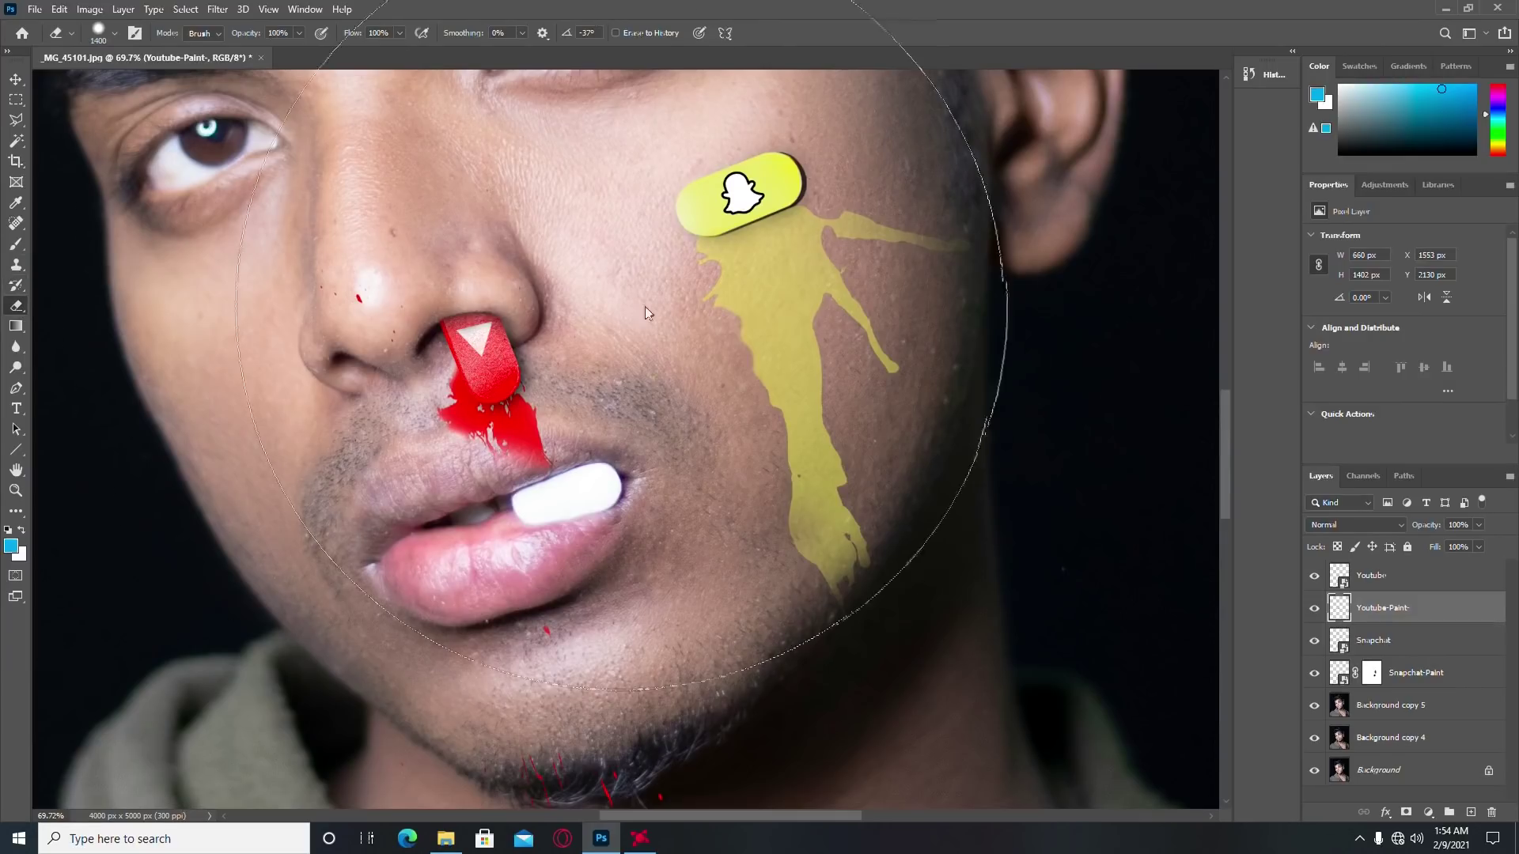
pyautogui.rightClick(678, 307)
pyautogui.click(783, 342)
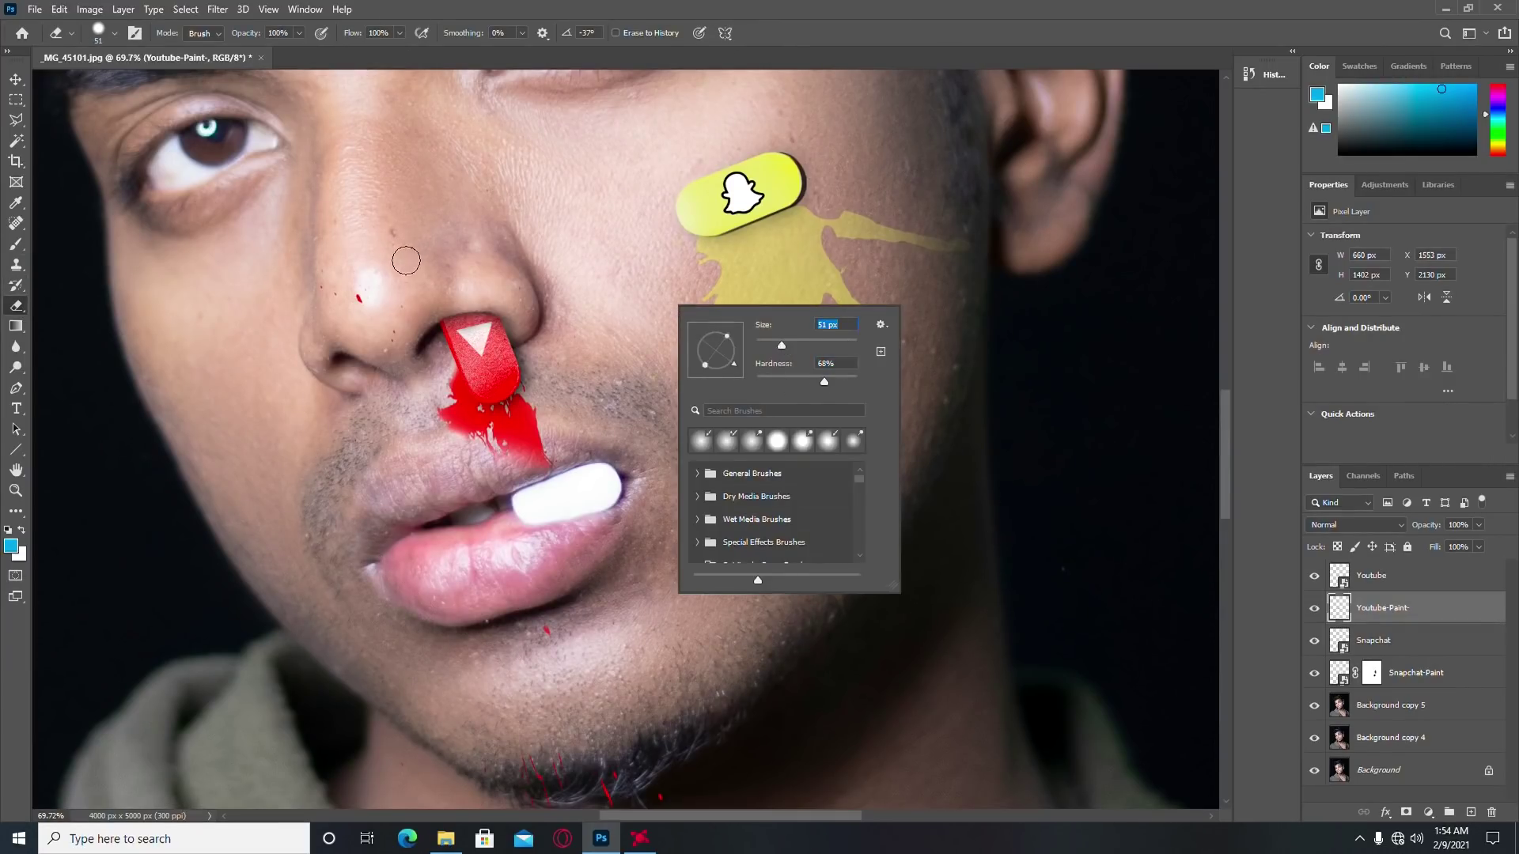
pyautogui.click(374, 269)
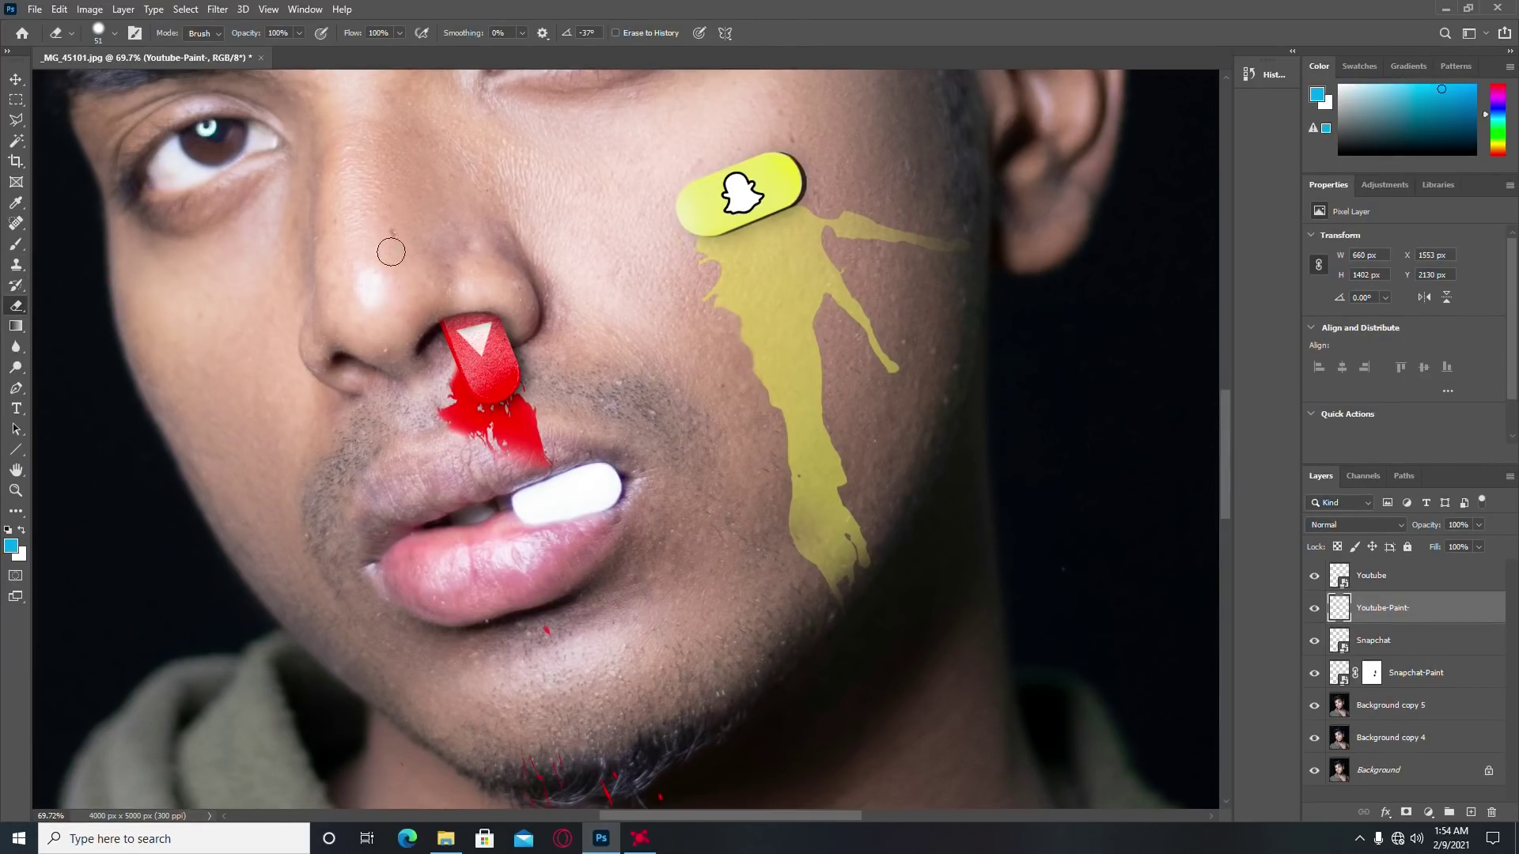
pyautogui.keyDown('alt'); pyautogui.scroll(-5, 491, 230); pyautogui.keyUp('alt')
pyautogui.scroll(3, 540, 217)
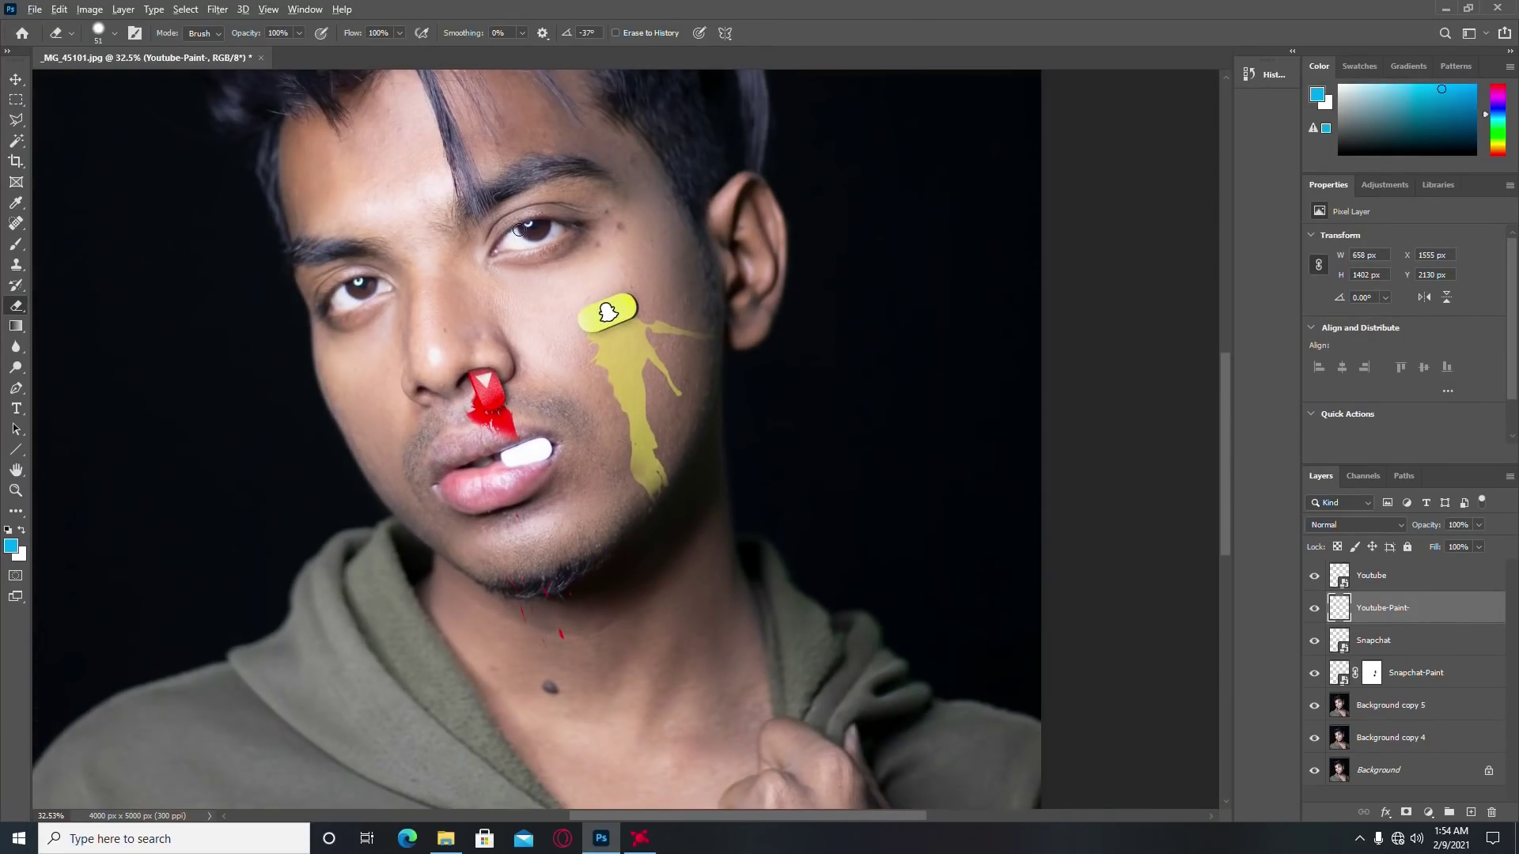
pyautogui.keyDown('alt'); pyautogui.scroll(2, 506, 338); pyautogui.keyUp('alt')
pyautogui.rightClick(783, 324)
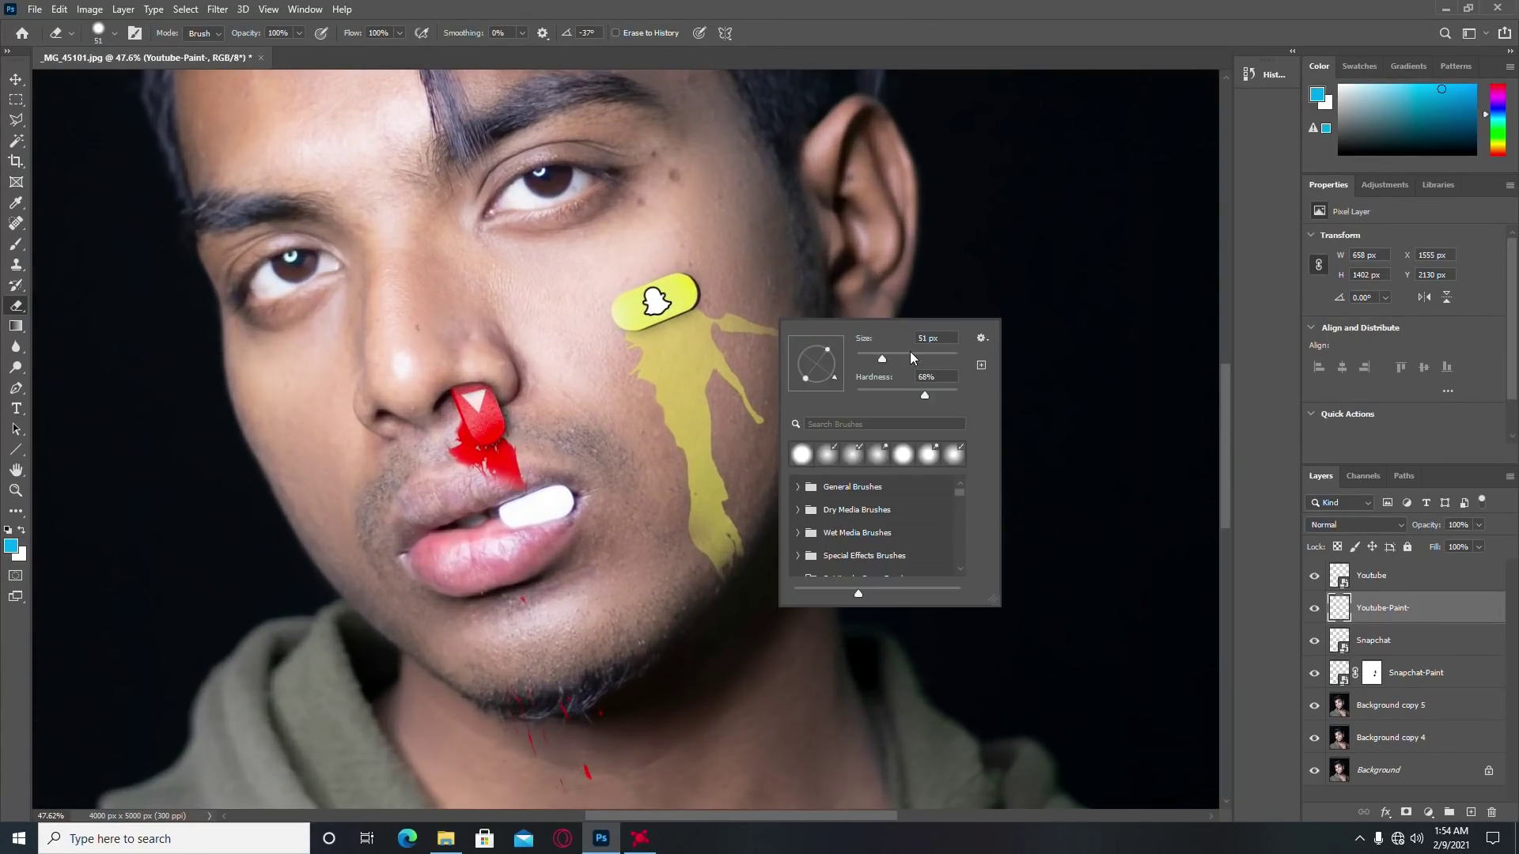
pyautogui.click(1284, 552)
# Step: Rasterize the YouTube logo, erase stray pixels around it, and make the red paint semi-transparent
pyautogui.click(1376, 575)
pyautogui.click(572, 287)
pyautogui.click(731, 321)
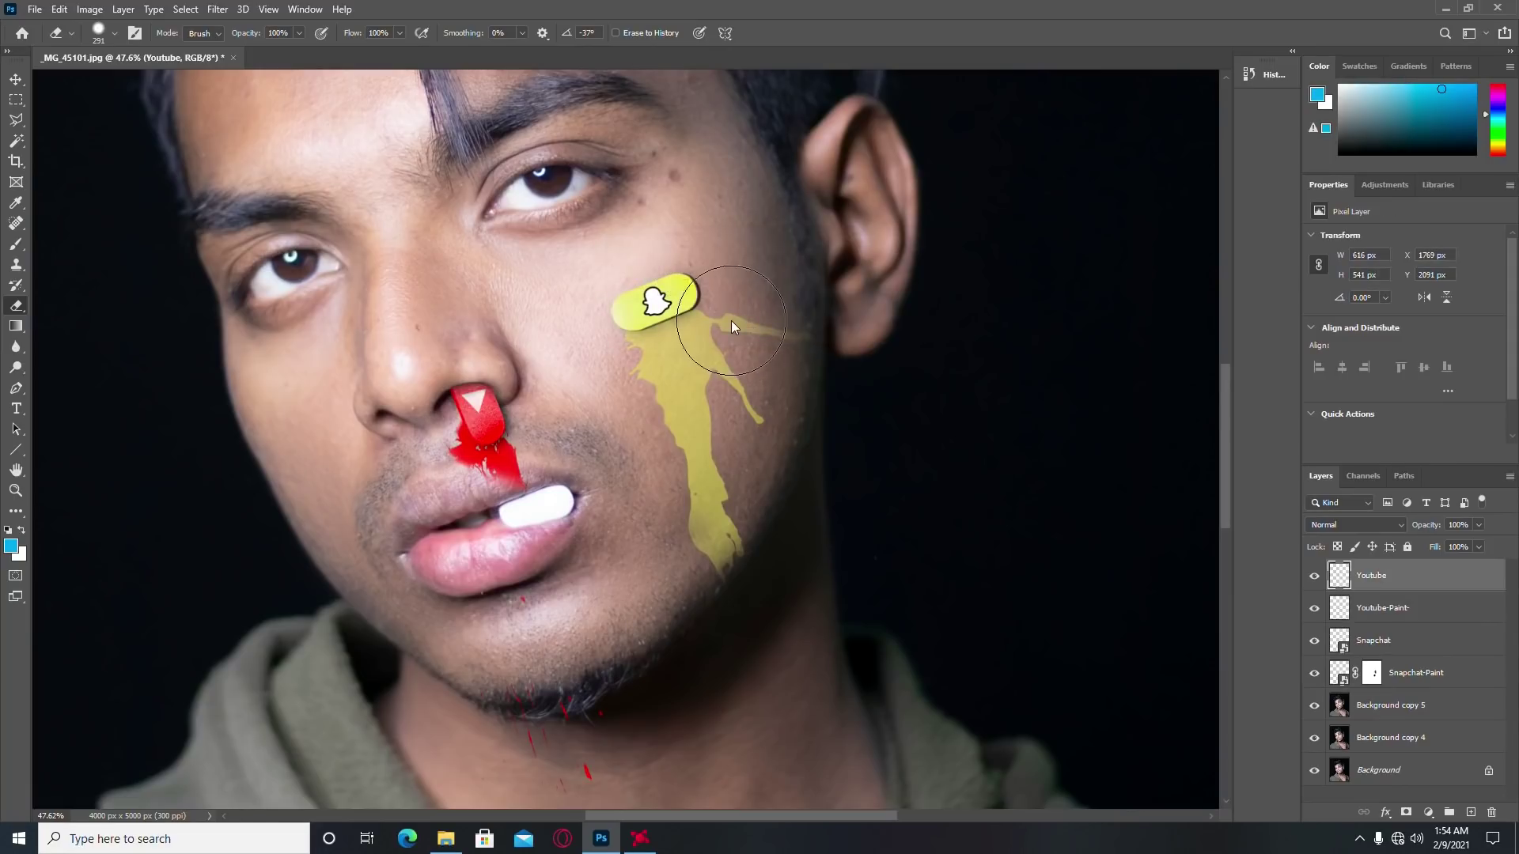
pyautogui.moveTo(730, 321); pyautogui.dragTo(487, 169)
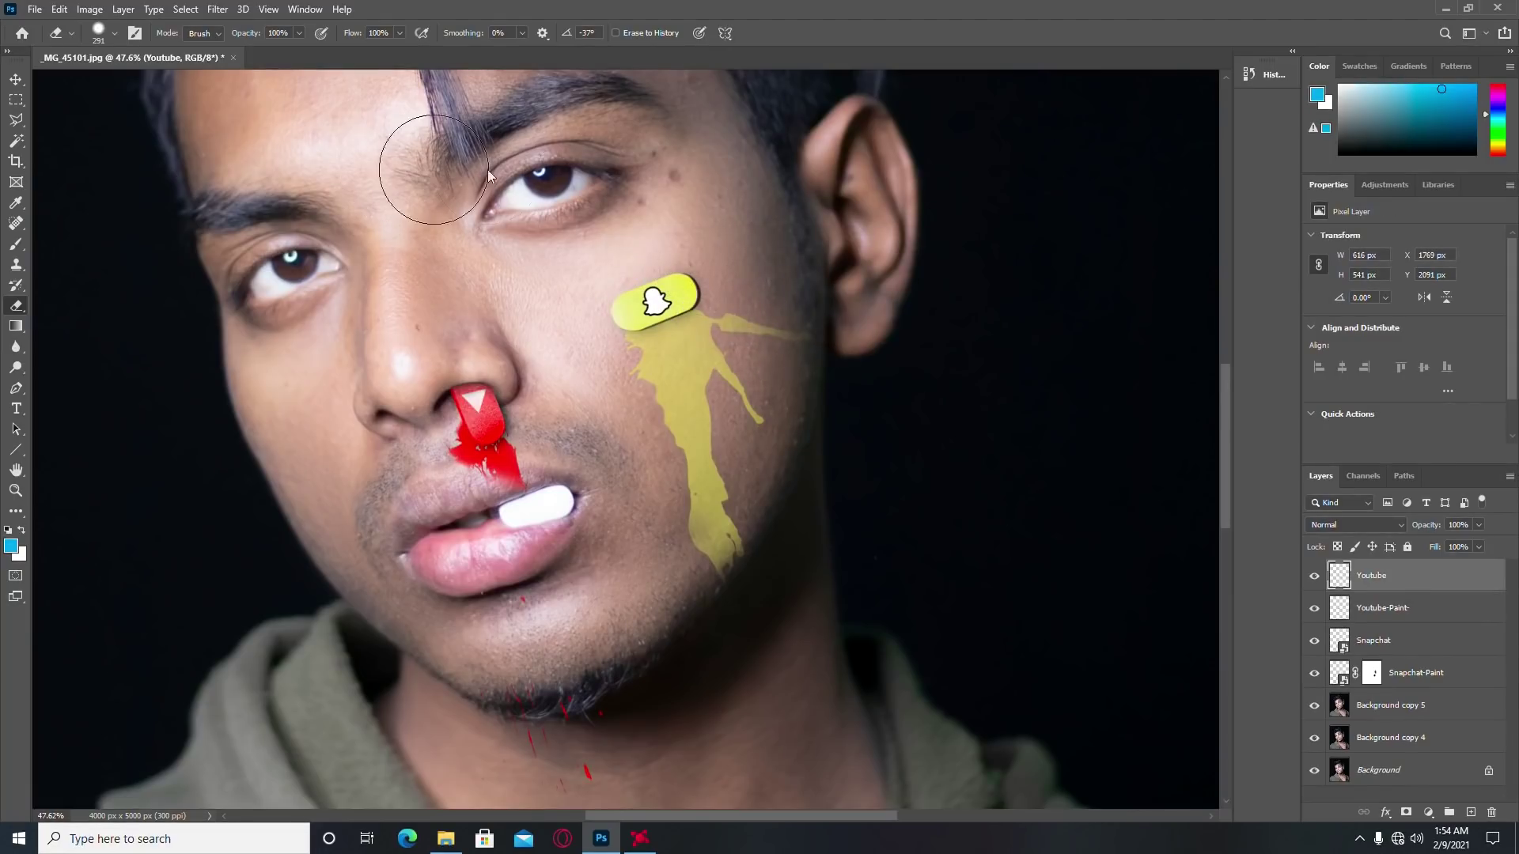
pyautogui.click(1313, 575)
pyautogui.click(1339, 606)
pyautogui.click(1314, 576)
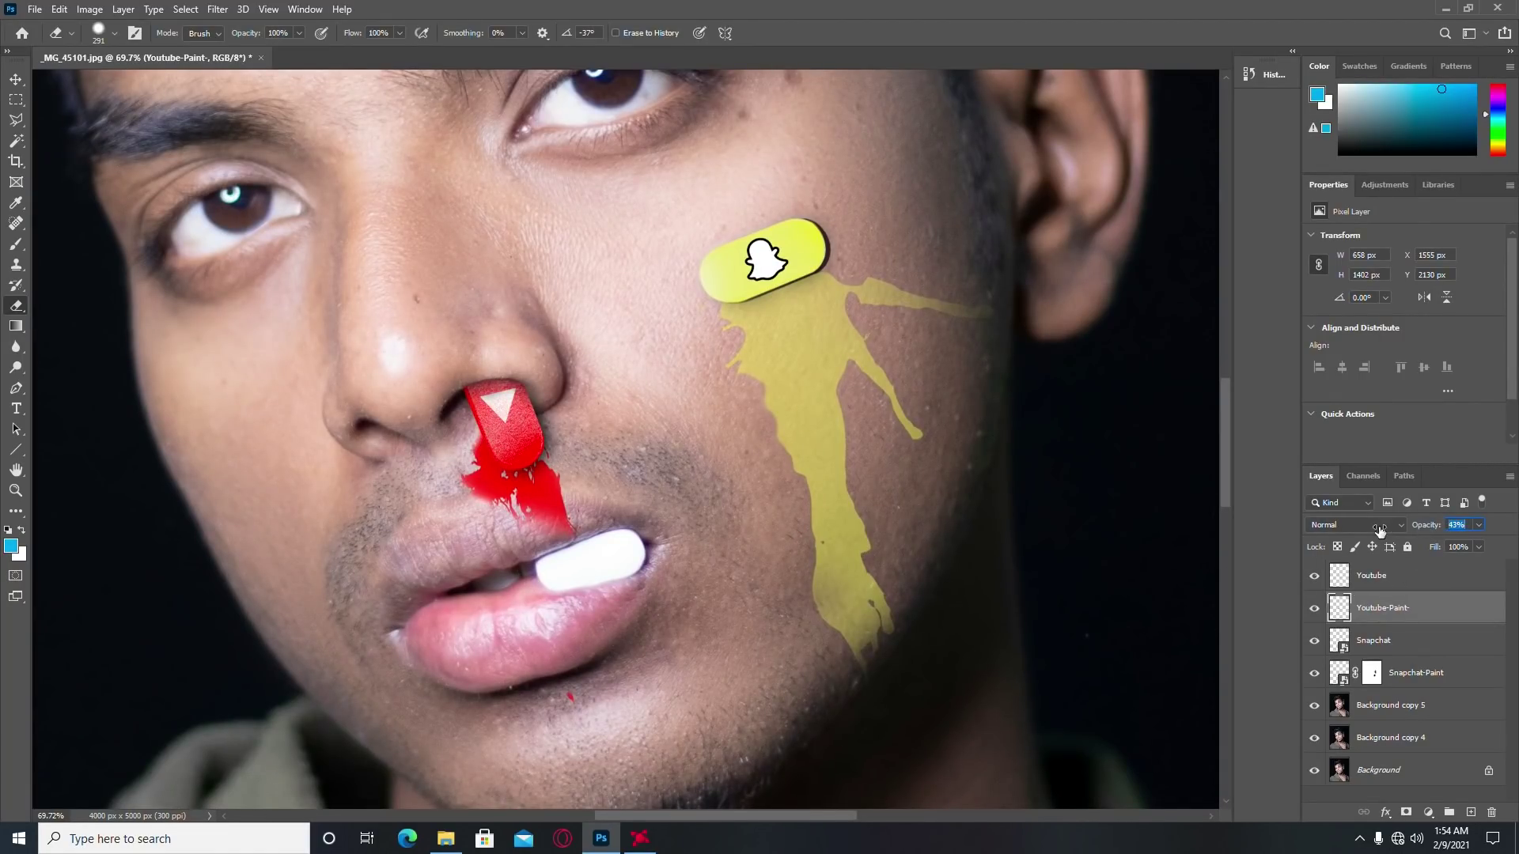
pyautogui.press('Return')
# Step: Free-transform the red paint to shift it slightly right under the pill
pyautogui.scroll(-5, 780, 535)
pyautogui.scroll(-3, 768, 530)
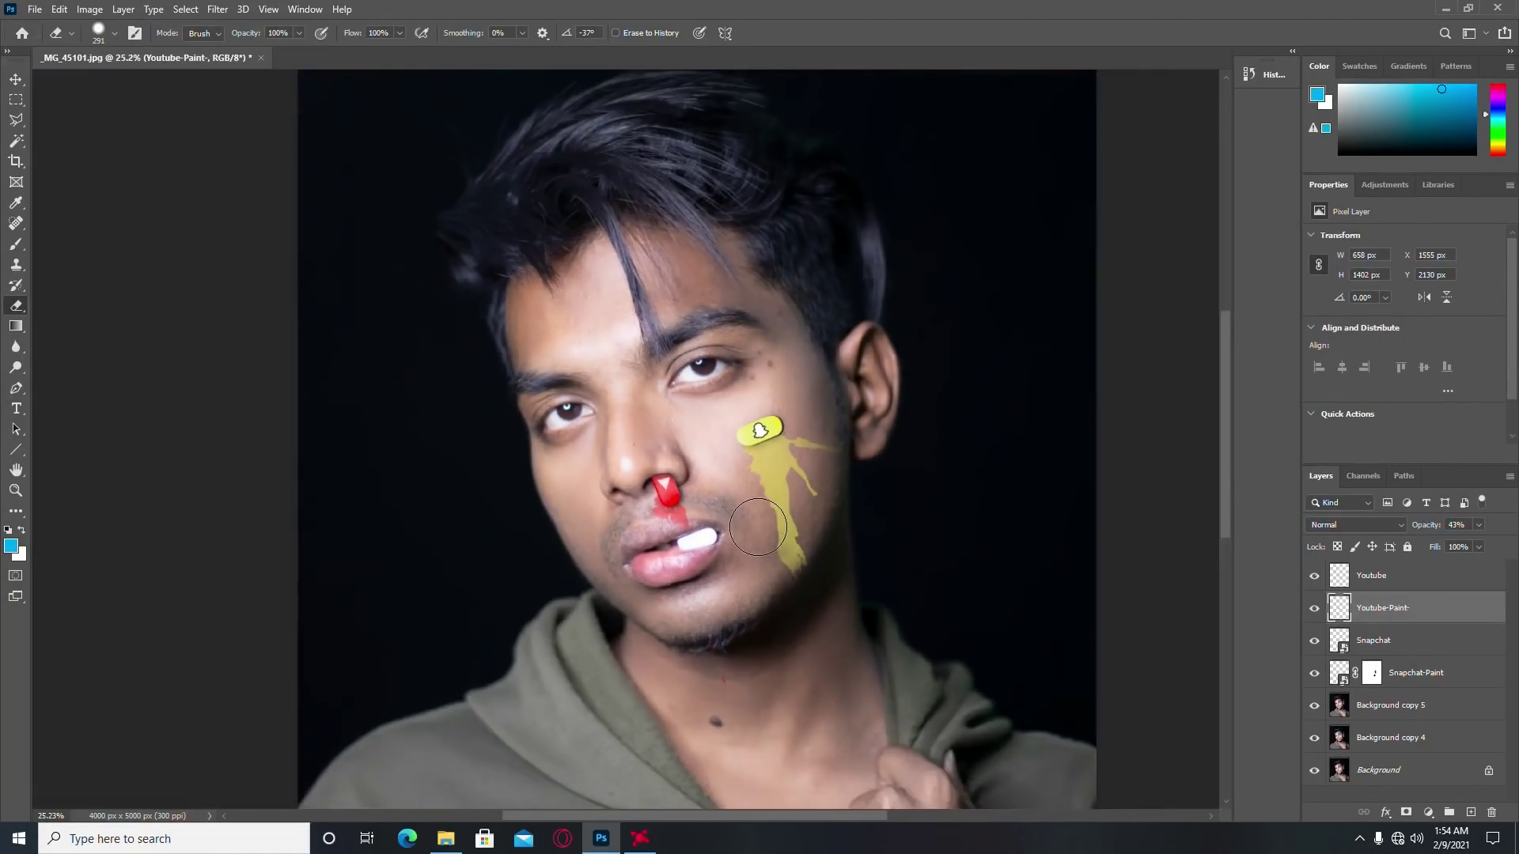
pyautogui.scroll(-2, 758, 528)
pyautogui.scroll(2, 609, 441)
pyautogui.scroll(3, 632, 459)
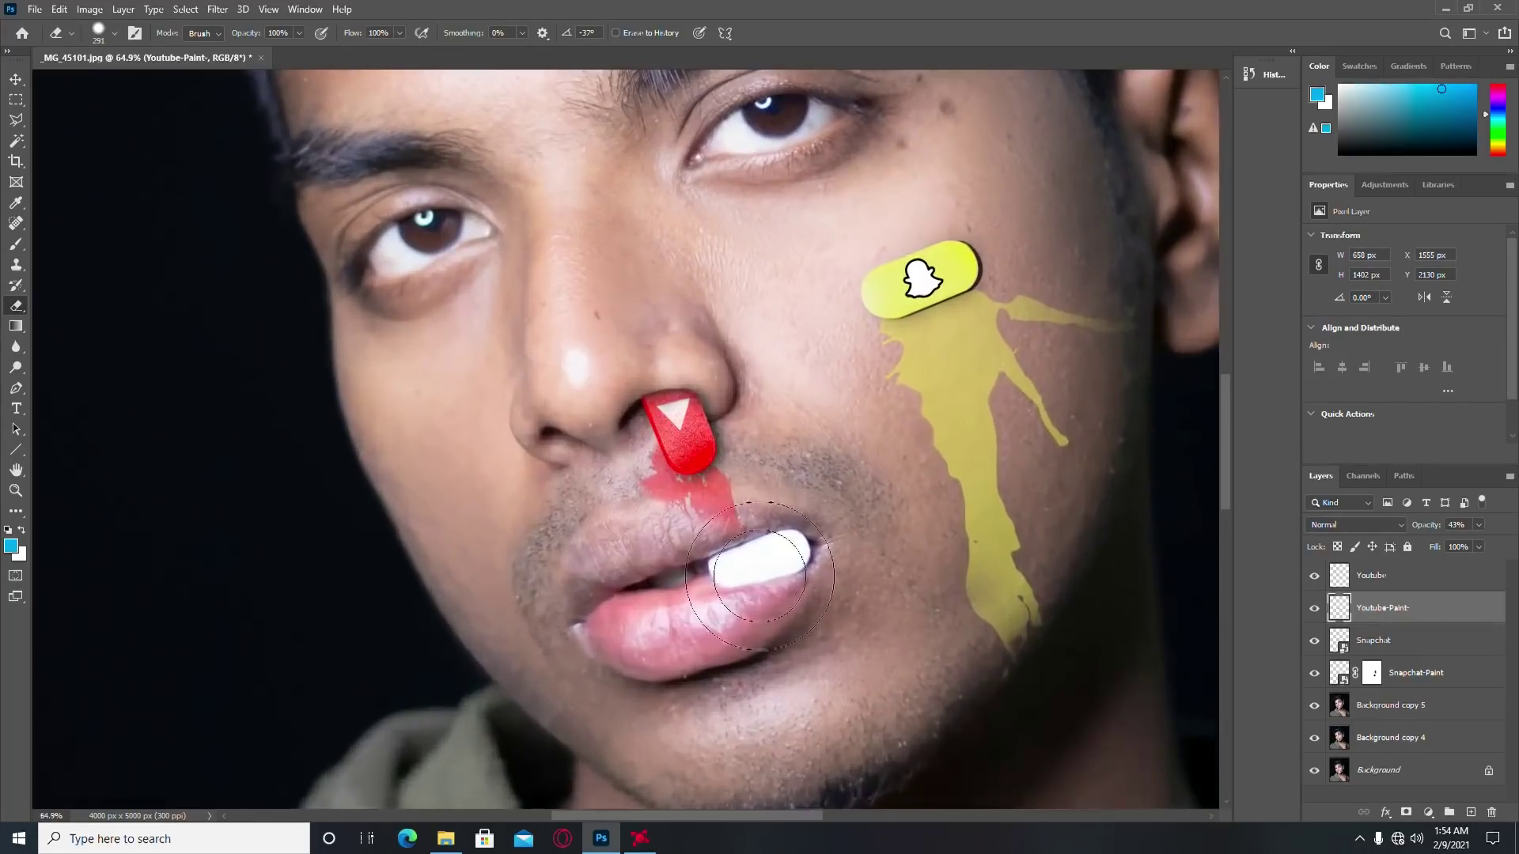
pyautogui.scroll(3, 716, 501)
pyautogui.hotkey('ctrl', 't')
pyautogui.moveTo(715, 501); pyautogui.dragTo(733, 501)
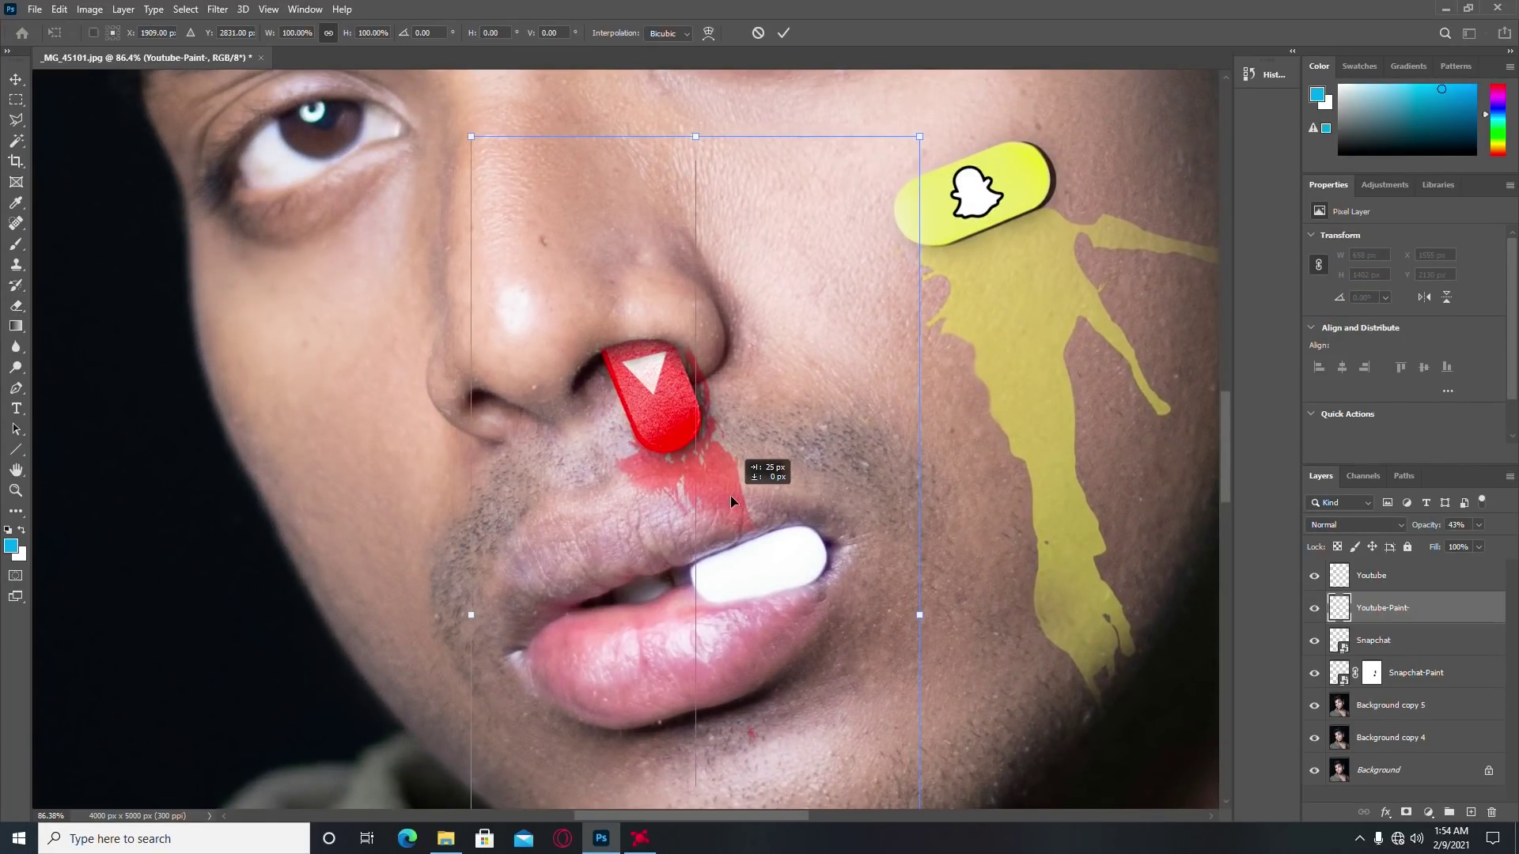
pyautogui.scroll(-2, 999, 606)
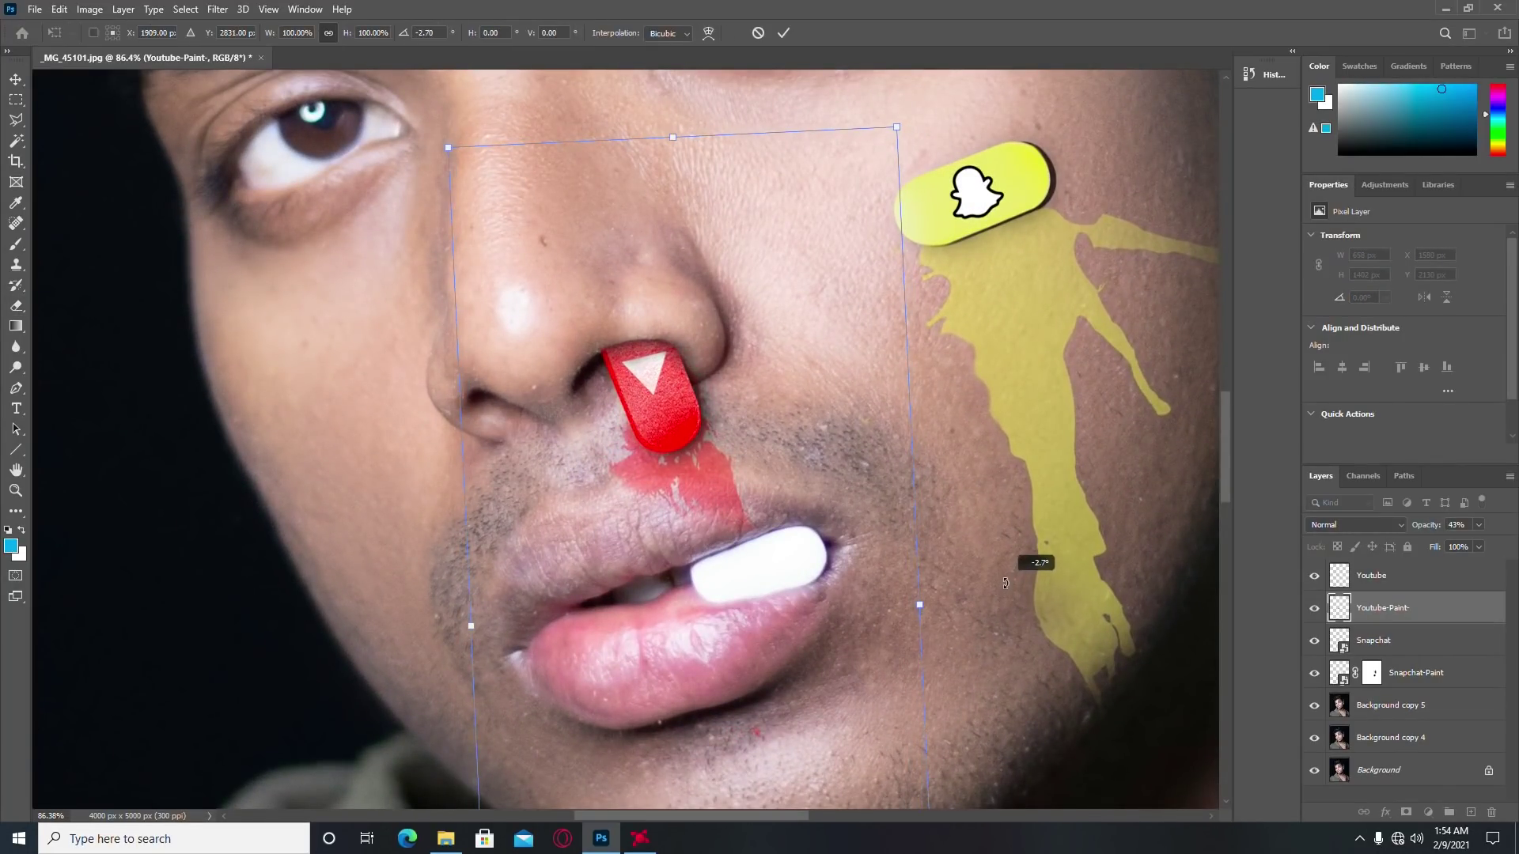
pyautogui.press('Return')
pyautogui.press('e')
pyautogui.scroll(-5, 836, 577)
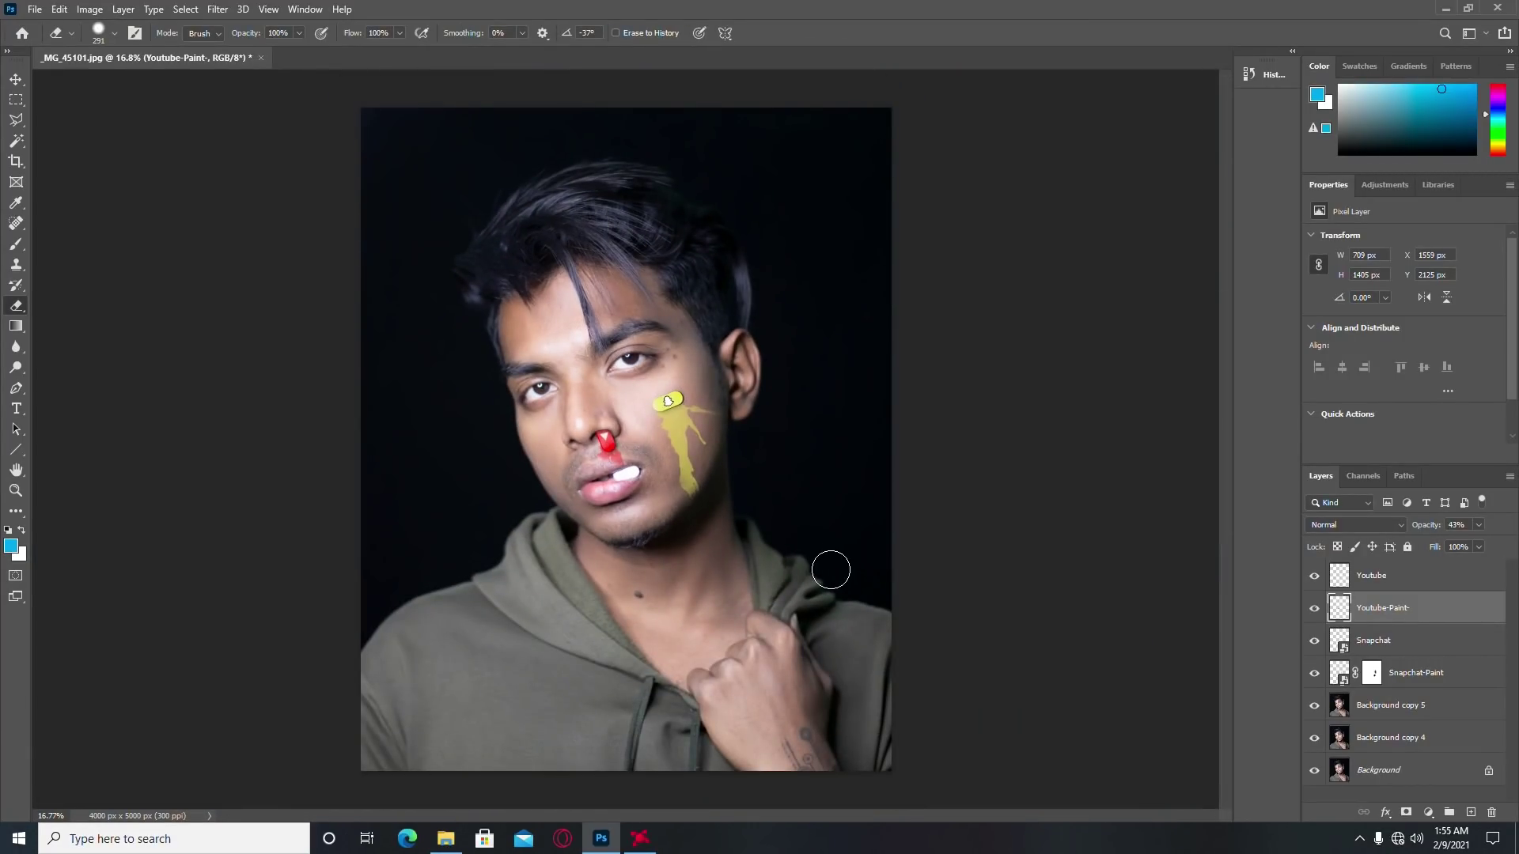
# Step: Drag Twitter-.png from the sticker folder onto the forehead
pyautogui.click(446, 839)
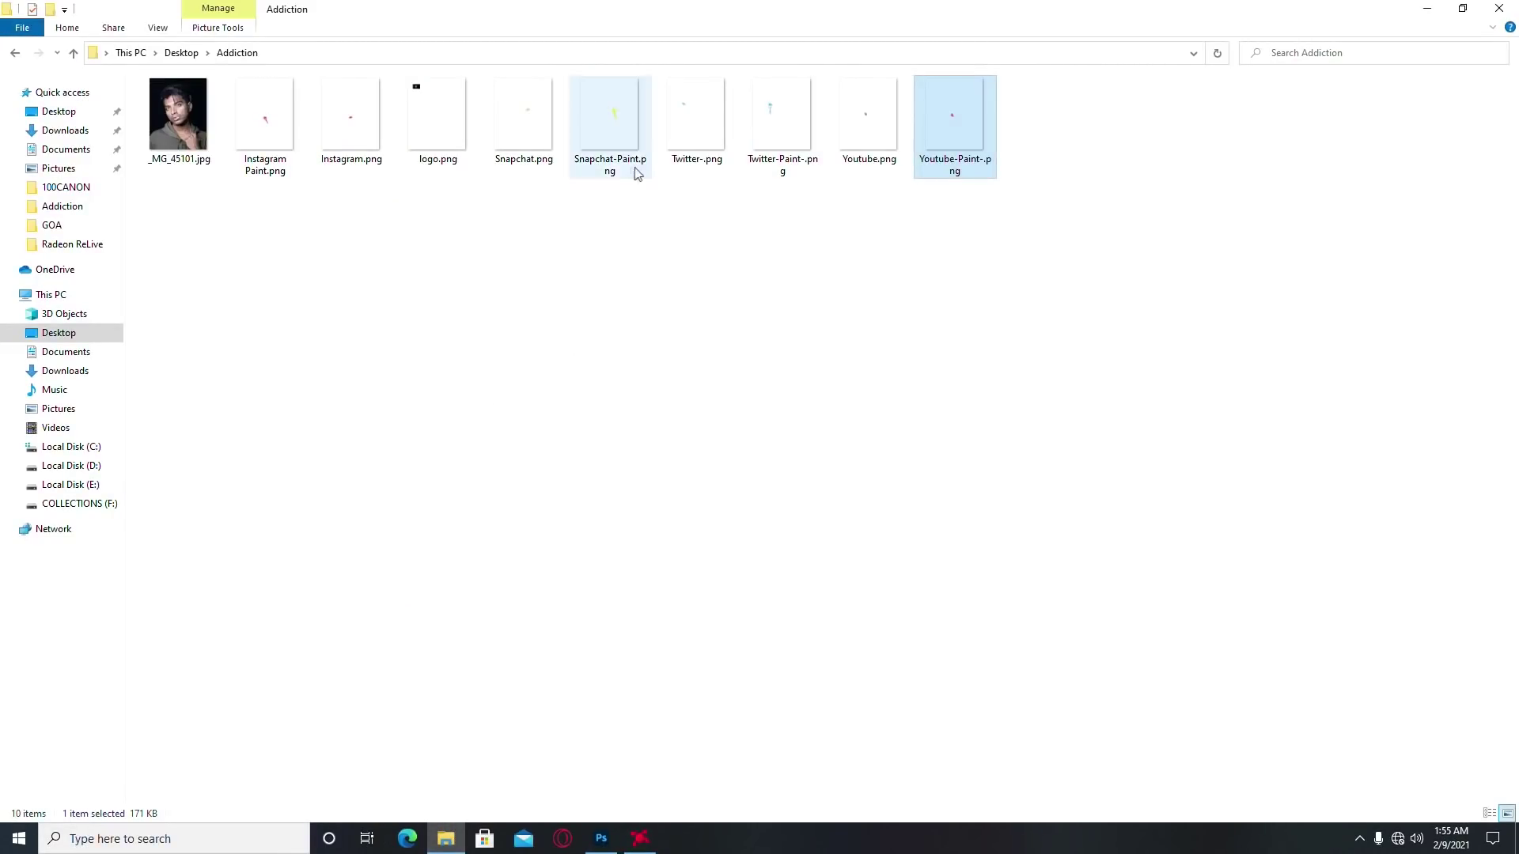
pyautogui.click(672, 151)
pyautogui.moveTo(696, 143); pyautogui.dragTo(668, 401)
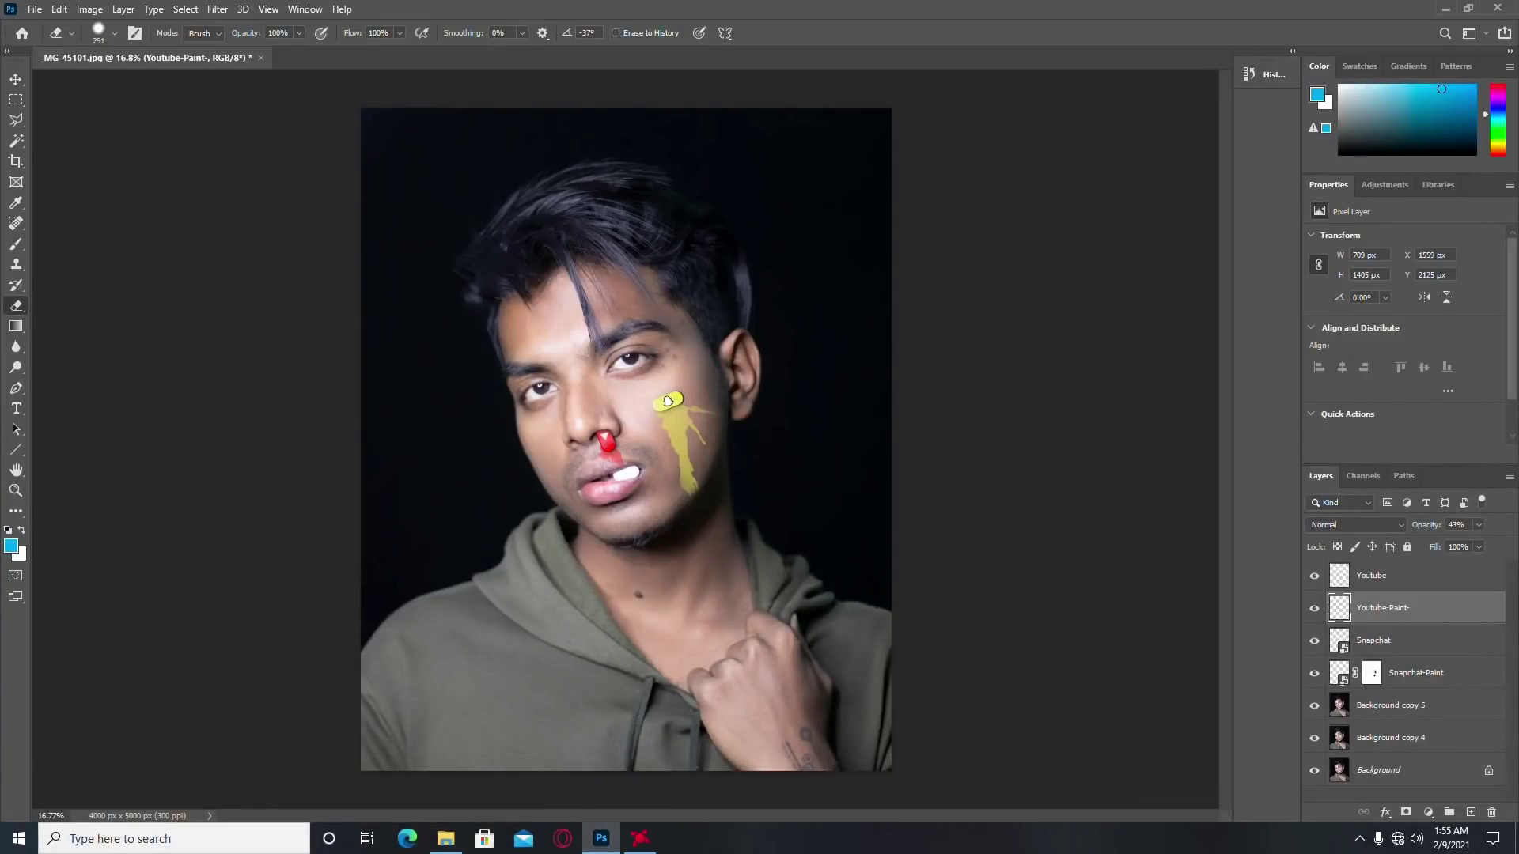
pyautogui.moveTo(658, 521); pyautogui.dragTo(516, 345)
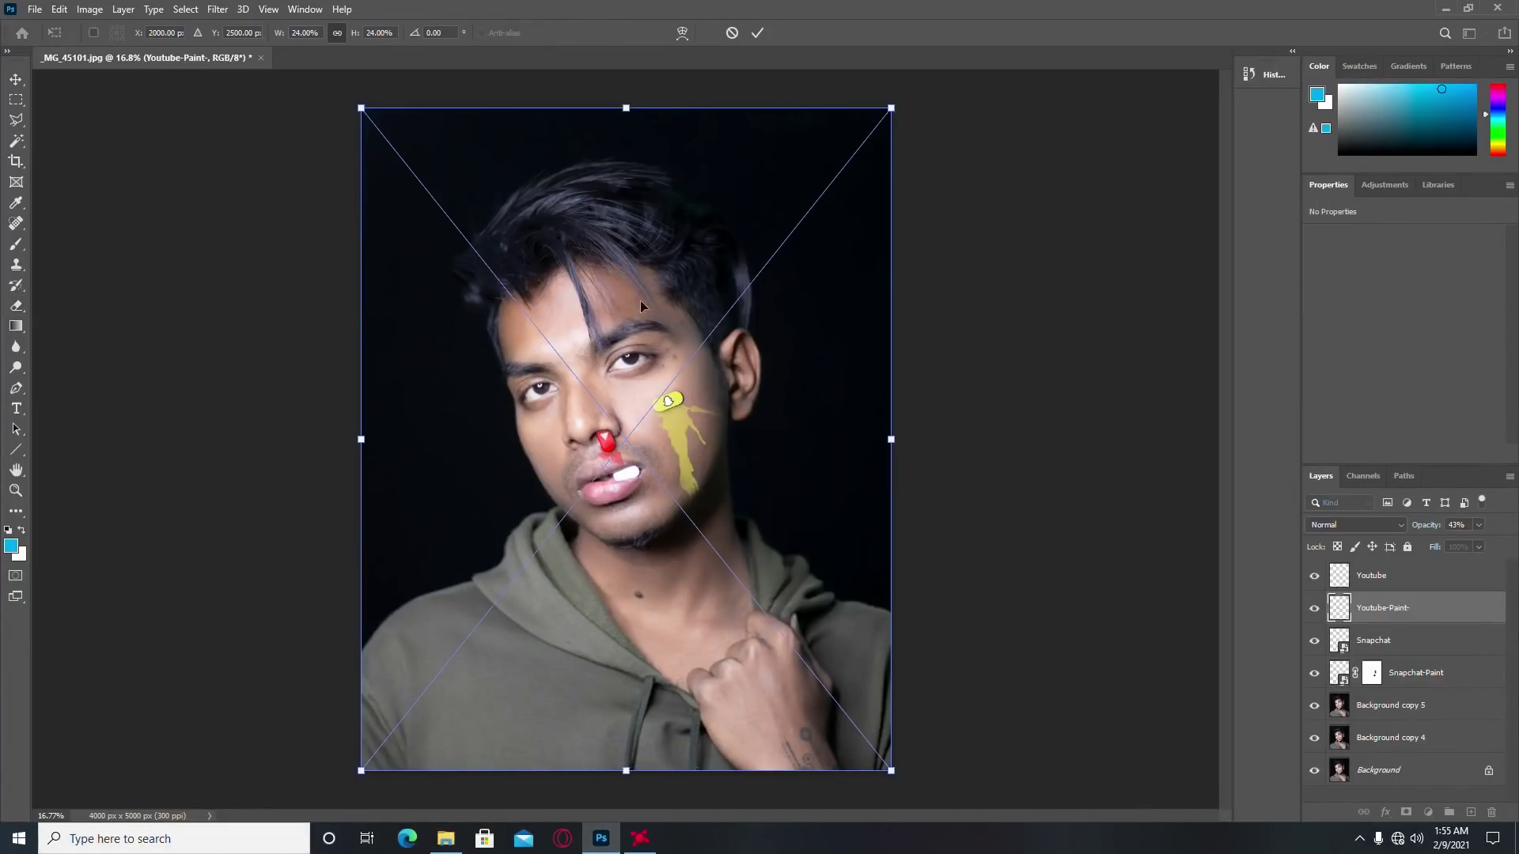
# Step: Commit the Twitter pill placement and move the Twitter- layer to the top
pyautogui.press('Return')
pyautogui.moveTo(1405, 607); pyautogui.dragTo(1400, 576)
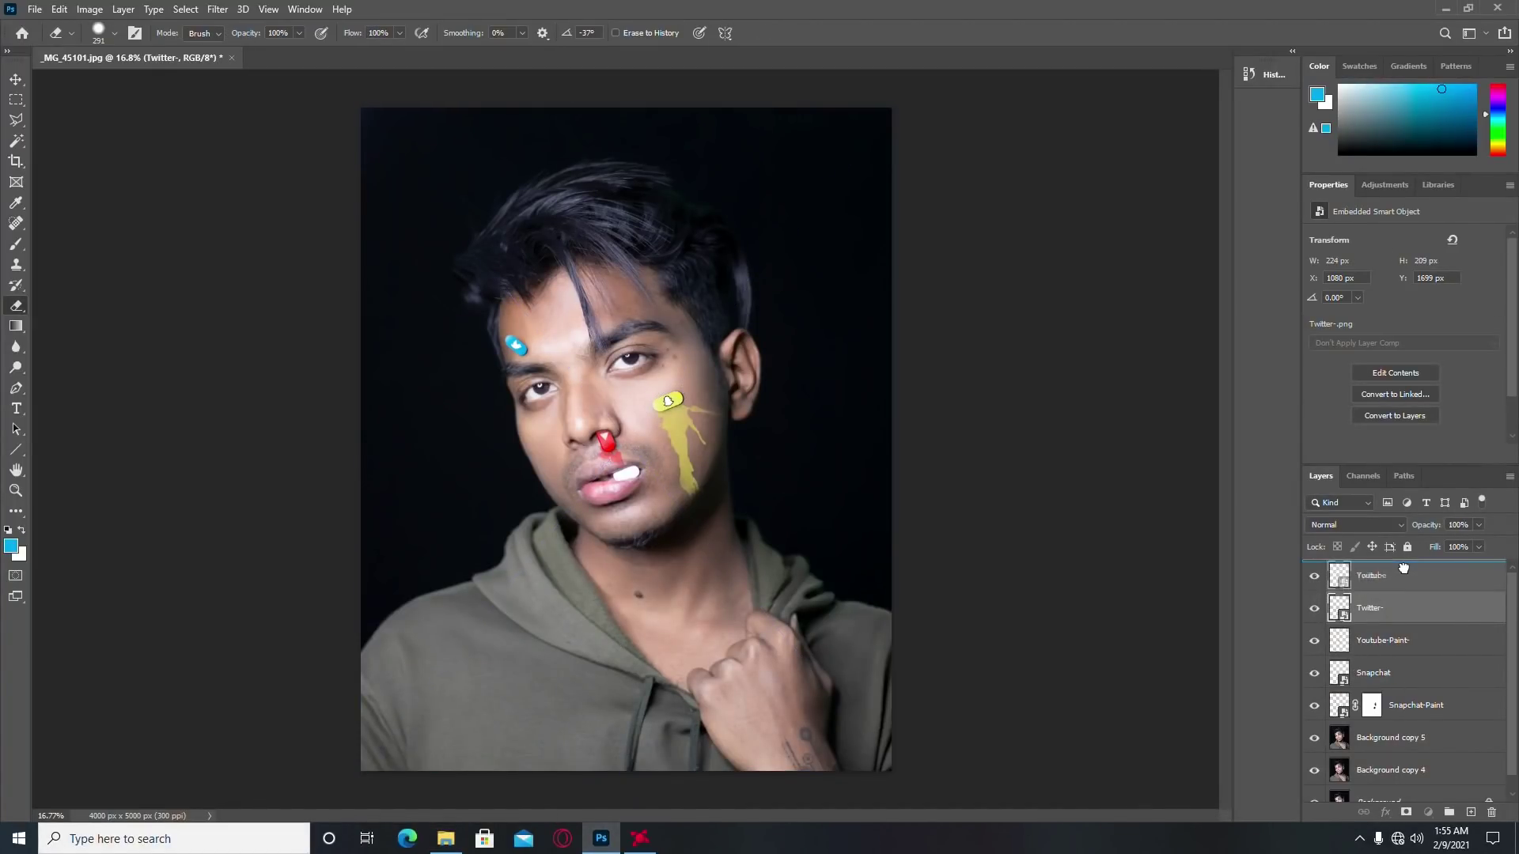
pyautogui.scroll(1, 515, 345)
pyautogui.scroll(4, 506, 333)
pyautogui.scroll(-1, 507, 333)
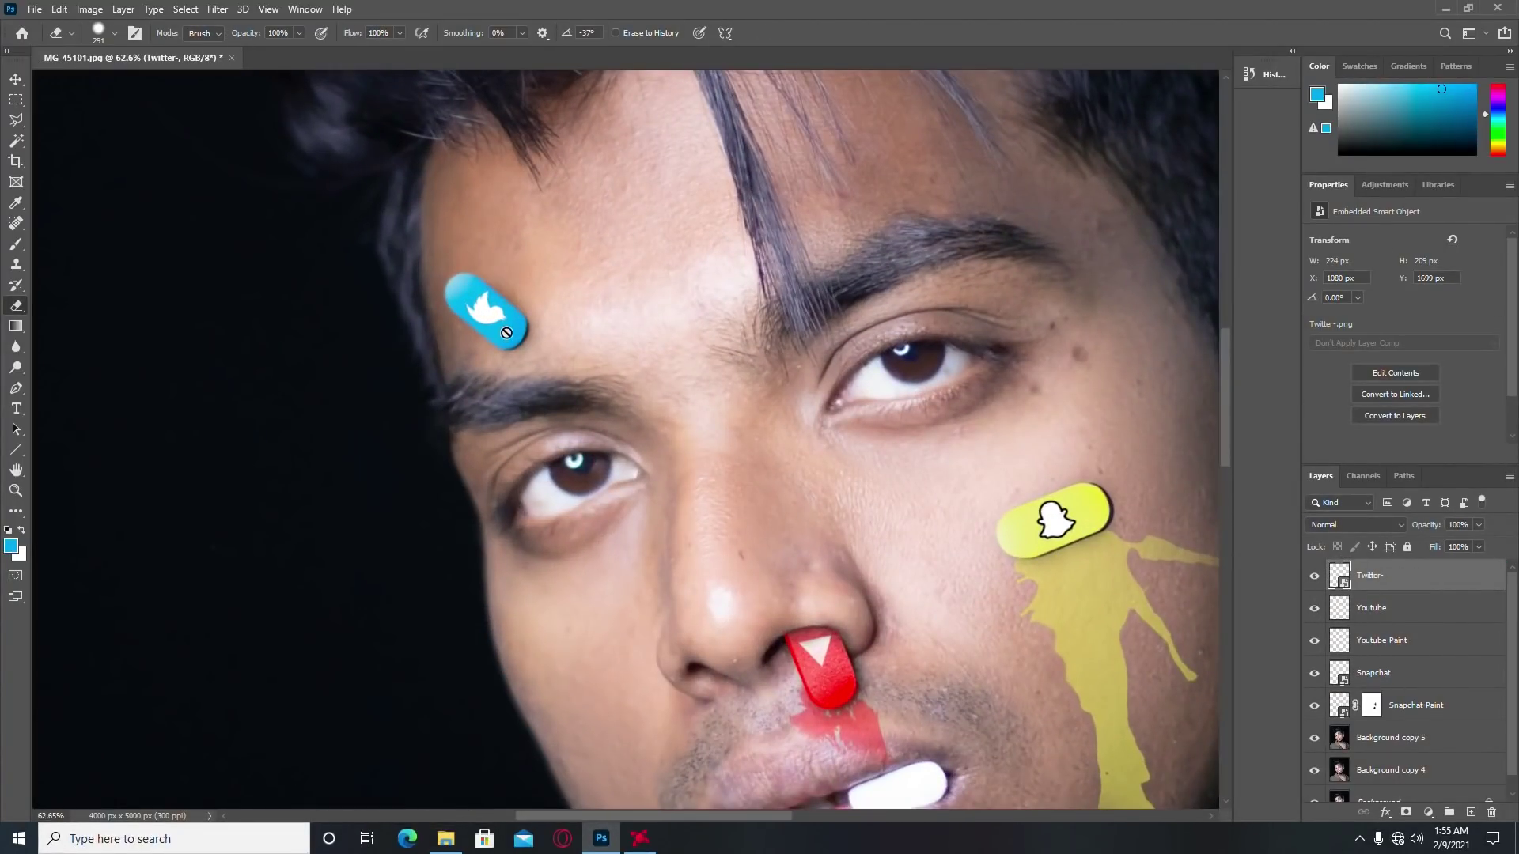
pyautogui.scroll(-2, 498, 320)
pyautogui.scroll(5, 499, 321)
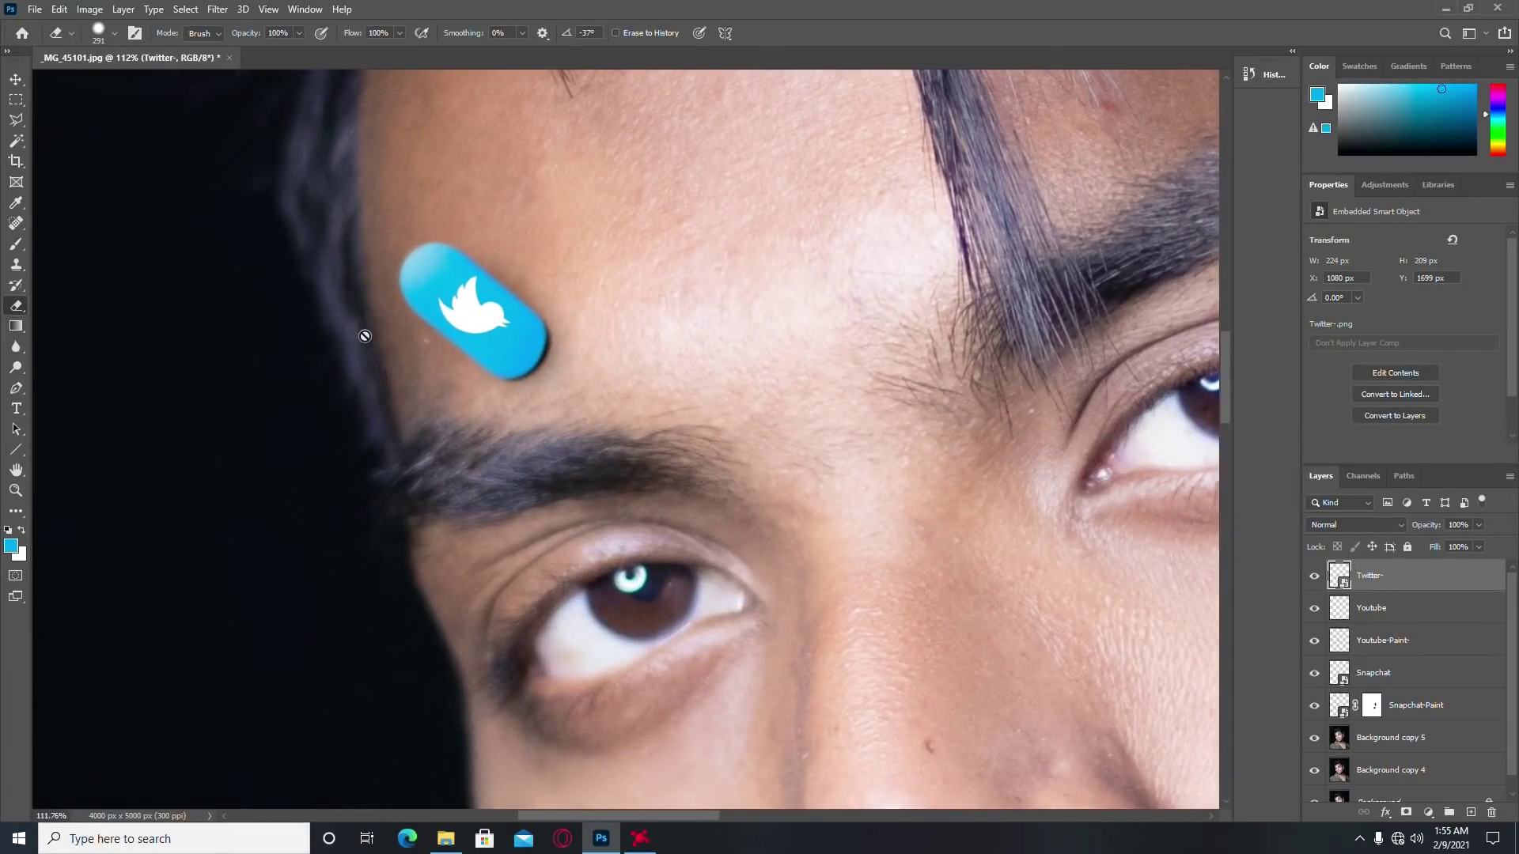
# Step: Apply a Gaussian Blur with 1.4-pixel radius to the Twitter pill
pyautogui.click(217, 10)
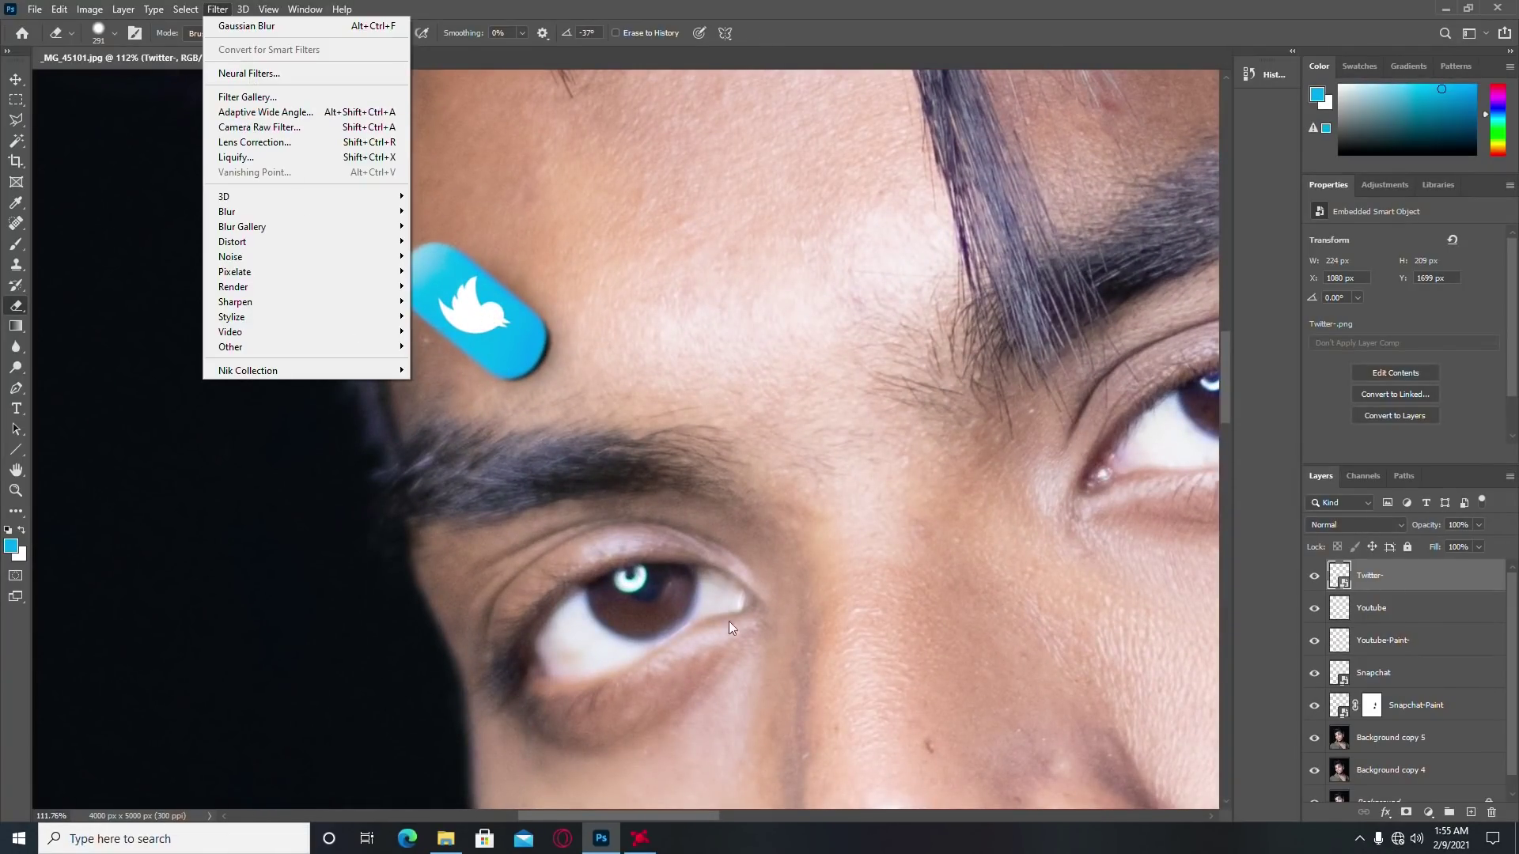
pyautogui.click(458, 274)
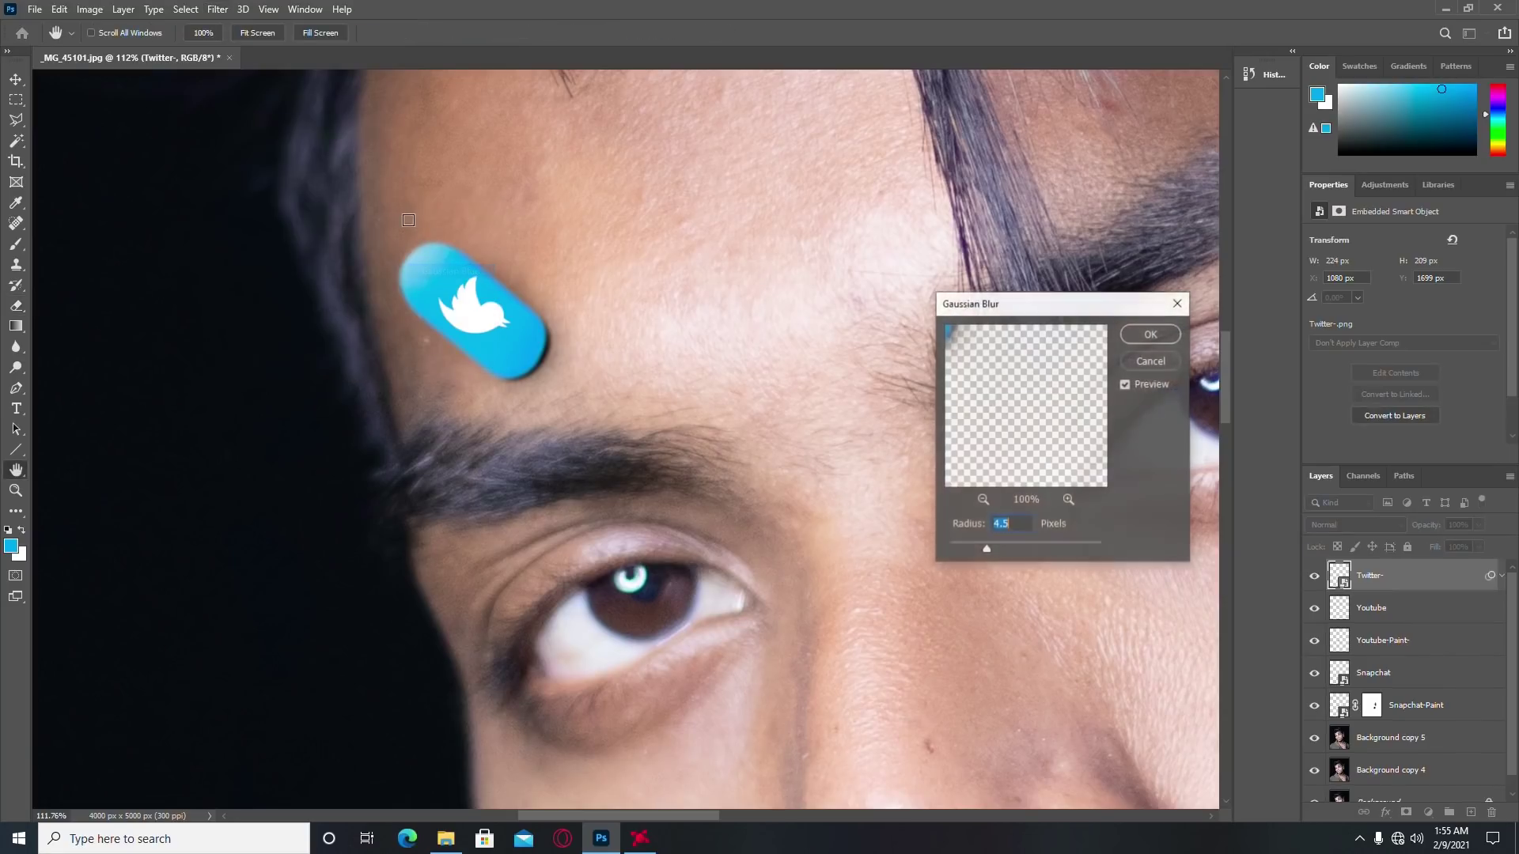
pyautogui.moveTo(974, 552); pyautogui.dragTo(970, 552)
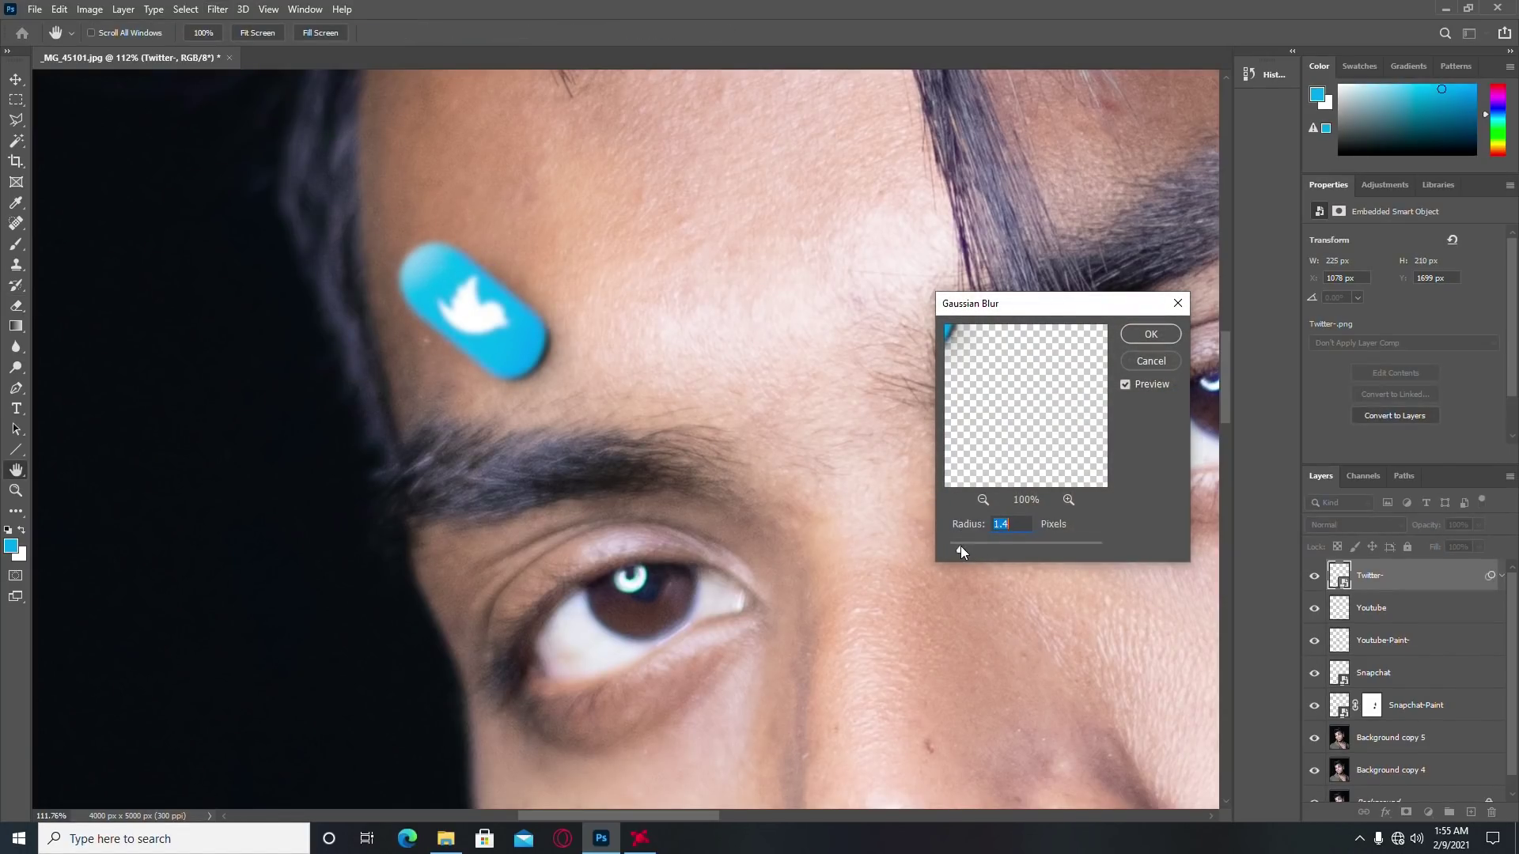
pyautogui.click(1152, 336)
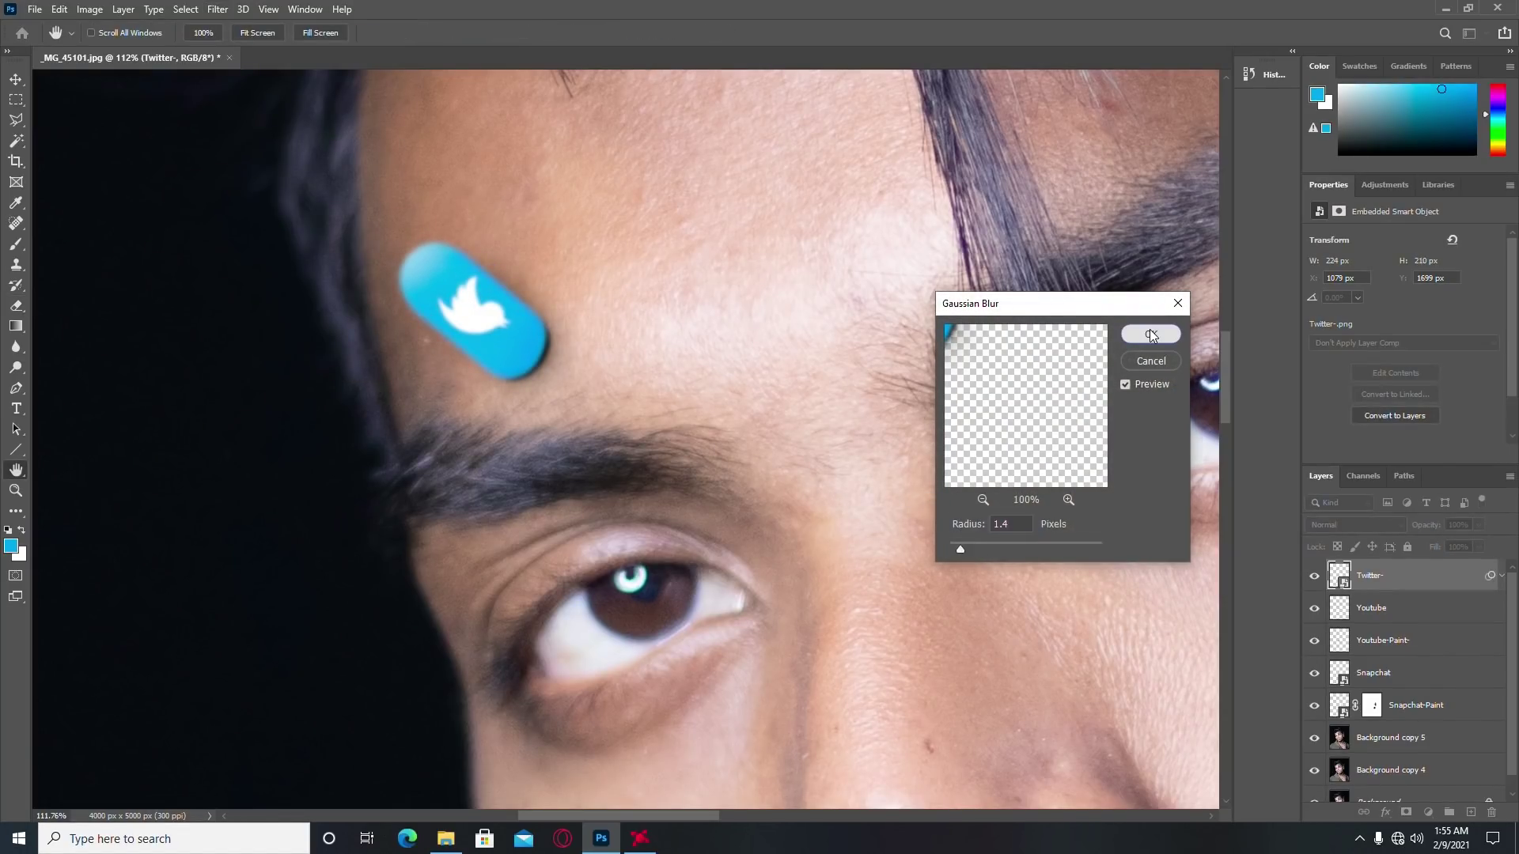
pyautogui.press('e')
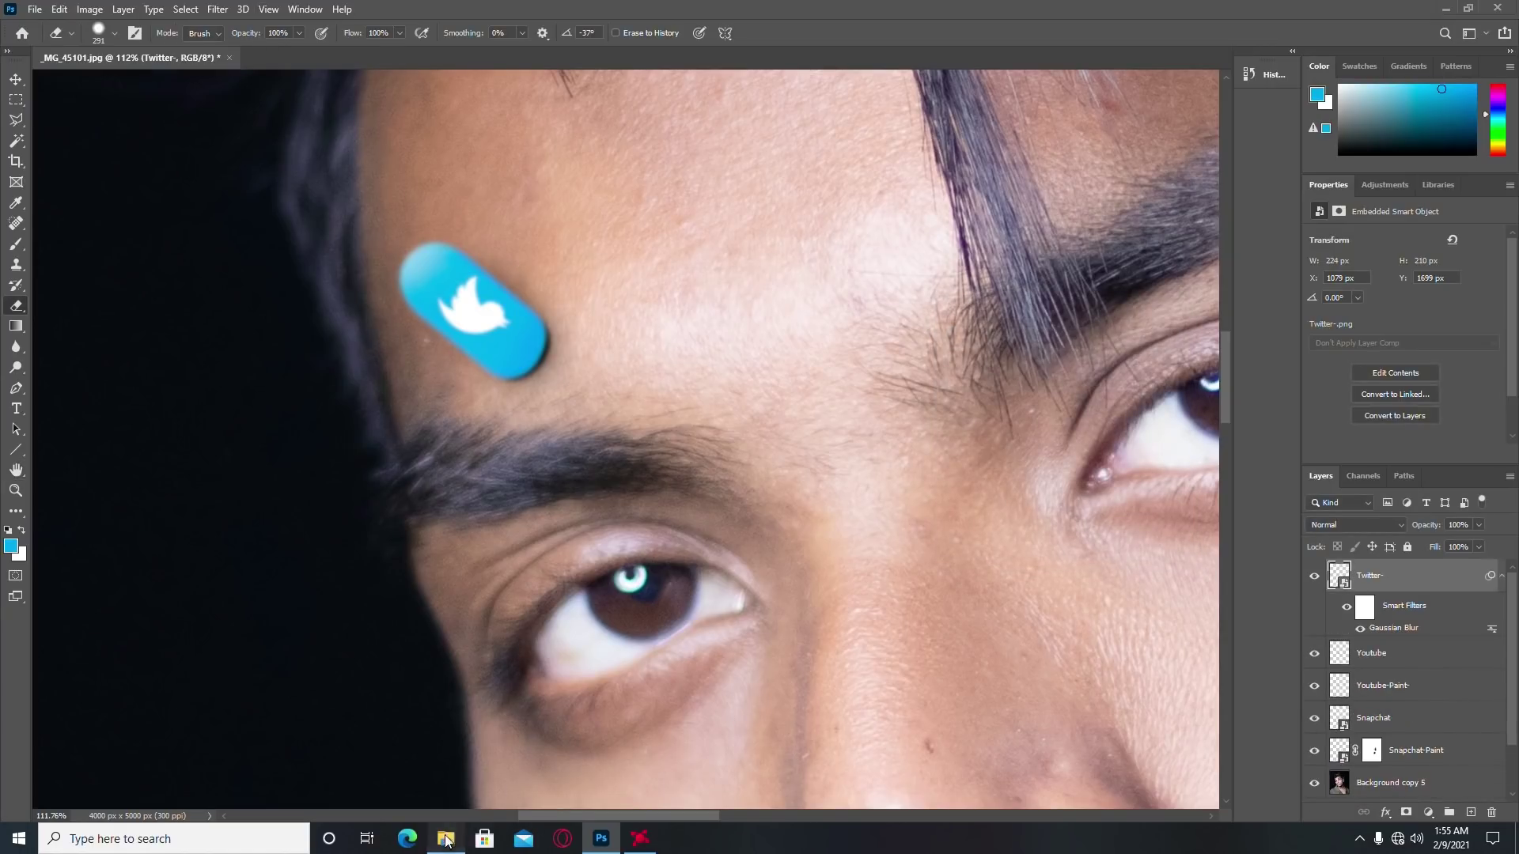
pyautogui.click(446, 838)
# Step: Place Twitter-Paint-.png and move its layer below the Twitter- layer
pyautogui.moveTo(769, 112); pyautogui.dragTo(607, 836)
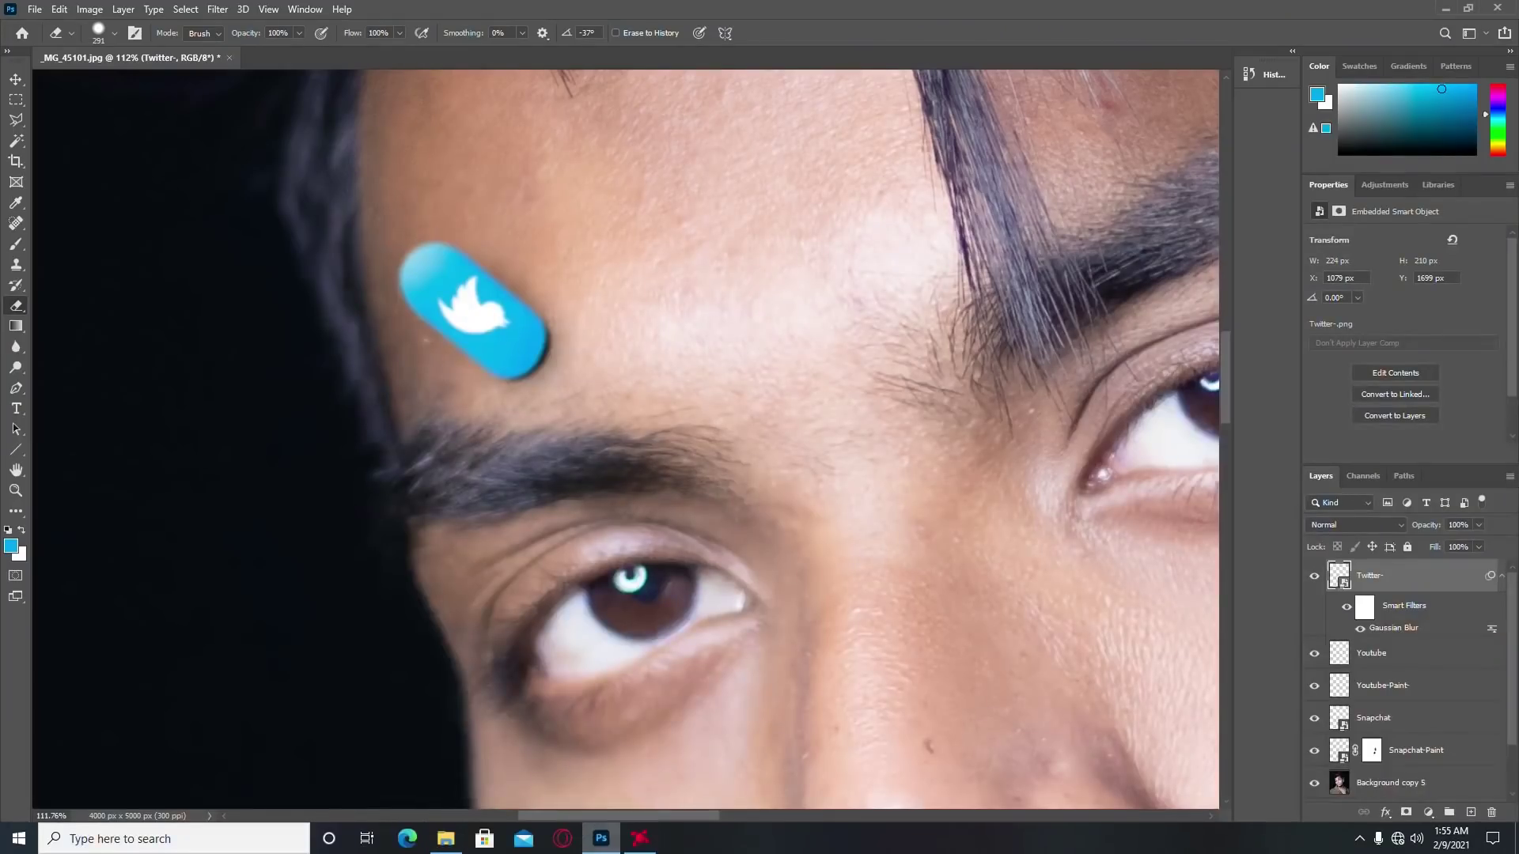
pyautogui.moveTo(606, 836); pyautogui.dragTo(626, 408)
pyautogui.press('Return')
pyautogui.scroll(-3, 626, 409)
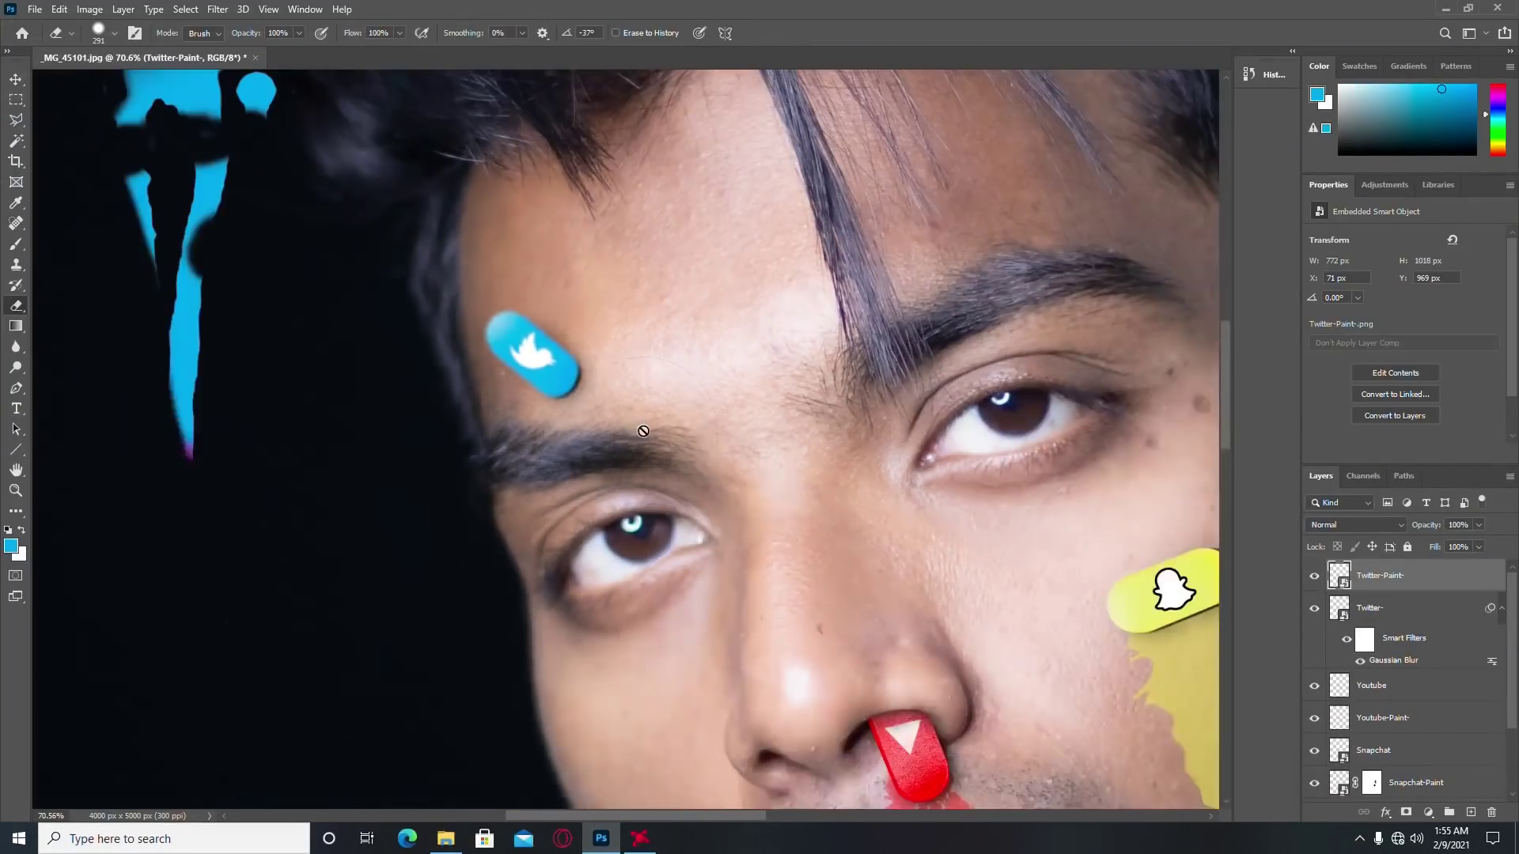
pyautogui.scroll(-3, 625, 409)
pyautogui.moveTo(1414, 594); pyautogui.dragTo(1408, 659)
# Step: Move the blue paint splash onto the face, up-left under the Twitter pill
pyautogui.click(16, 80)
pyautogui.moveTo(327, 191); pyautogui.dragTo(602, 420)
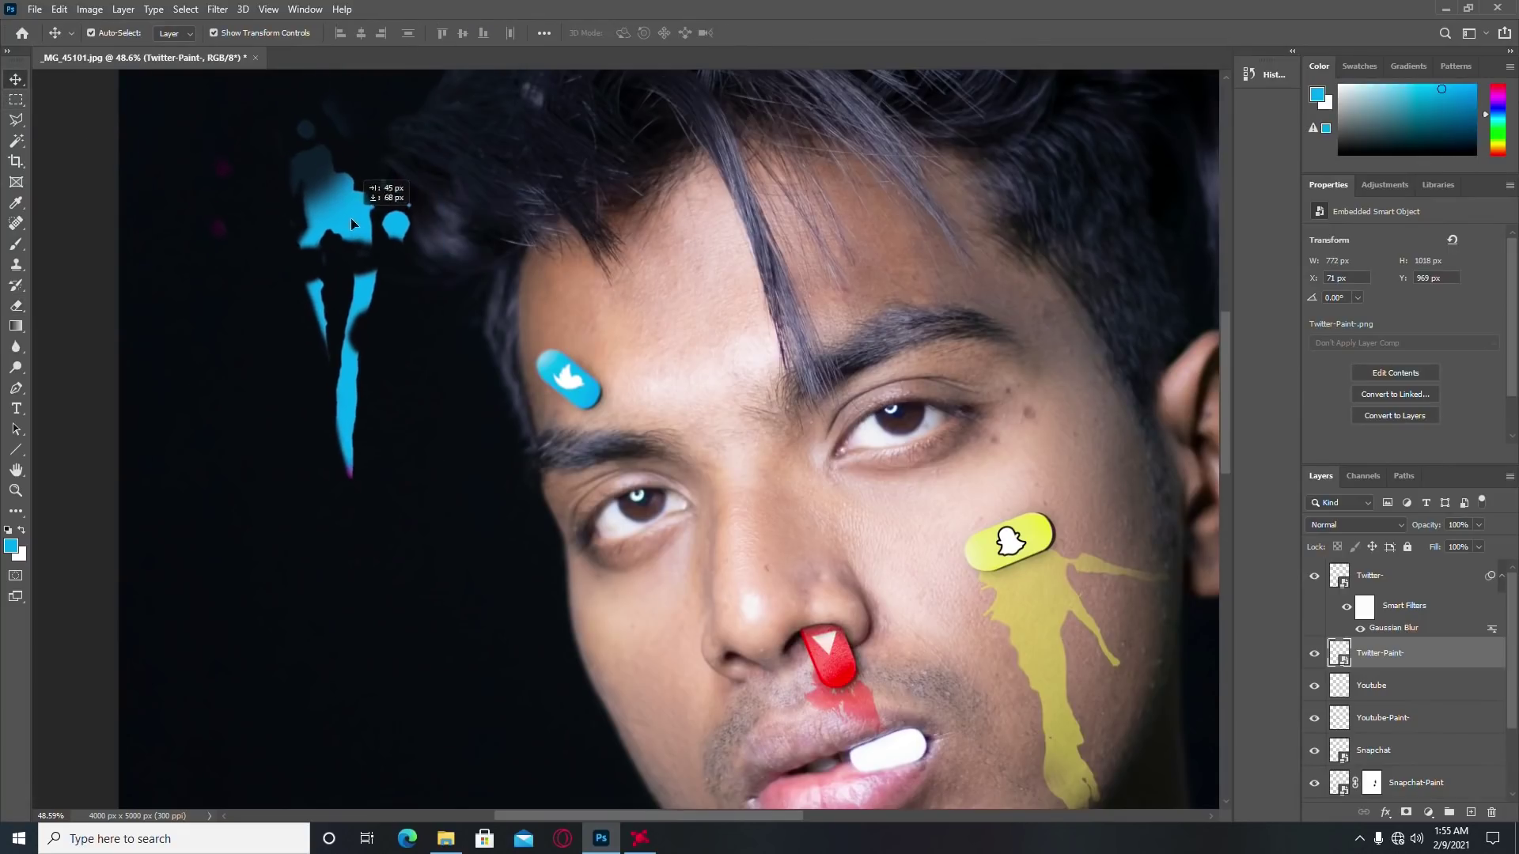
pyautogui.scroll(-5, 601, 420)
pyautogui.scroll(5, 601, 420)
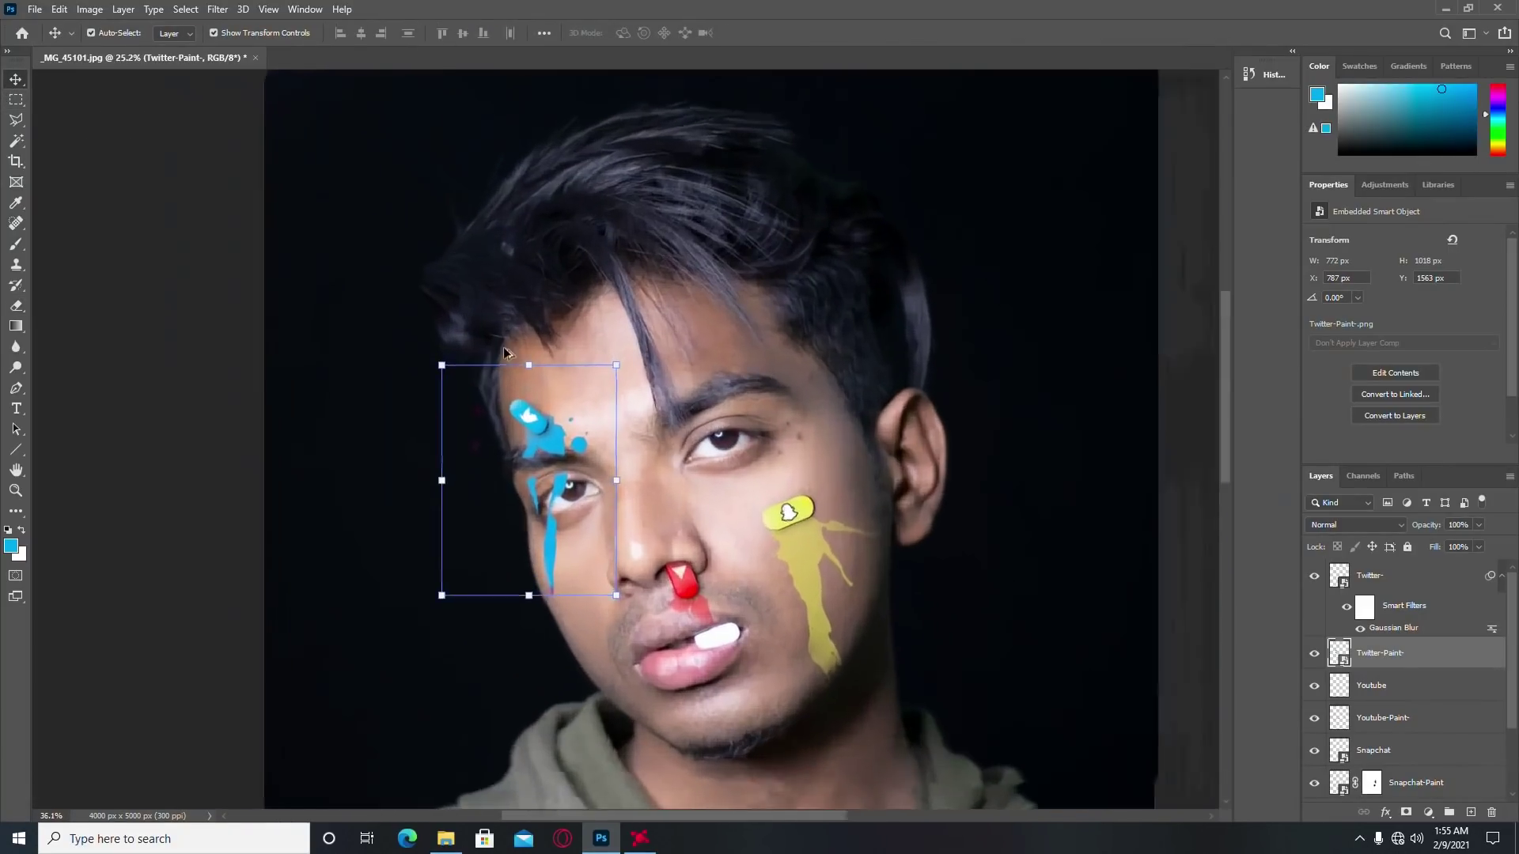
pyautogui.scroll(5, 586, 490)
pyautogui.scroll(3, 577, 526)
pyautogui.moveTo(608, 581); pyautogui.dragTo(593, 553)
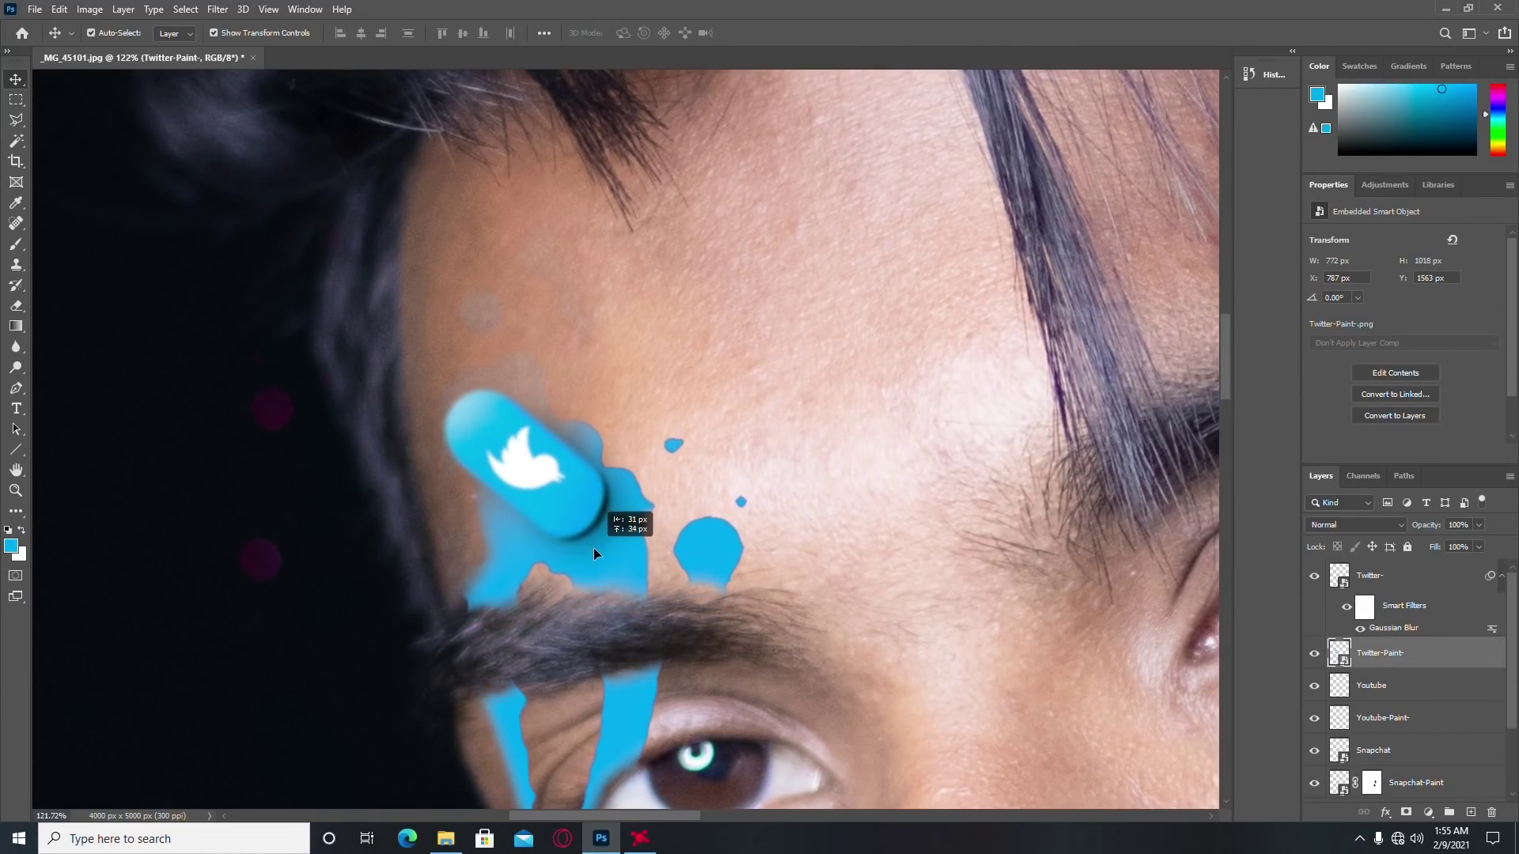
pyautogui.click(594, 553)
pyautogui.scroll(-5, 593, 548)
pyautogui.scroll(2, 614, 592)
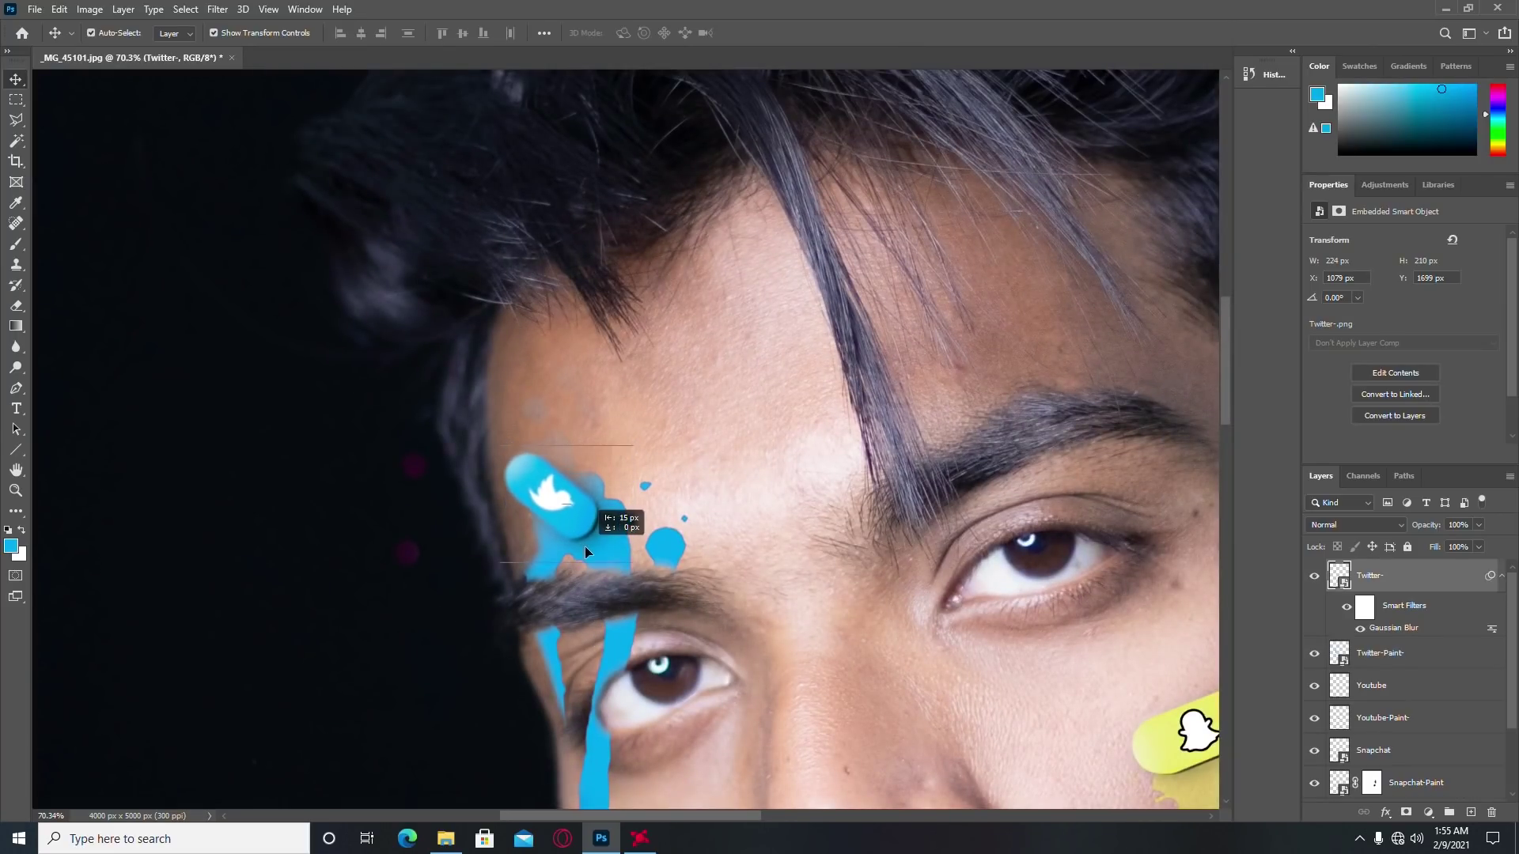
# Step: Free-transform the Twitter-Paint- splash to shift it slightly left, entering a new horizontal position
pyautogui.click(1422, 650)
pyautogui.hotkey('ctrl', 't')
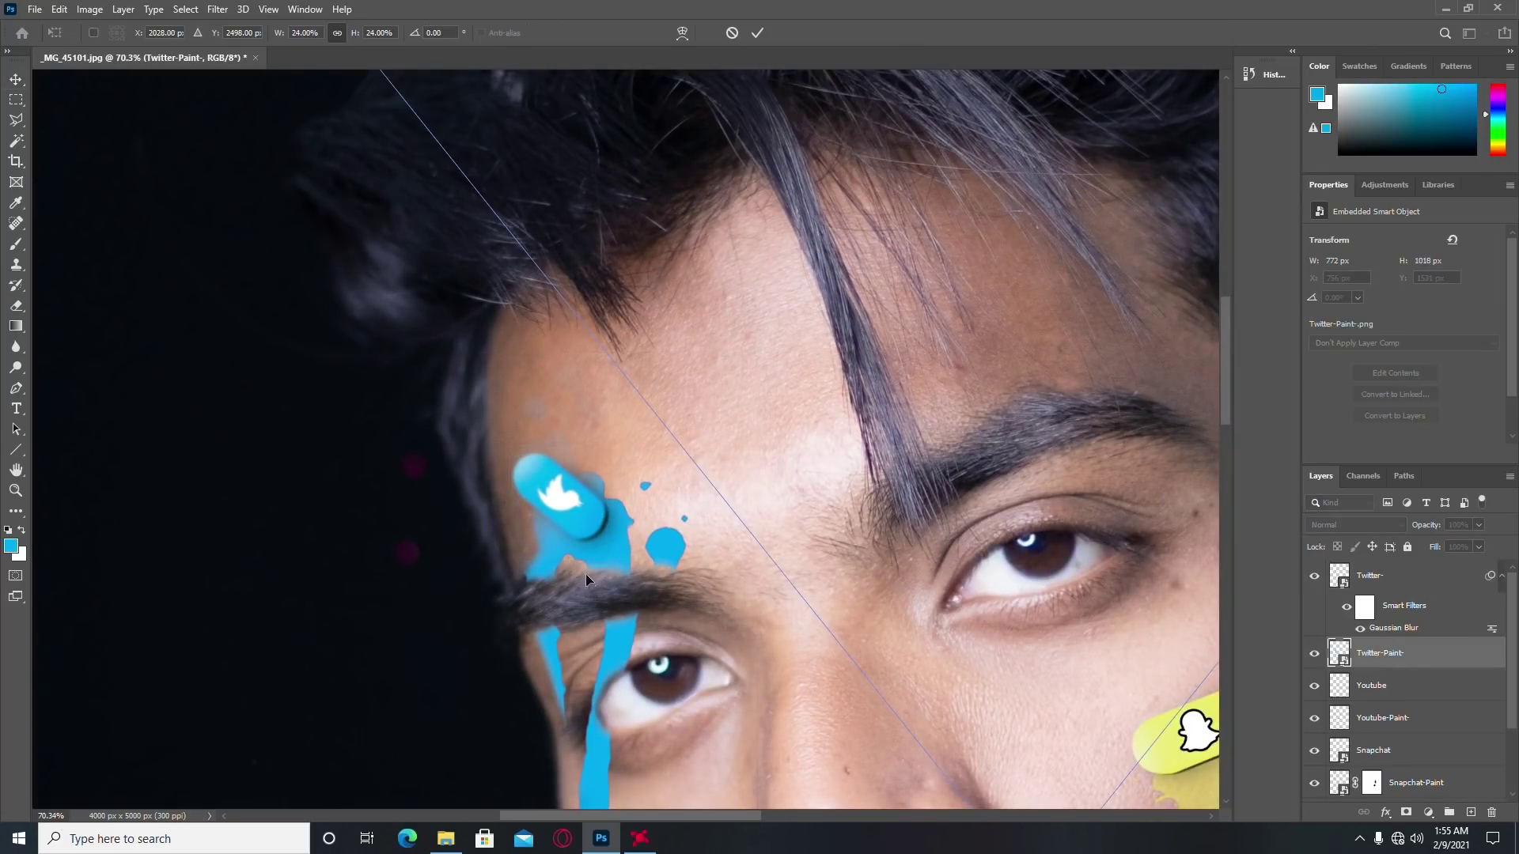
pyautogui.moveTo(614, 566); pyautogui.dragTo(598, 568)
pyautogui.write('000')
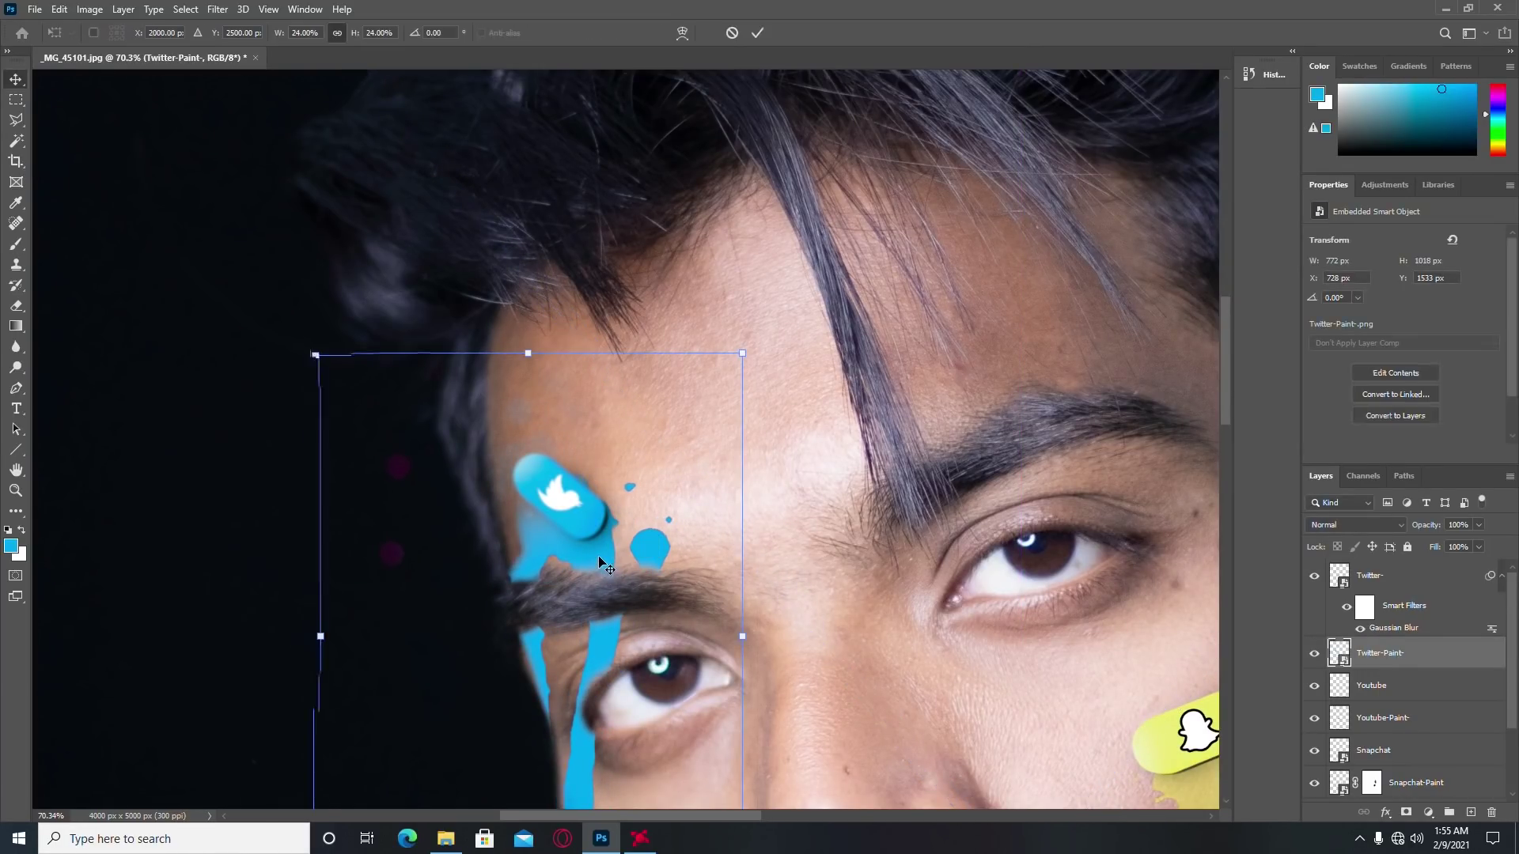
pyautogui.press('Return')
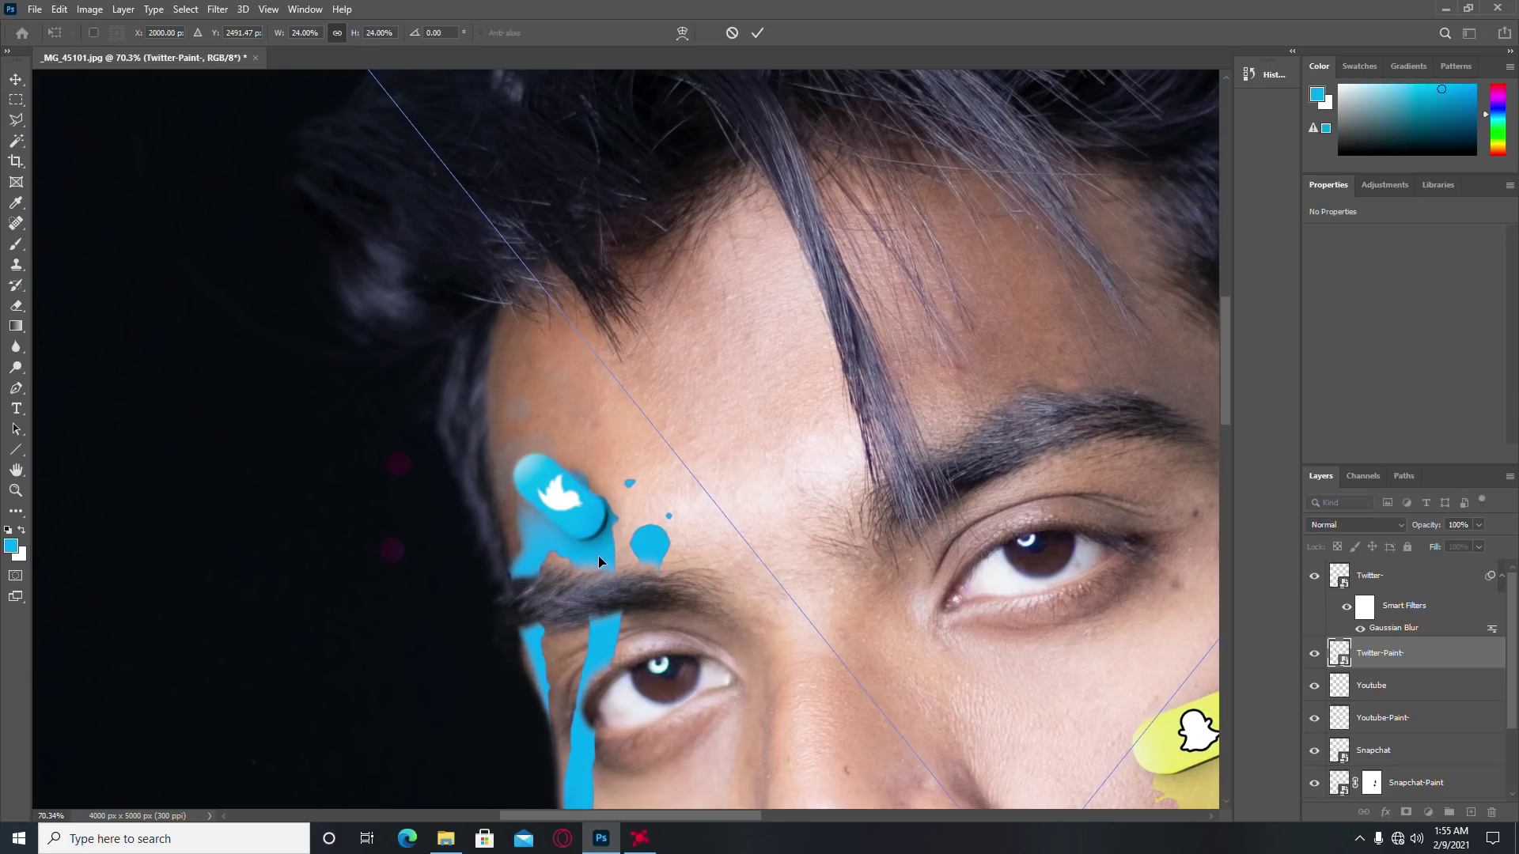
pyautogui.press('Return')
pyautogui.scroll(-2, 602, 563)
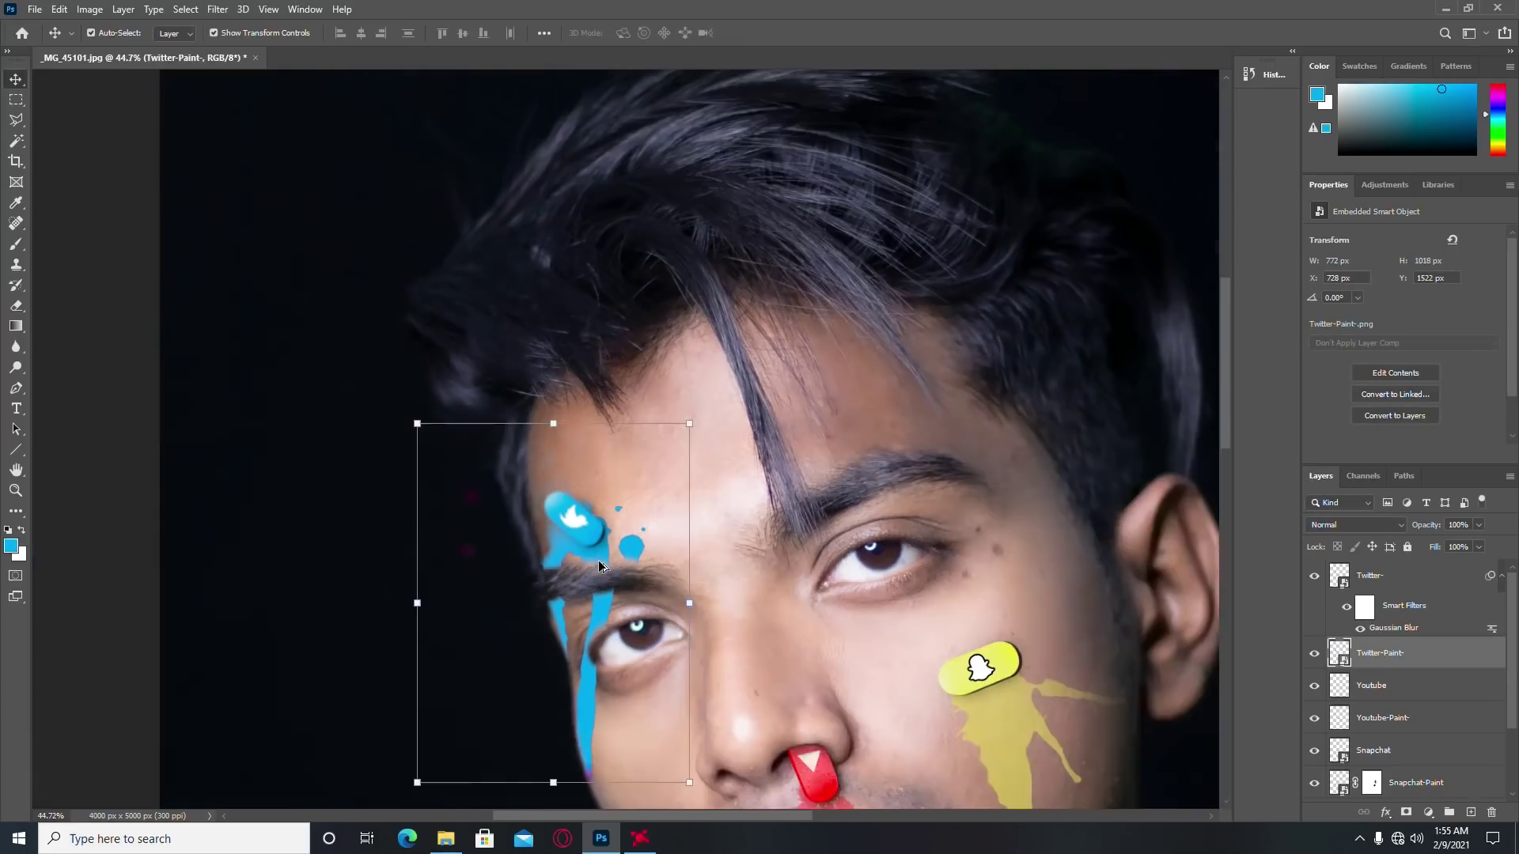
pyautogui.scroll(-2, 601, 563)
pyautogui.scroll(-1, 601, 563)
# Step: Try nudging the blurred Twitter pill slightly down, then cancel that transform
pyautogui.click(606, 563)
pyautogui.scroll(5, 606, 563)
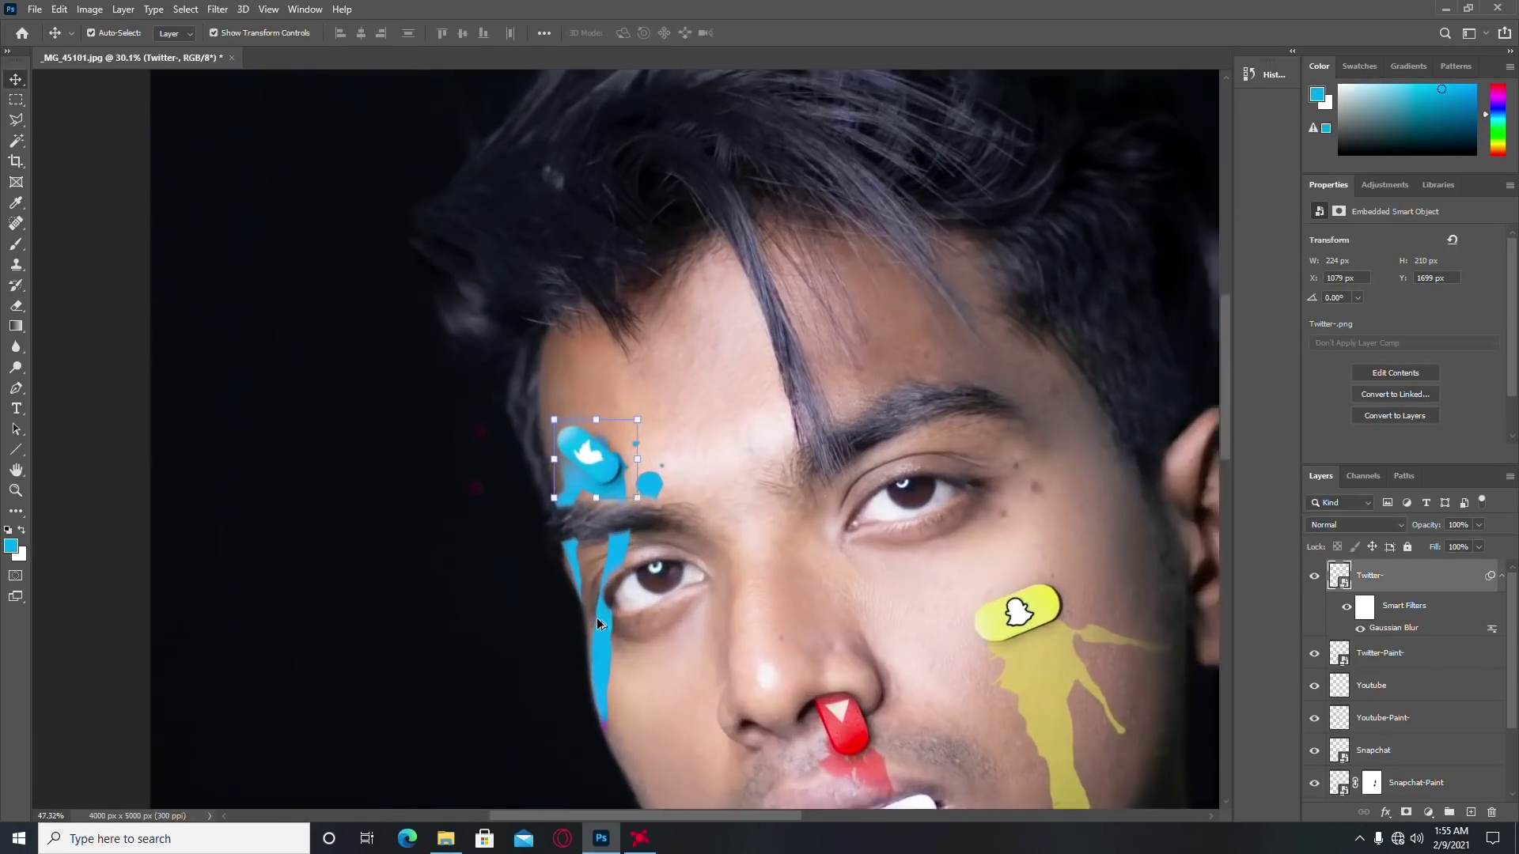
pyautogui.click(14, 306)
pyautogui.scroll(2, 625, 574)
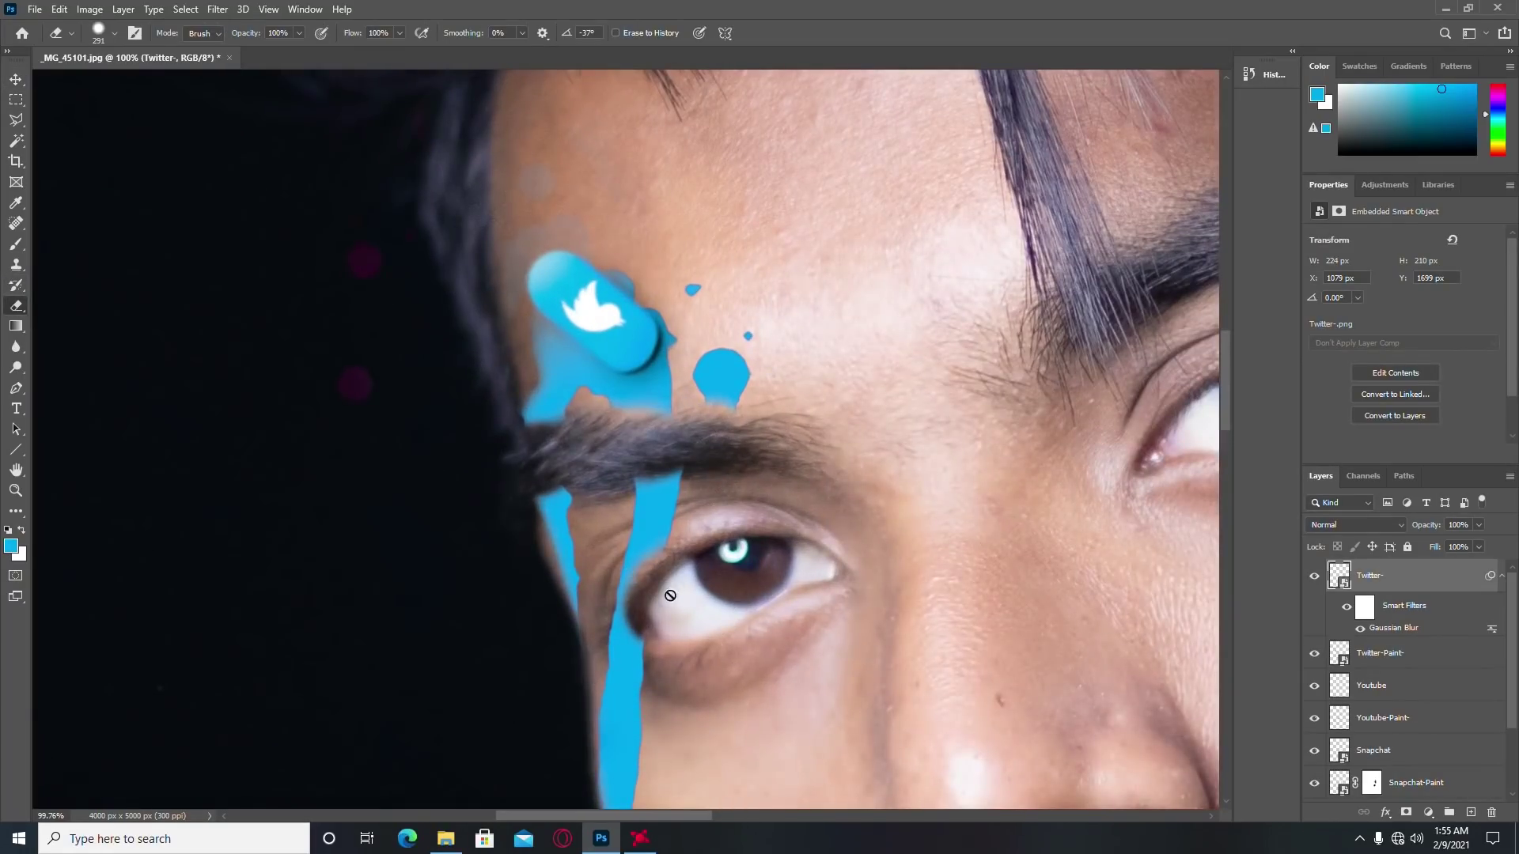
pyautogui.hotkey('ctrl', 't')
pyautogui.click(763, 324)
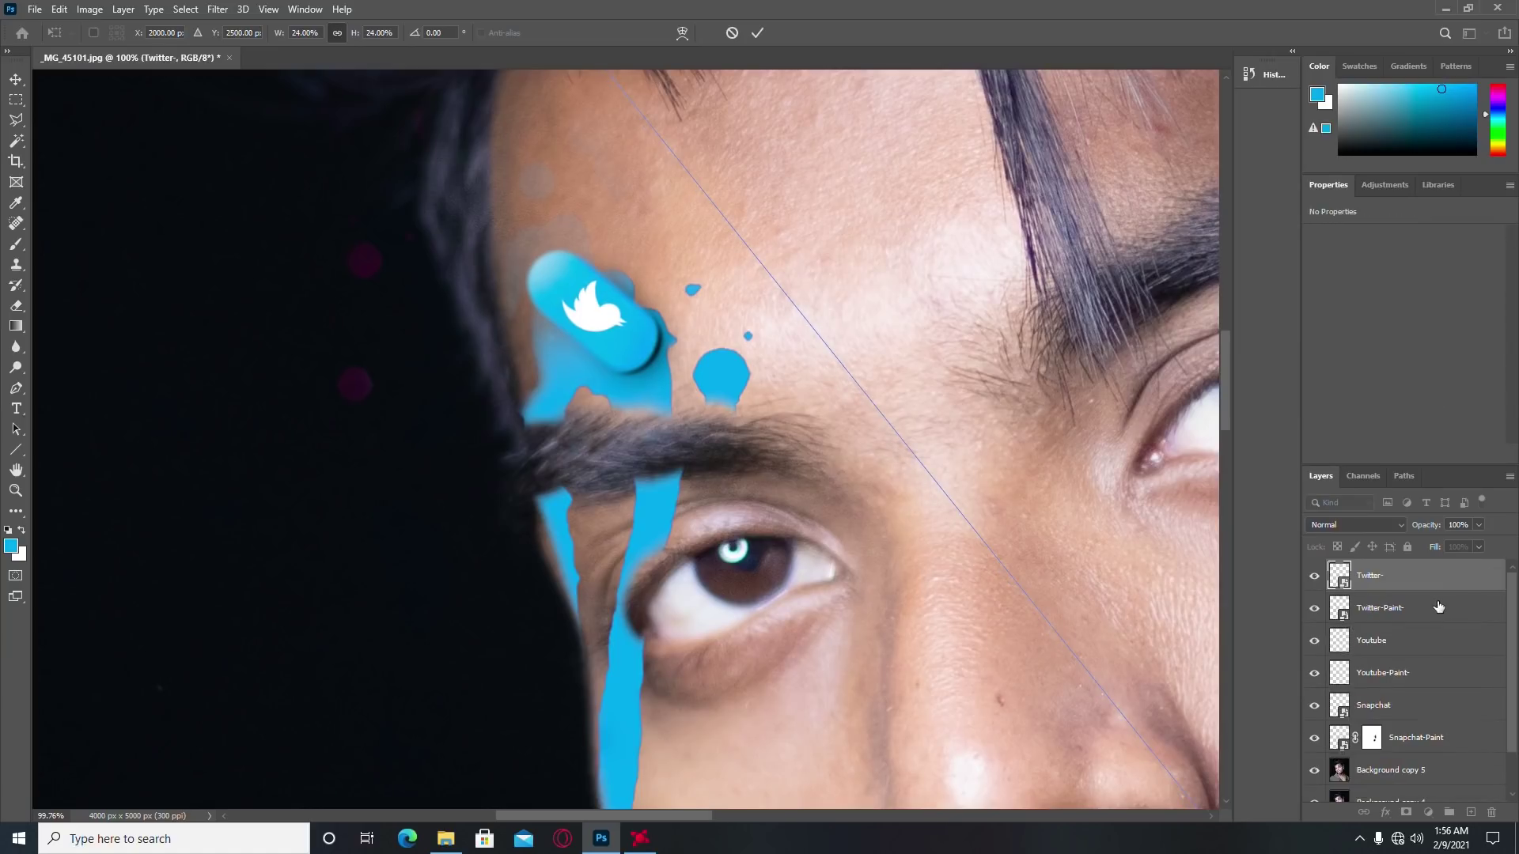
pyautogui.click(1415, 612)
pyautogui.click(771, 323)
pyautogui.moveTo(704, 390); pyautogui.dragTo(703, 403)
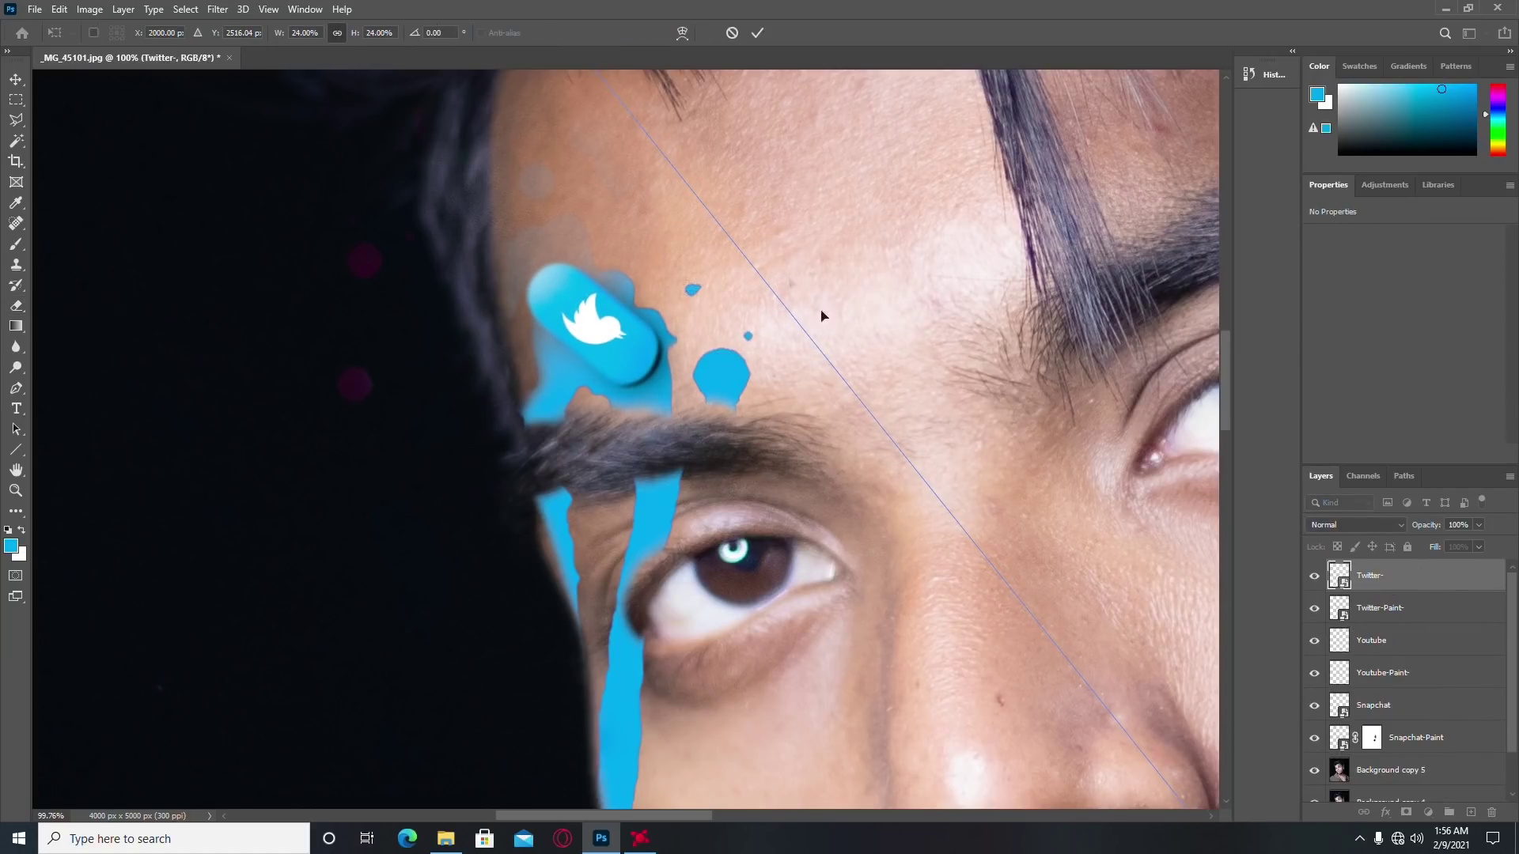
pyautogui.click(732, 35)
# Step: Nudge the Twitter-Paint- splash down, undo the move, and commit the transform
pyautogui.click(1430, 667)
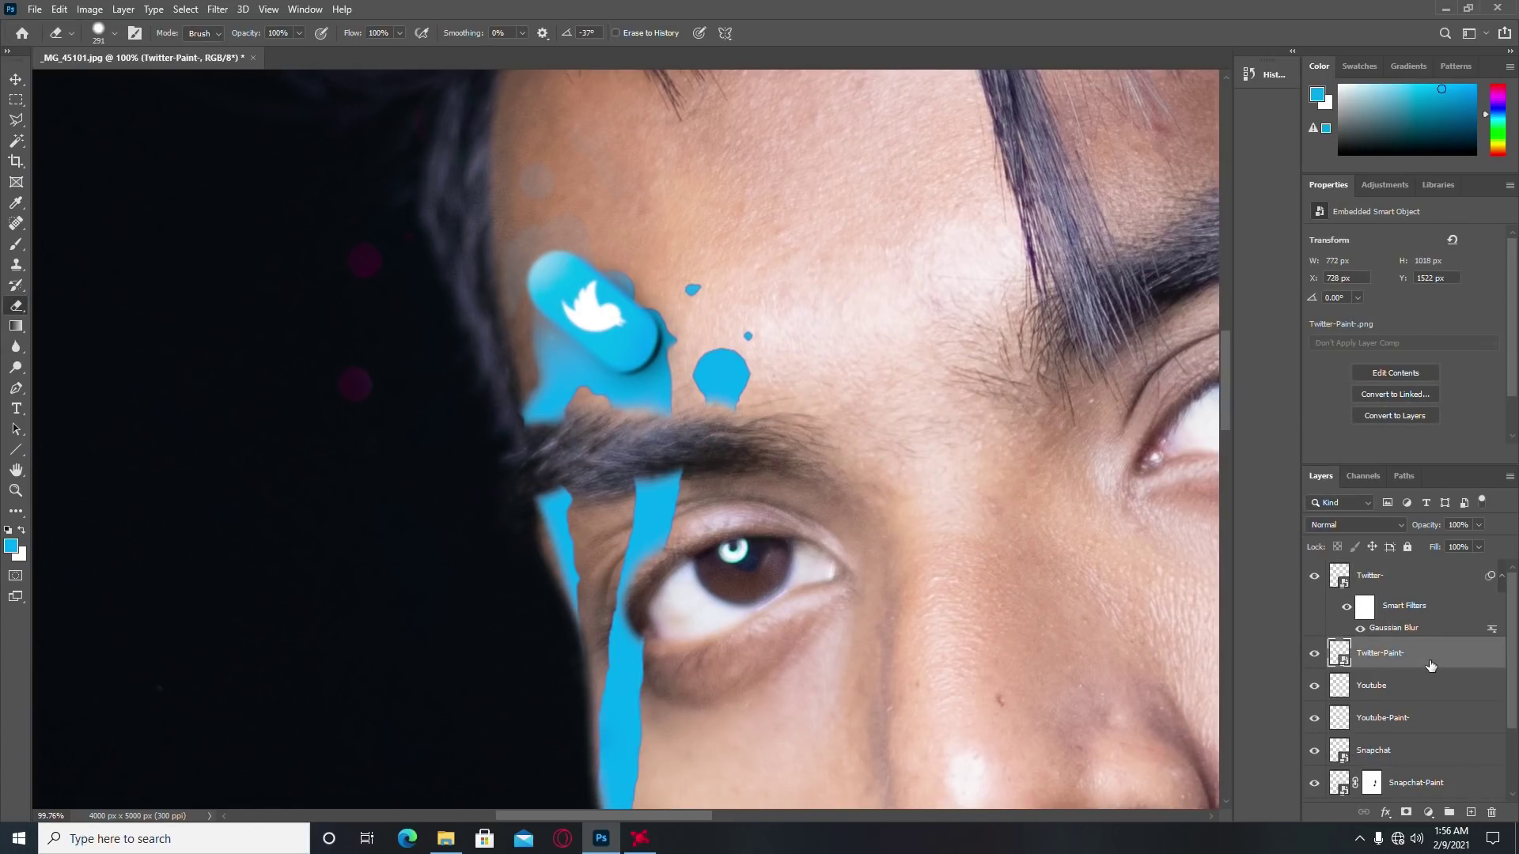
pyautogui.hotkey('ctrl', 't')
pyautogui.moveTo(634, 399); pyautogui.dragTo(635, 413)
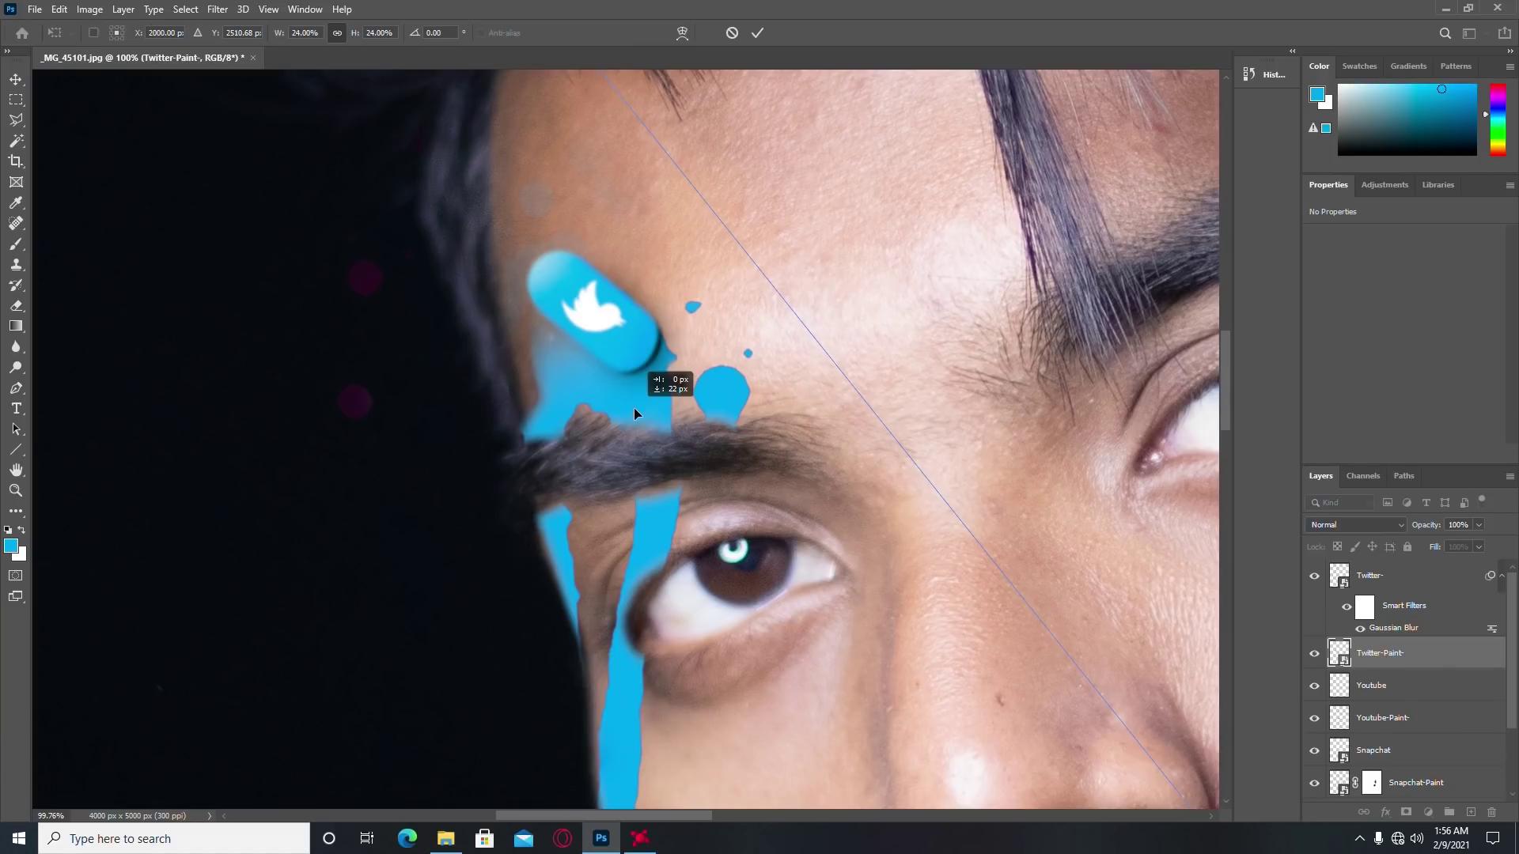
pyautogui.hotkey('ctrl', 'z')
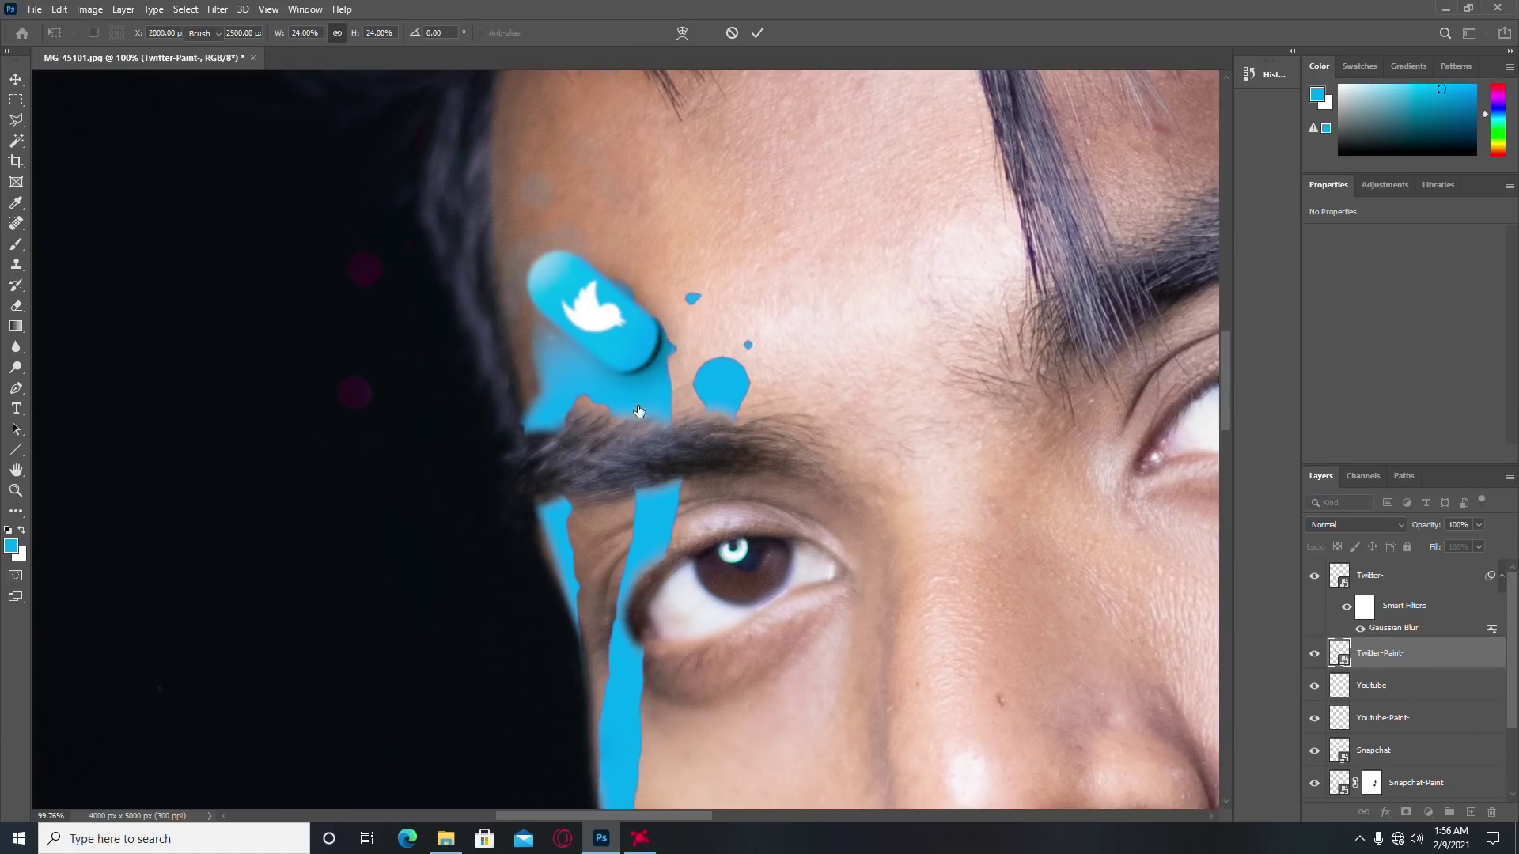
pyautogui.press('Return')
# Step: Apply 26% opacity to the Twitter-Paint splash and rasterize its layer
pyautogui.press('e')
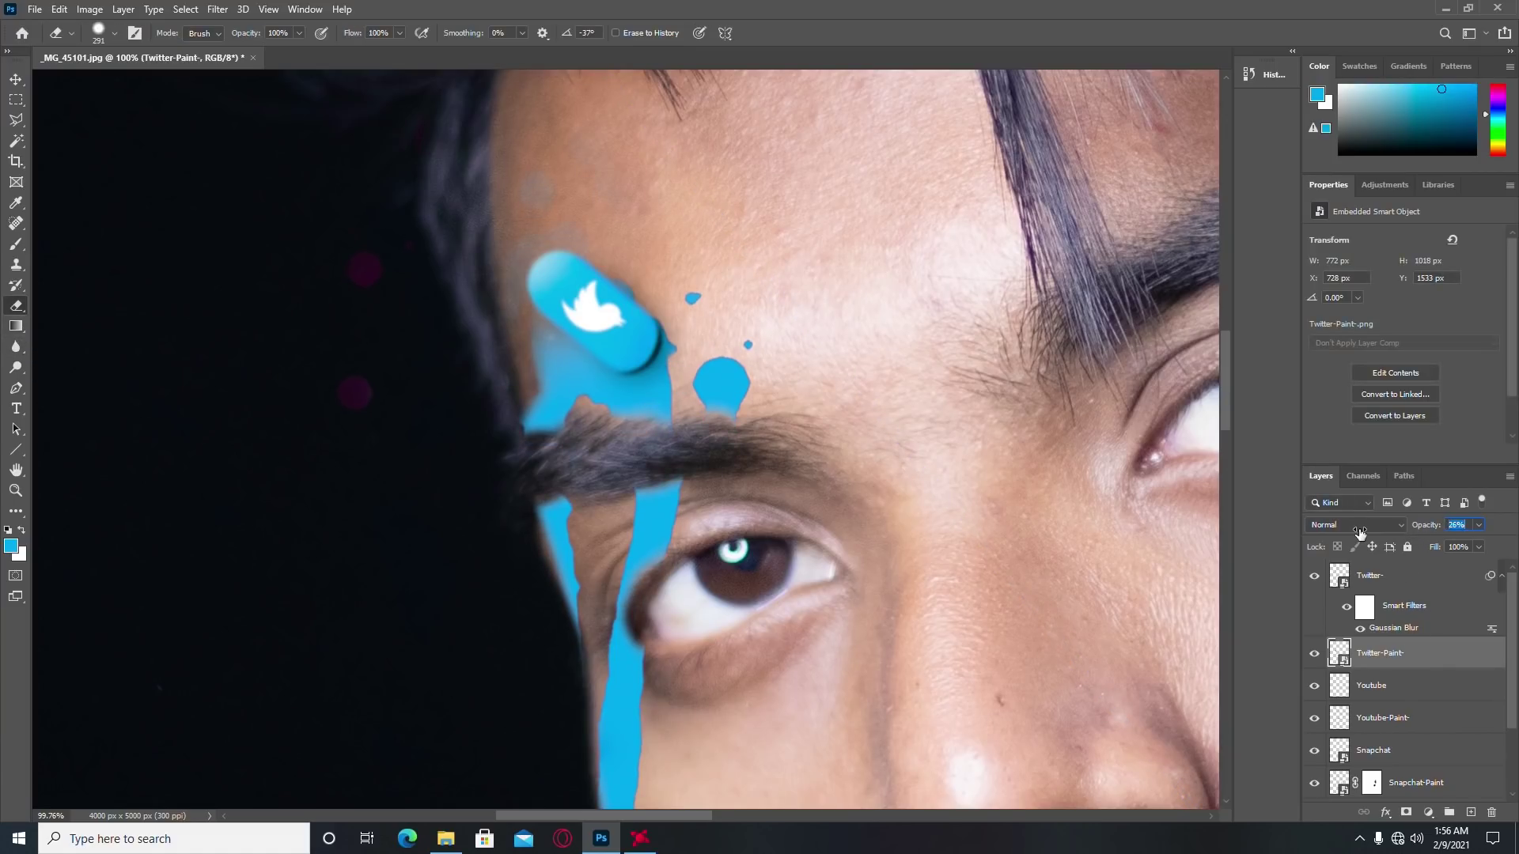
pyautogui.write('44')
pyautogui.press('Return')
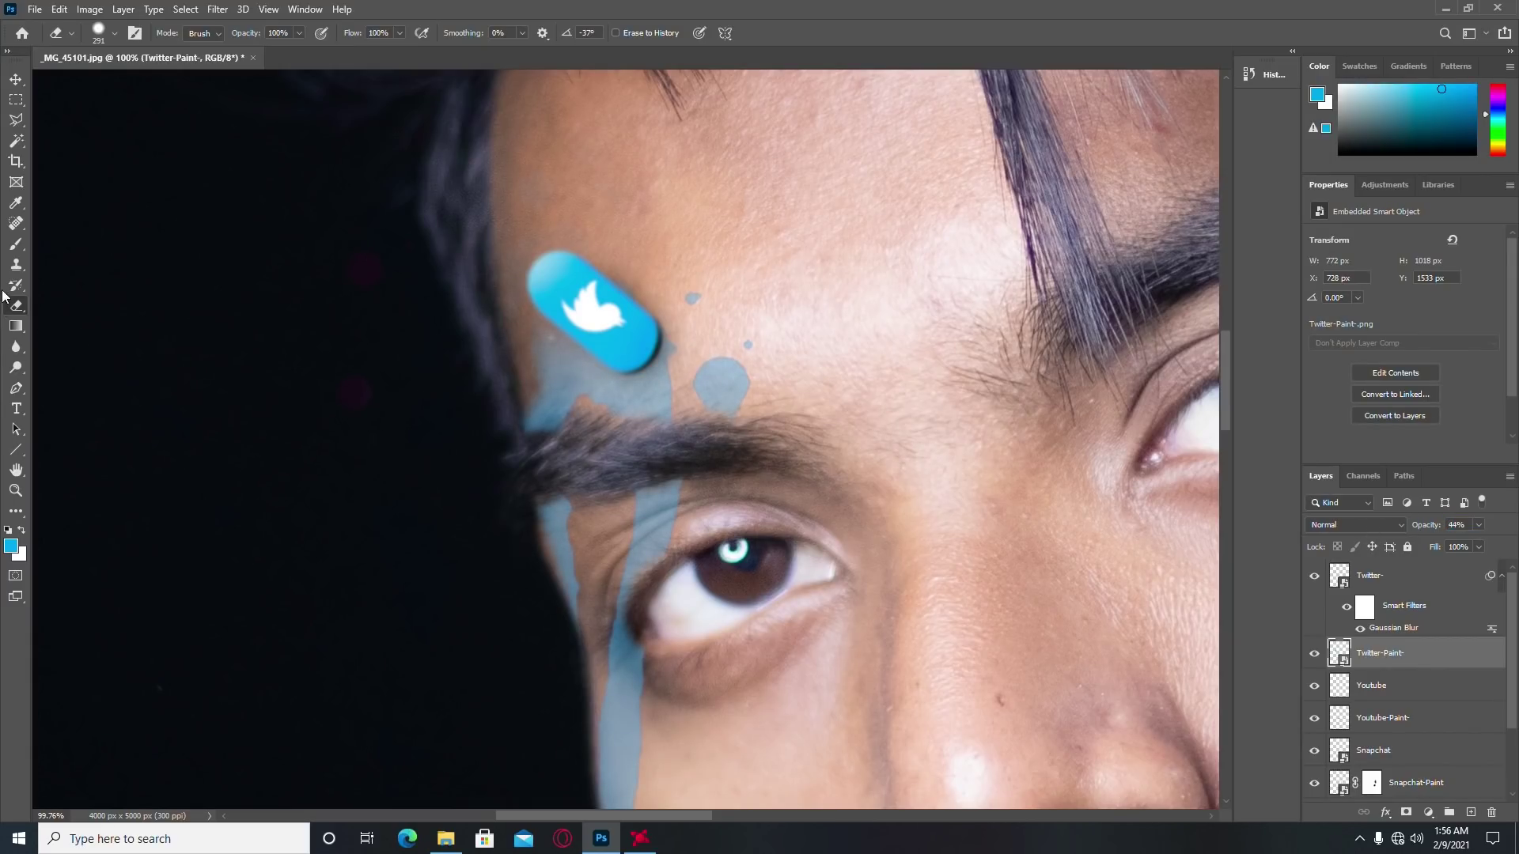
pyautogui.click(478, 476)
pyautogui.click(737, 323)
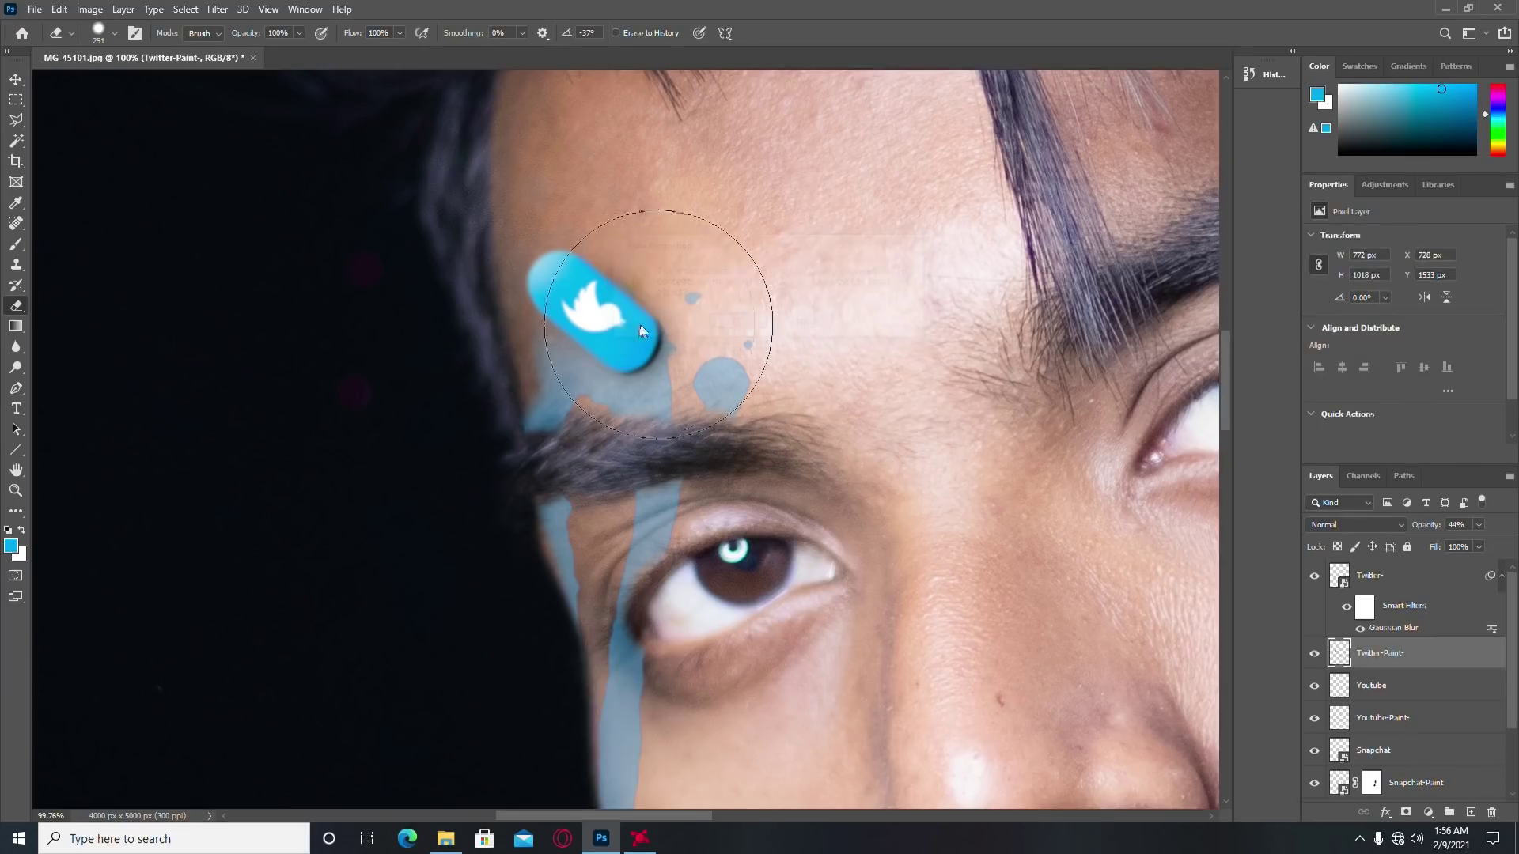
# Step: Soften the blue Twitter paint with a Gaussian Blur of about 8 px
pyautogui.keyDown('alt'); pyautogui.scroll(-2, 294, 395); pyautogui.keyUp('alt')
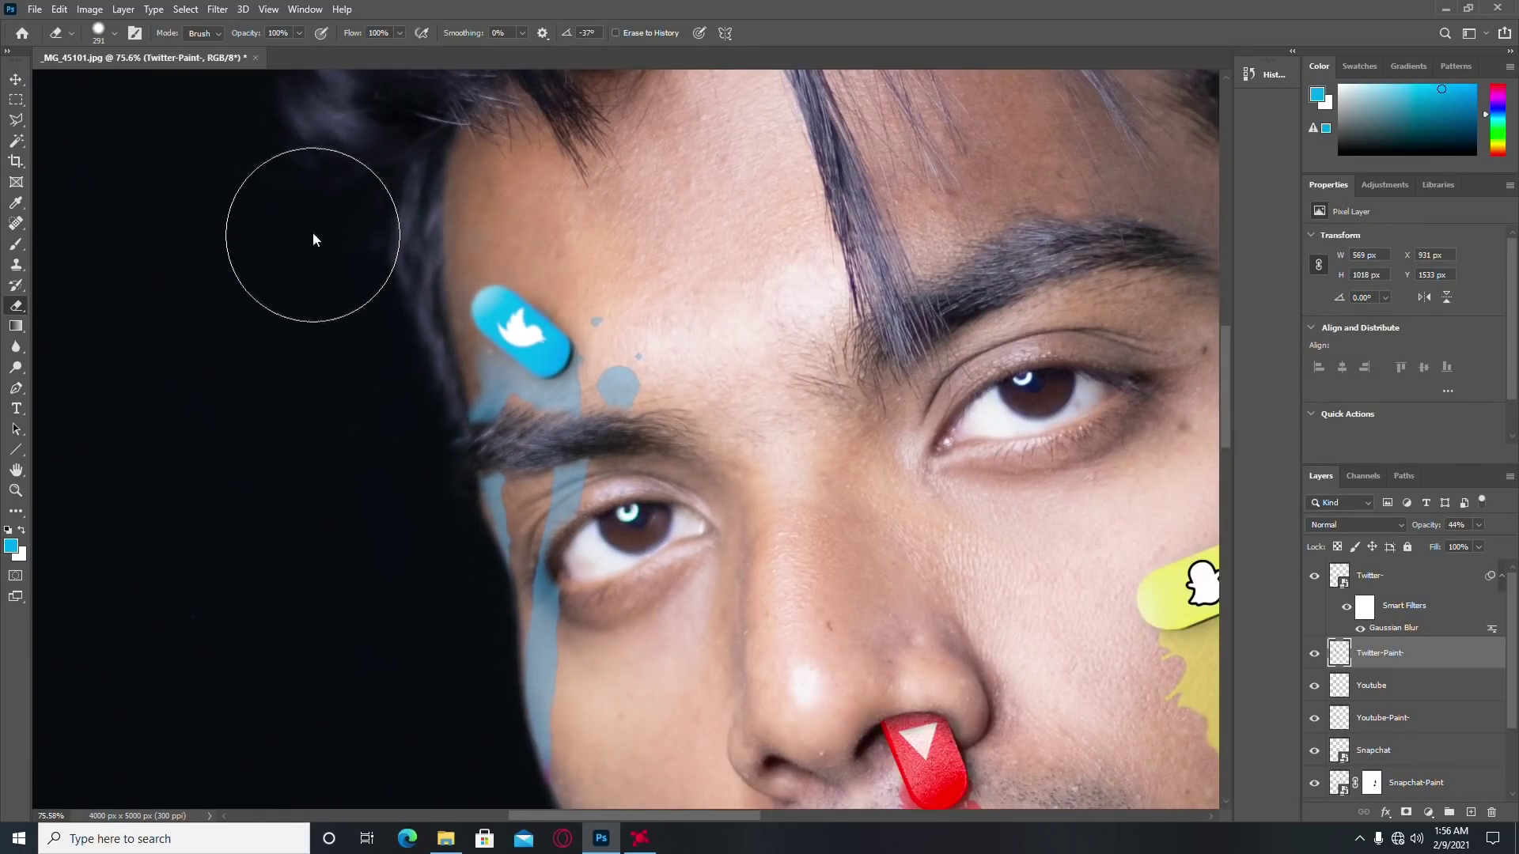
pyautogui.scroll(-2, 394, 525)
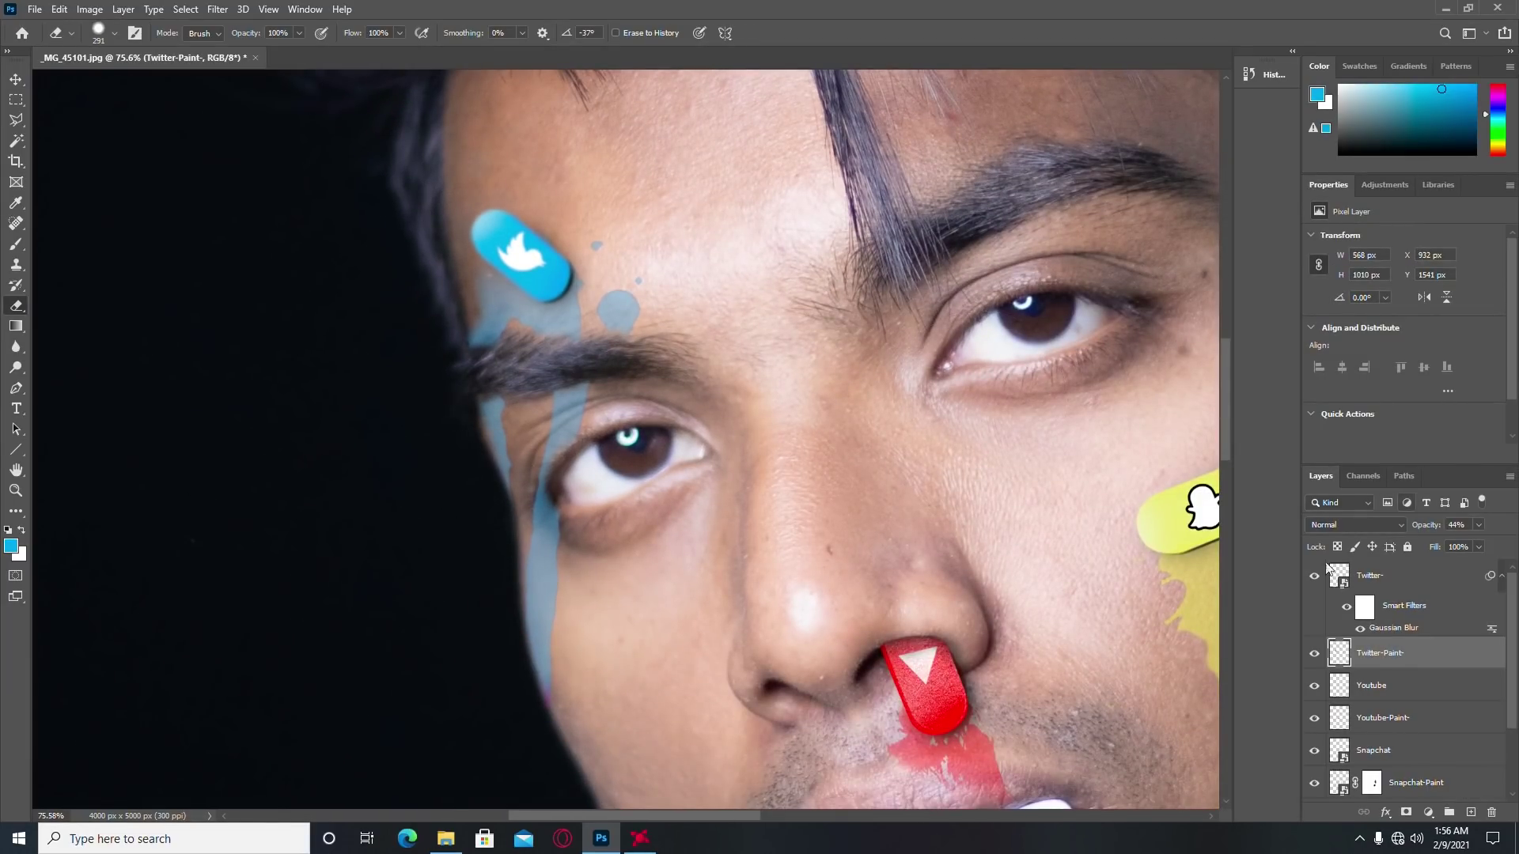
pyautogui.click(217, 9)
pyautogui.moveTo(304, 211)
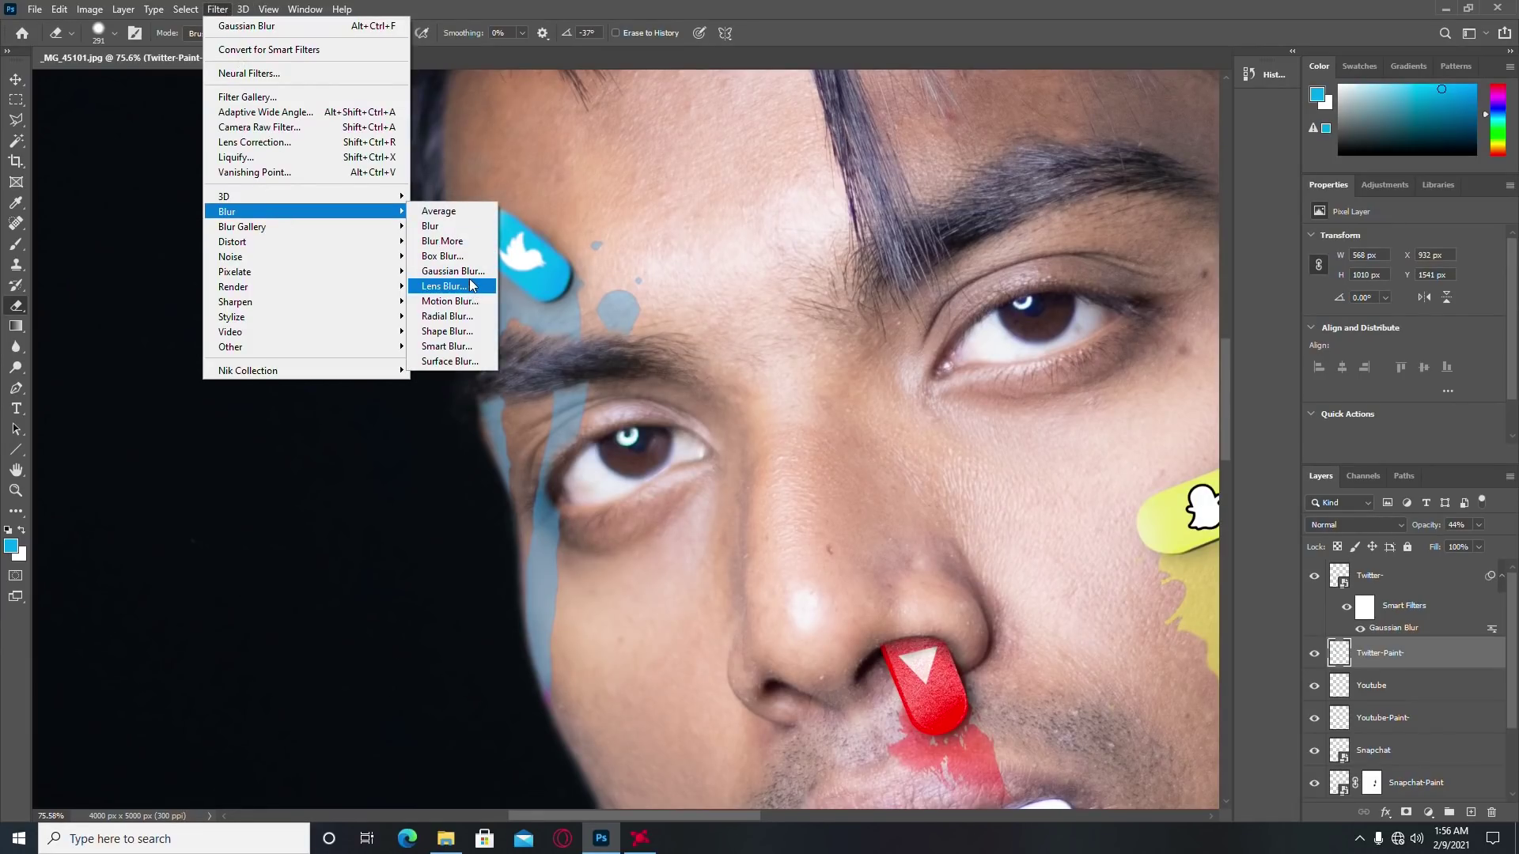
pyautogui.click(447, 281)
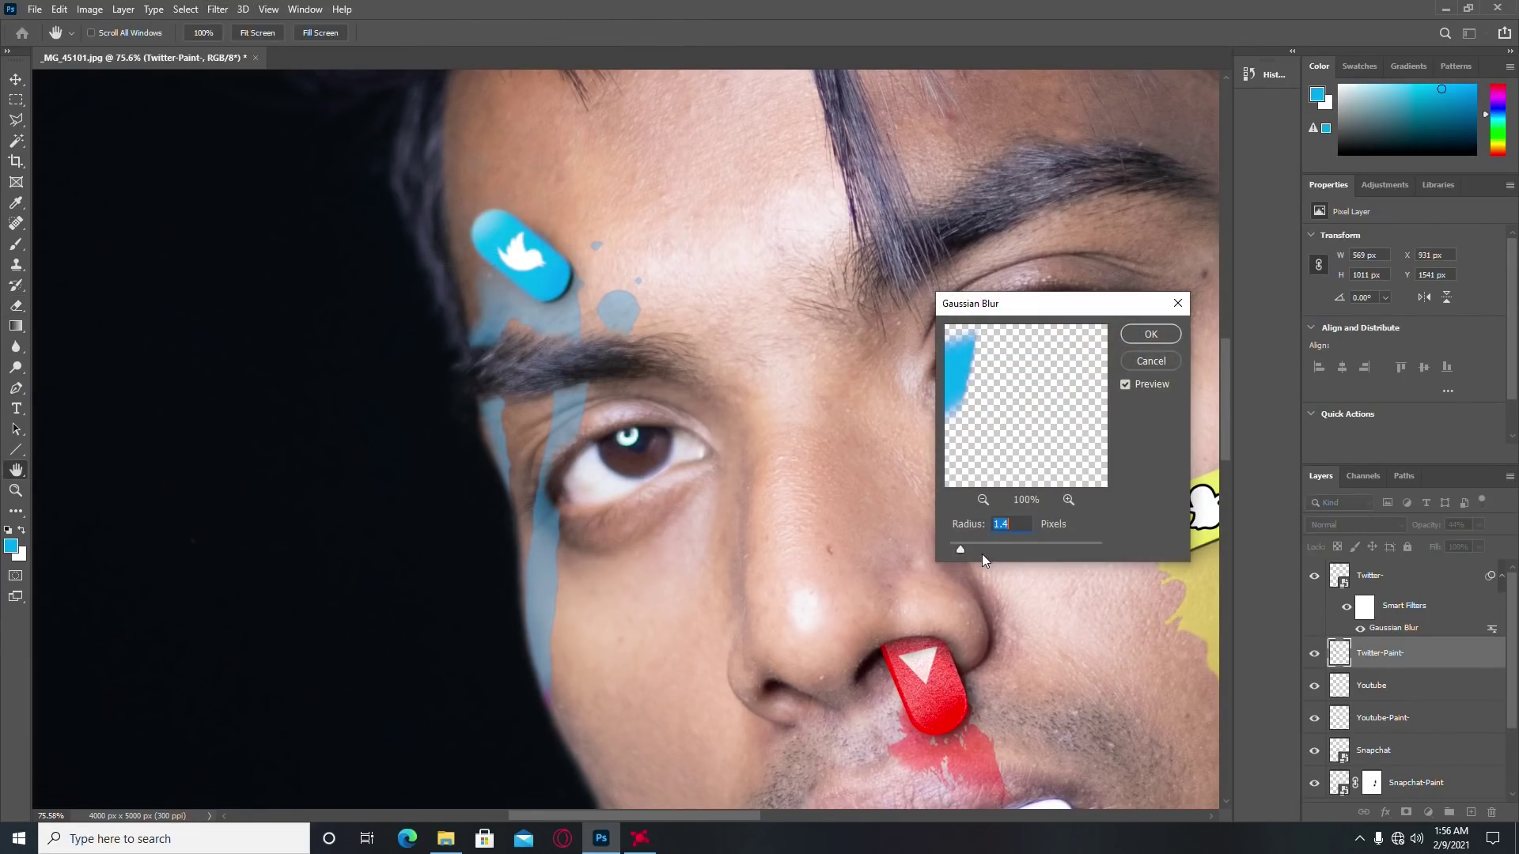
pyautogui.moveTo(982, 555); pyautogui.dragTo(1003, 549)
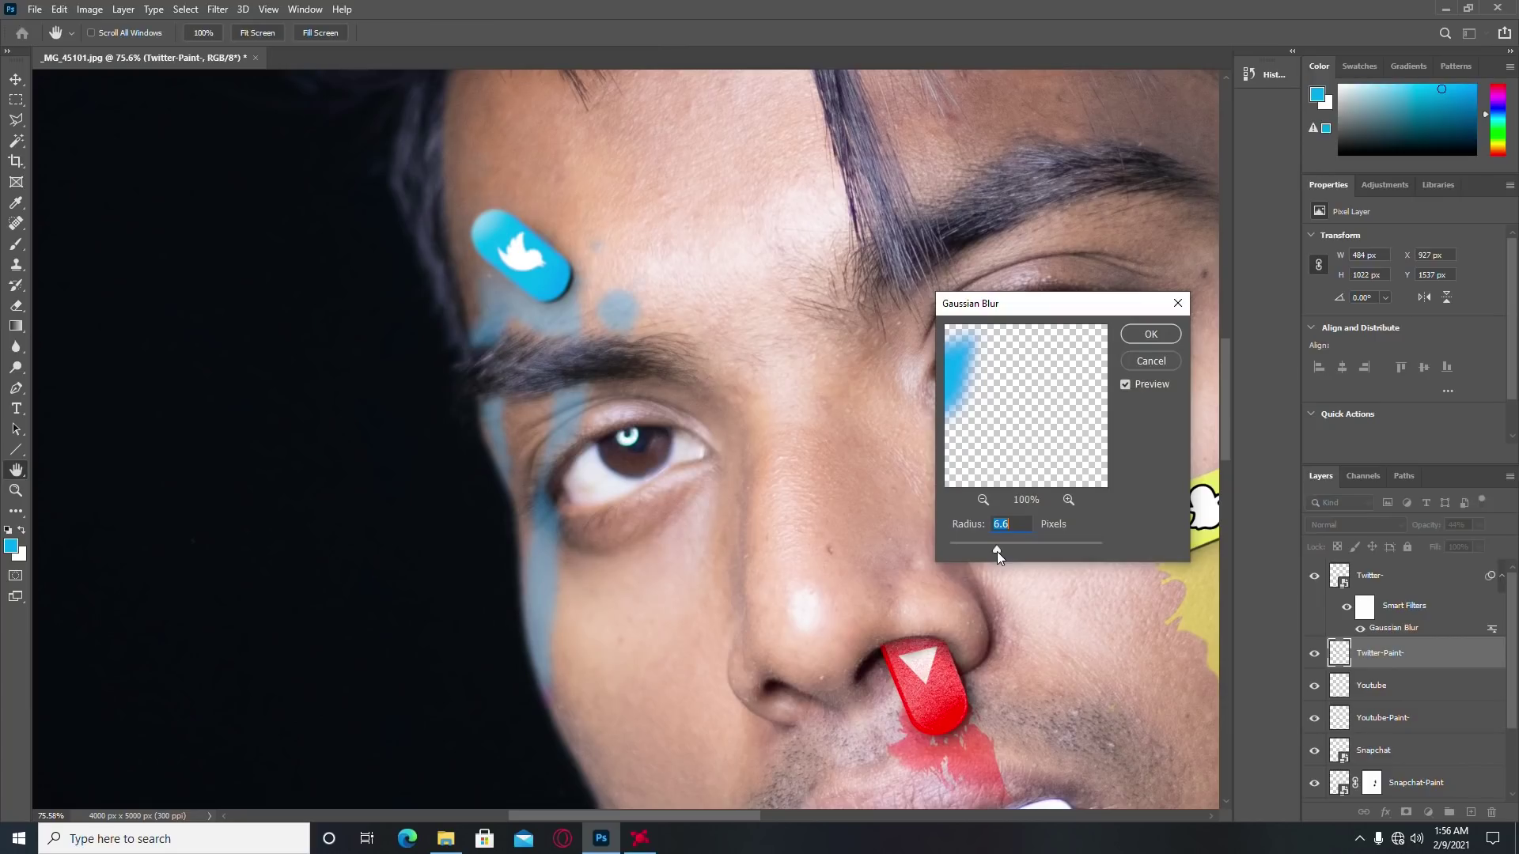
pyautogui.click(1148, 333)
# Step: Return to the Eraser and bring up the folder of sticker images
pyautogui.press('e')
pyautogui.scroll(-3, 781, 397)
pyautogui.scroll(-2, 781, 397)
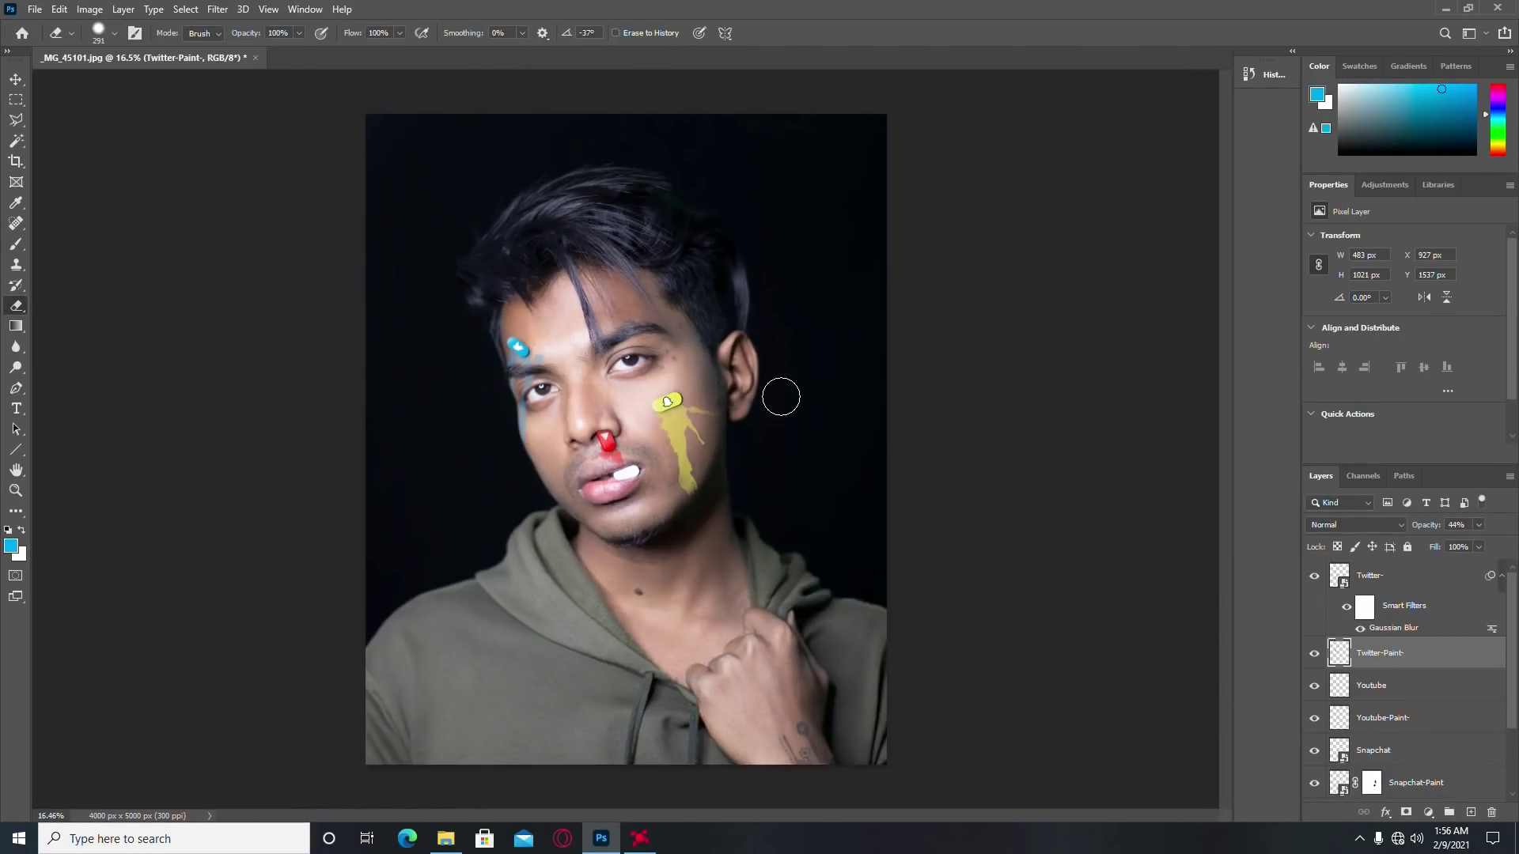
pyautogui.scroll(1, 716, 409)
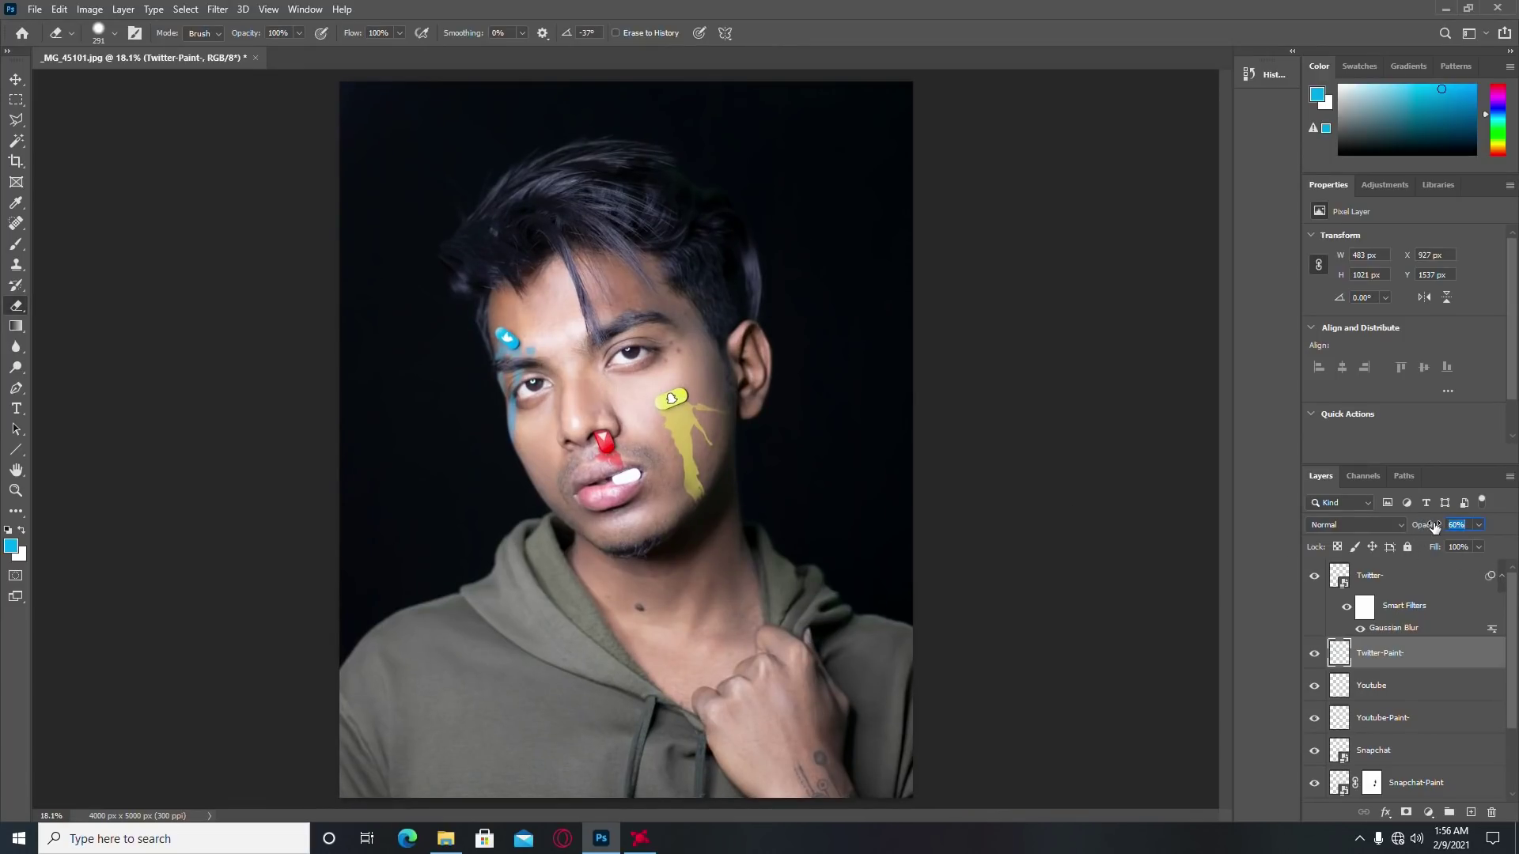
pyautogui.scroll(1, 558, 348)
pyautogui.scroll(2, 558, 348)
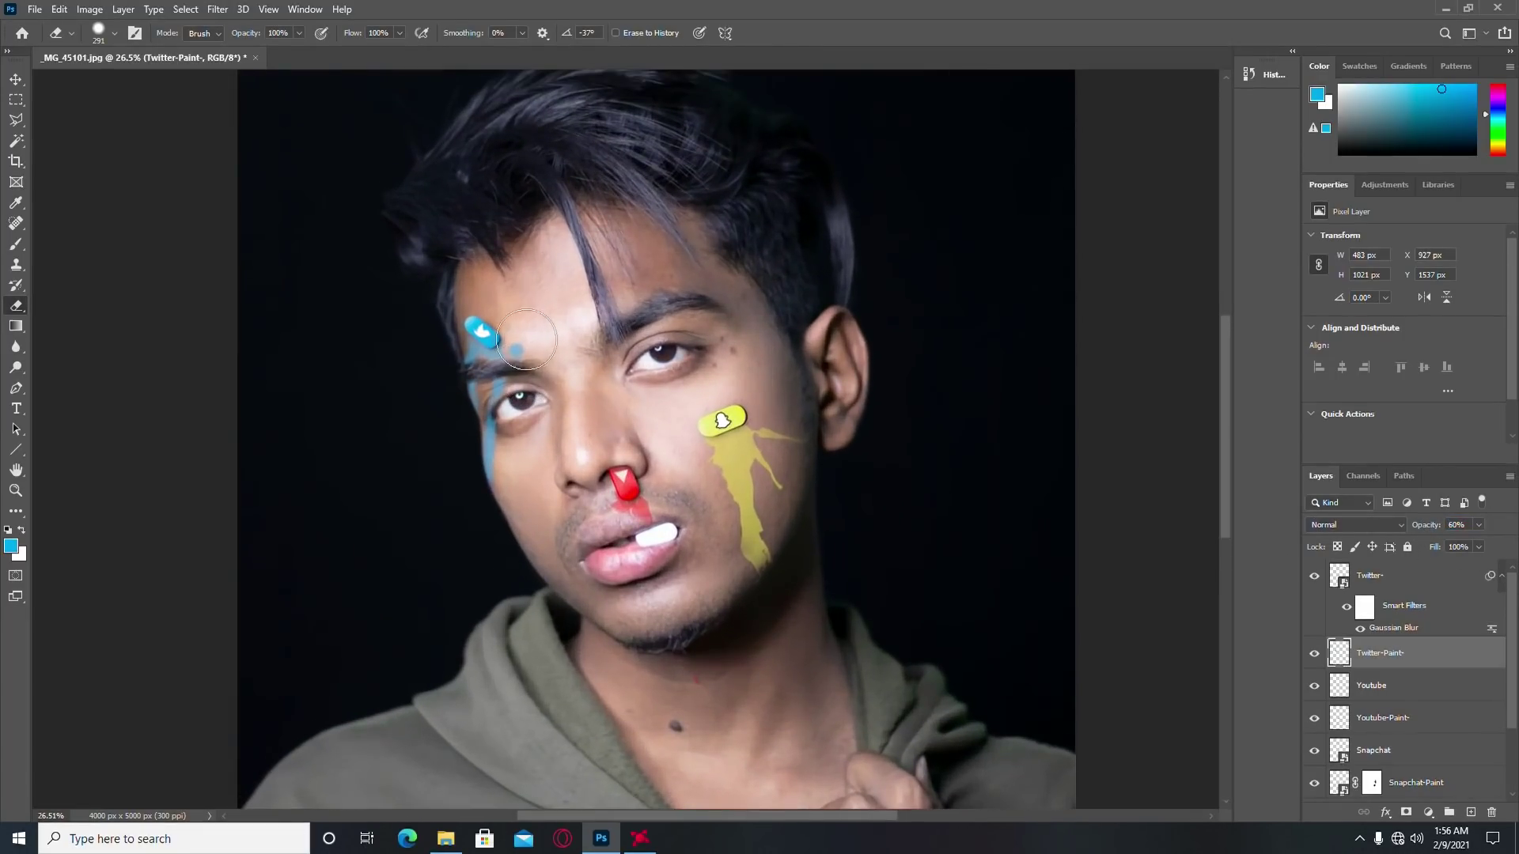
pyautogui.scroll(-2, 745, 447)
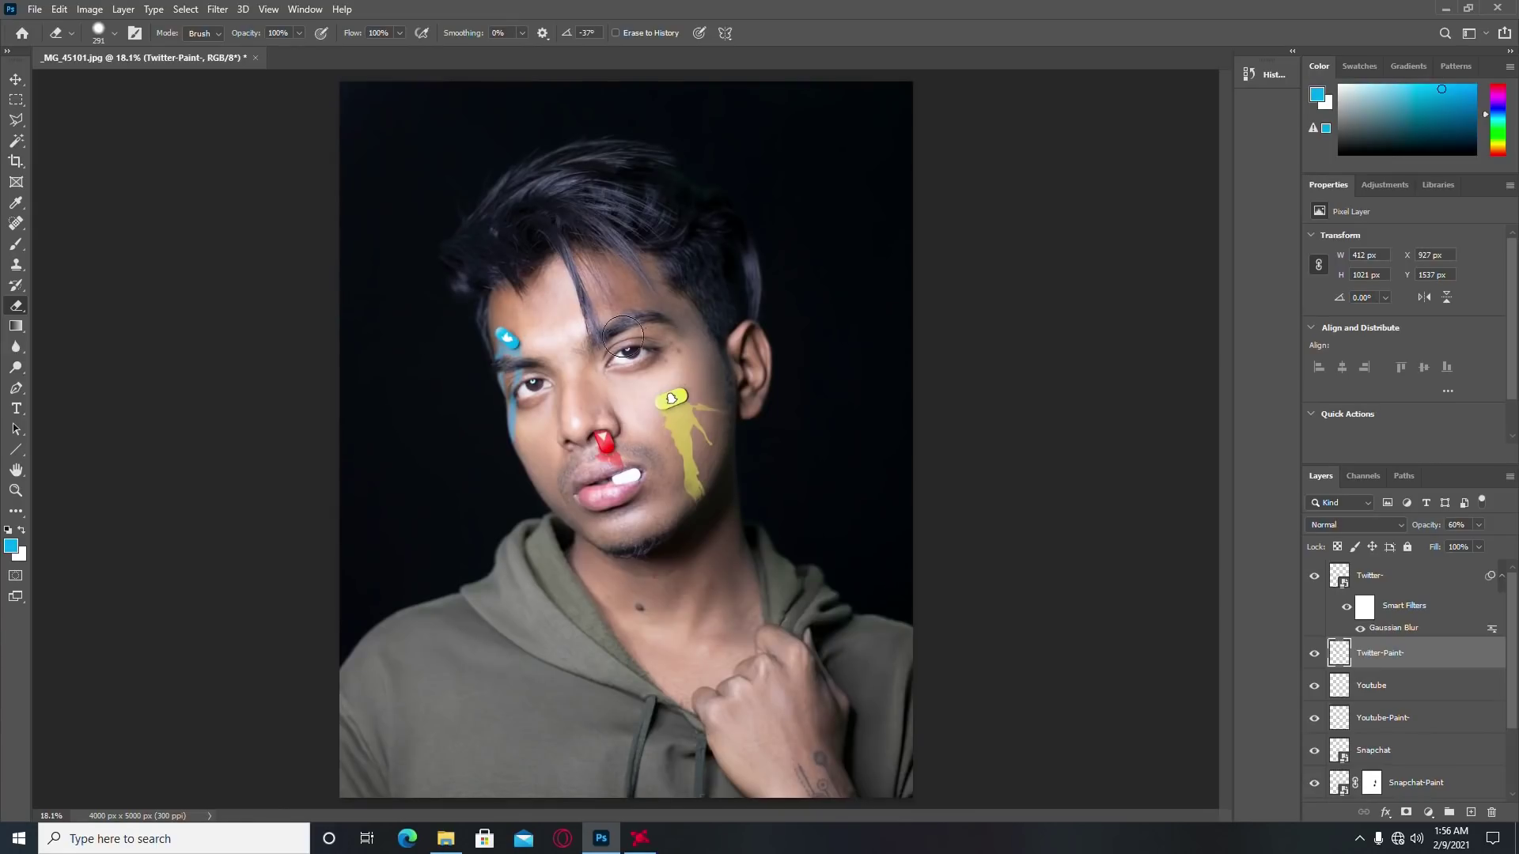
pyautogui.click(447, 838)
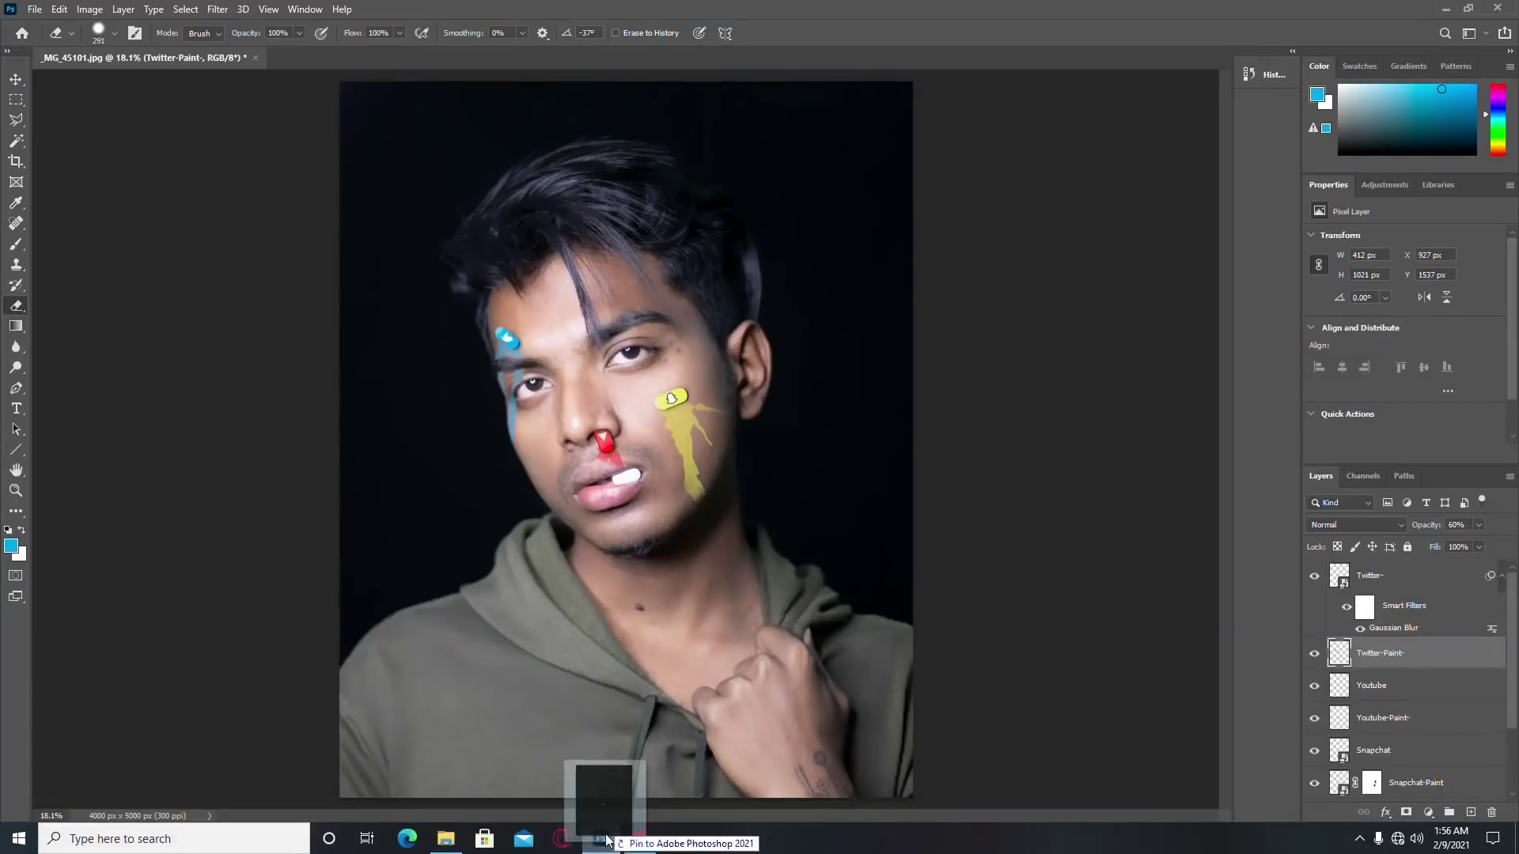
# Step: Place Instagram.png into the portrait and move the sticker down toward the chin
pyautogui.moveTo(322, 165); pyautogui.dragTo(637, 711)
pyautogui.press('Return')
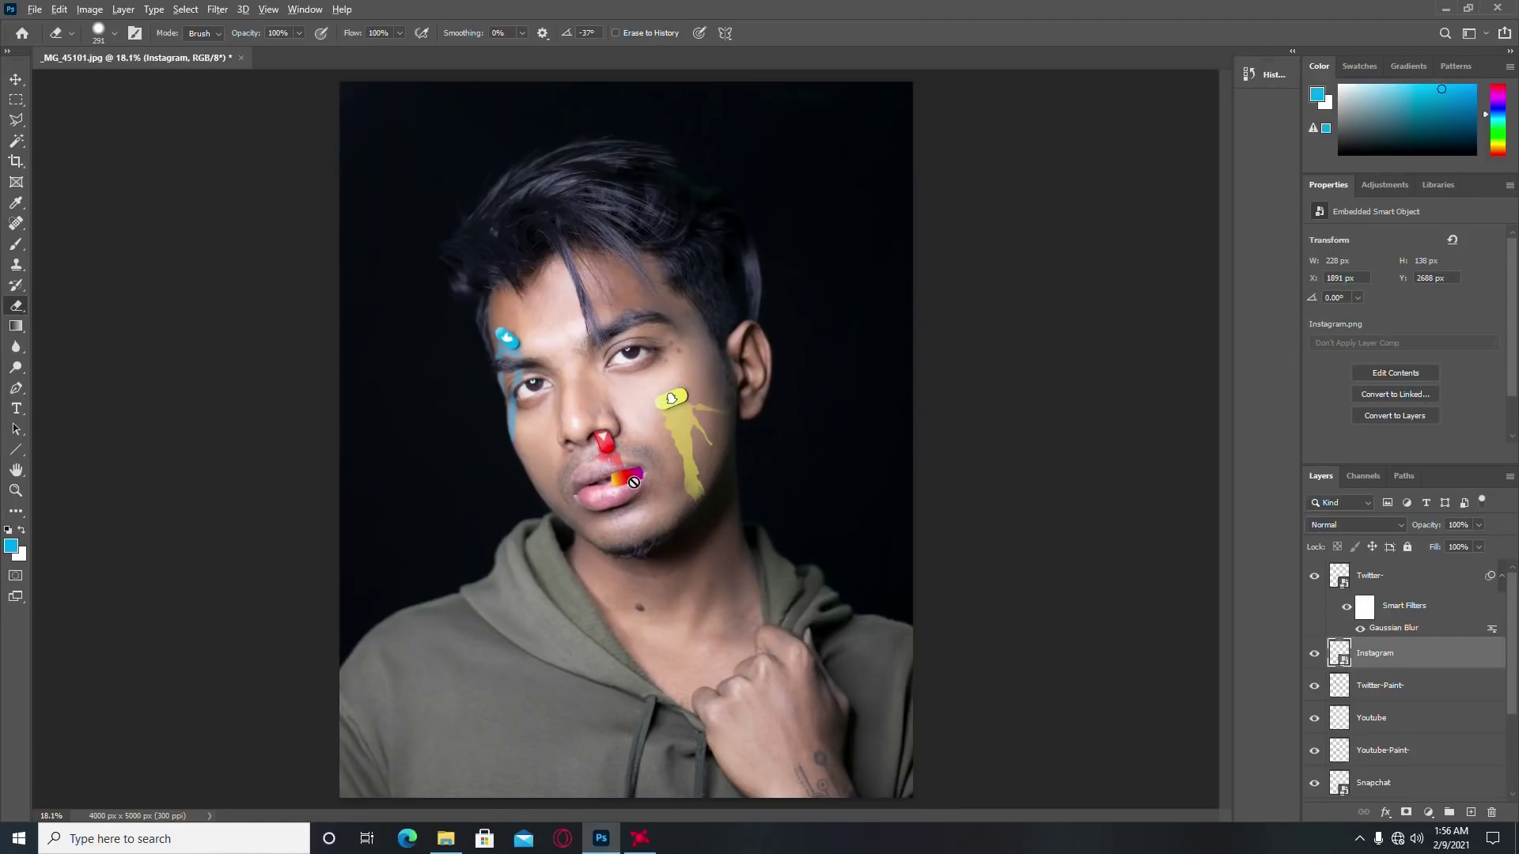
pyautogui.keyDown('alt'); pyautogui.scroll(3, 563, 461); pyautogui.keyUp('alt')
pyautogui.click(16, 79)
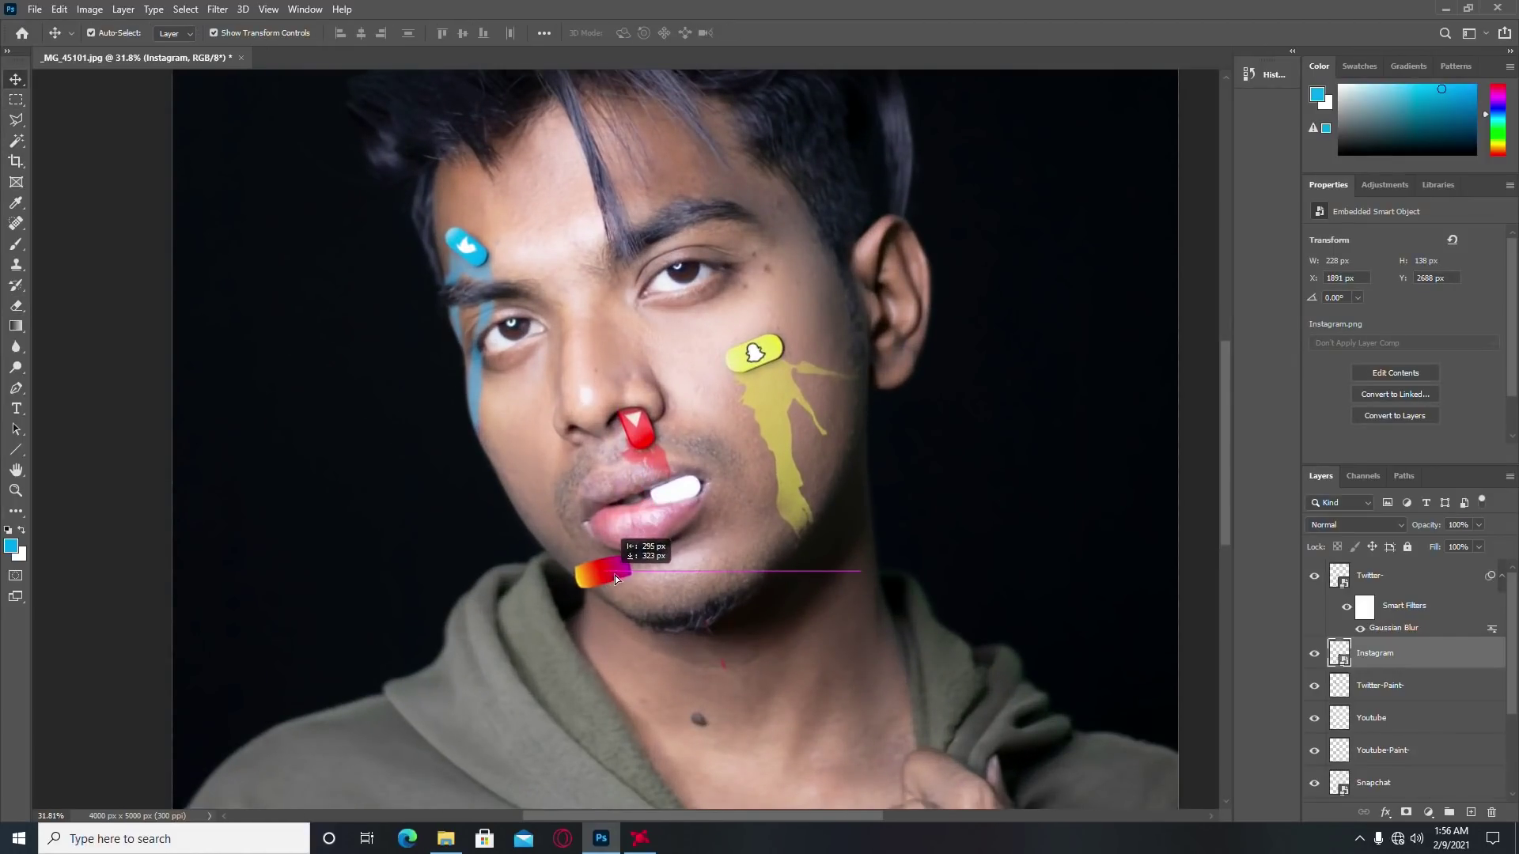
pyautogui.moveTo(675, 498); pyautogui.dragTo(615, 580)
# Step: Reposition the Instagram sticker up onto the upper lip, leaving blending at Normal
pyautogui.keyDown('alt'); pyautogui.scroll(2, 649, 545); pyautogui.keyUp('alt')
pyautogui.keyDown('alt'); pyautogui.scroll(2, 625, 569); pyautogui.keyUp('alt')
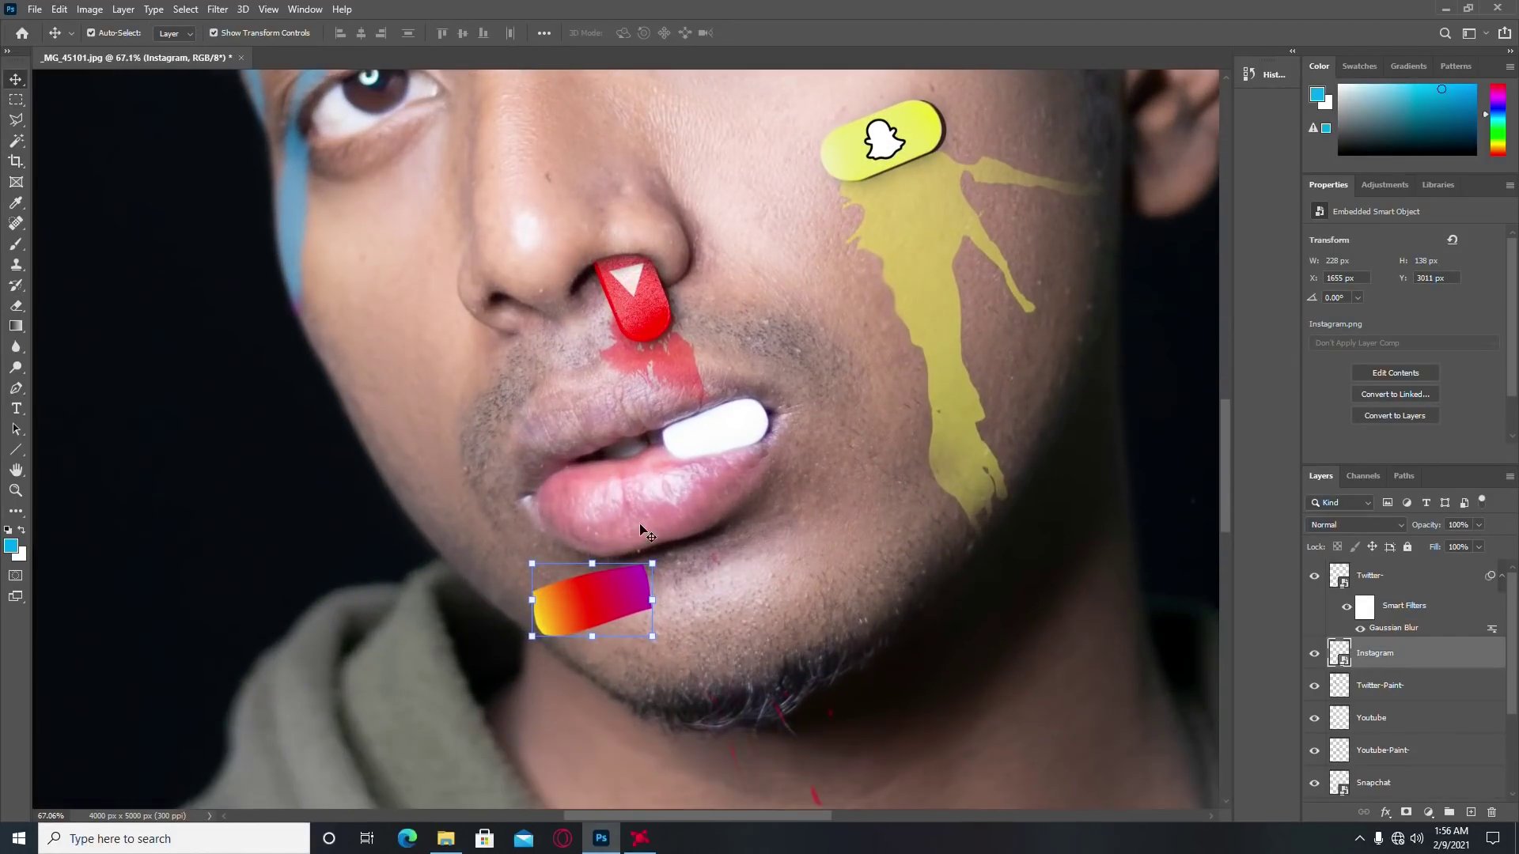
pyautogui.keyDown('alt'); pyautogui.scroll(1, 602, 569); pyautogui.keyUp('alt')
pyautogui.keyDown('alt'); pyautogui.scroll(1, 558, 573); pyautogui.keyUp('alt')
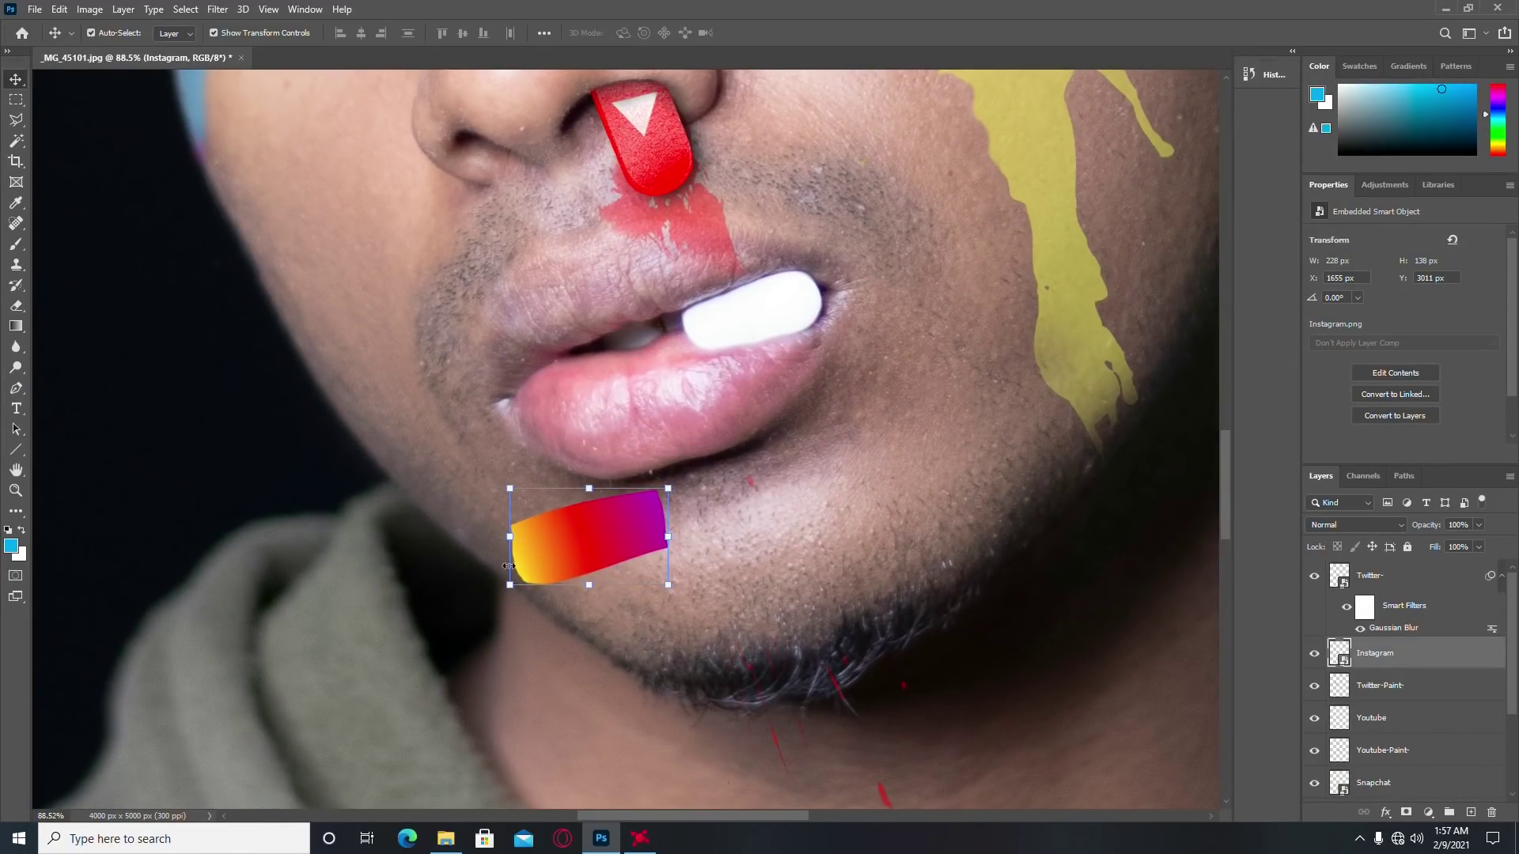
pyautogui.moveTo(610, 546); pyautogui.dragTo(659, 544)
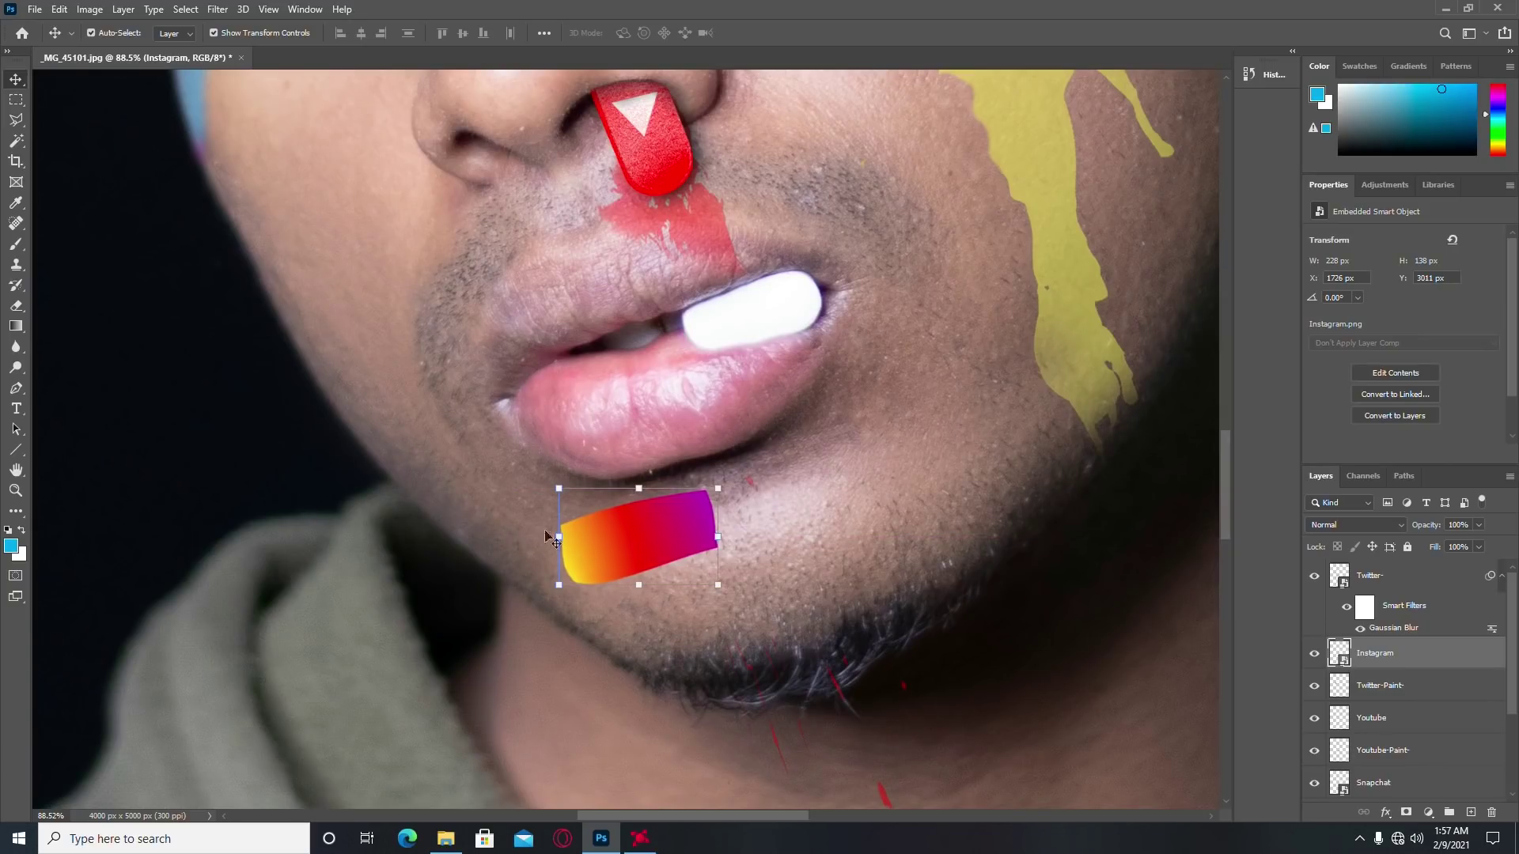
pyautogui.moveTo(688, 538); pyautogui.dragTo(788, 389)
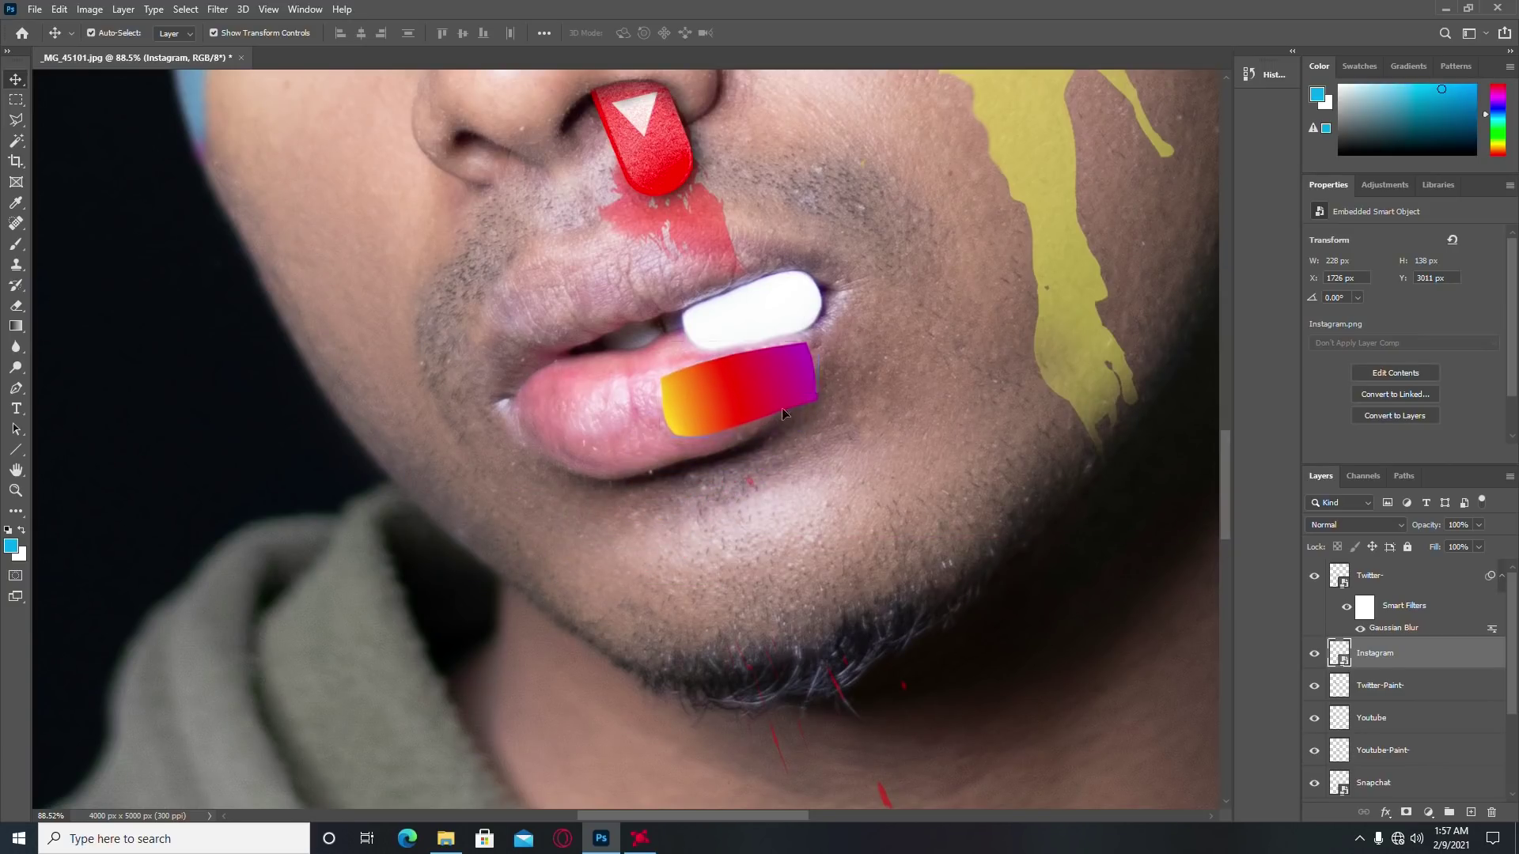
pyautogui.click(1338, 526)
pyautogui.click(817, 440)
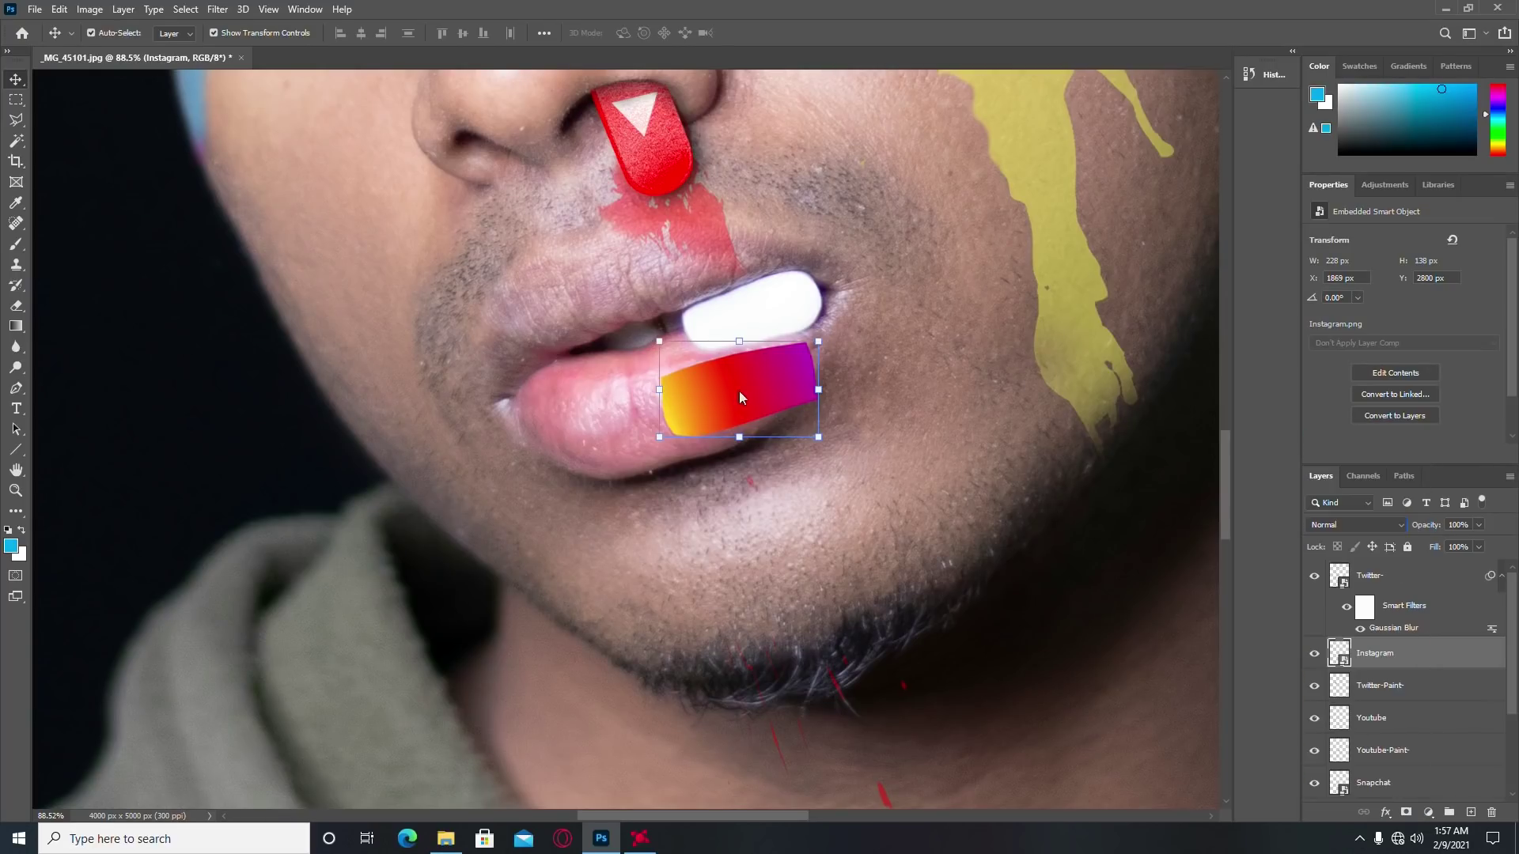
pyautogui.moveTo(797, 411); pyautogui.dragTo(809, 345)
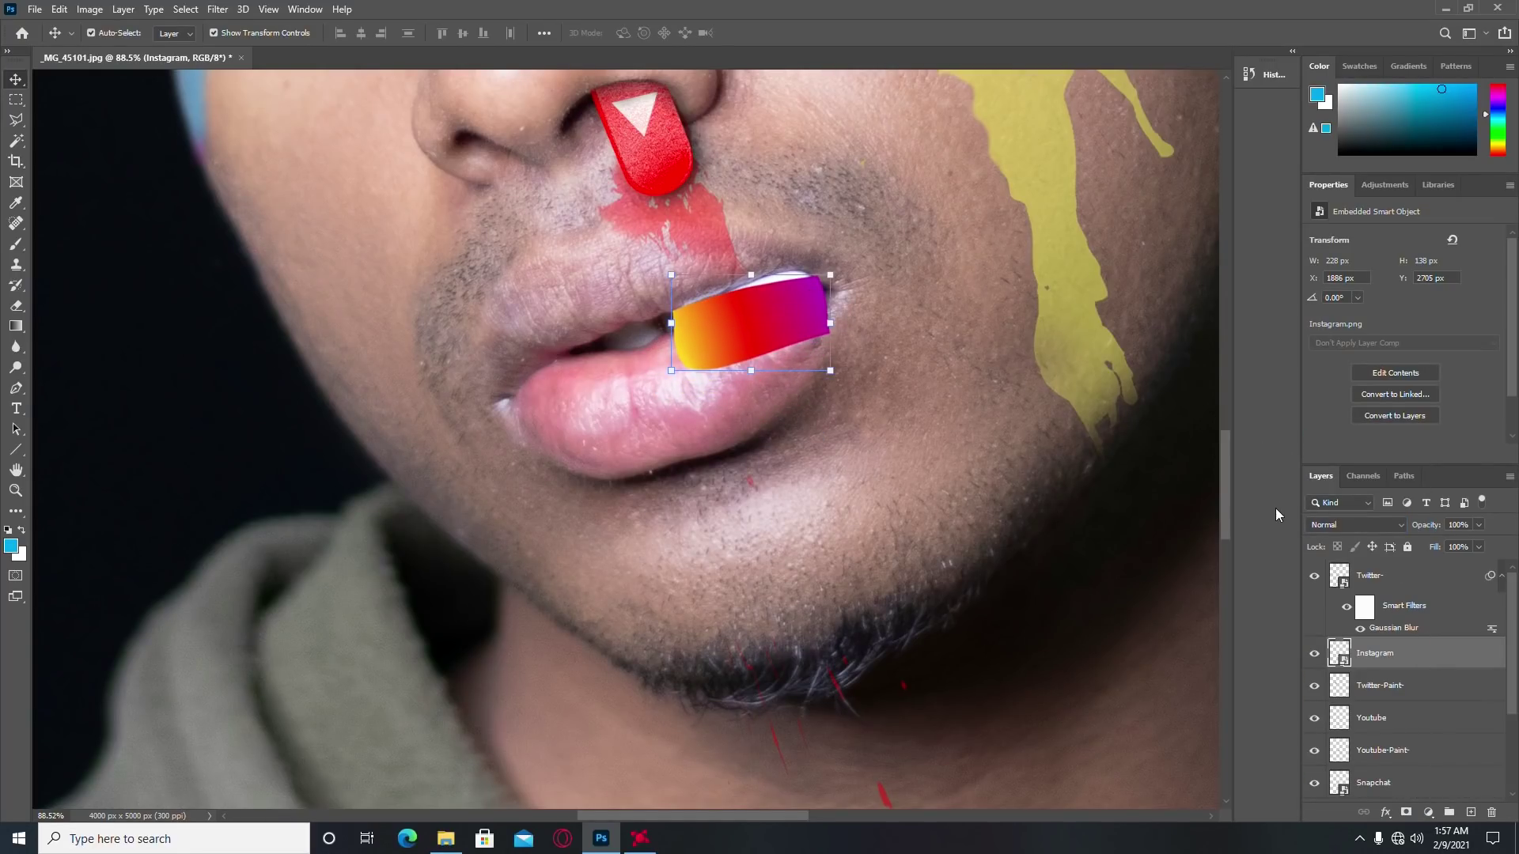
# Step: Set the Instagram layer to Multiply, align it with the lips, and add a layer mask
pyautogui.click(1348, 525)
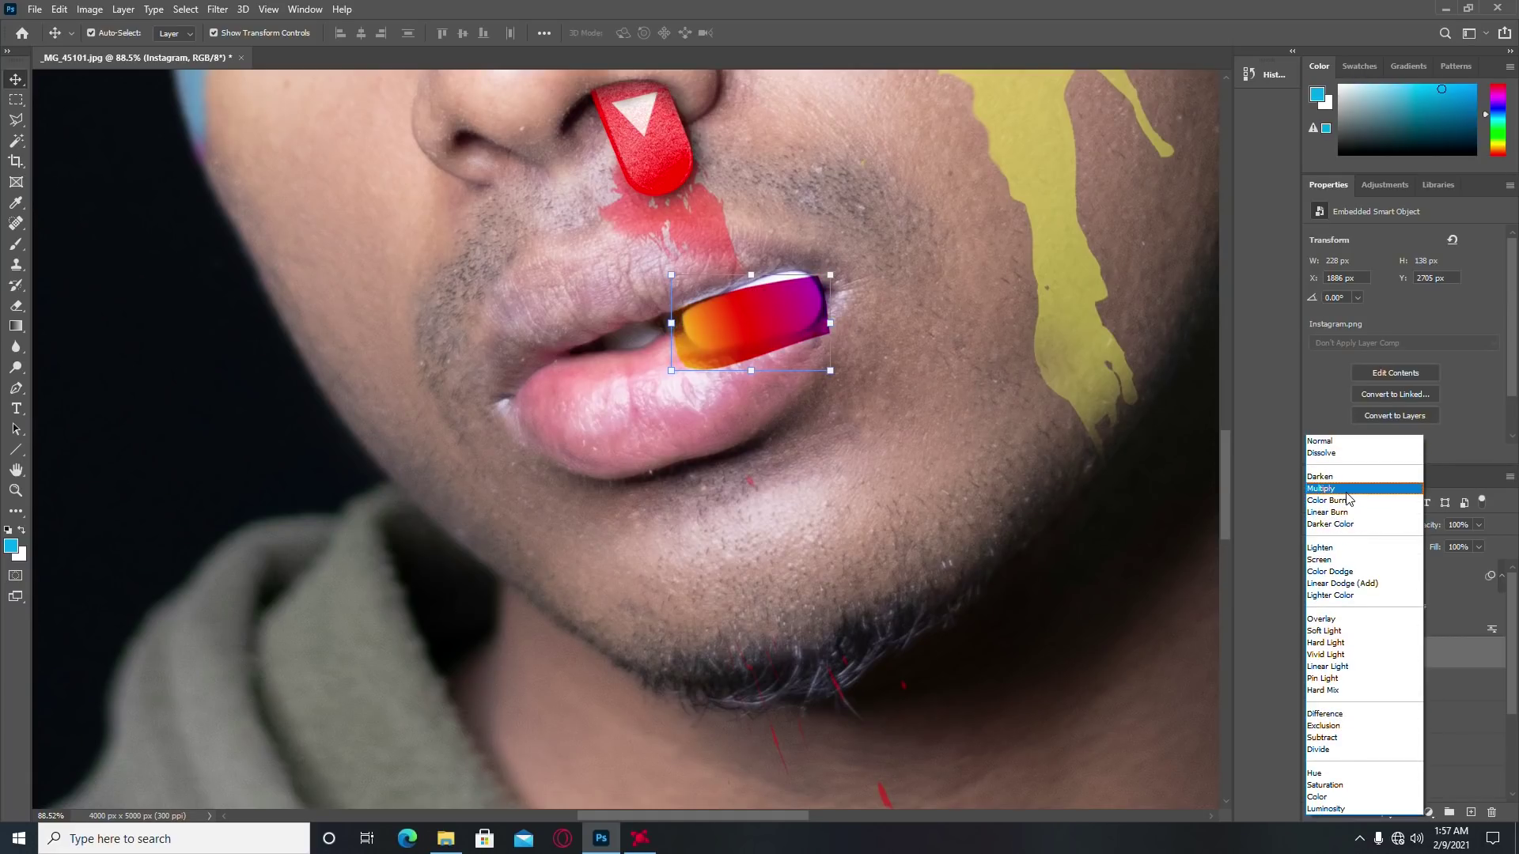
pyautogui.click(1348, 491)
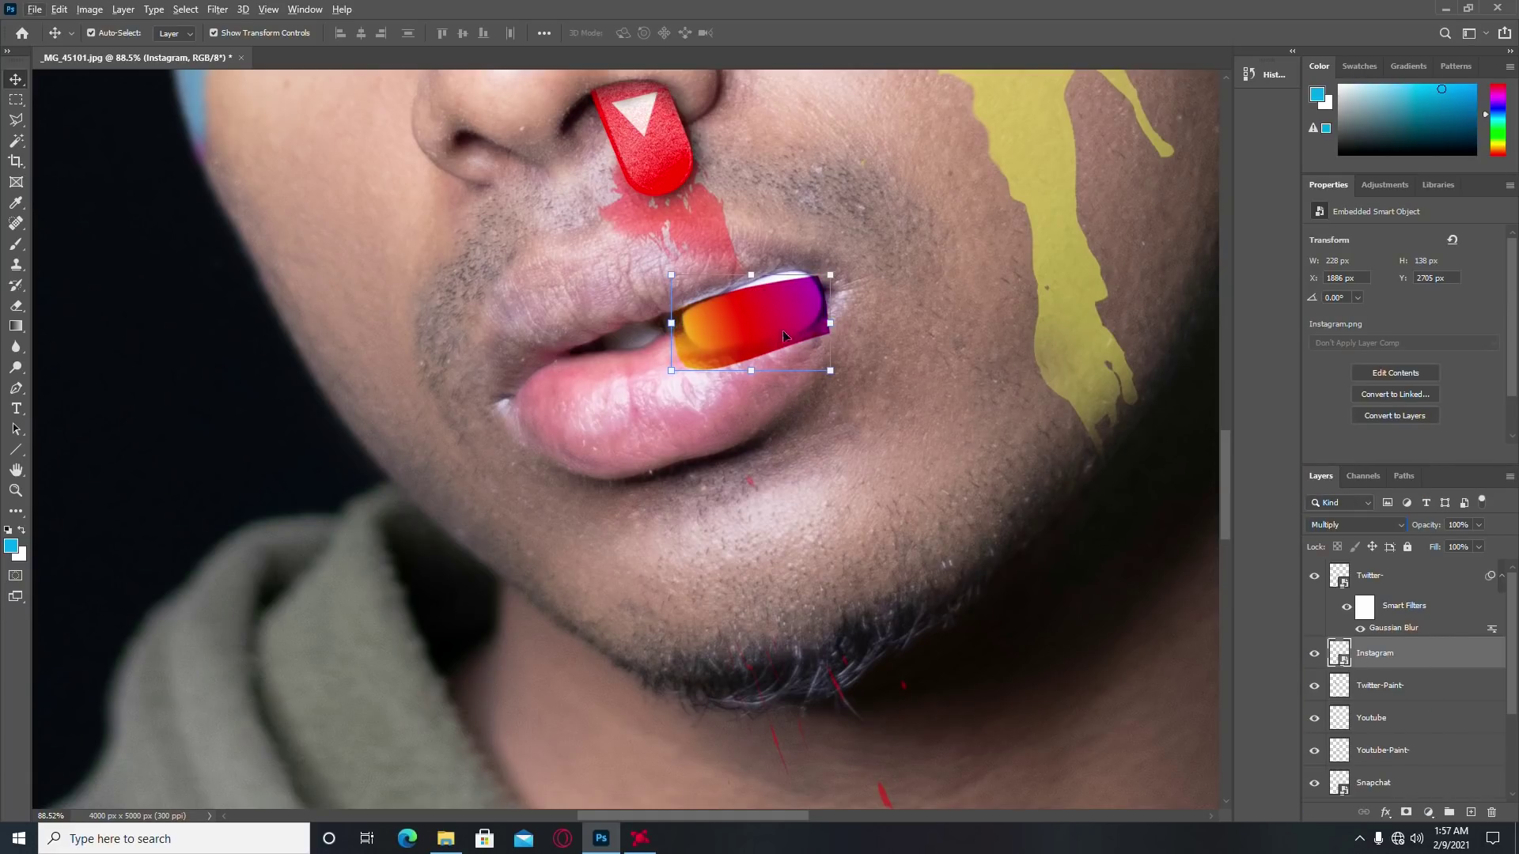
pyautogui.moveTo(783, 336); pyautogui.dragTo(803, 324)
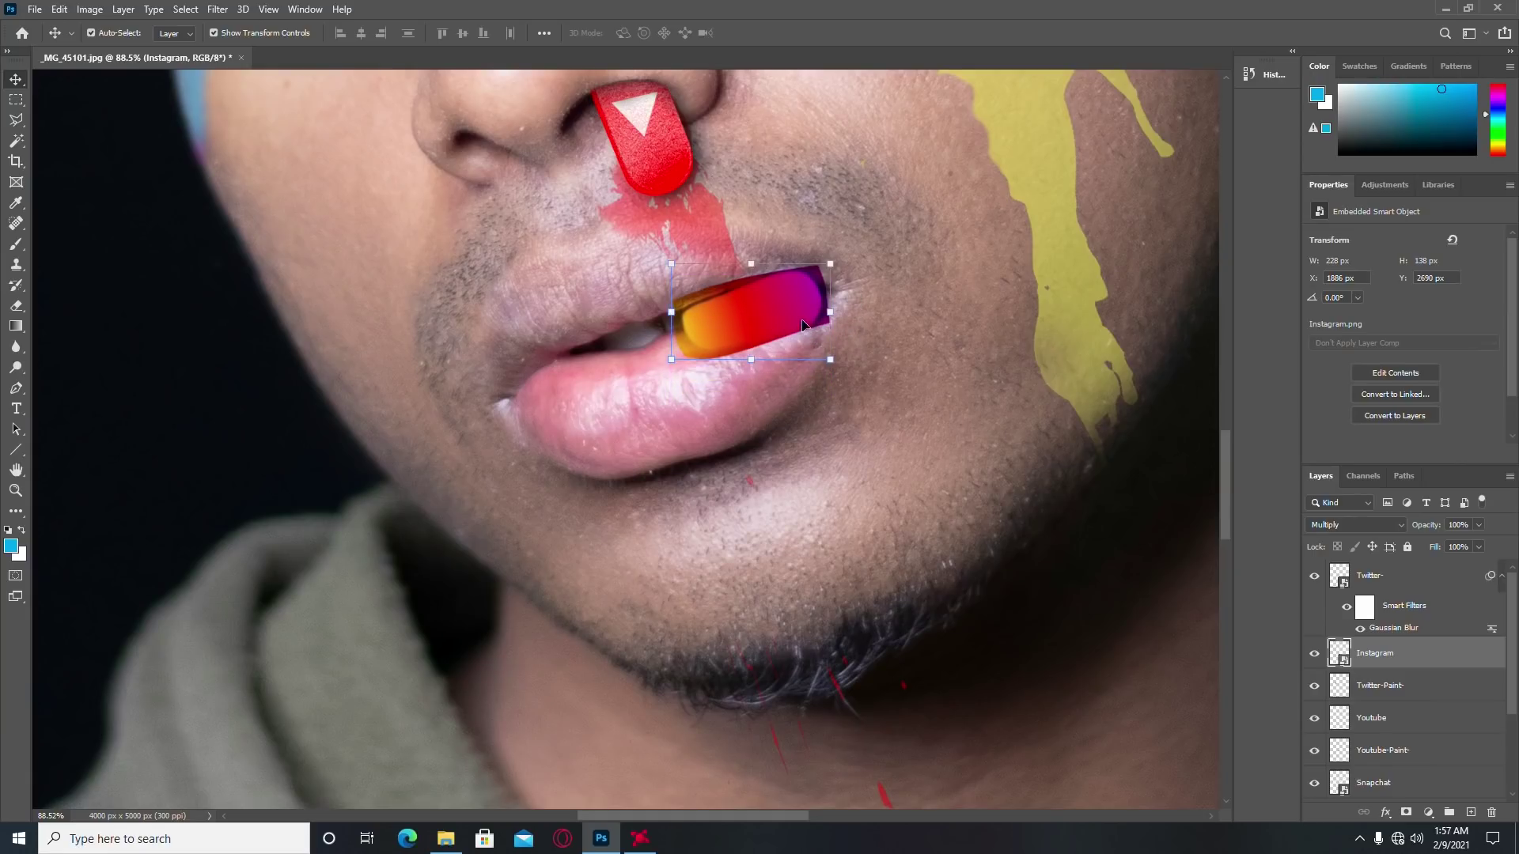
pyautogui.scroll(3, 791, 291)
pyautogui.moveTo(795, 300); pyautogui.dragTo(809, 307)
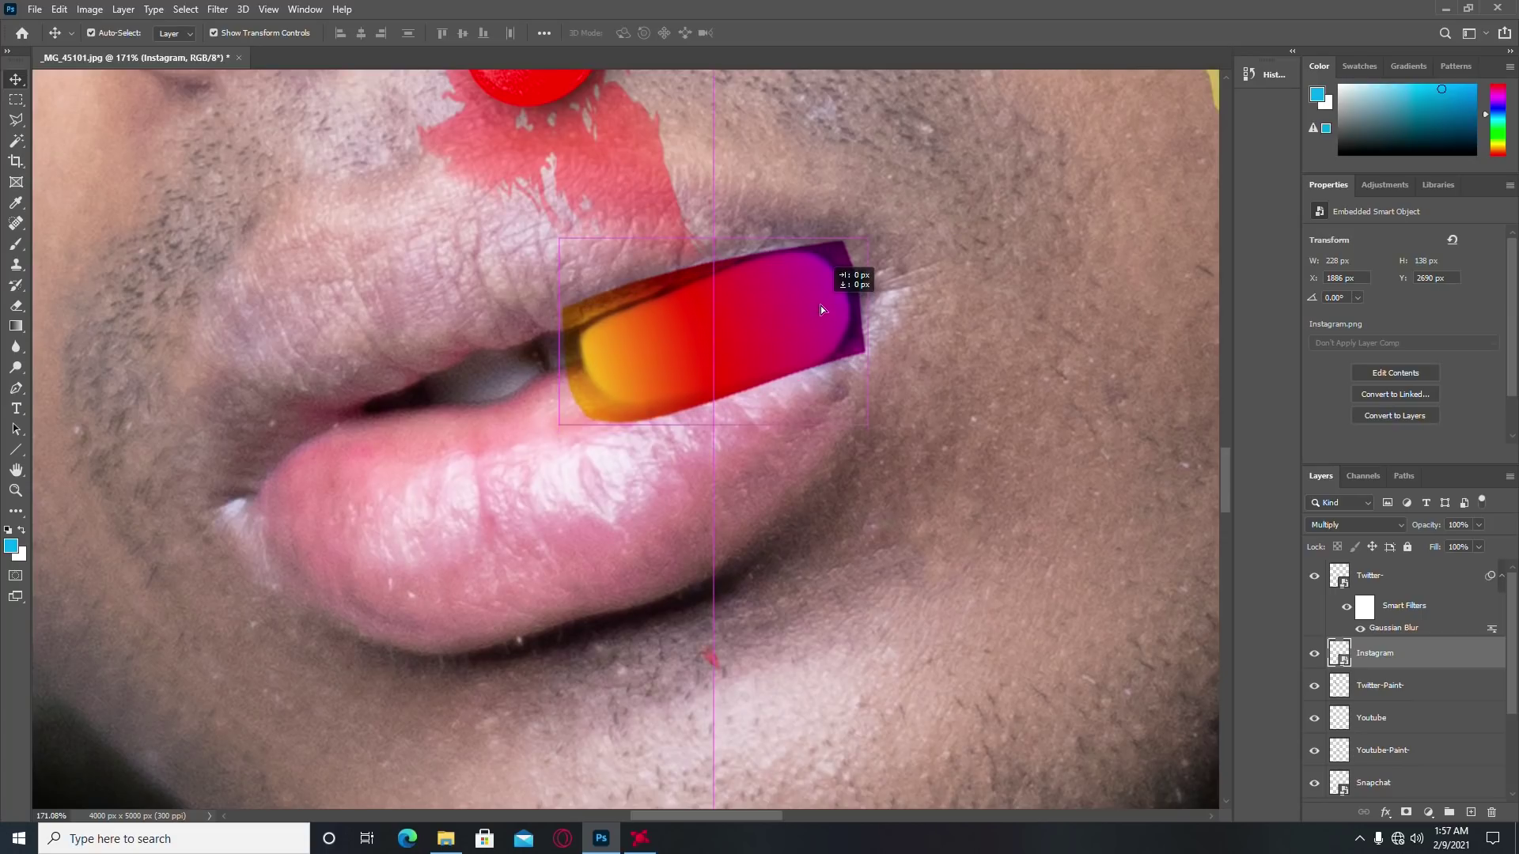
pyautogui.moveTo(810, 307); pyautogui.dragTo(819, 302)
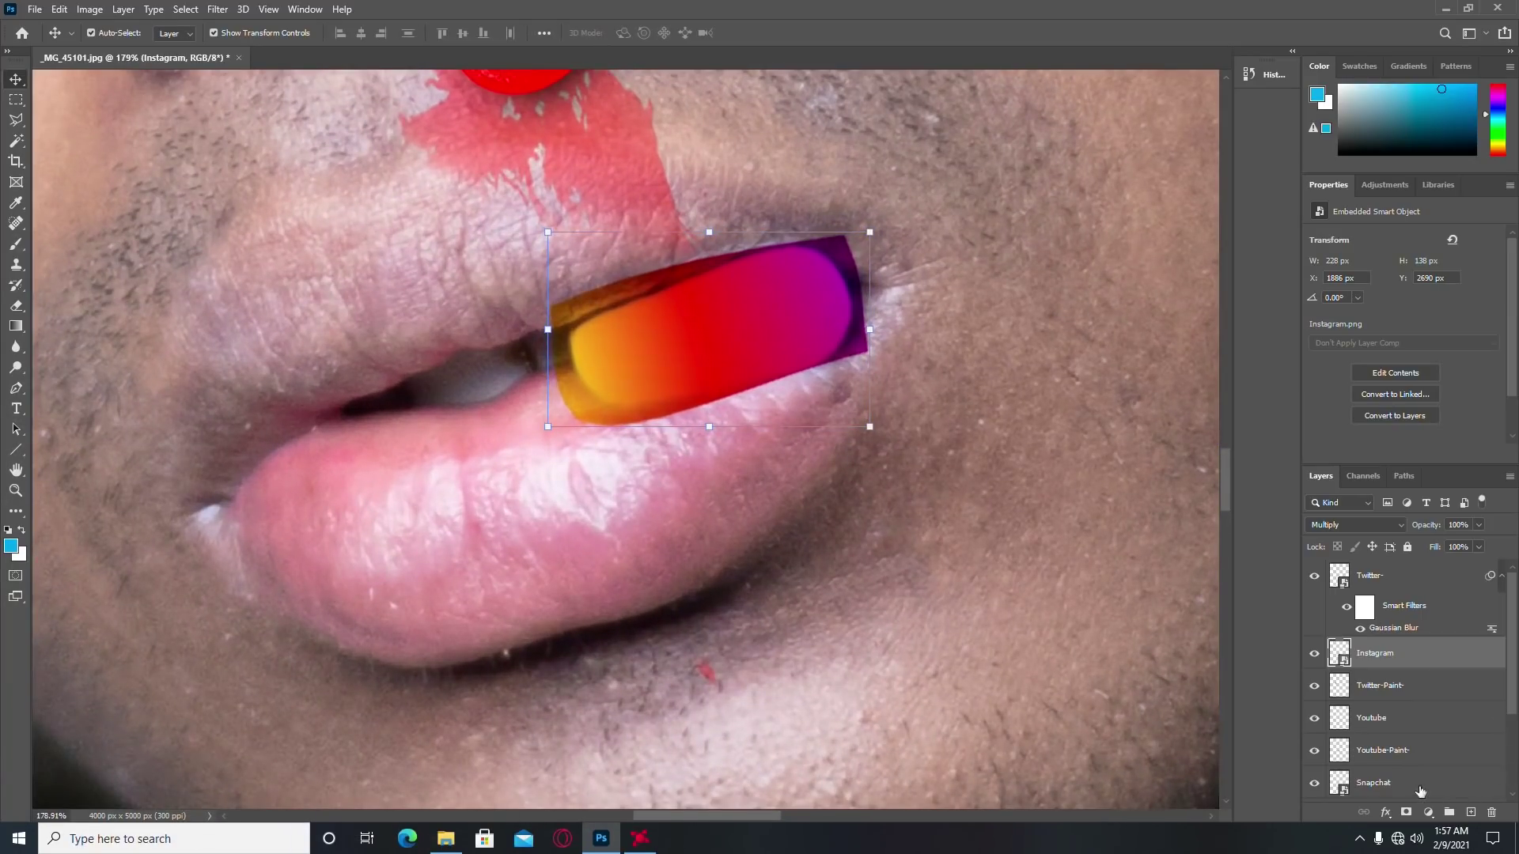
pyautogui.click(1407, 812)
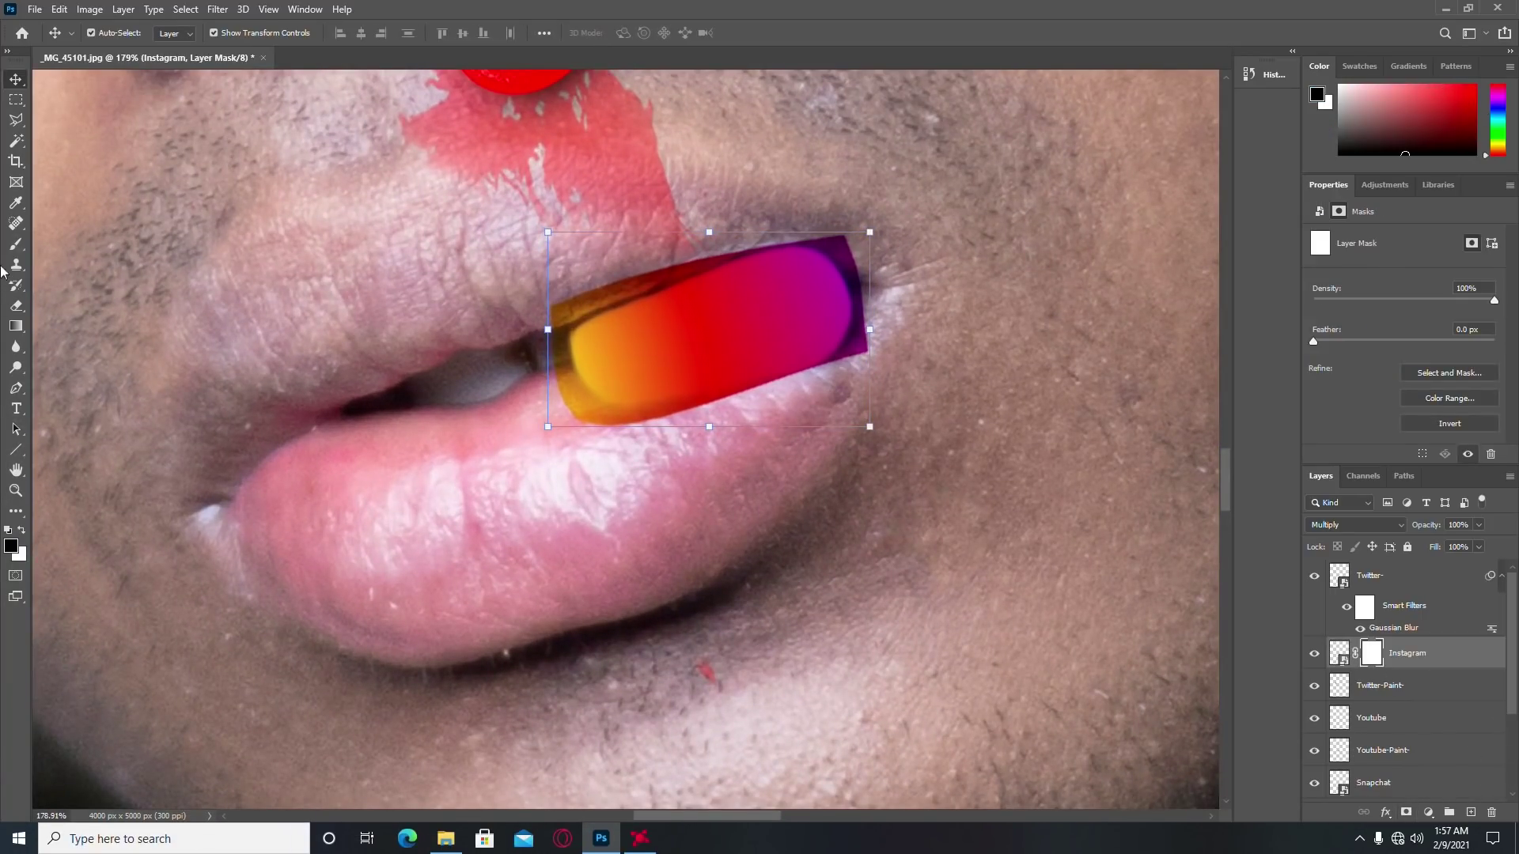
# Step: Mask the pill's lower edge over the lip with a 39 px brush
pyautogui.click(15, 244)
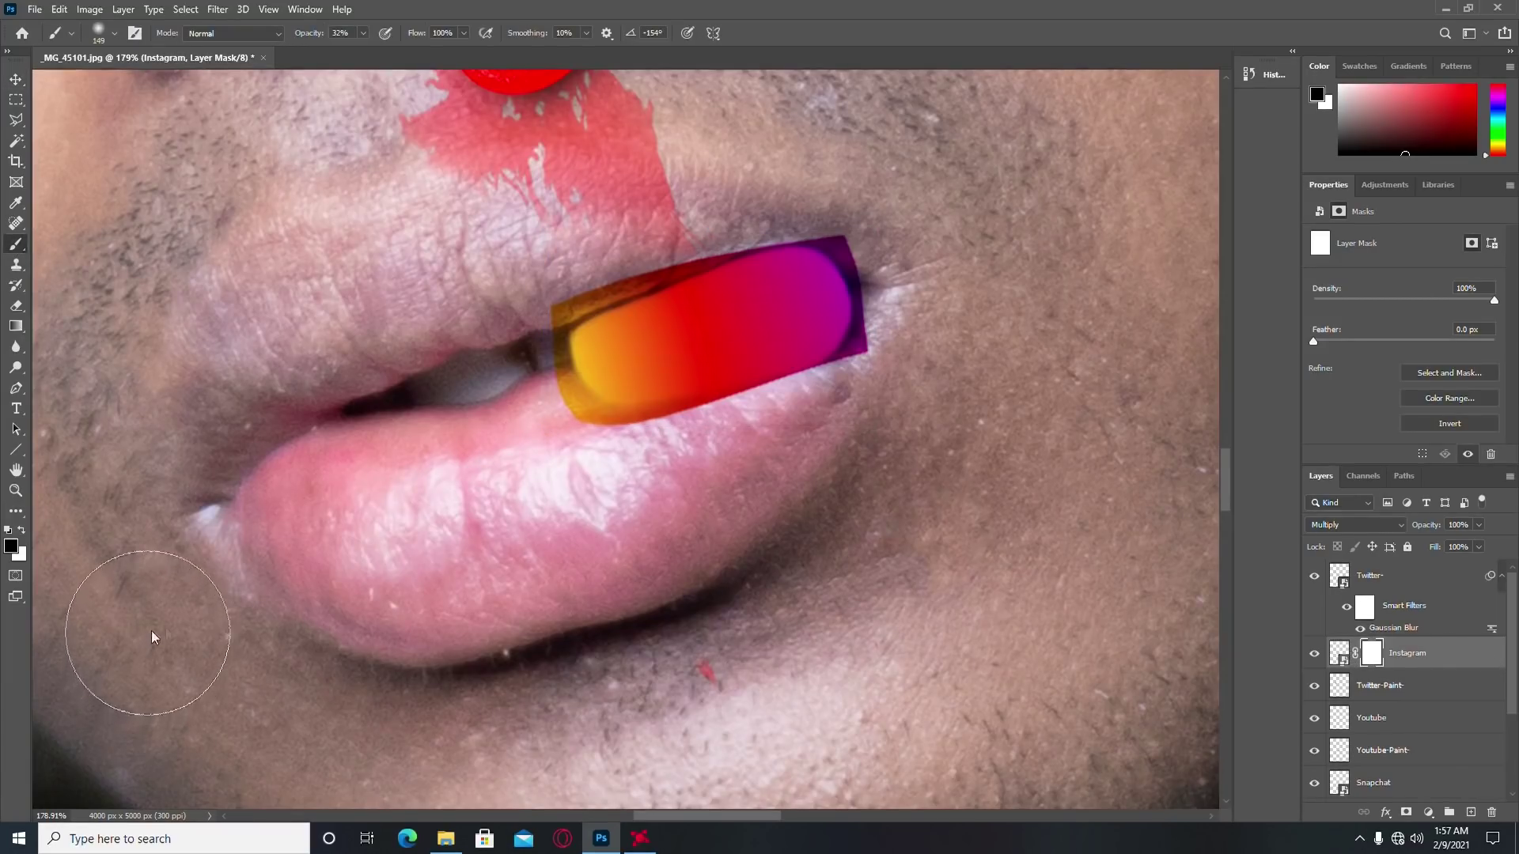
pyautogui.scroll(2, 847, 459)
pyautogui.scroll(1, 1024, 442)
pyautogui.rightClick(1032, 459)
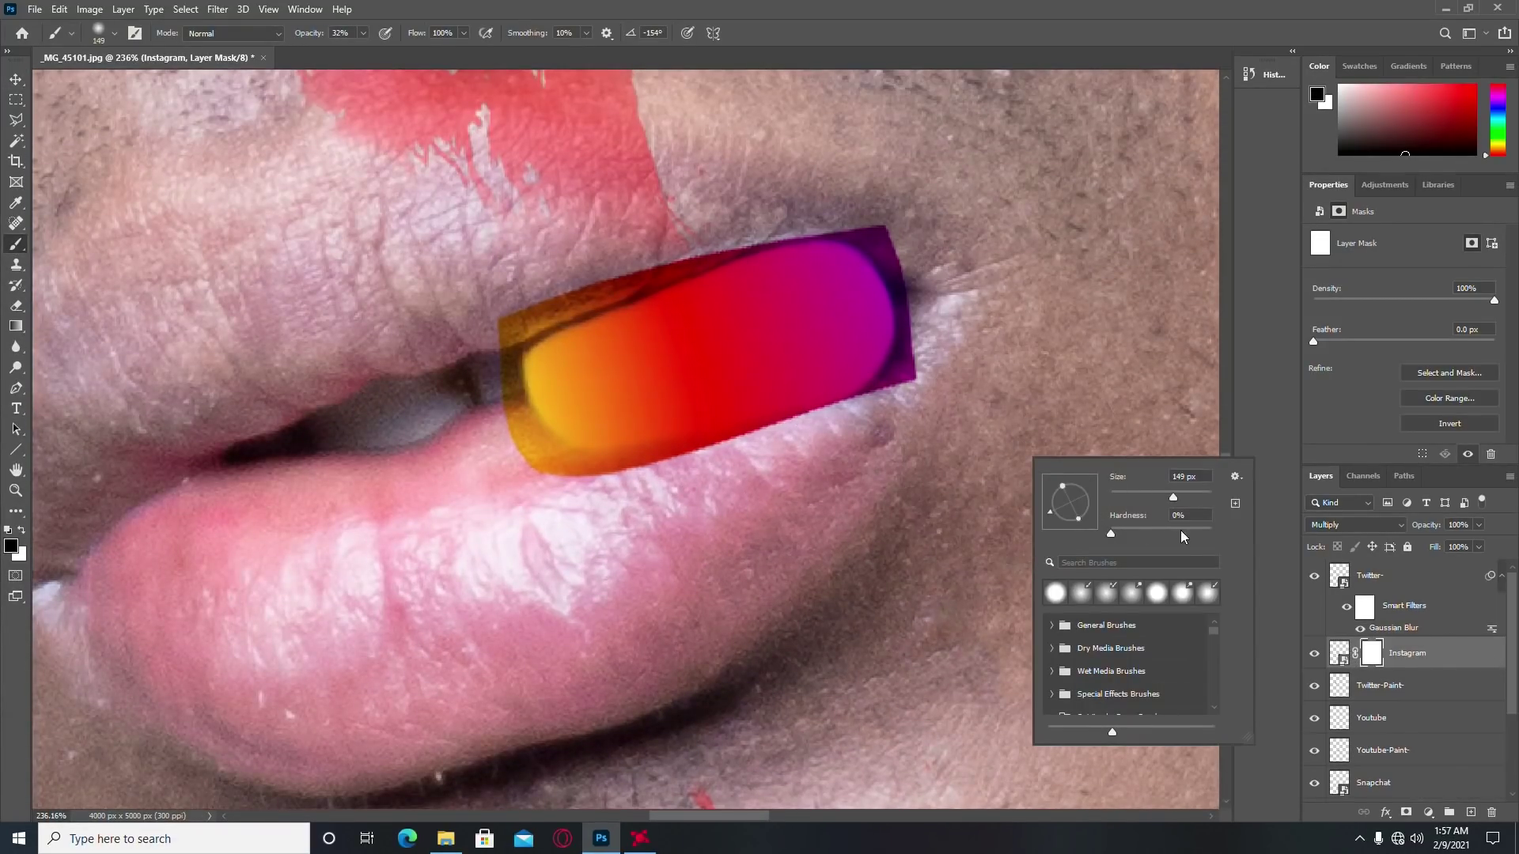
pyautogui.click(1129, 497)
pyautogui.click(806, 442)
pyautogui.moveTo(798, 444); pyautogui.dragTo(625, 473)
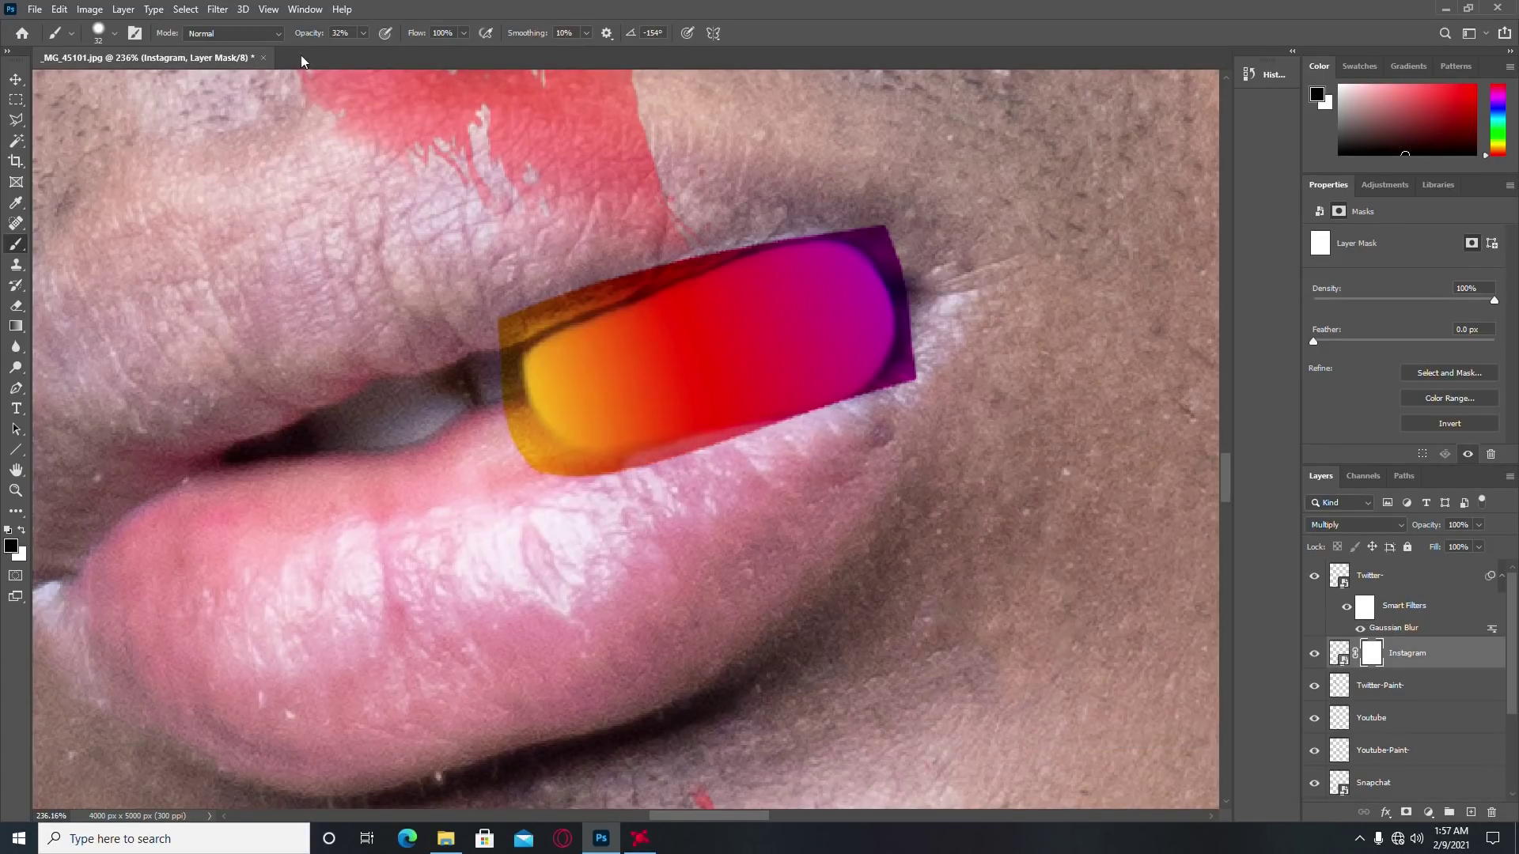
pyautogui.click(344, 33)
pyautogui.write('100')
# Step: Mask away the orange, brown and dark purple fringes around the pill's edges
pyautogui.rightClick(1119, 396)
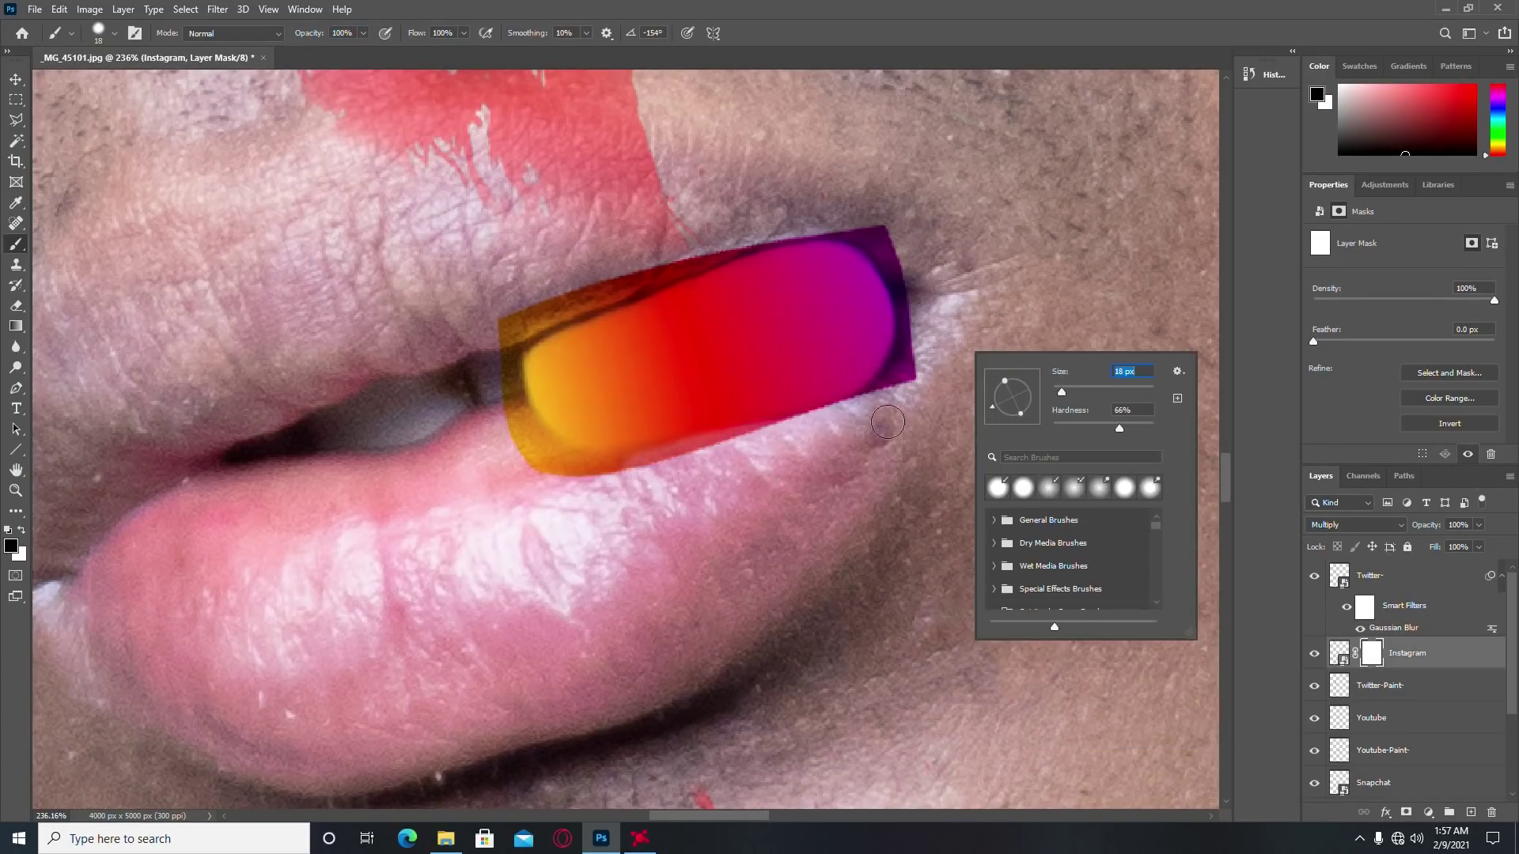
pyautogui.click(883, 393)
pyautogui.moveTo(878, 395)
pyautogui.mouseDown()
pyautogui.moveTo(592, 466)
pyautogui.moveTo(529, 435)
pyautogui.moveTo(506, 348)
pyautogui.mouseUp()
pyautogui.moveTo(514, 439); pyautogui.dragTo(585, 483)
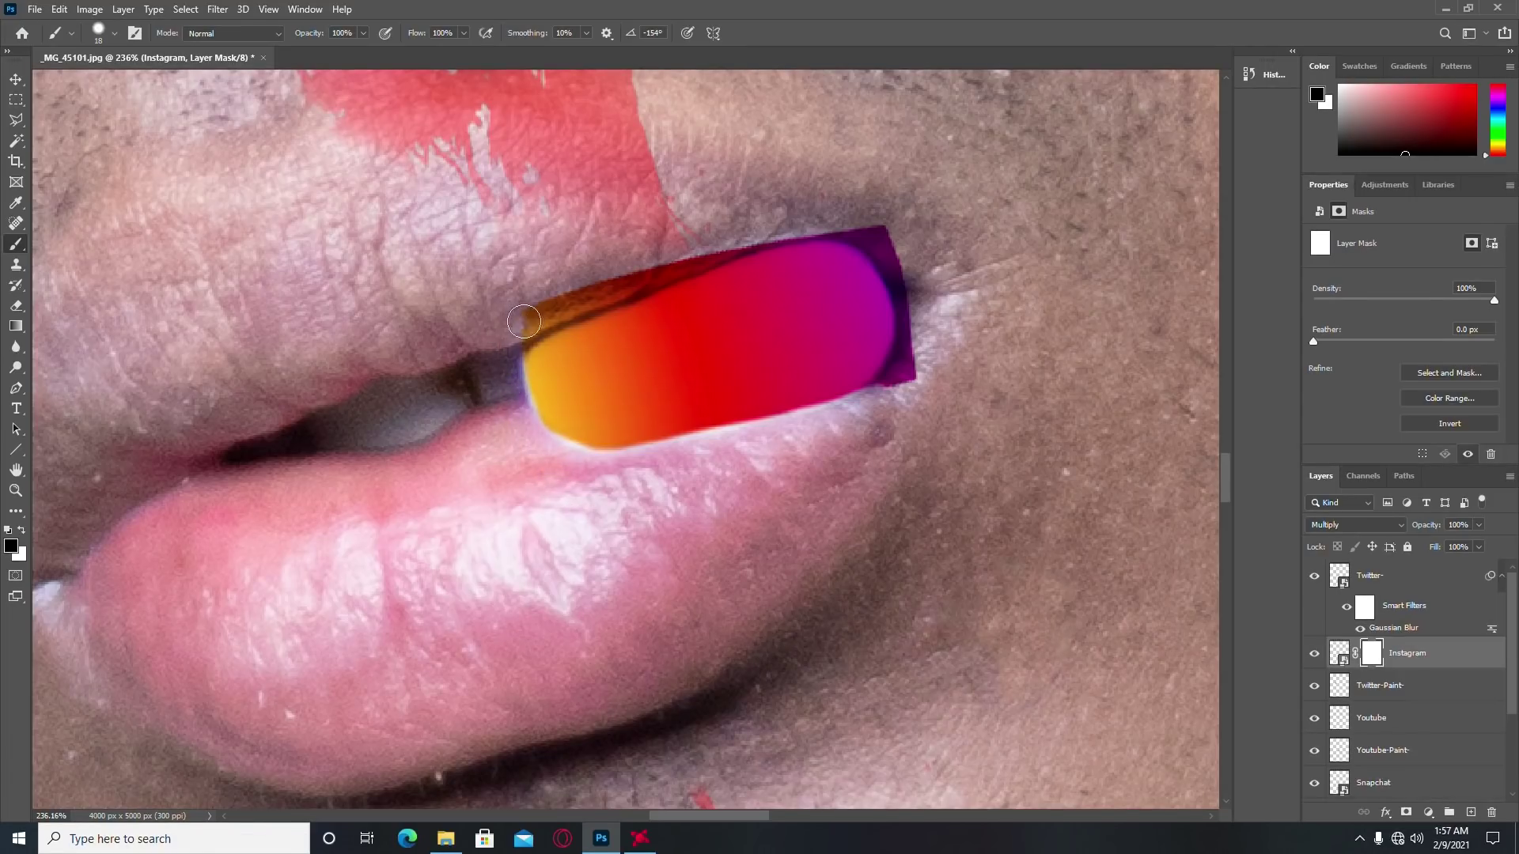
pyautogui.moveTo(545, 308)
pyautogui.mouseDown()
pyautogui.moveTo(510, 332)
pyautogui.moveTo(755, 236)
pyautogui.moveTo(874, 241)
pyautogui.moveTo(903, 288)
pyautogui.moveTo(906, 356)
pyautogui.moveTo(884, 393)
pyautogui.mouseUp()
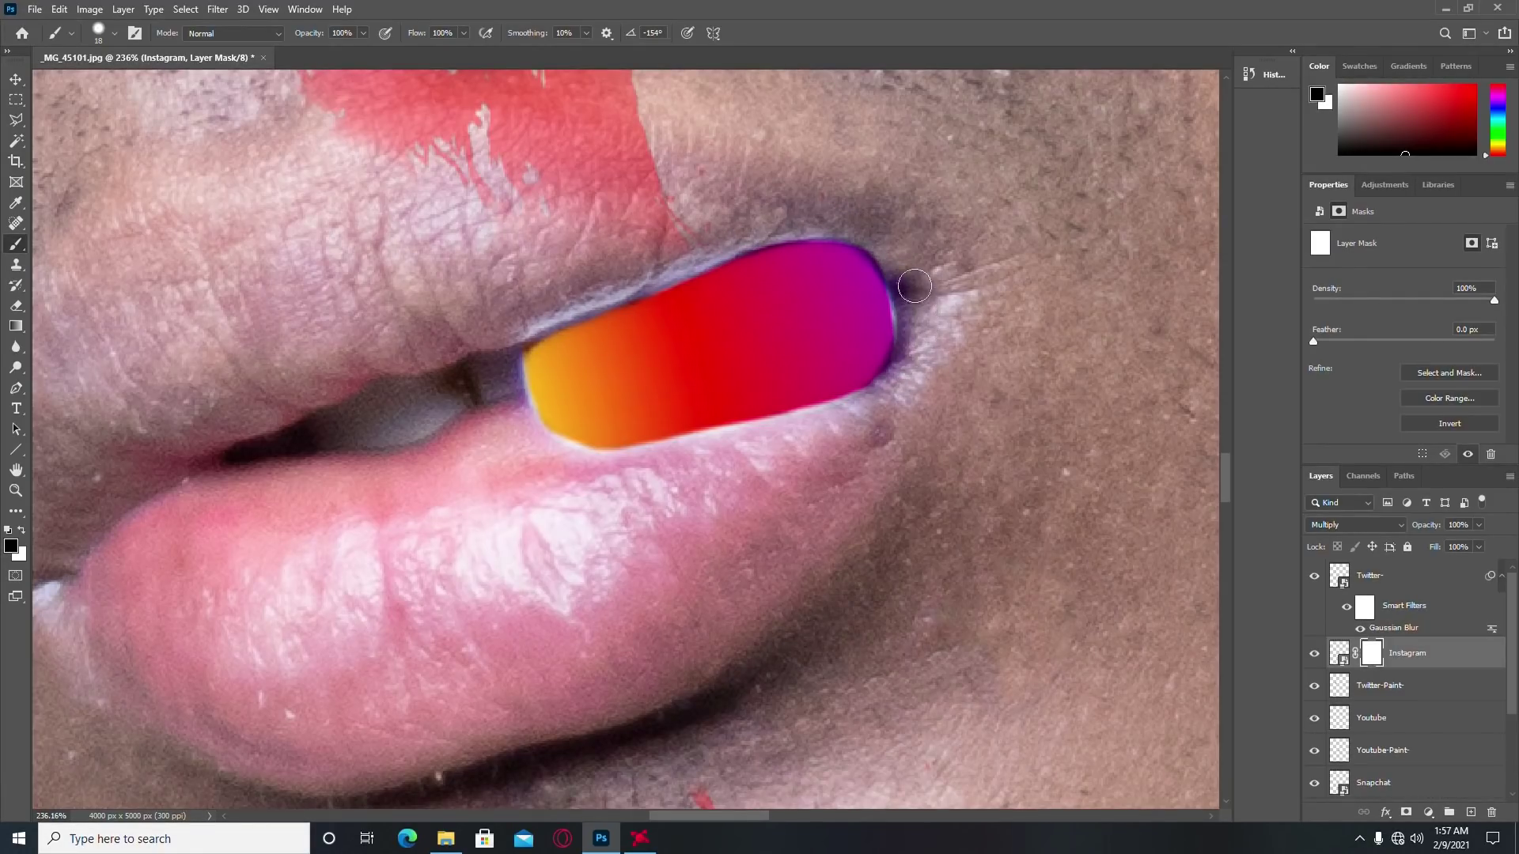
pyautogui.moveTo(915, 285)
pyautogui.mouseDown()
pyautogui.moveTo(874, 252)
pyautogui.moveTo(865, 299)
pyautogui.moveTo(825, 258)
pyautogui.mouseUp()
# Step: Swap the foreground and background colours and lower the Instagram layer's opacity toward 79%
pyautogui.click(22, 530)
pyautogui.moveTo(1424, 537); pyautogui.dragTo(1404, 541)
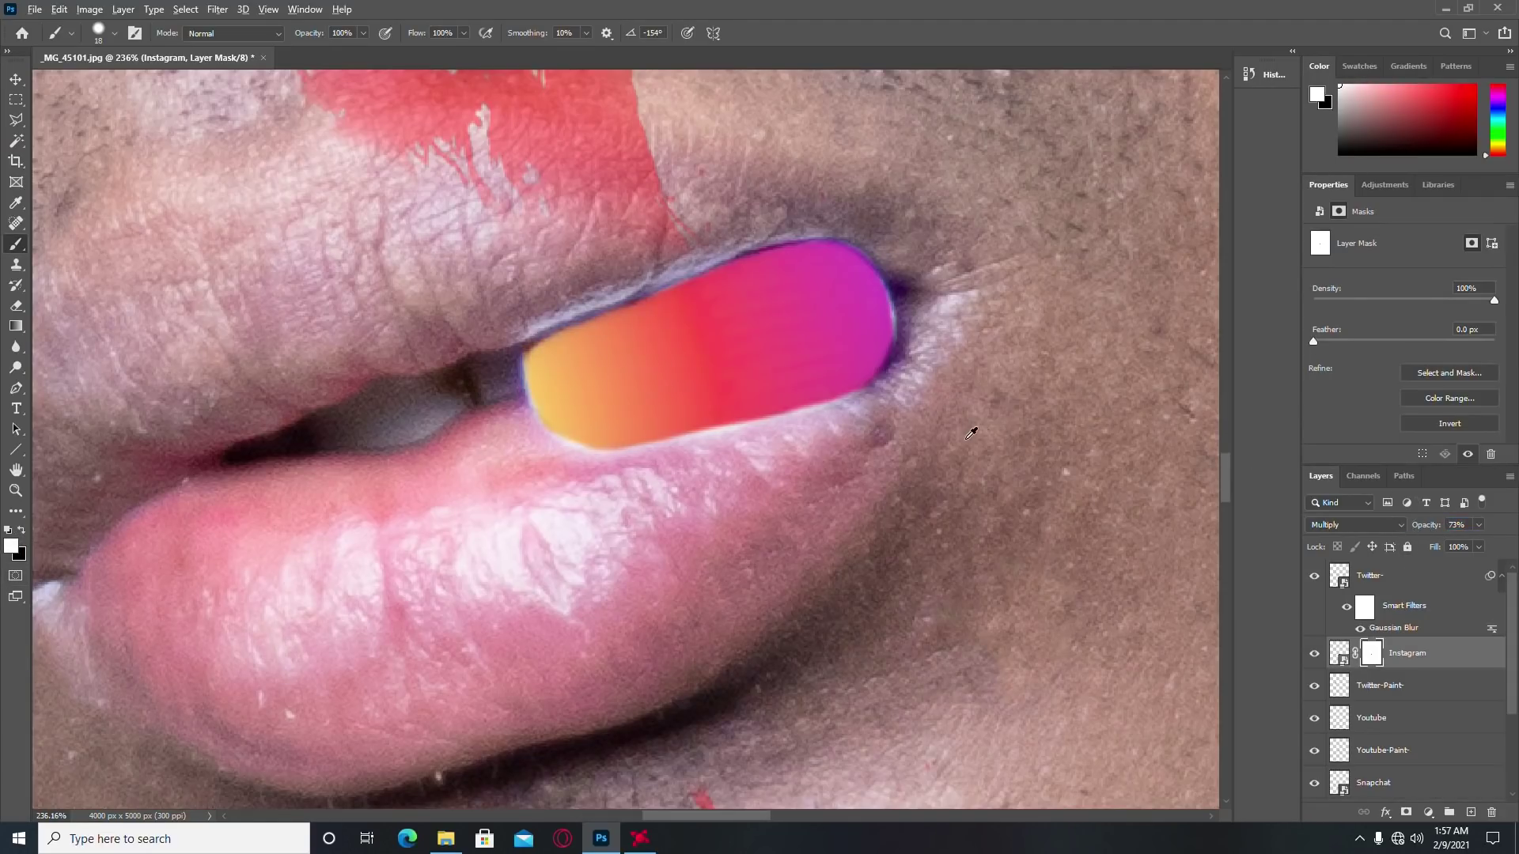
pyautogui.scroll(-5, 971, 433)
pyautogui.scroll(-5, 971, 432)
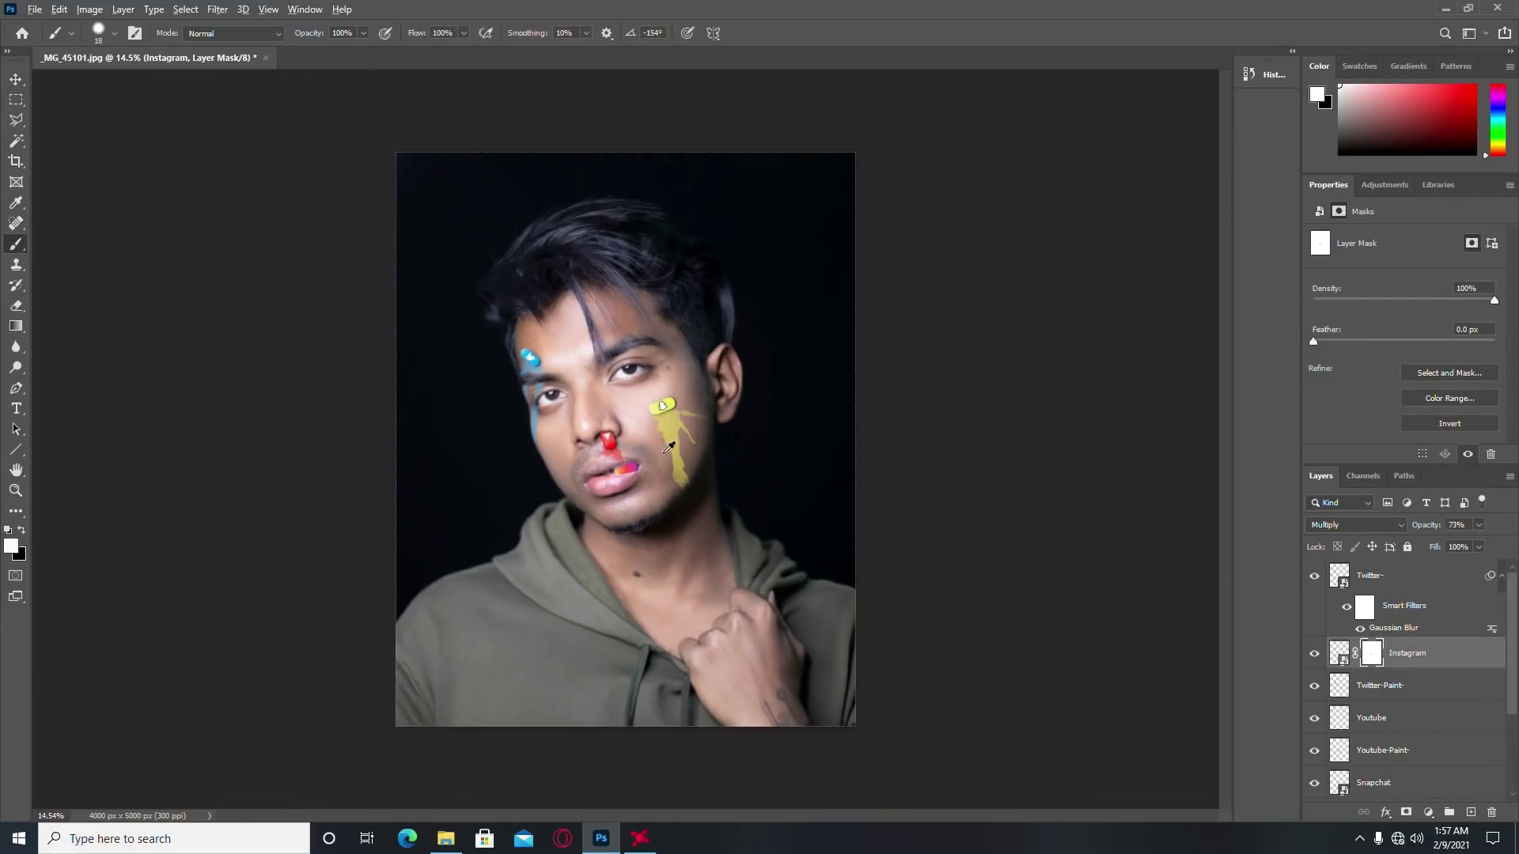
pyautogui.scroll(2, 652, 466)
pyautogui.scroll(3, 652, 467)
pyautogui.scroll(3, 652, 466)
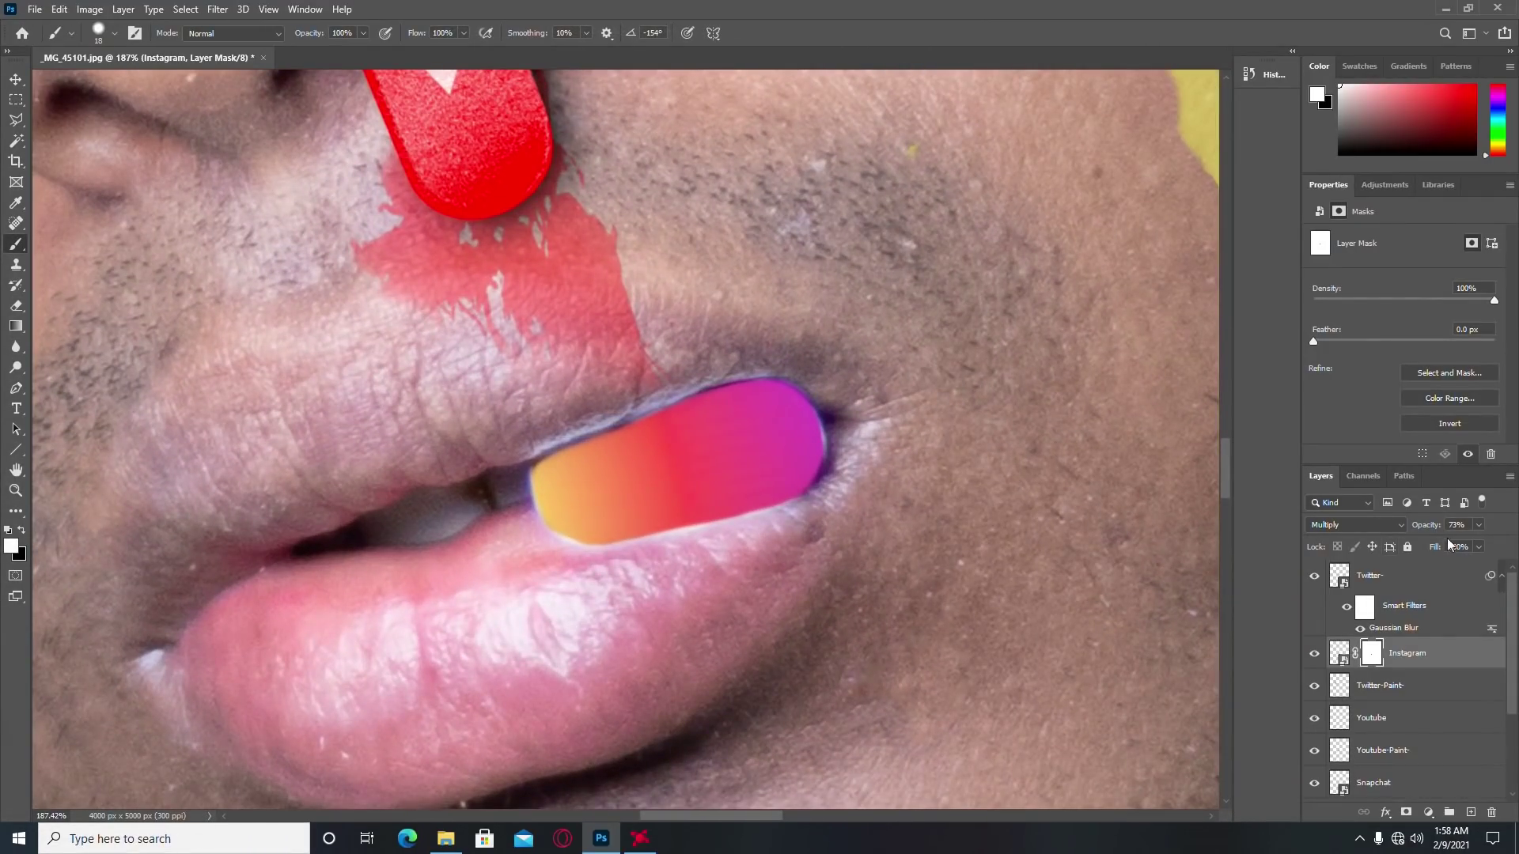
pyautogui.moveTo(1392, 529); pyautogui.dragTo(1402, 530)
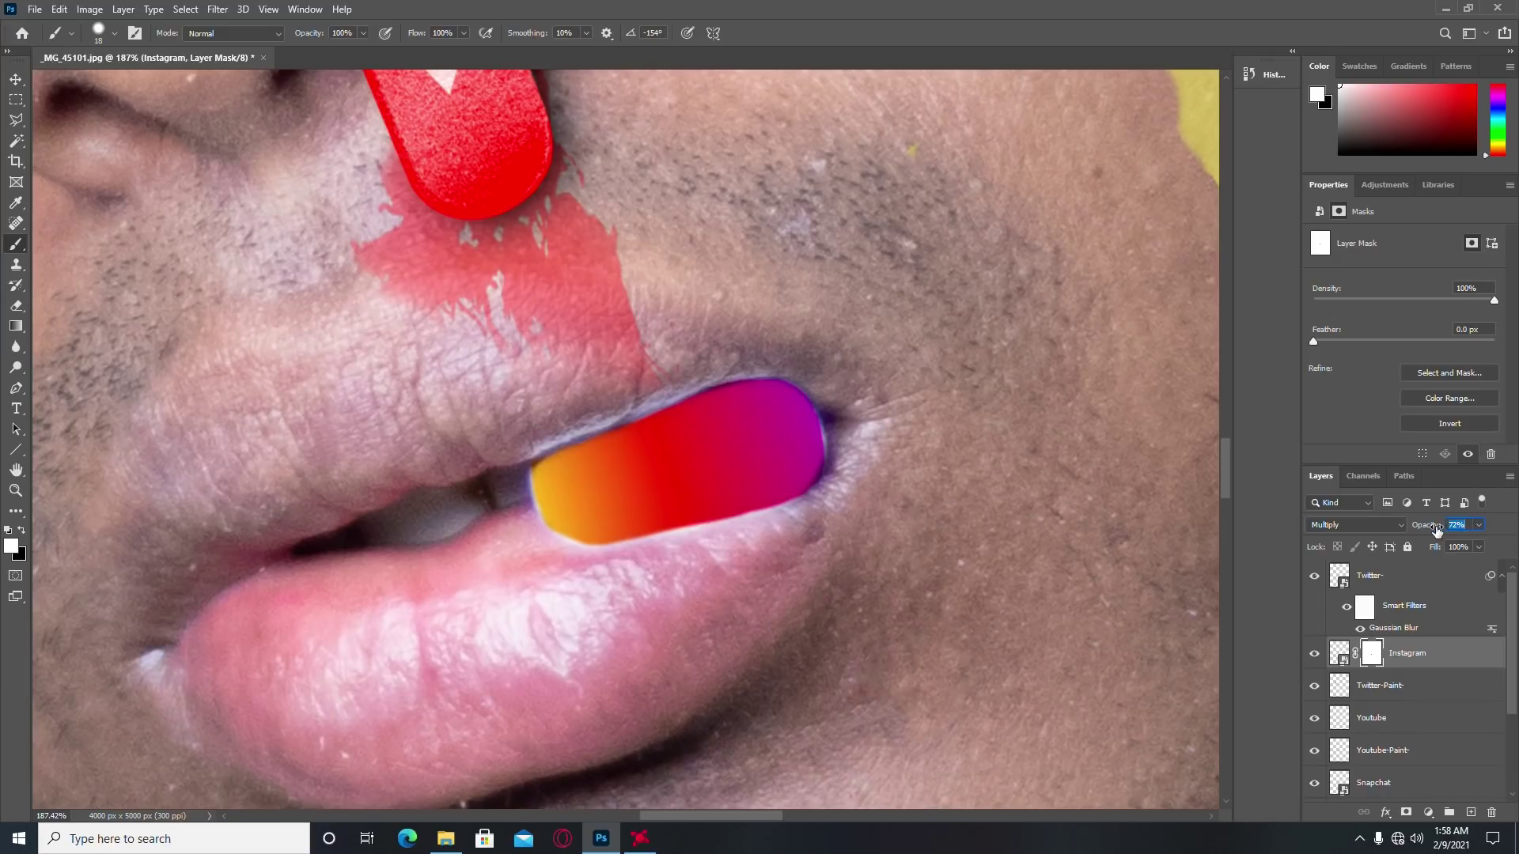
# Step: Enter 79% opacity, then drag Instagram Paint.png from the Addiction folder into Photoshop
pyautogui.write('79')
pyautogui.scroll(-5, 610, 453)
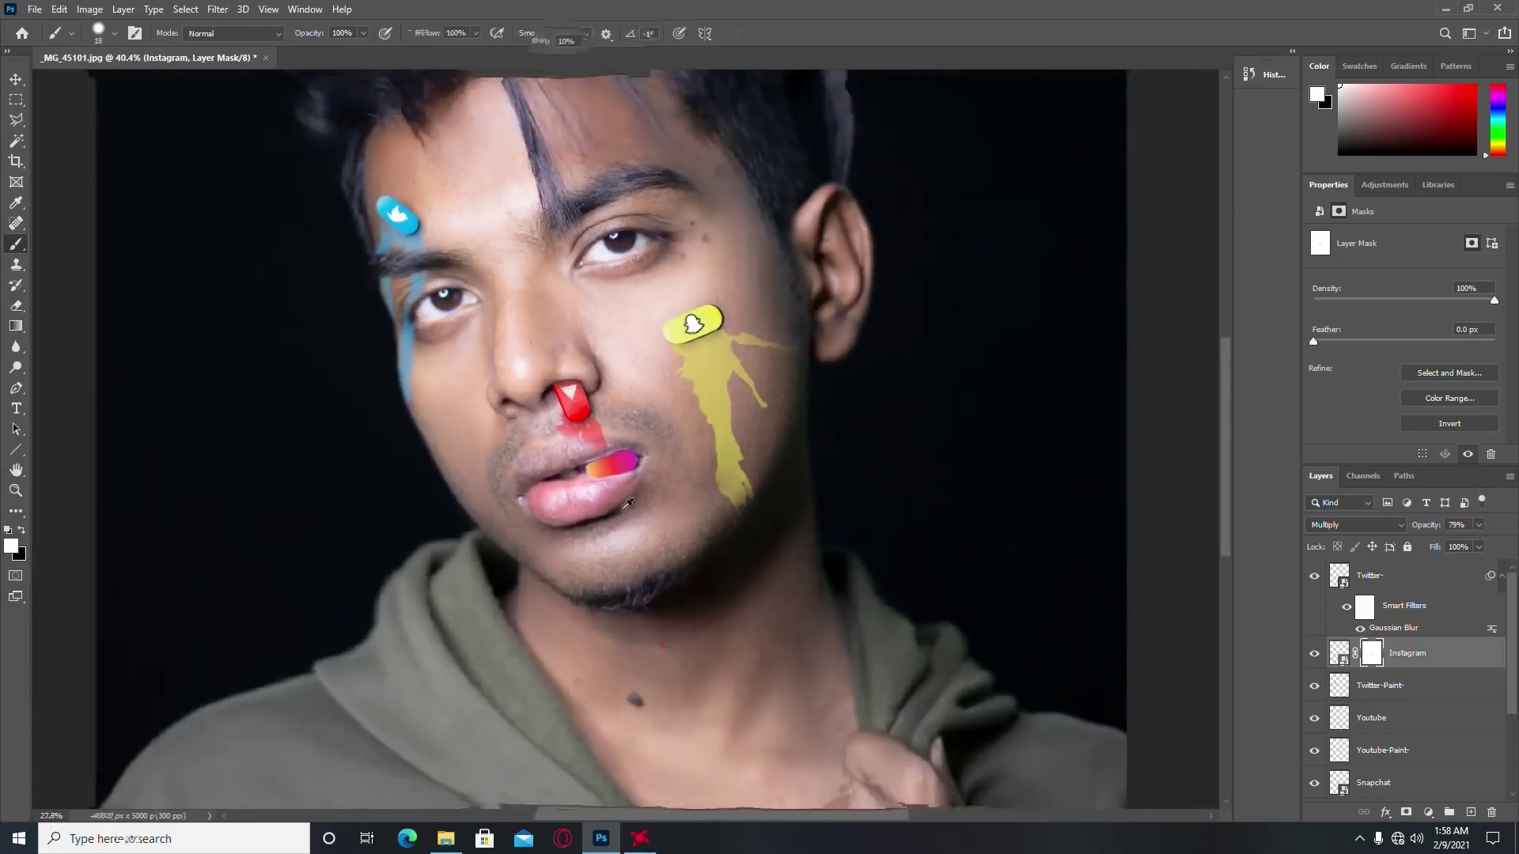
pyautogui.click(452, 843)
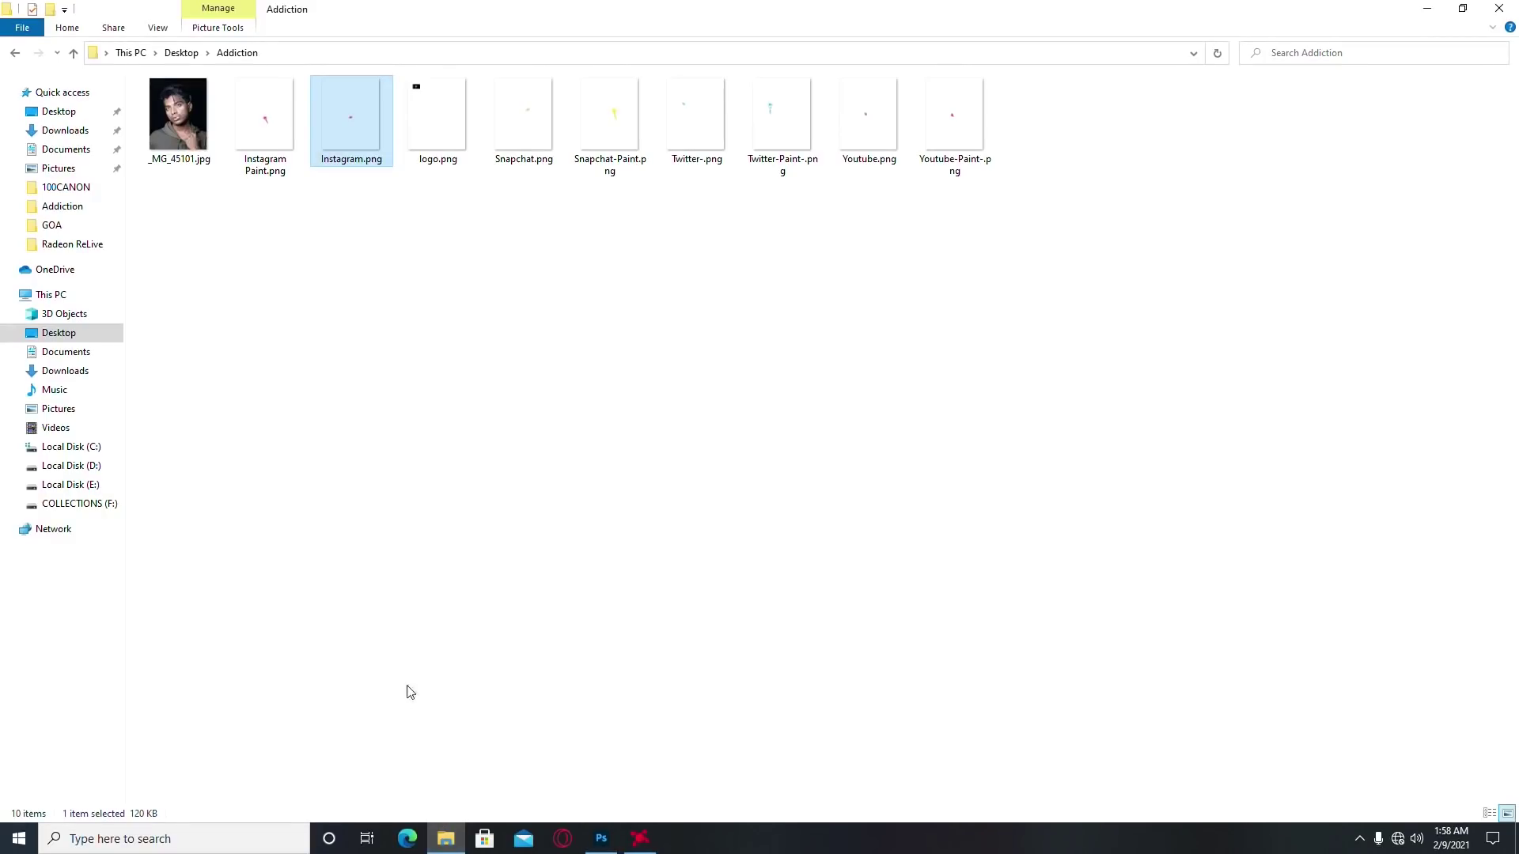
pyautogui.click(602, 841)
pyautogui.click(602, 841)
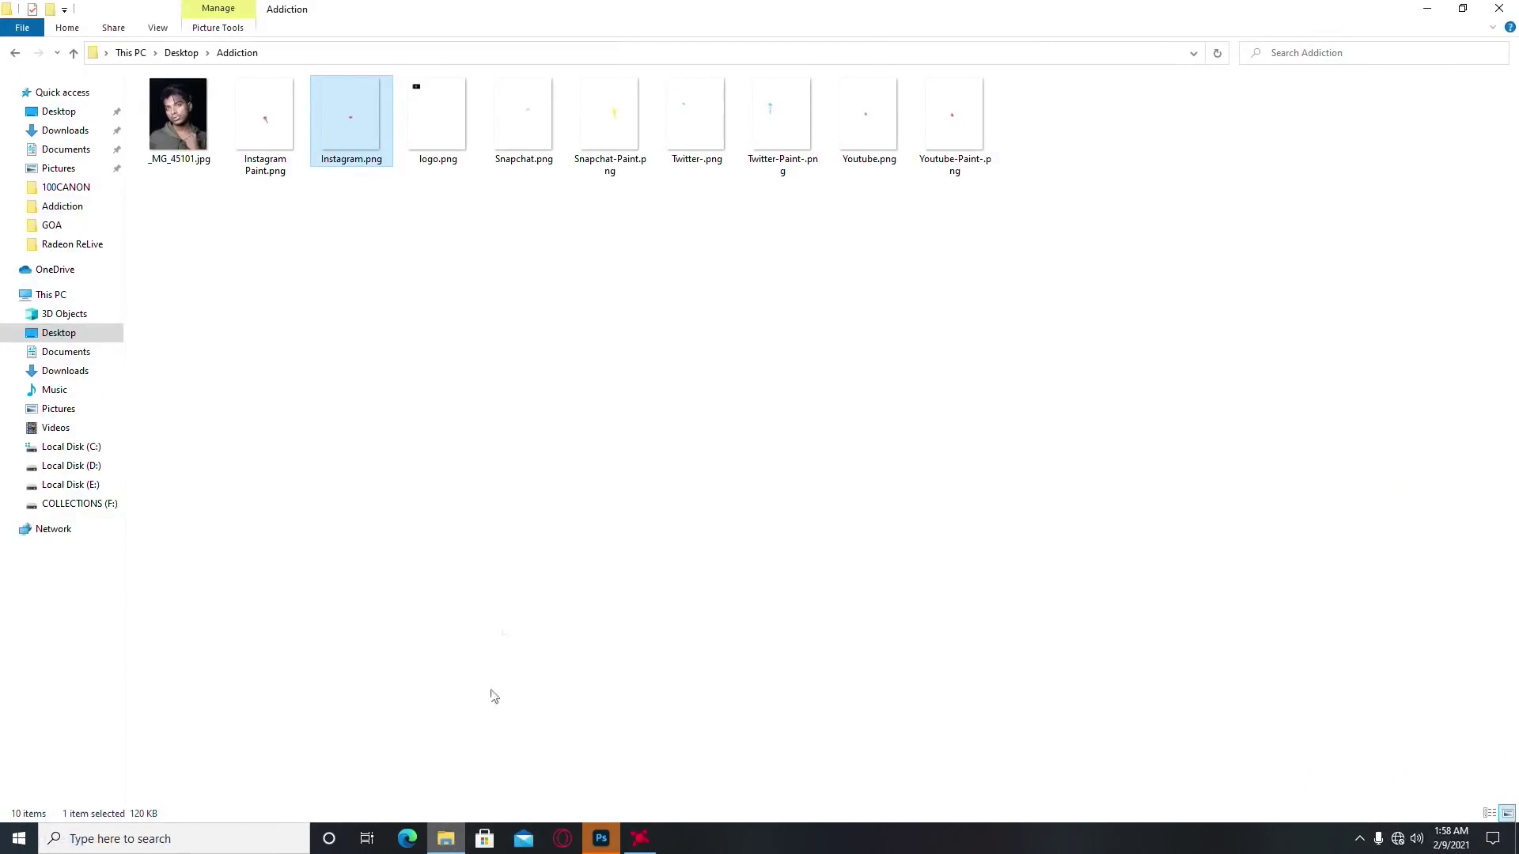
pyautogui.click(609, 353)
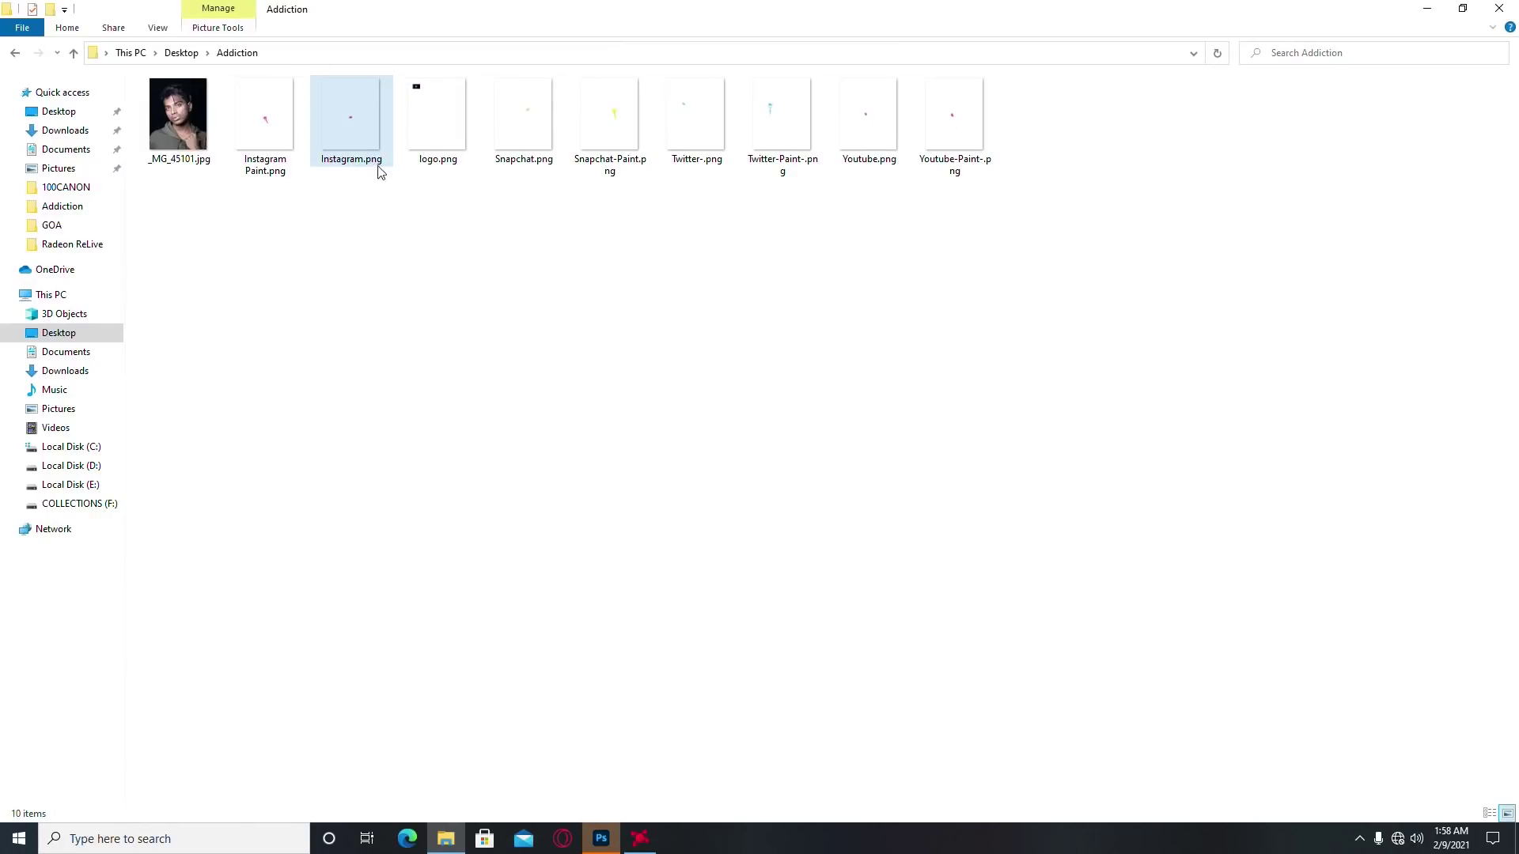
pyautogui.click(277, 144)
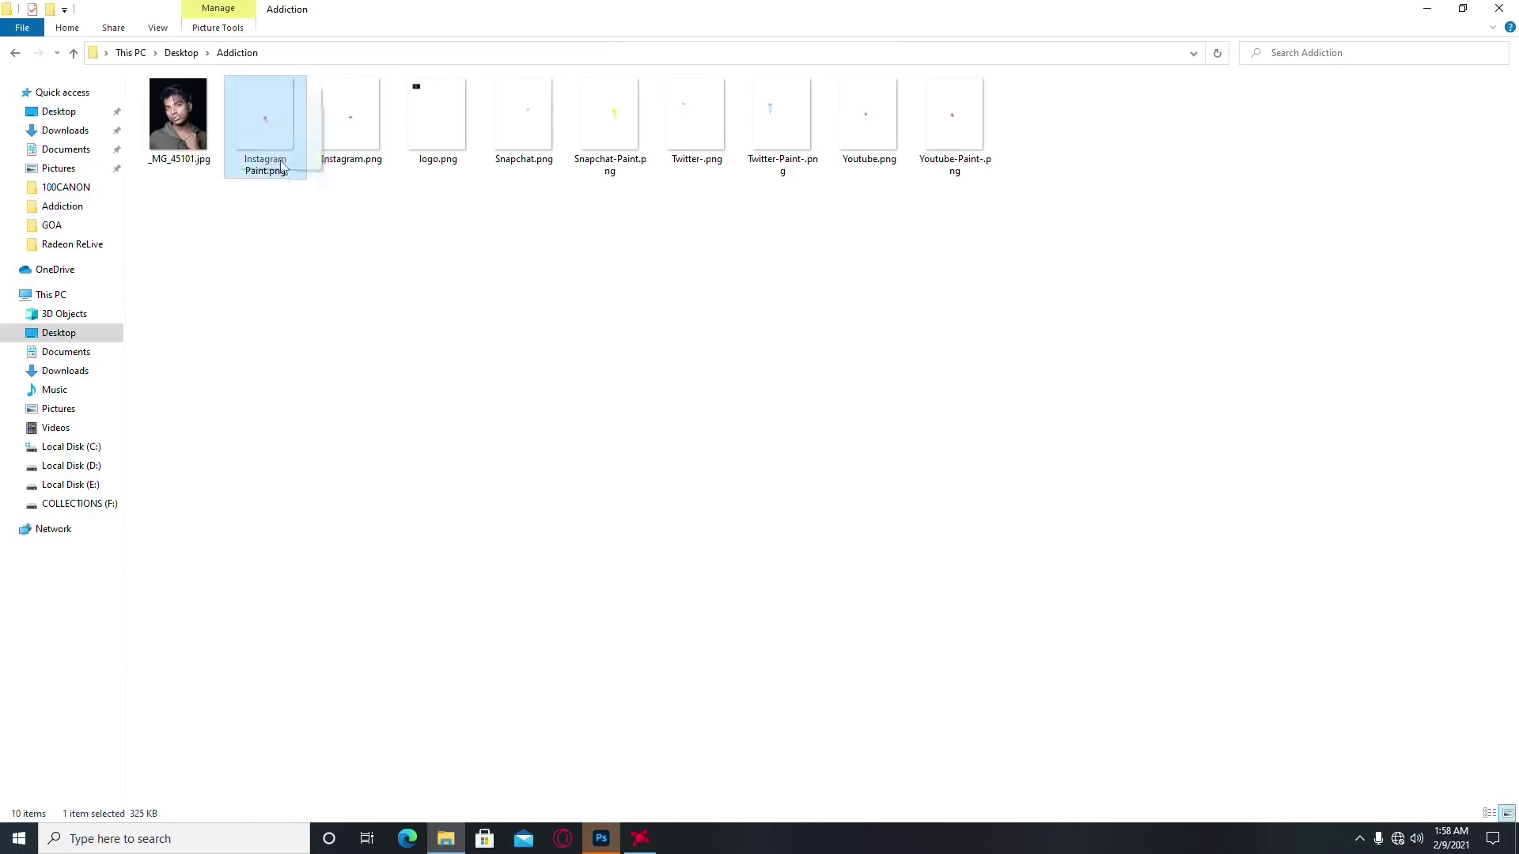
pyautogui.click(601, 839)
# Step: Commit Instagram Paint, stack it below the Instagram pill at Normal, 39% opacity
pyautogui.hotkey('ctrl', 't')
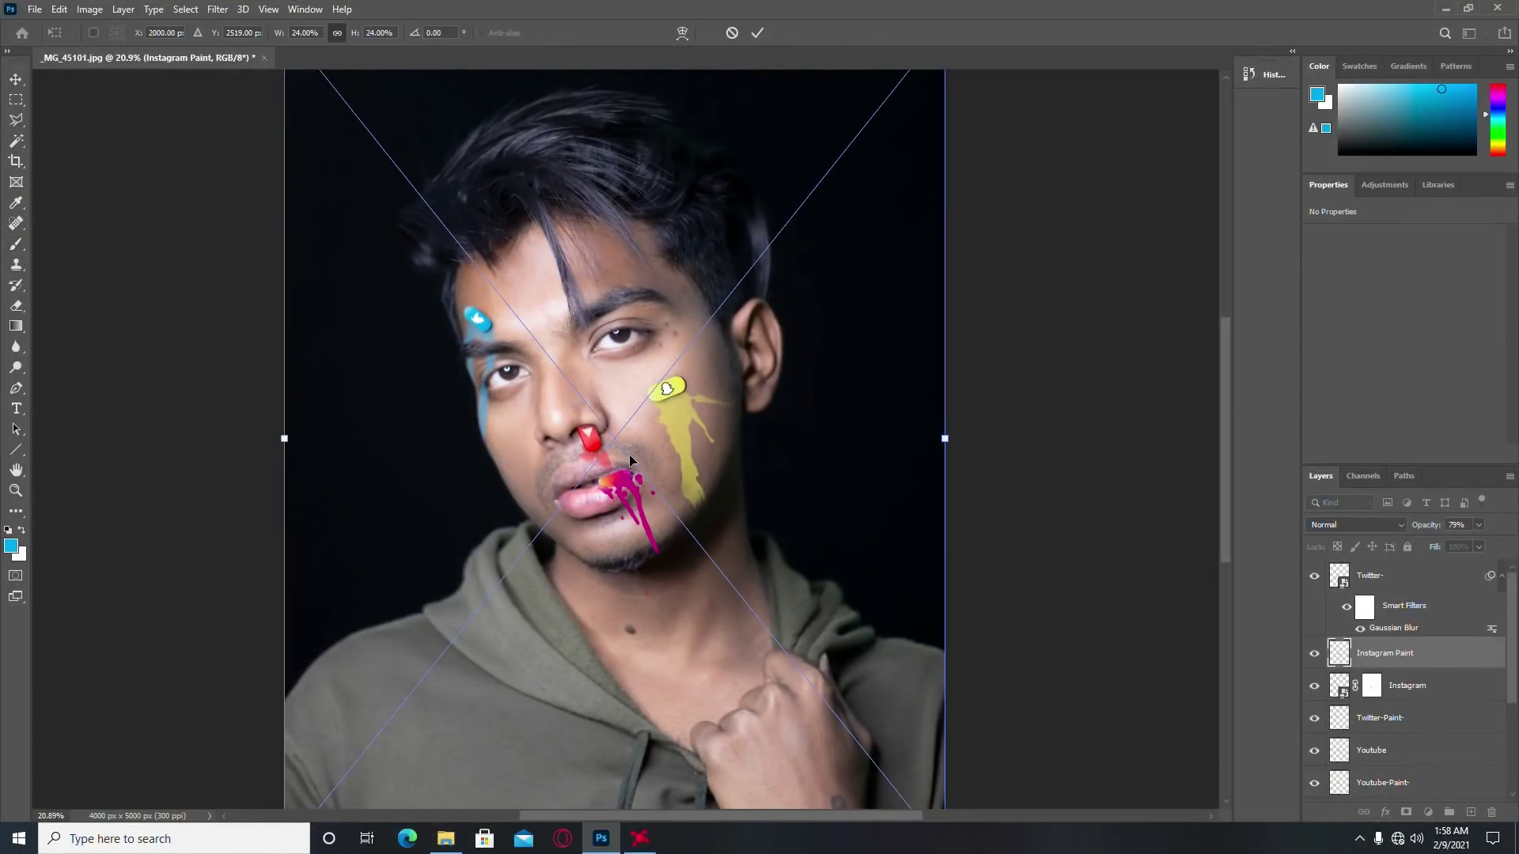
pyautogui.press('Return')
pyautogui.scroll(5, 625, 499)
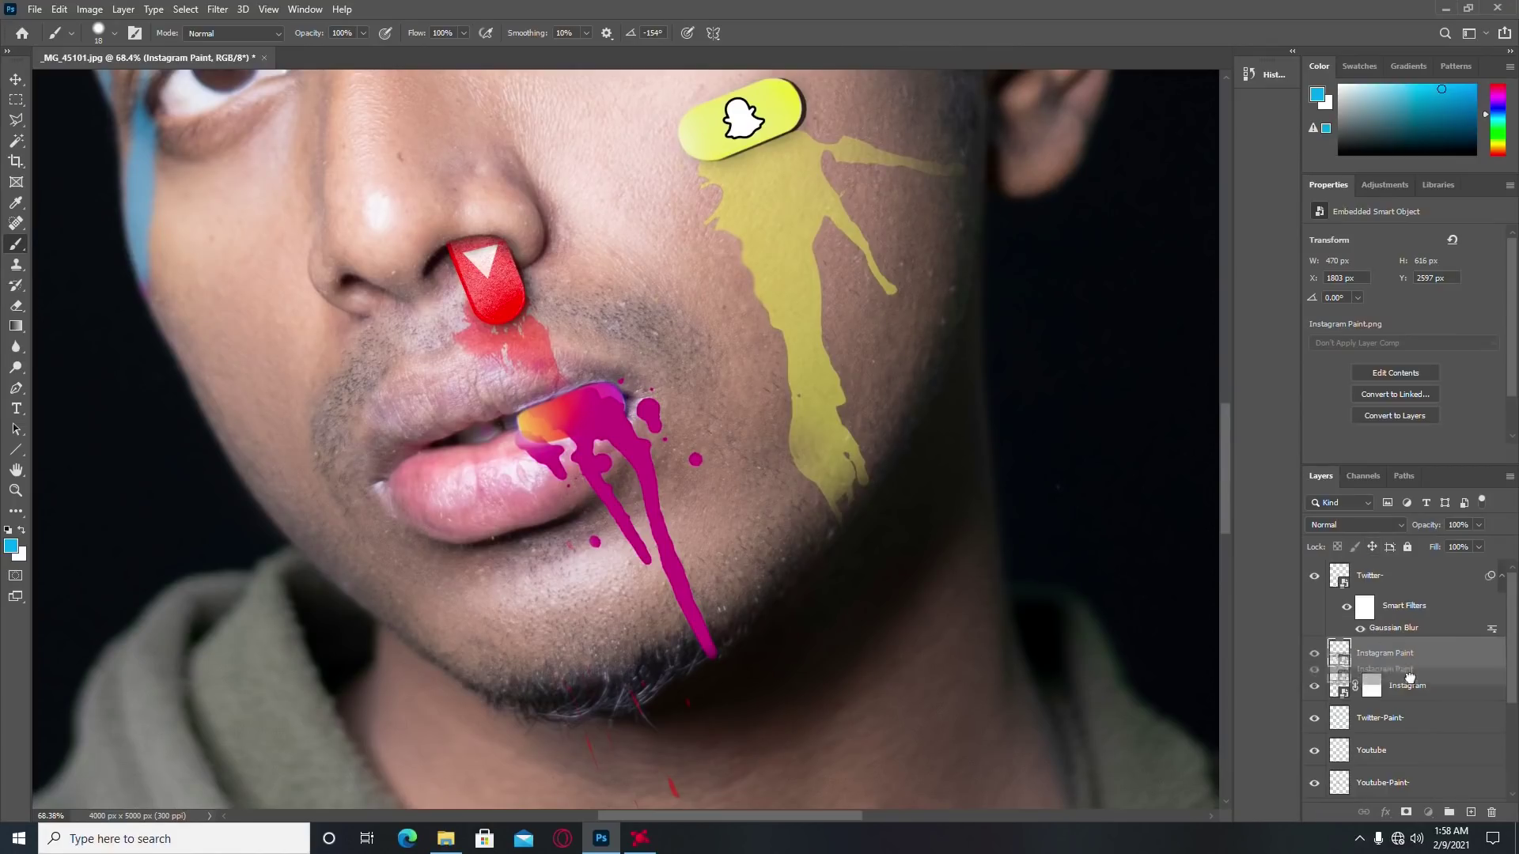
pyautogui.moveTo(1411, 661); pyautogui.dragTo(1406, 700)
pyautogui.click(1355, 524)
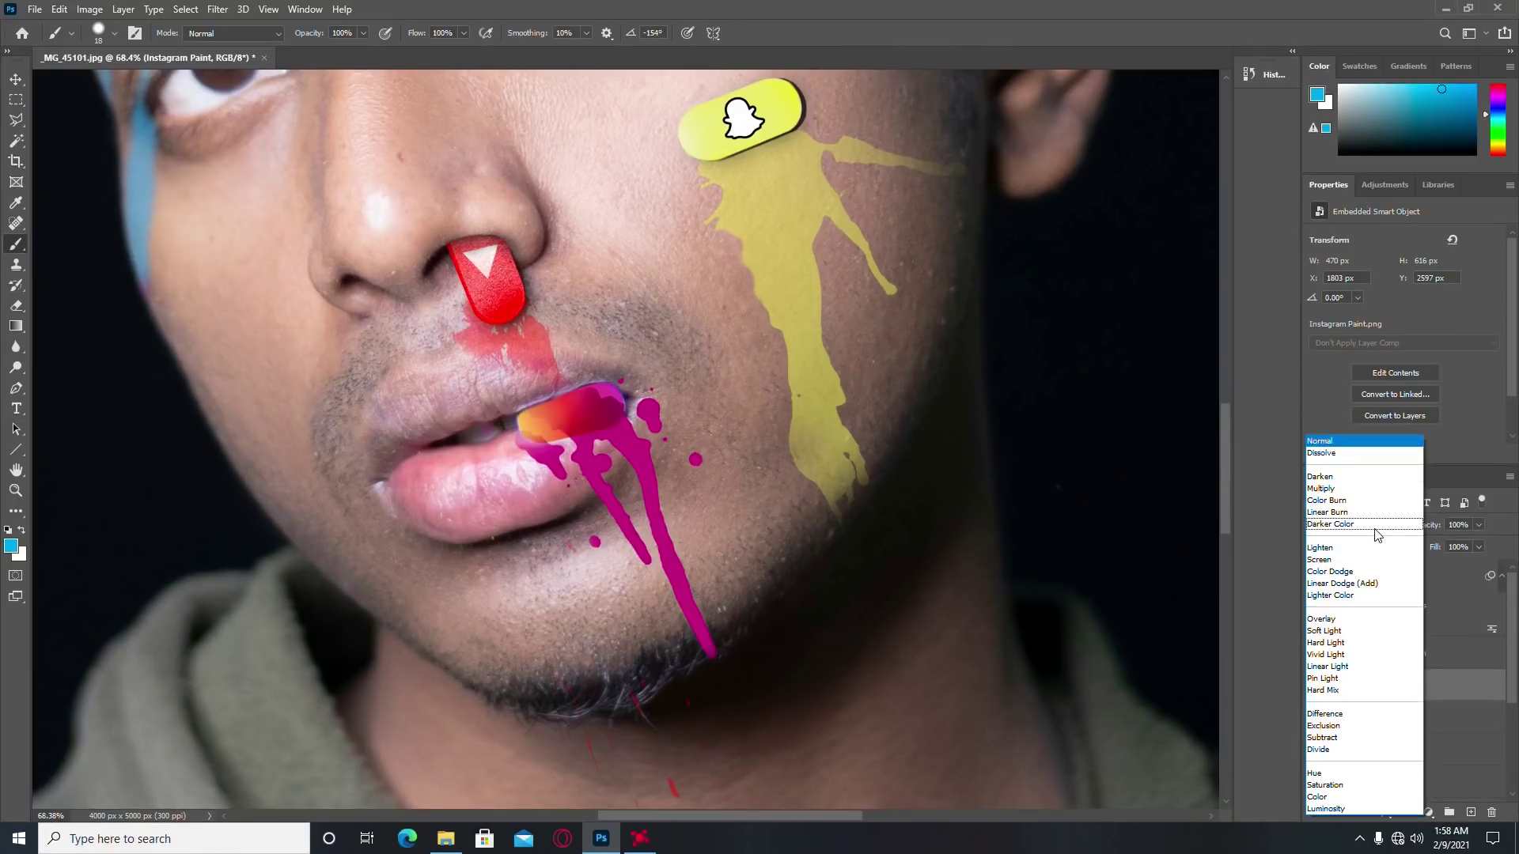
pyautogui.click(1206, 514)
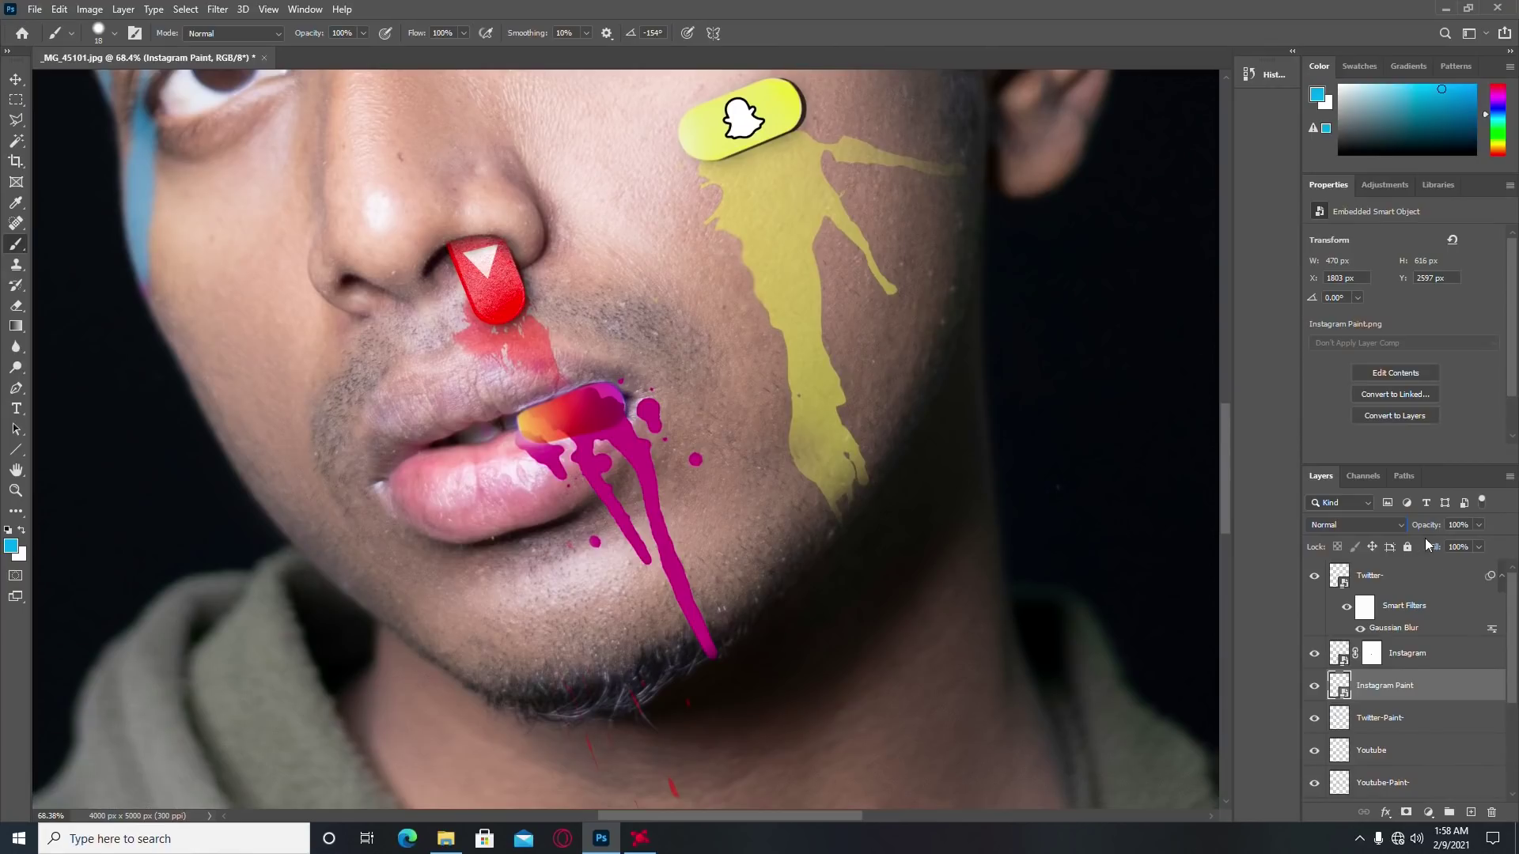
pyautogui.moveTo(1426, 525); pyautogui.dragTo(1370, 538)
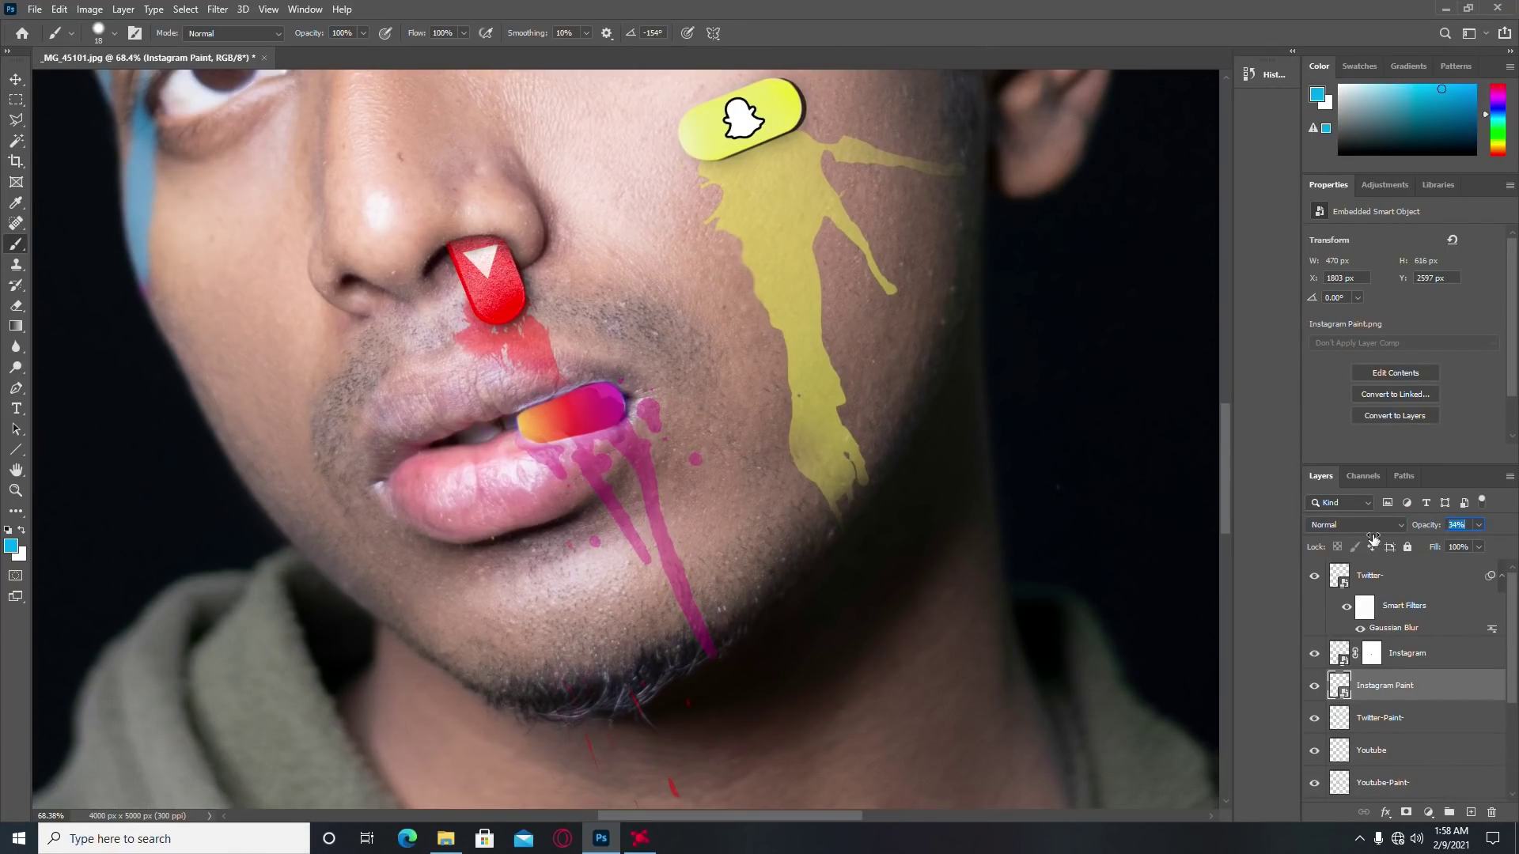
# Step: Select the Eraser and rasterize the Instagram Paint layer
pyautogui.click(15, 306)
pyautogui.click(593, 453)
pyautogui.click(734, 324)
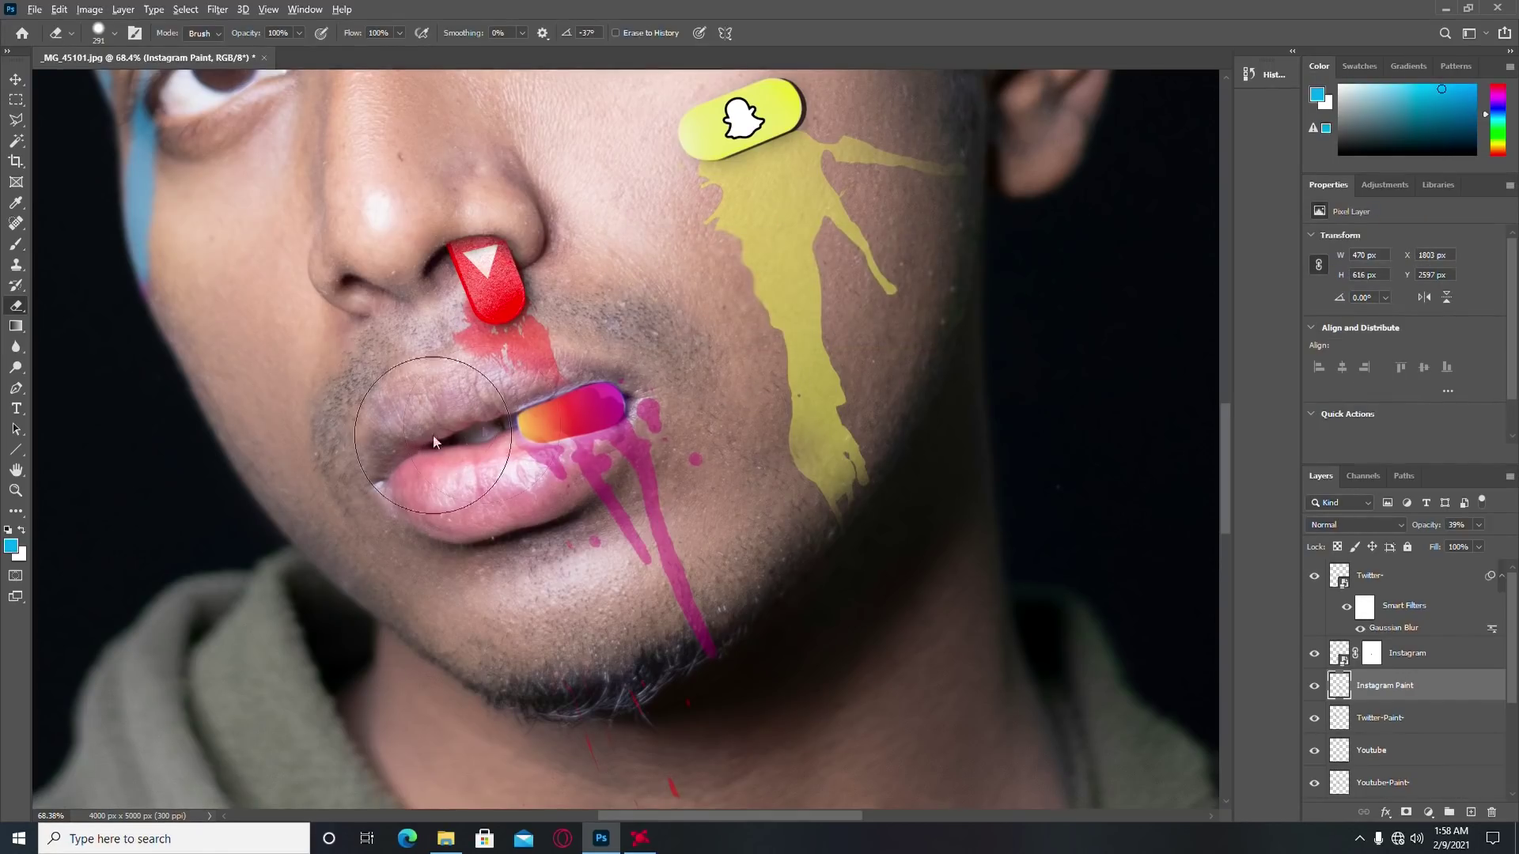
# Step: Erase the magenta drip below the pill's left end with a 64 px eraser
pyautogui.scroll(2, 642, 351)
pyautogui.rightClick(699, 368)
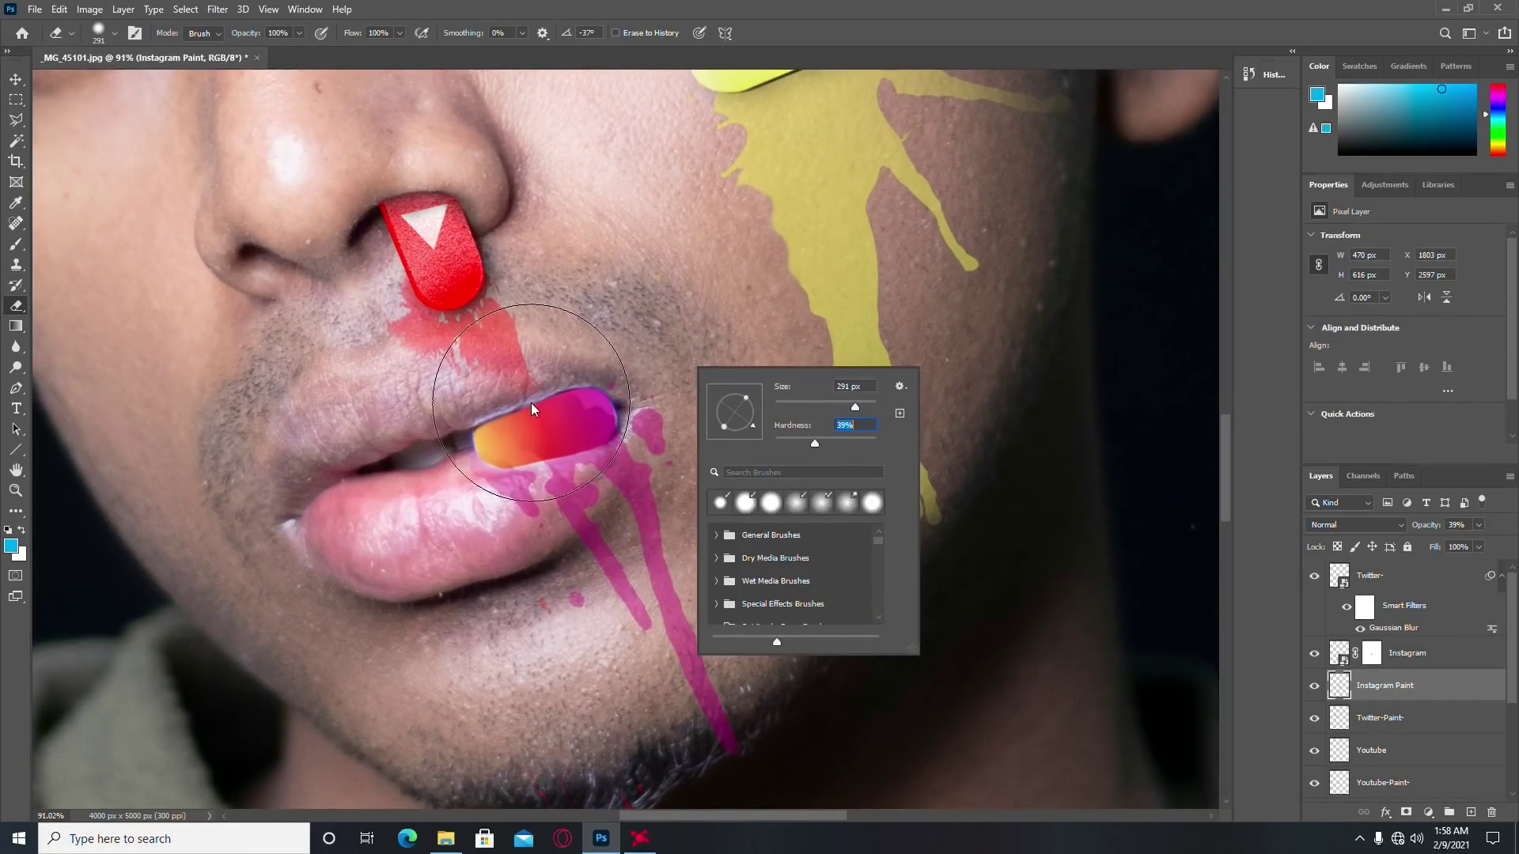
pyautogui.click(809, 406)
pyautogui.press('Return')
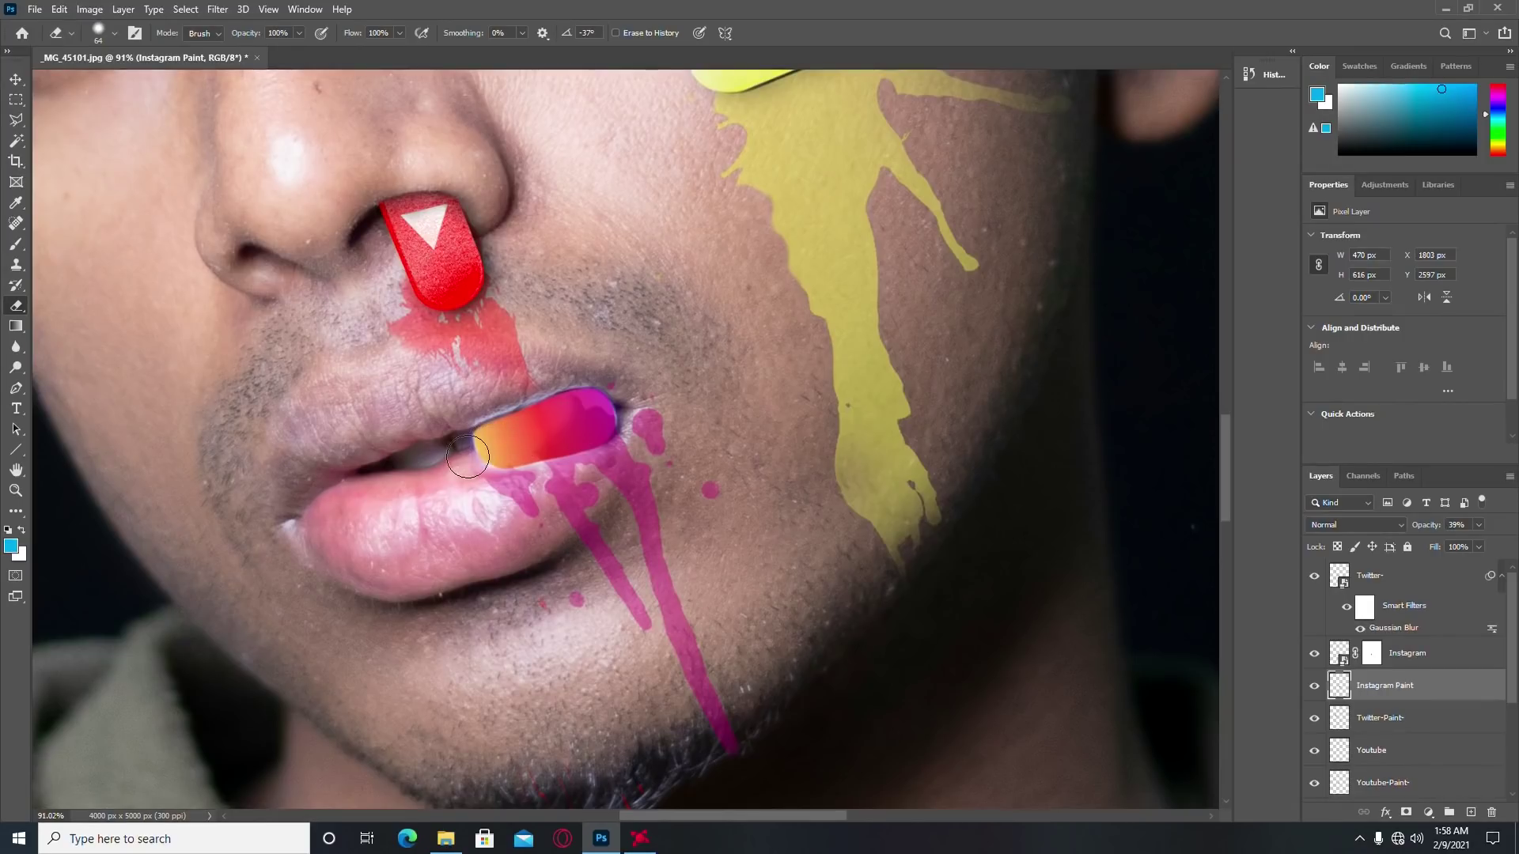
pyautogui.moveTo(486, 482); pyautogui.dragTo(496, 435)
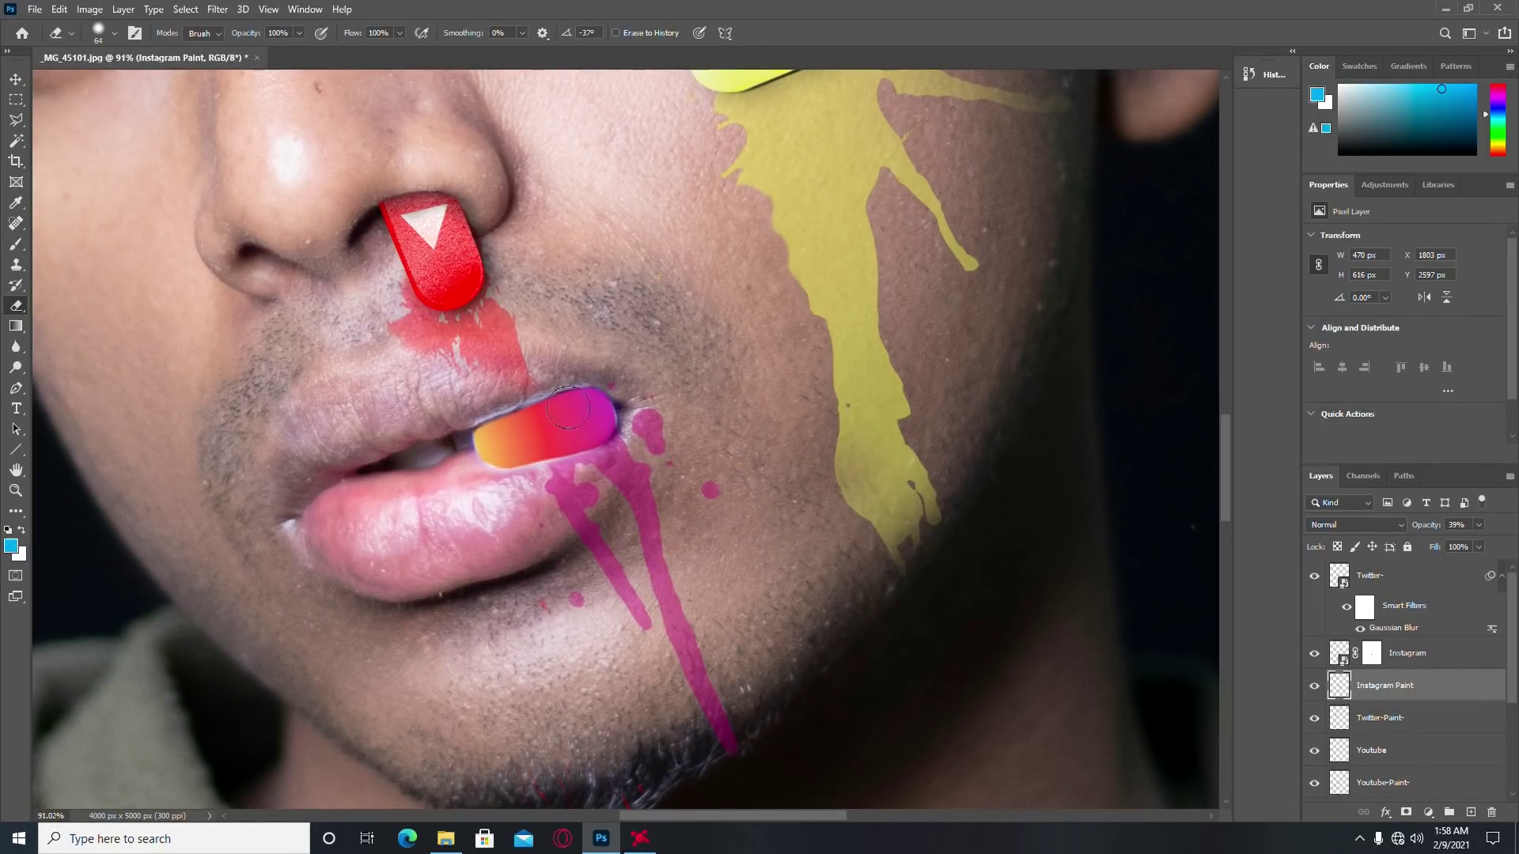
# Step: Weaken the eraser and lightly fade the pink drip on the chin
pyautogui.scroll(-3, 567, 407)
pyautogui.scroll(-2, 568, 407)
pyautogui.scroll(2, 573, 405)
pyautogui.scroll(2, 578, 404)
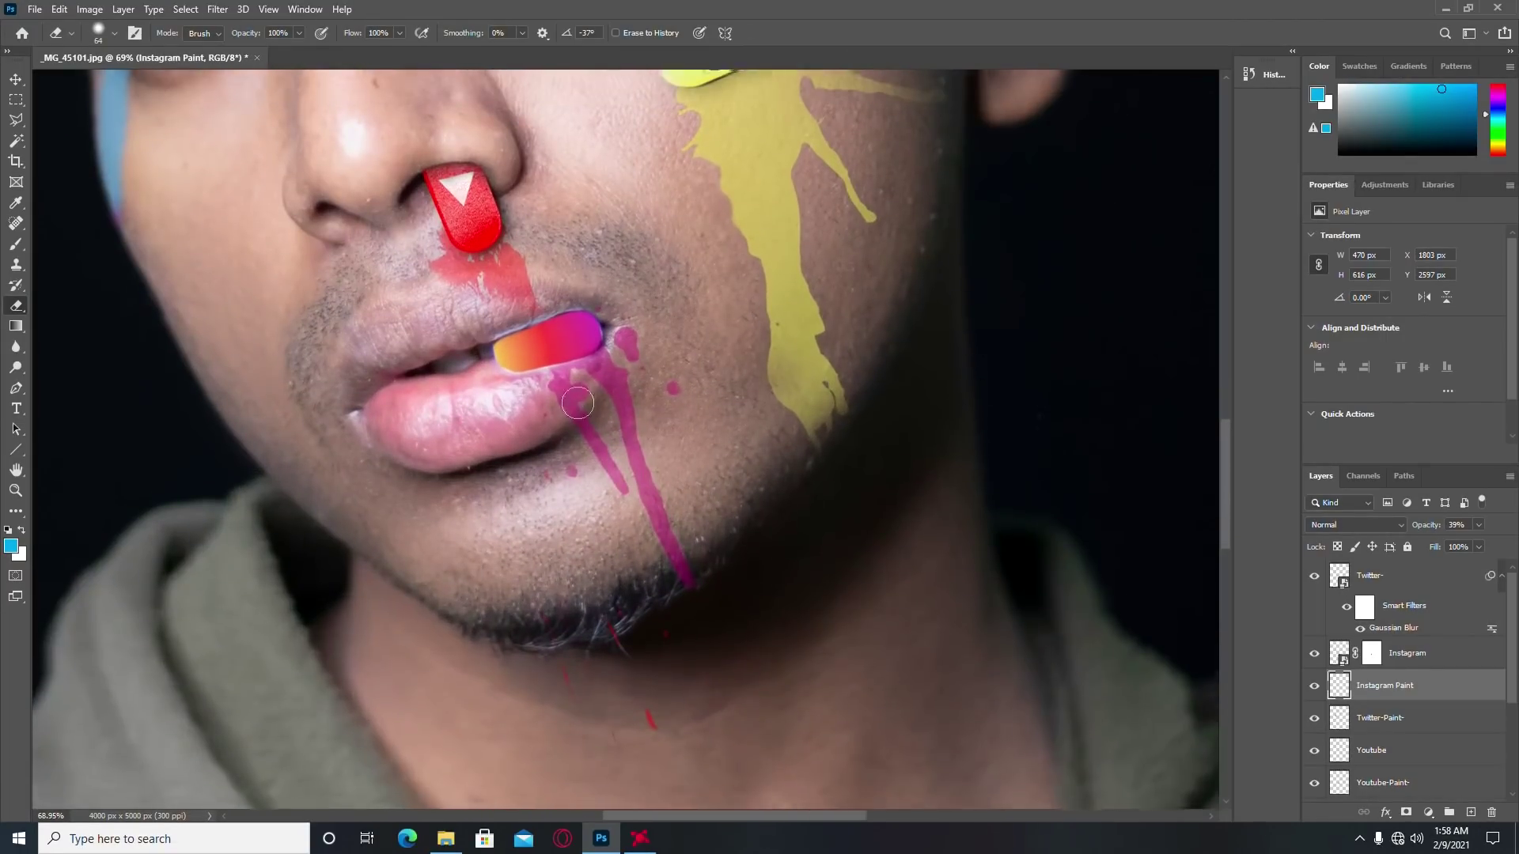
pyautogui.moveTo(253, 33); pyautogui.dragTo(187, 115)
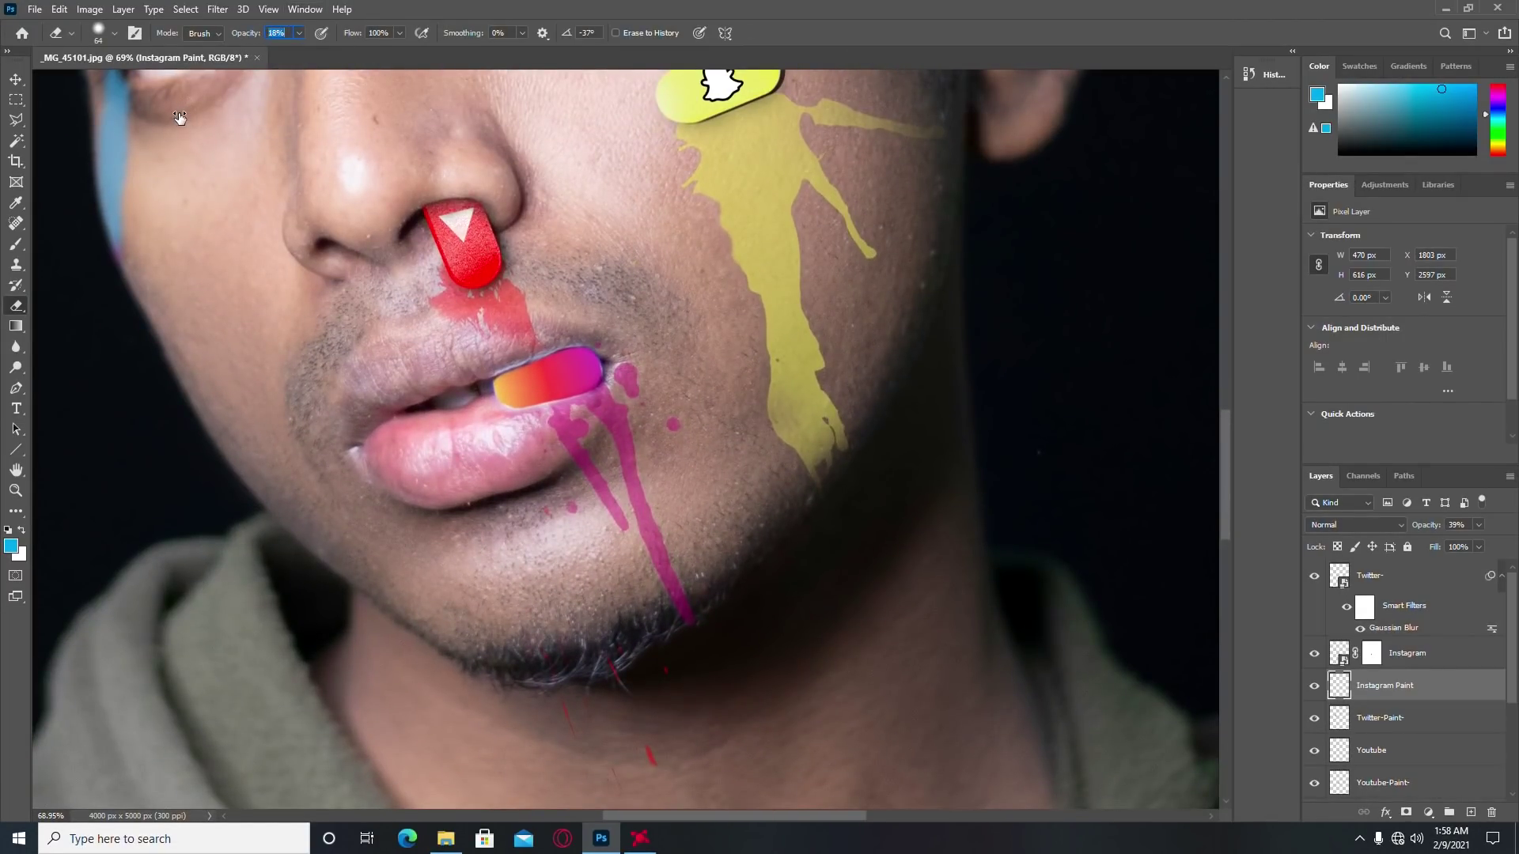
pyautogui.scroll(2, 477, 599)
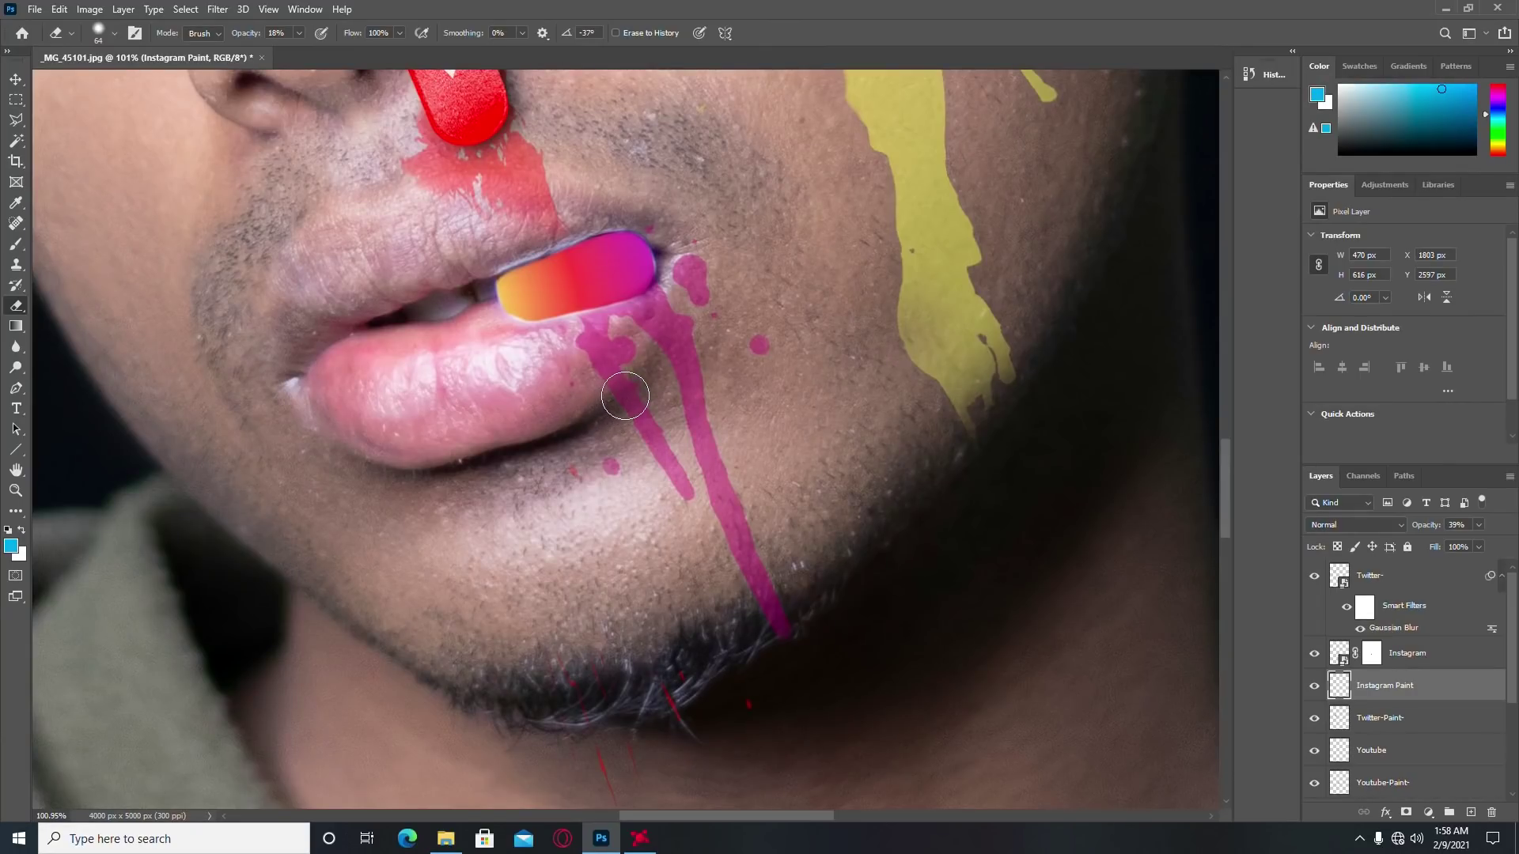
pyautogui.moveTo(625, 396); pyautogui.dragTo(672, 334)
# Step: Raise the Instagram Paint layer's opacity slightly
pyautogui.scroll(-1, 696, 324)
pyautogui.scroll(-2, 719, 317)
pyautogui.scroll(-2, 753, 310)
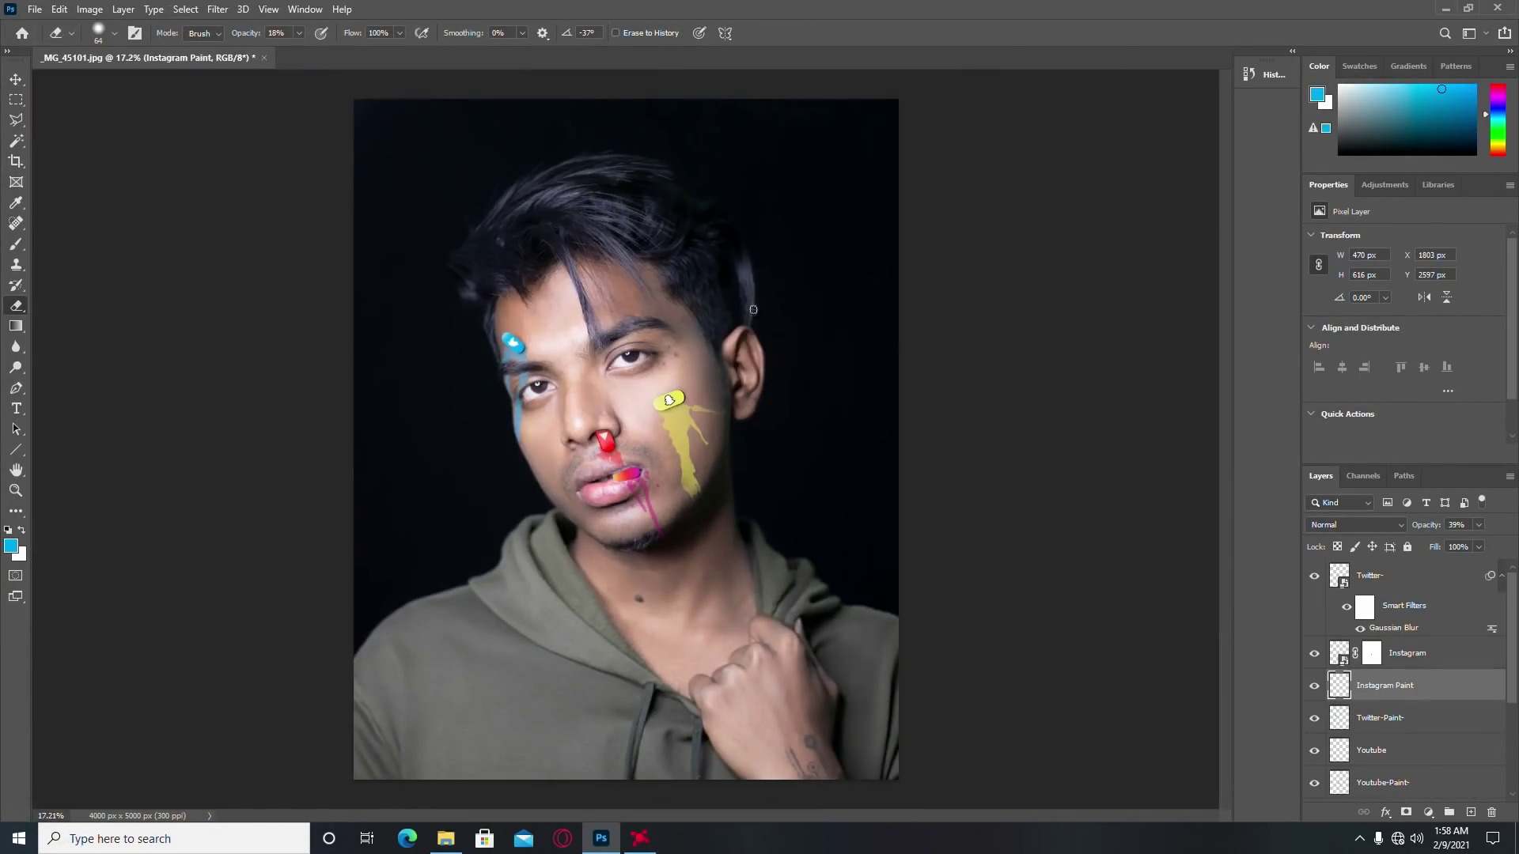
pyautogui.scroll(1, 753, 309)
pyautogui.moveTo(1427, 526); pyautogui.dragTo(1433, 526)
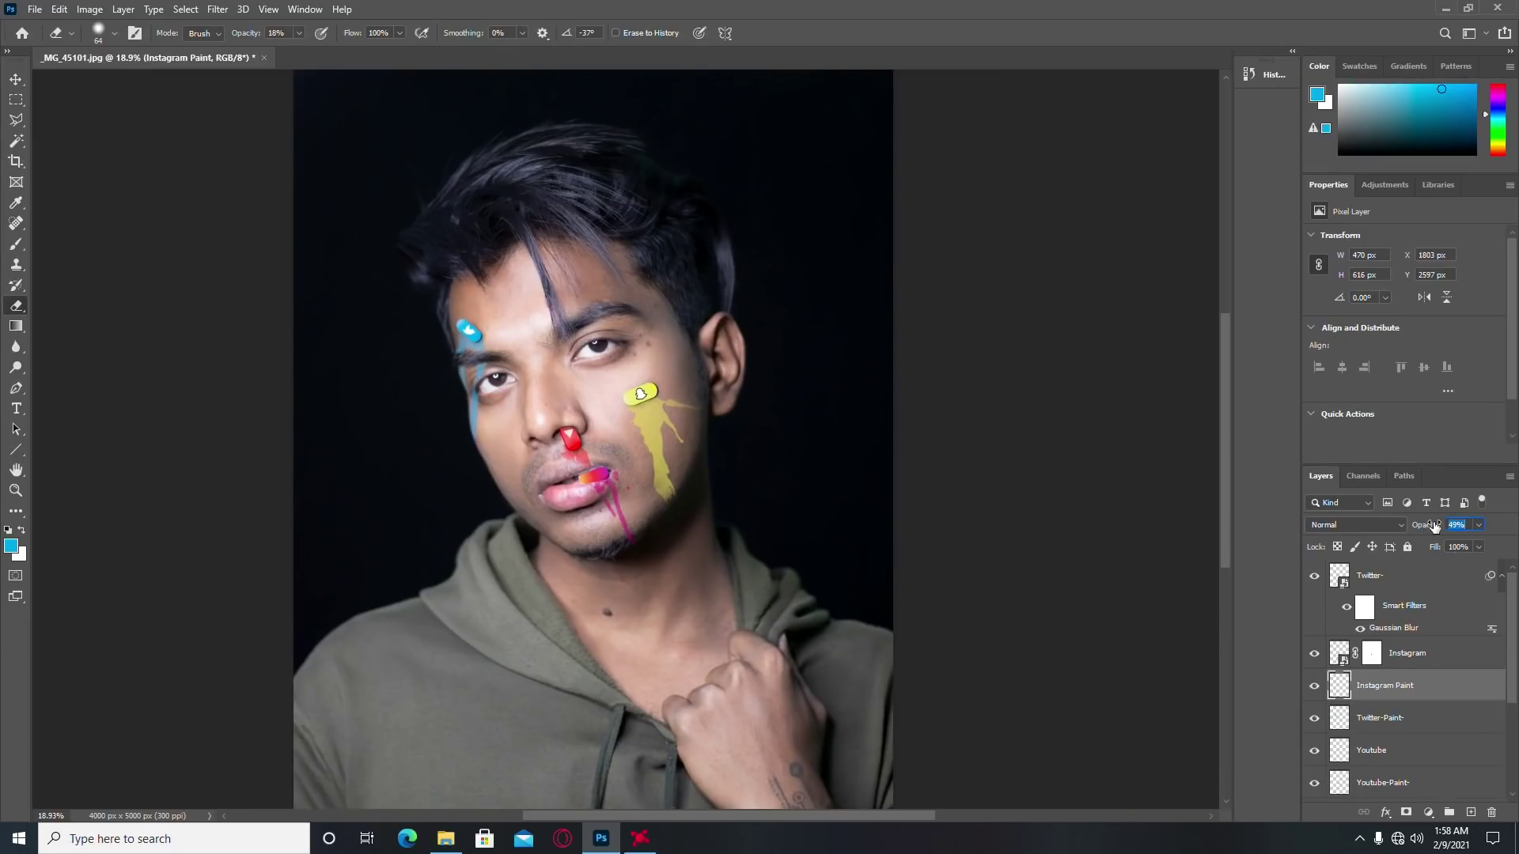
pyautogui.scroll(-1, 682, 377)
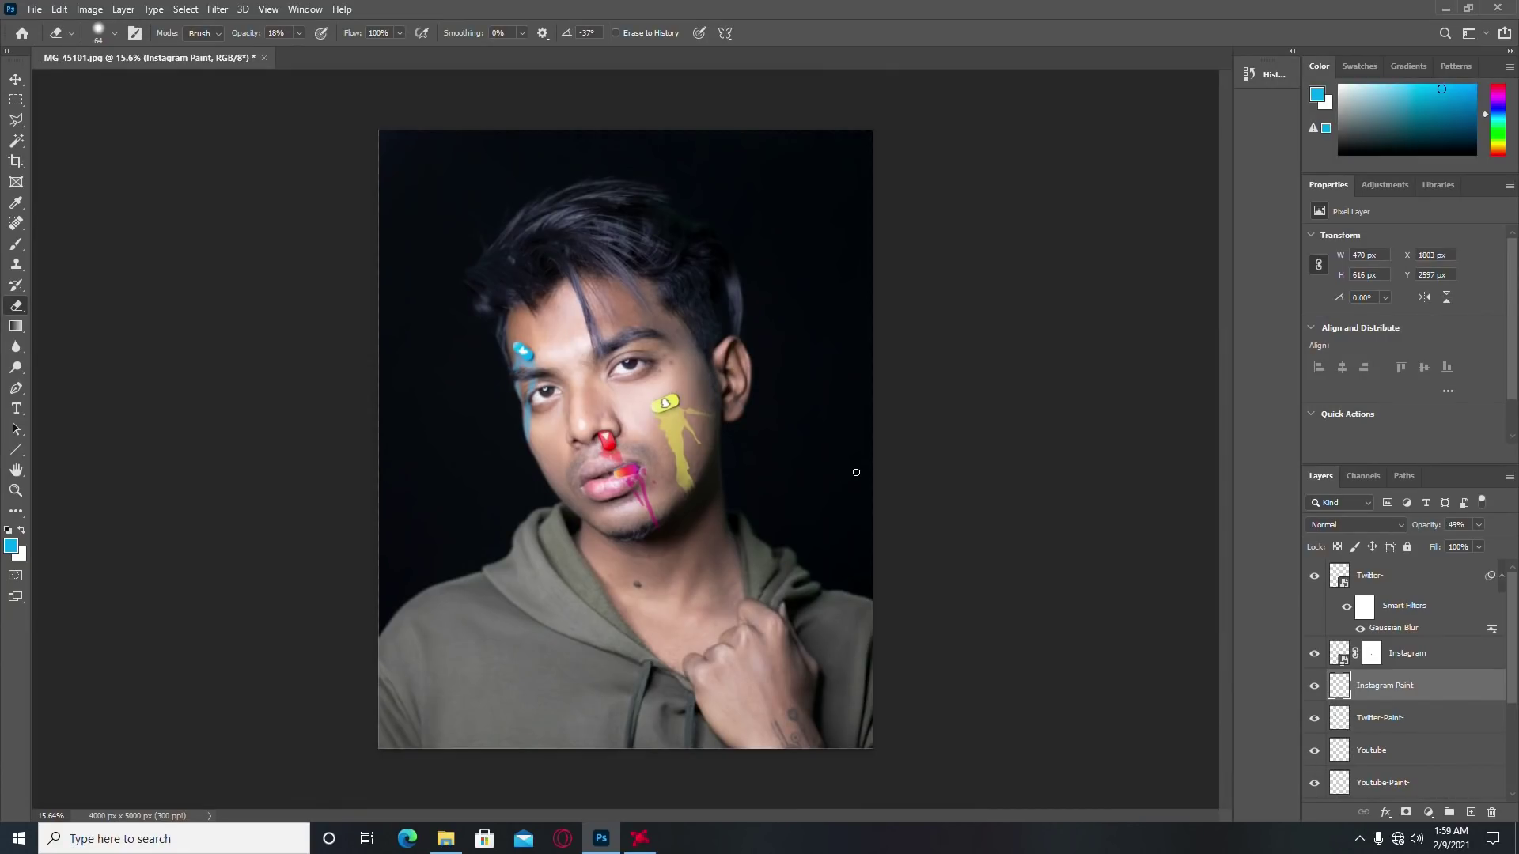
# Step: Dismiss the network popup and drag instalogo.png from the Addiction folder onto the canvas
pyautogui.click(15, 79)
pyautogui.scroll(2, 601, 458)
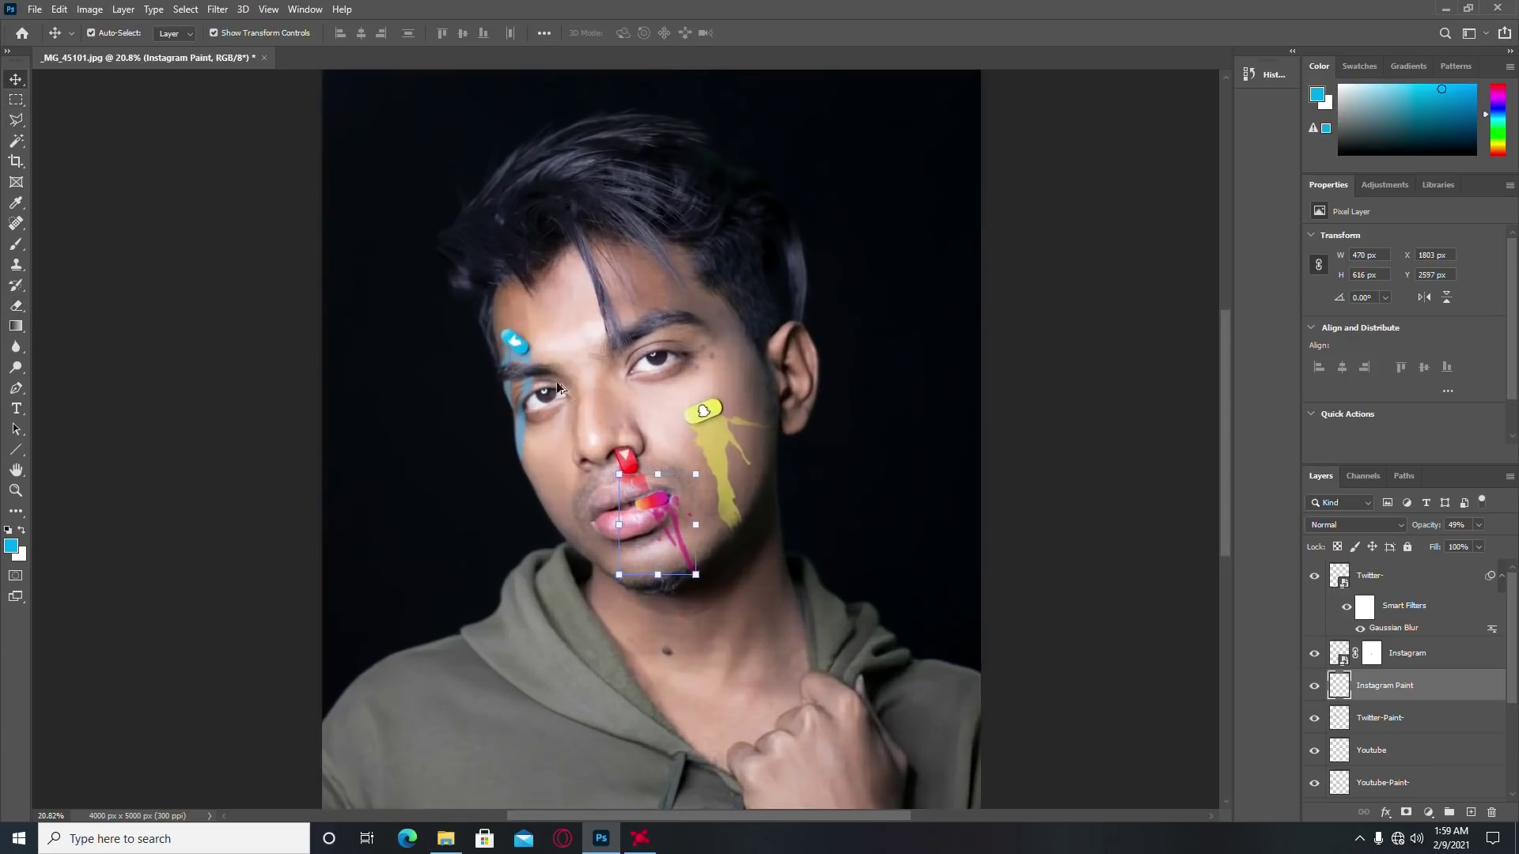
pyautogui.scroll(4, 601, 459)
pyautogui.scroll(3, 745, 565)
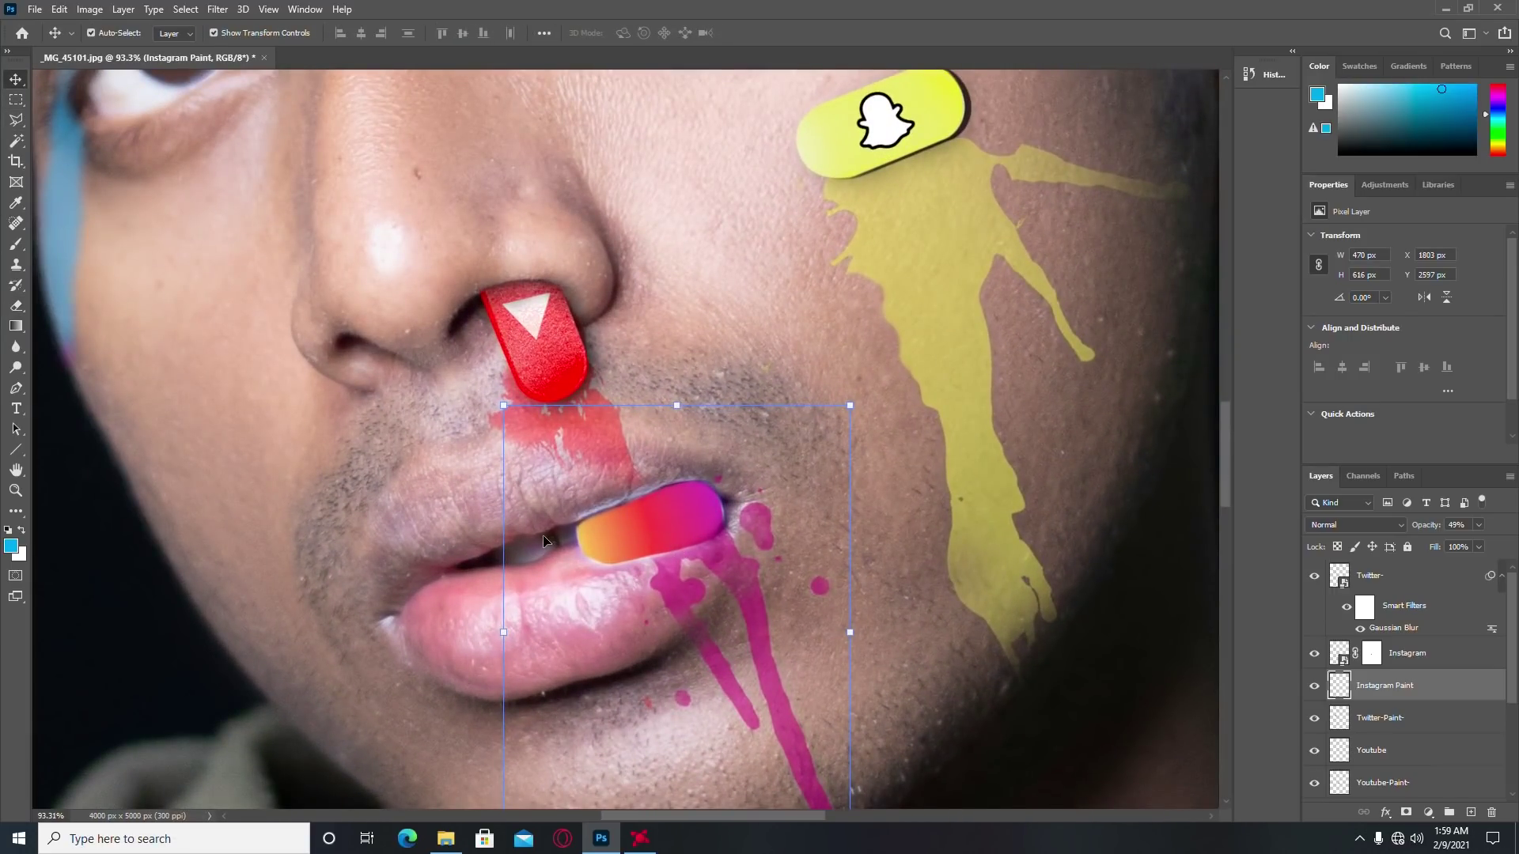
pyautogui.click(1398, 840)
pyautogui.click(1406, 845)
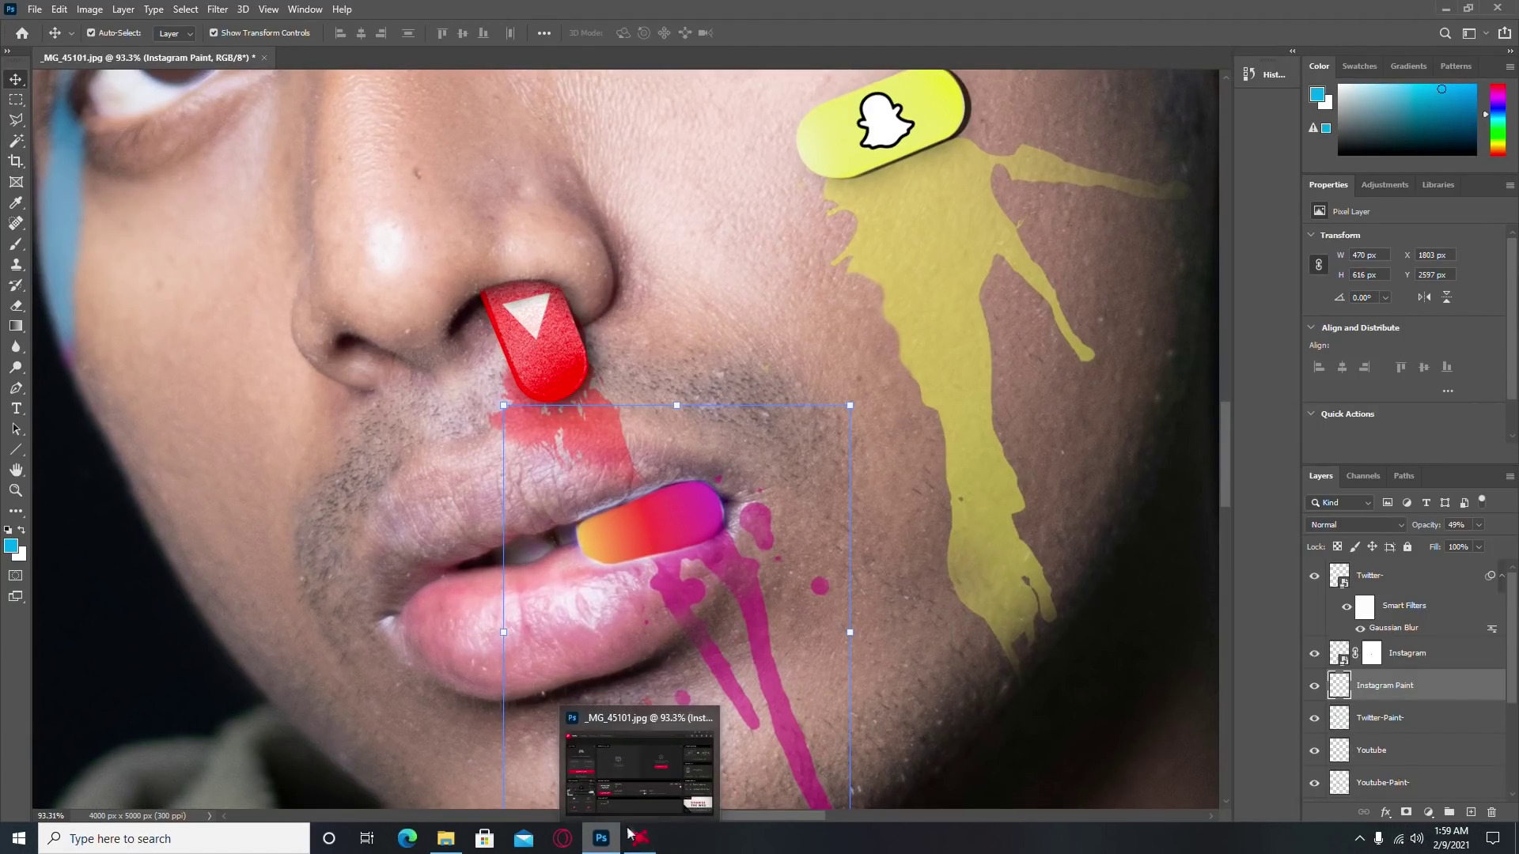
pyautogui.press('b')
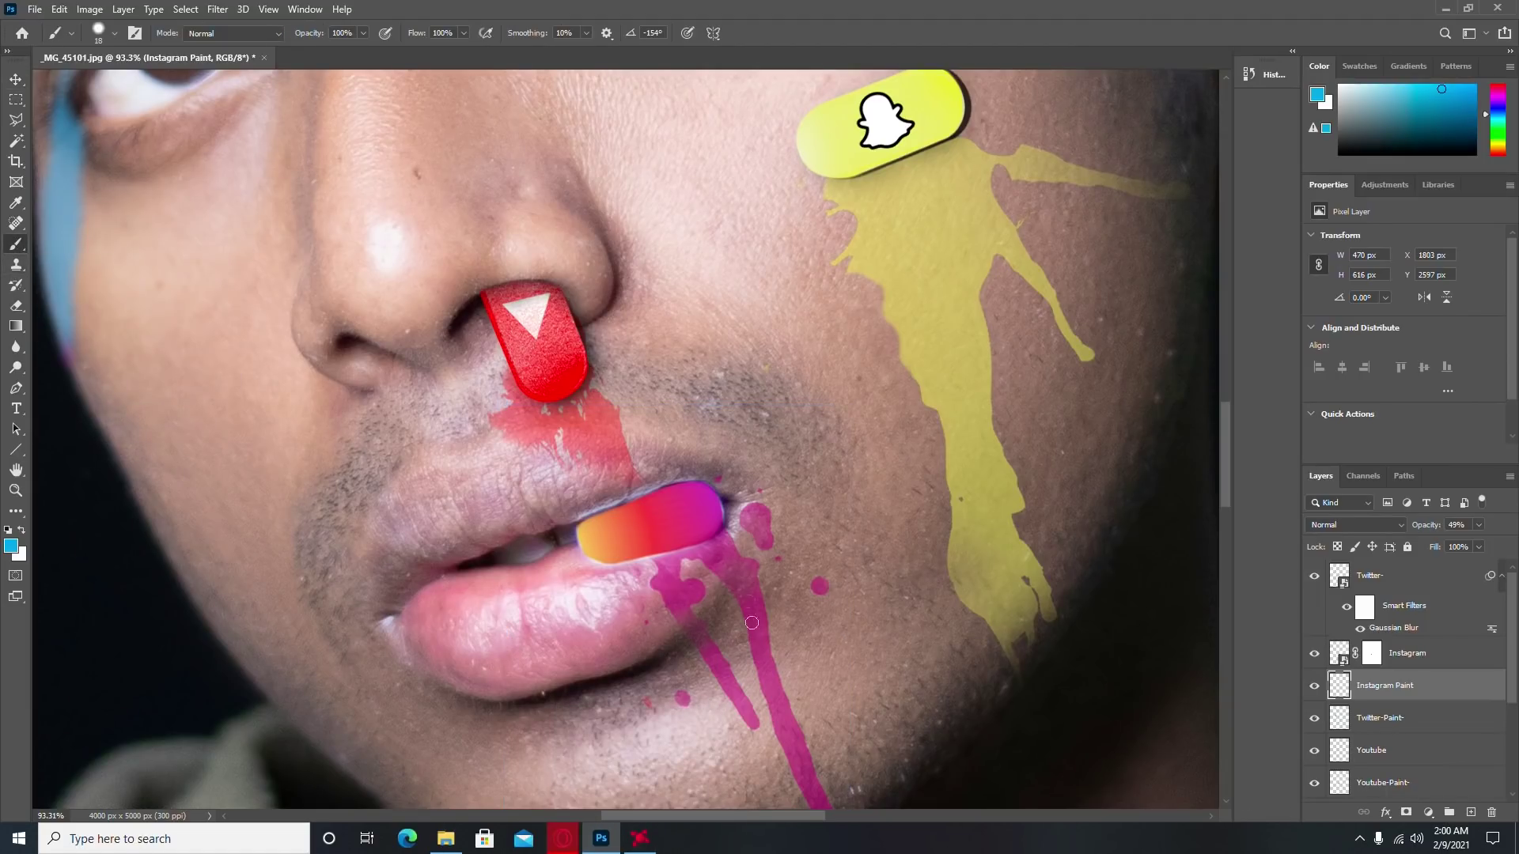
pyautogui.click(445, 839)
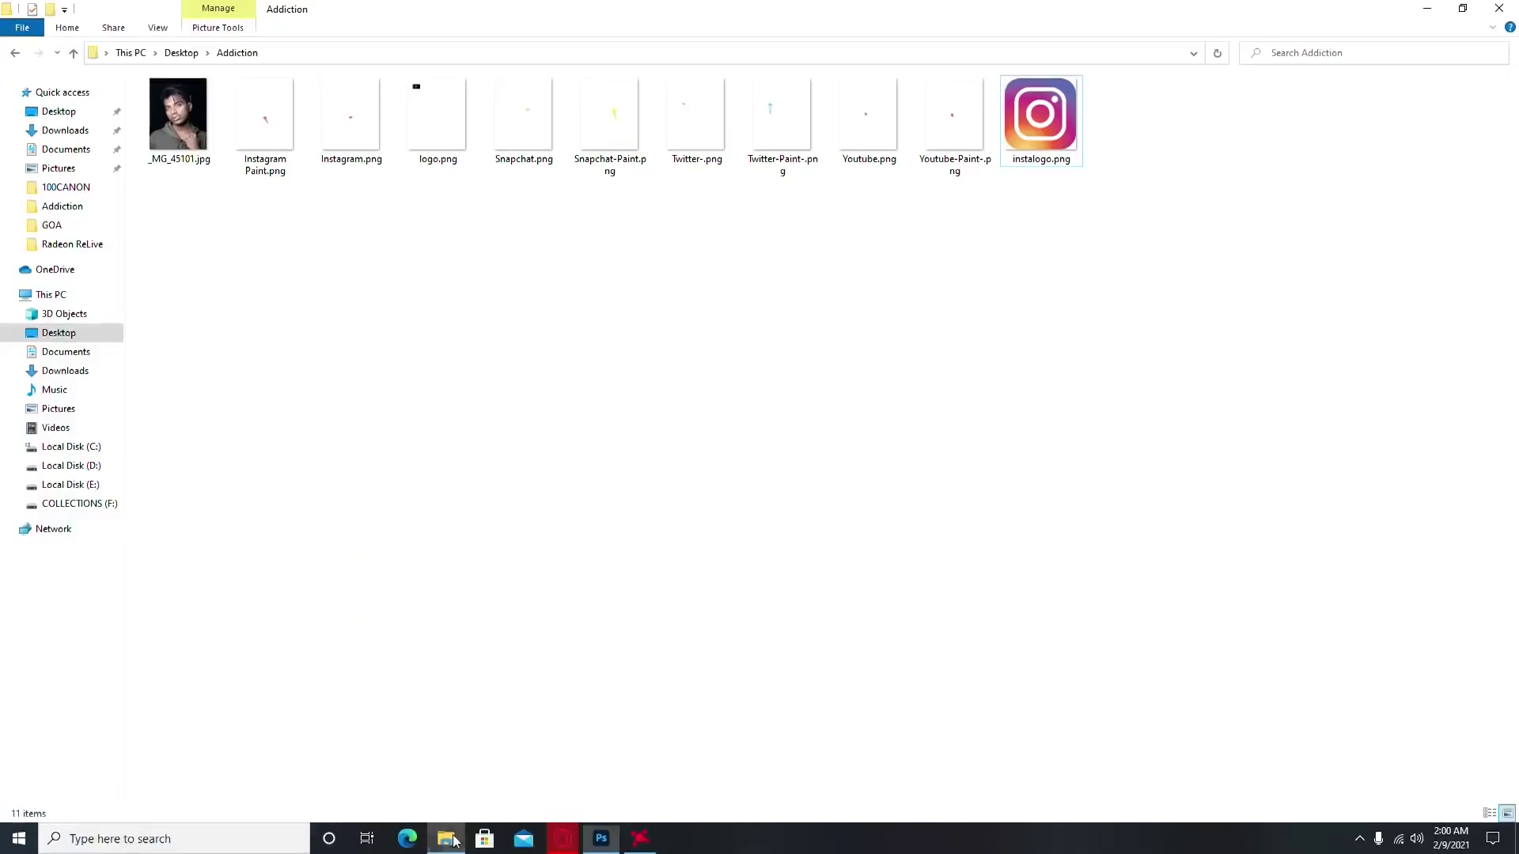
pyautogui.moveTo(1048, 163)
pyautogui.mouseDown()
pyautogui.moveTo(1065, 170)
pyautogui.moveTo(637, 741)
pyautogui.moveTo(607, 308)
pyautogui.mouseUp()
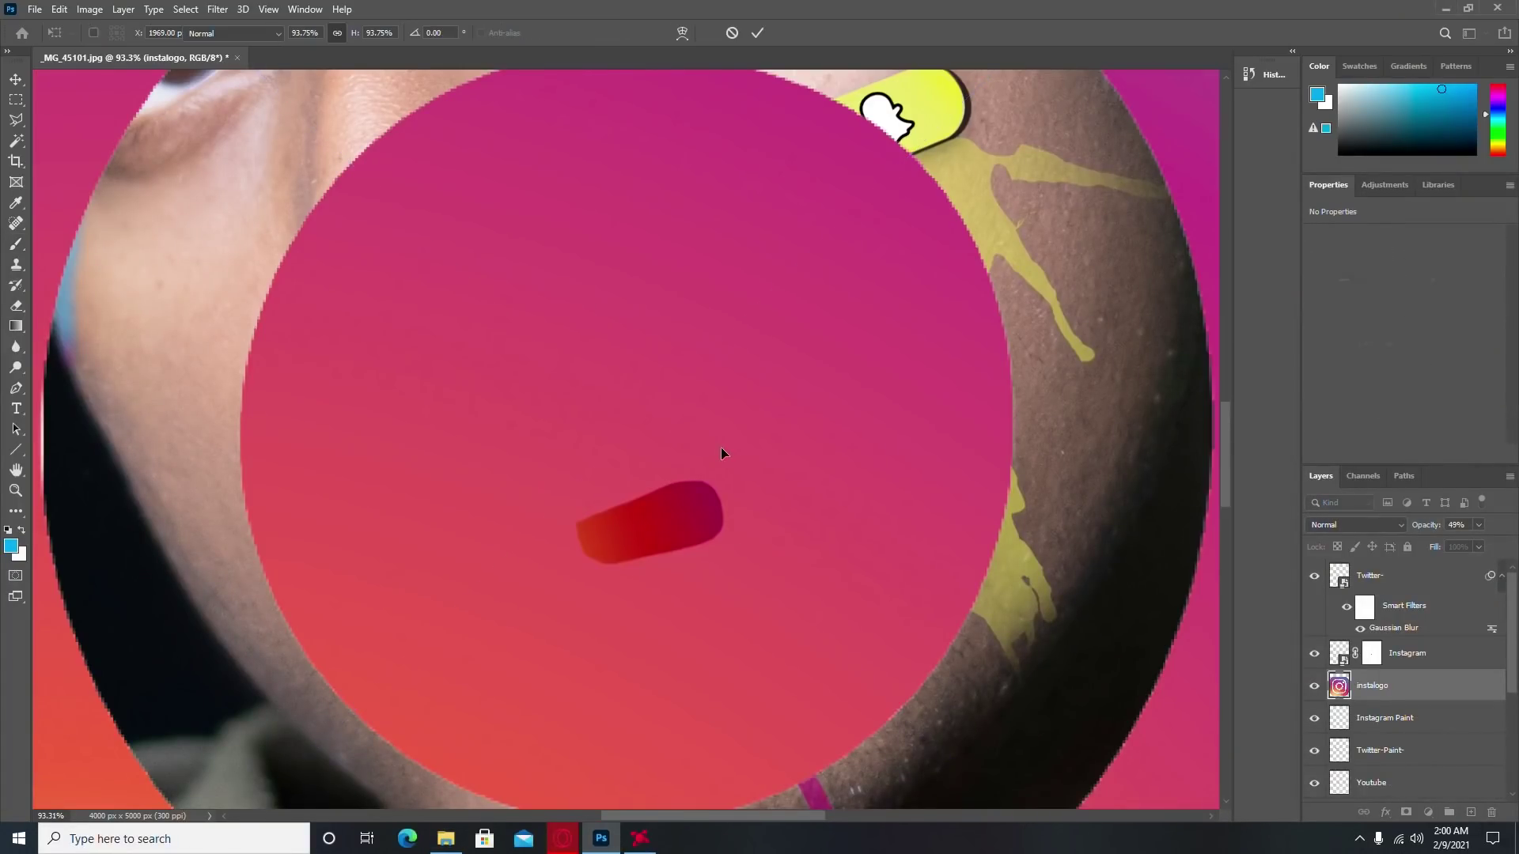
# Step: Commit the logo placement and scale it down to roughly pill size
pyautogui.press('Return')
pyautogui.scroll(-2, 722, 443)
pyautogui.scroll(-3, 723, 443)
pyautogui.scroll(-2, 722, 443)
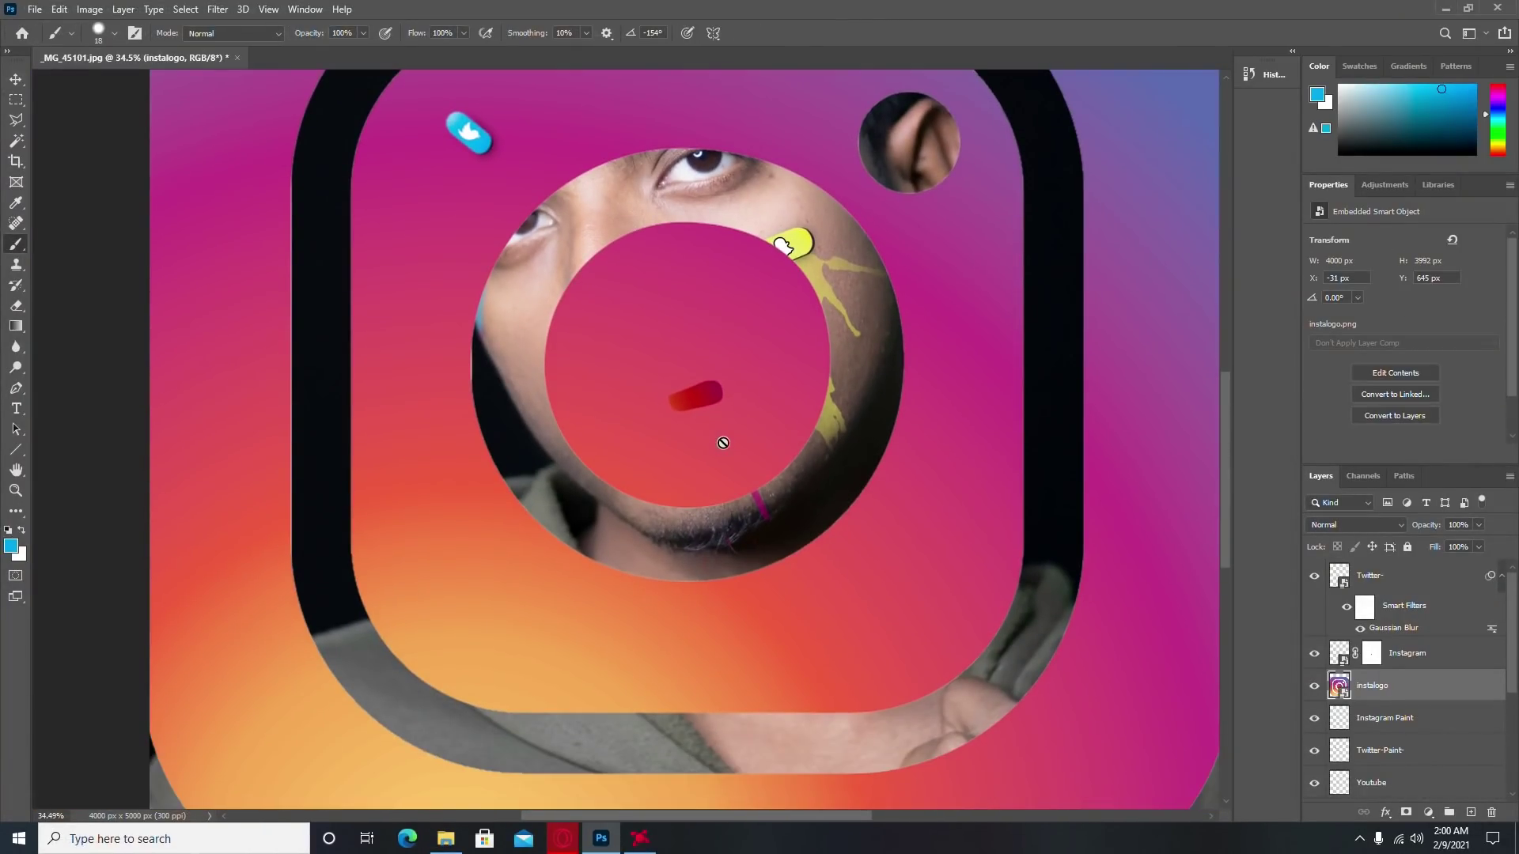
pyautogui.scroll(-2, 722, 443)
pyautogui.hotkey('ctrl', 't')
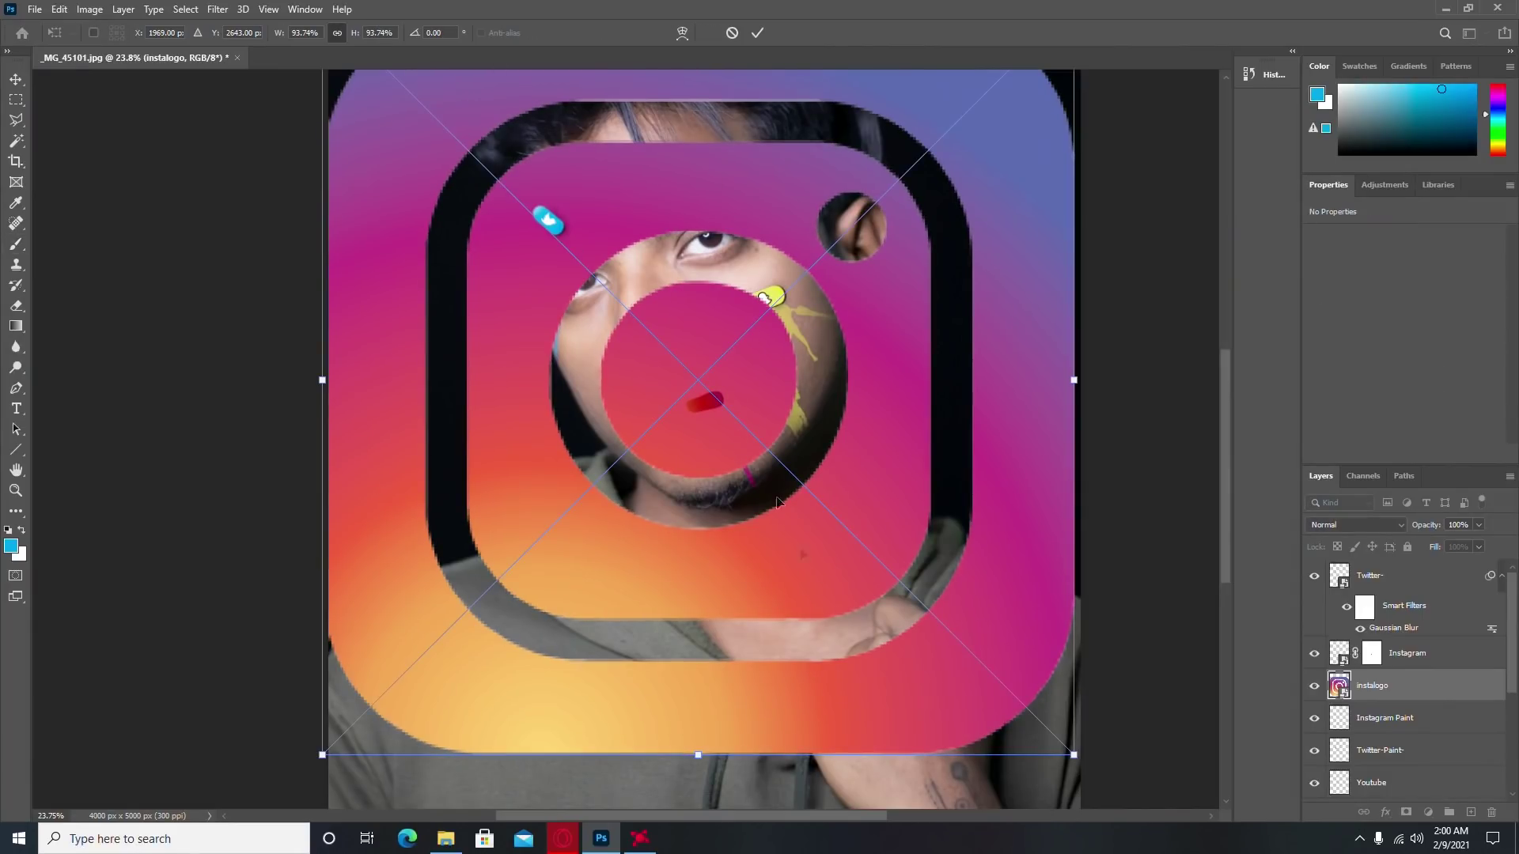
pyautogui.moveTo(1074, 756); pyautogui.dragTo(758, 439)
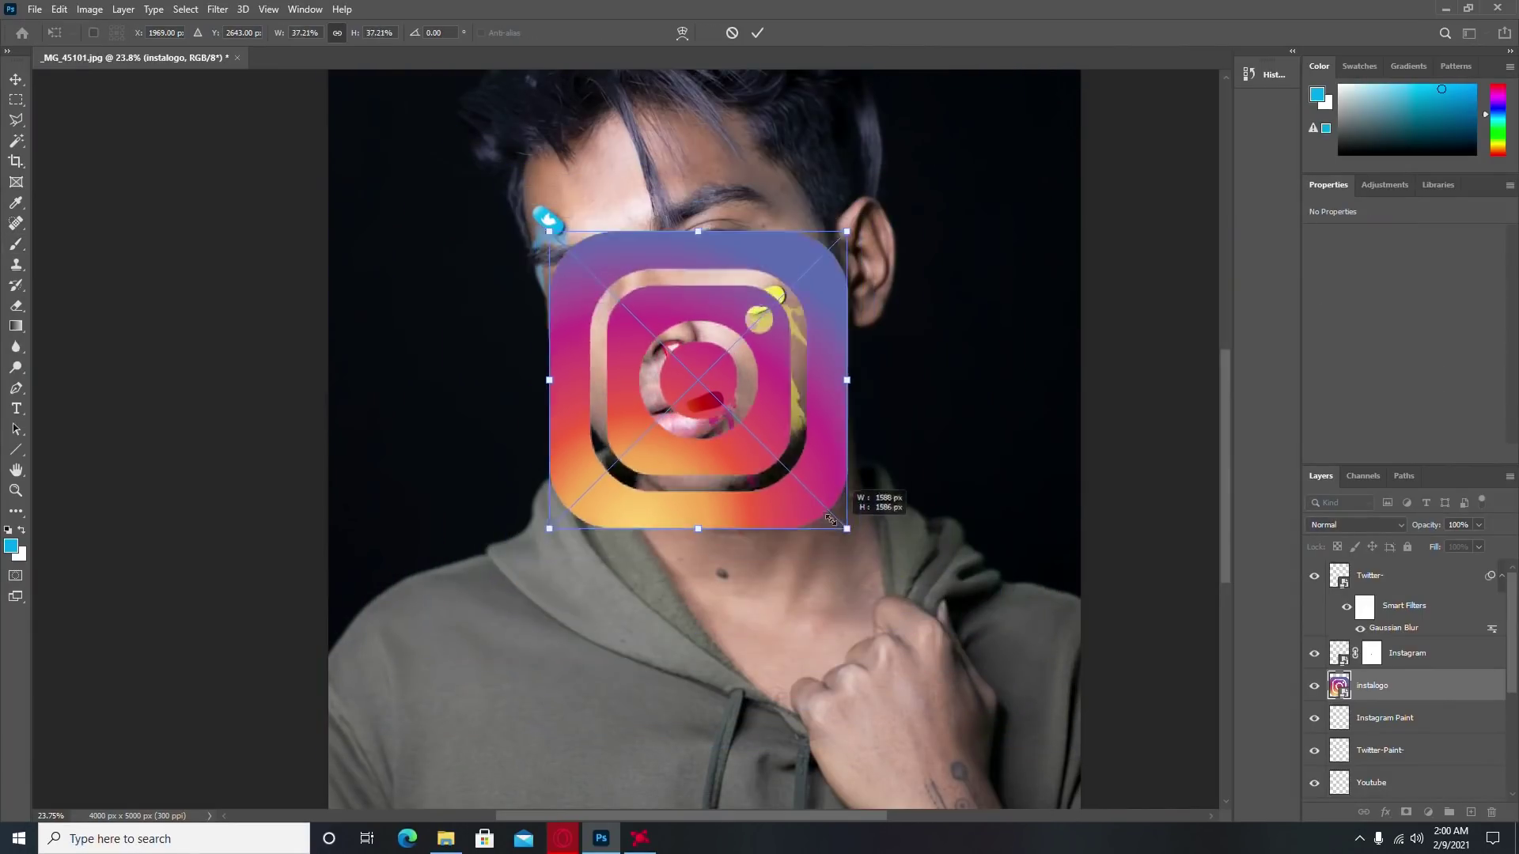
pyautogui.scroll(5, 714, 406)
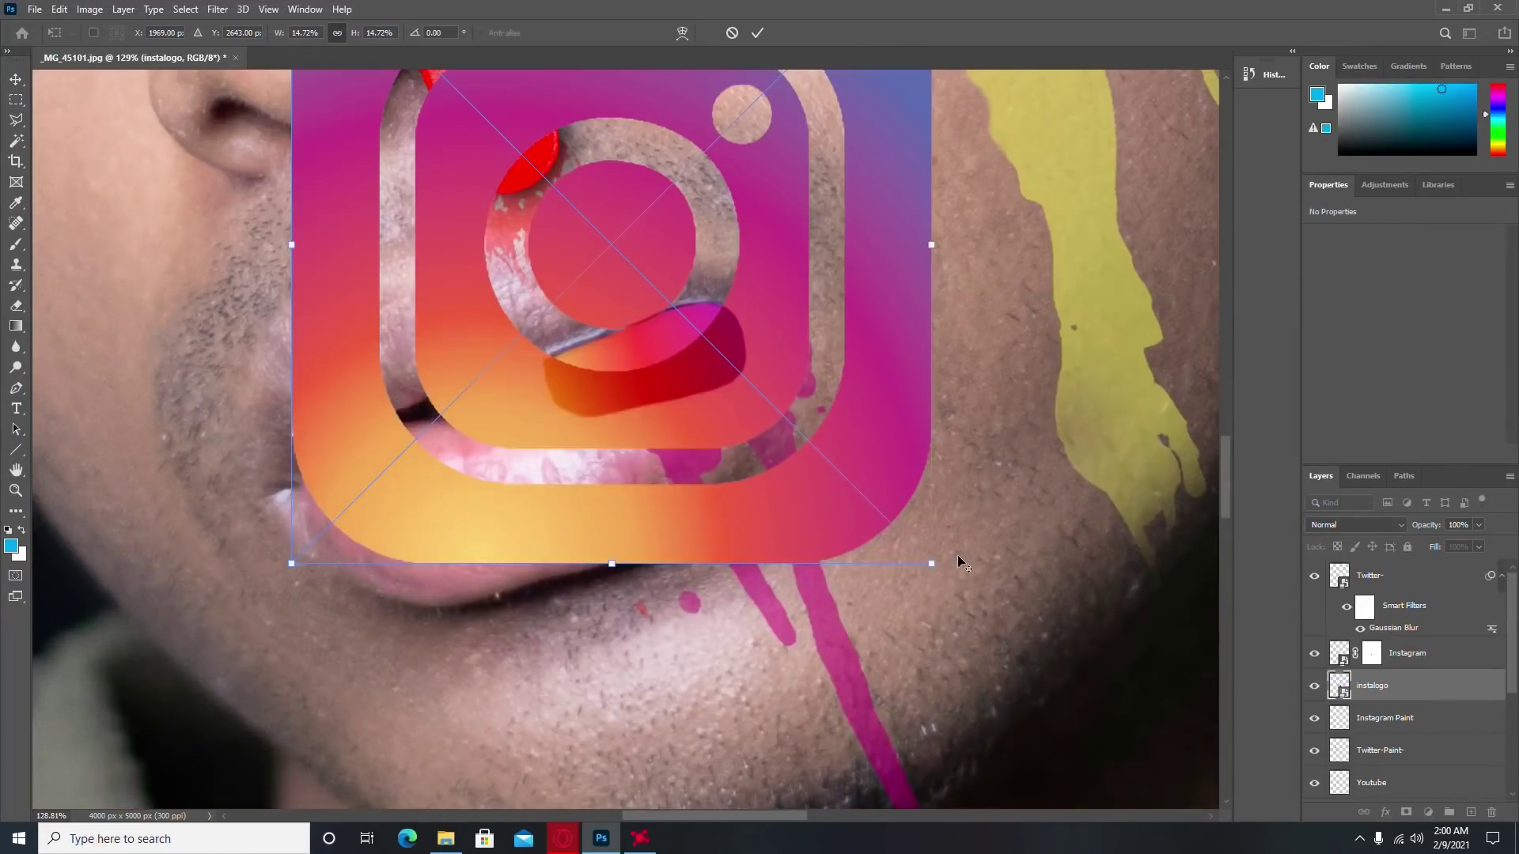
pyautogui.moveTo(933, 563); pyautogui.dragTo(658, 269)
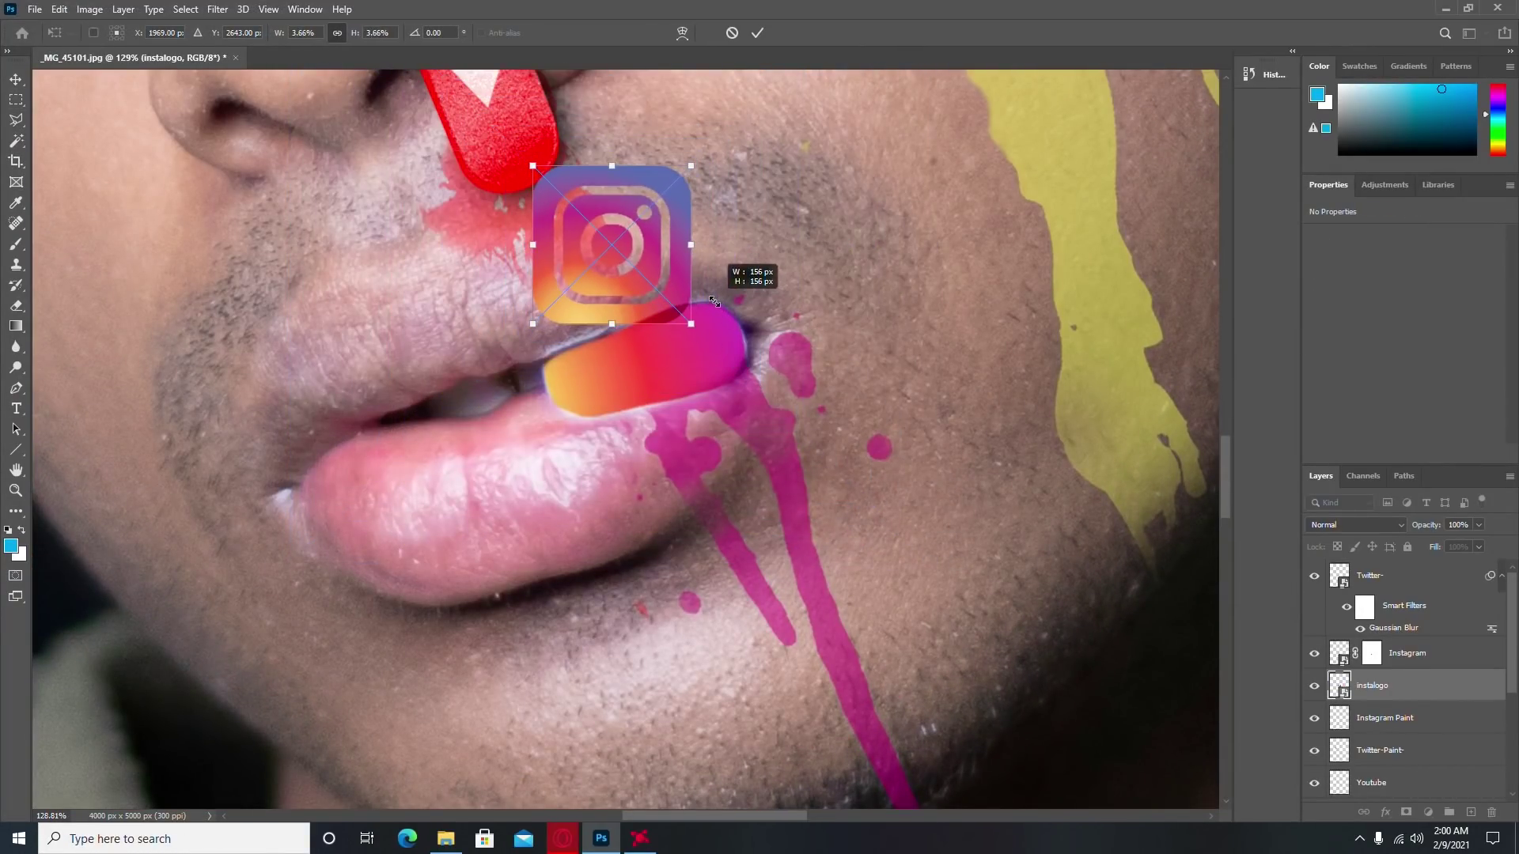
pyautogui.press('Return')
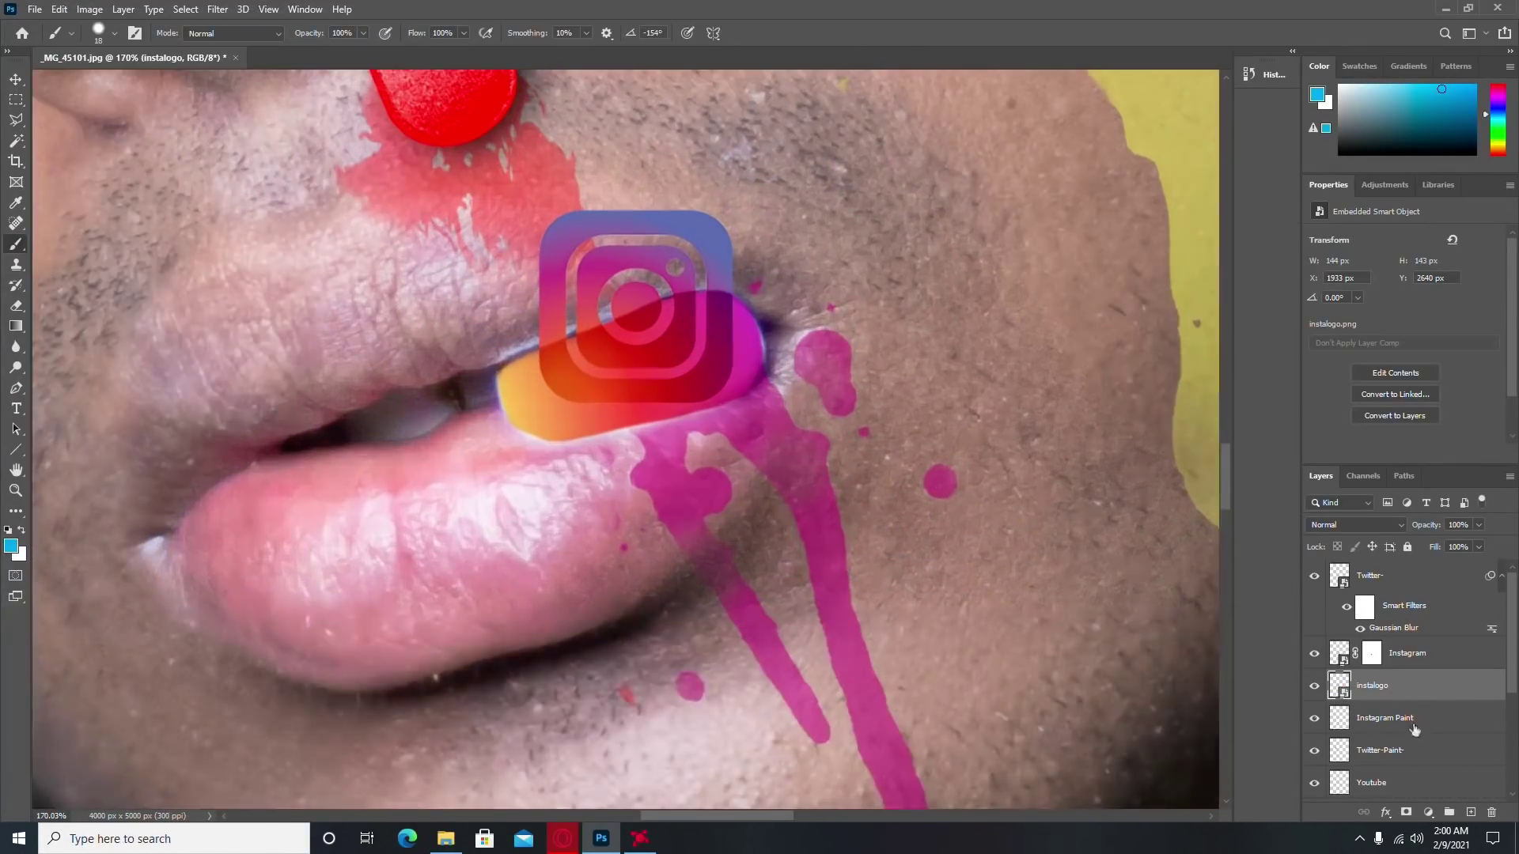
# Step: Move the instalogo layer to the top and tilt it about 17° onto the pill
pyautogui.scroll(2, 692, 342)
pyautogui.moveTo(1376, 679); pyautogui.dragTo(1376, 563)
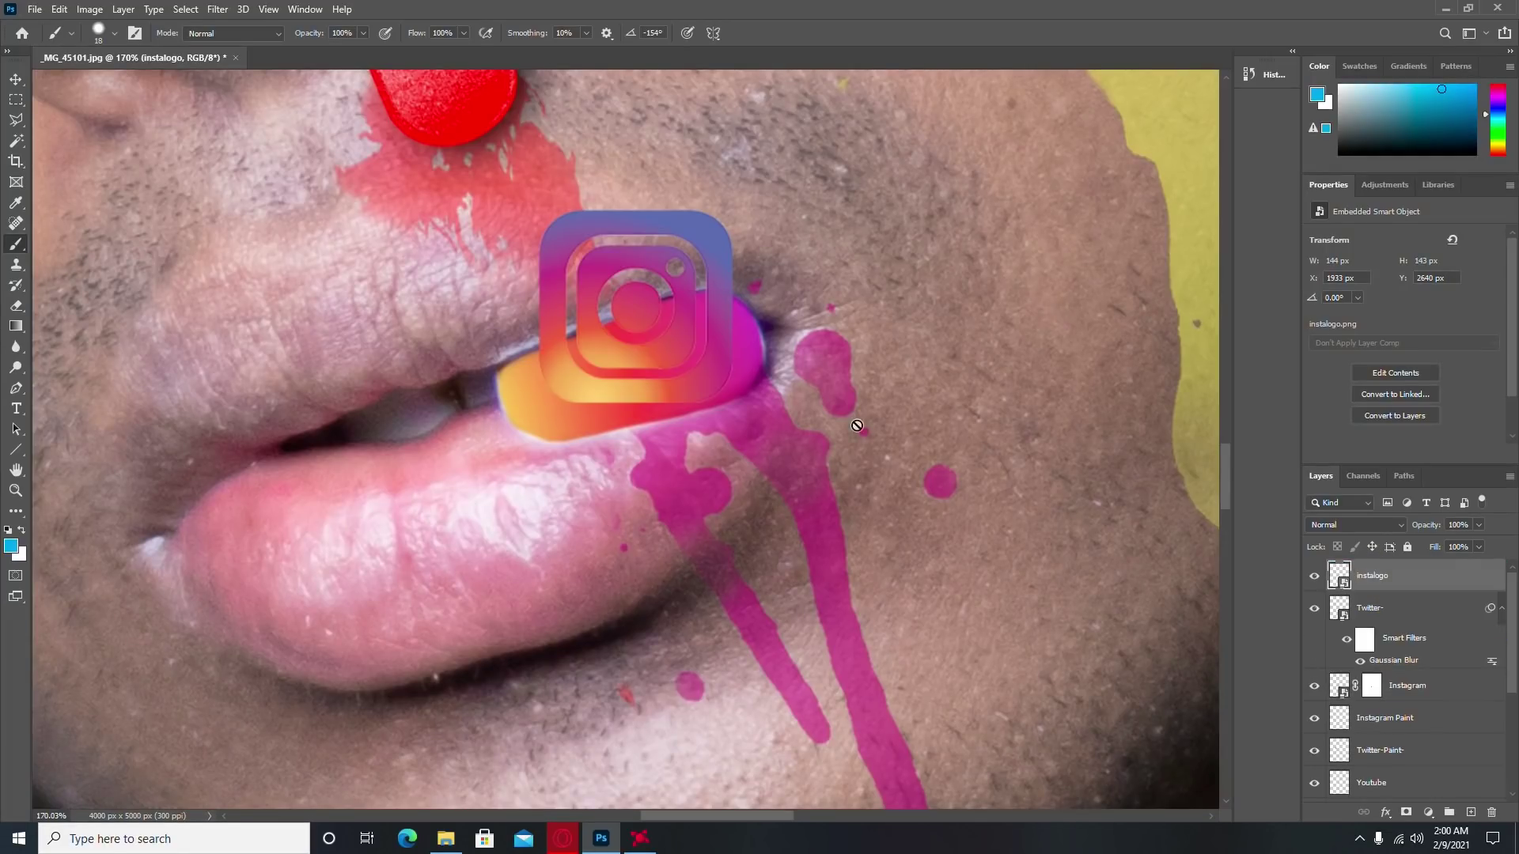
pyautogui.scroll(2, 656, 275)
pyautogui.hotkey('ctrl', 't')
pyautogui.scroll(1, 655, 275)
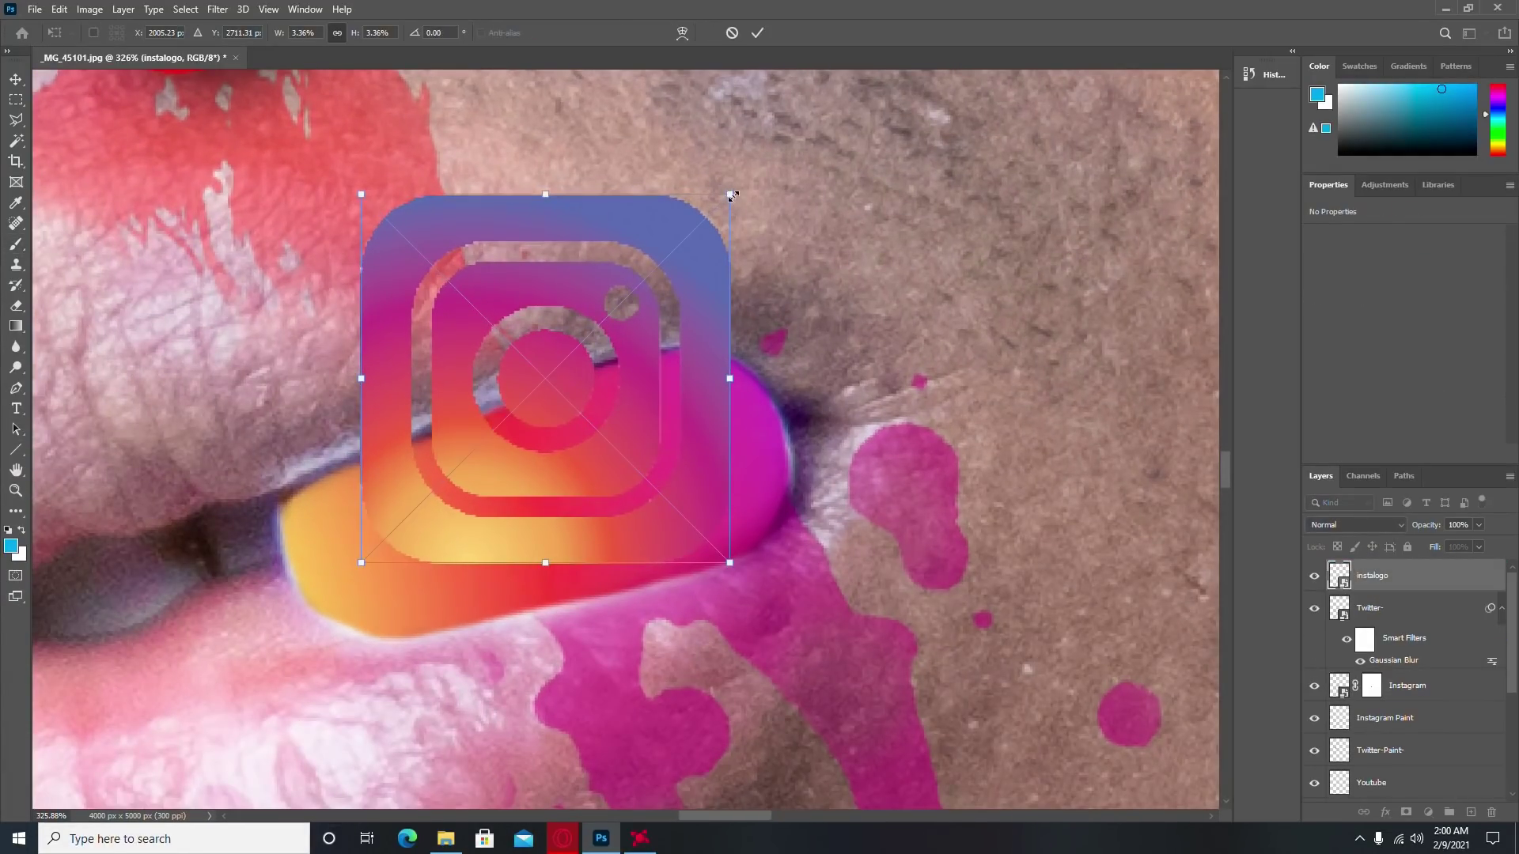
pyautogui.moveTo(728, 194); pyautogui.dragTo(656, 263)
pyautogui.moveTo(553, 380); pyautogui.dragTo(544, 490)
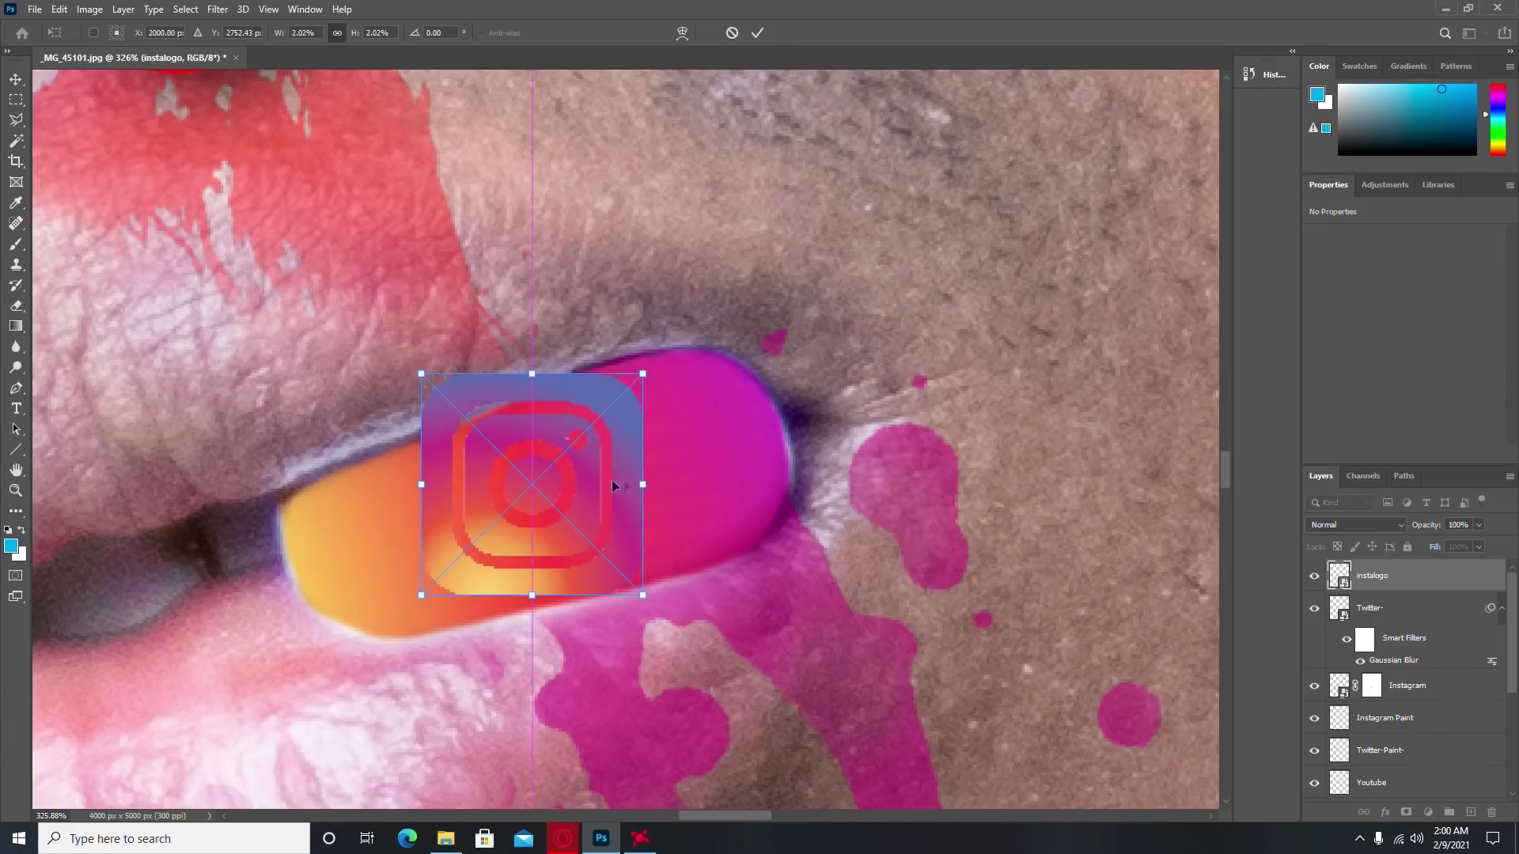
pyautogui.moveTo(723, 471); pyautogui.dragTo(713, 414)
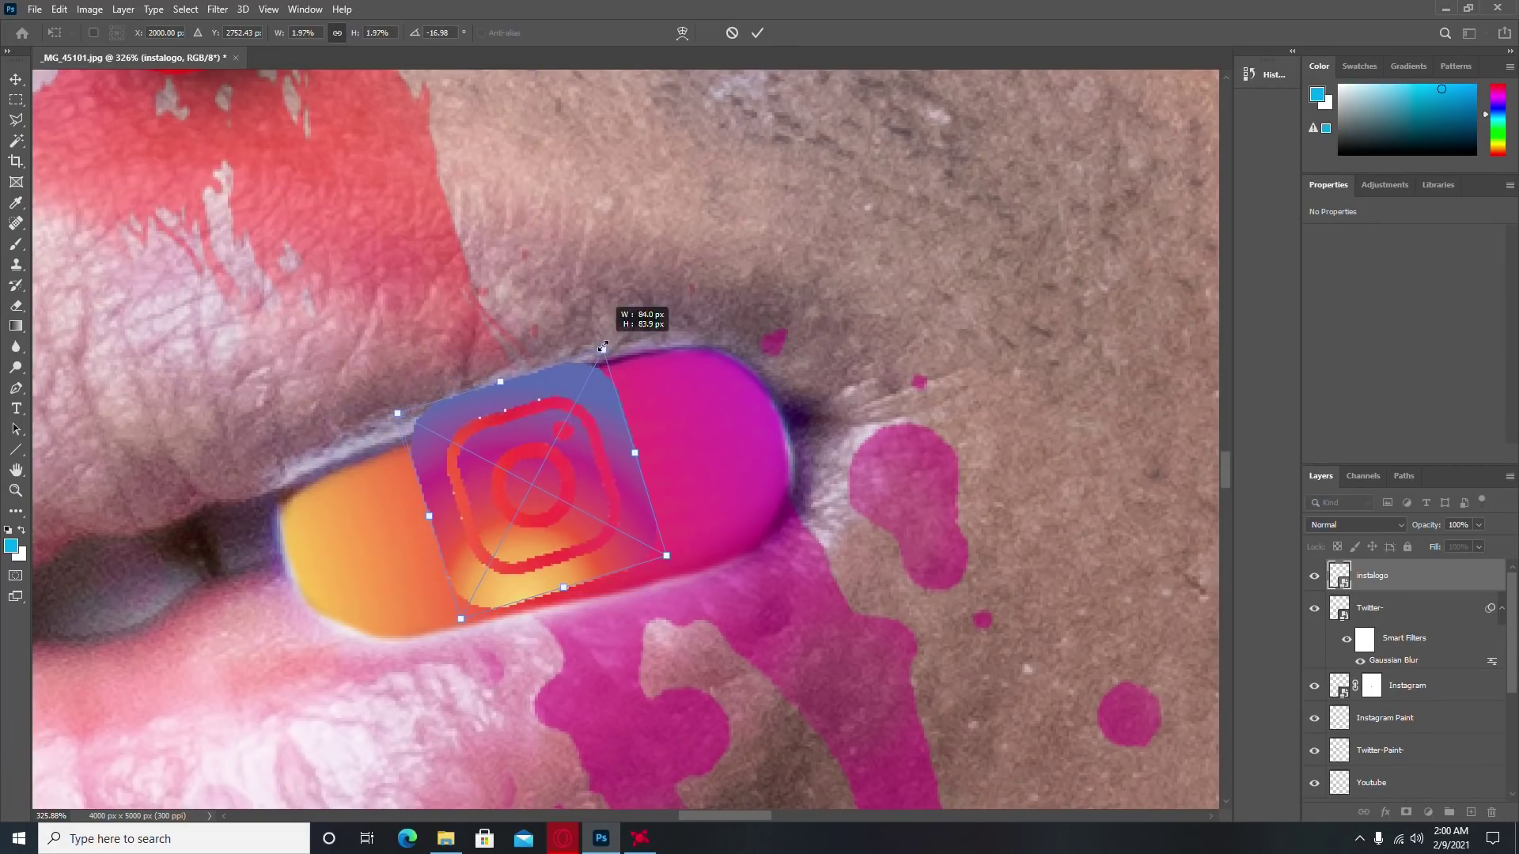
pyautogui.moveTo(607, 346); pyautogui.dragTo(593, 372)
pyautogui.moveTo(582, 429); pyautogui.dragTo(581, 439)
# Step: Shrink the logo to about 75 px and confirm its placement on the pill
pyautogui.scroll(2, 585, 411)
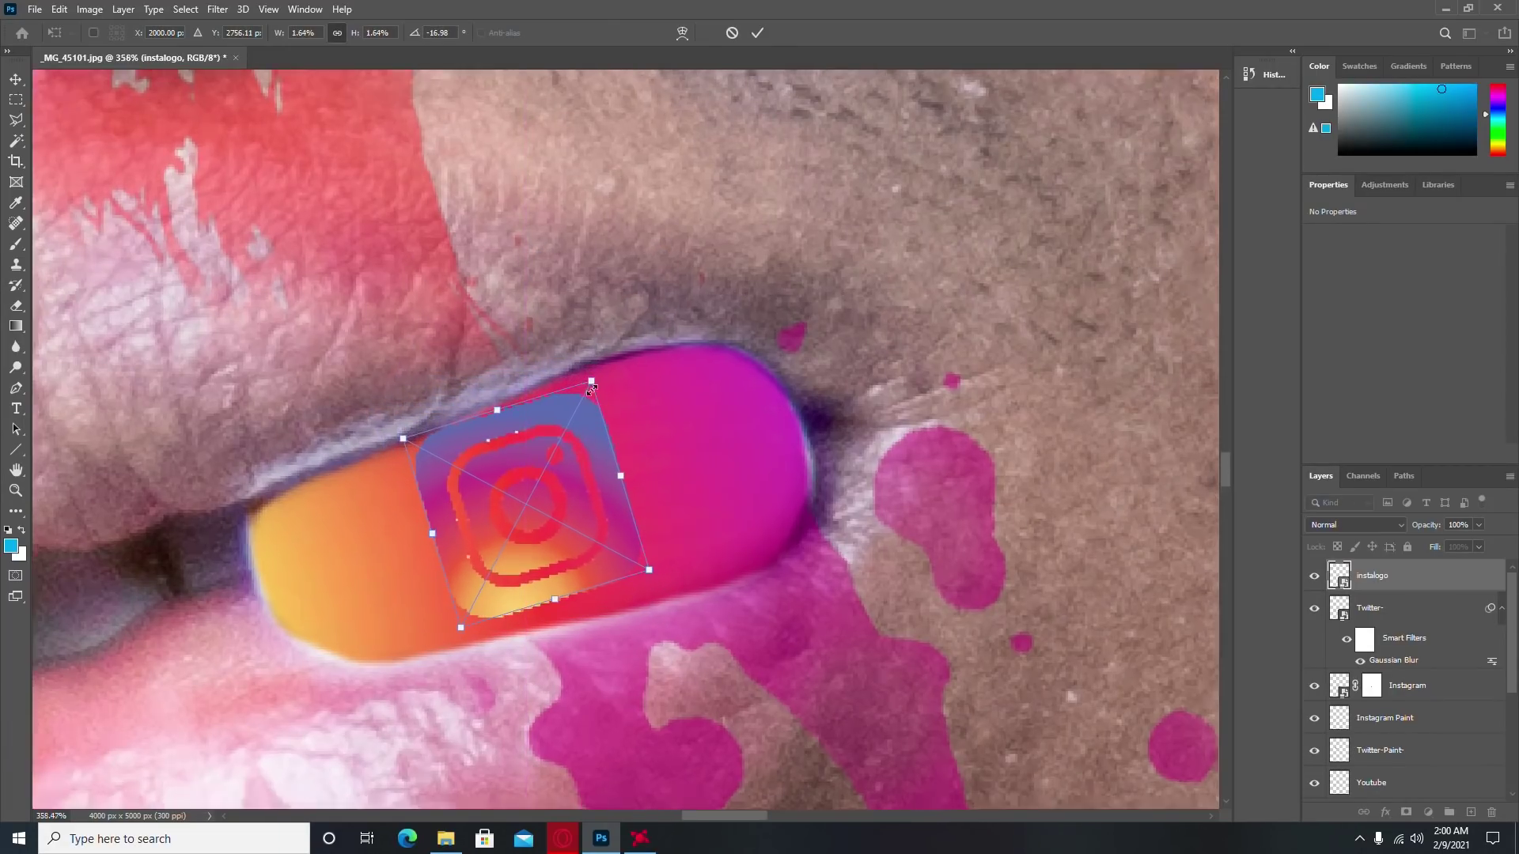
pyautogui.moveTo(591, 380); pyautogui.dragTo(586, 391)
pyautogui.press('Return')
pyautogui.press('b')
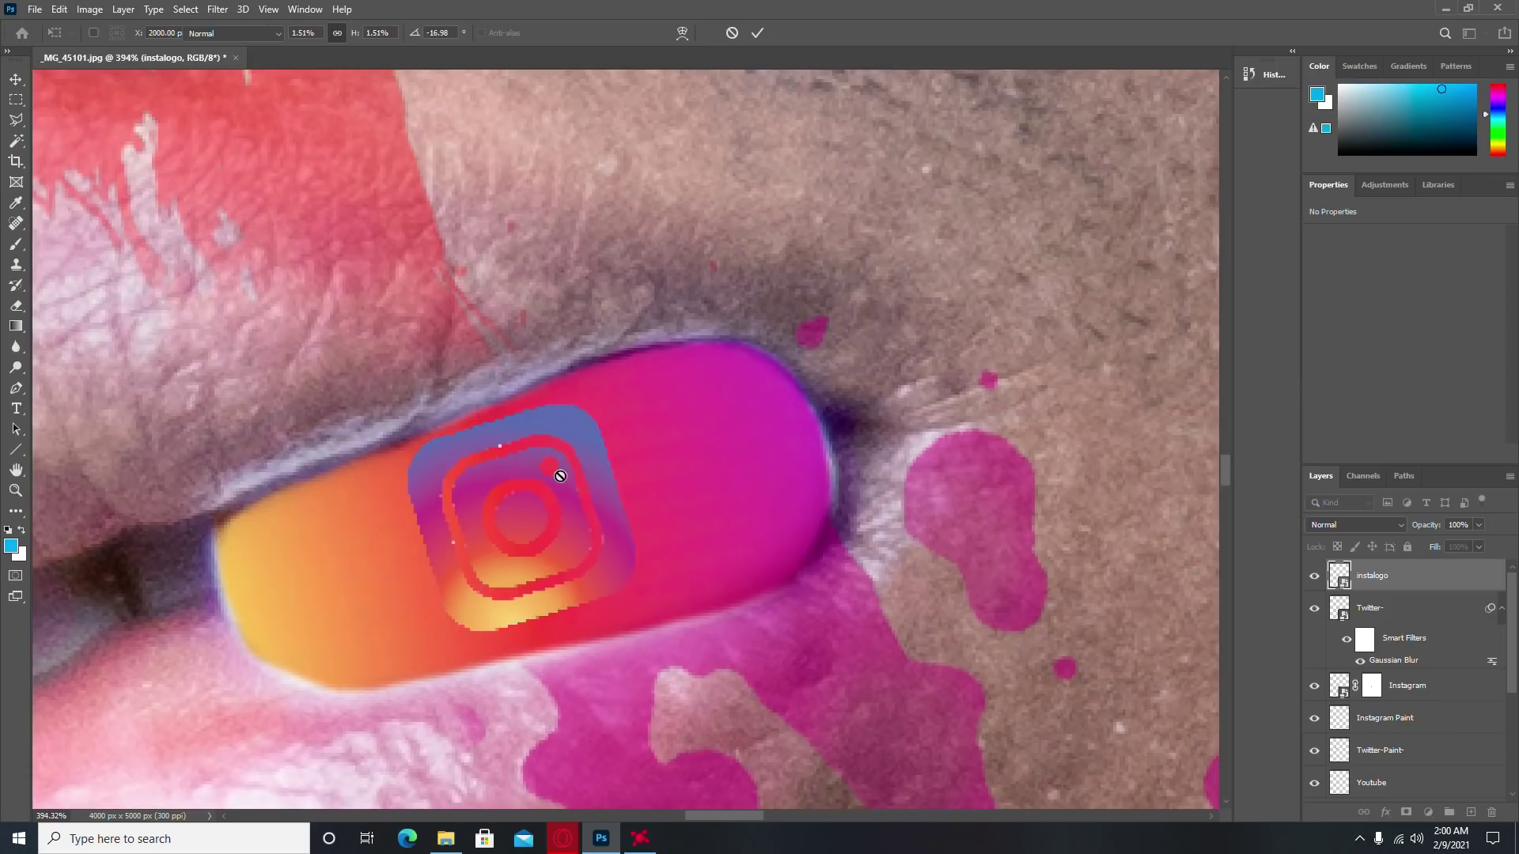
pyautogui.scroll(-5, 644, 401)
pyautogui.scroll(-3, 644, 401)
pyautogui.scroll(-2, 644, 401)
# Step: Add a new empty layer above the Instagram logo, then undo it
pyautogui.scroll(-1, 643, 401)
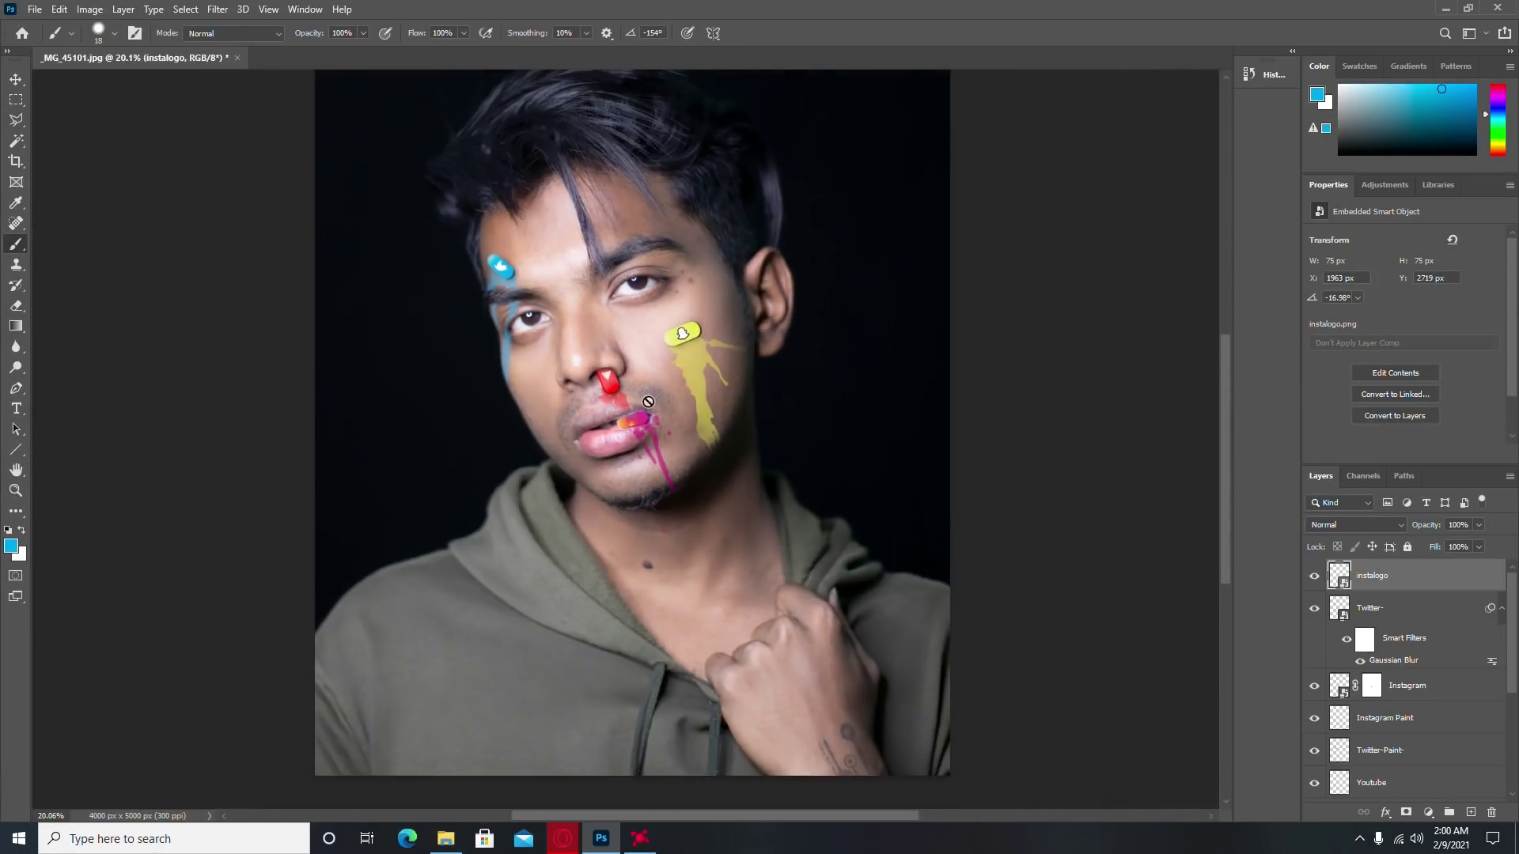
pyautogui.scroll(2, 642, 408)
pyautogui.scroll(3, 639, 419)
pyautogui.scroll(3, 636, 437)
pyautogui.scroll(1, 636, 438)
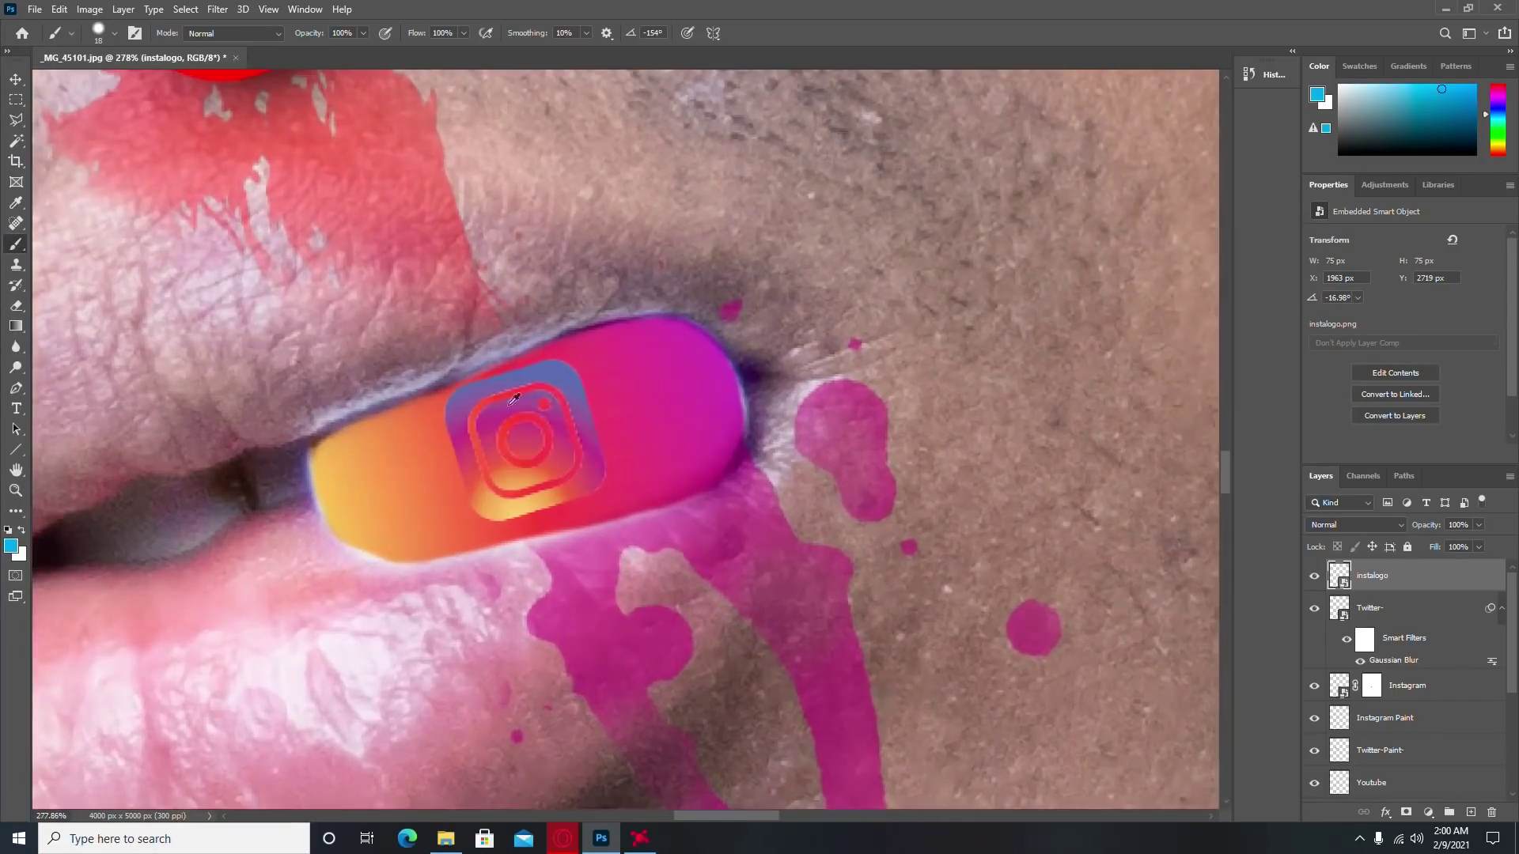
pyautogui.scroll(2, 636, 437)
pyautogui.rightClick(16, 243)
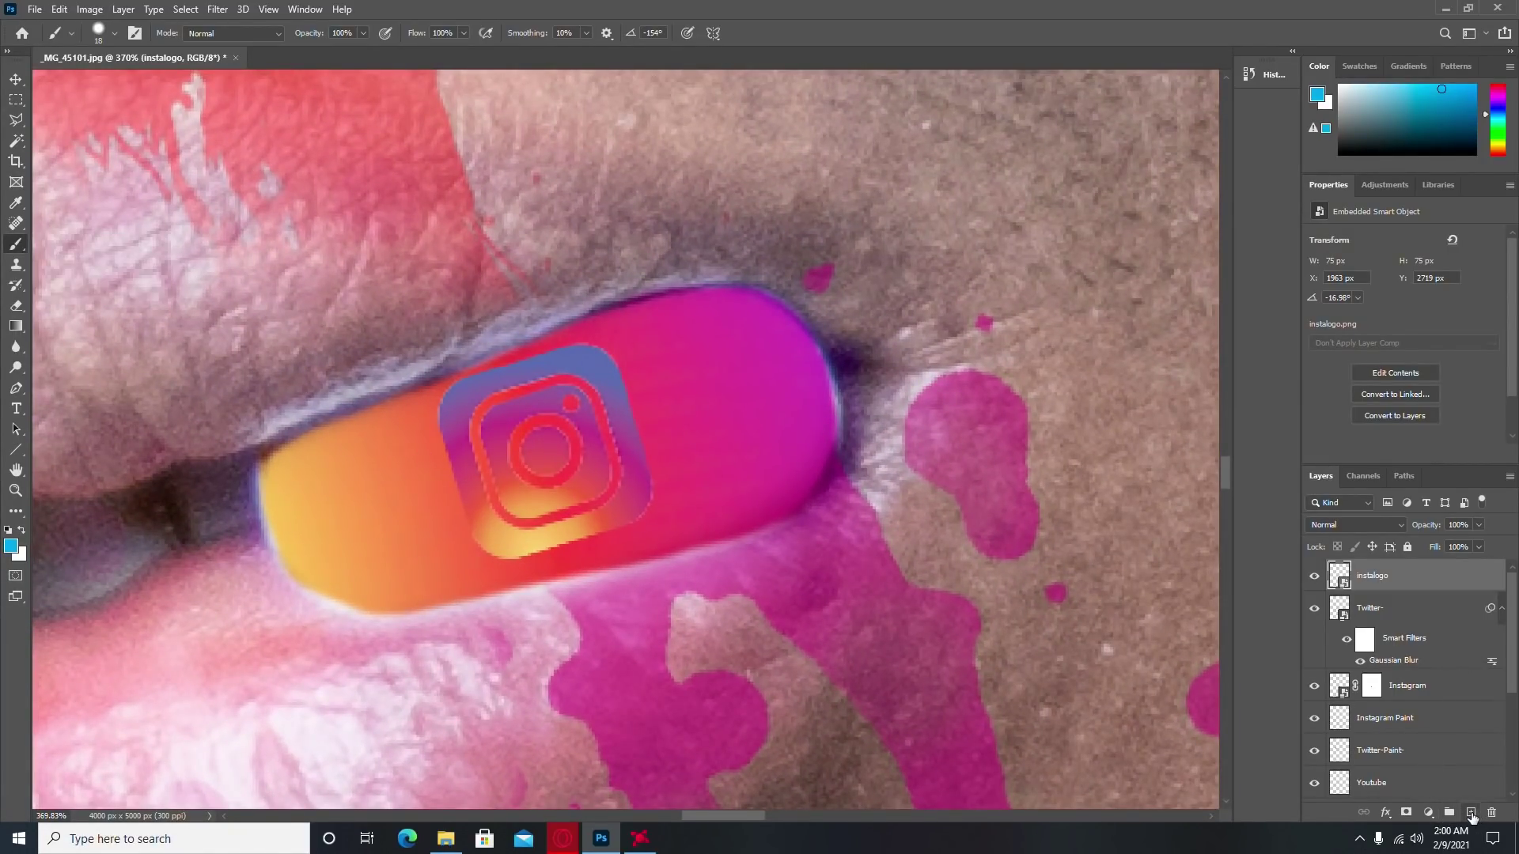
pyautogui.click(1471, 812)
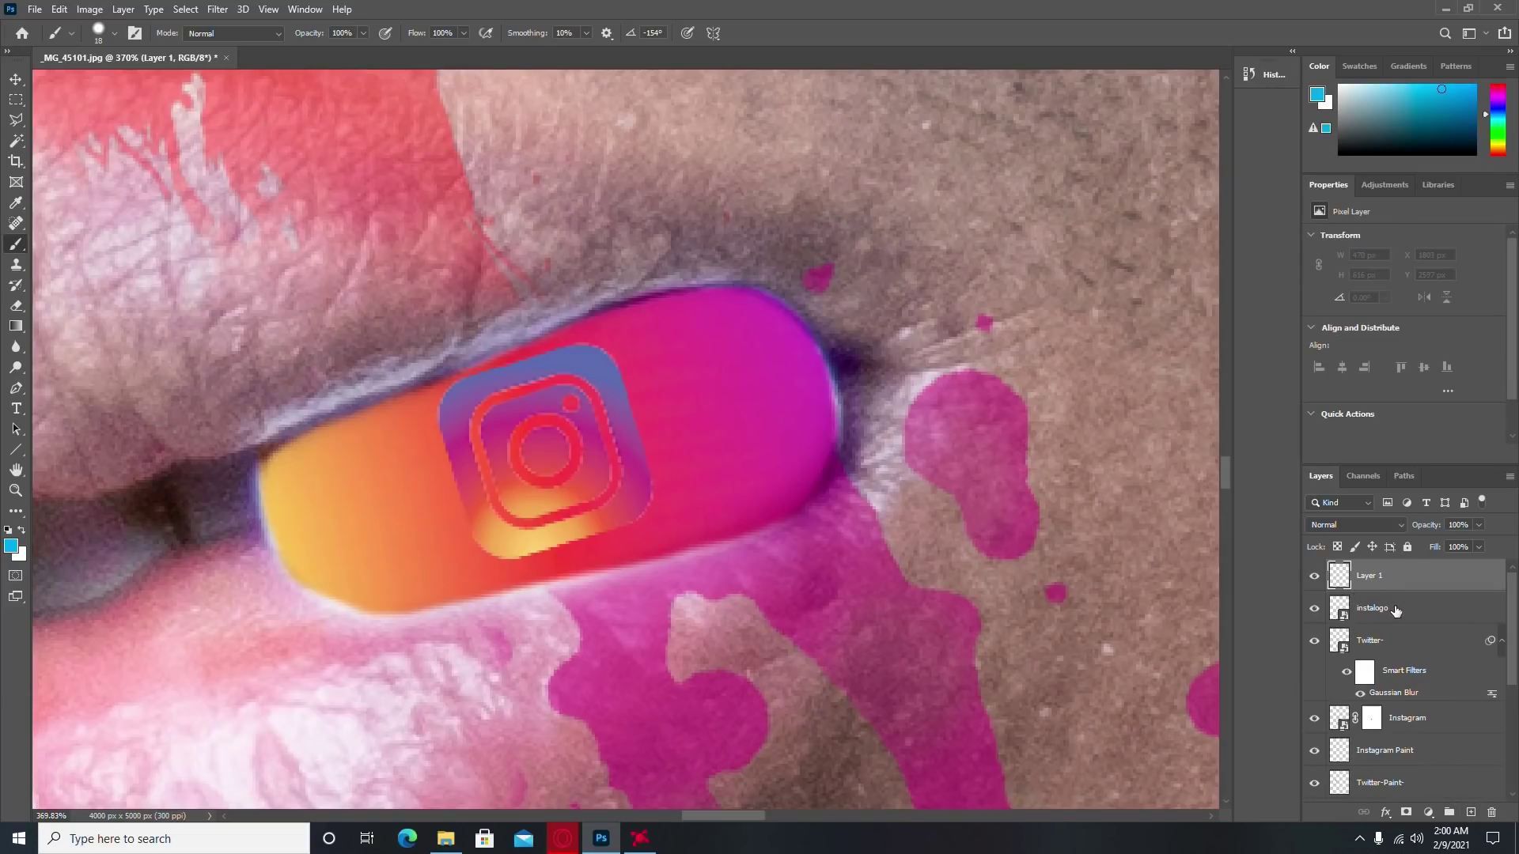
pyautogui.hotkey('ctrl', 'z')
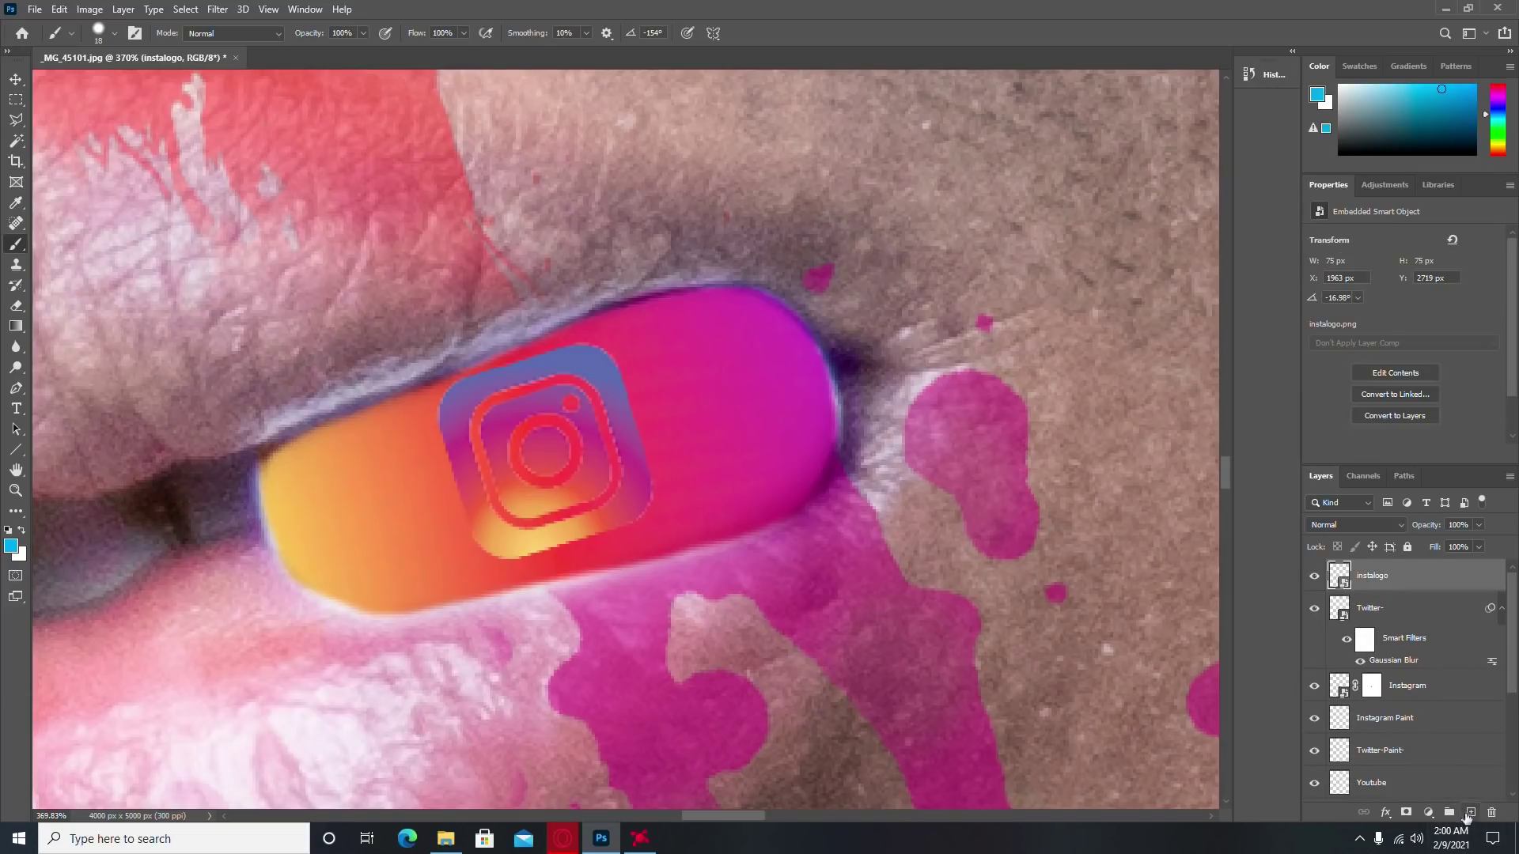
# Step: Re-add empty Layer 1 above the Instagram logo as a clipping mask to it
pyautogui.click(1465, 812)
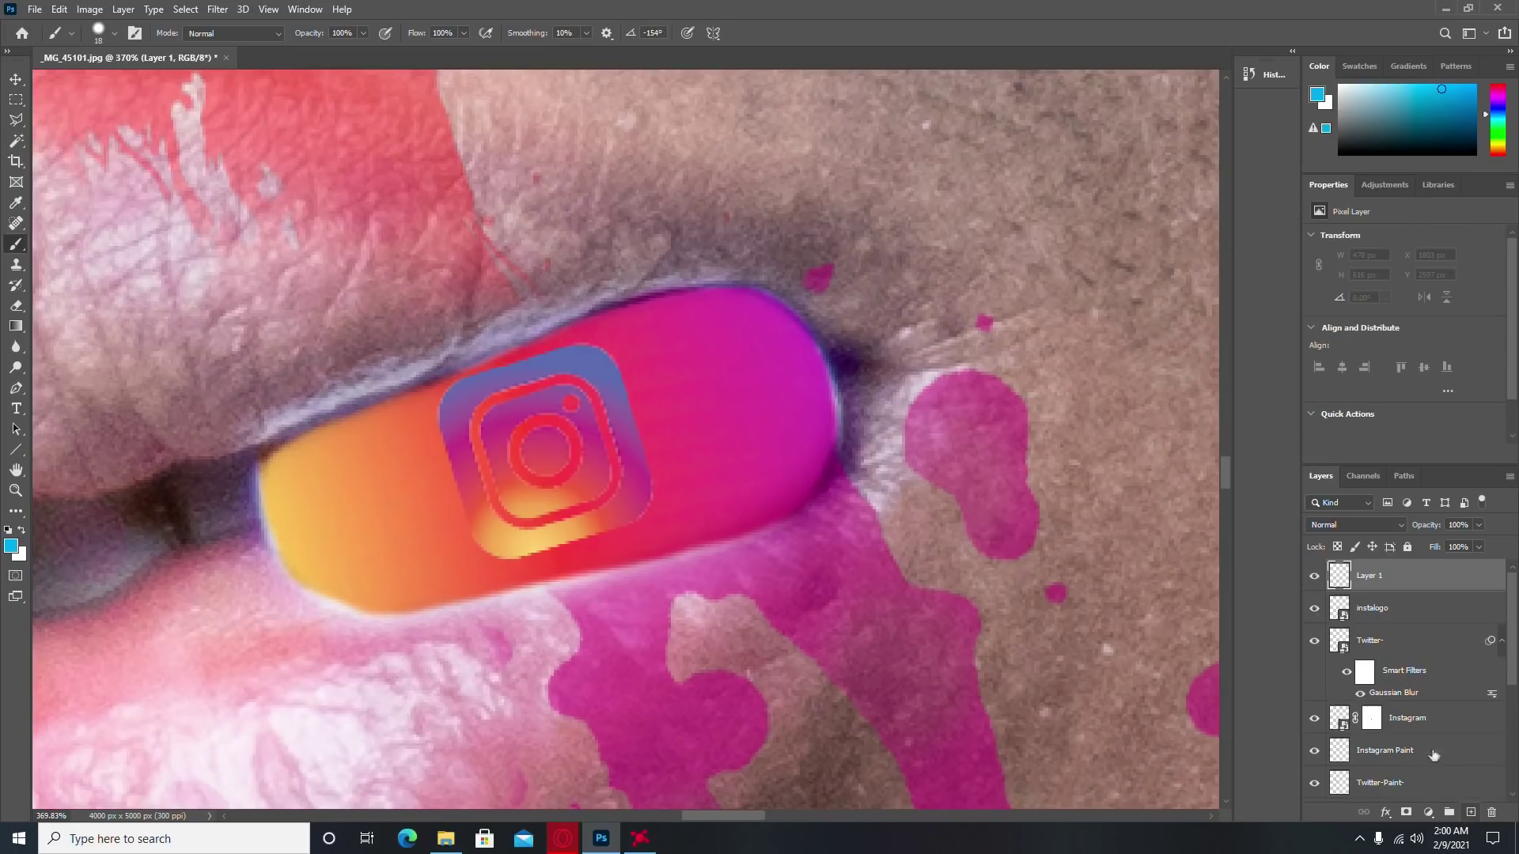
pyautogui.rightClick(1377, 575)
pyautogui.click(1216, 456)
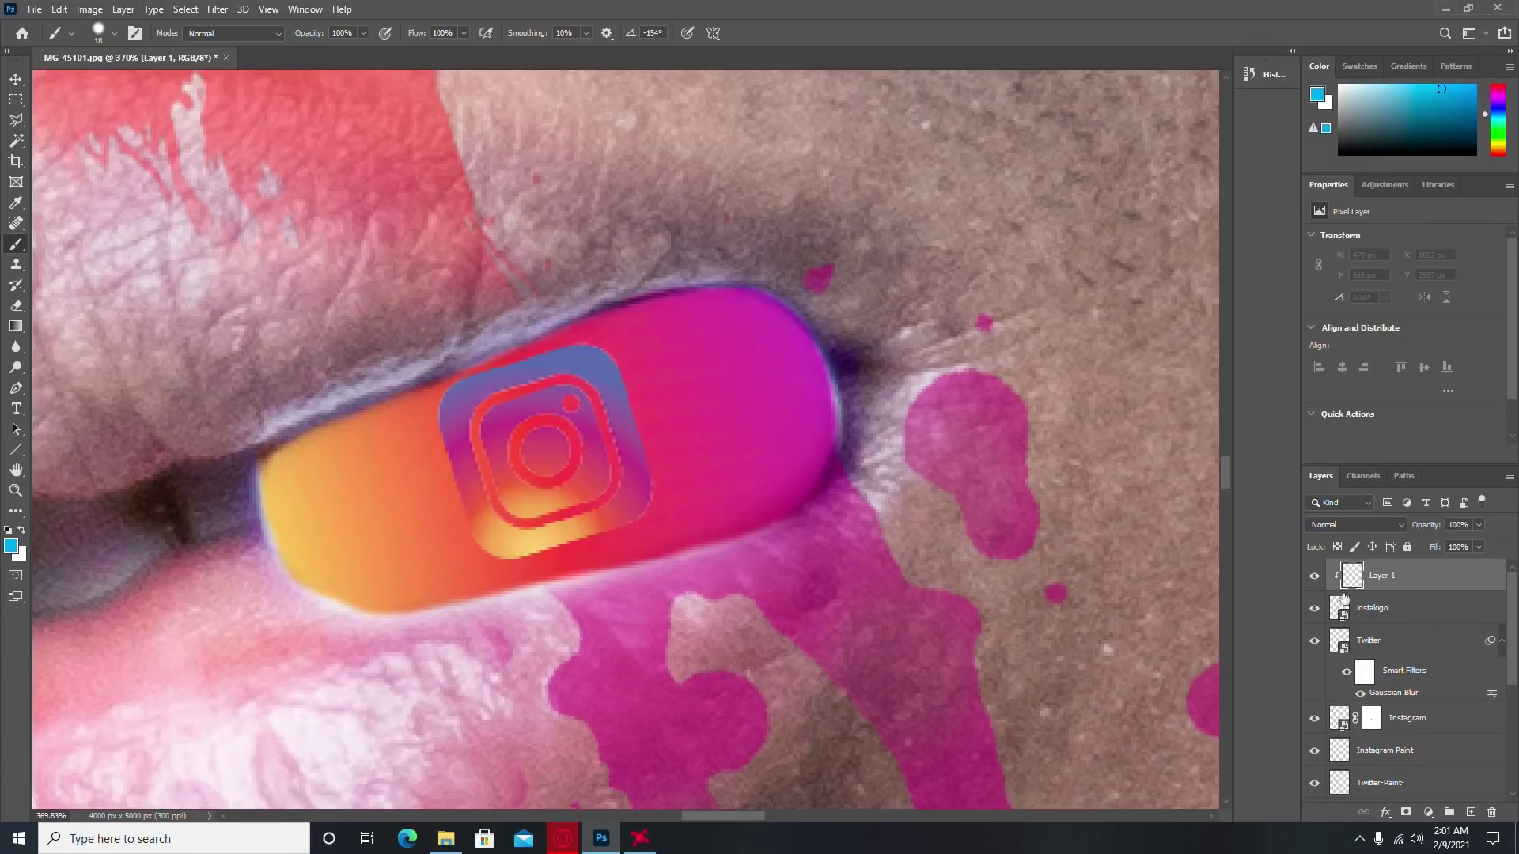
# Step: Paint the Instagram logo on the lip pill pure white on the clipped Layer 1
pyautogui.click(20, 534)
pyautogui.click(13, 548)
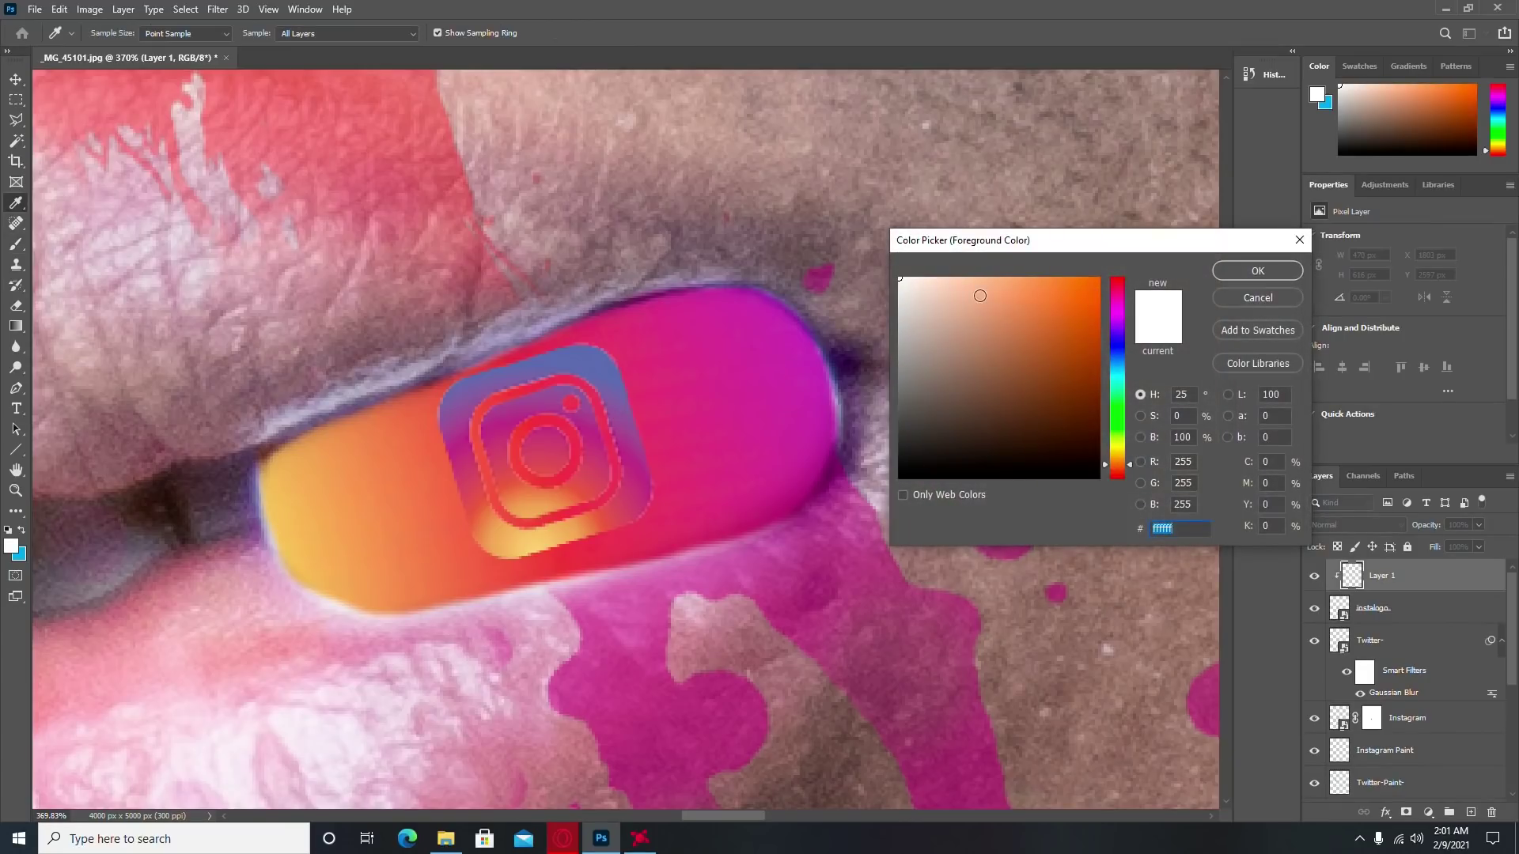
pyautogui.click(1240, 254)
pyautogui.moveTo(609, 396)
pyautogui.mouseDown()
pyautogui.moveTo(459, 404)
pyautogui.moveTo(442, 483)
pyautogui.mouseUp()
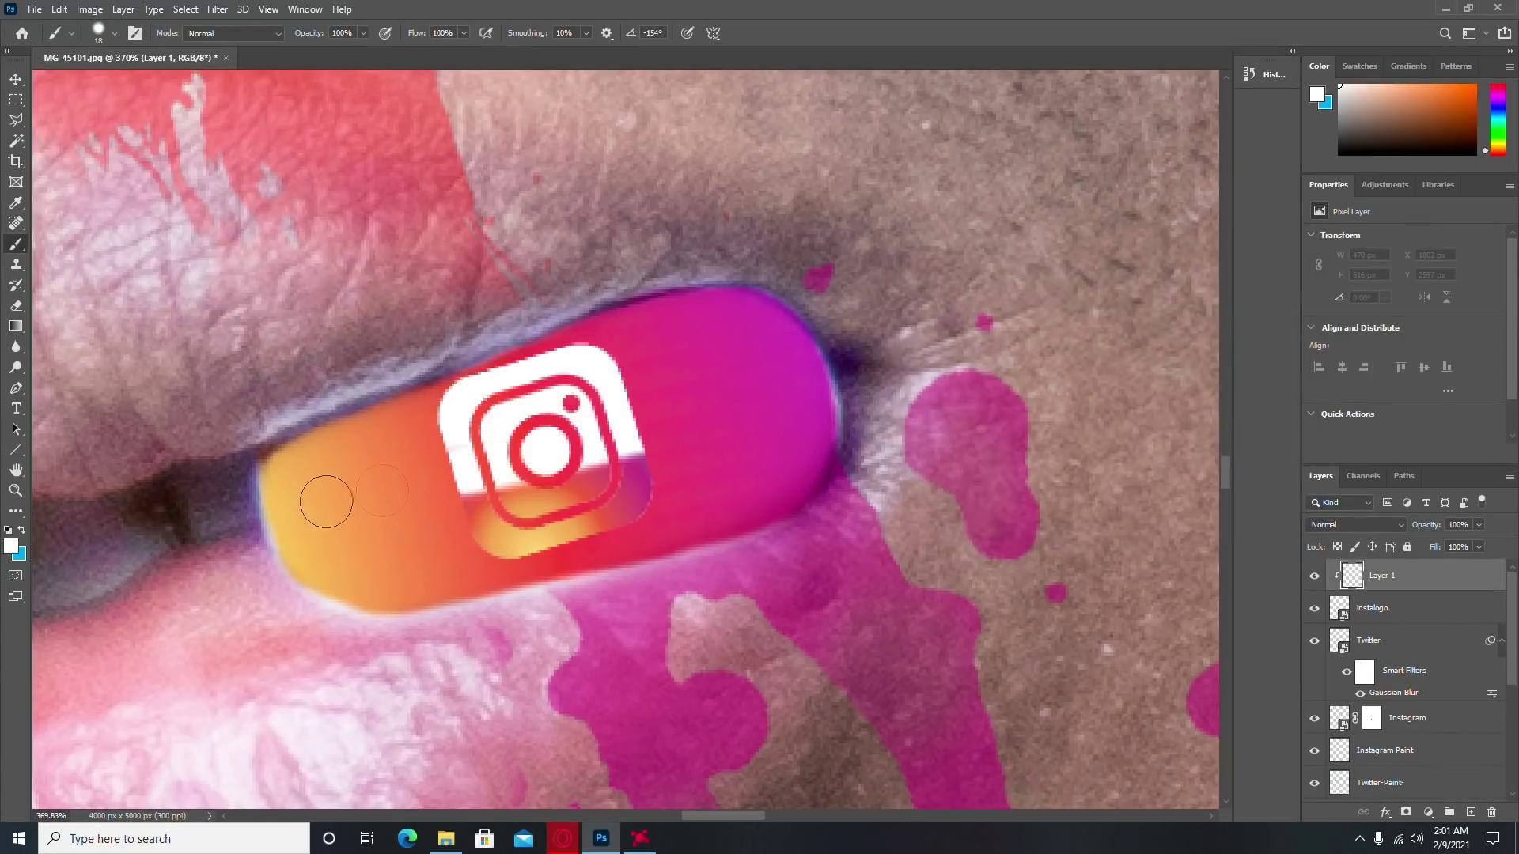
pyautogui.moveTo(554, 475)
pyautogui.mouseDown()
pyautogui.moveTo(648, 466)
pyautogui.moveTo(493, 538)
pyautogui.mouseUp()
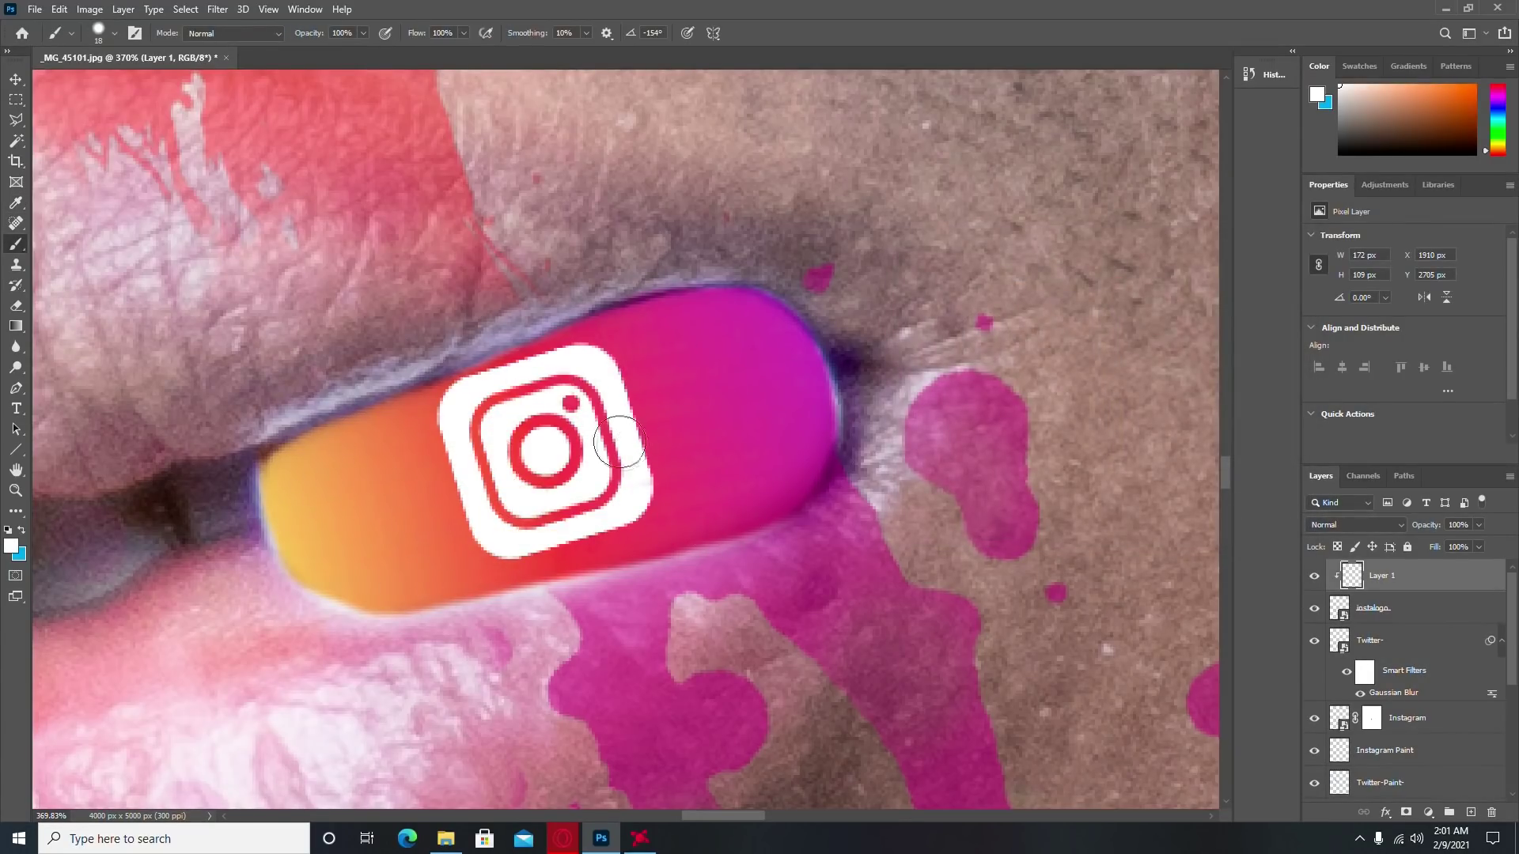
pyautogui.scroll(-5, 847, 438)
pyautogui.scroll(-5, 851, 431)
pyautogui.scroll(-2, 852, 431)
pyautogui.scroll(2, 852, 431)
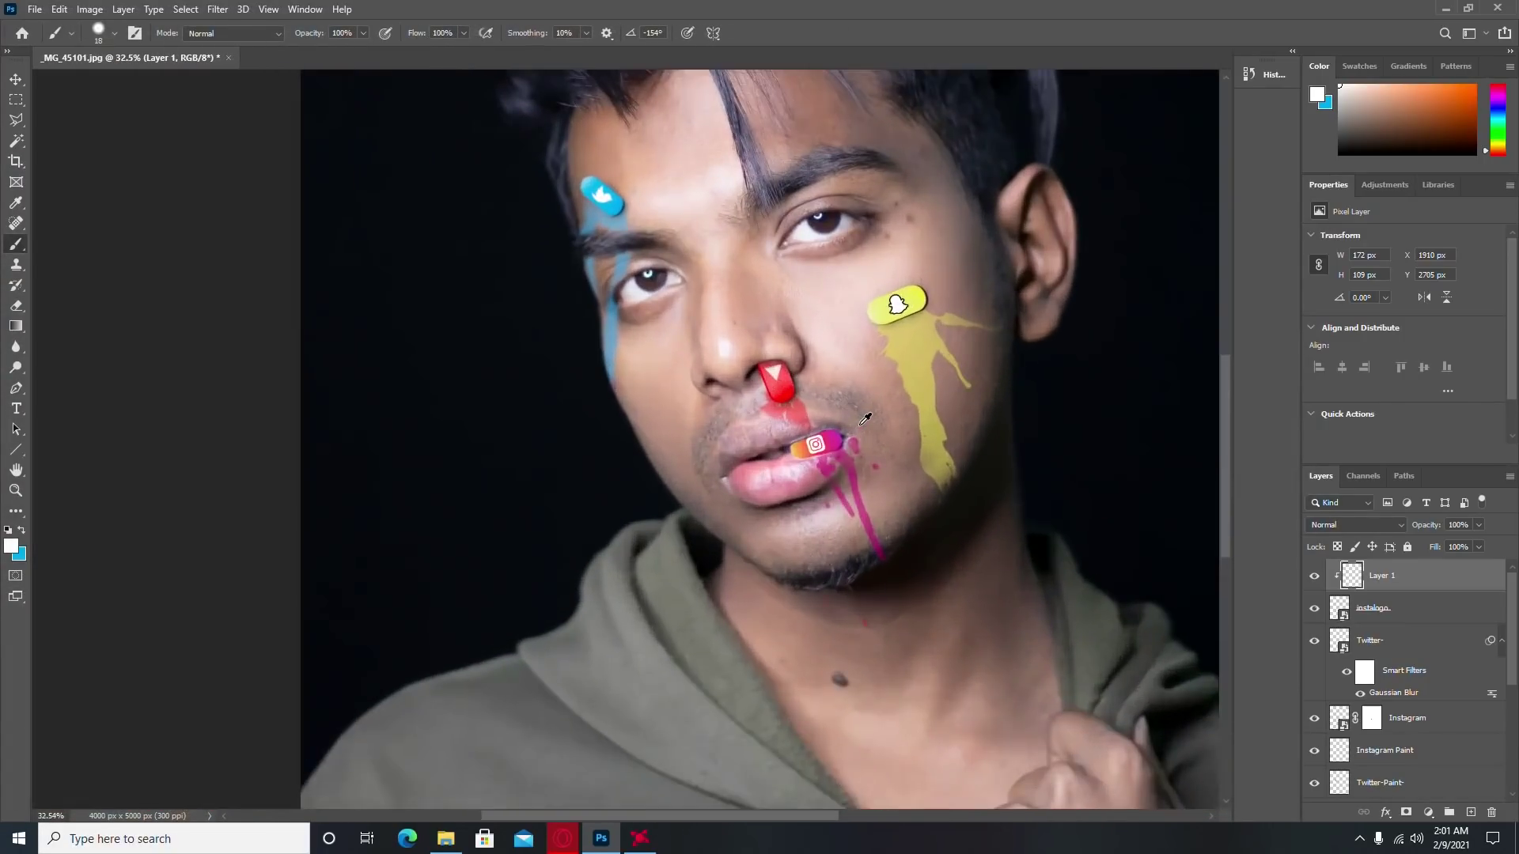
pyautogui.scroll(3, 847, 435)
pyautogui.scroll(2, 818, 459)
# Step: Set the instalogo layer opacity to 70%
pyautogui.click(1414, 605)
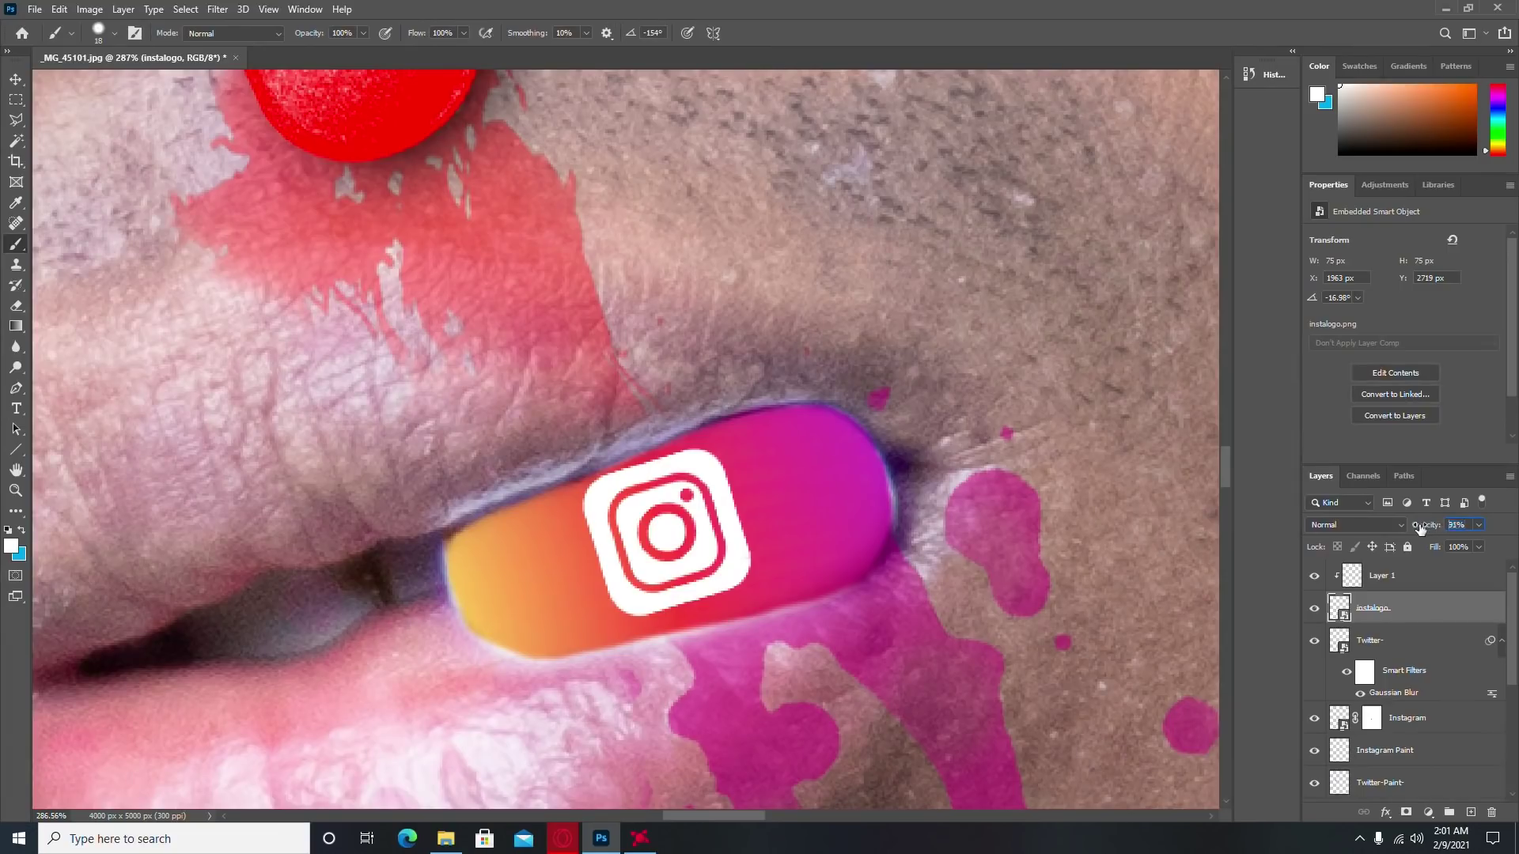
pyautogui.moveTo(1428, 529); pyautogui.dragTo(1400, 530)
pyautogui.scroll(-3, 855, 488)
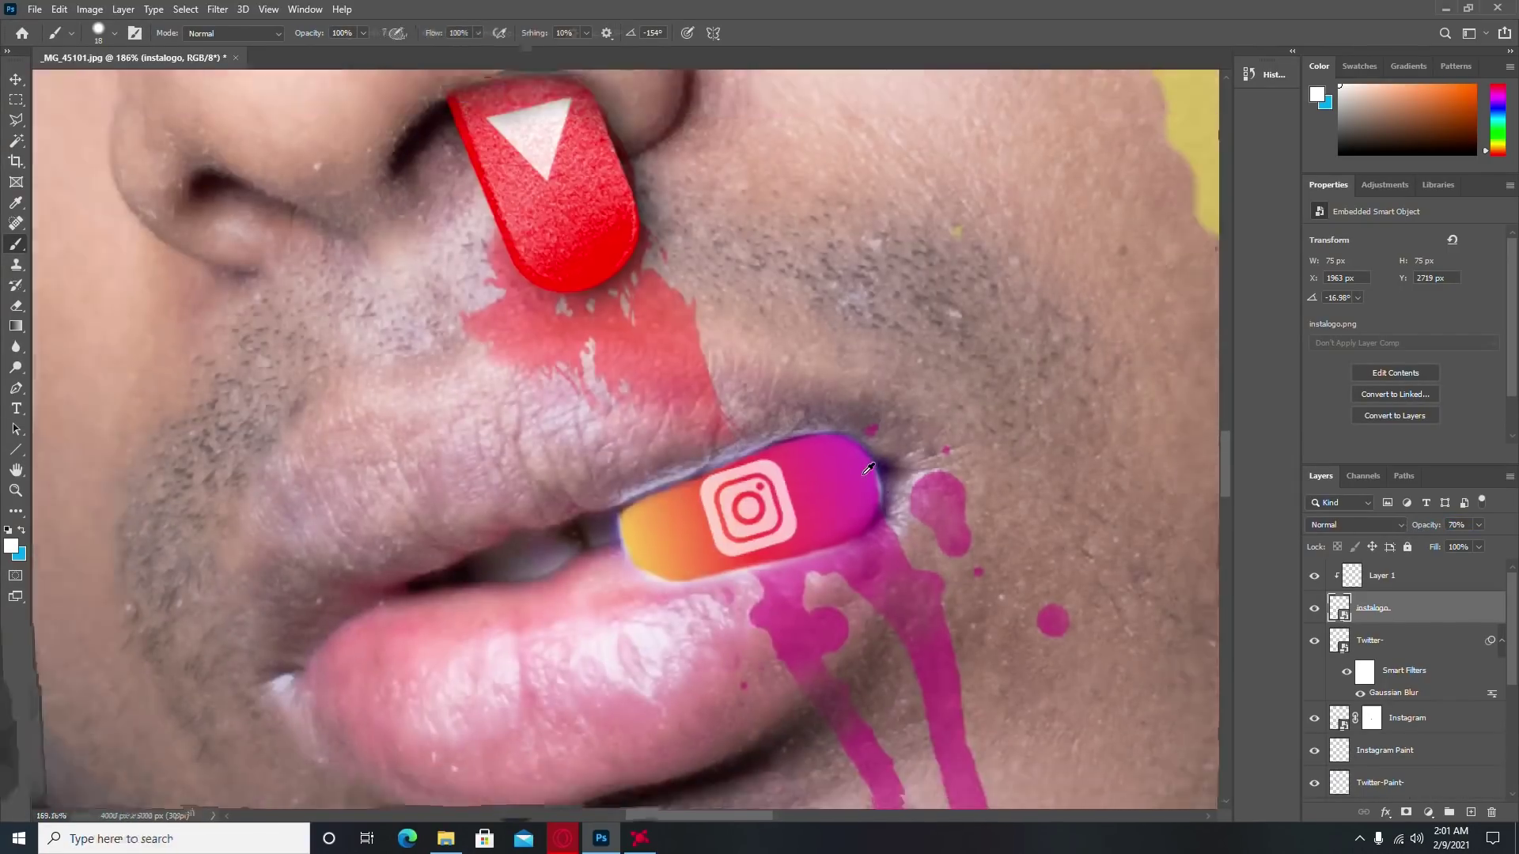
pyautogui.scroll(-4, 855, 488)
pyautogui.scroll(-3, 855, 488)
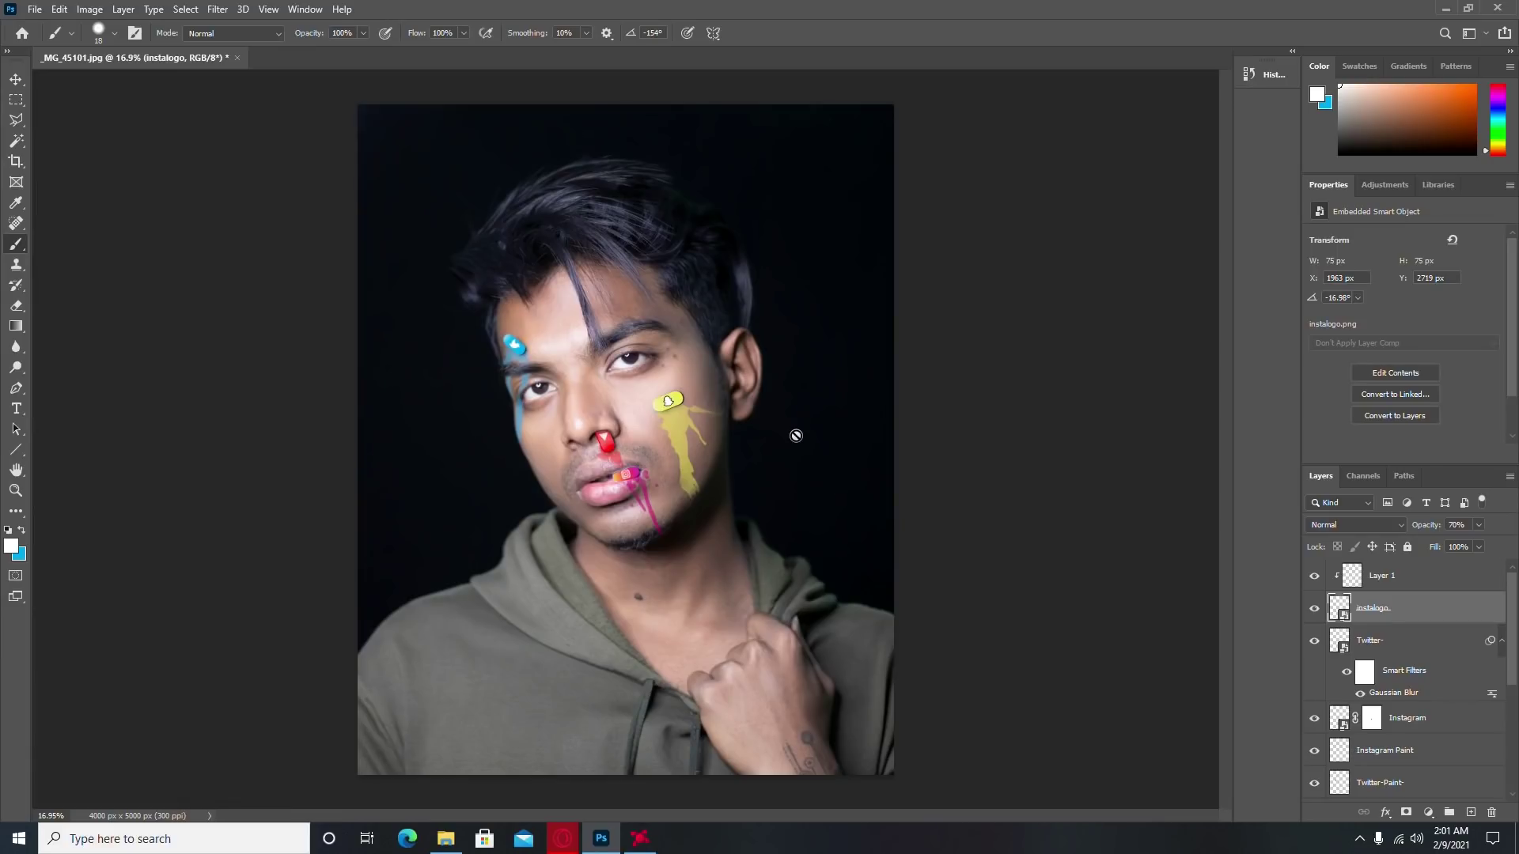
# Step: Add a new top layer and fill it via Apply Image with Merged source and Normal blending
pyautogui.click(1404, 583)
pyautogui.hotkey('ctrl', 'shift', 'alt', 'n')
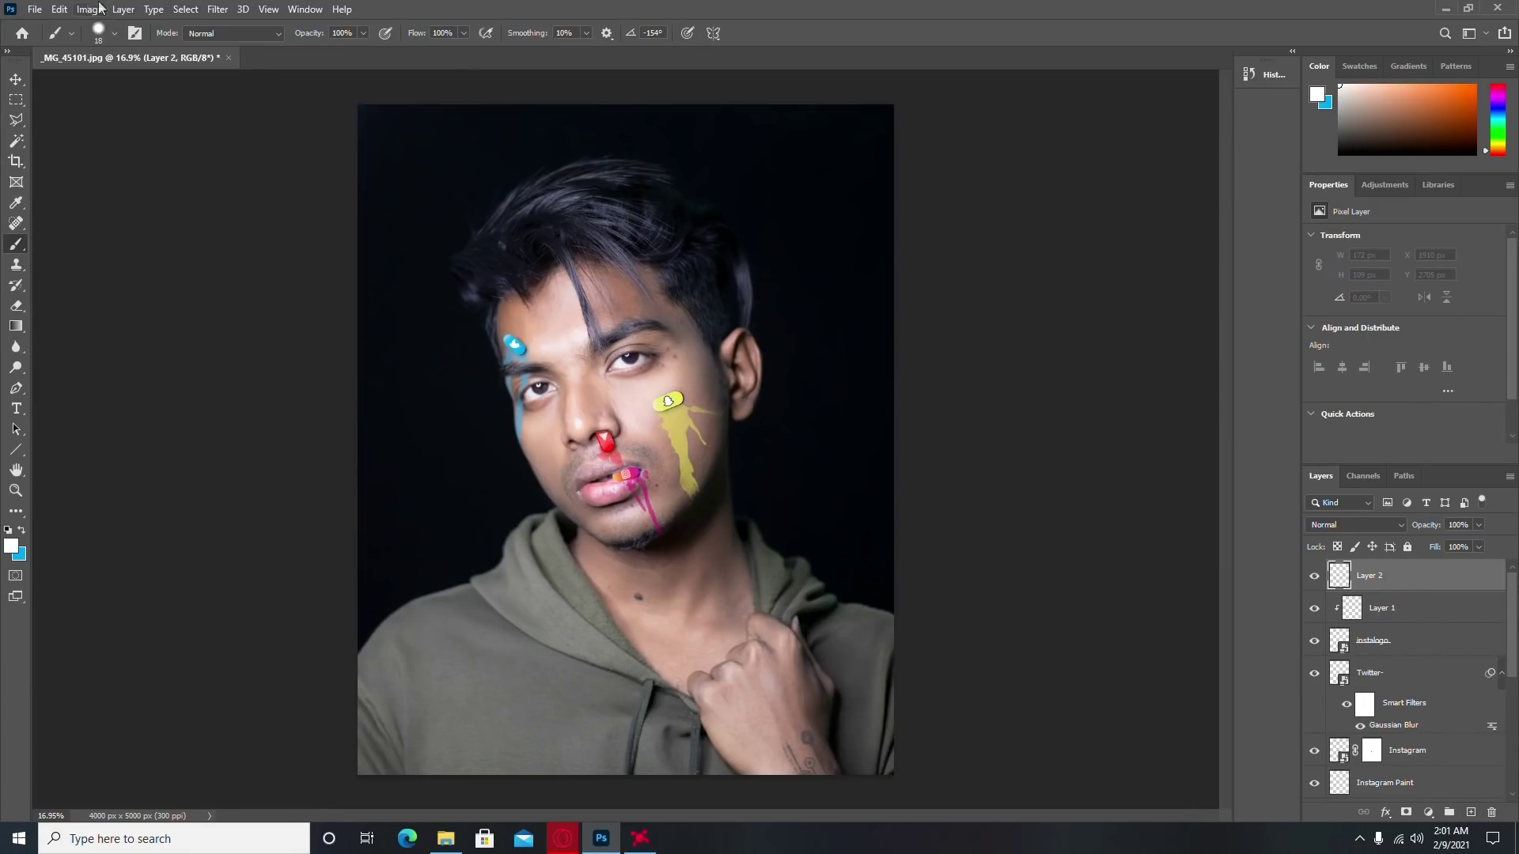
pyautogui.click(91, 9)
pyautogui.click(119, 241)
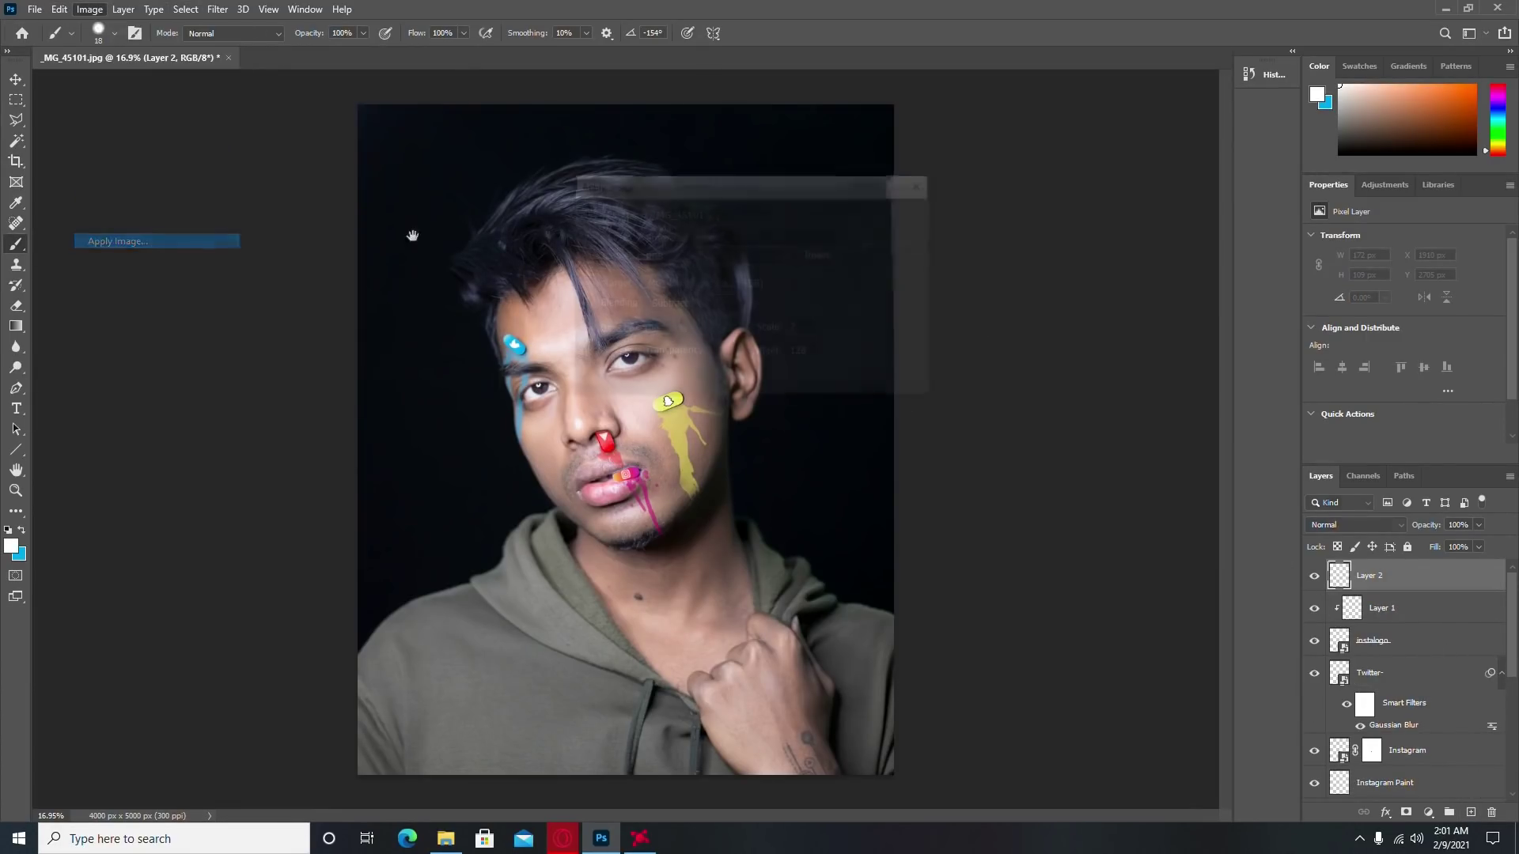
pyautogui.click(738, 237)
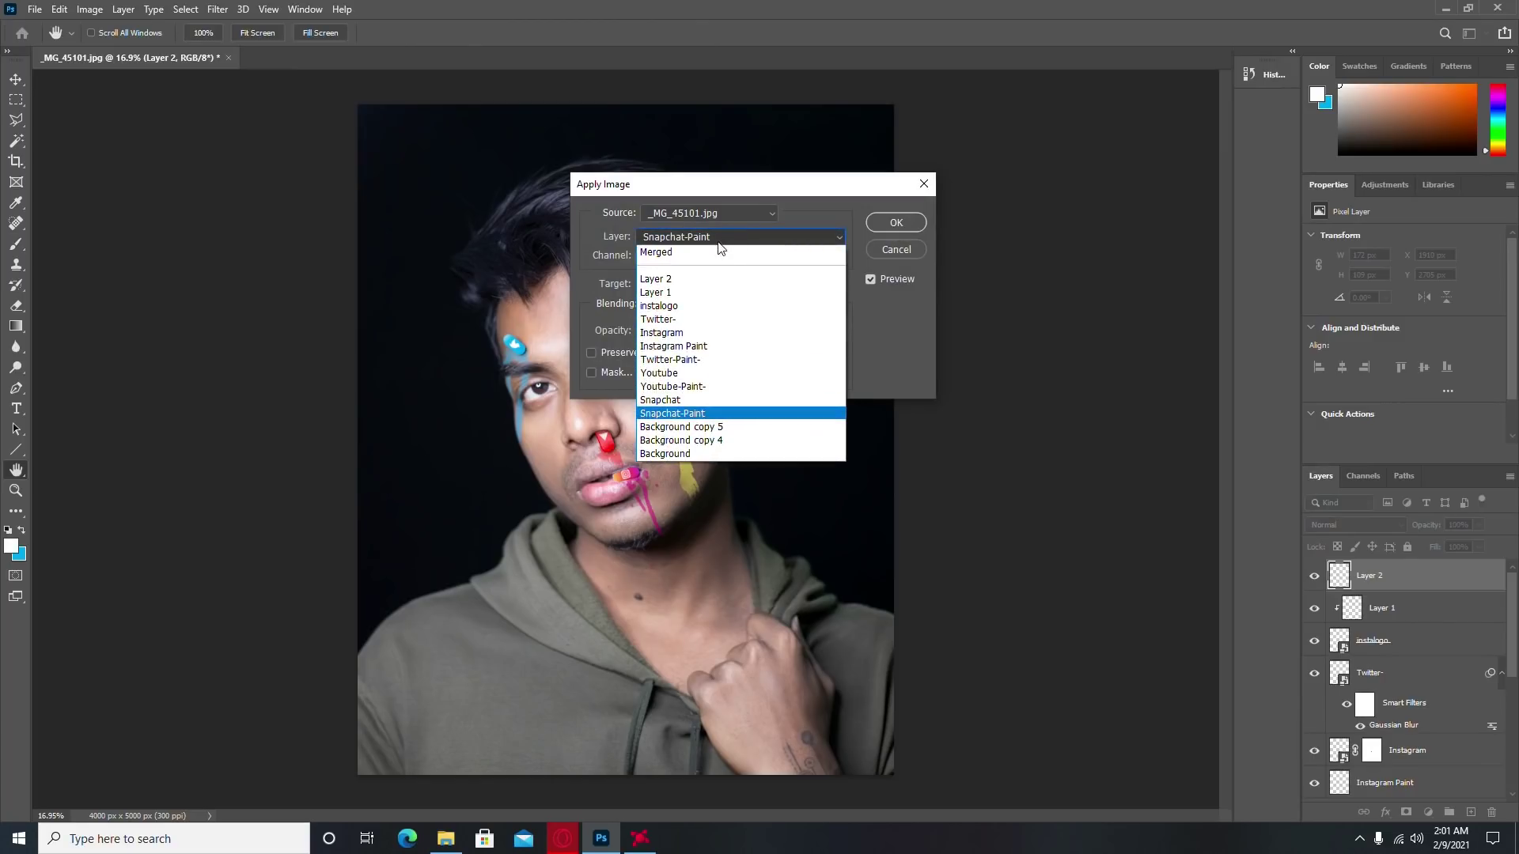
pyautogui.click(716, 252)
pyautogui.click(705, 304)
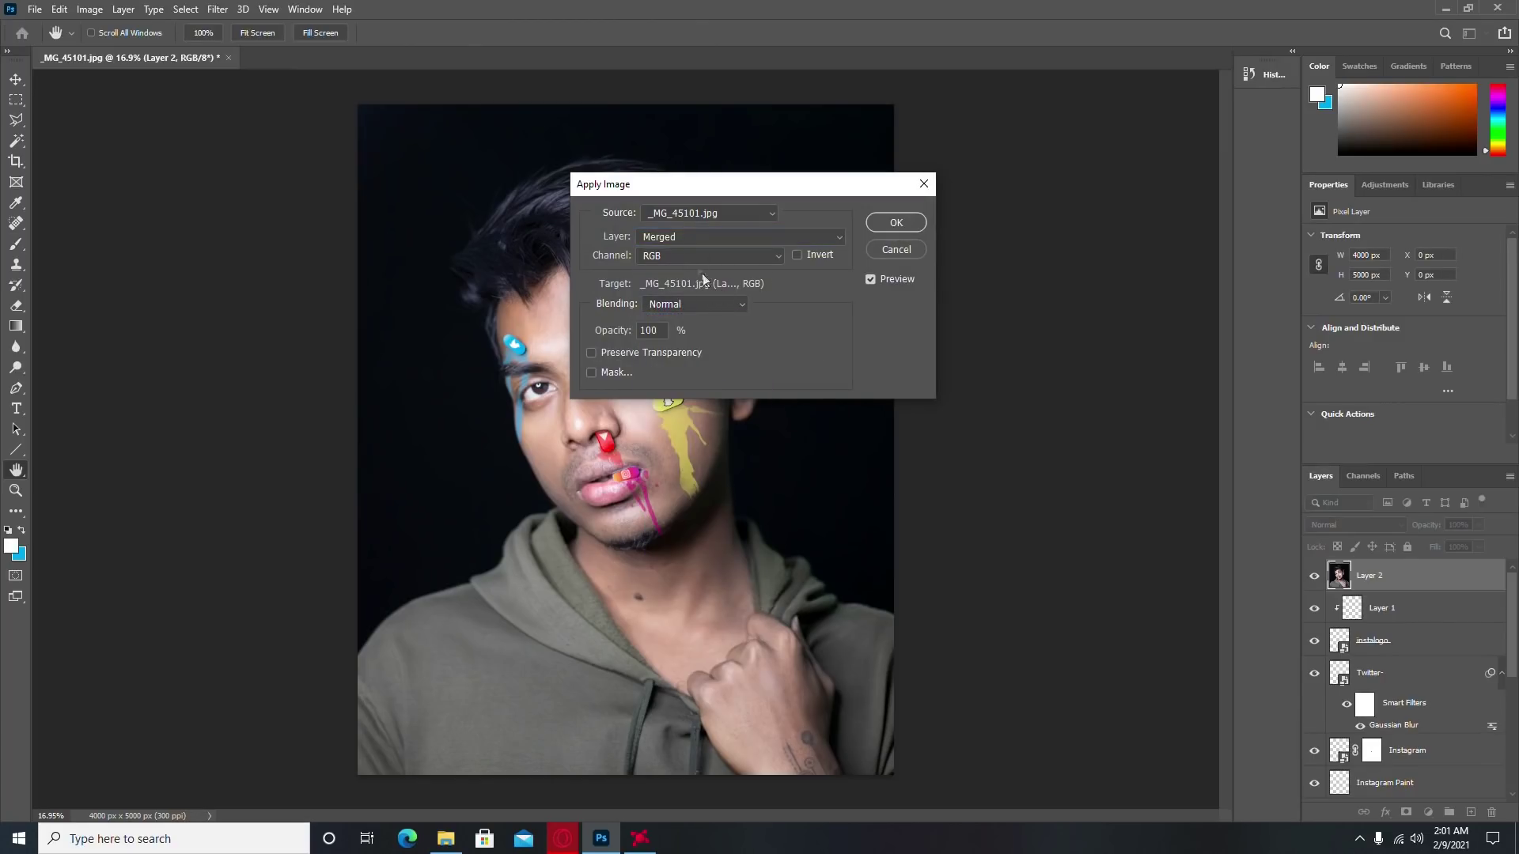
pyautogui.click(875, 231)
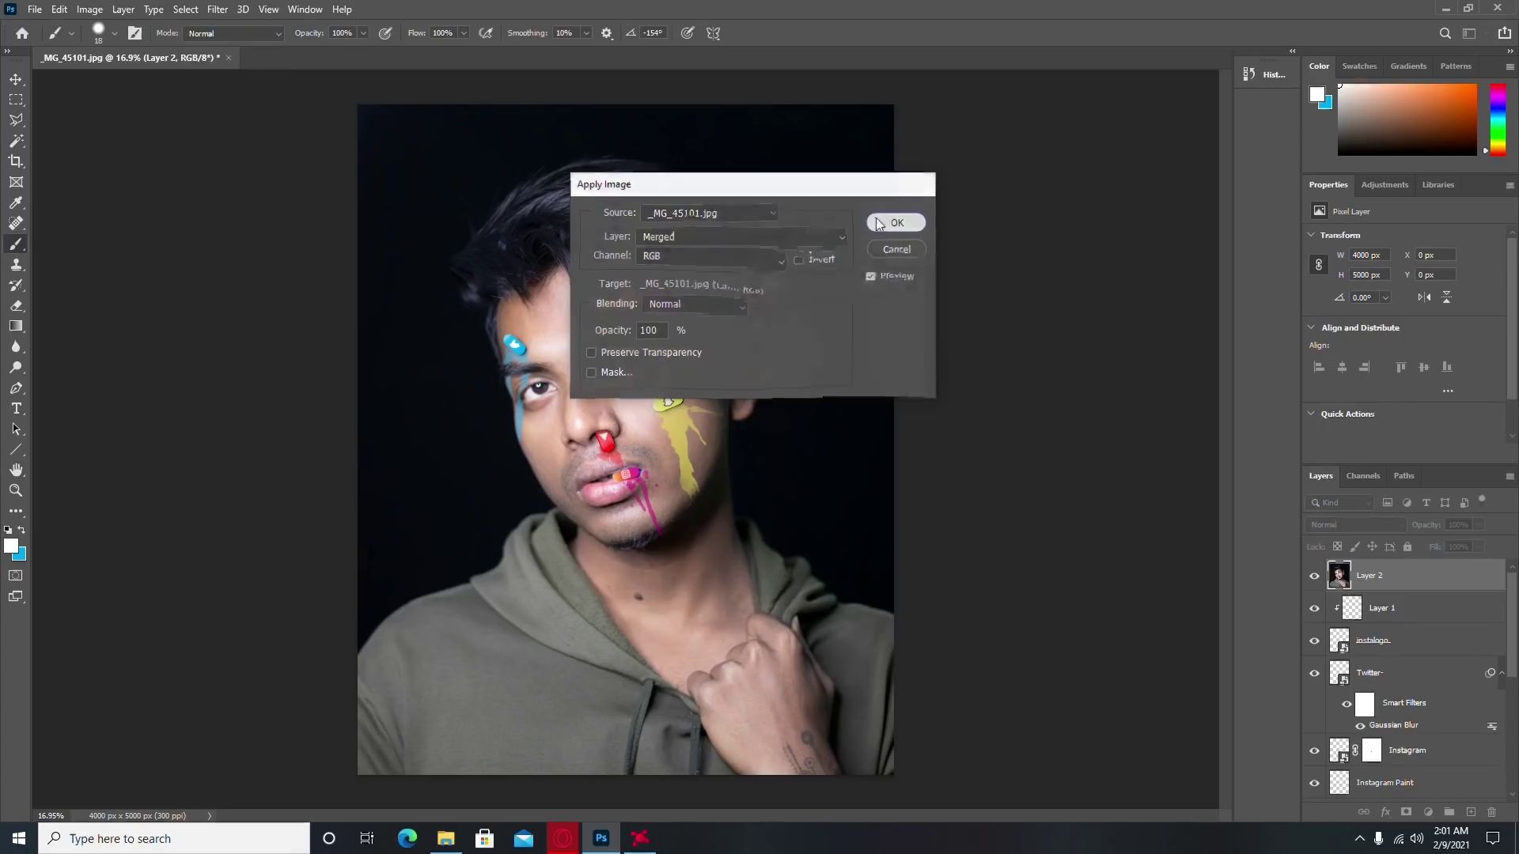
pyautogui.click(217, 8)
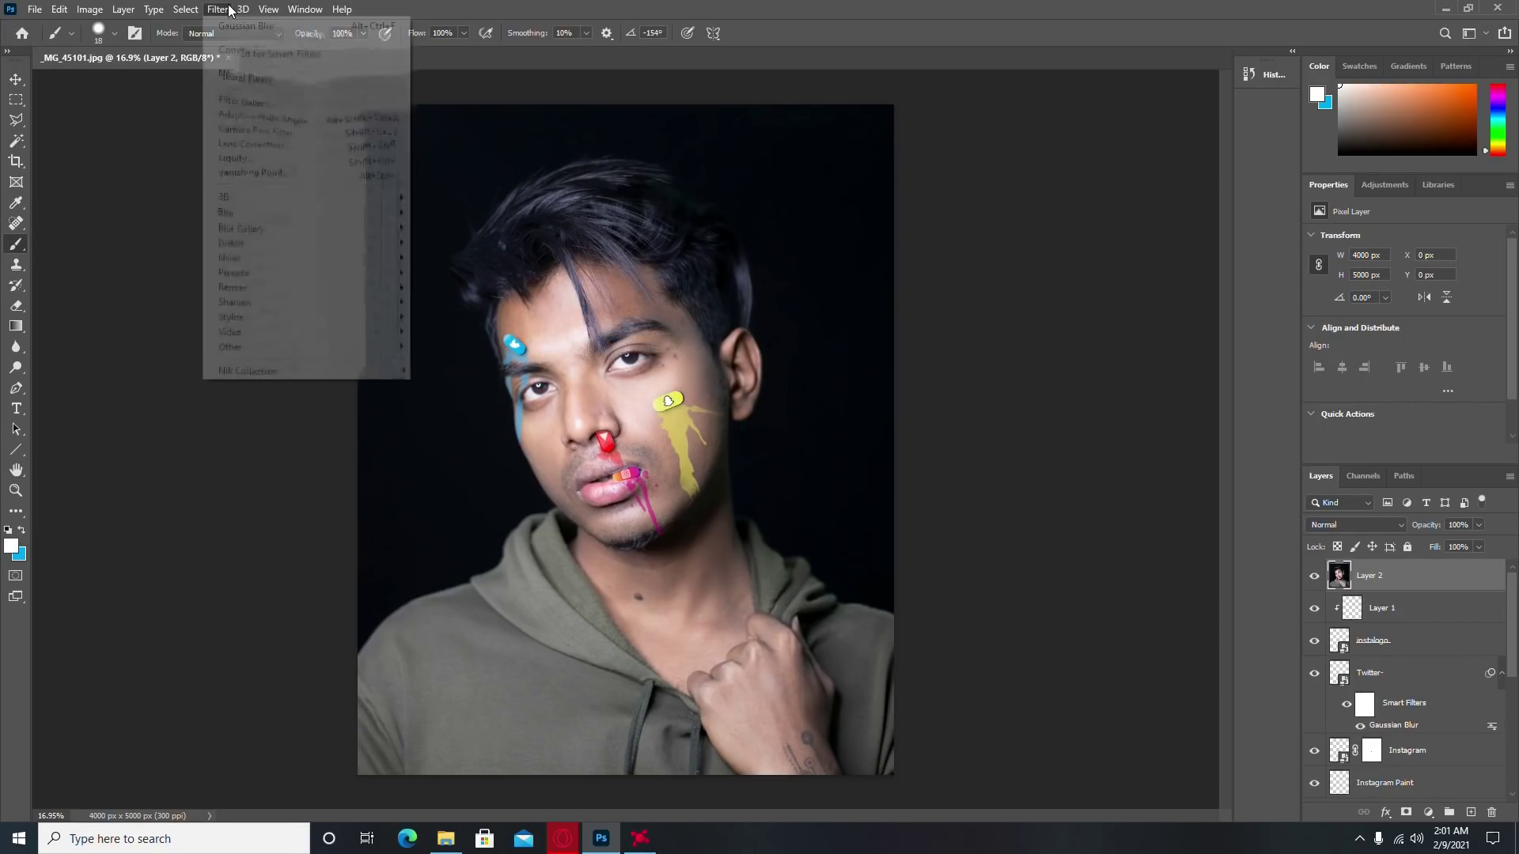
# Step: In the Camera Raw Filter's Basic panel, set Highlights -59, Shadows +56, Blacks -33, Clarity +35
pyautogui.click(262, 125)
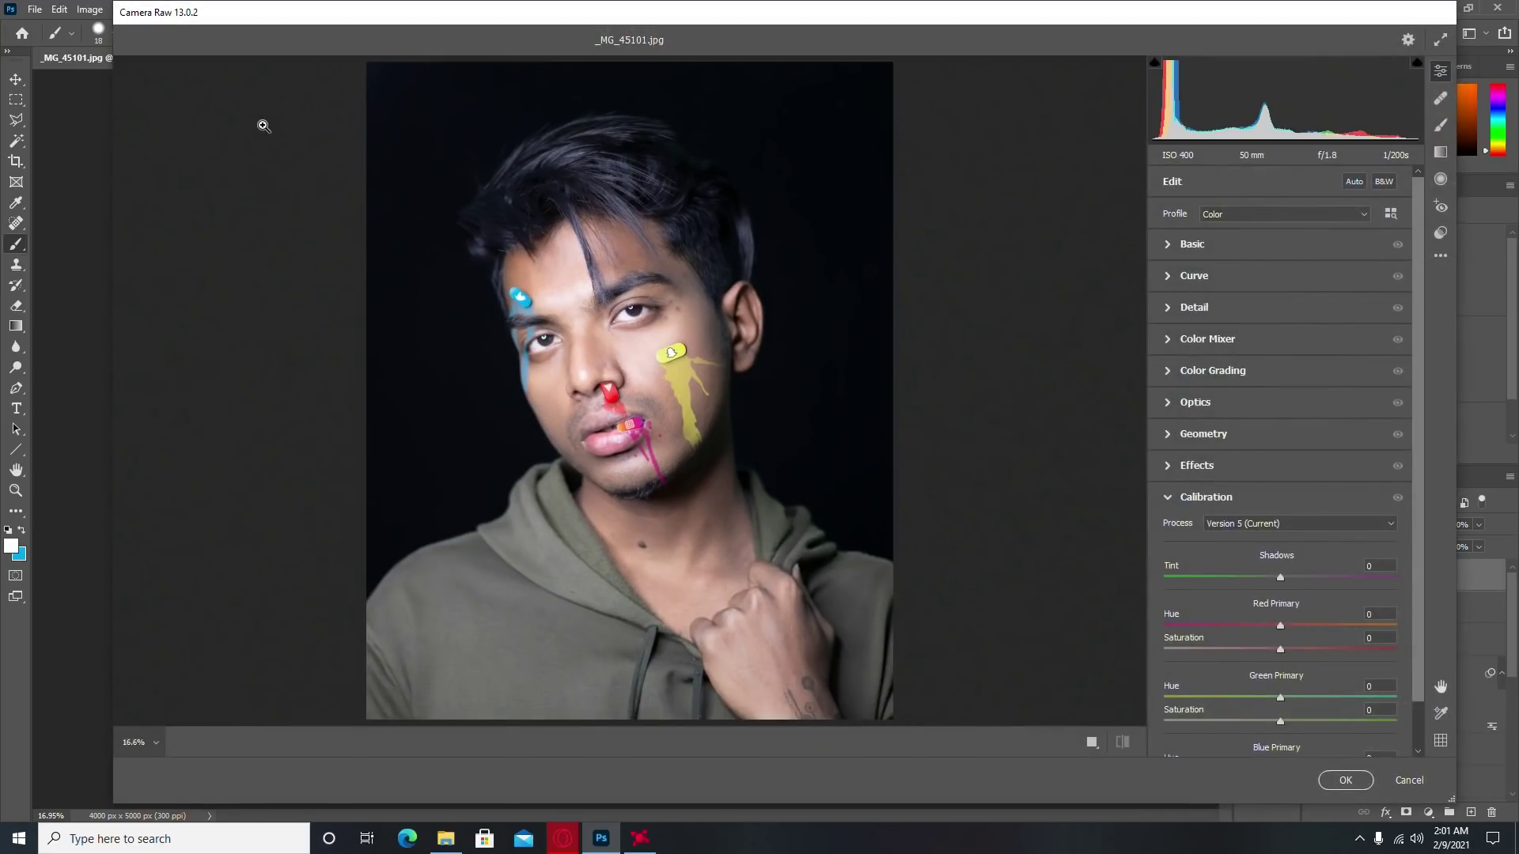
pyautogui.click(1166, 244)
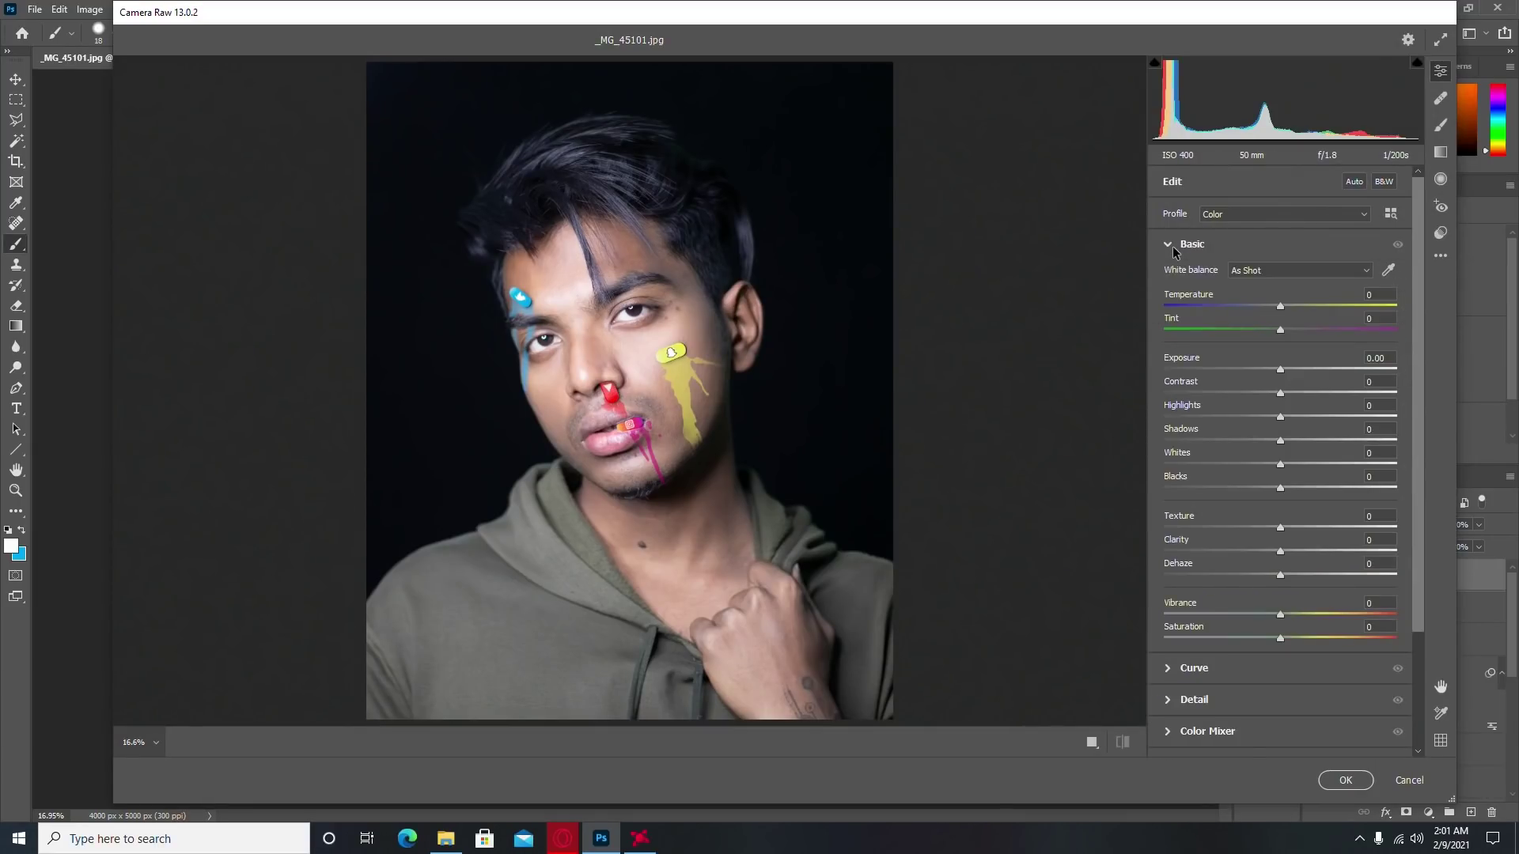
pyautogui.click(1193, 417)
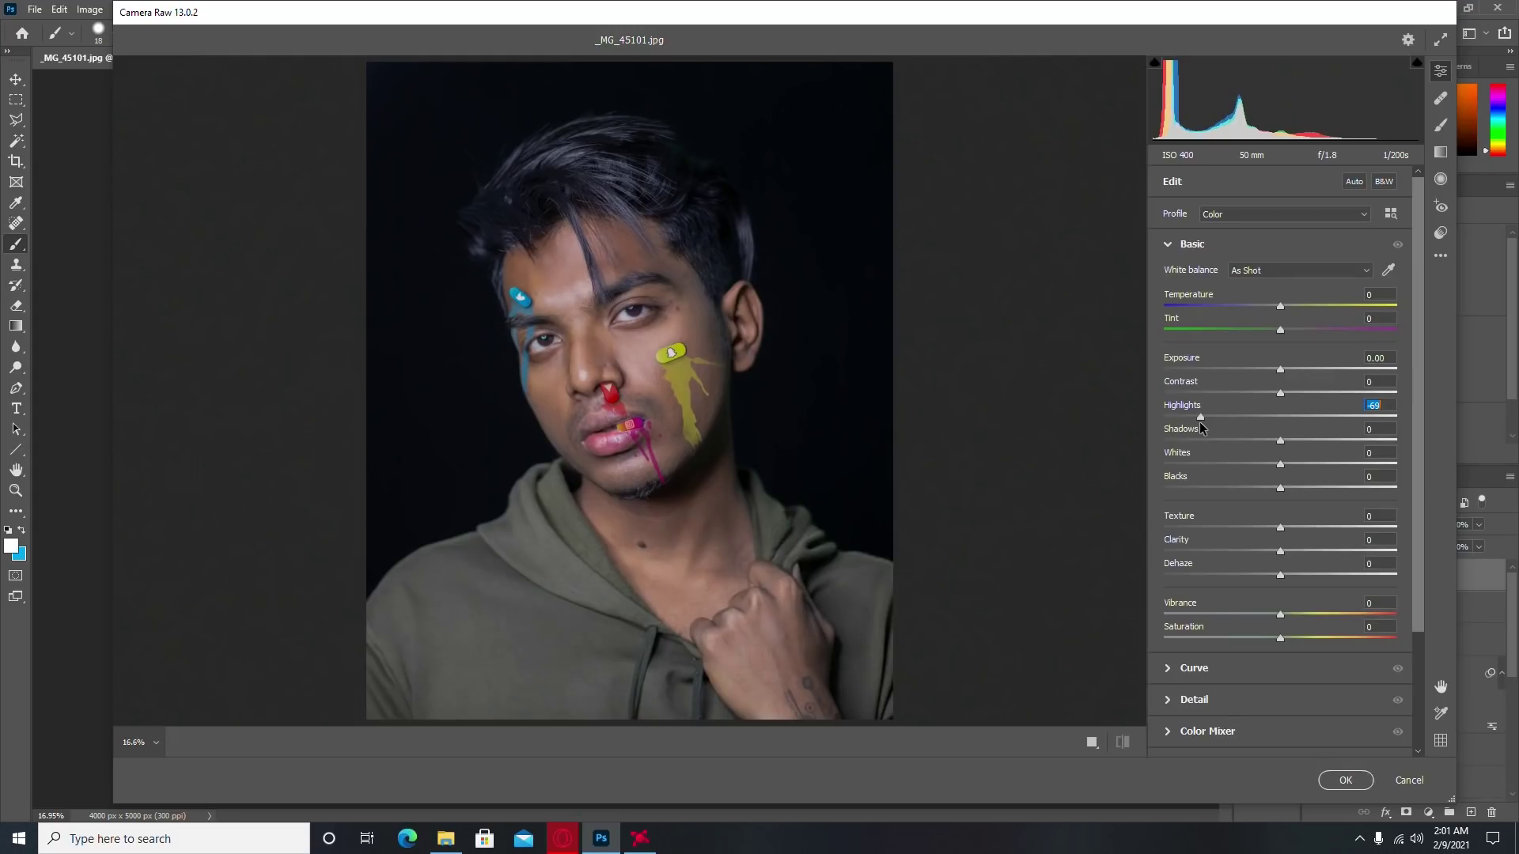
pyautogui.moveTo(1190, 421); pyautogui.dragTo(1217, 438)
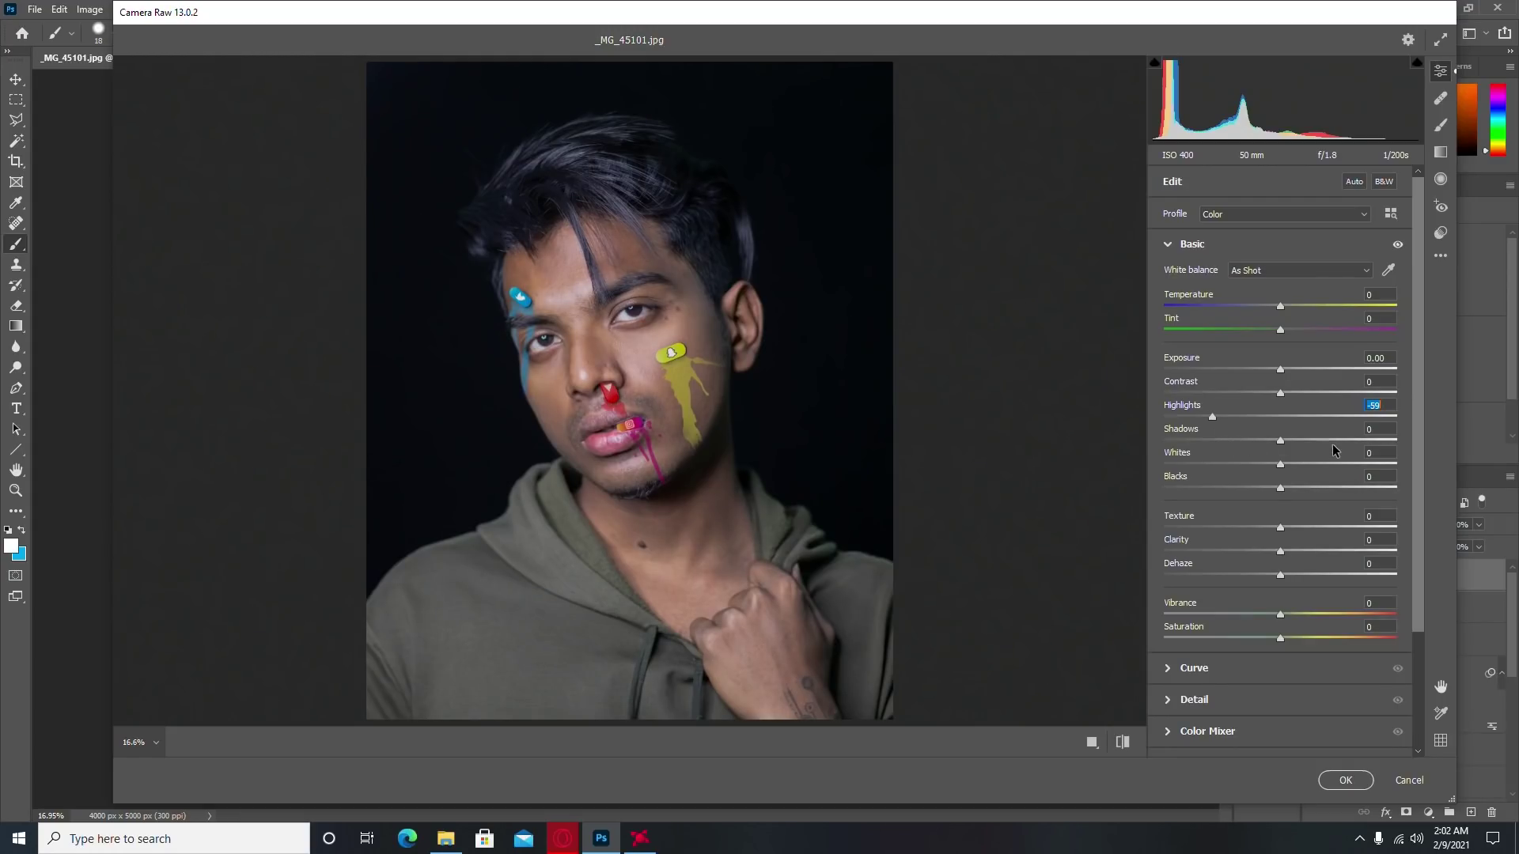
pyautogui.click(1369, 441)
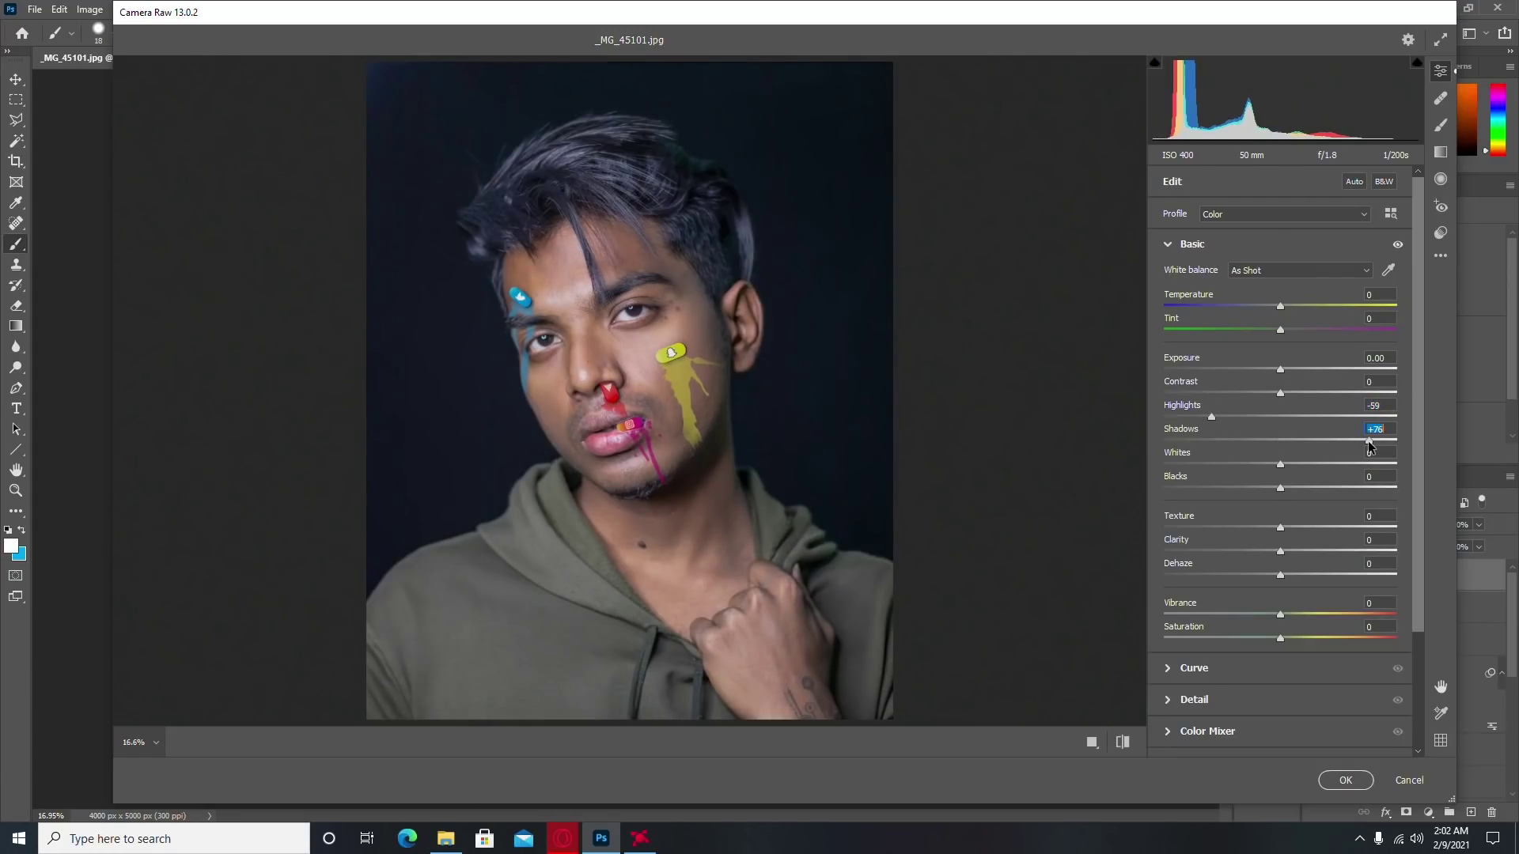
pyautogui.moveTo(1368, 440)
pyautogui.mouseDown()
pyautogui.moveTo(1341, 445)
pyautogui.moveTo(1346, 455)
pyautogui.mouseUp()
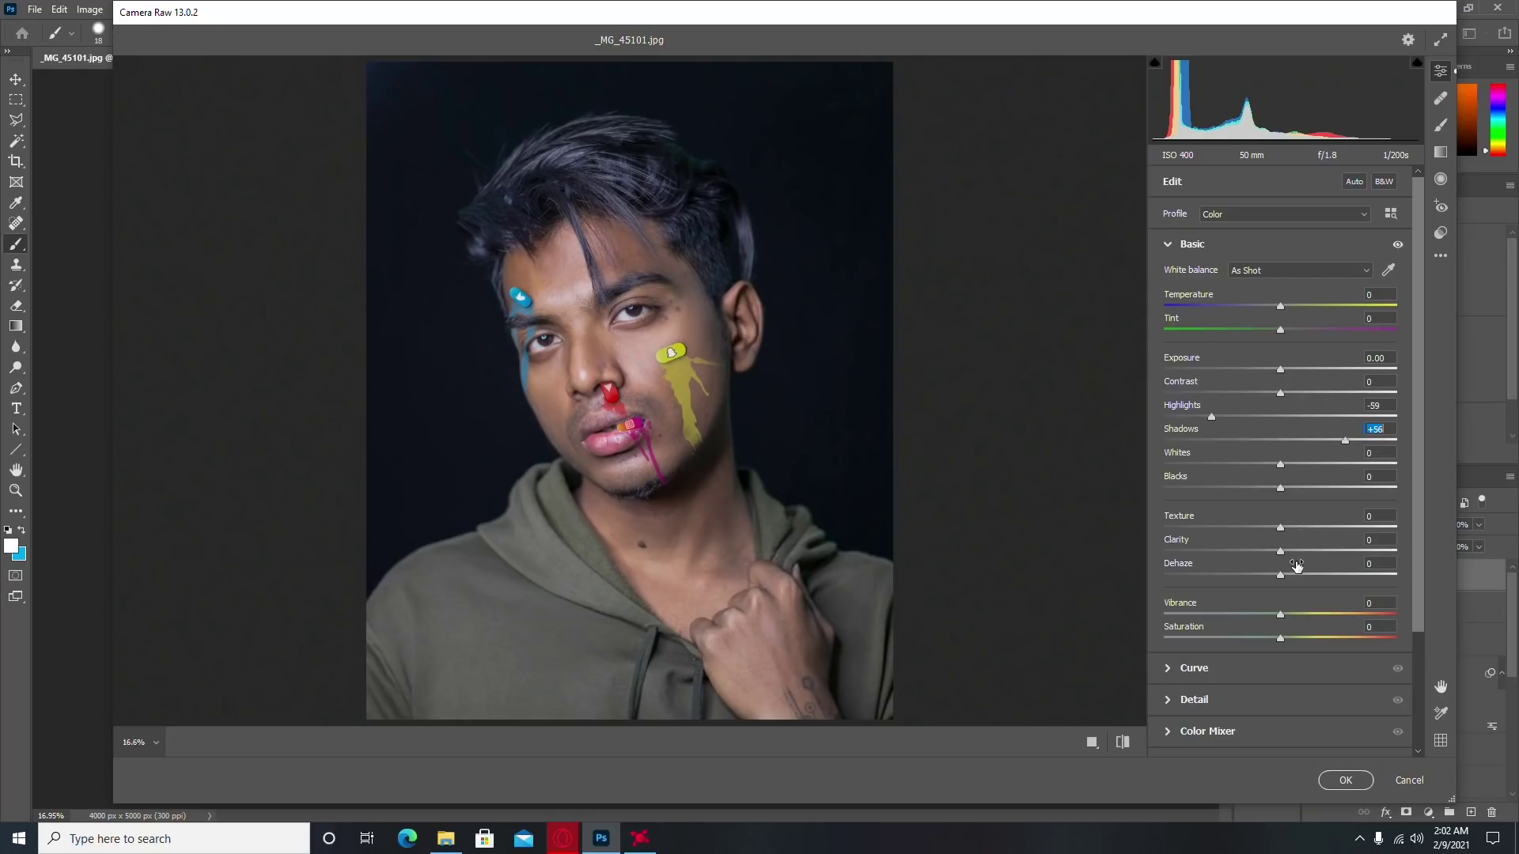
pyautogui.moveTo(1276, 489); pyautogui.dragTo(1242, 507)
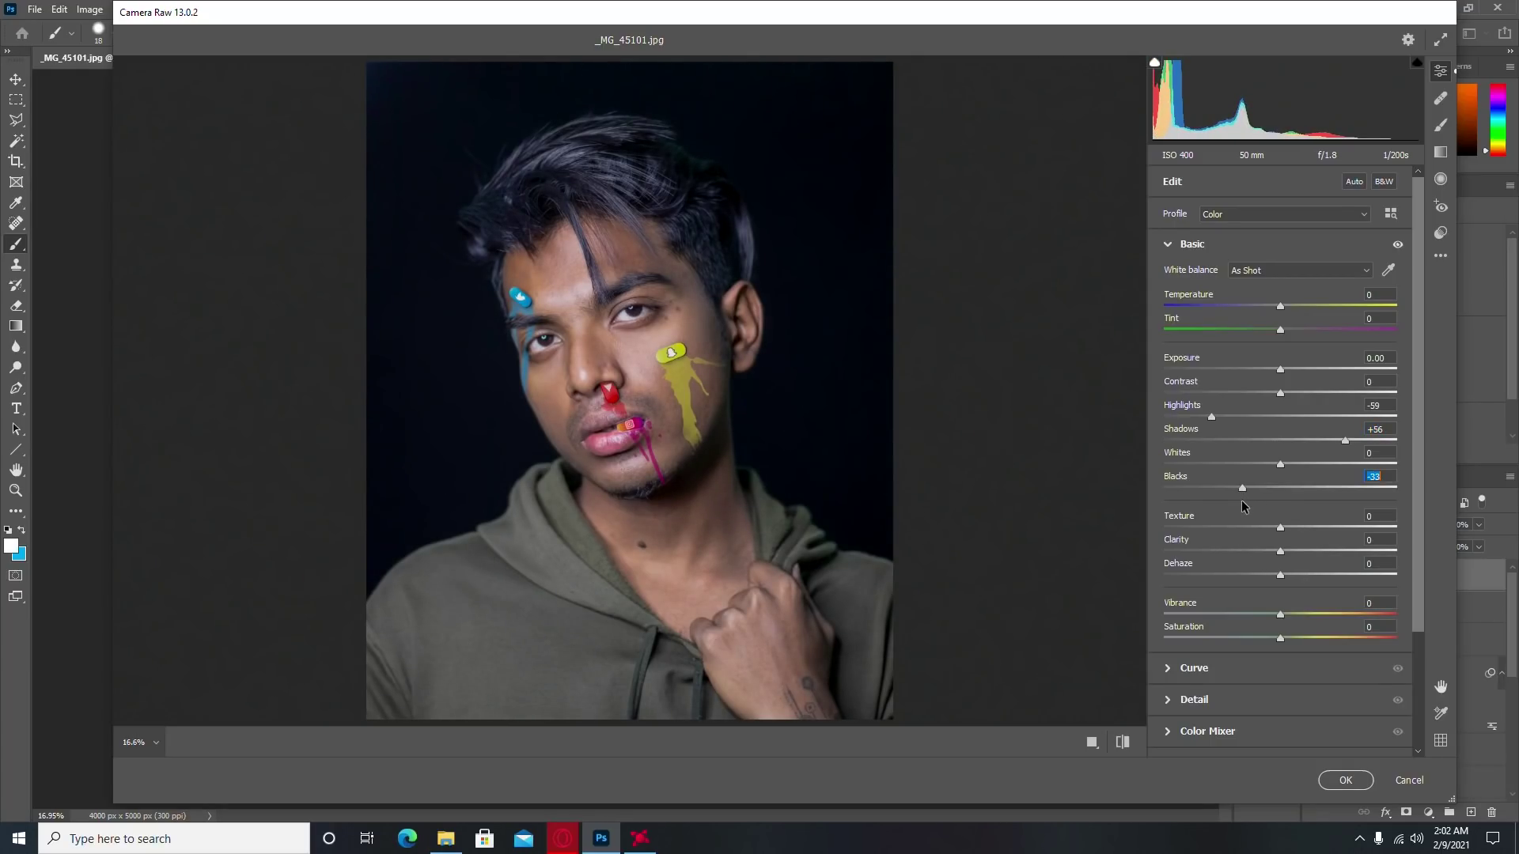
pyautogui.click(1325, 554)
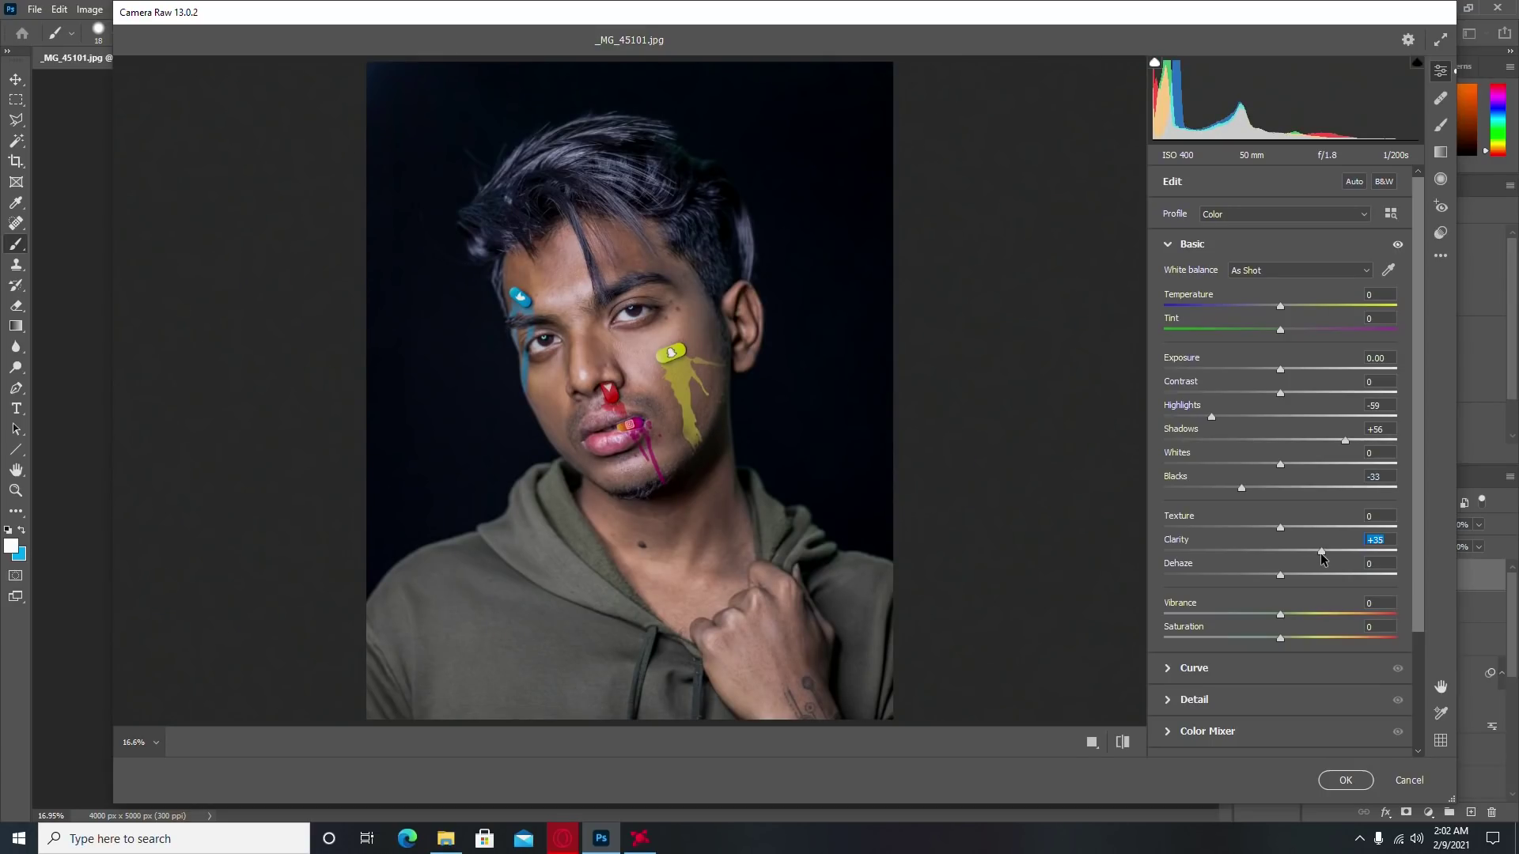
pyautogui.scroll(-1, 1222, 589)
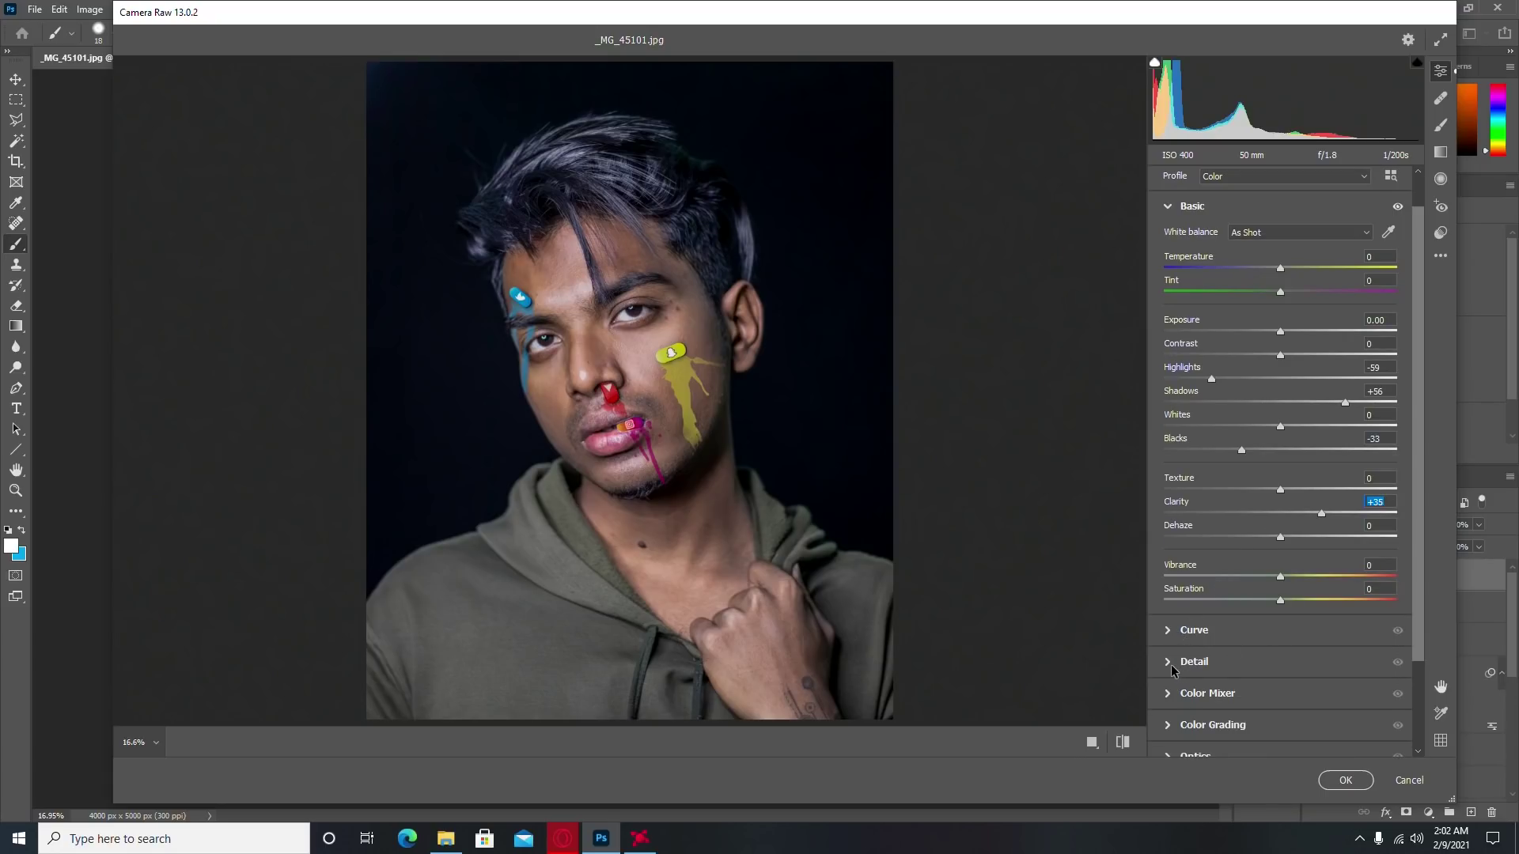
# Step: Raise sharpening radius and detail, with sharpening masking set very high
pyautogui.click(1171, 667)
pyautogui.moveTo(1284, 367); pyautogui.dragTo(1374, 393)
pyautogui.click(1391, 419)
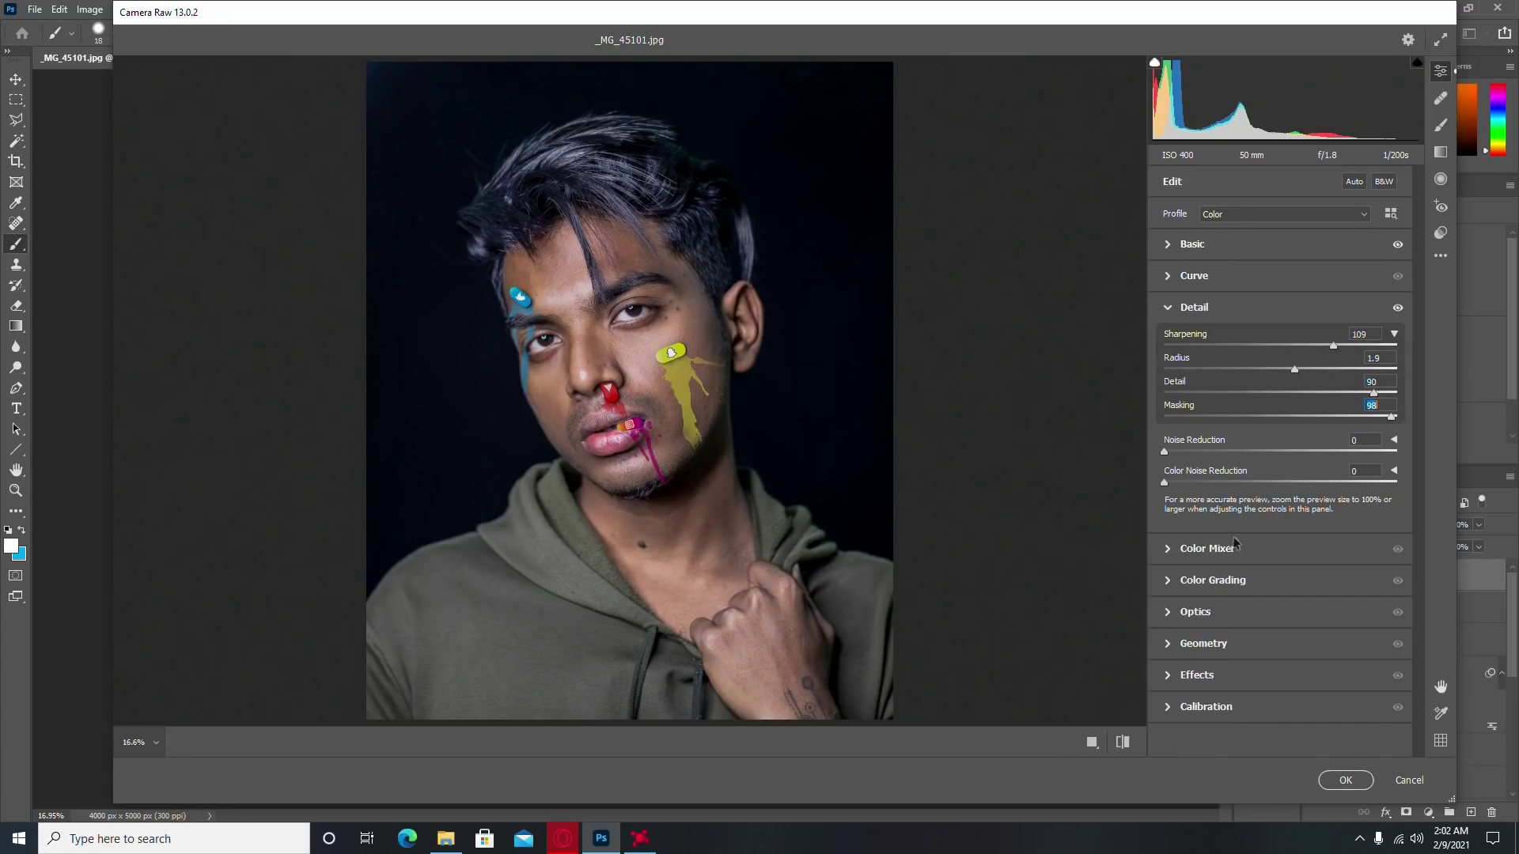
# Step: In Color Mixer Hue, shift yellows slightly, greens fully, and blues partway
pyautogui.click(1169, 551)
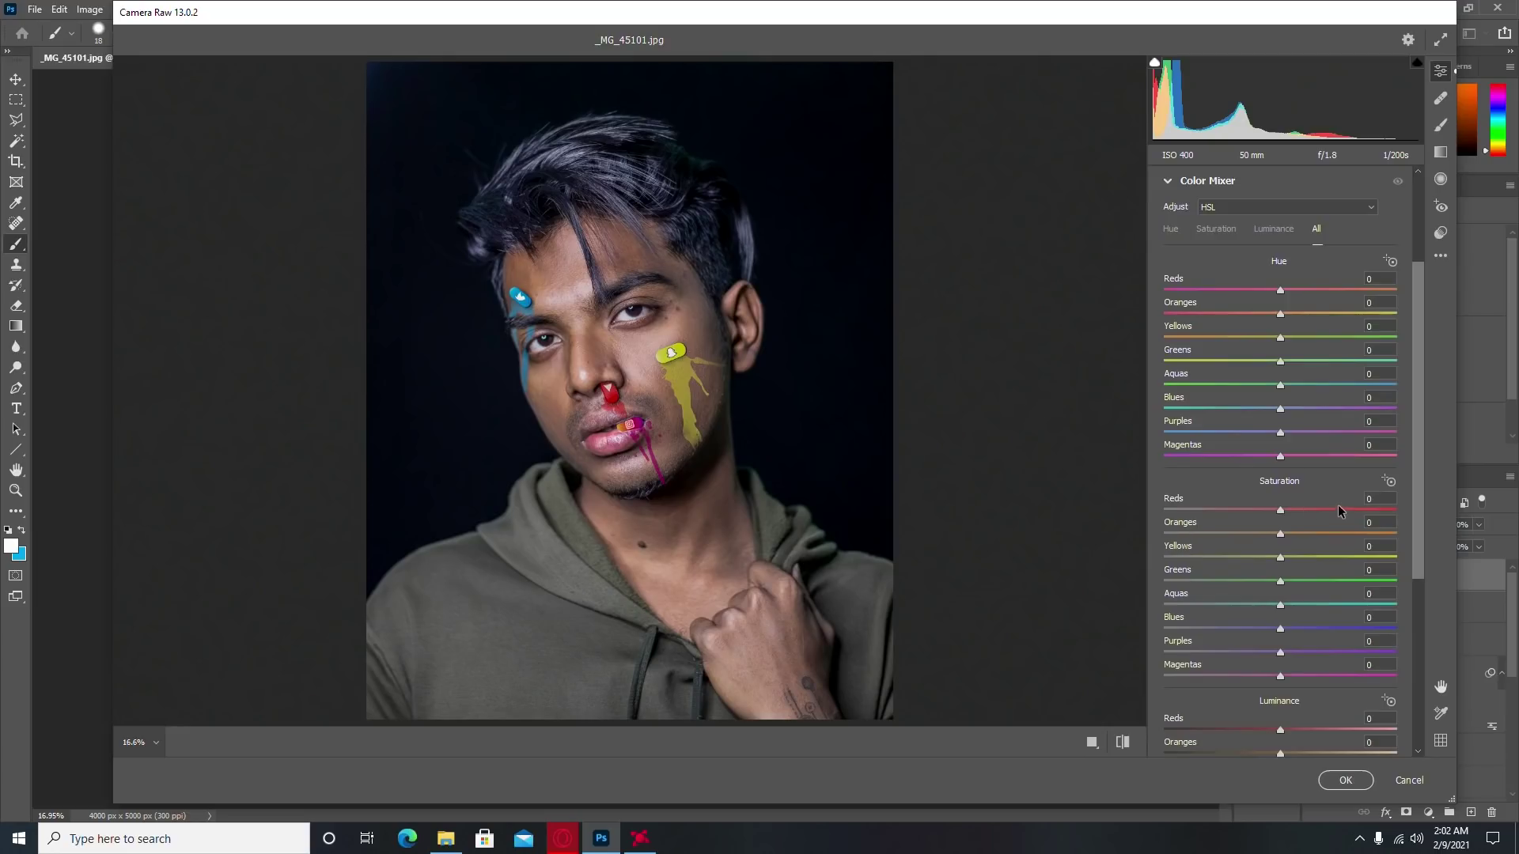
pyautogui.click(1253, 333)
pyautogui.moveTo(1229, 344); pyautogui.dragTo(1225, 350)
pyautogui.moveTo(1279, 361); pyautogui.dragTo(1105, 371)
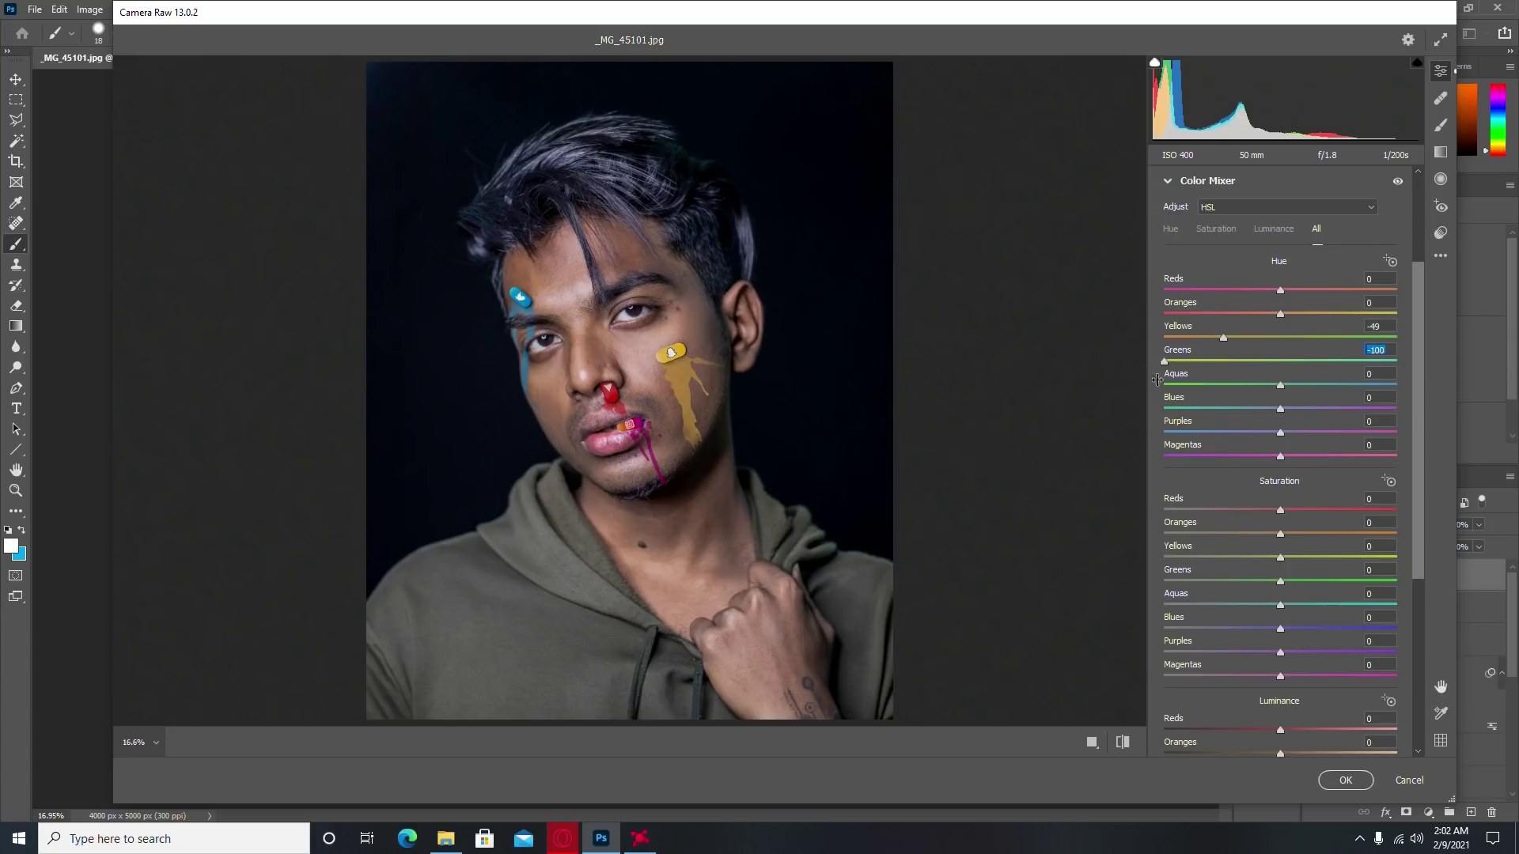
pyautogui.moveTo(1312, 411); pyautogui.dragTo(1240, 411)
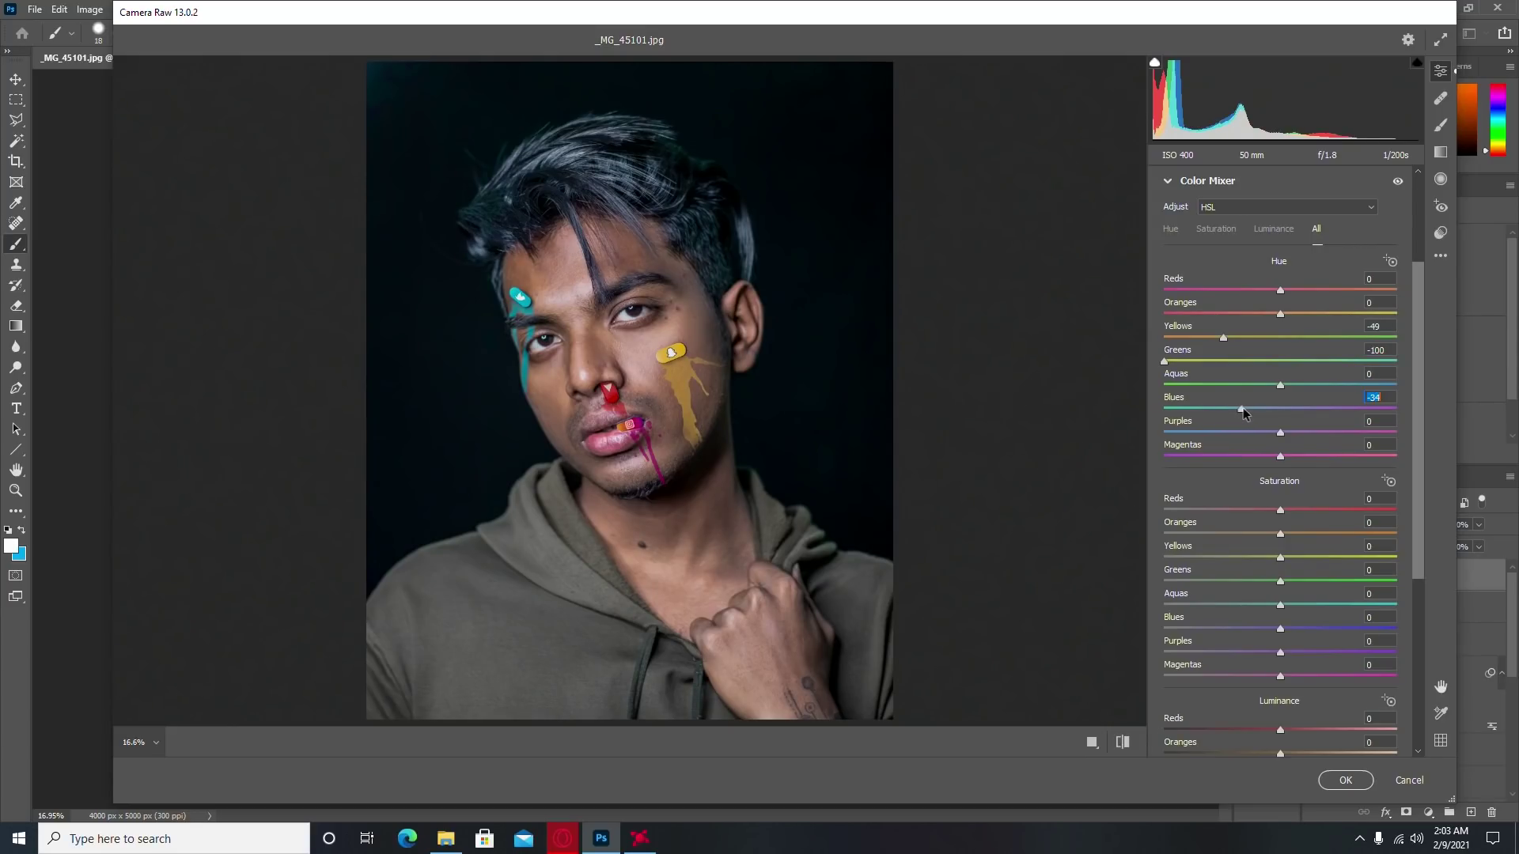
pyautogui.moveTo(1239, 409); pyautogui.dragTo(1261, 410)
pyautogui.scroll(-1, 1254, 519)
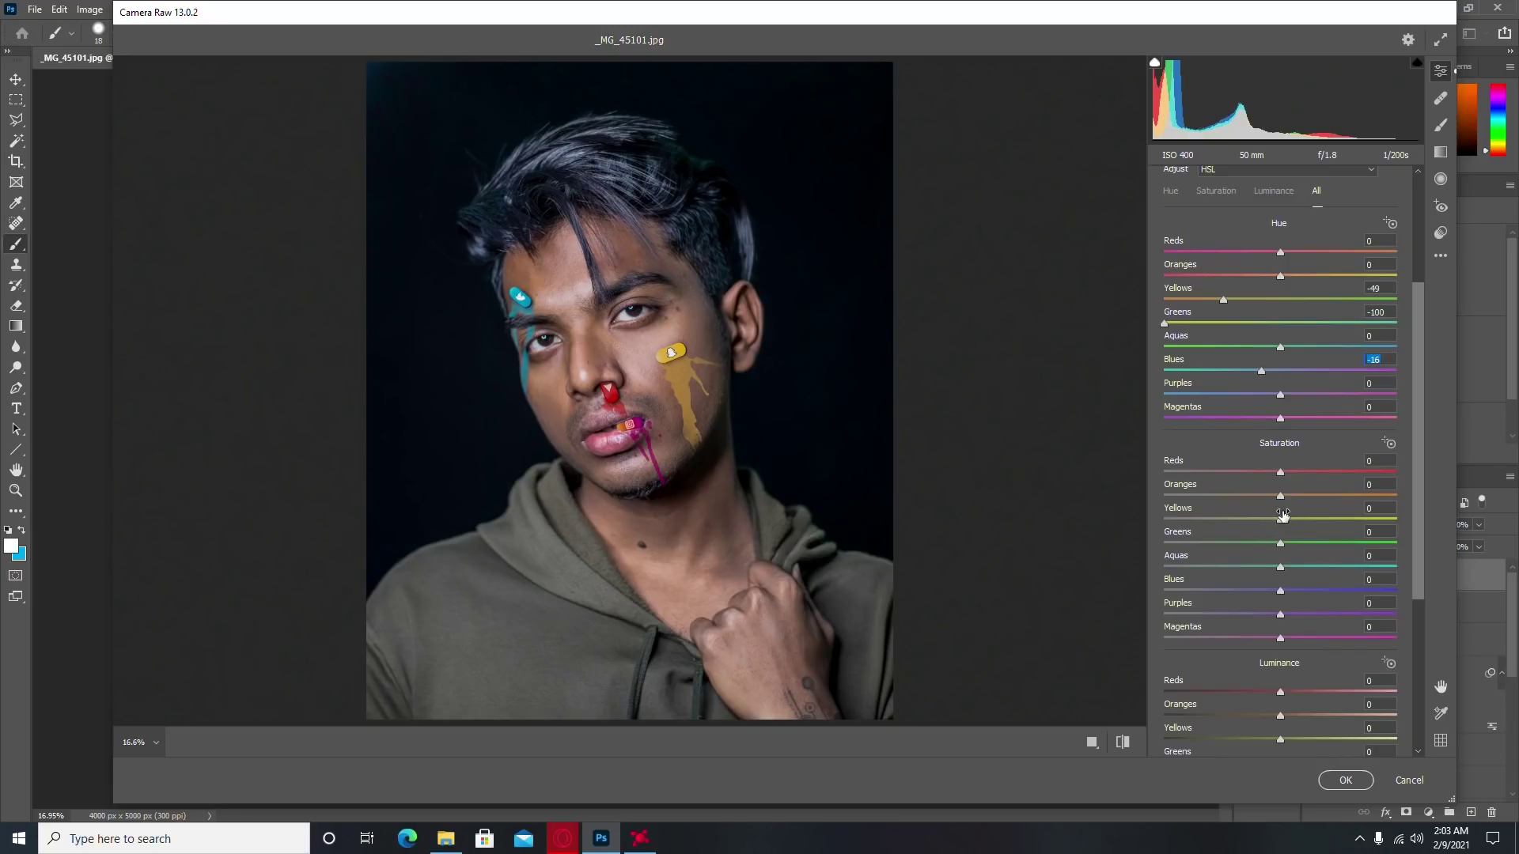
# Step: Reduce orange saturation and try fully desaturating greens, then undo that change
pyautogui.moveTo(1280, 497)
pyautogui.mouseDown()
pyautogui.moveTo(1261, 510)
pyautogui.moveTo(1313, 534)
pyautogui.mouseUp()
pyautogui.moveTo(1280, 544)
pyautogui.mouseDown()
pyautogui.moveTo(1159, 552)
pyautogui.moveTo(1367, 557)
pyautogui.mouseUp()
pyautogui.hotkey('ctrl', 'z')
pyautogui.scroll(-1, 1276, 599)
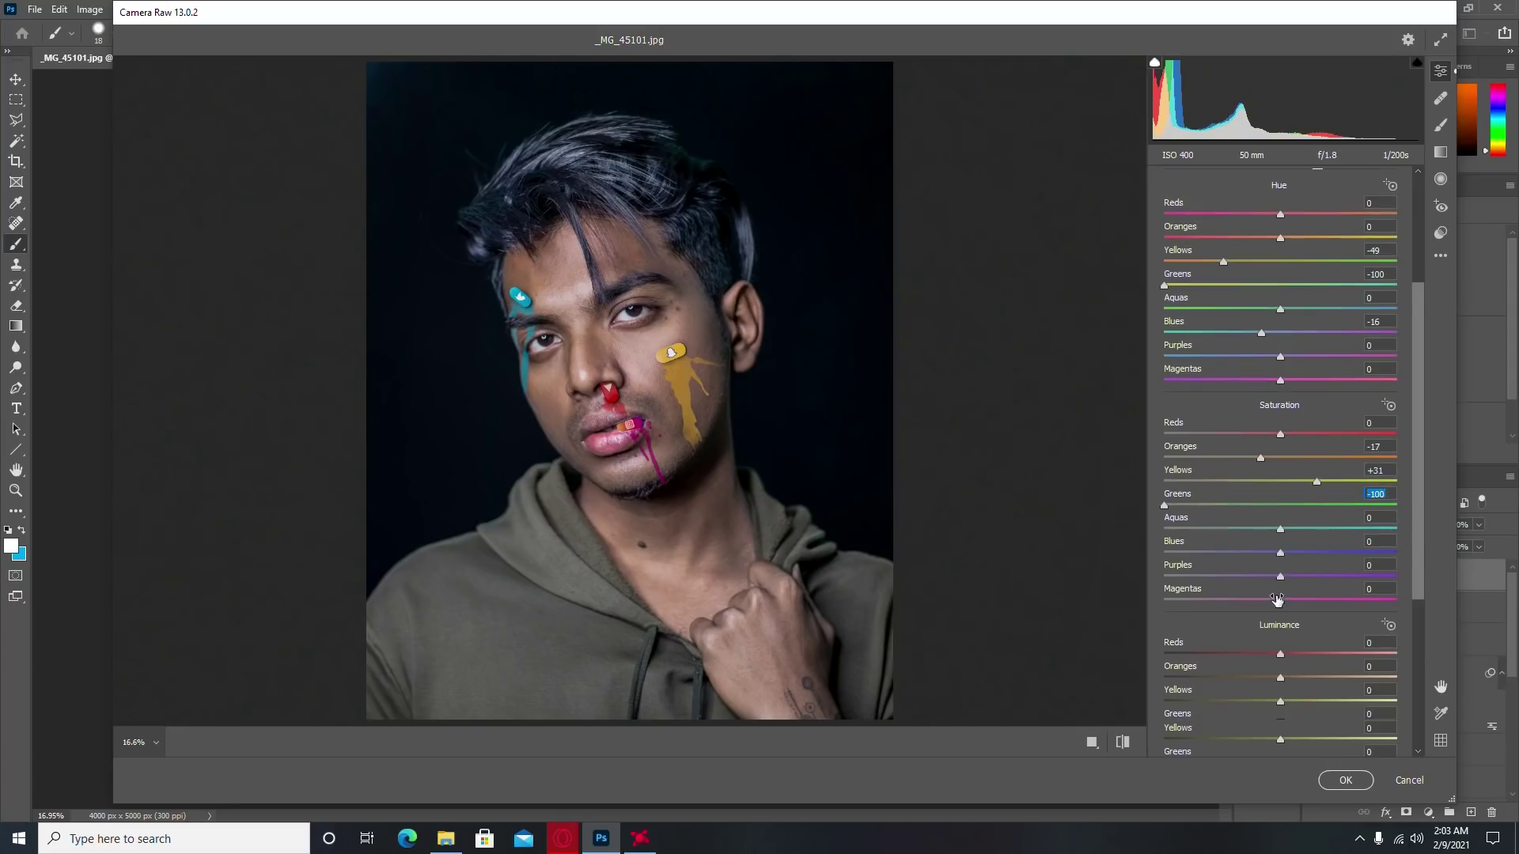
pyautogui.scroll(-1, 1276, 598)
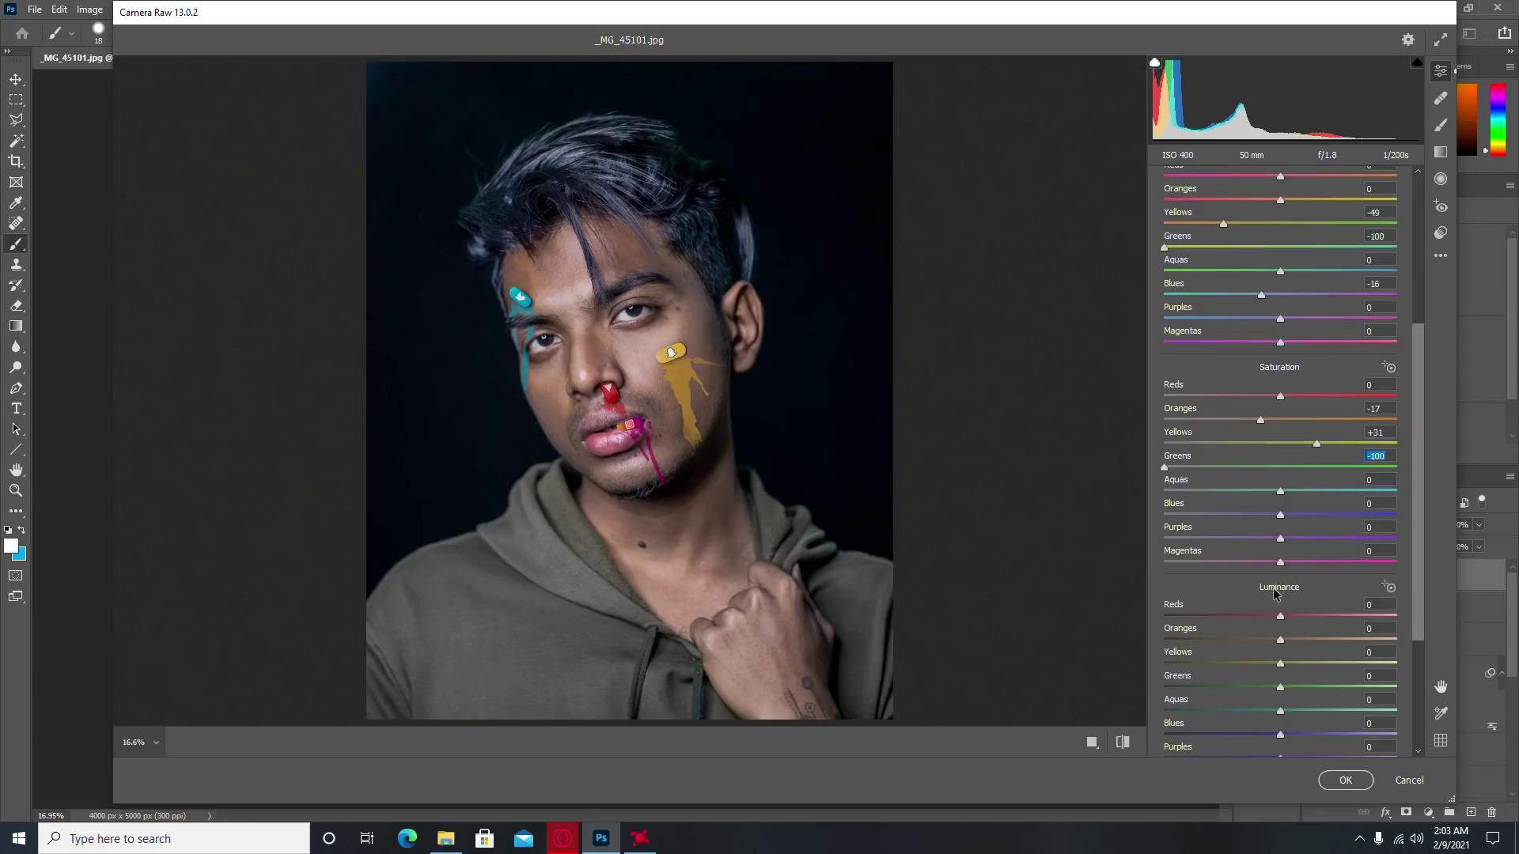
pyautogui.scroll(-1, 1276, 593)
# Step: Set Color Mixer luminance to Oranges +7, Yellows -12 and Greens +23
pyautogui.moveTo(1274, 593); pyautogui.dragTo(1288, 607)
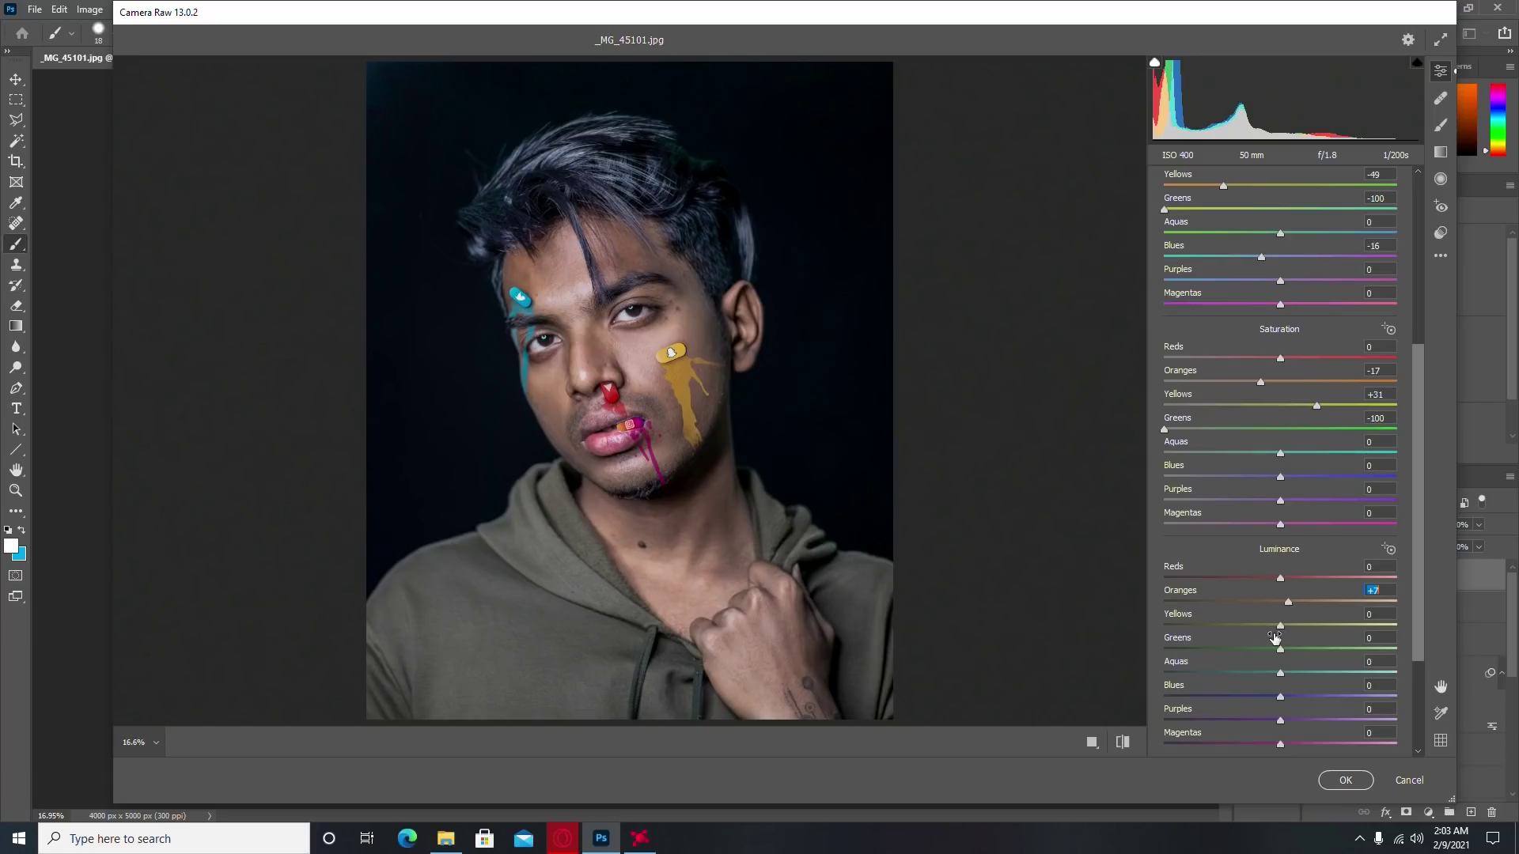
pyautogui.moveTo(1279, 626); pyautogui.dragTo(1267, 628)
pyautogui.click(1282, 650)
pyautogui.moveTo(1284, 653); pyautogui.dragTo(1311, 652)
pyautogui.scroll(-3, 1309, 651)
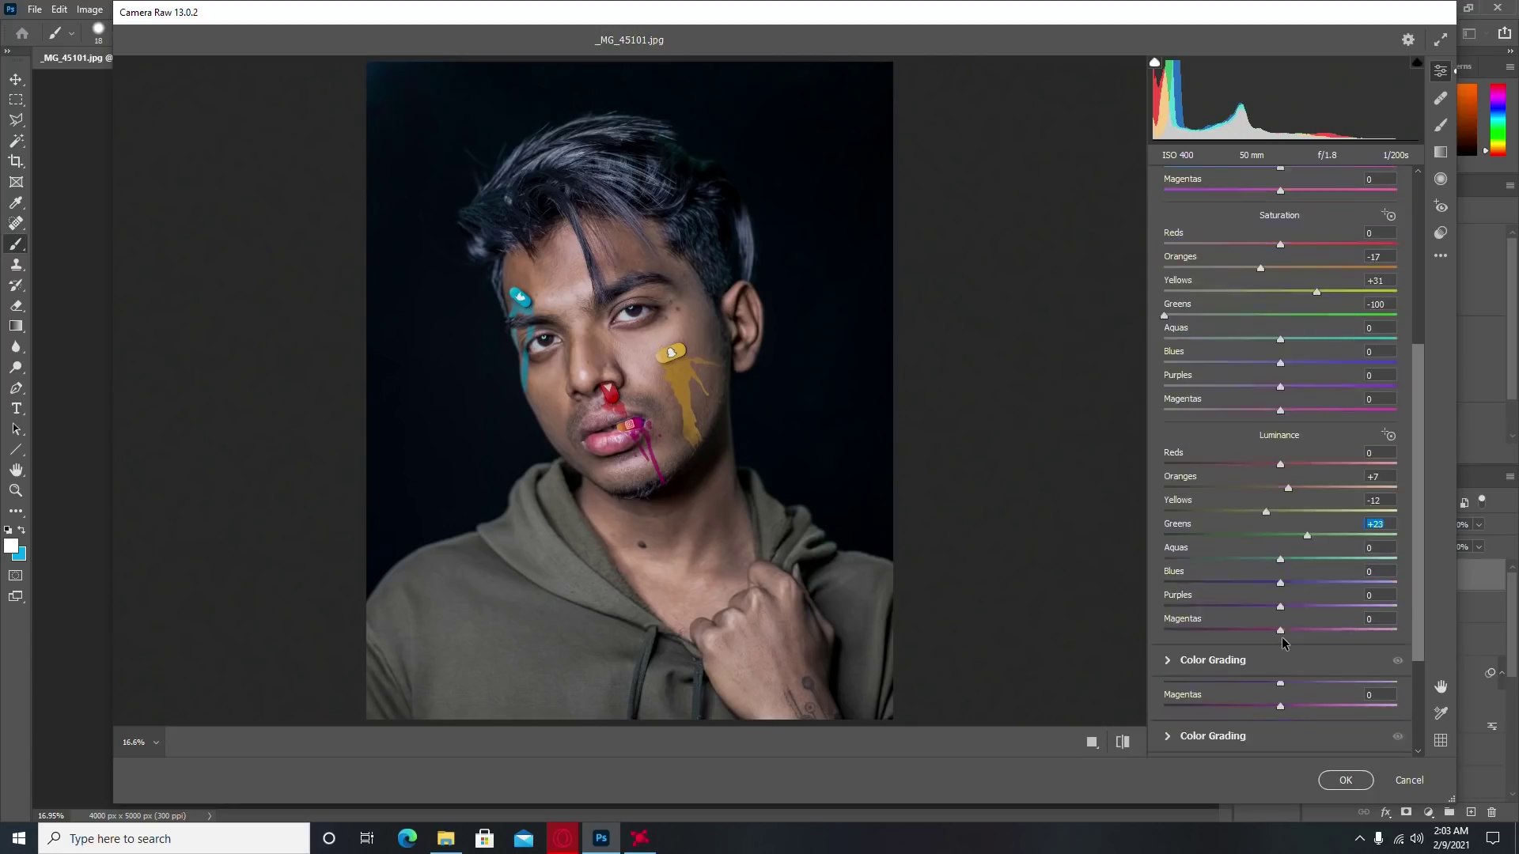
pyautogui.scroll(-1, 1309, 650)
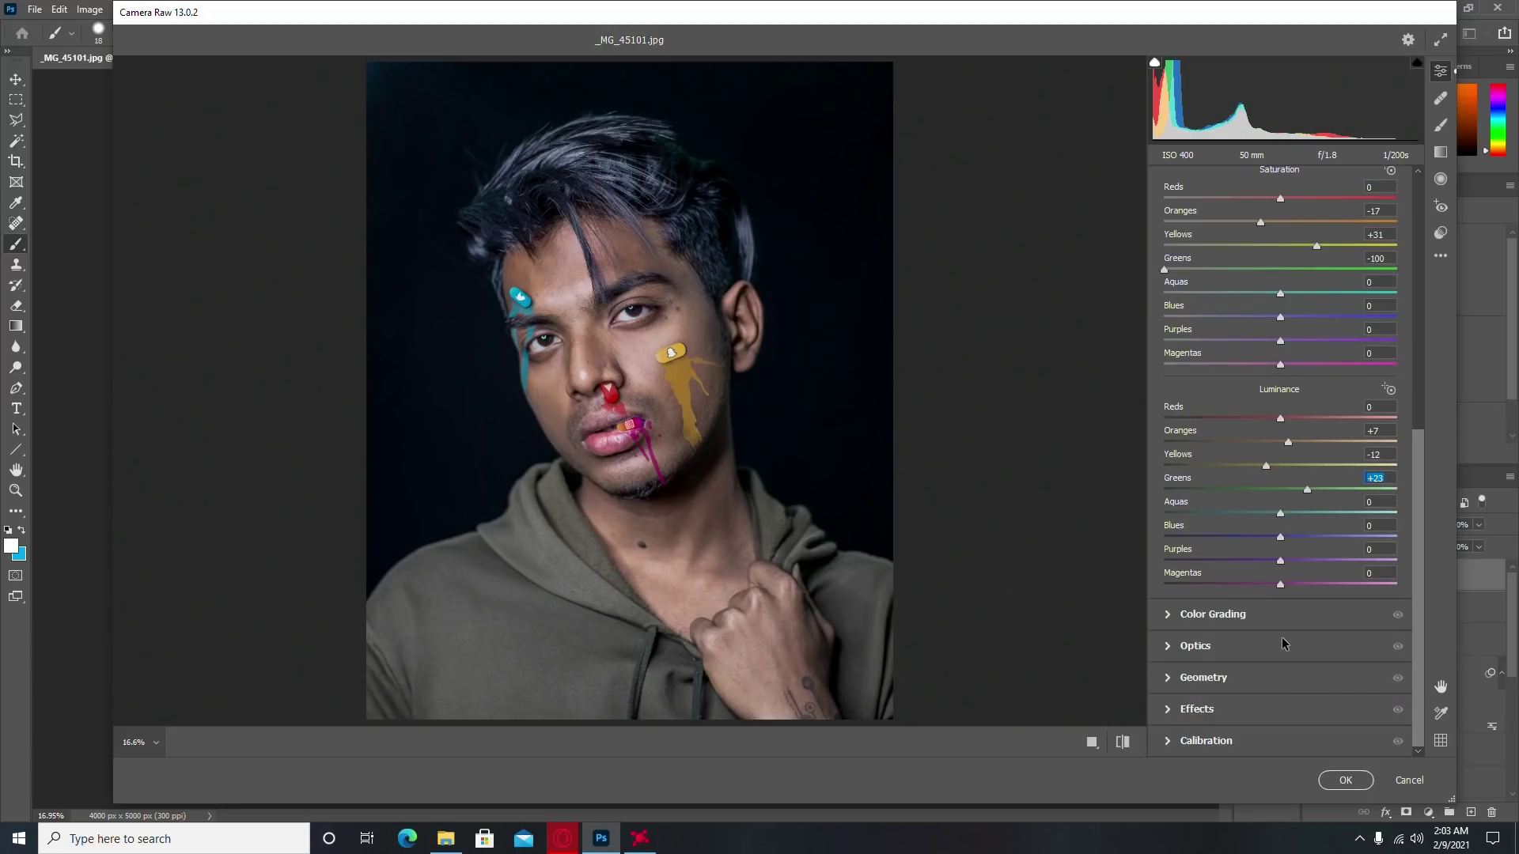
# Step: In Calibration, lower the Blue Primary hue slightly and nudge its saturation up
pyautogui.click(1162, 747)
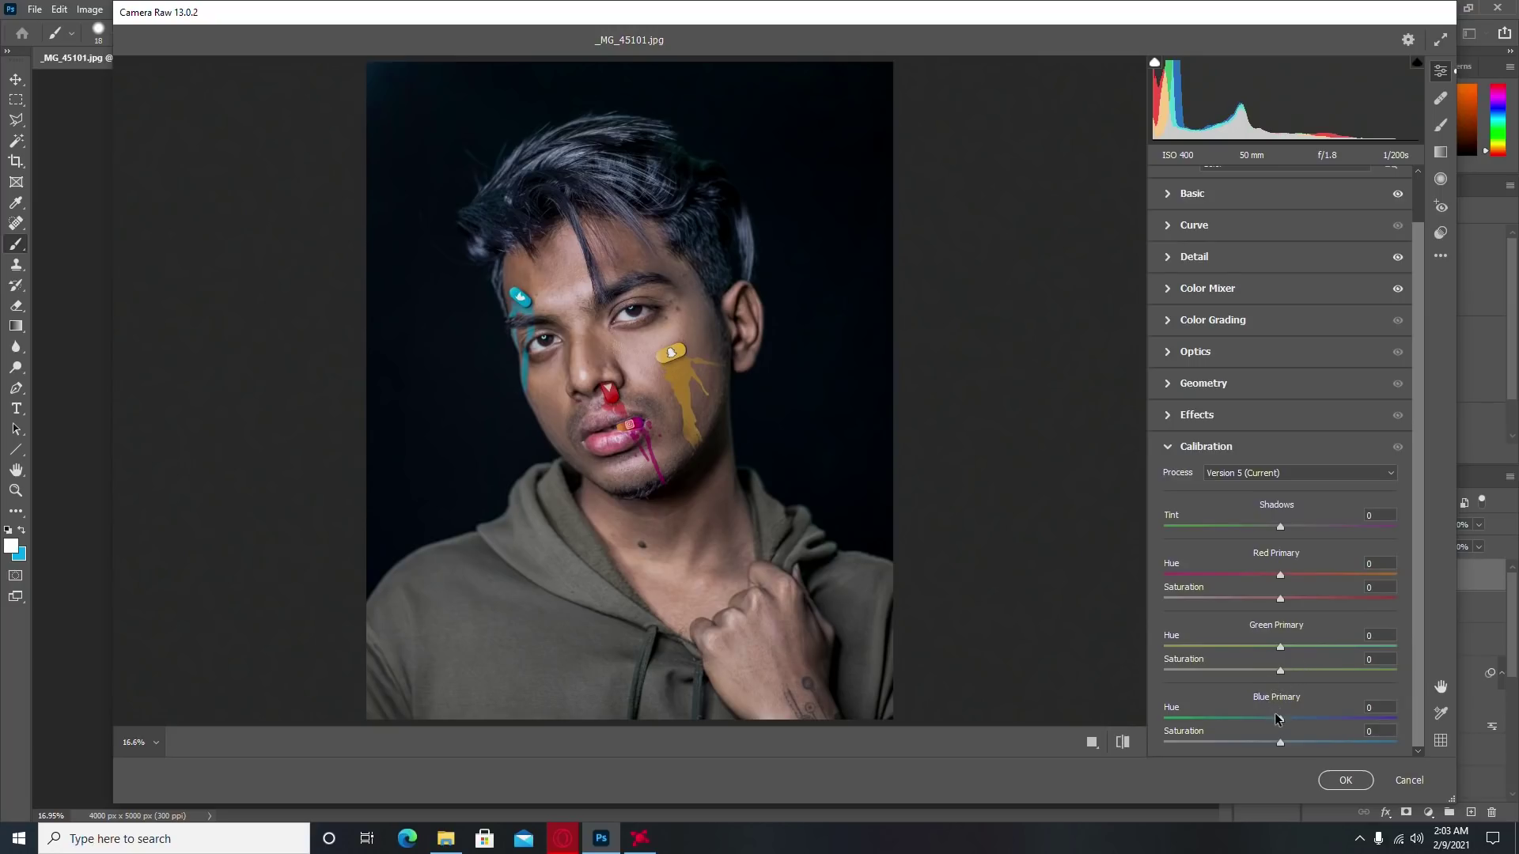
pyautogui.moveTo(1280, 718); pyautogui.dragTo(1256, 745)
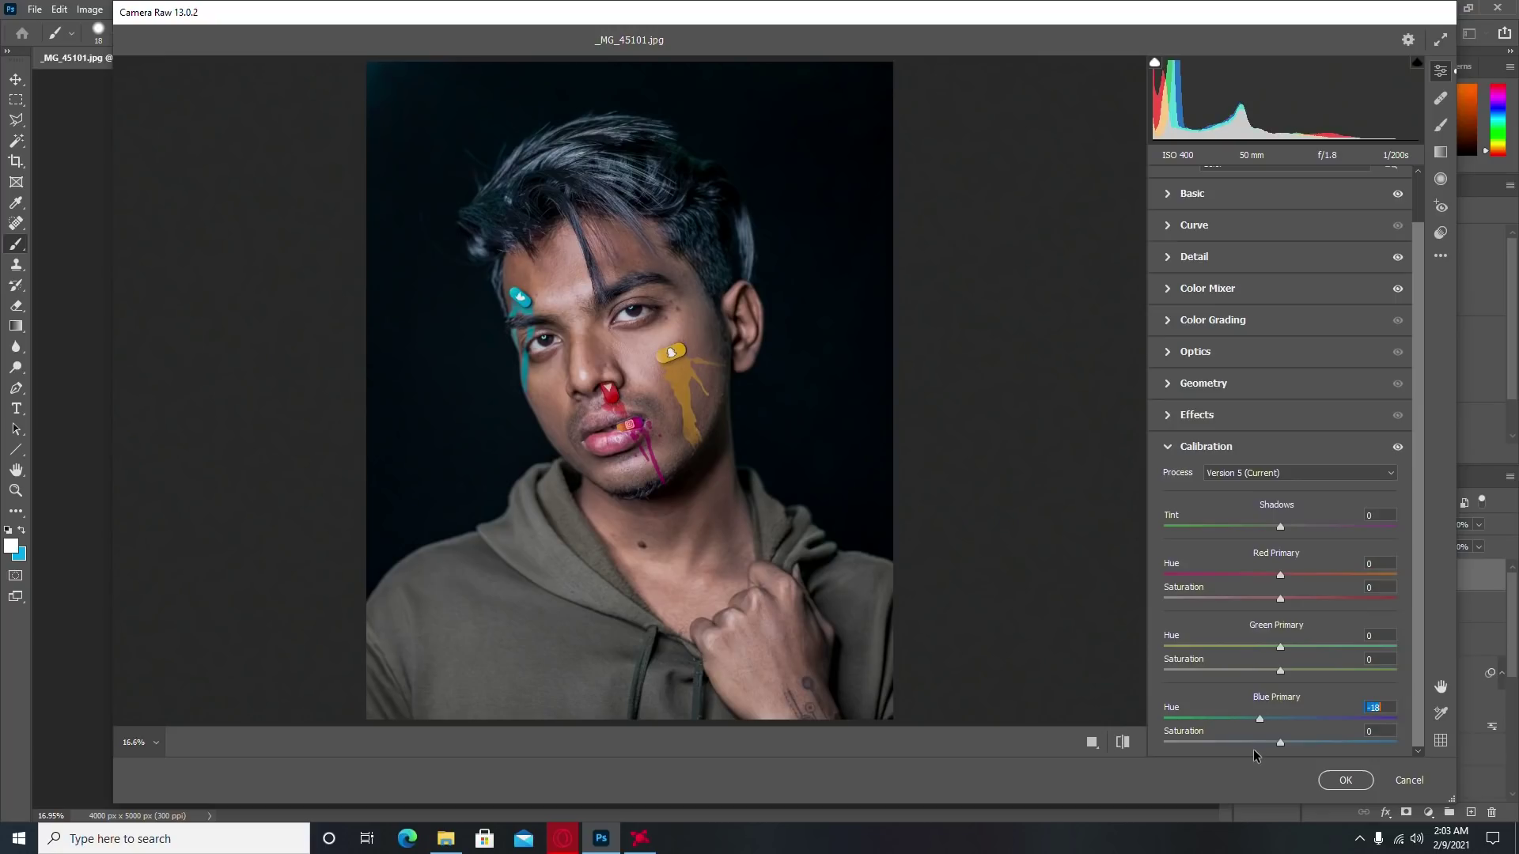
pyautogui.moveTo(1280, 744); pyautogui.dragTo(1283, 750)
# Step: Add a -22 vignette with midpoint 37, roundness -11 and feather about 60
pyautogui.click(1169, 416)
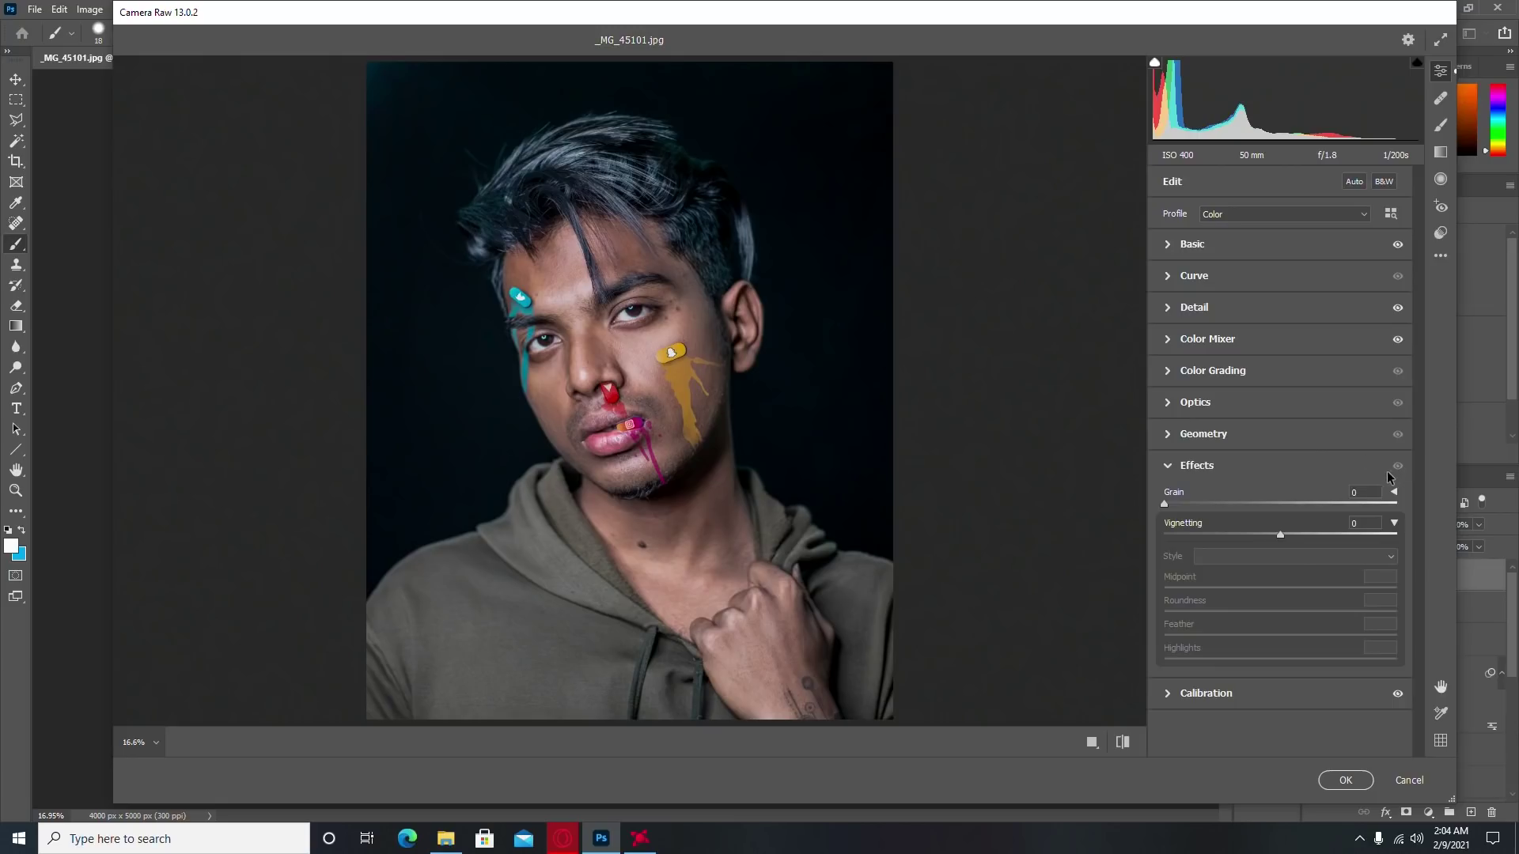
pyautogui.click(1257, 534)
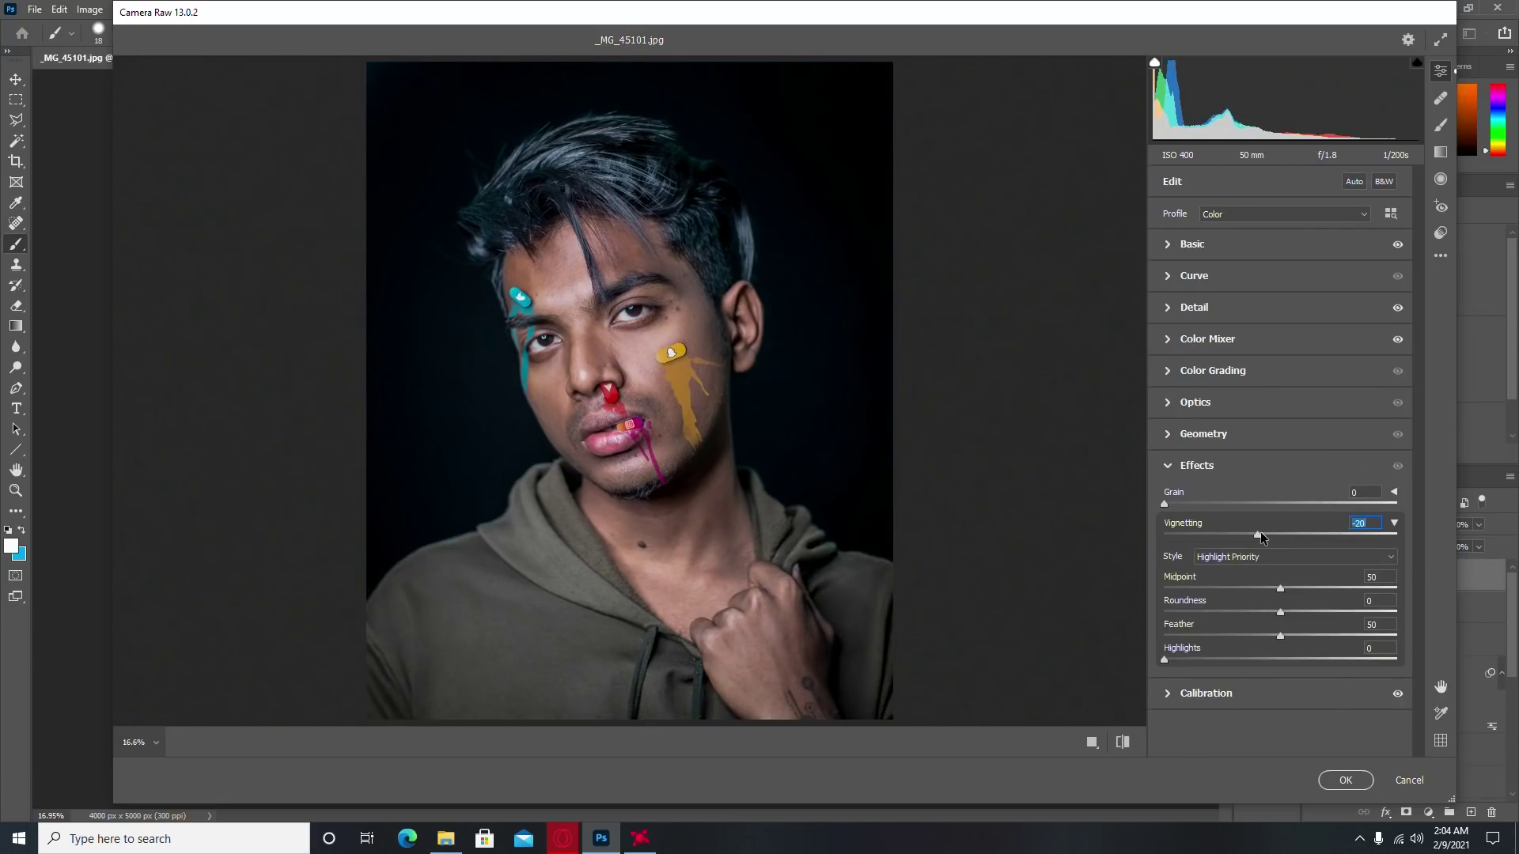
pyautogui.moveTo(1260, 532); pyautogui.dragTo(1256, 548)
pyautogui.moveTo(1280, 588)
pyautogui.mouseDown()
pyautogui.moveTo(1265, 589)
pyautogui.moveTo(1300, 598)
pyautogui.moveTo(1248, 602)
pyautogui.mouseUp()
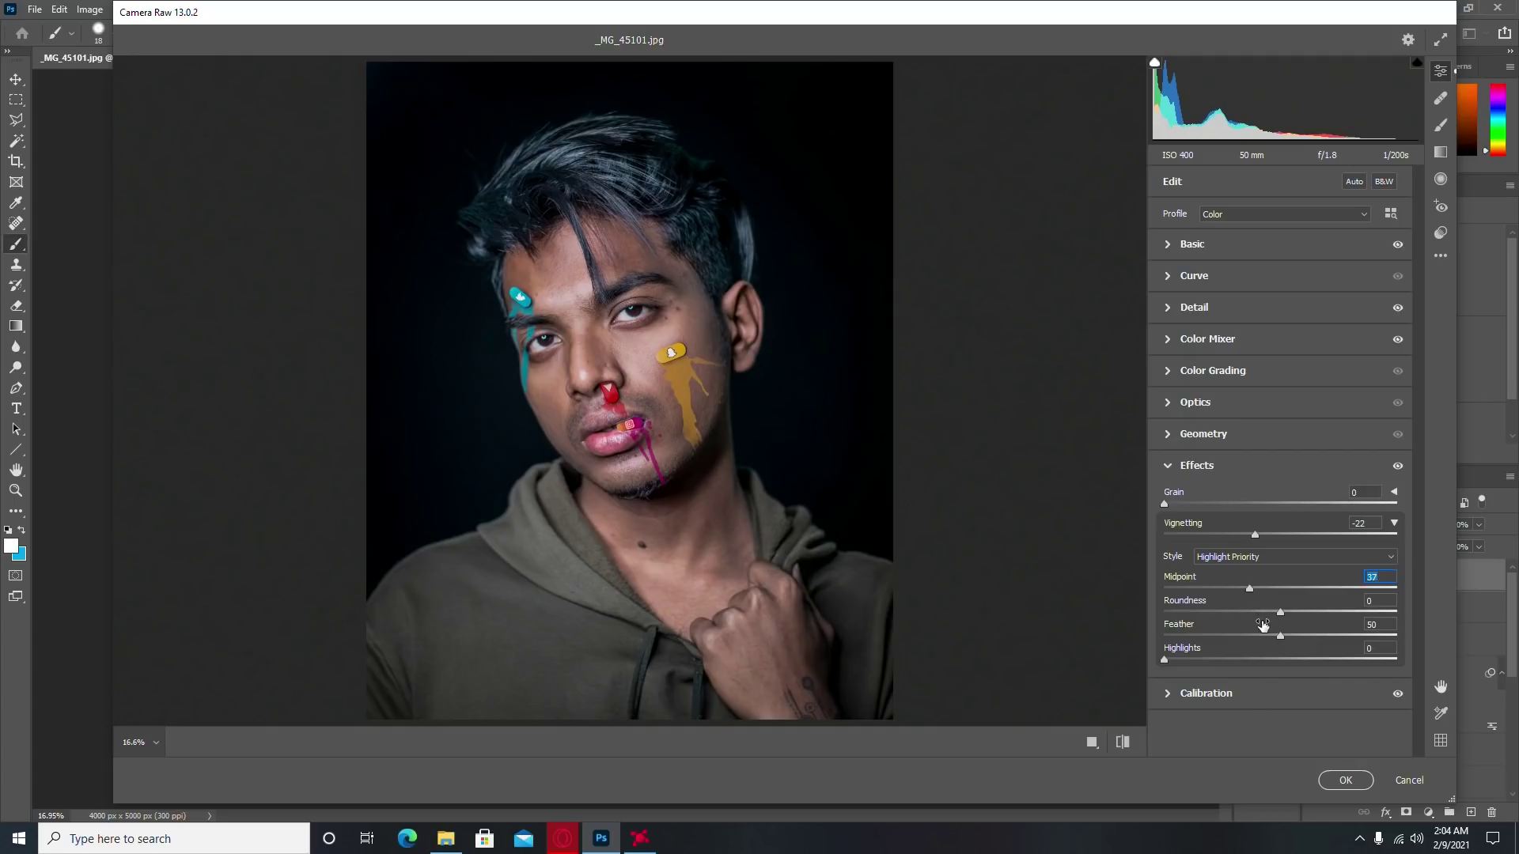
pyautogui.moveTo(1279, 613); pyautogui.dragTo(1263, 617)
pyautogui.moveTo(1281, 637); pyautogui.dragTo(1307, 641)
pyautogui.click(1168, 467)
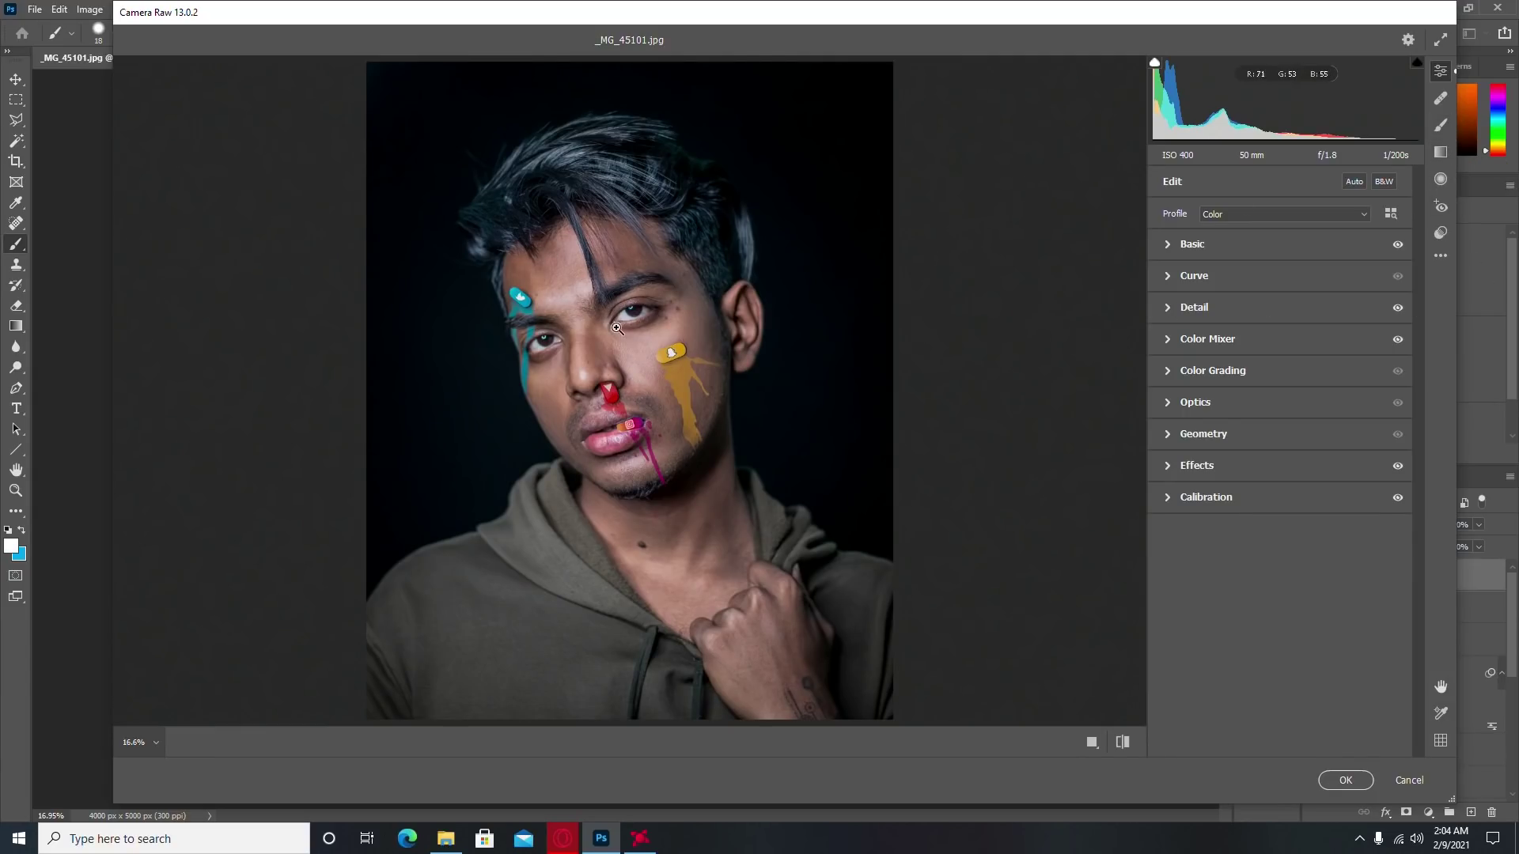
# Step: Brush a slight local exposure boost over the face, then commit Camera Raw with OK
pyautogui.click(1441, 127)
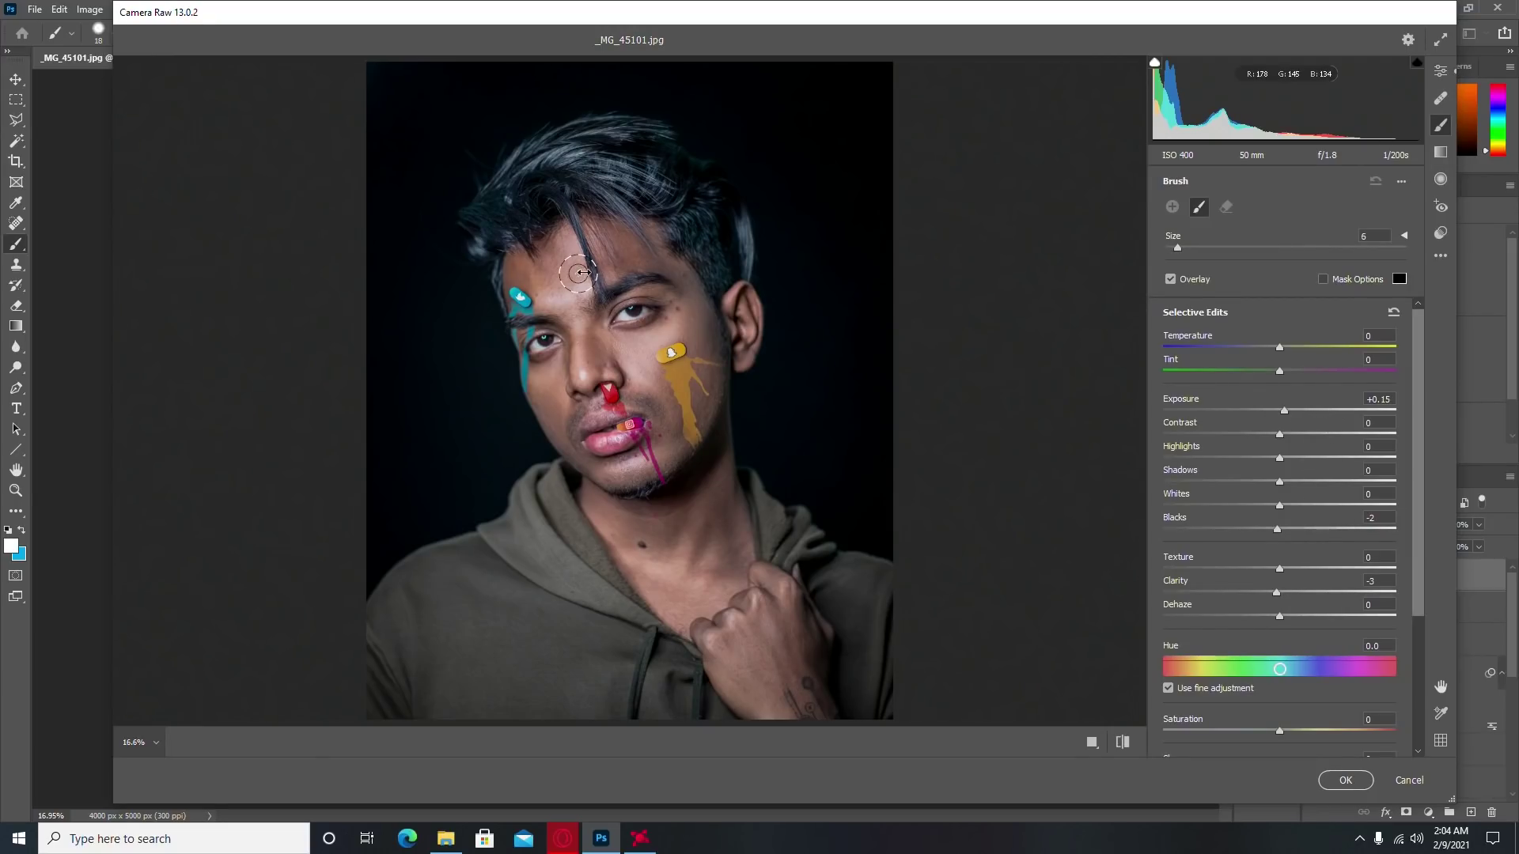
pyautogui.press(']')
pyautogui.press(']')
pyautogui.press(']')
pyautogui.moveTo(586, 273); pyautogui.dragTo(546, 281)
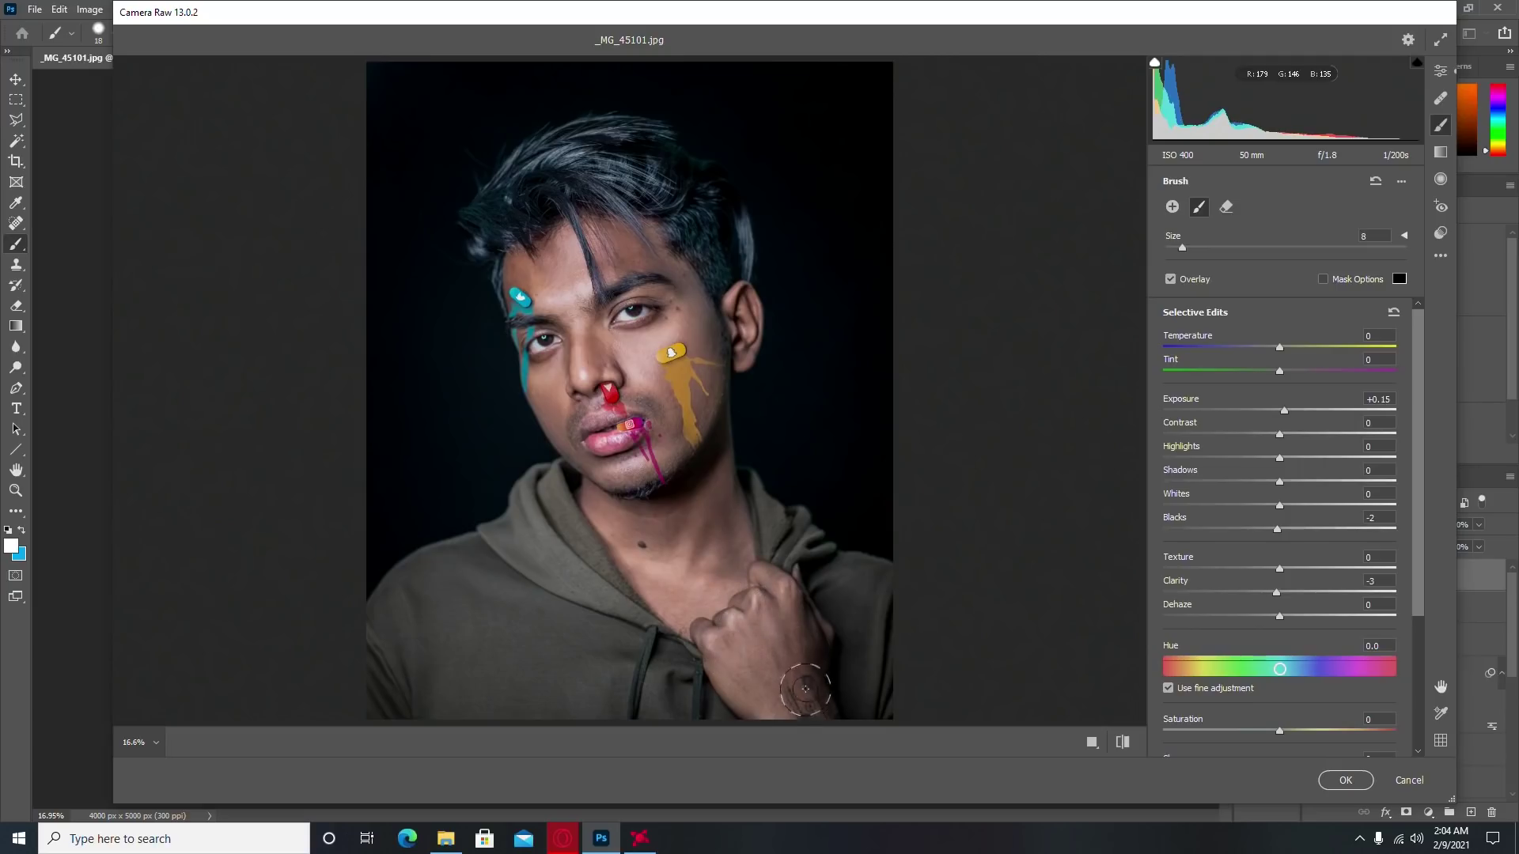
pyautogui.click(590, 260)
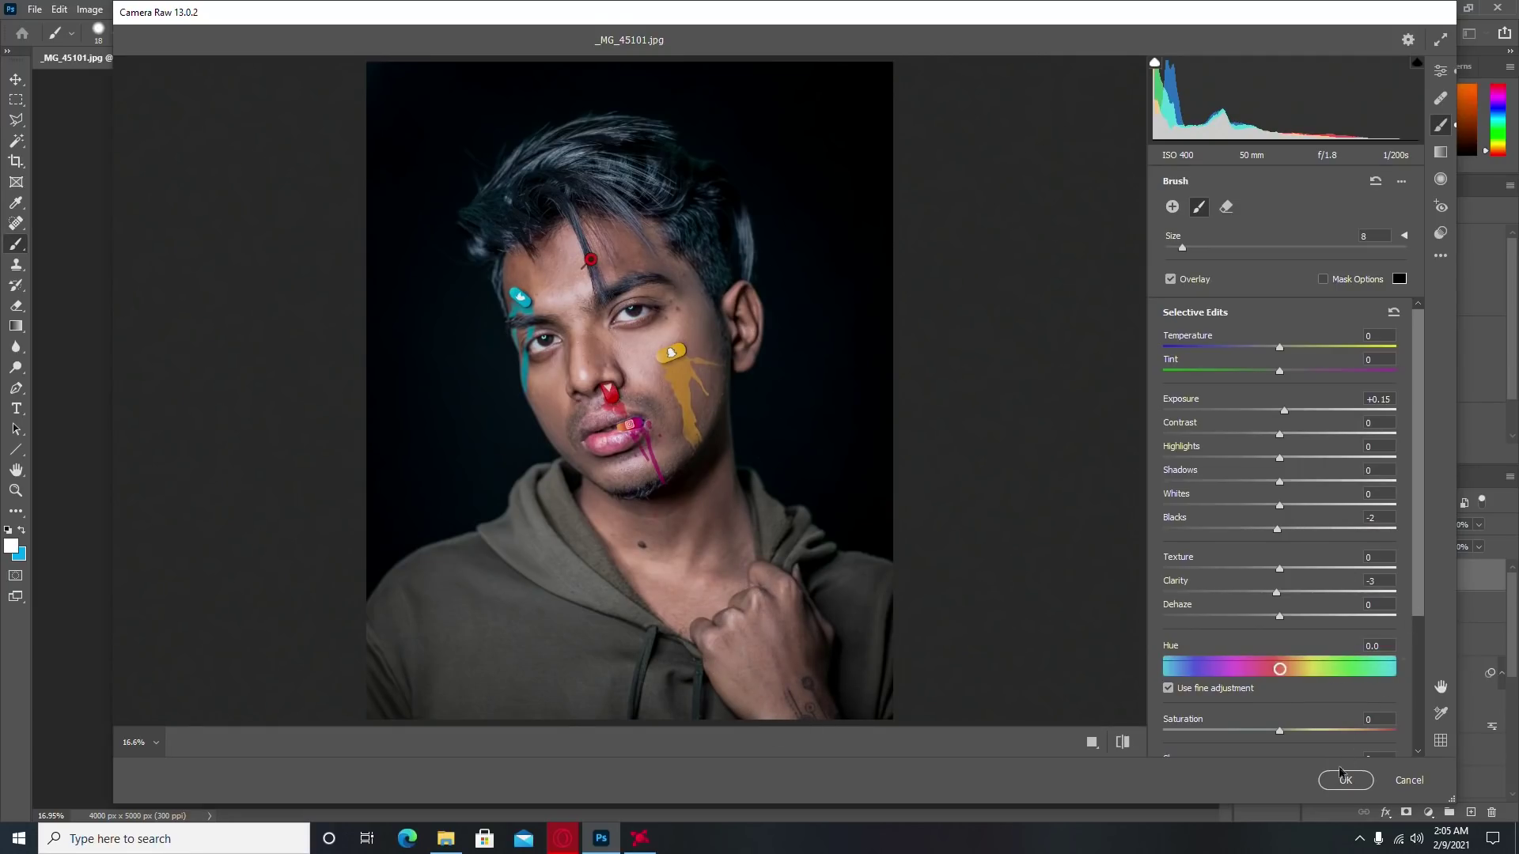
pyautogui.moveTo(1284, 411); pyautogui.dragTo(1287, 411)
pyautogui.click(1353, 782)
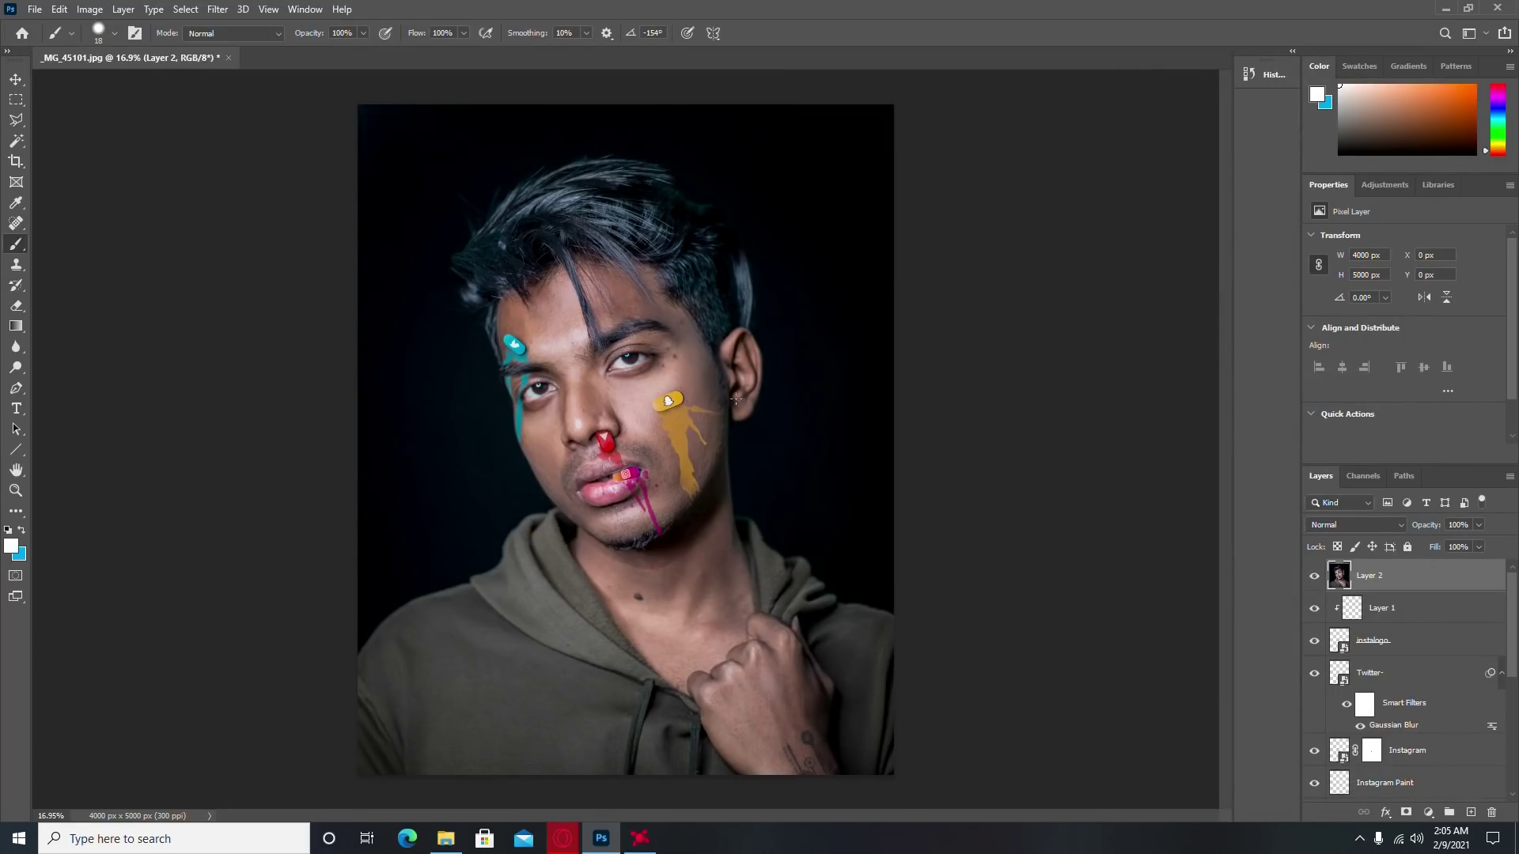
# Step: Add a Brightness/Contrast layer at brightness 150 and invert its mask with Ctrl+I
pyautogui.scroll(5, 601, 367)
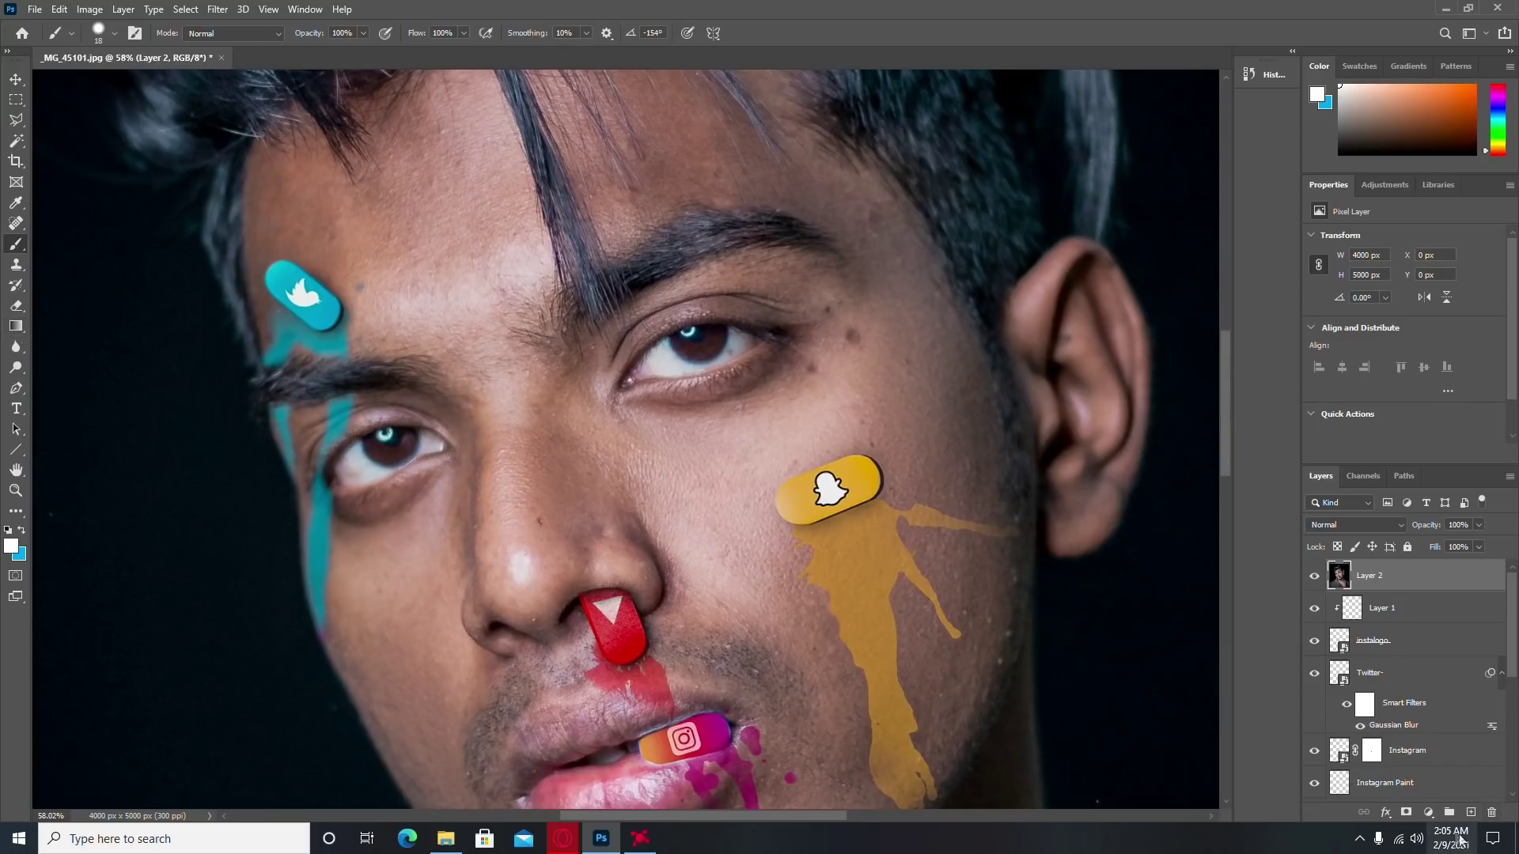
pyautogui.click(1429, 813)
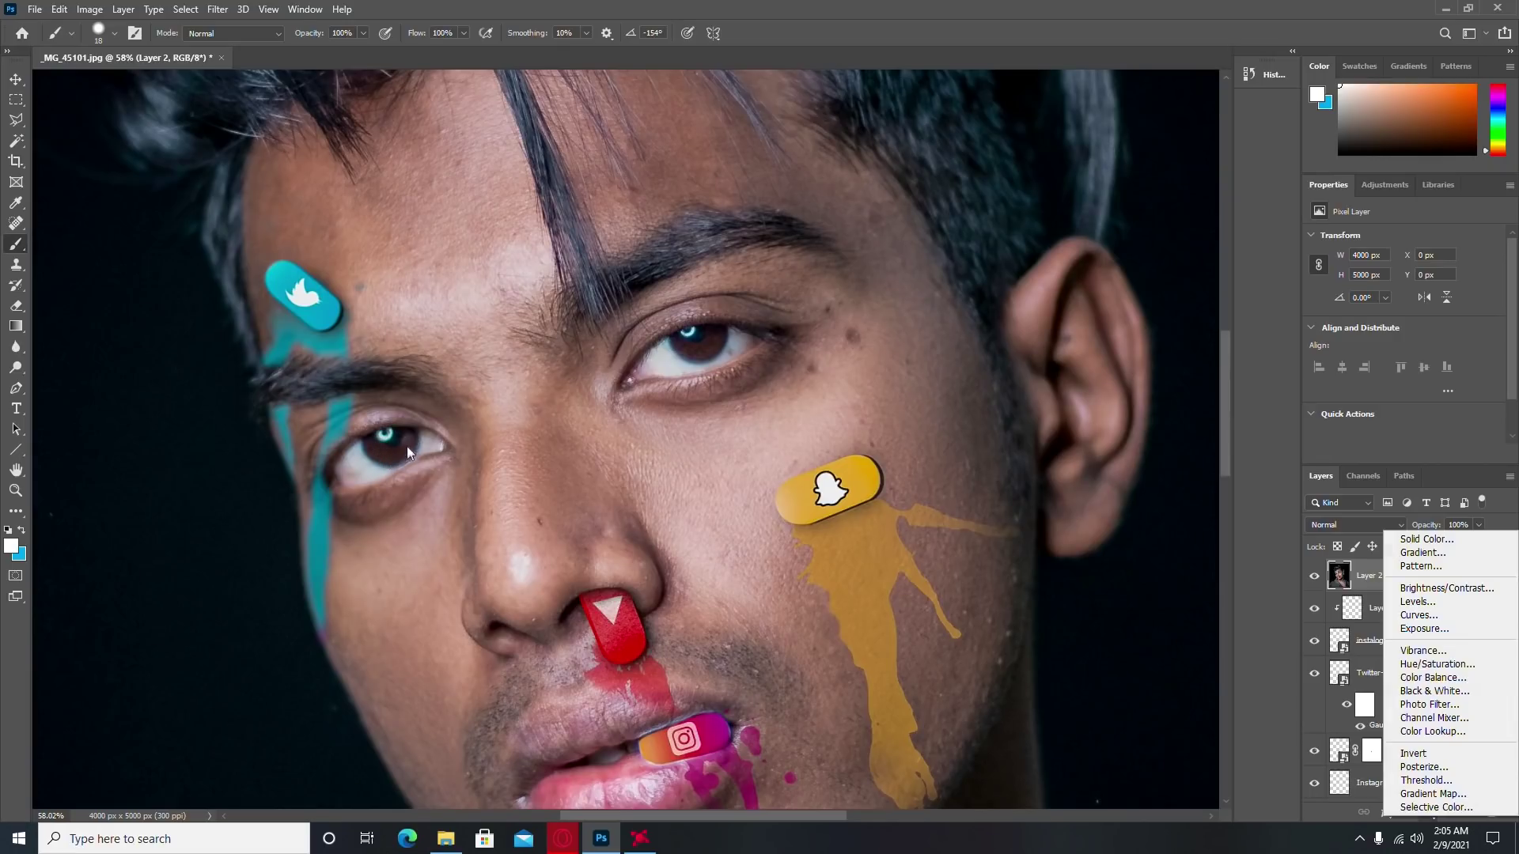
pyautogui.click(1454, 589)
pyautogui.moveTo(1403, 278); pyautogui.dragTo(1499, 278)
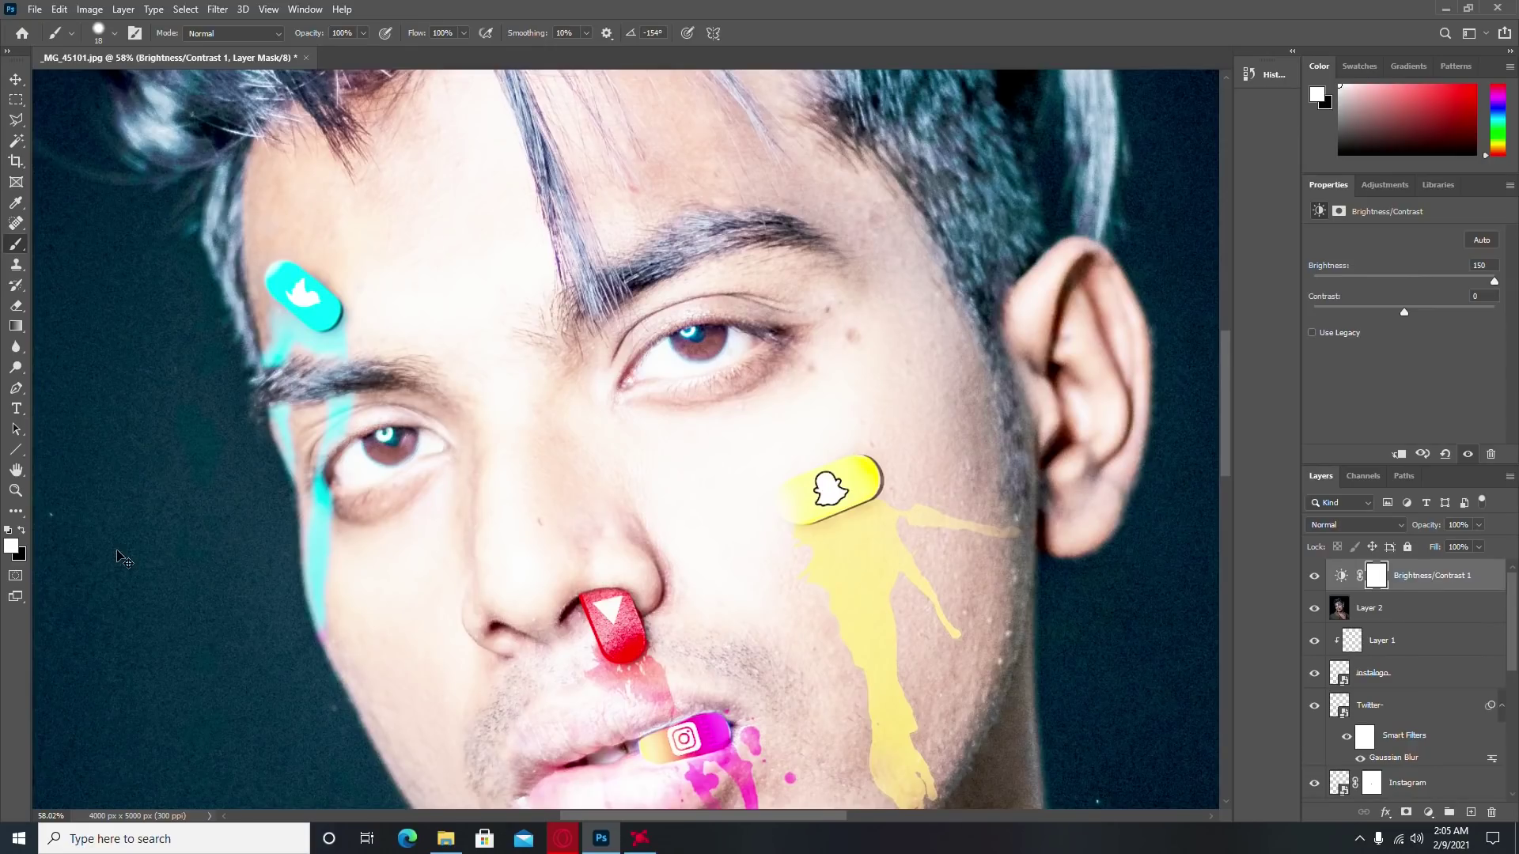
pyautogui.hotkey('ctrl', 'i')
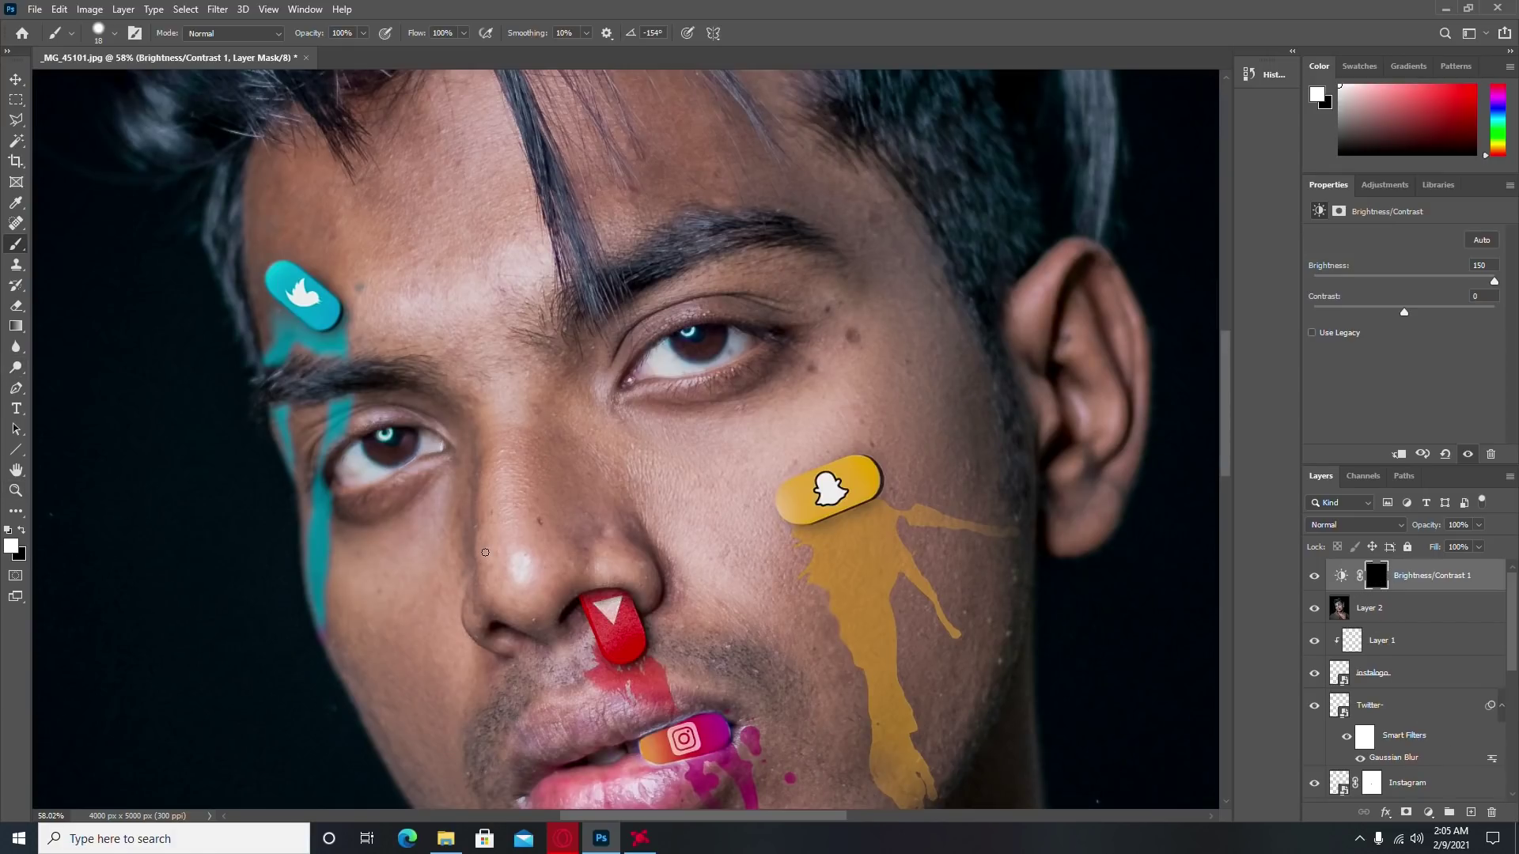
# Step: Paint the brightening through the mask onto the upper iris with a ~20 px brush
pyautogui.rightClick(556, 503)
pyautogui.moveTo(715, 542); pyautogui.dragTo(703, 543)
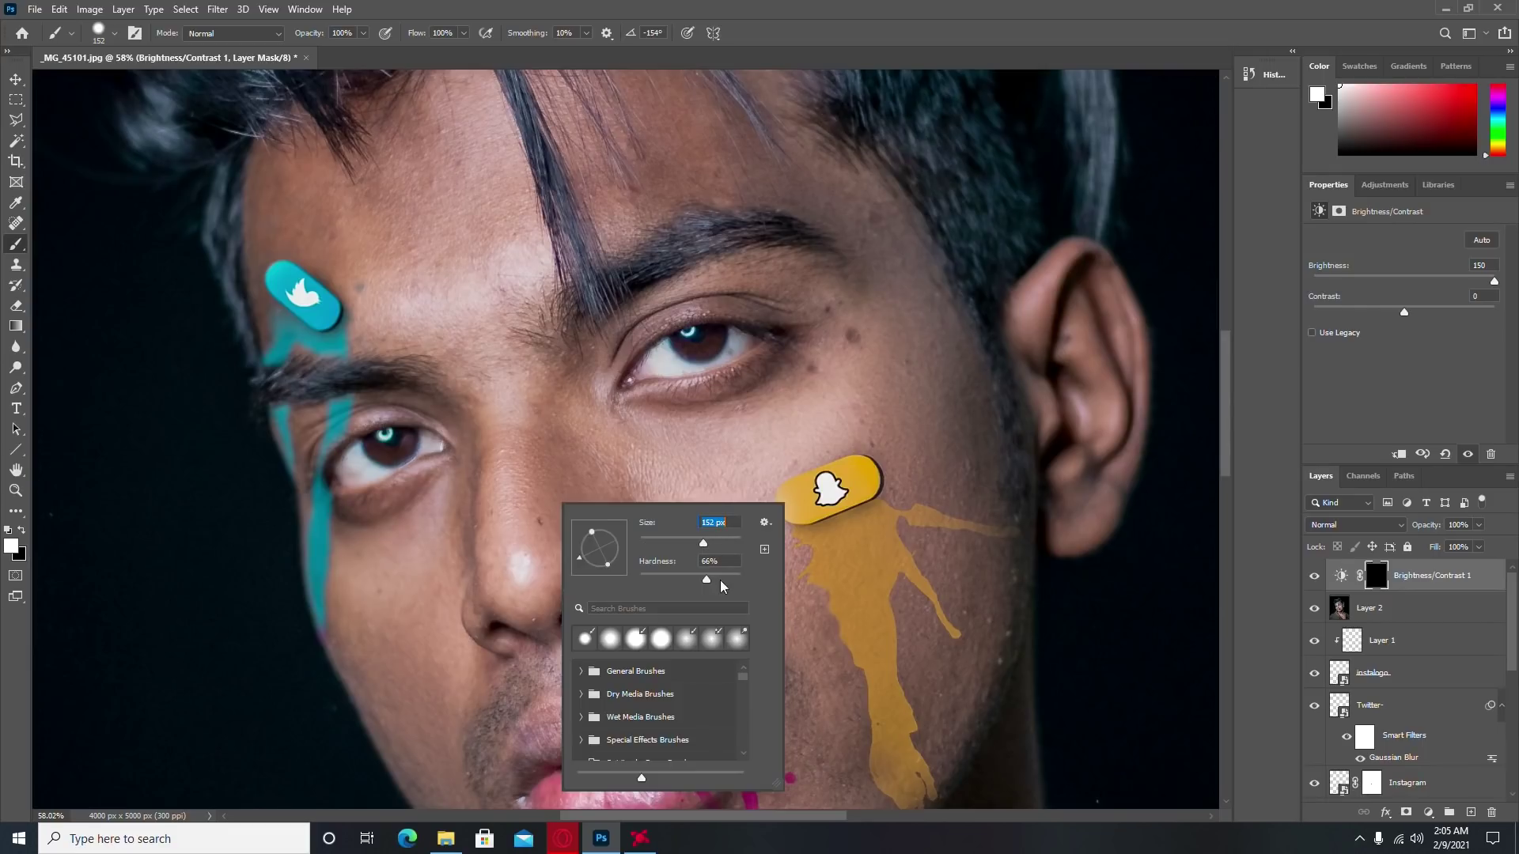
pyautogui.press('Return')
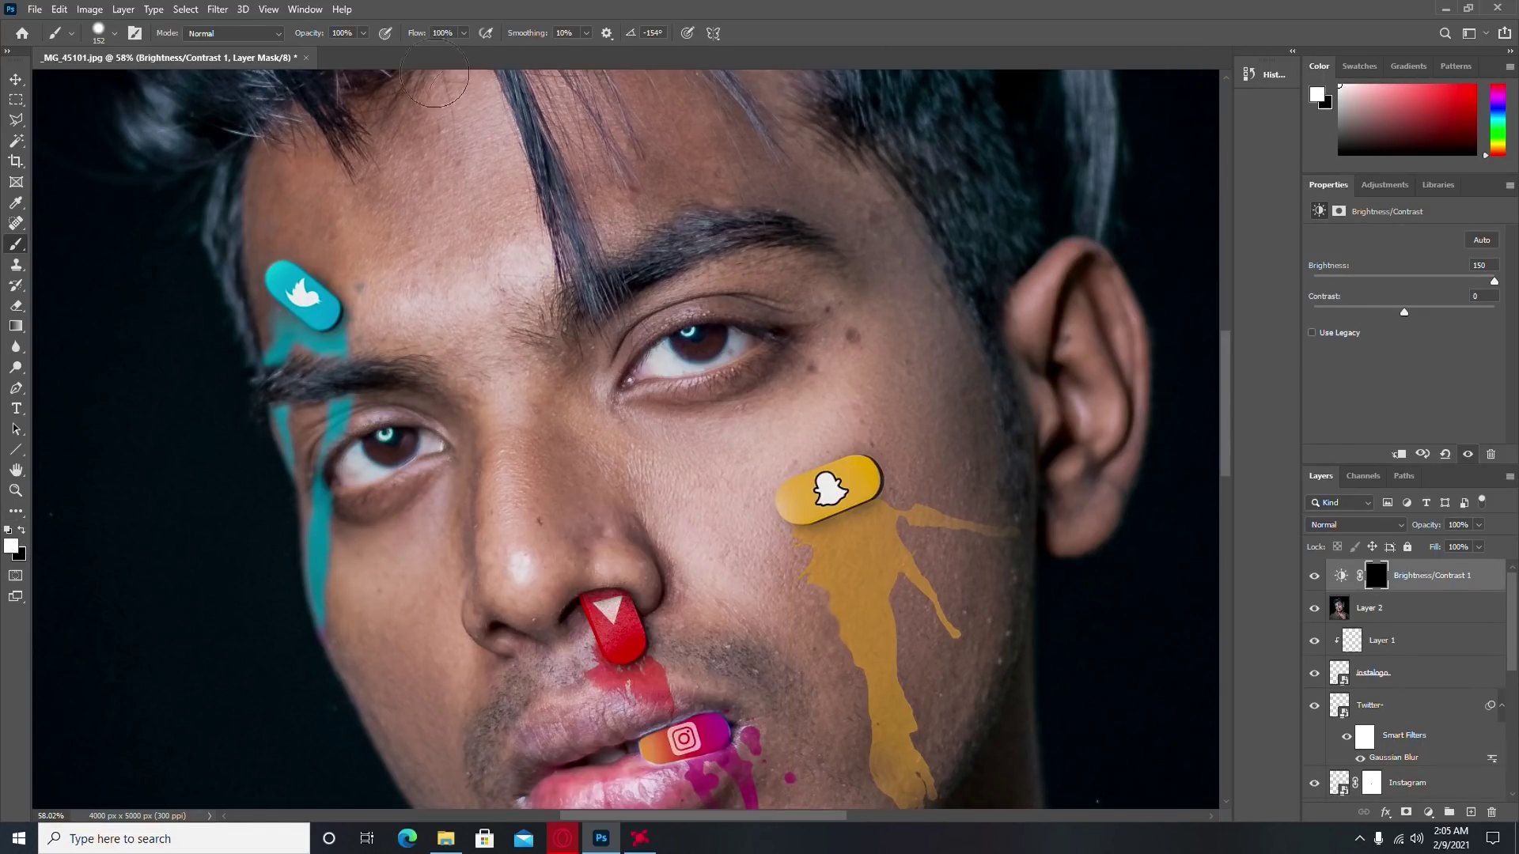
pyautogui.scroll(3, 748, 226)
pyautogui.scroll(3, 767, 252)
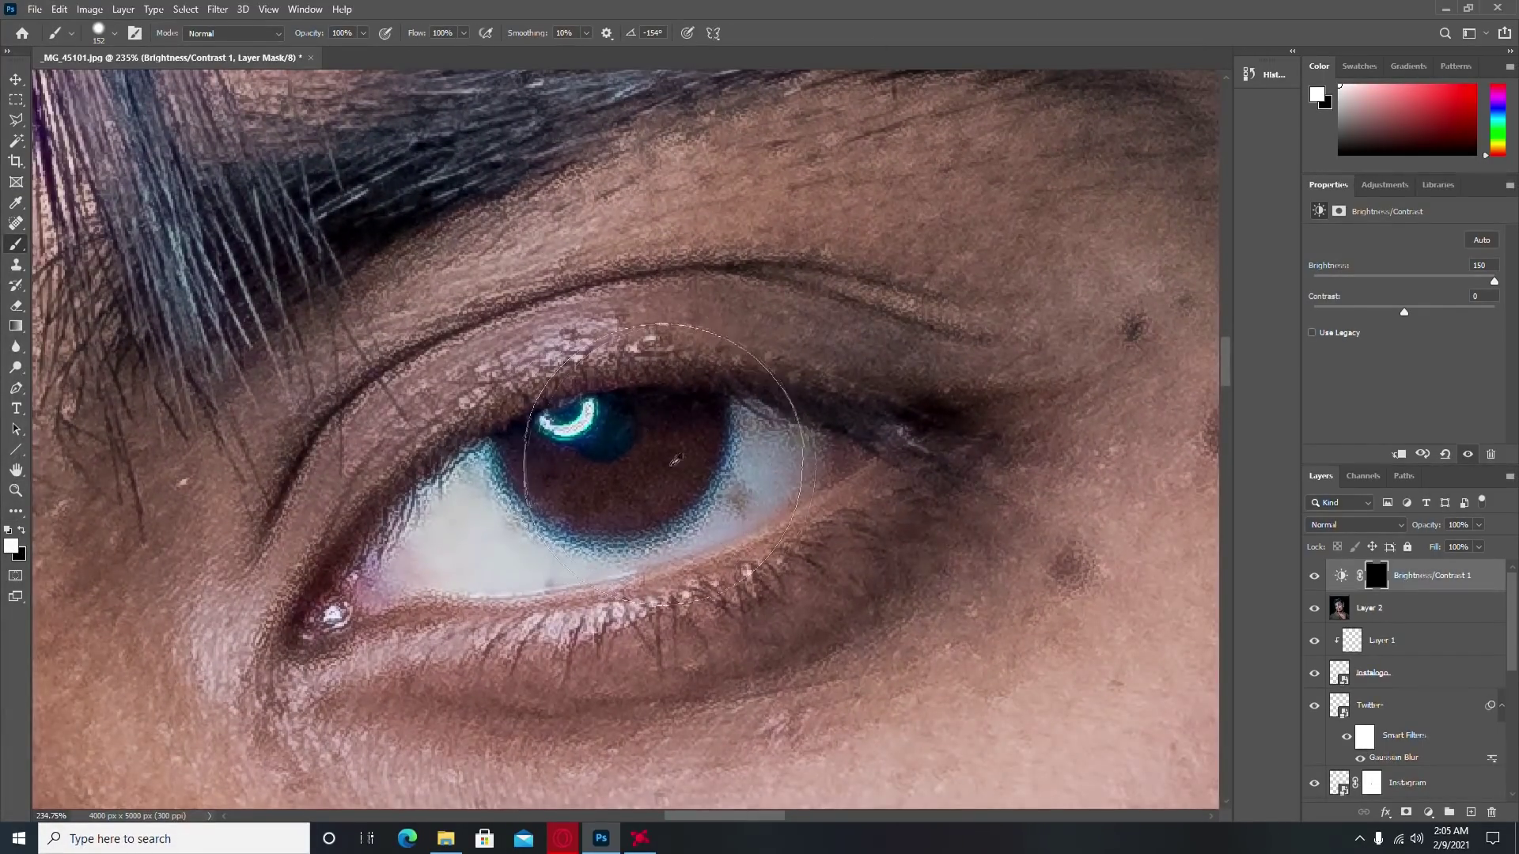
pyautogui.rightClick(626, 467)
pyautogui.moveTo(795, 504); pyautogui.dragTo(787, 506)
pyautogui.press('Return')
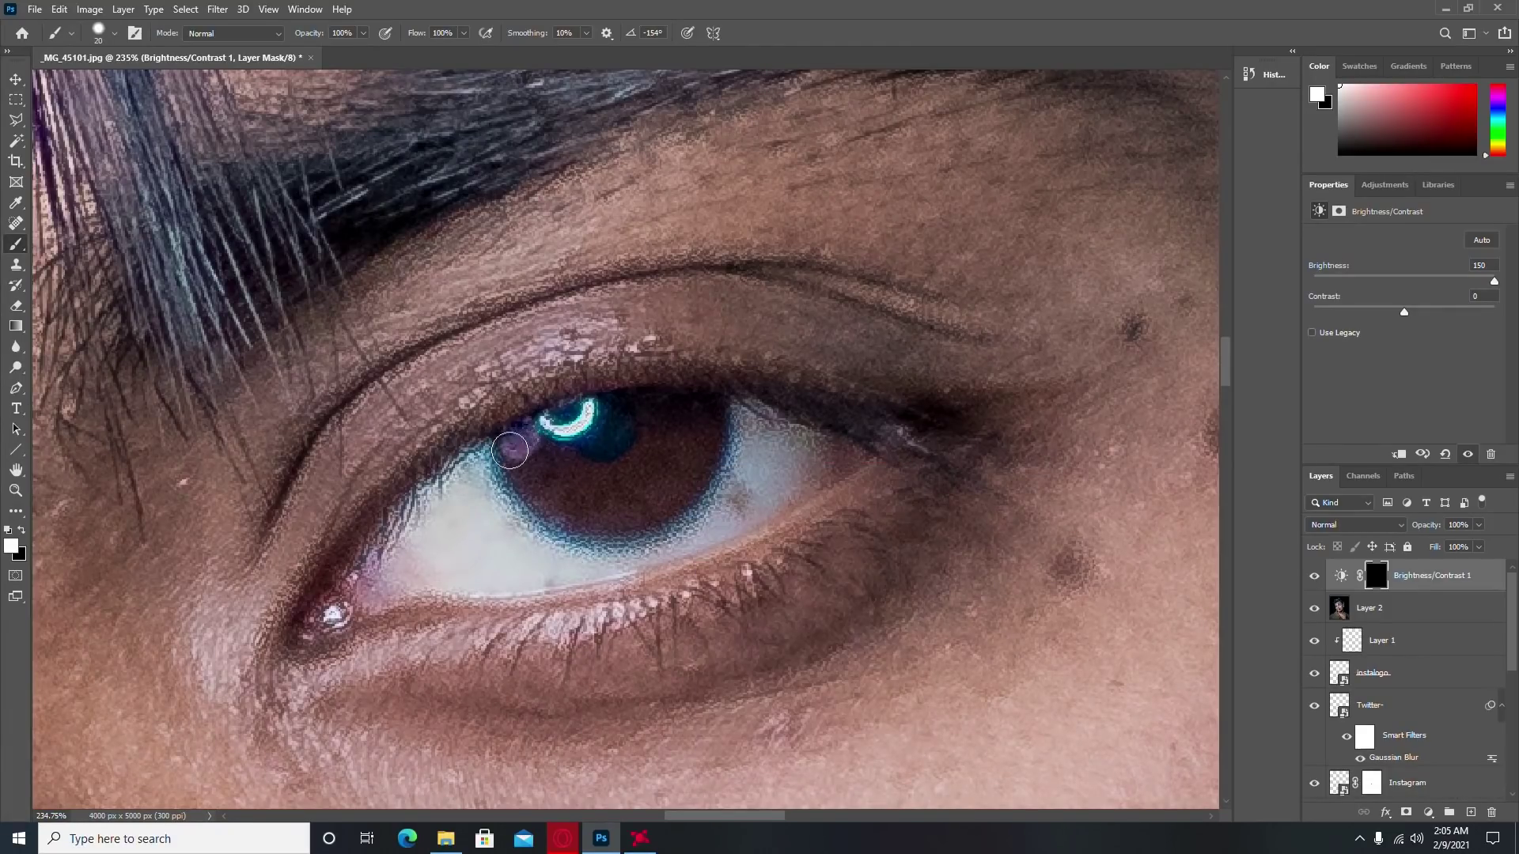
pyautogui.moveTo(518, 445)
pyautogui.mouseDown()
pyautogui.moveTo(550, 463)
pyautogui.moveTo(650, 457)
pyautogui.mouseUp()
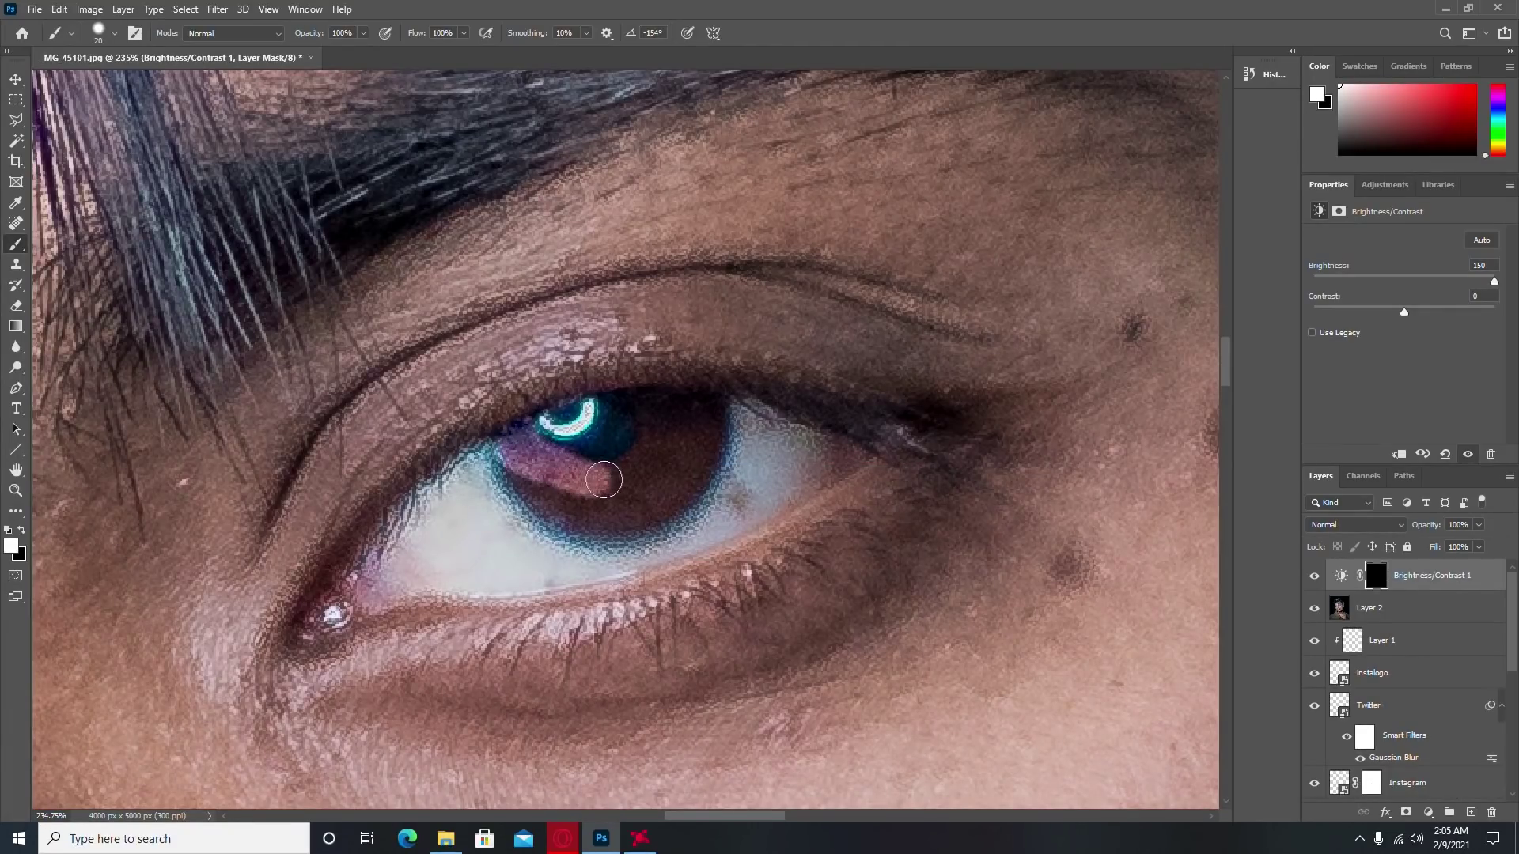
pyautogui.moveTo(655, 420)
pyautogui.mouseDown()
pyautogui.moveTo(657, 400)
pyautogui.moveTo(708, 411)
pyautogui.moveTo(693, 484)
pyautogui.moveTo(656, 518)
pyautogui.moveTo(577, 518)
pyautogui.moveTo(514, 474)
pyautogui.moveTo(634, 492)
pyautogui.mouseUp()
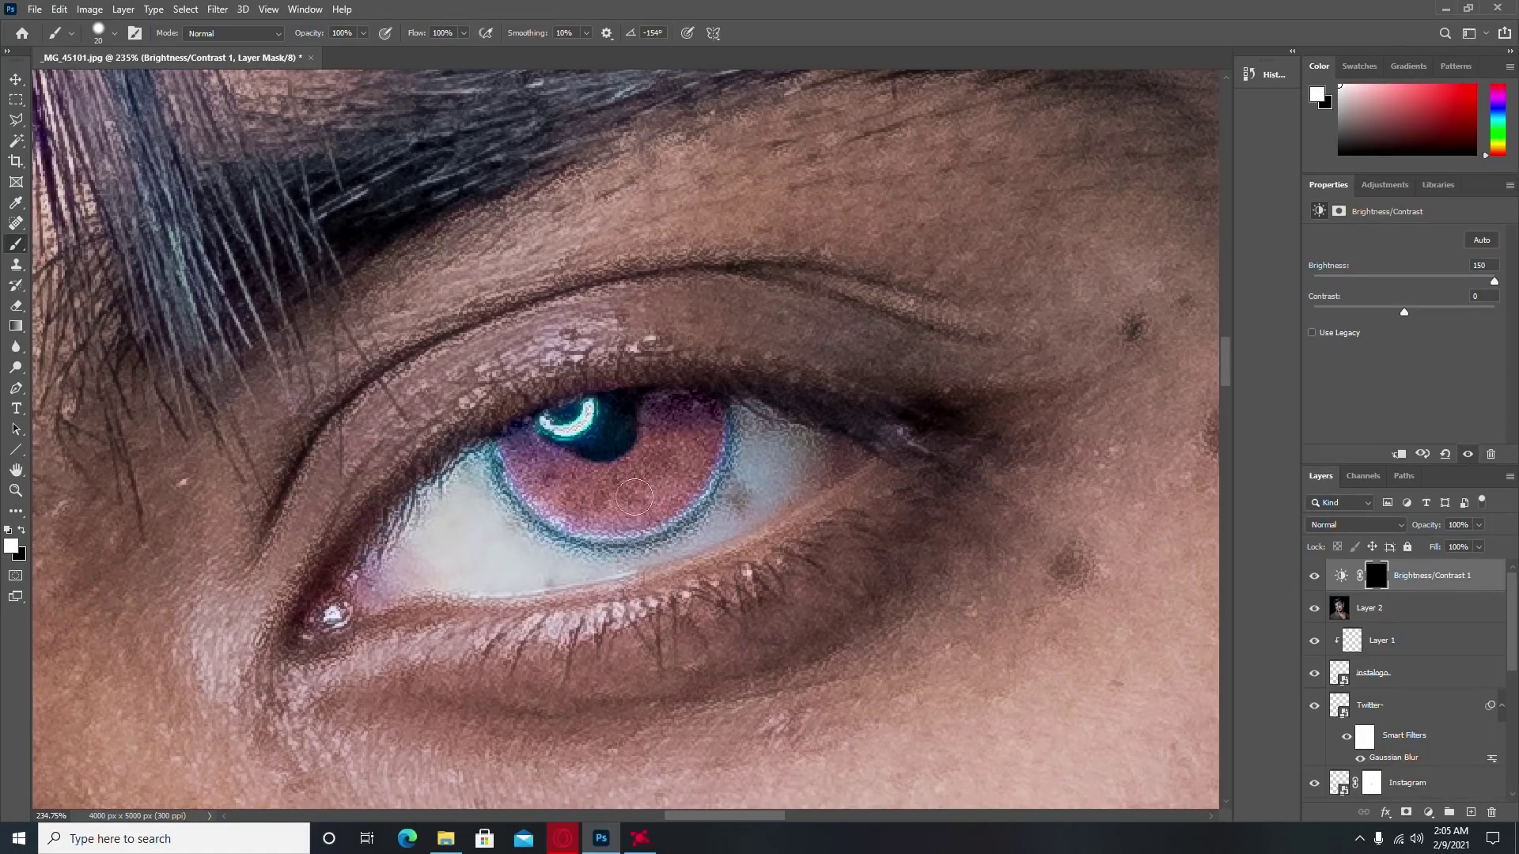
# Step: Paint the brightening onto the lower-left part of the other iris
pyautogui.scroll(-5, 320, 587)
pyautogui.scroll(3, 379, 567)
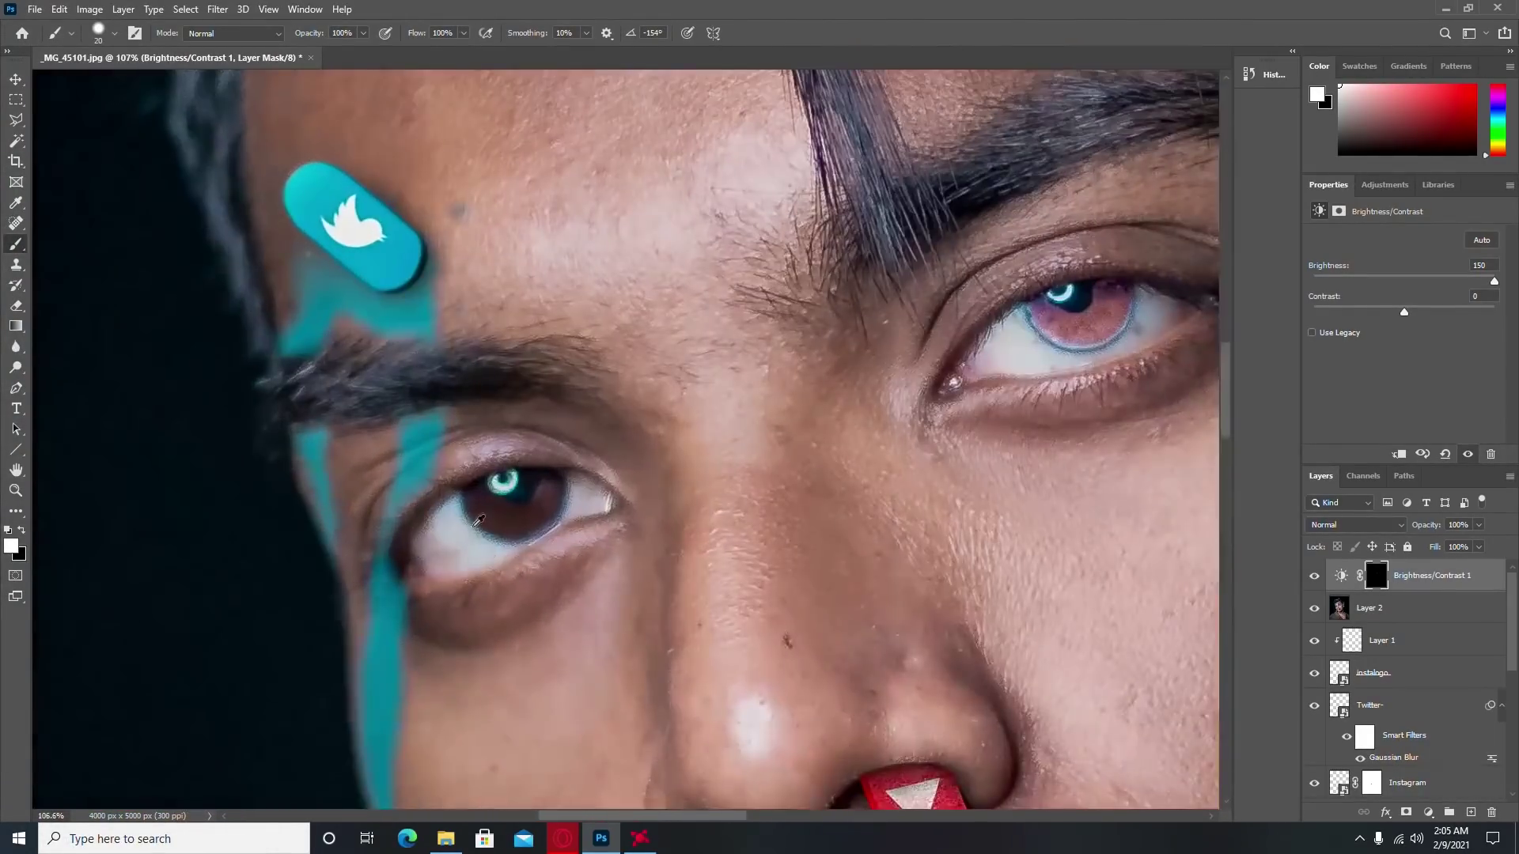
pyautogui.scroll(2, 380, 567)
pyautogui.moveTo(478, 481)
pyautogui.mouseDown()
pyautogui.moveTo(498, 524)
pyautogui.moveTo(557, 528)
pyautogui.moveTo(585, 486)
pyautogui.moveTo(577, 466)
pyautogui.moveTo(526, 503)
pyautogui.moveTo(487, 495)
pyautogui.moveTo(546, 507)
pyautogui.mouseUp()
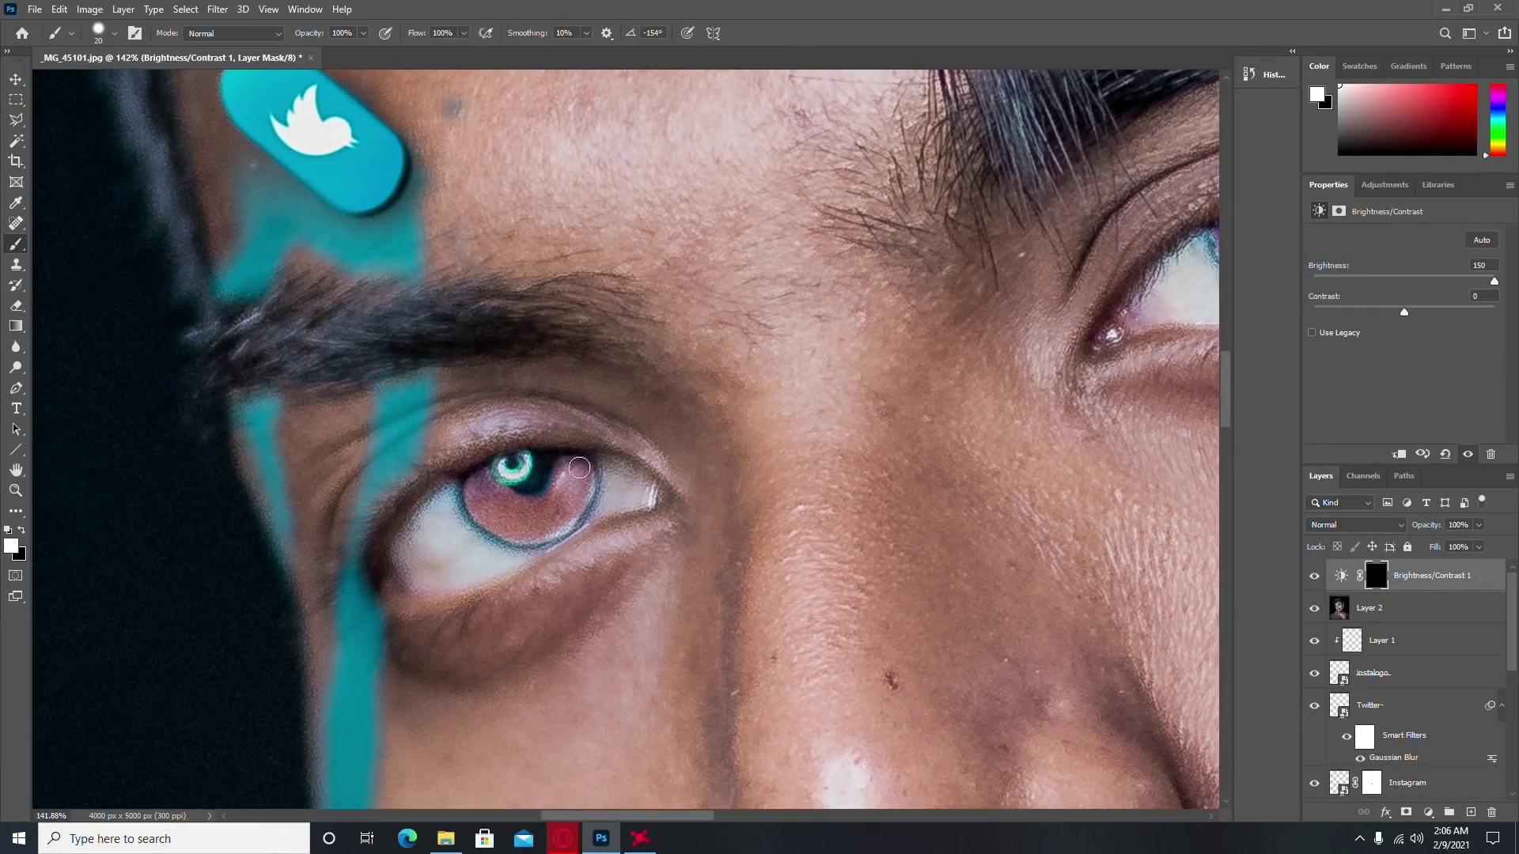
pyautogui.scroll(-8, 557, 519)
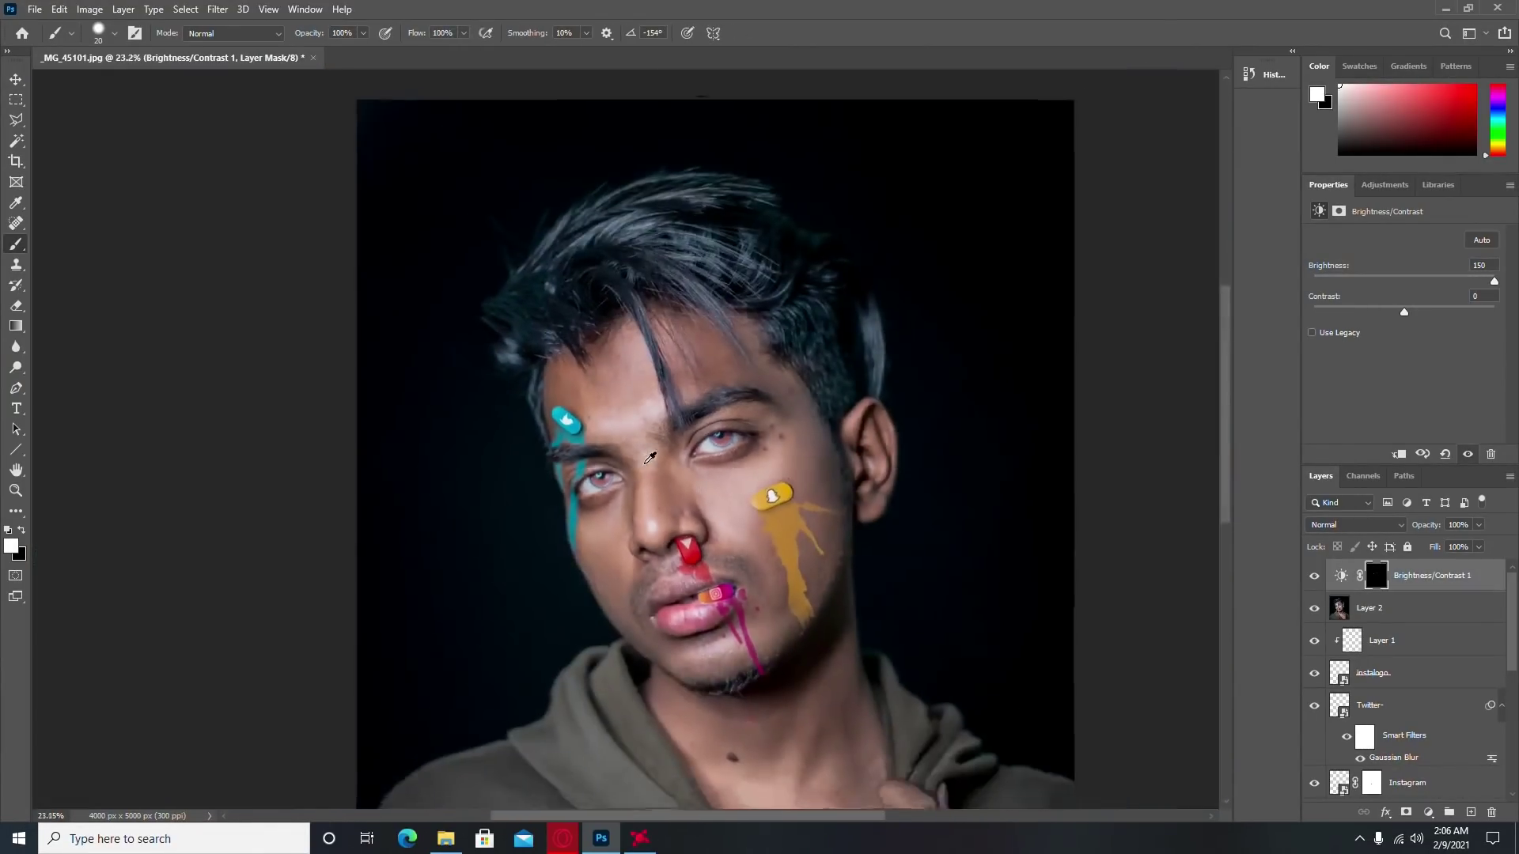
pyautogui.scroll(2, 579, 316)
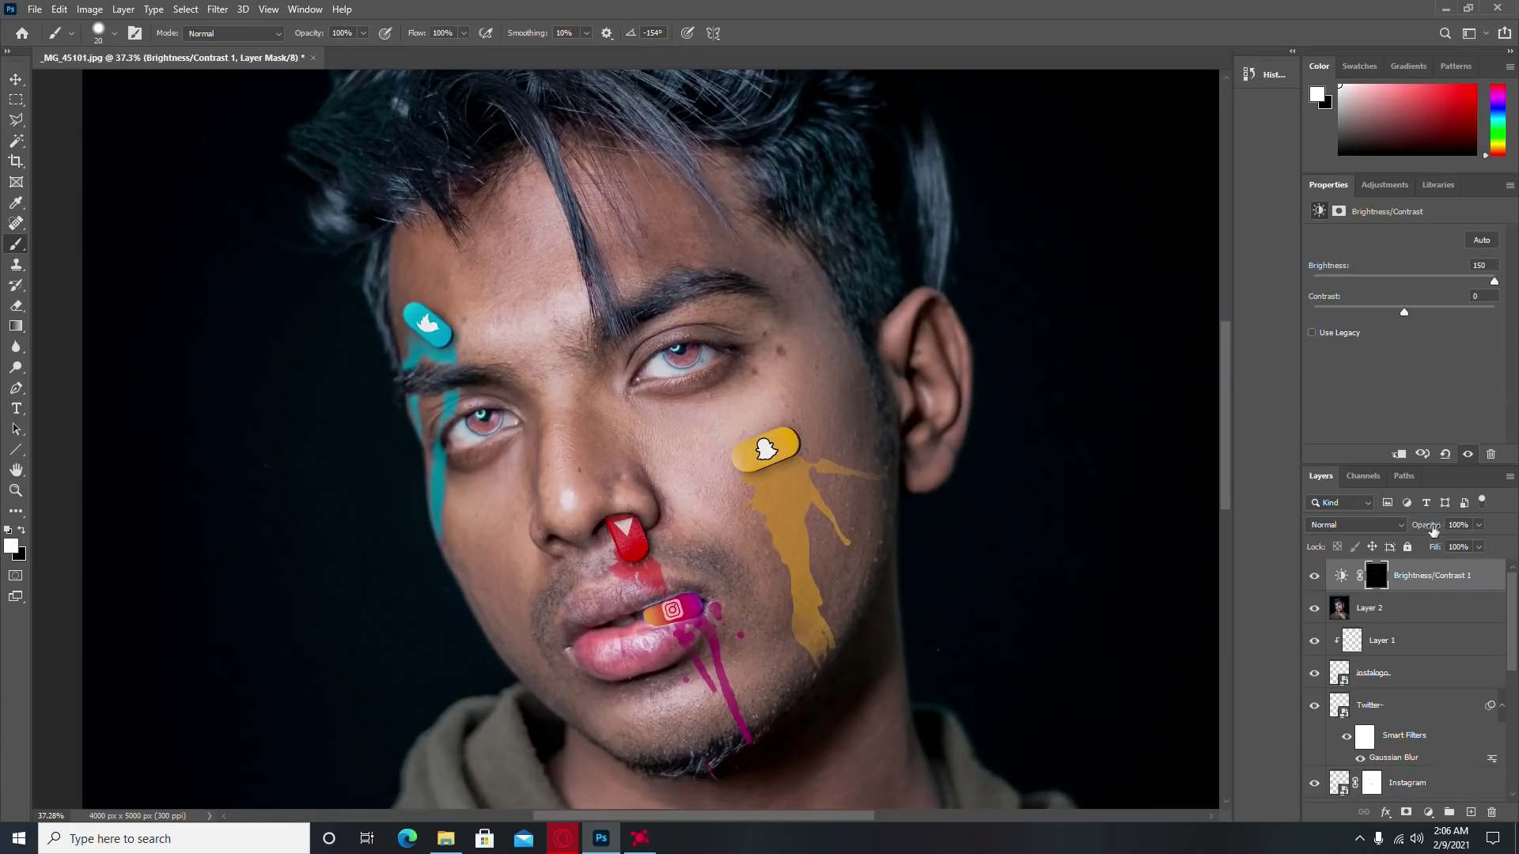
# Step: Lower Brightness/Contrast 1 opacity to 37% and fit the image on screen
pyautogui.moveTo(1404, 532); pyautogui.dragTo(1399, 534)
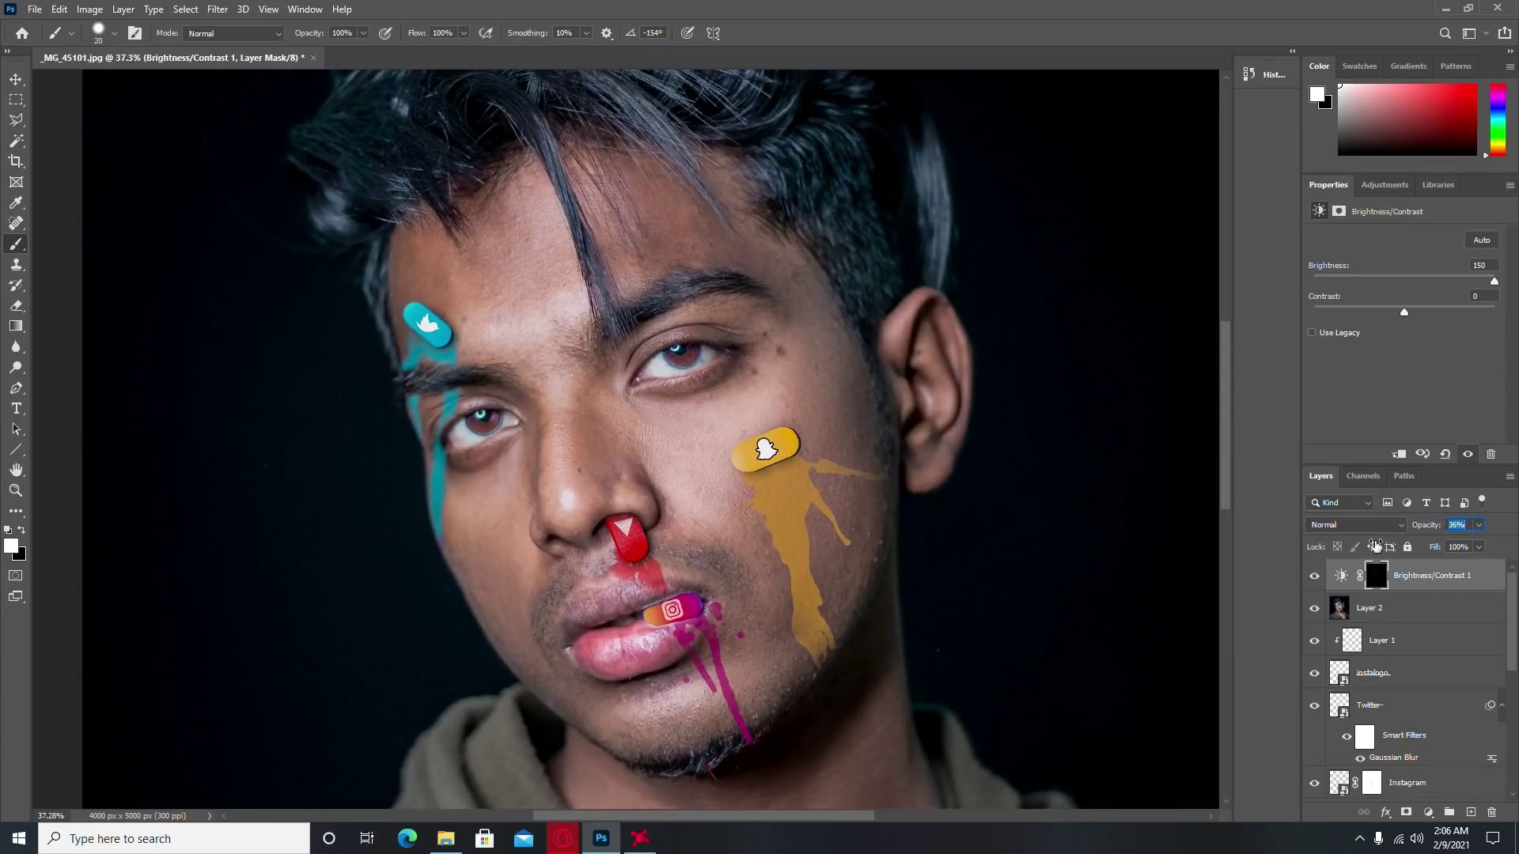
pyautogui.hotkey('ctrl', '0')
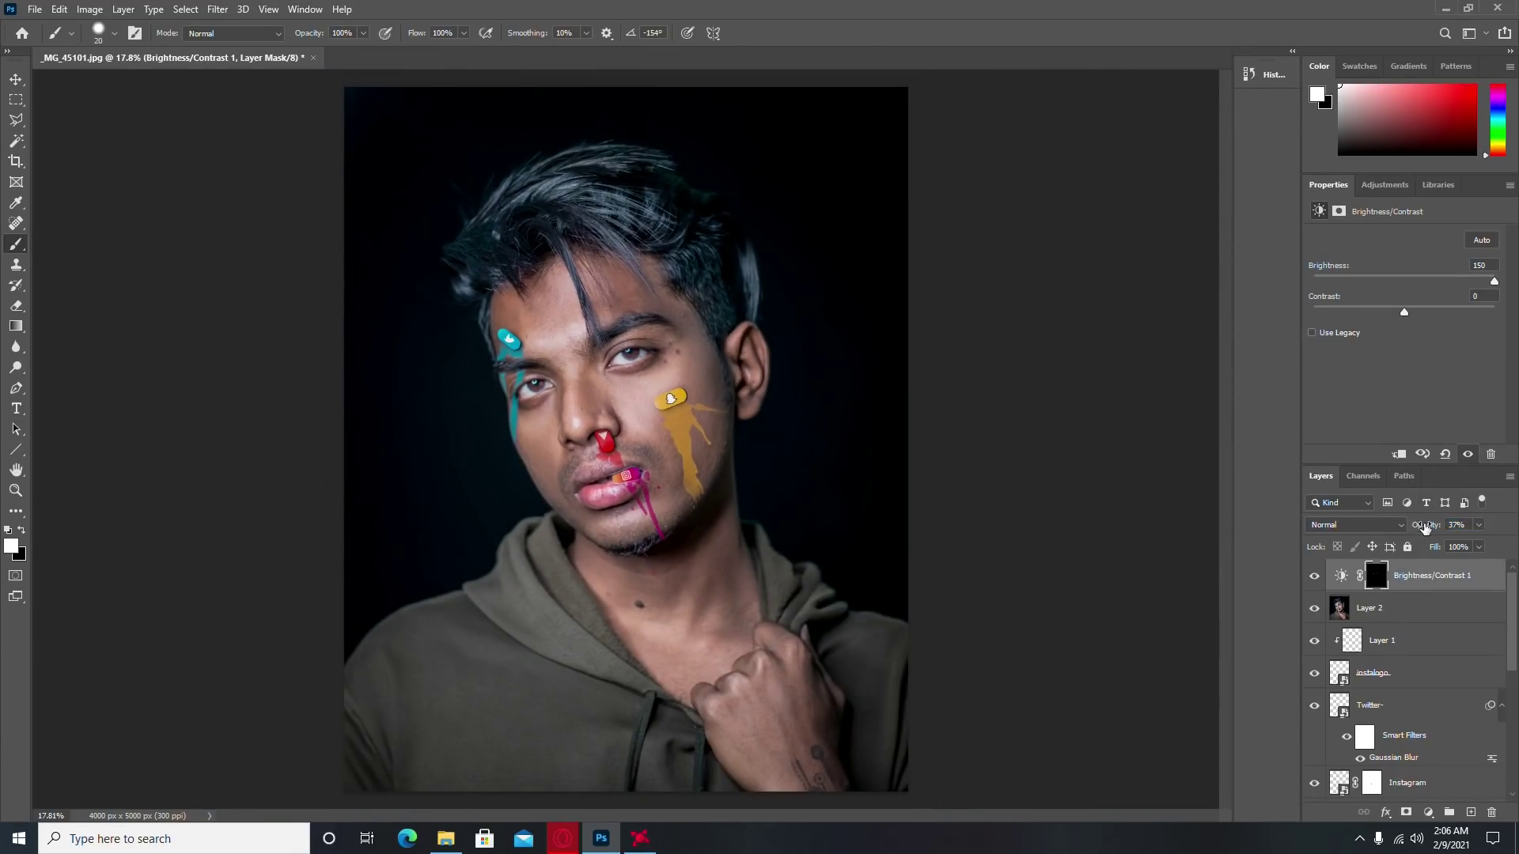
pyautogui.scroll(-2, 658, 333)
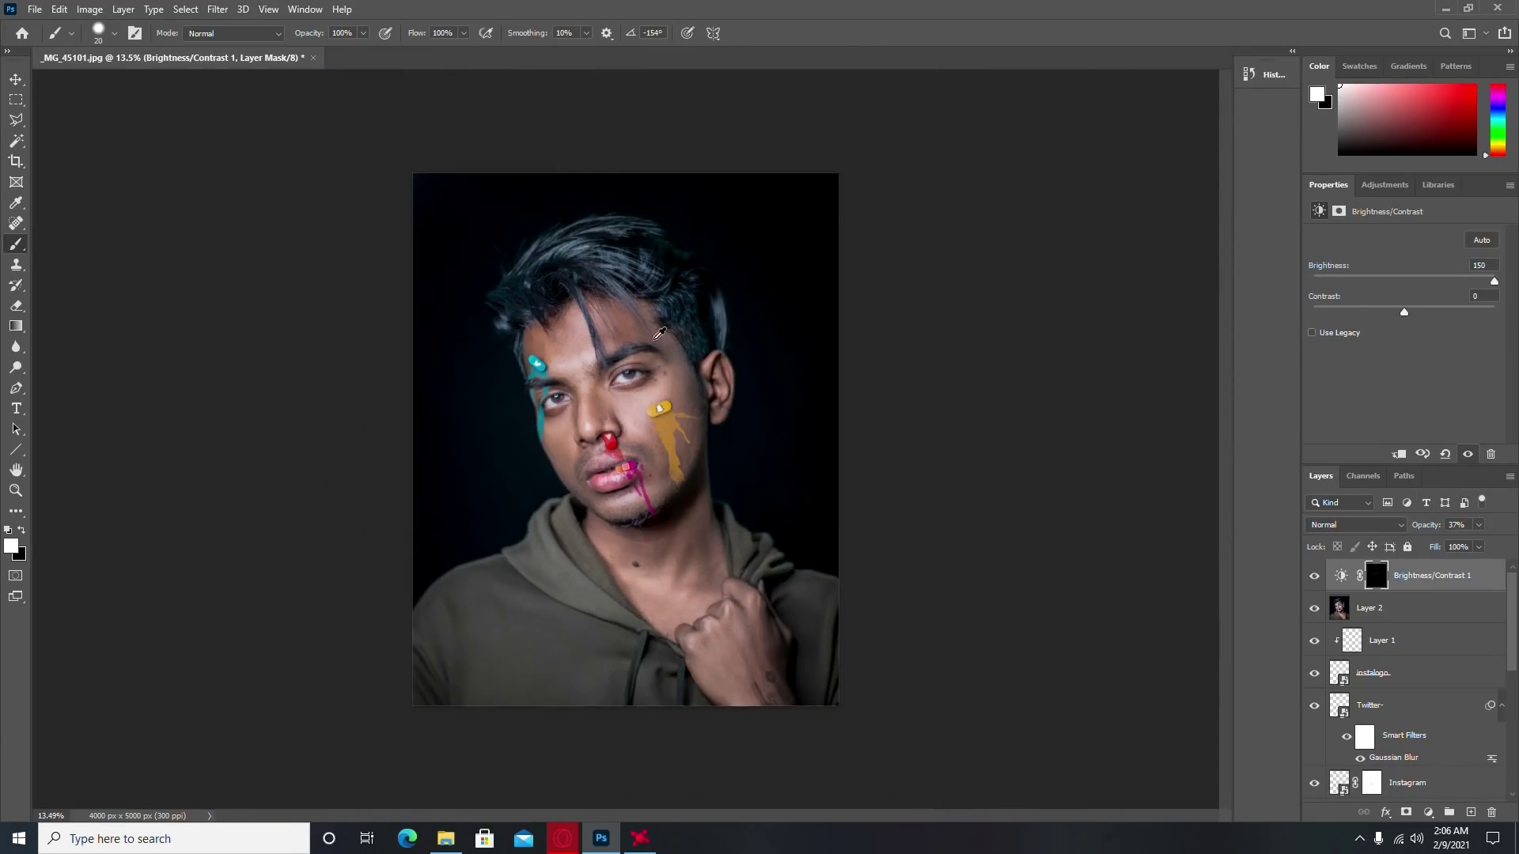
pyautogui.click(1401, 608)
# Step: Merge the brightness adjustment into Layer 2 with Ctrl+E and switch to the Dodge Tool
pyautogui.keyDown('shift'); pyautogui.click(1428, 585); pyautogui.keyUp('shift')
pyautogui.hotkey('ctrl', 'e')
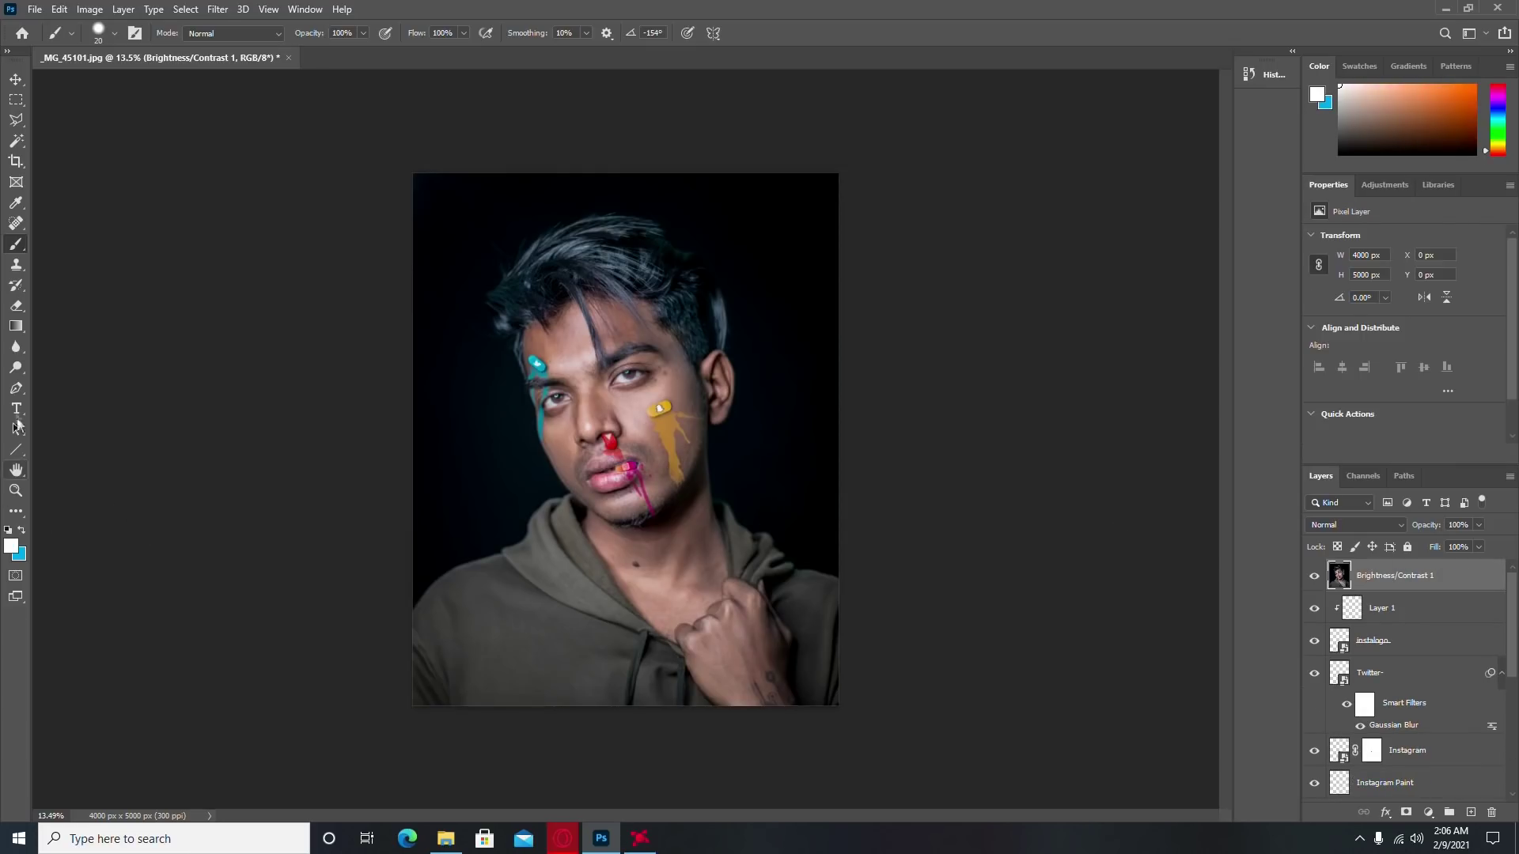
pyautogui.click(15, 368)
pyautogui.scroll(3, 682, 433)
pyautogui.rightClick(683, 433)
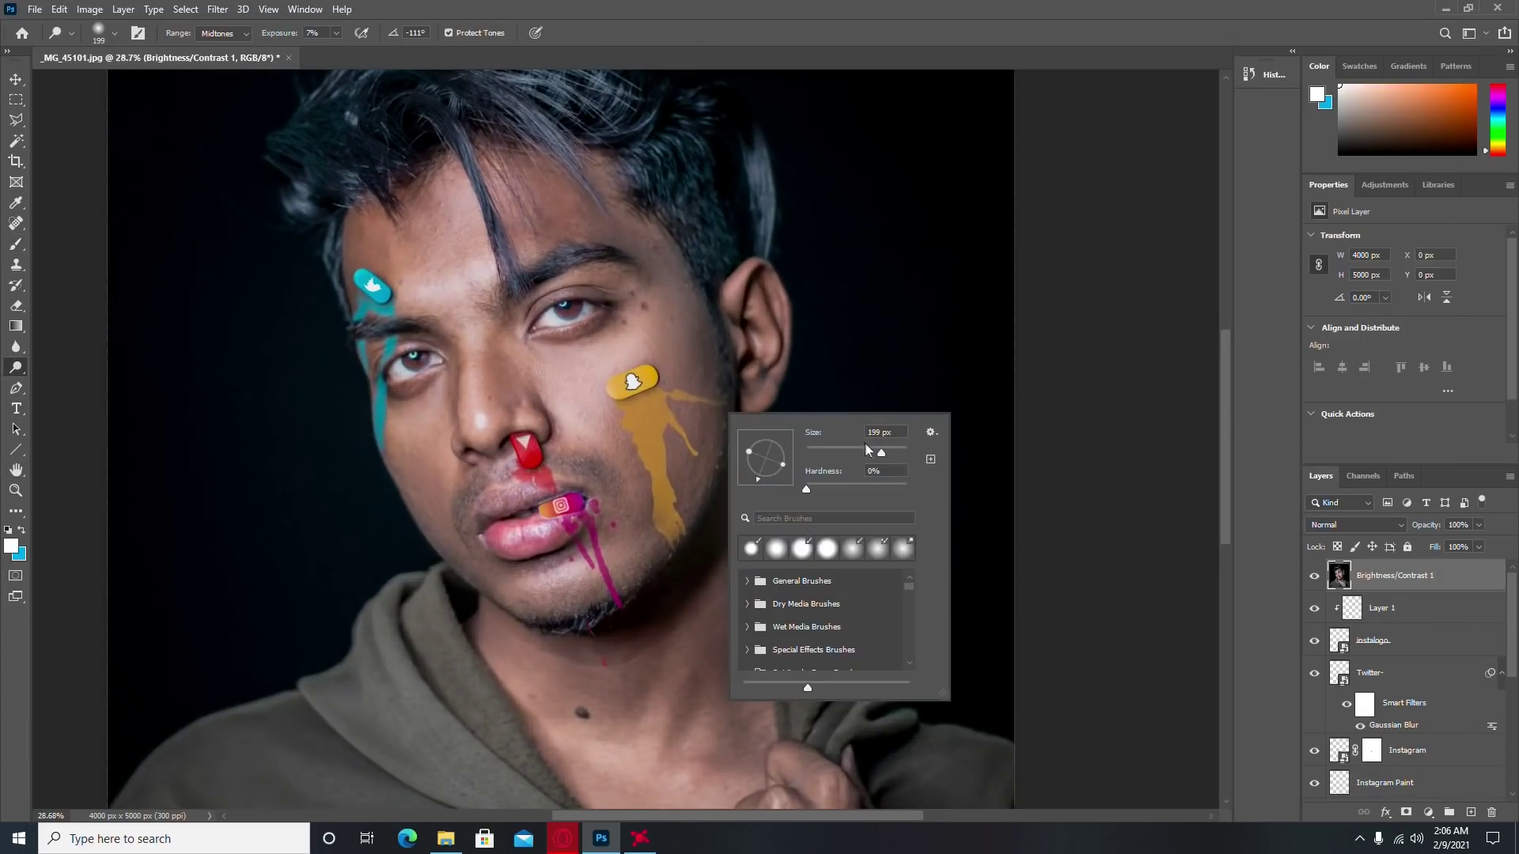
pyautogui.press('Return')
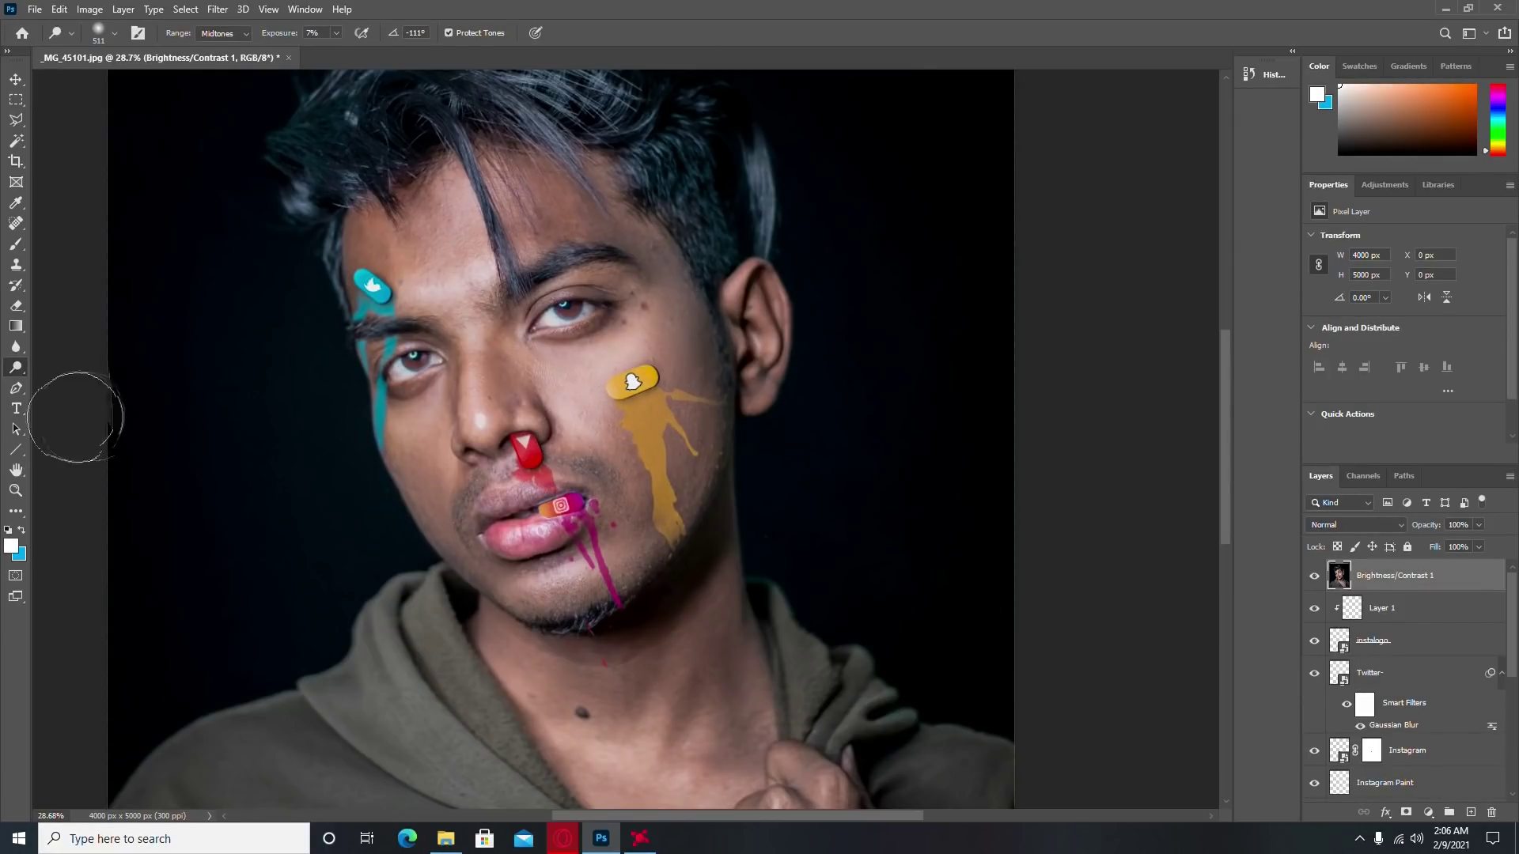
pyautogui.rightClick(16, 366)
pyautogui.click(71, 369)
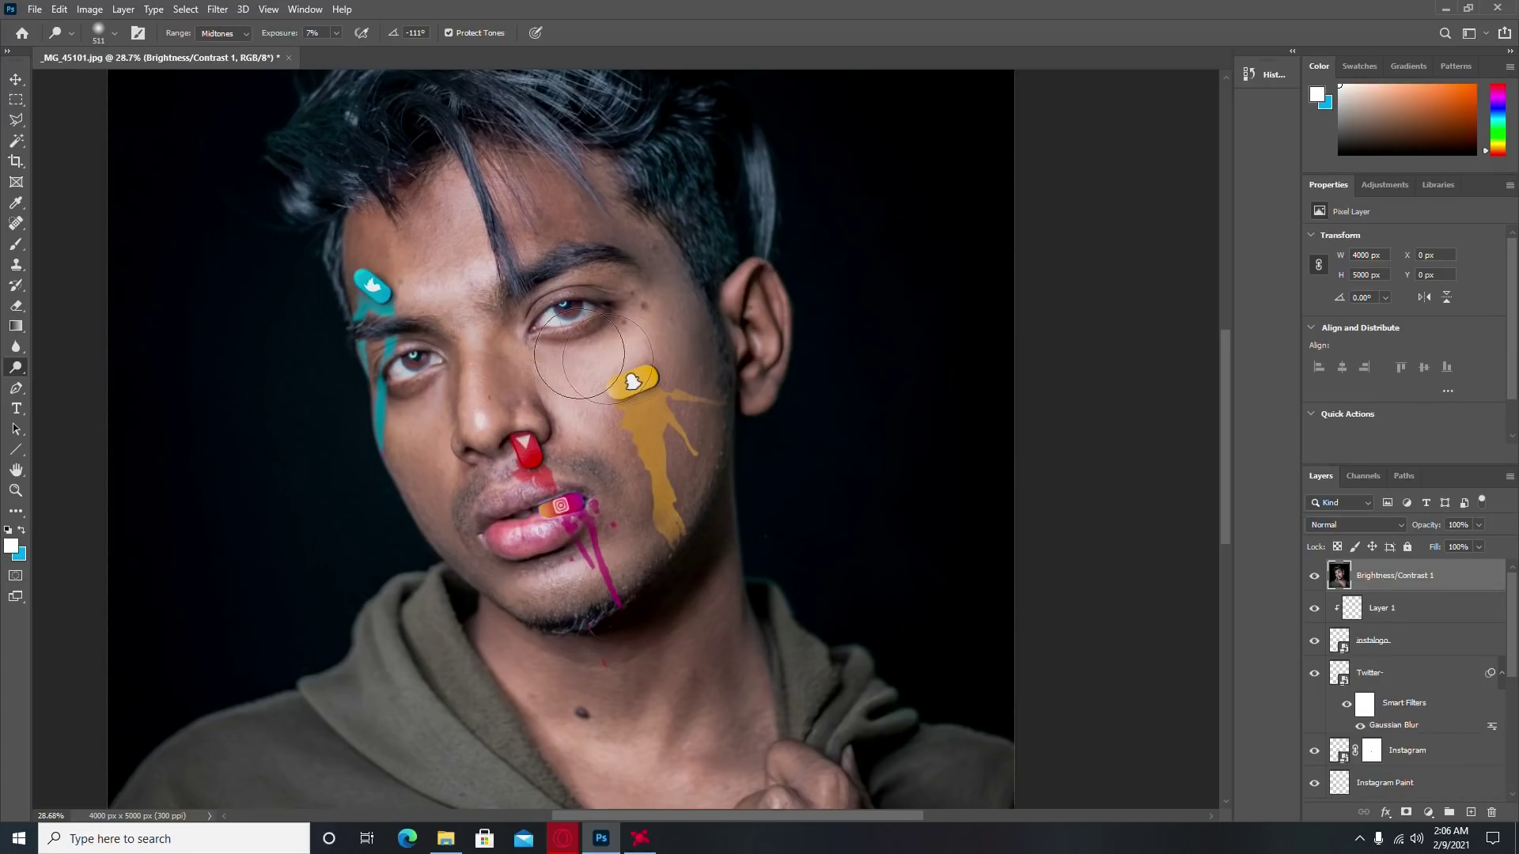
# Step: Dodge the shadow beside the left nostril with a ~199 px brush
pyautogui.rightClick(650, 362)
pyautogui.click(753, 394)
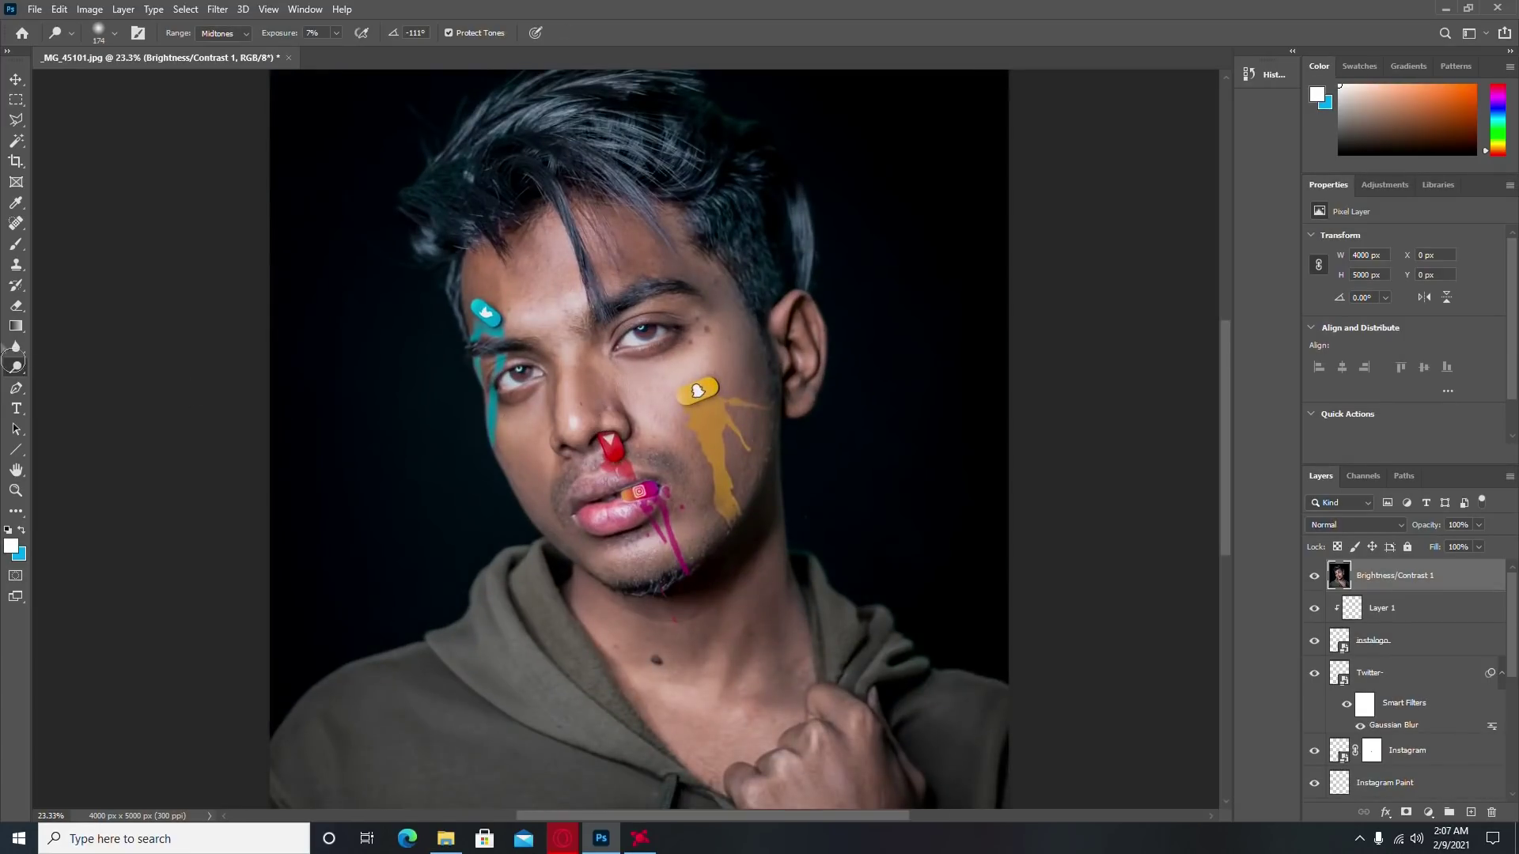
pyautogui.scroll(3, 616, 393)
pyautogui.rightClick(645, 360)
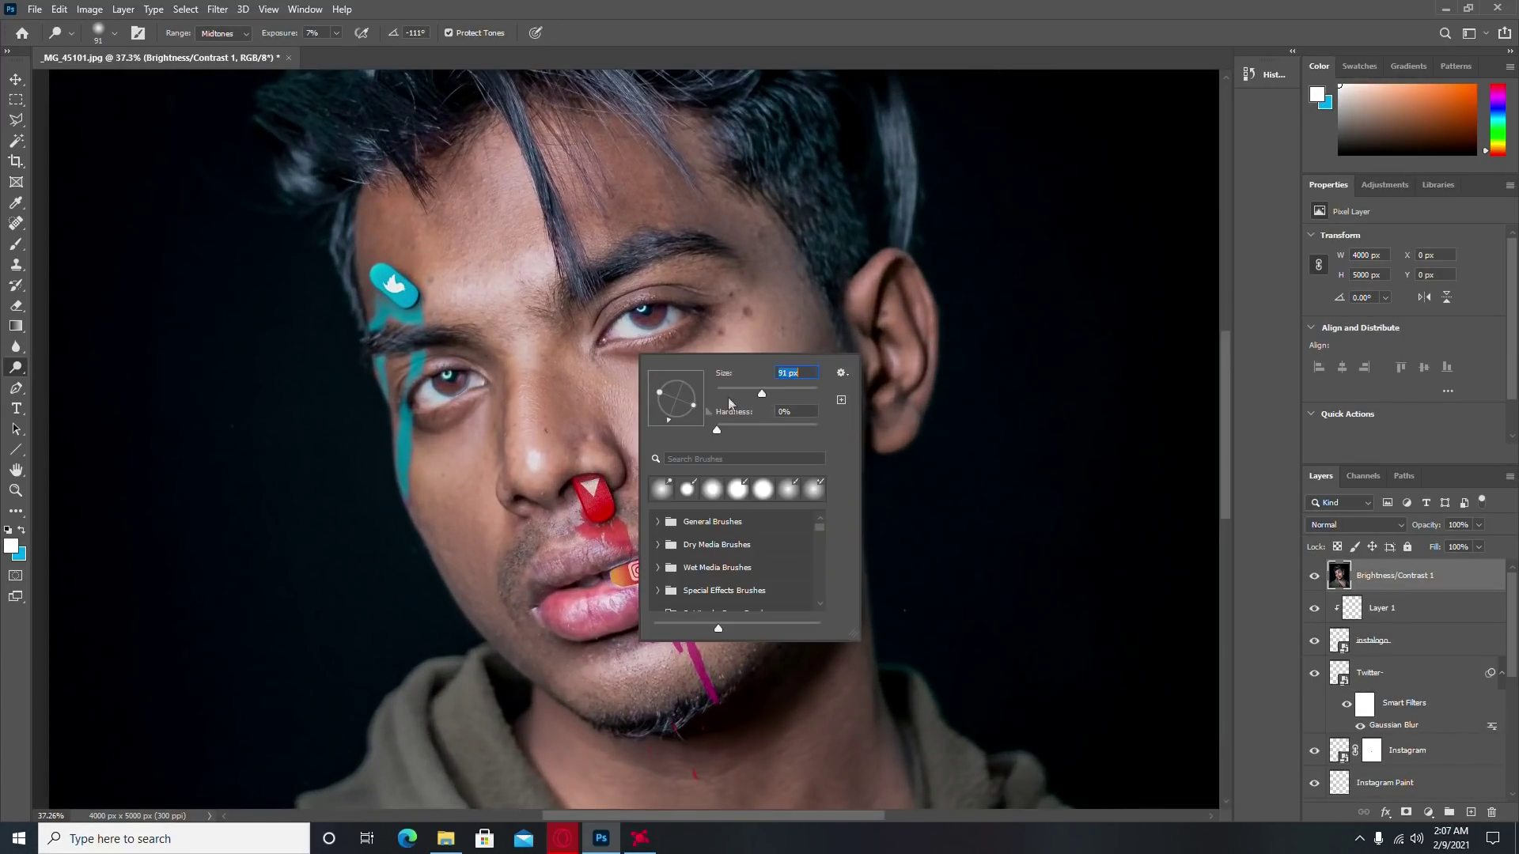
pyautogui.press('Return')
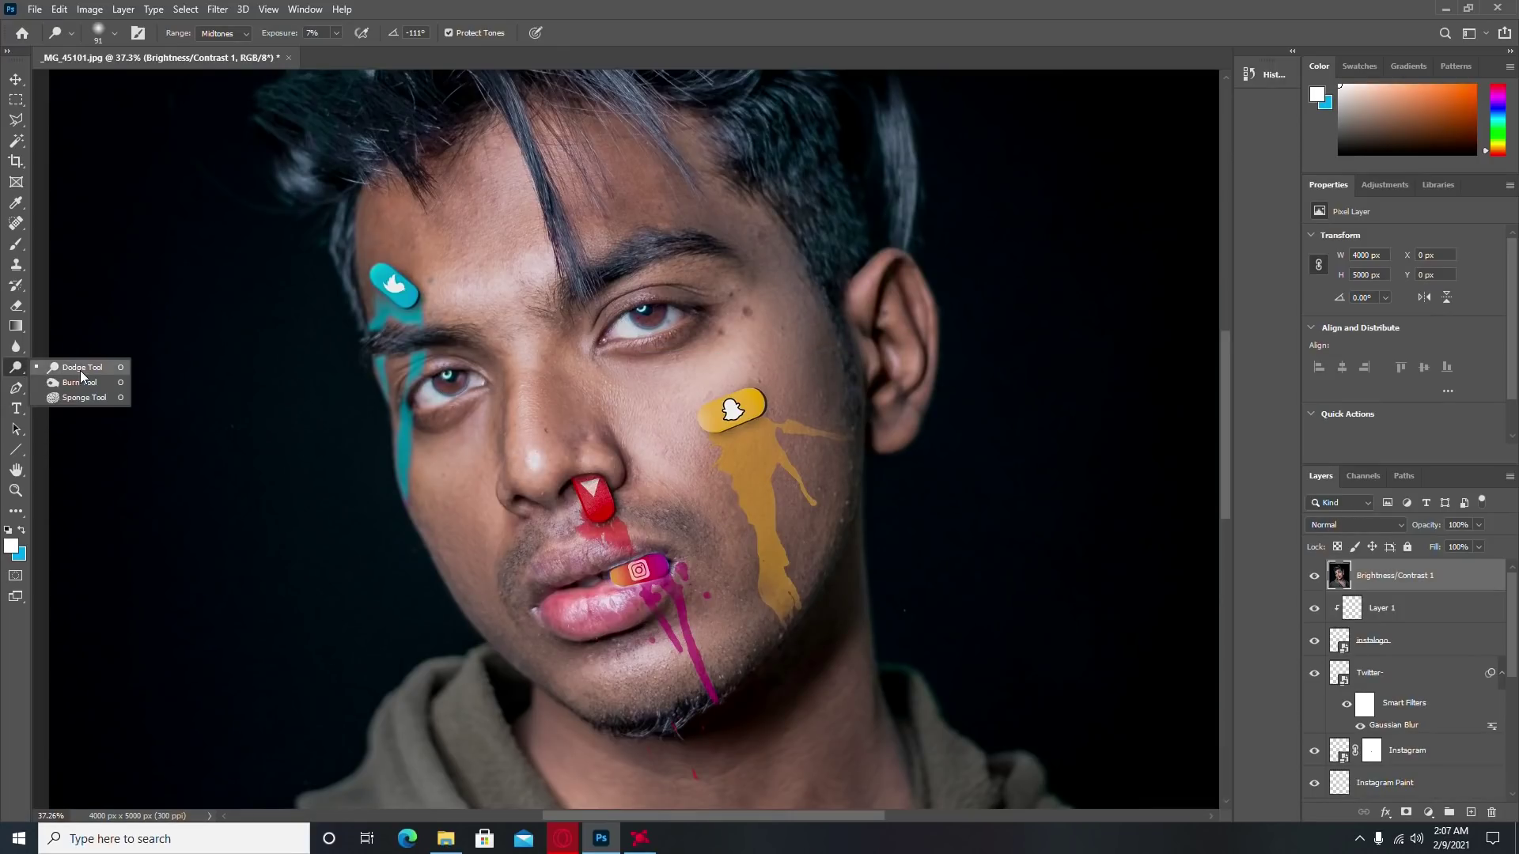
pyautogui.rightClick(731, 421)
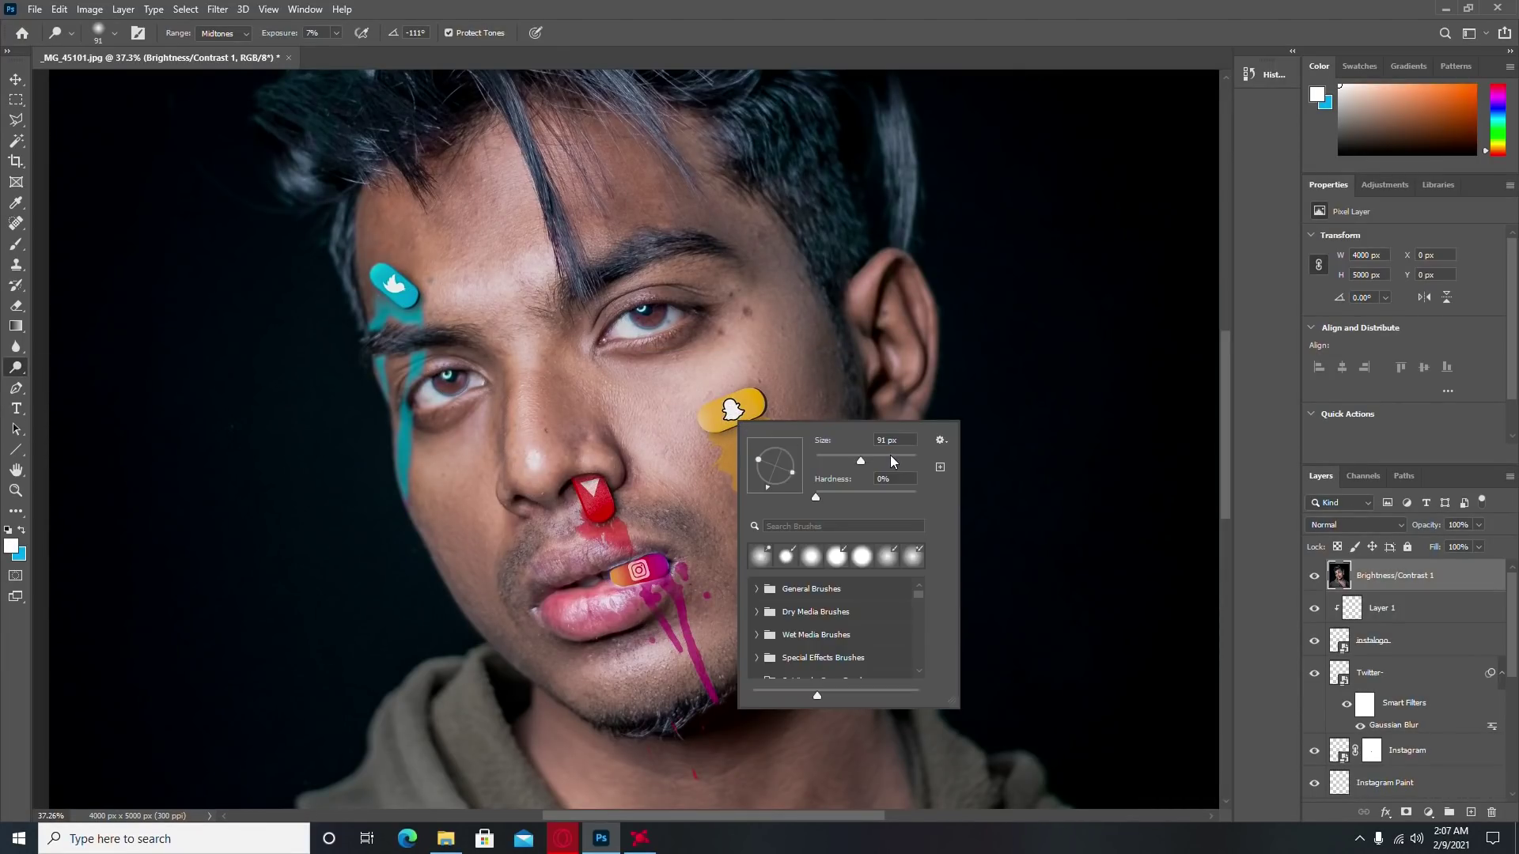
pyautogui.moveTo(858, 461); pyautogui.dragTo(894, 461)
pyautogui.press('Return')
pyautogui.moveTo(498, 477); pyautogui.dragTo(502, 518)
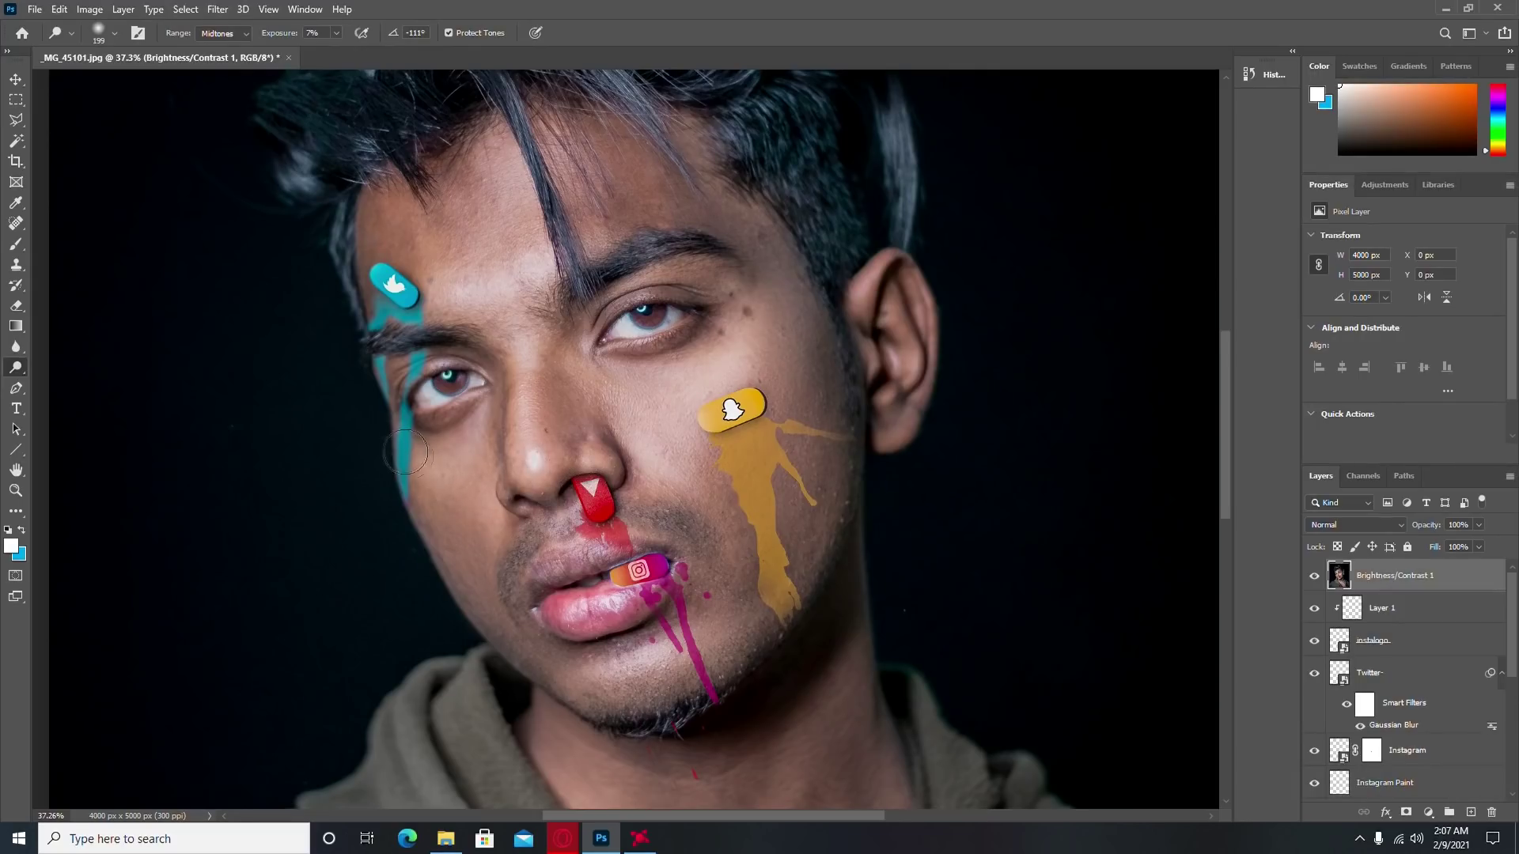
pyautogui.scroll(-1, 469, 513)
pyautogui.scroll(-1, 570, 578)
pyautogui.scroll(-1, 660, 643)
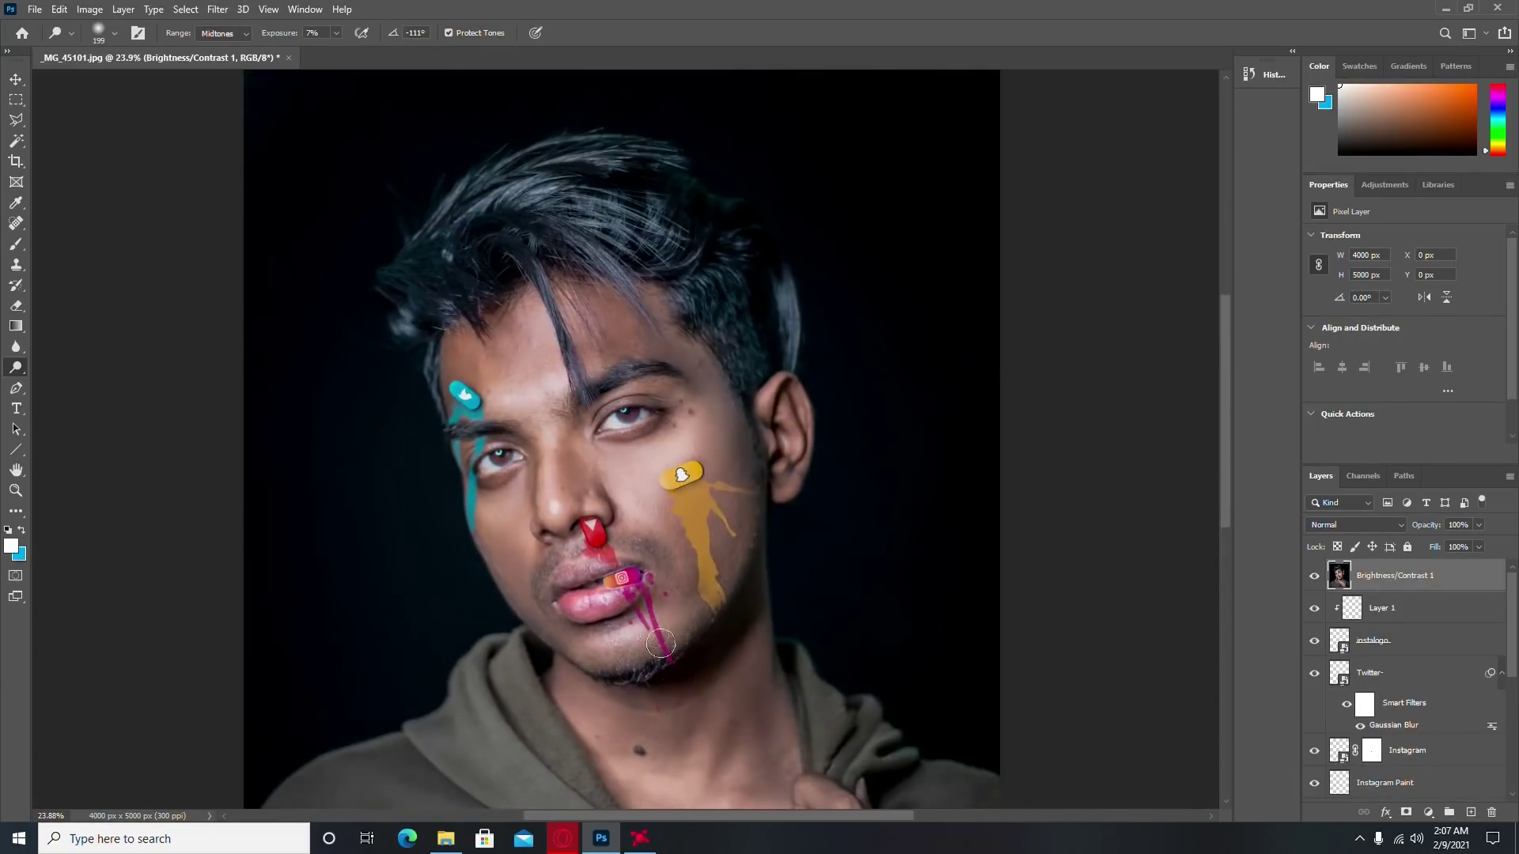
pyautogui.scroll(2, 648, 677)
pyautogui.scroll(2, 647, 680)
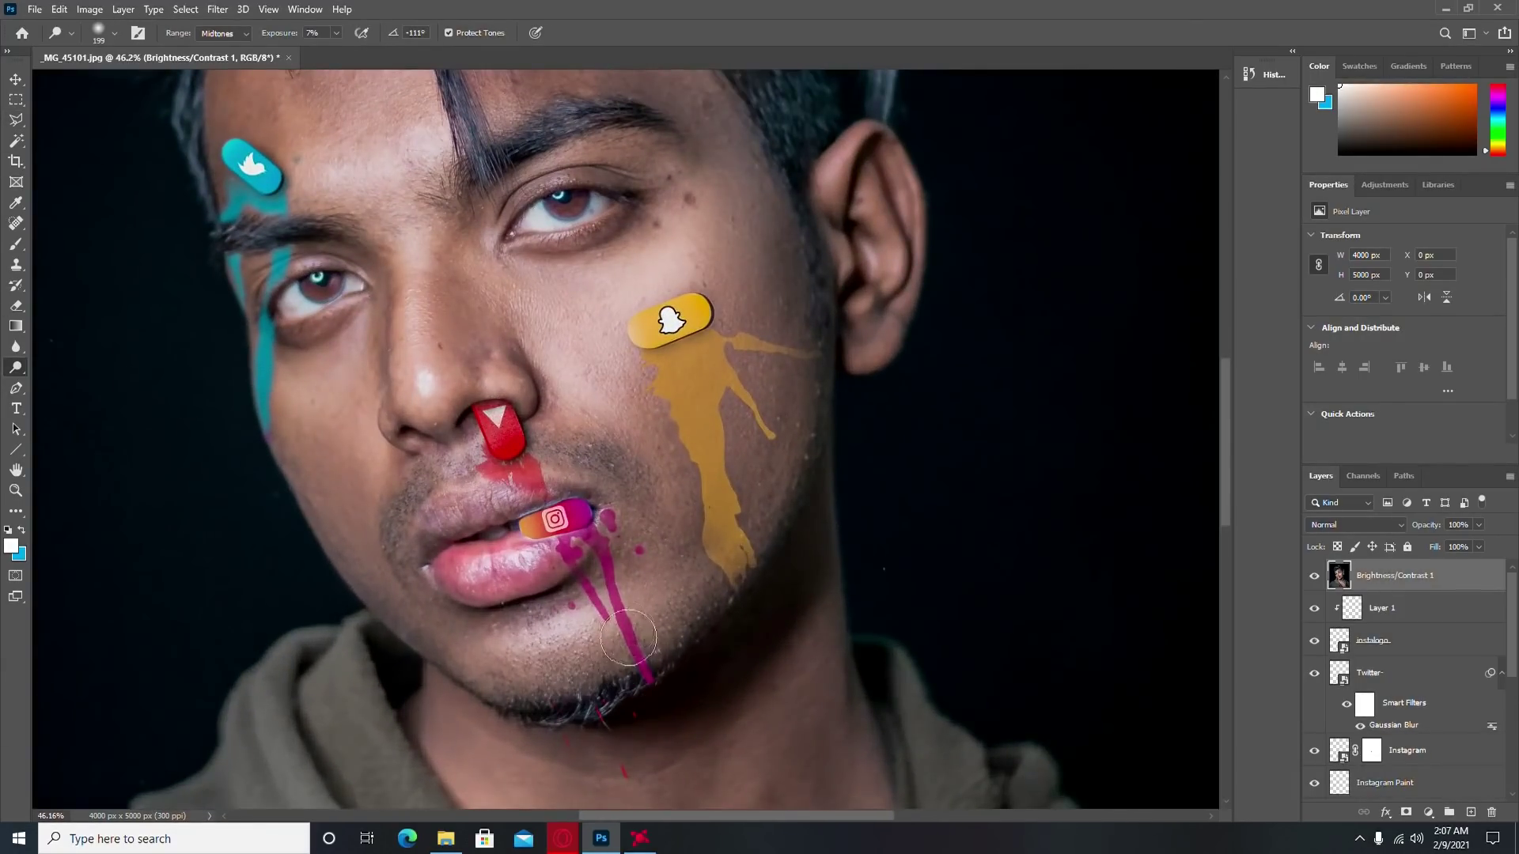
# Step: Spot-heal the chin blemish below the pink paint drip with the Spot Healing Brush
pyautogui.click(16, 226)
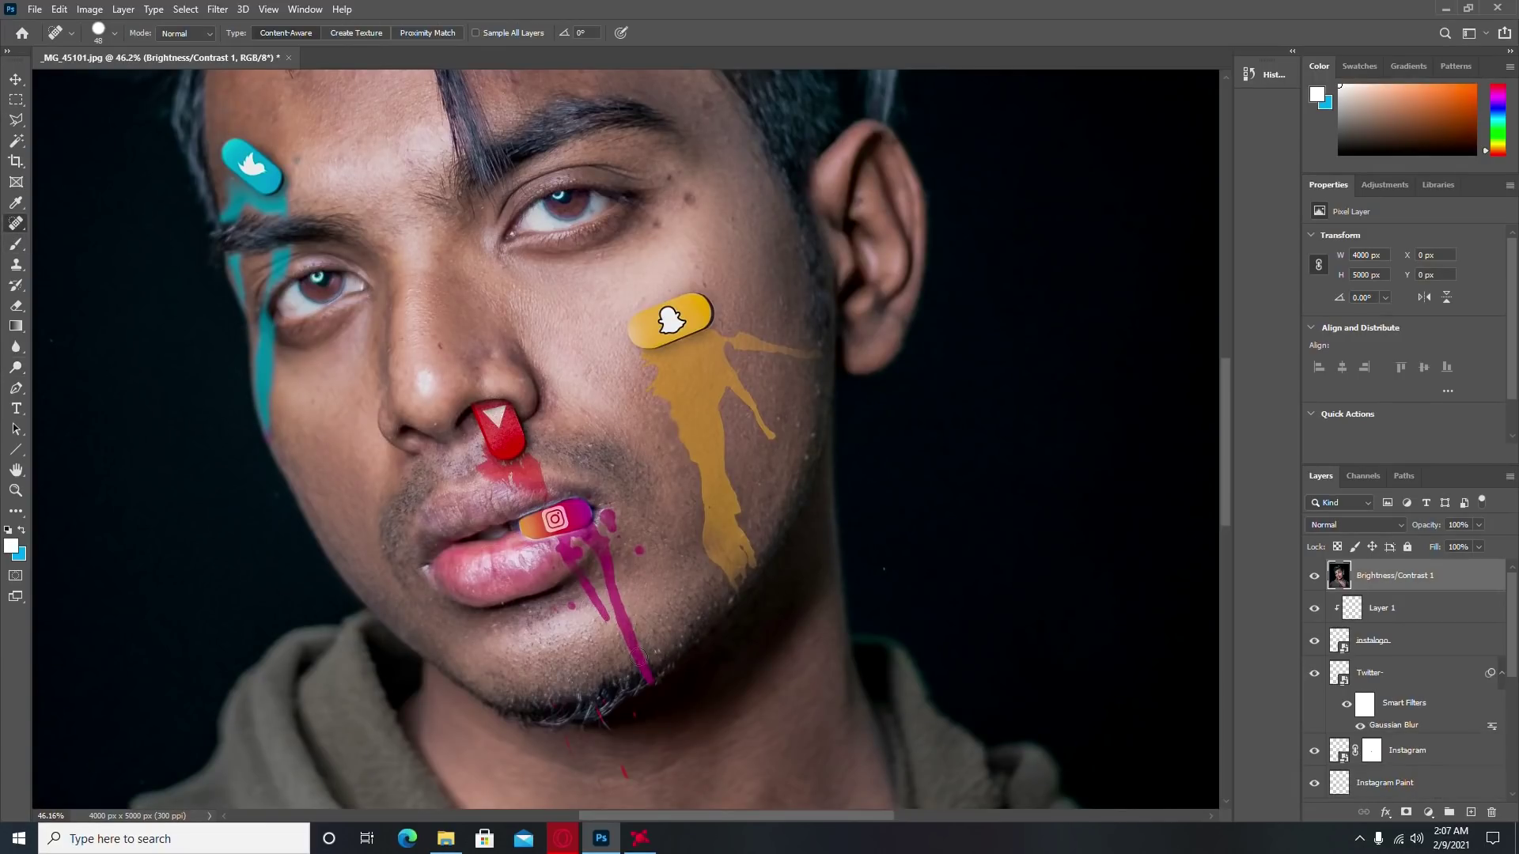
pyautogui.scroll(-1, 216, 427)
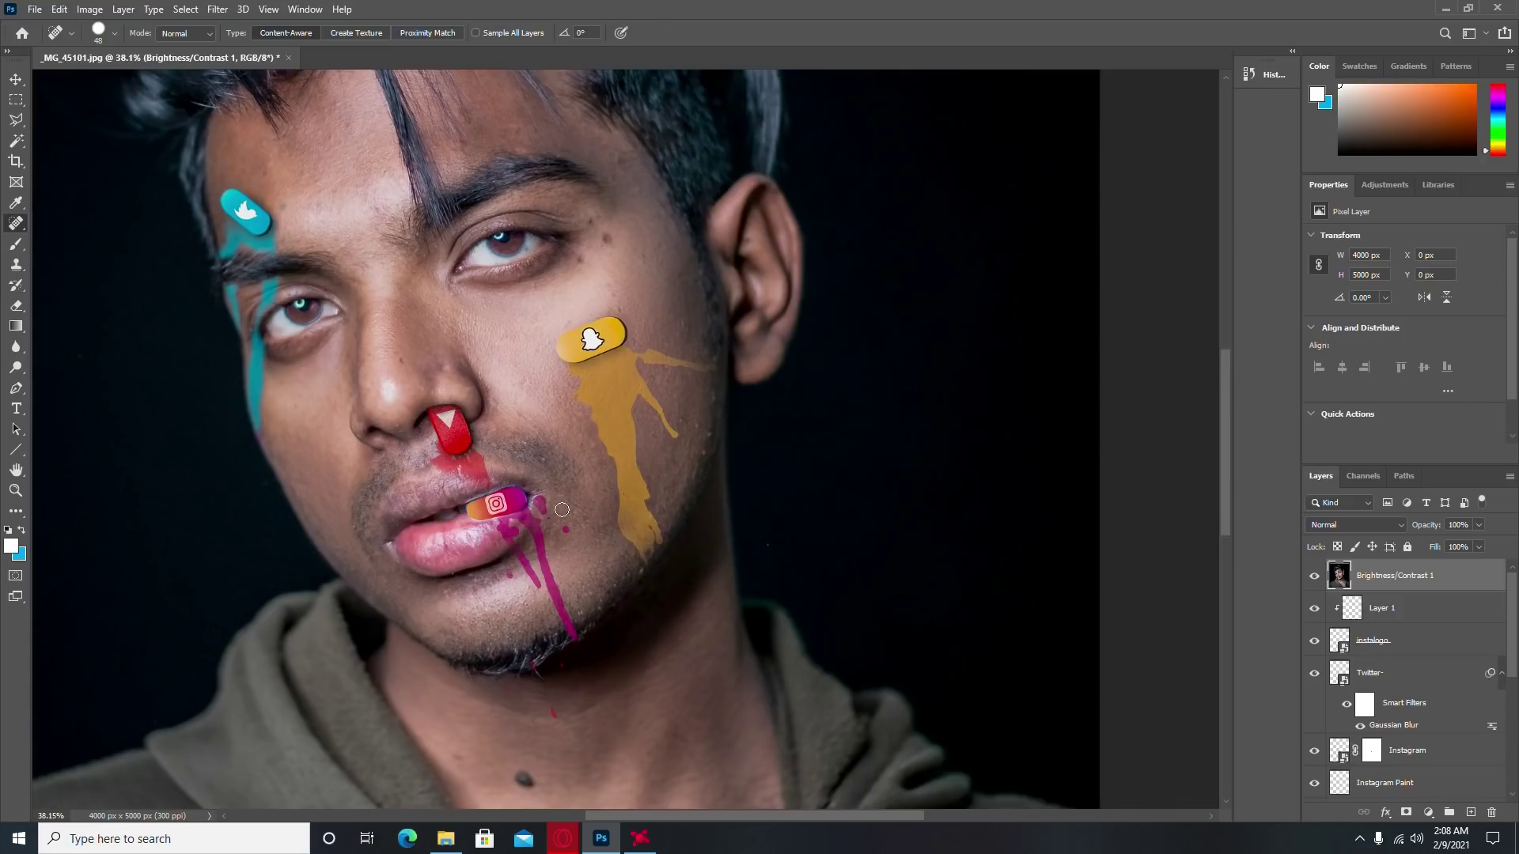
pyautogui.rightClick(14, 215)
pyautogui.click(119, 230)
pyautogui.scroll(3, 582, 630)
pyautogui.scroll(2, 582, 630)
pyautogui.moveTo(571, 633); pyautogui.dragTo(570, 644)
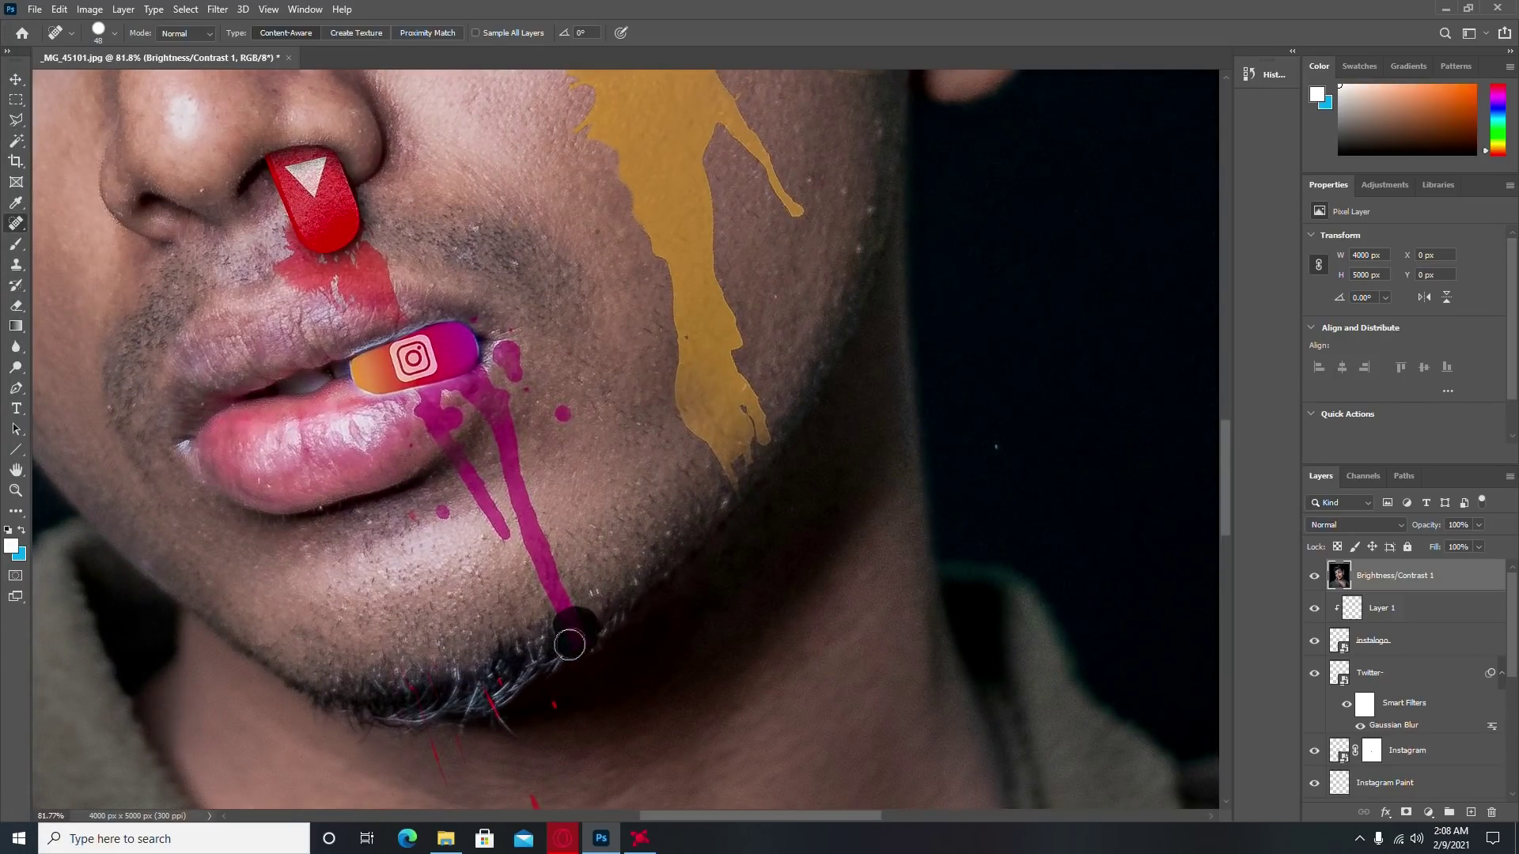
pyautogui.scroll(-2, 529, 552)
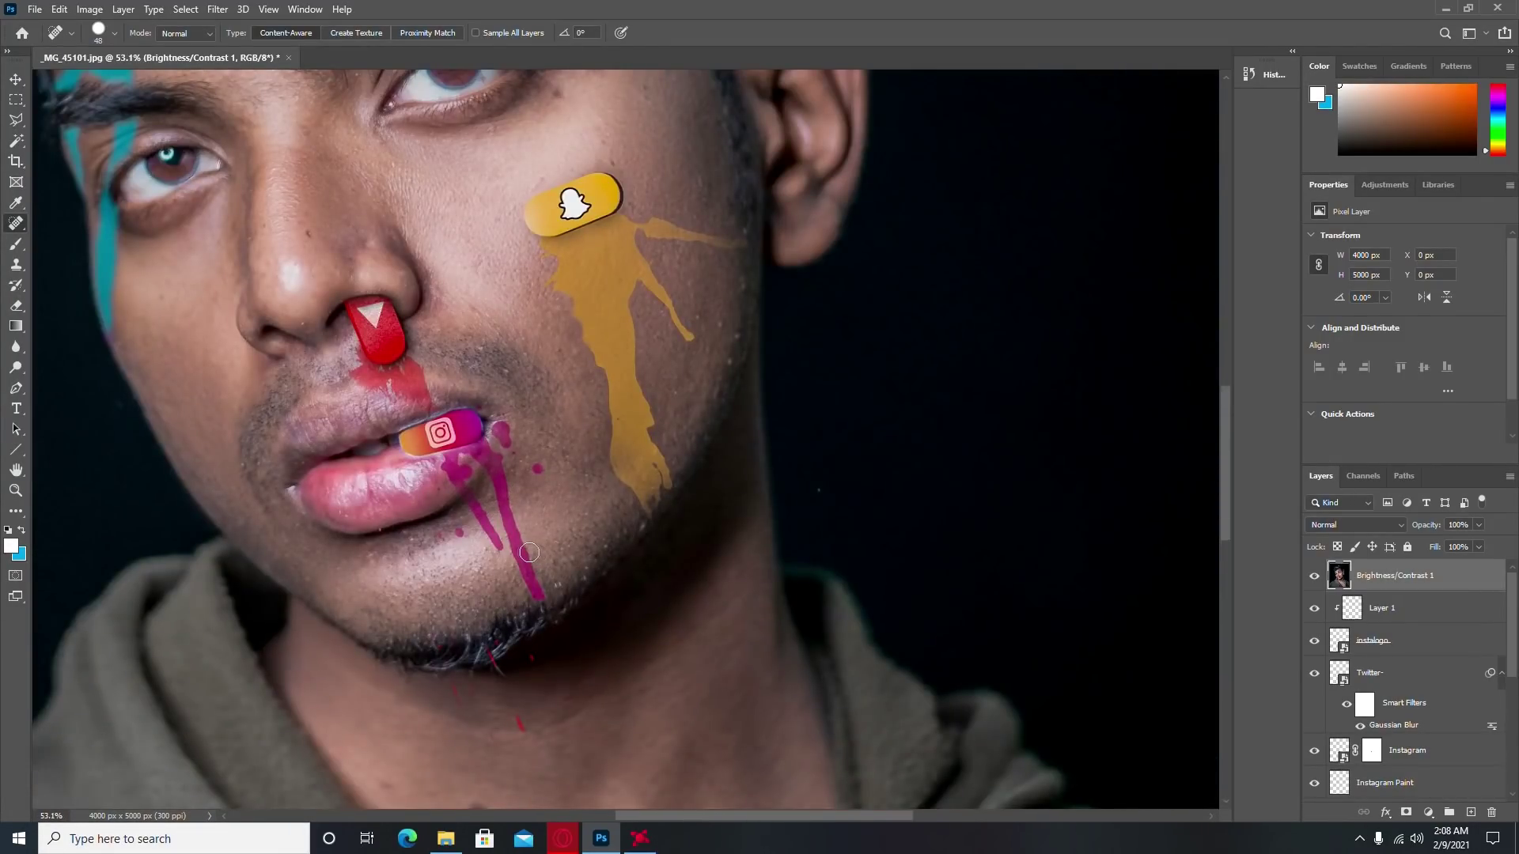
pyautogui.scroll(-5, 203, 403)
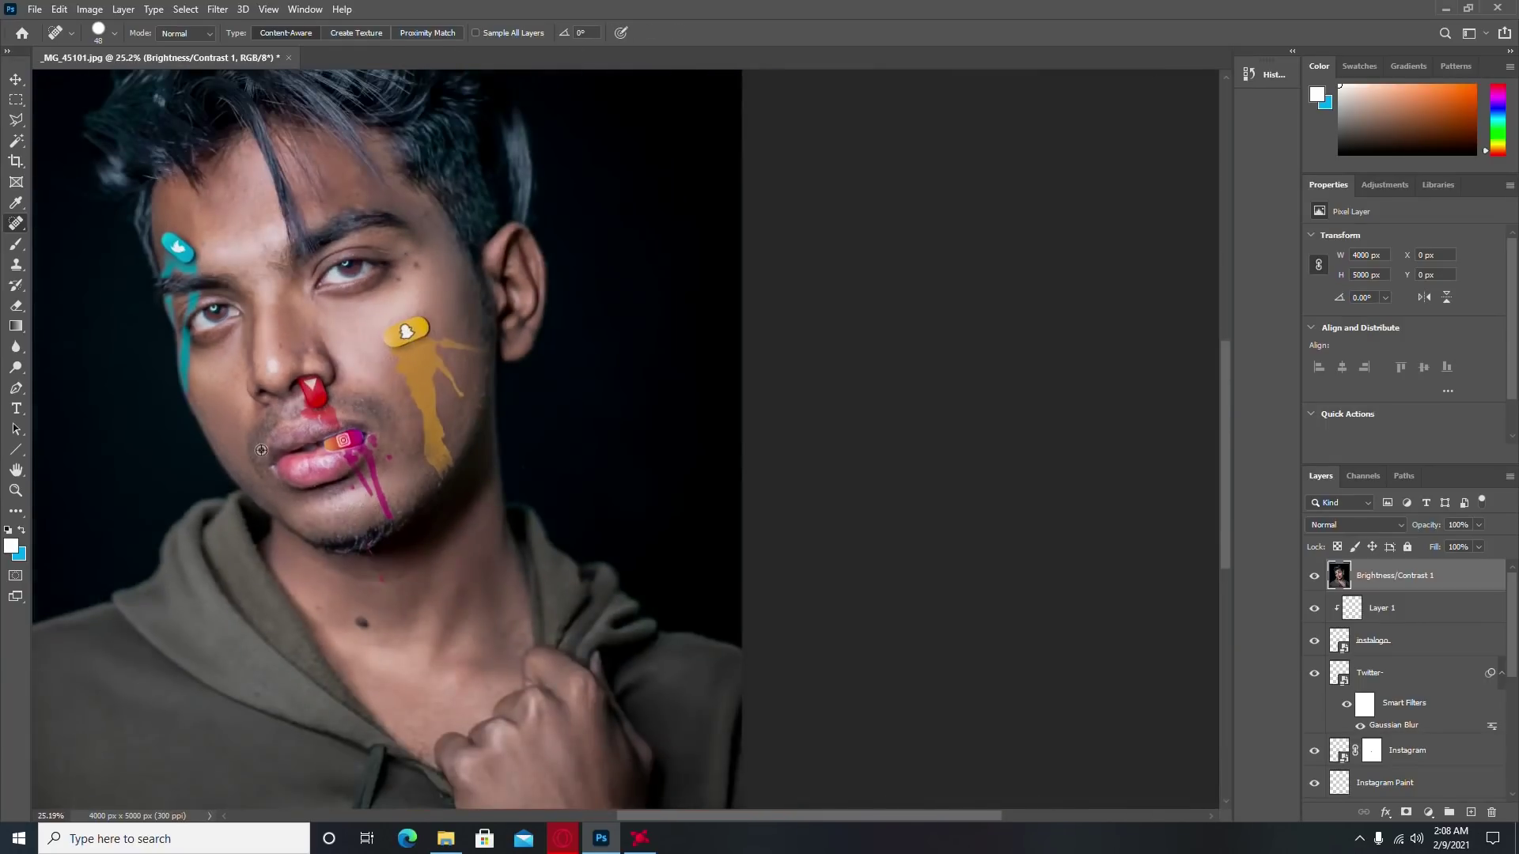
pyautogui.scroll(1, 491, 465)
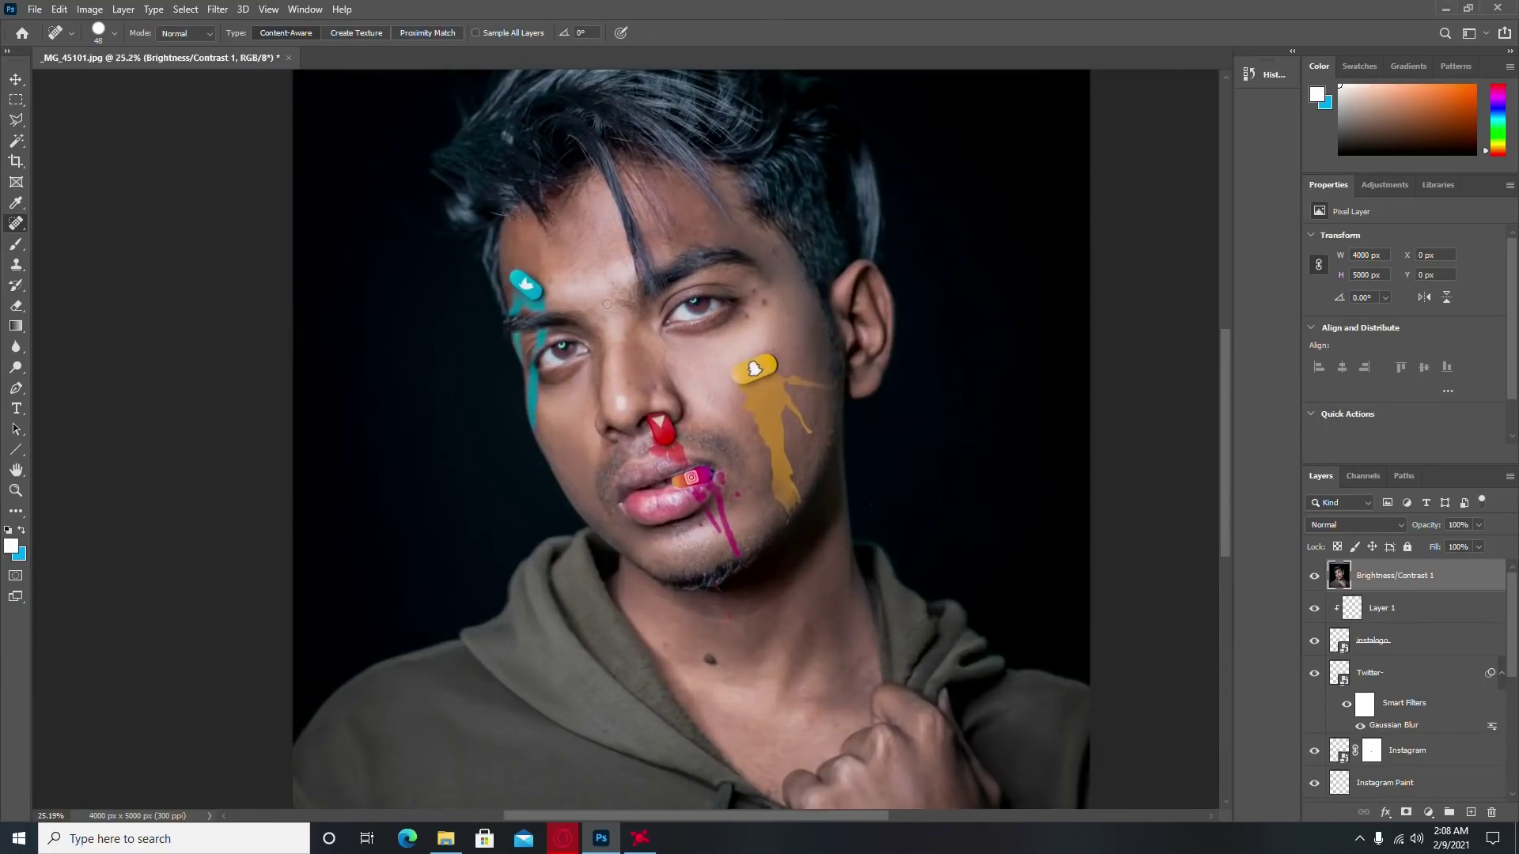
# Step: Drag logo.png from Explorer onto the portrait and place it in the top-right corner
pyautogui.click(445, 838)
pyautogui.moveTo(436, 114); pyautogui.dragTo(653, 672)
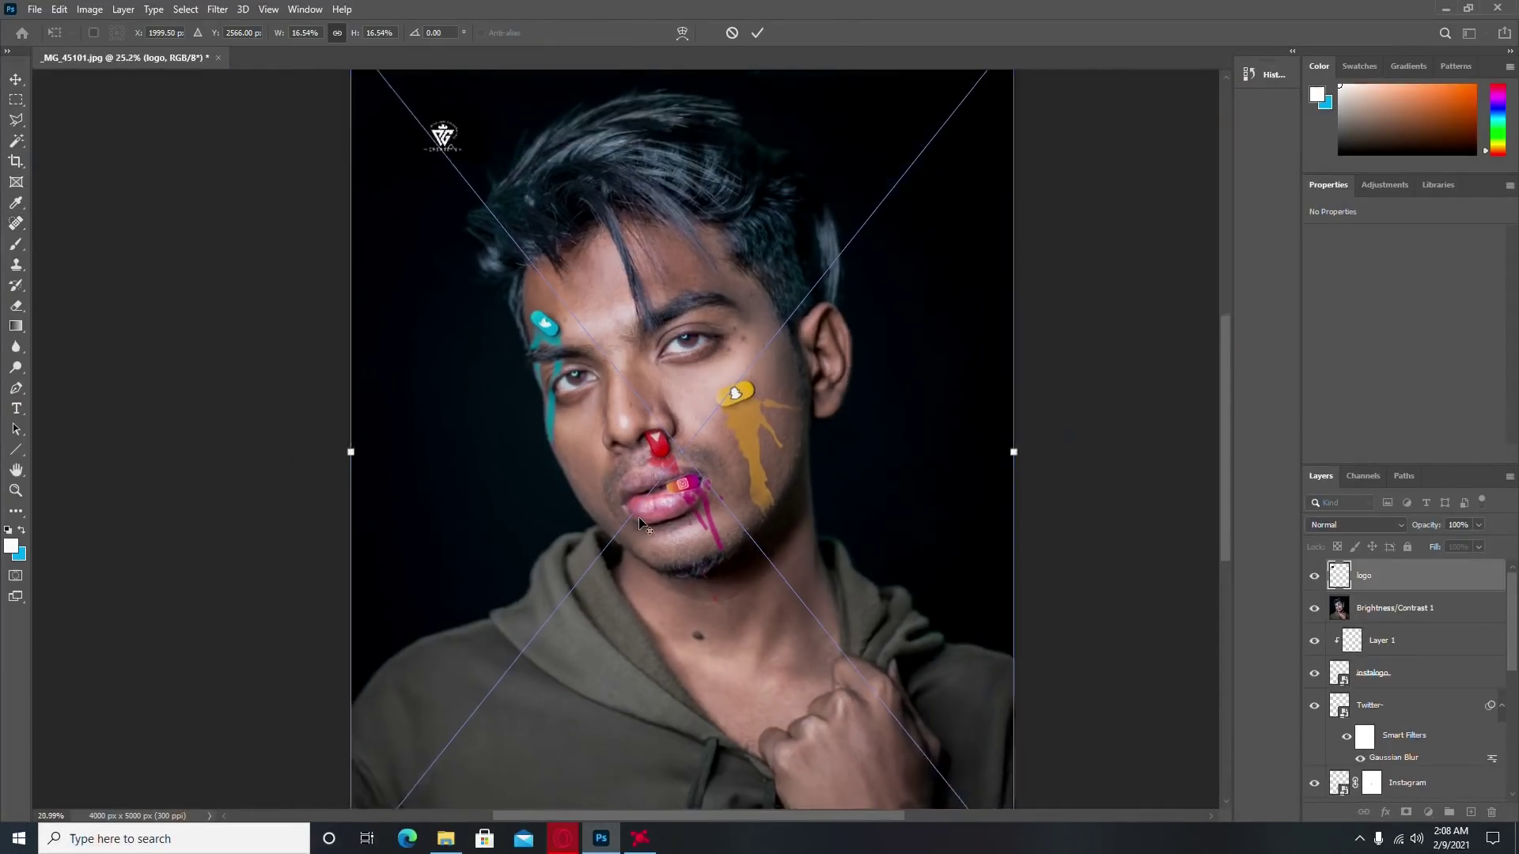
pyautogui.moveTo(466, 170)
pyautogui.mouseDown()
pyautogui.moveTo(916, 125)
pyautogui.moveTo(946, 95)
pyautogui.mouseUp()
pyautogui.press('Return')
# Step: Set the logo layer's blend mode to Screen, then bring up Save As
pyautogui.scroll(-2, 926, 291)
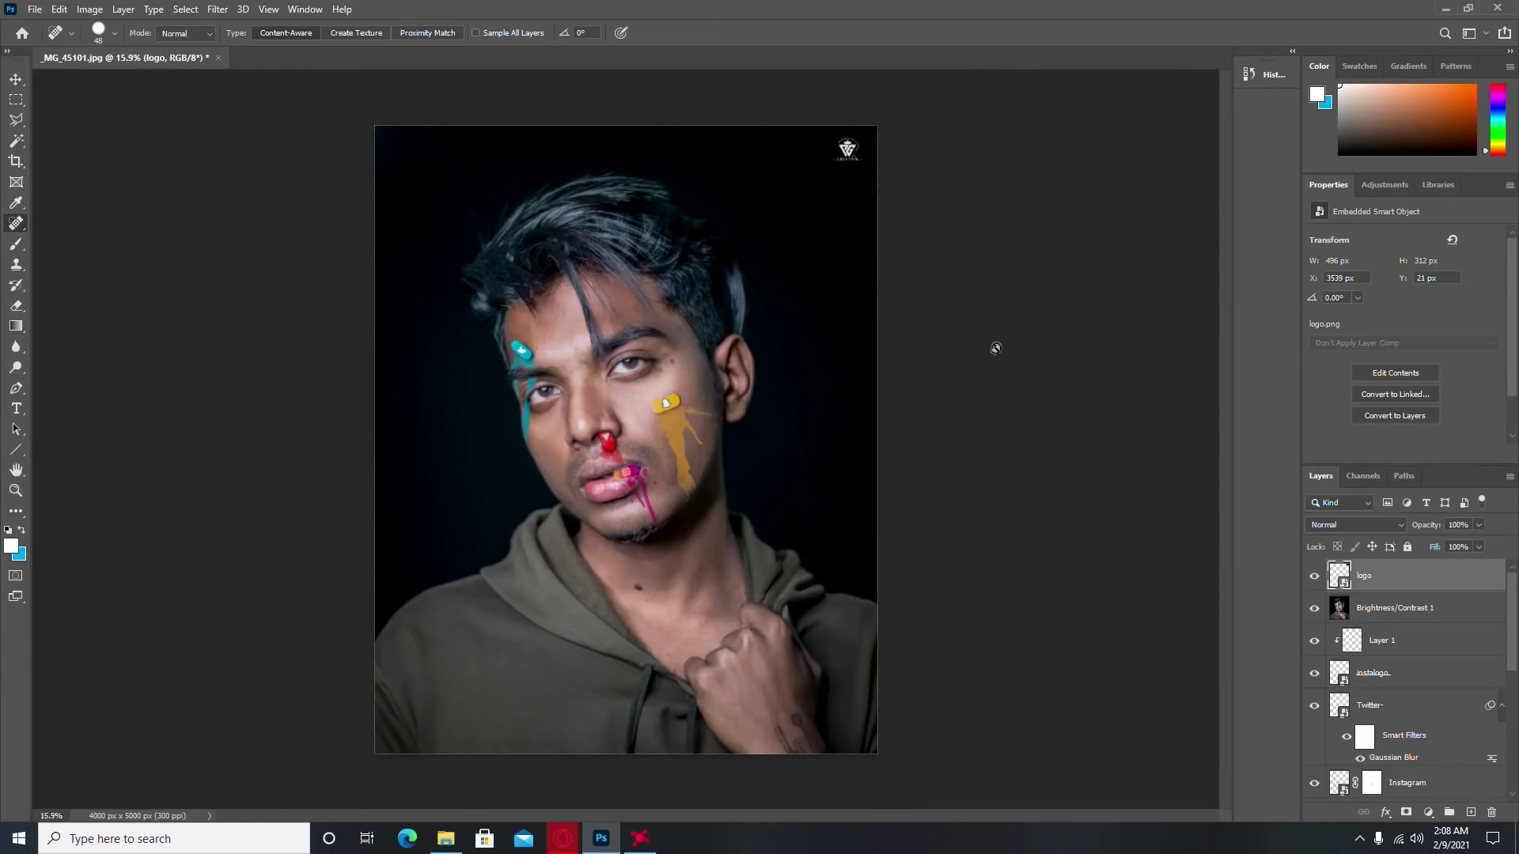
pyautogui.click(1354, 525)
pyautogui.click(1331, 566)
pyautogui.click(34, 10)
pyautogui.click(47, 200)
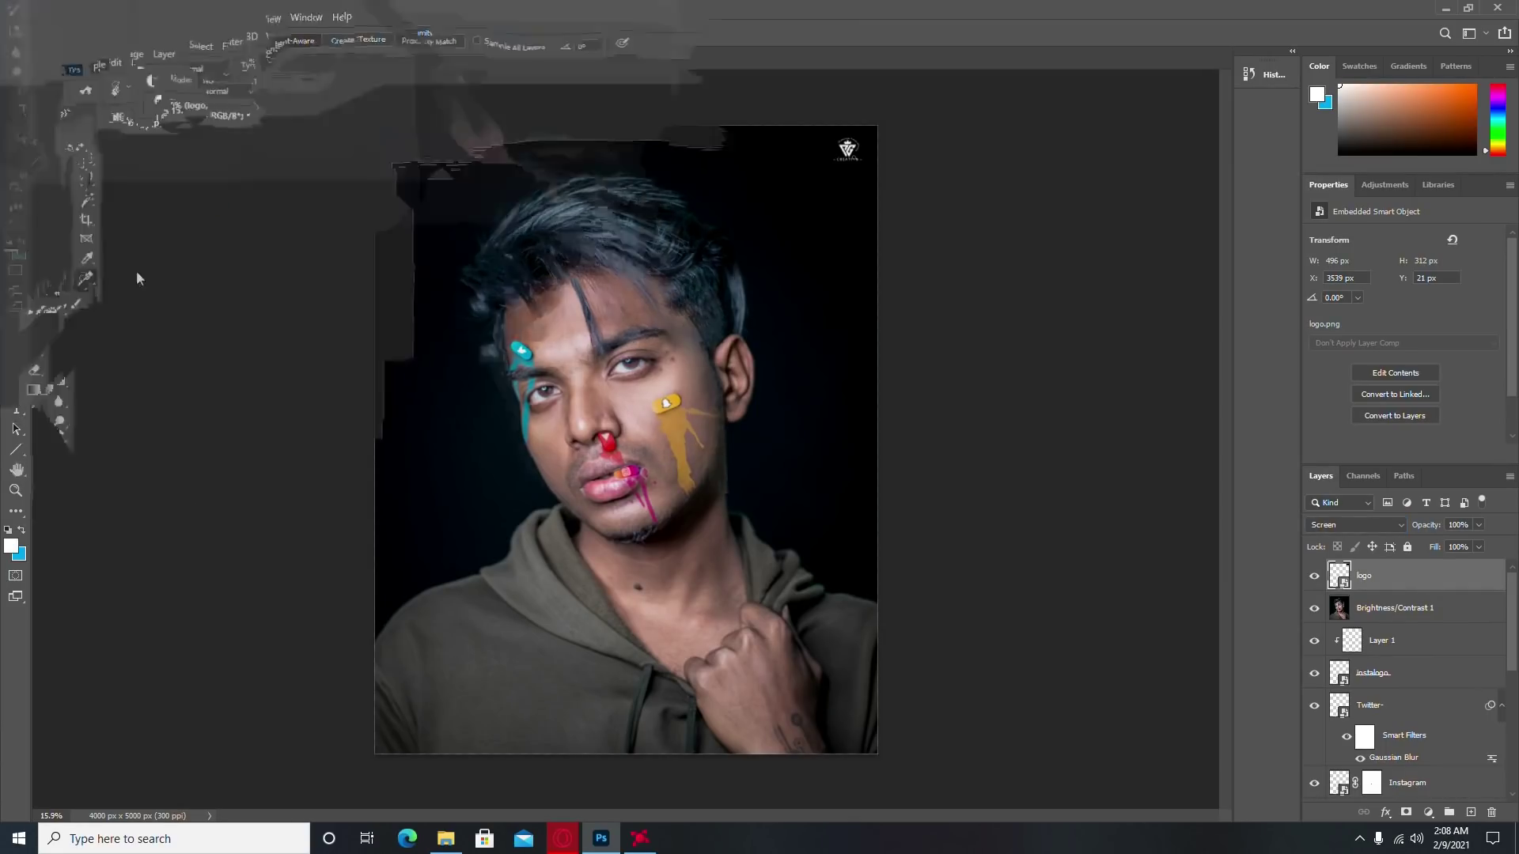
# Step: Save as JPEG, replacing _MG_45101.jpg, and accept the maximum-quality JPEG options
pyautogui.click(214, 360)
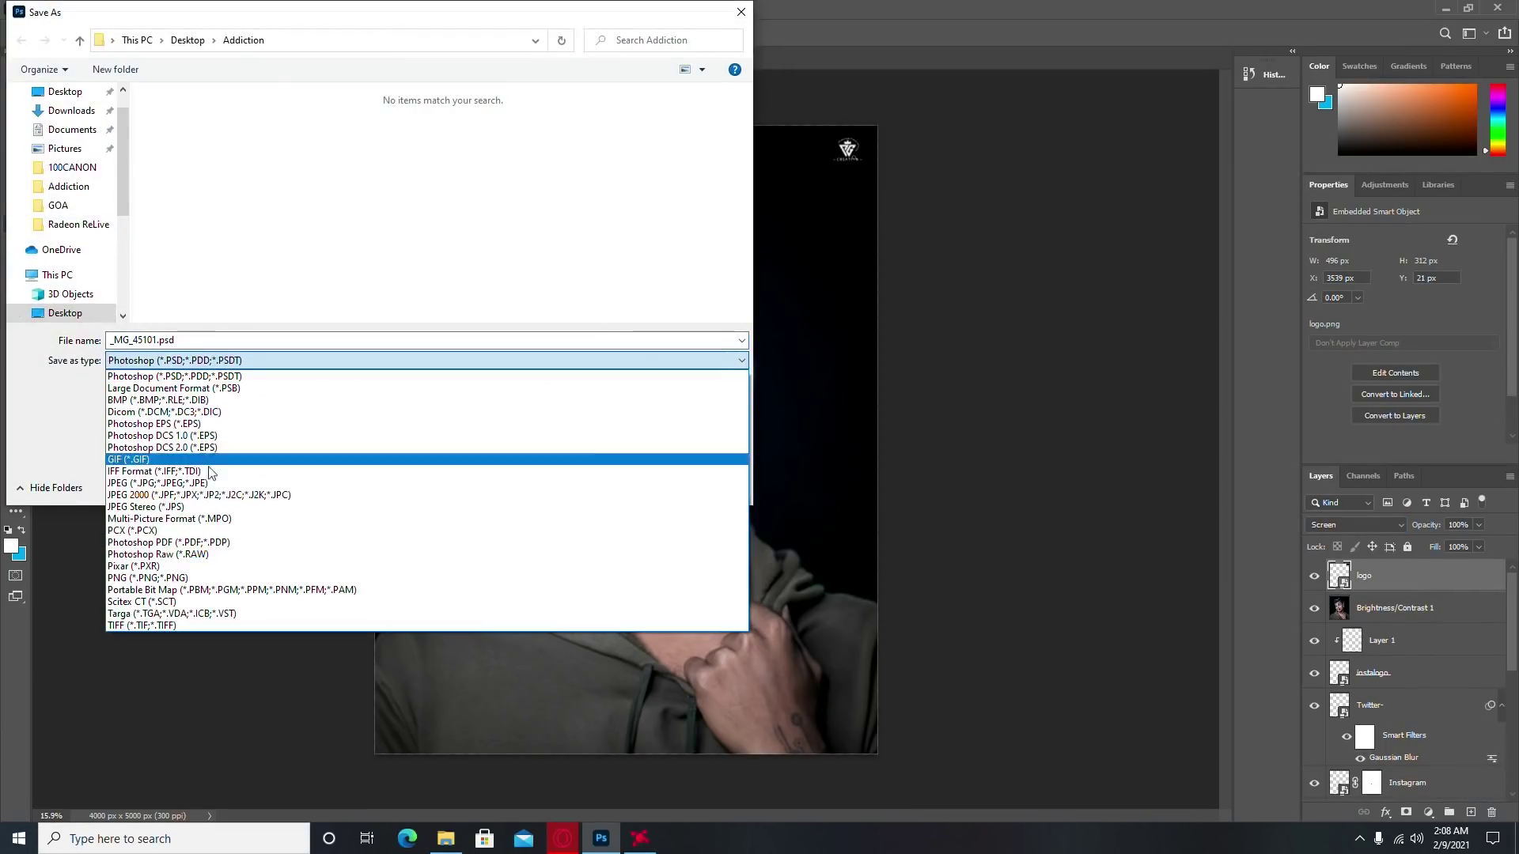
pyautogui.click(209, 491)
pyautogui.click(613, 486)
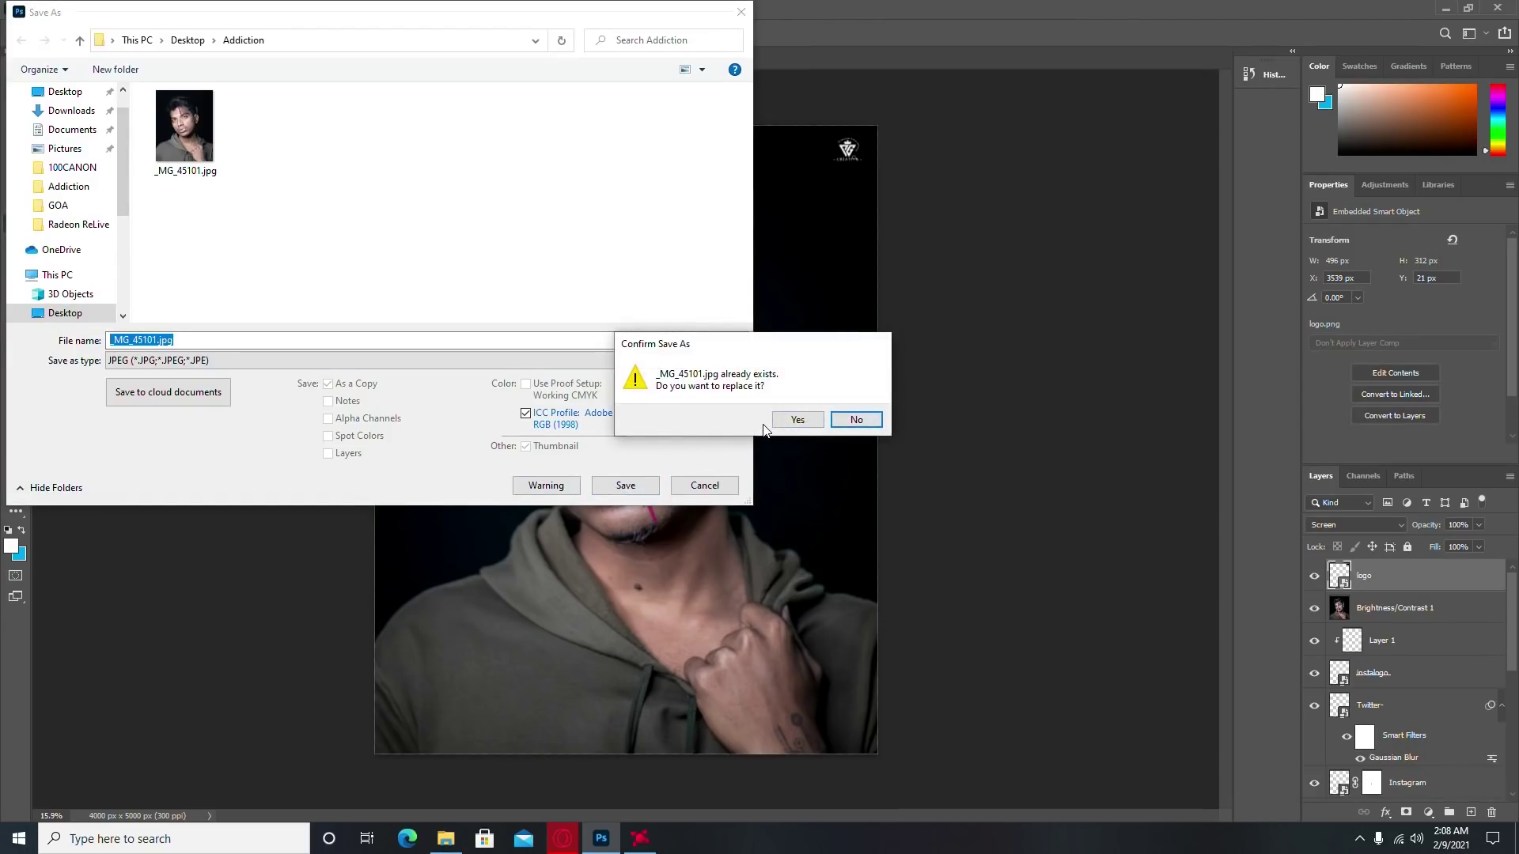
pyautogui.click(791, 419)
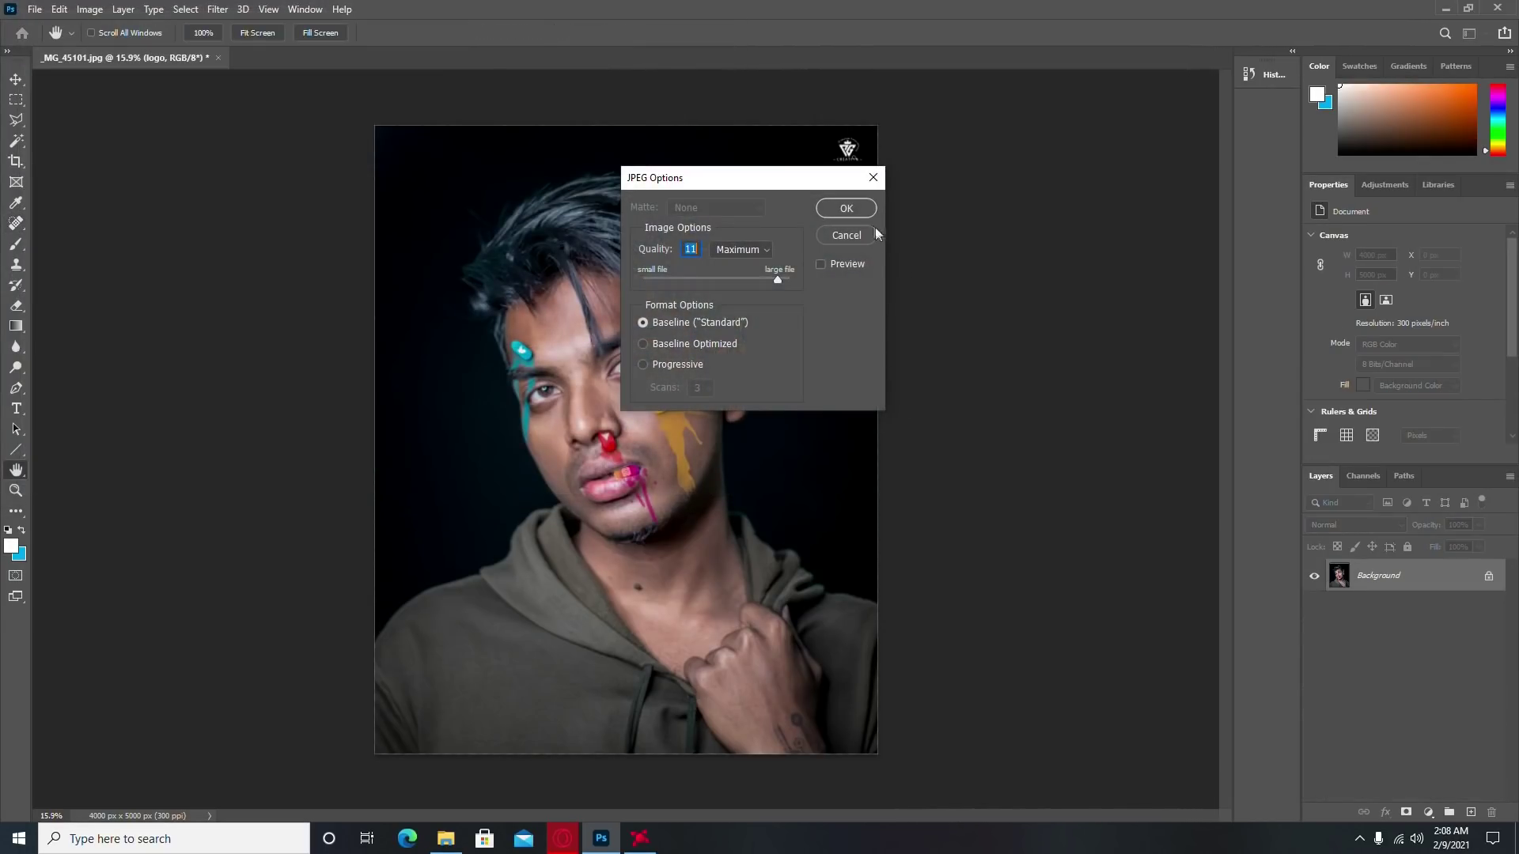
pyautogui.click(856, 210)
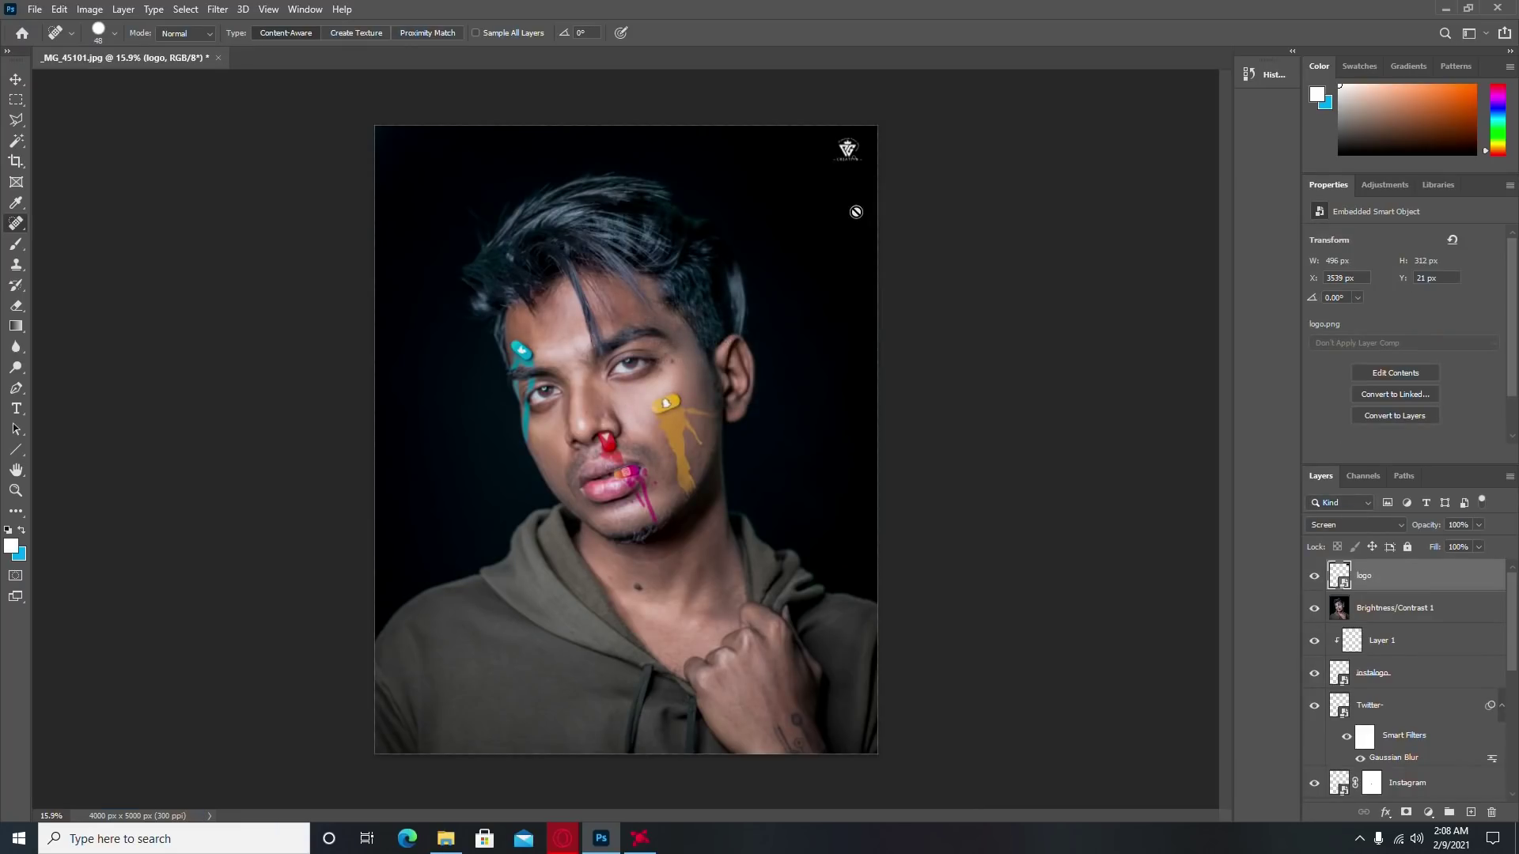